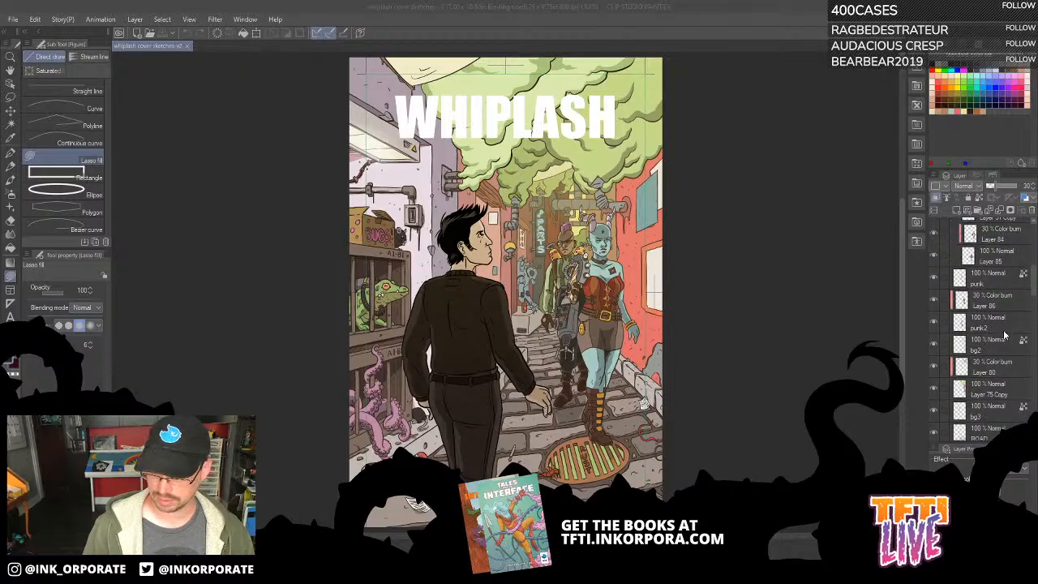
scroll(1003, 331, up, 5)
scroll(1000, 328, down, 10)
scroll(997, 341, down, 10)
scroll(981, 347, down, 8)
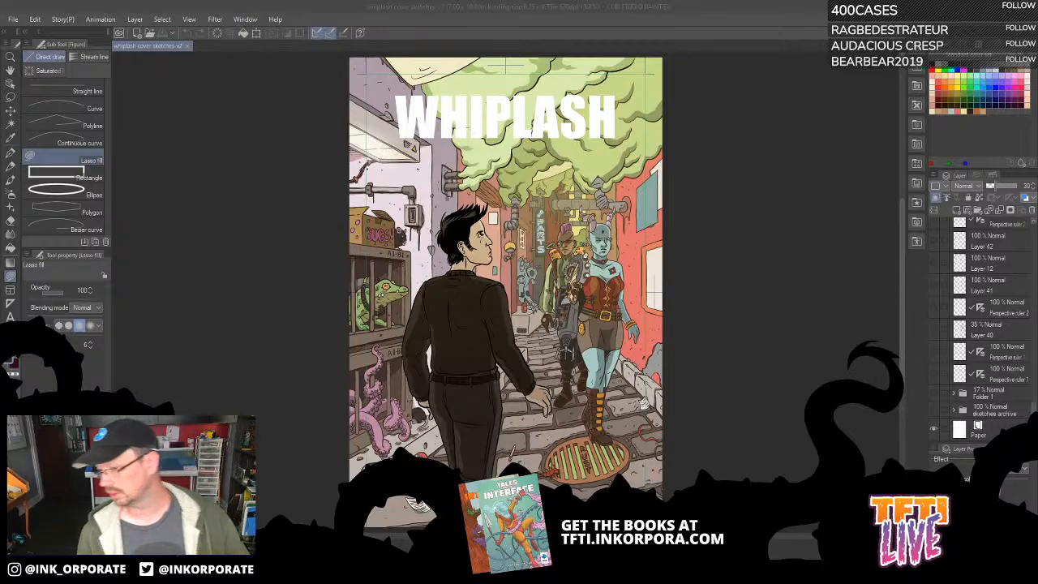
key(Return)
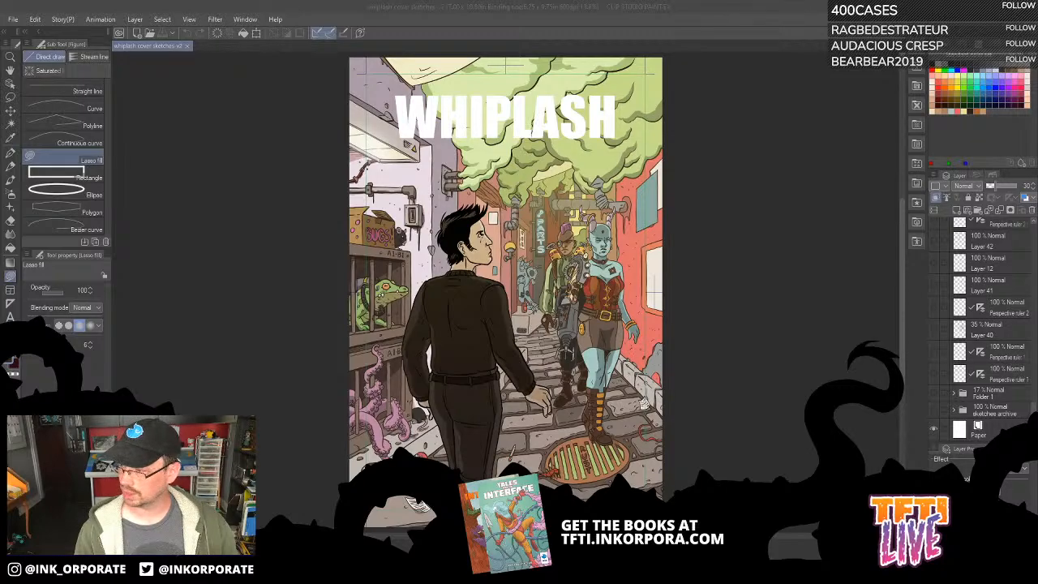
Bring the browser over the canvas, review the Whiplash cover sketches in the Facebook photo viewer, and move the browser away again.
mouse_move(1037, 162)
mouse_down()
mouse_move(1005, 157)
mouse_move(803, 1)
mouse_move(781, 28)
mouse_up()
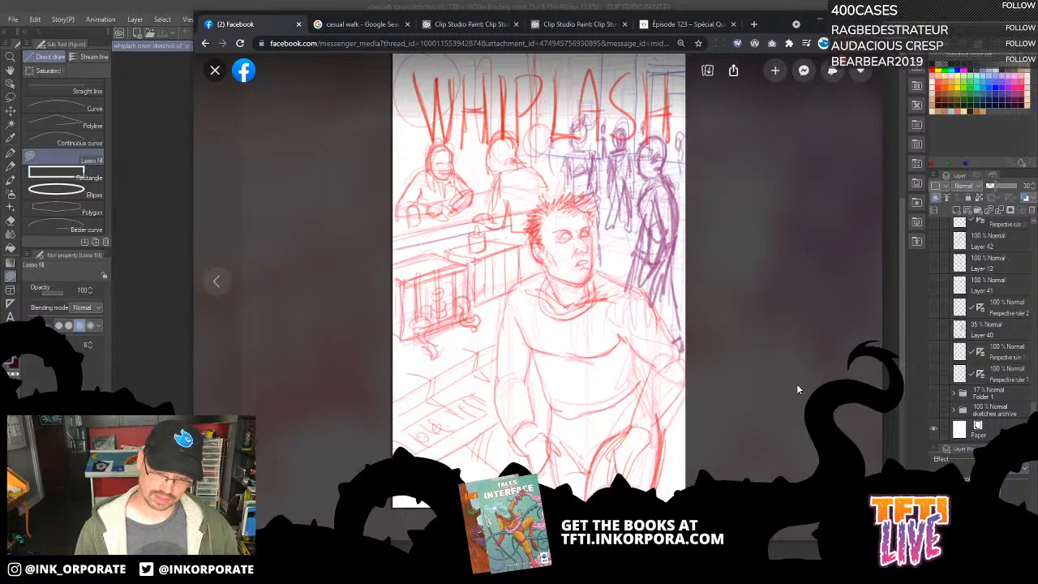
key(Left)
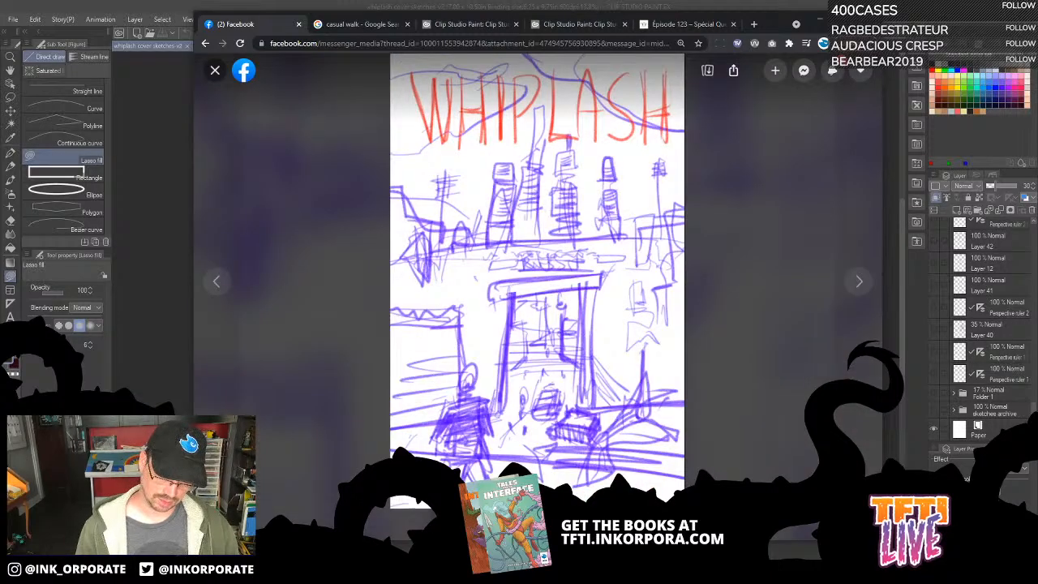
key(Left)
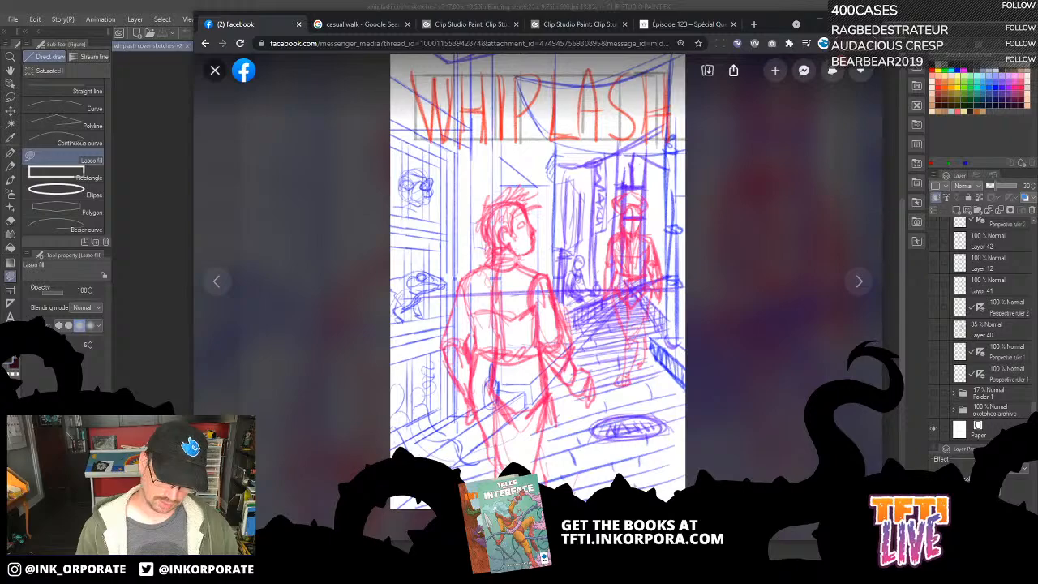
key(Left)
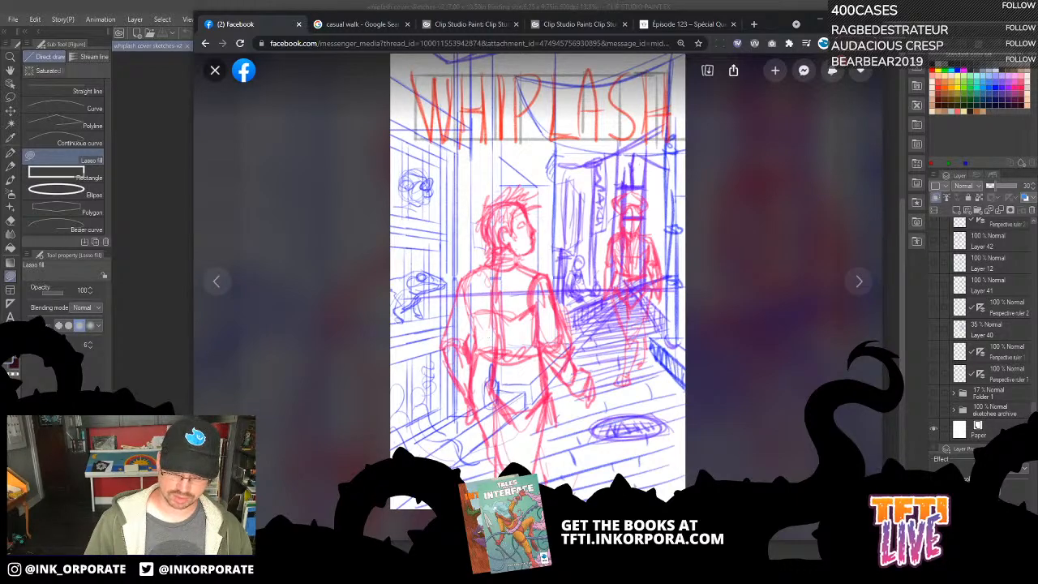
key(Right)
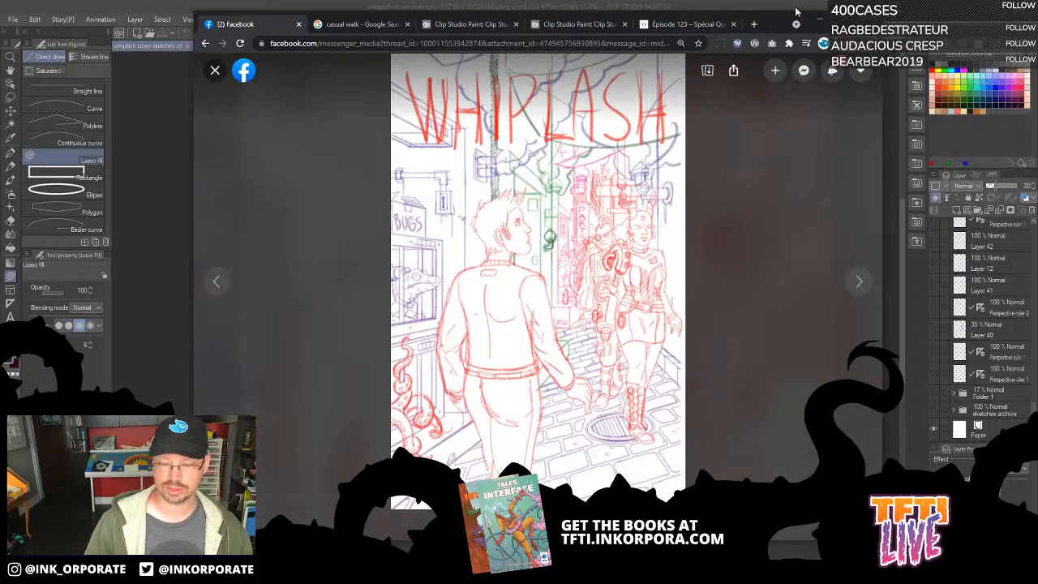
drag(780, 24, 775, 25)
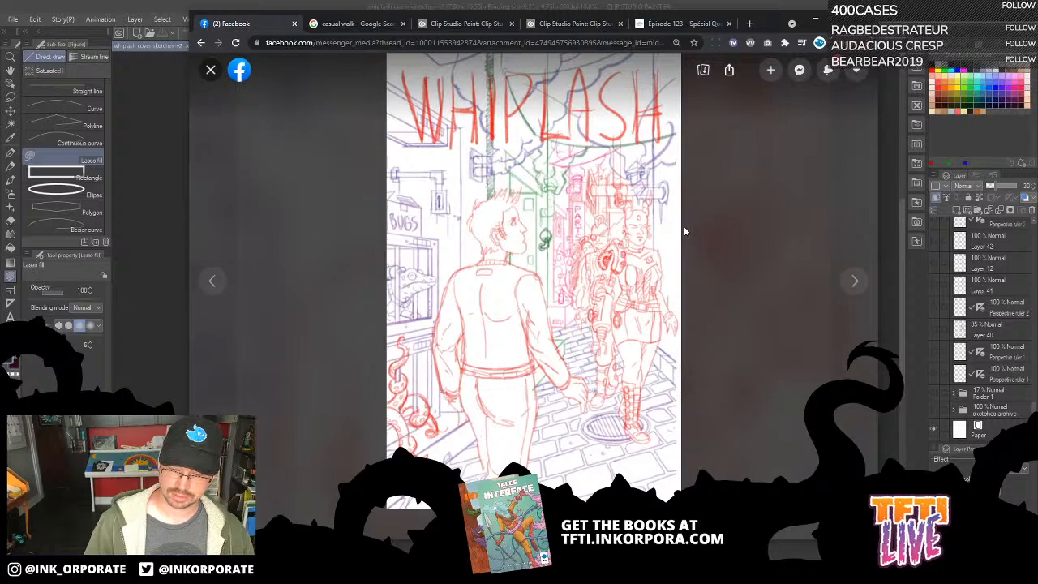
drag(771, 24, 1037, 24)
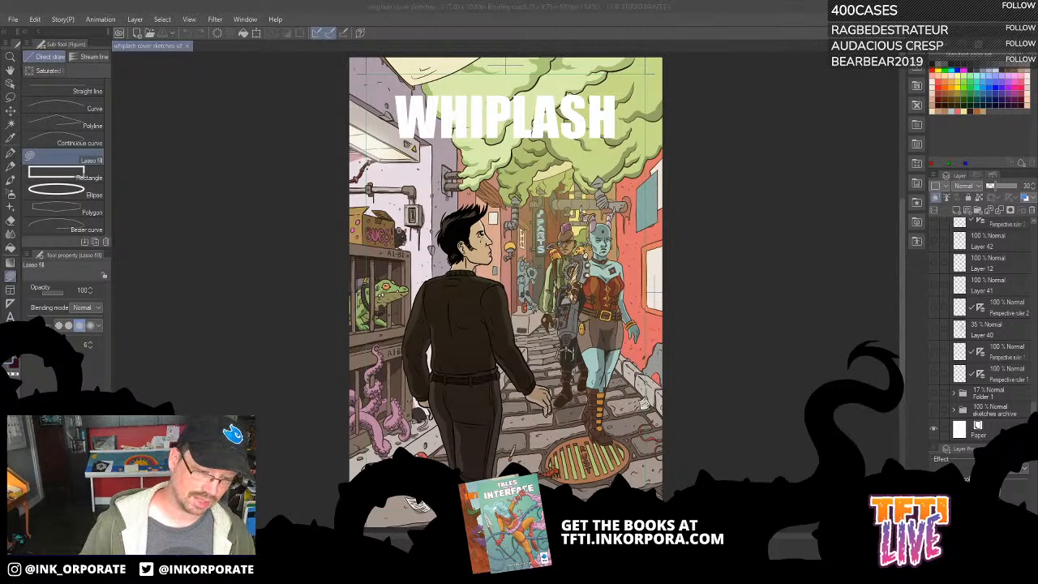
Return to Clip Studio Paint and examine the Whiplash cover artwork up close, from the title down to the street.
click(622, 9)
key(ctrl+plus)
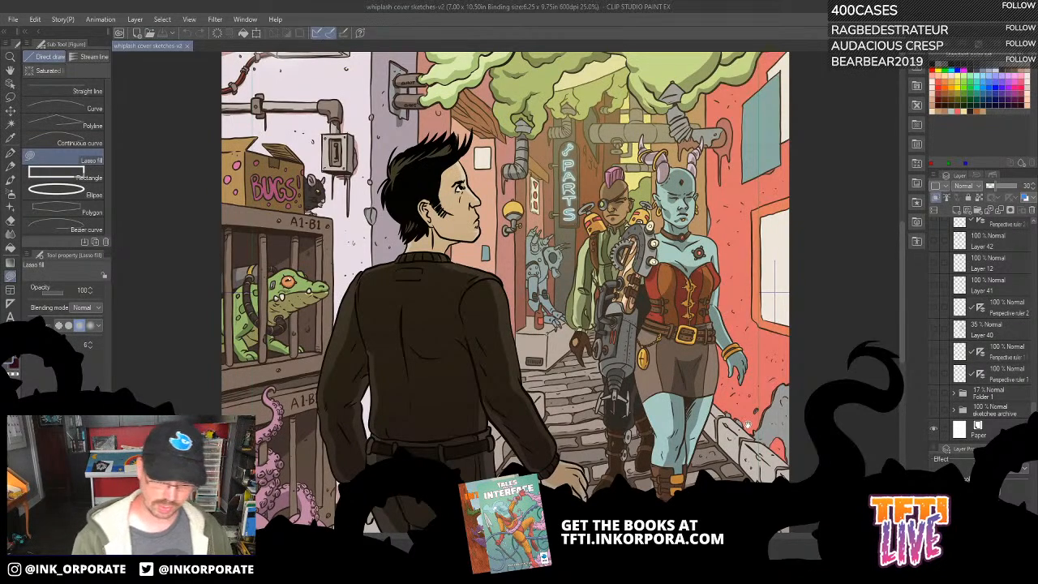
scroll(726, 324, down, 2)
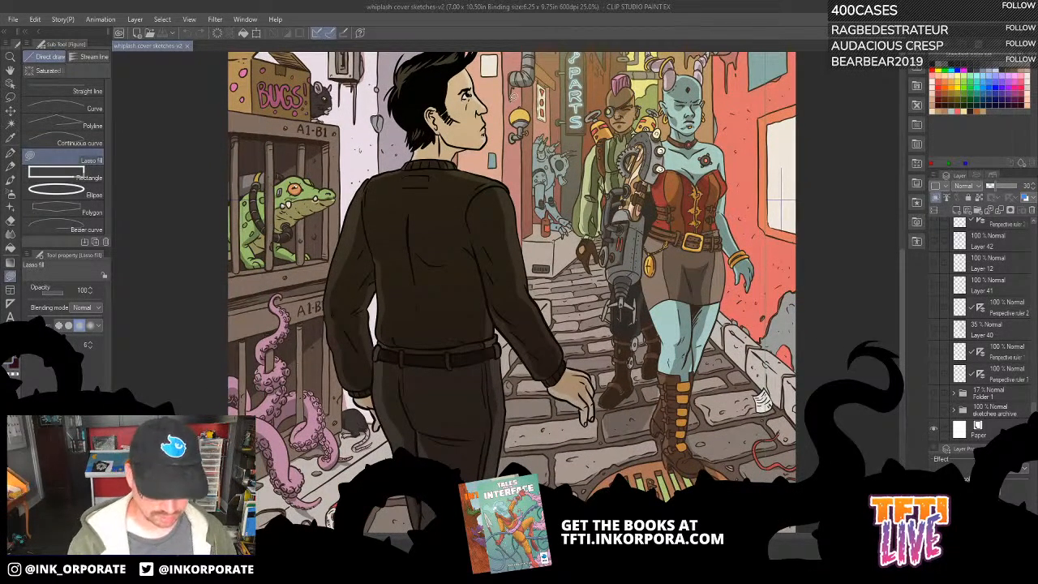
scroll(516, 180, up, 2)
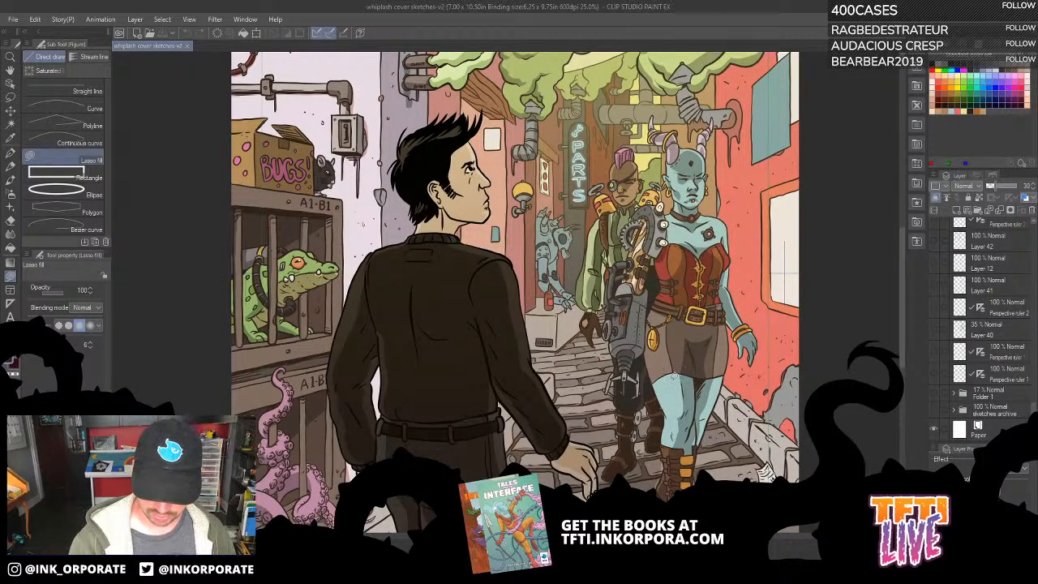
scroll(662, 415, down, 4)
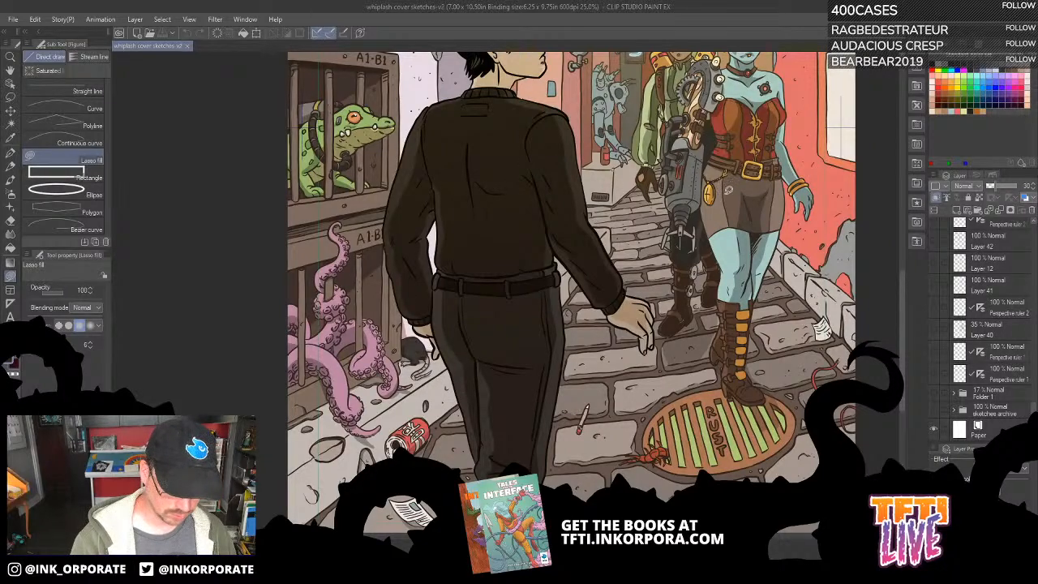
scroll(695, 224, up, 3)
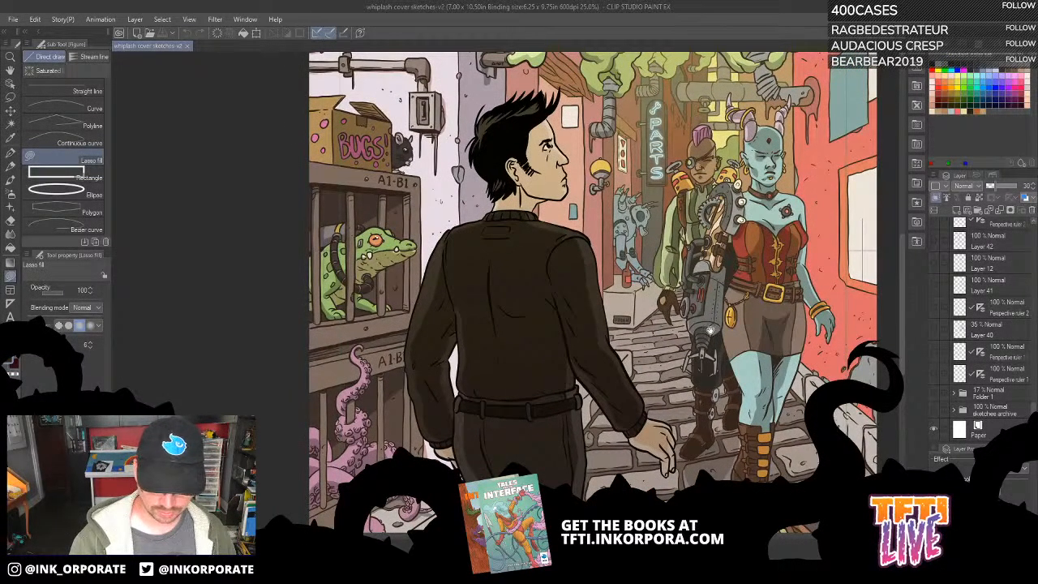
scroll(707, 341, up, 1)
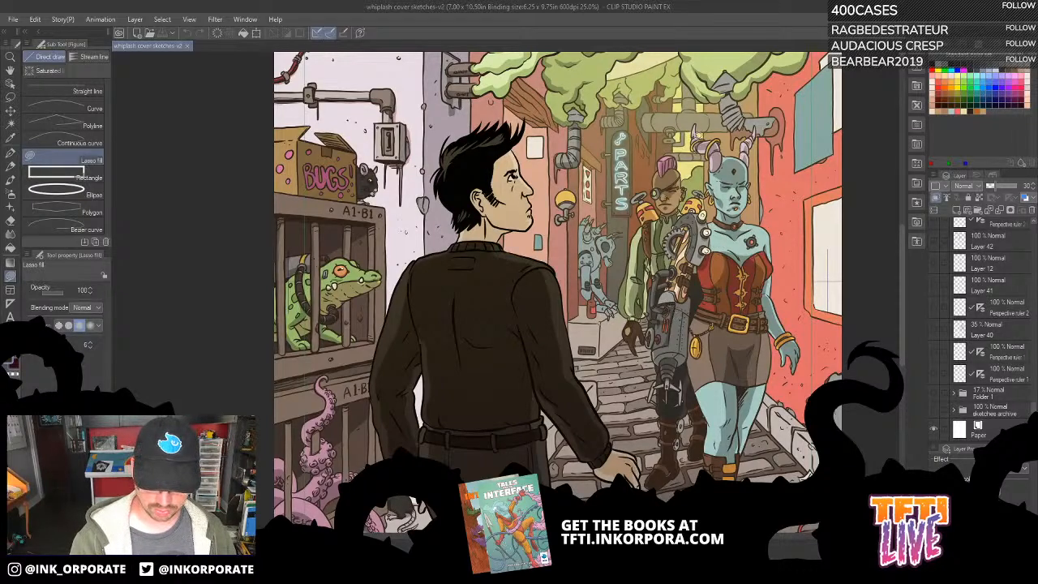
scroll(647, 134, up, 3)
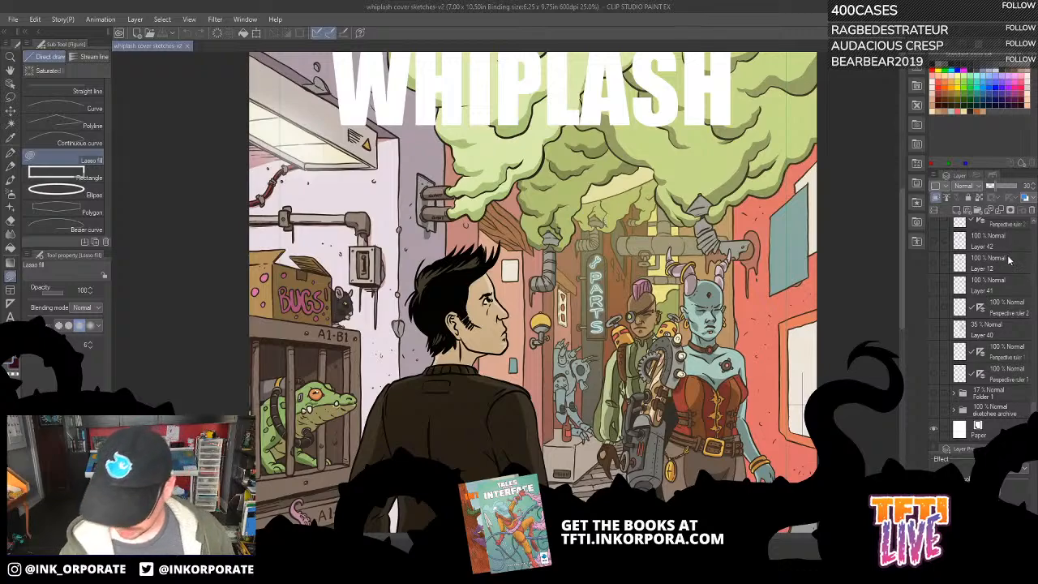
Find Folder 9 in the layer stack and check its contents by hiding and showing it.
scroll(1034, 410, up, 10)
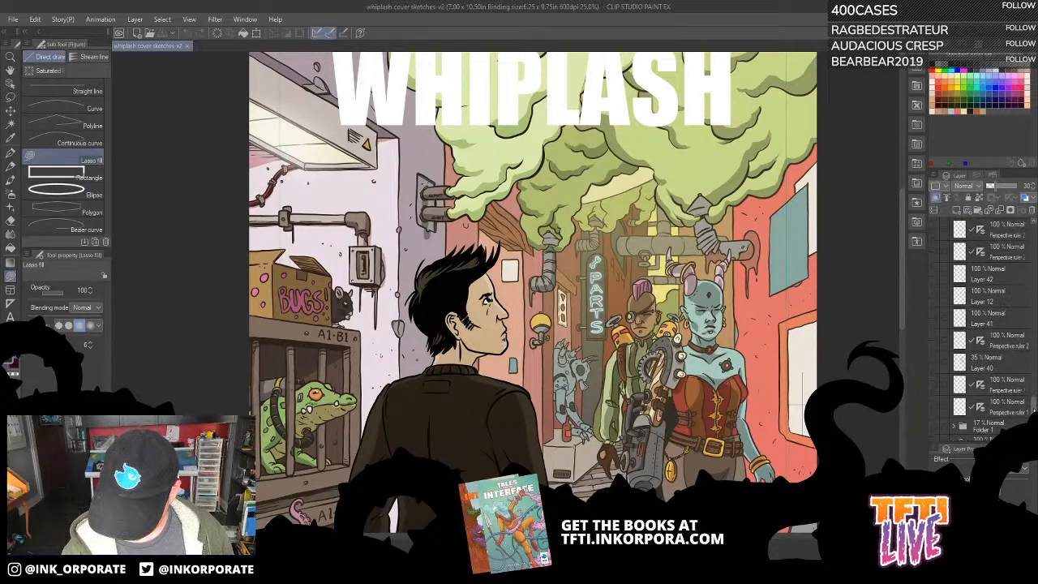
scroll(982, 333, up, 8)
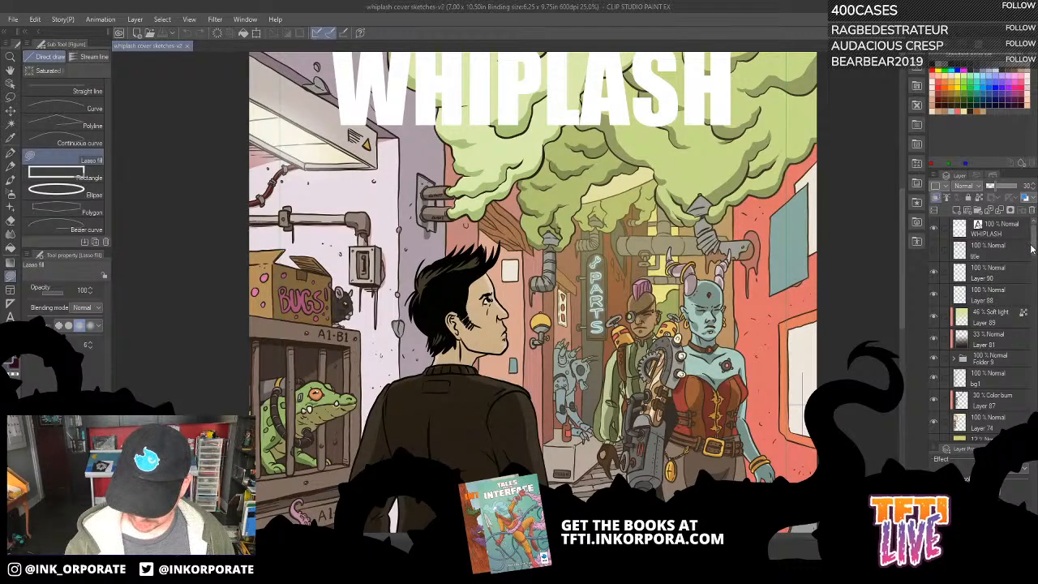
scroll(1034, 256, down, 2)
scroll(1034, 256, down, 1)
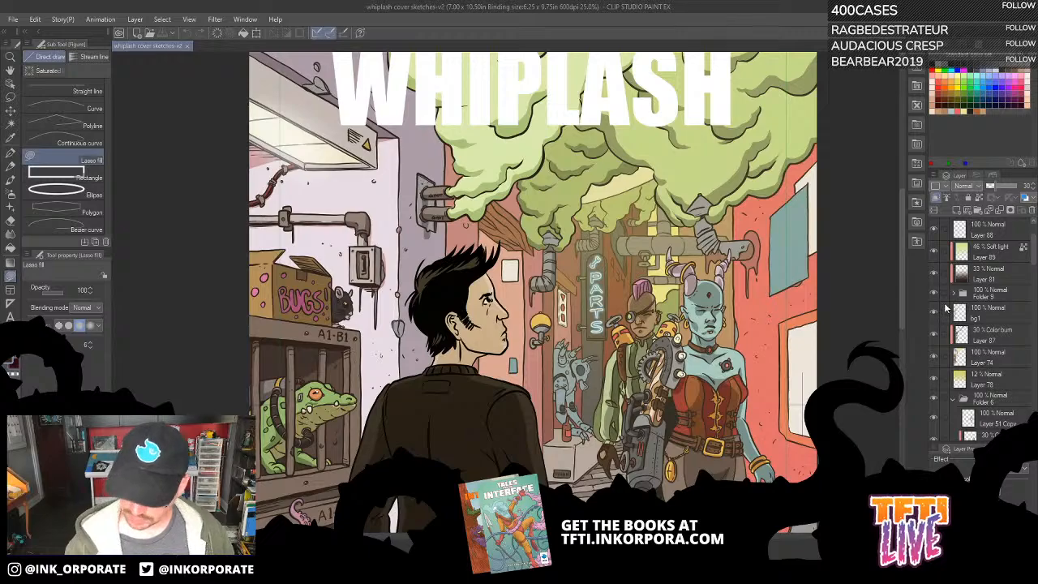
click(934, 296)
click(934, 296)
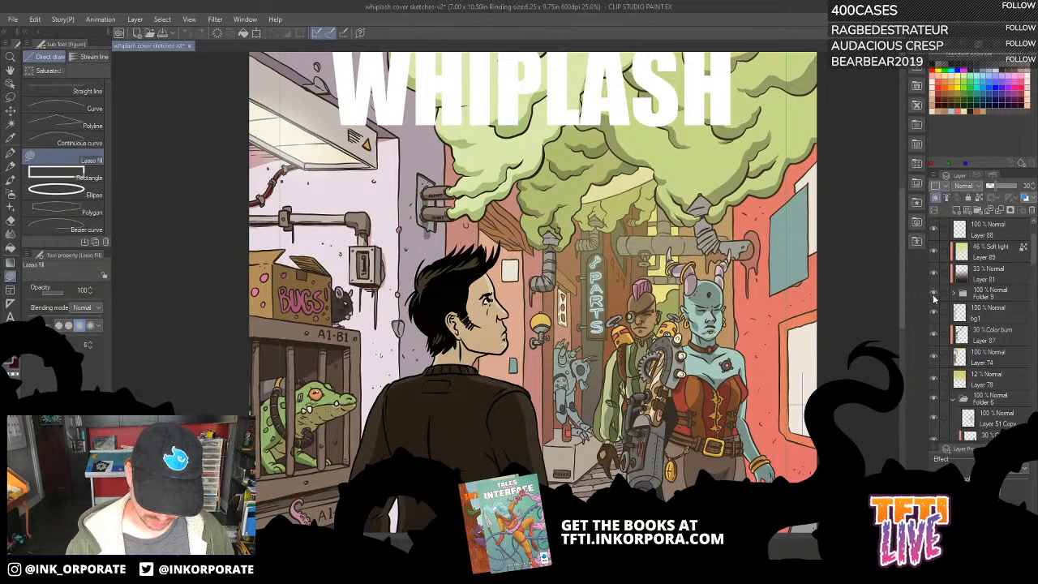
Check what Layer 90 contributes to the artwork by hiding and showing it.
scroll(1034, 256, down, 3)
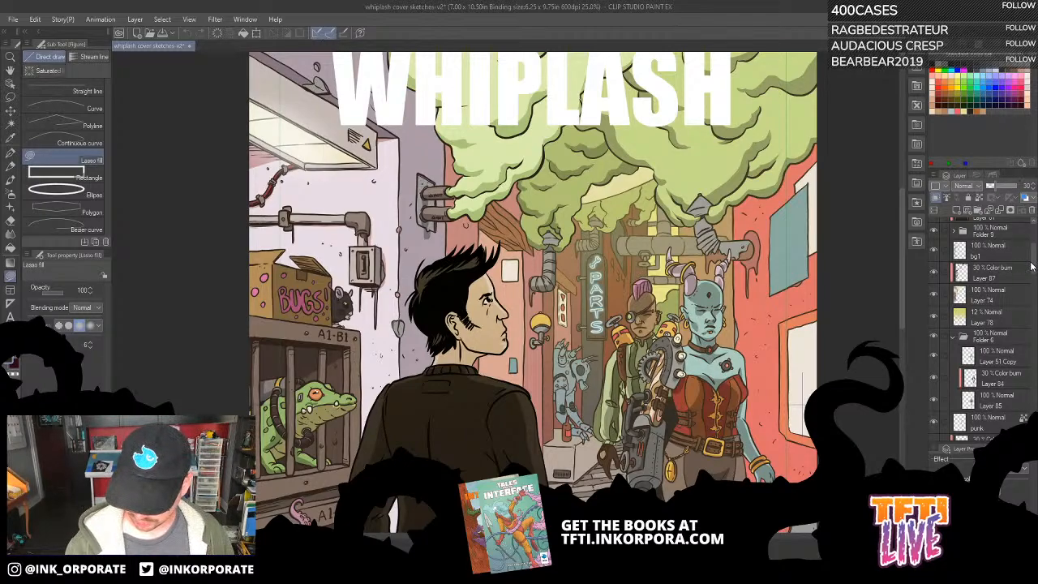
scroll(1032, 244, up, 5)
scroll(1036, 247, down, 1)
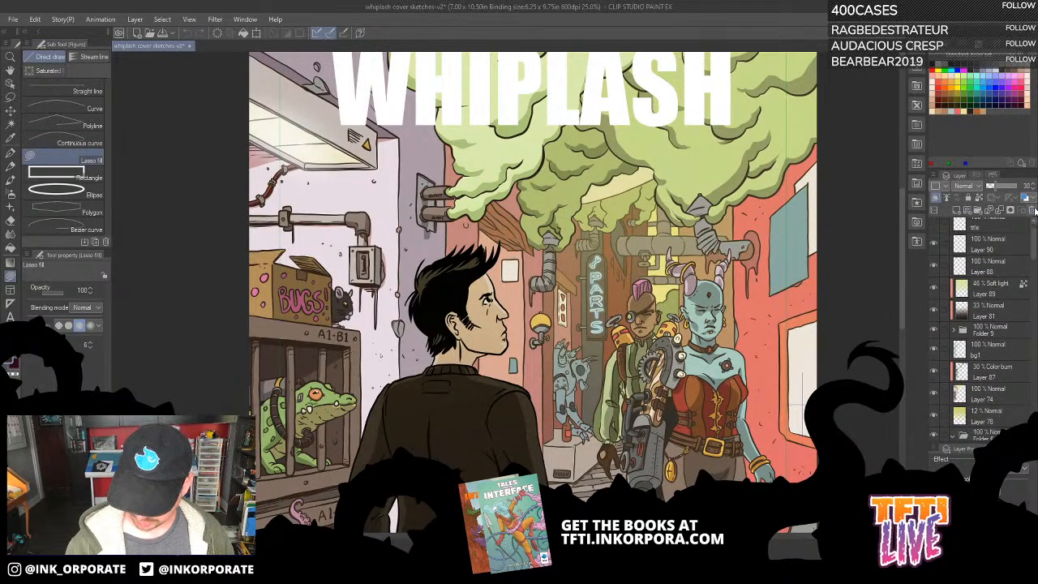
click(934, 247)
click(933, 246)
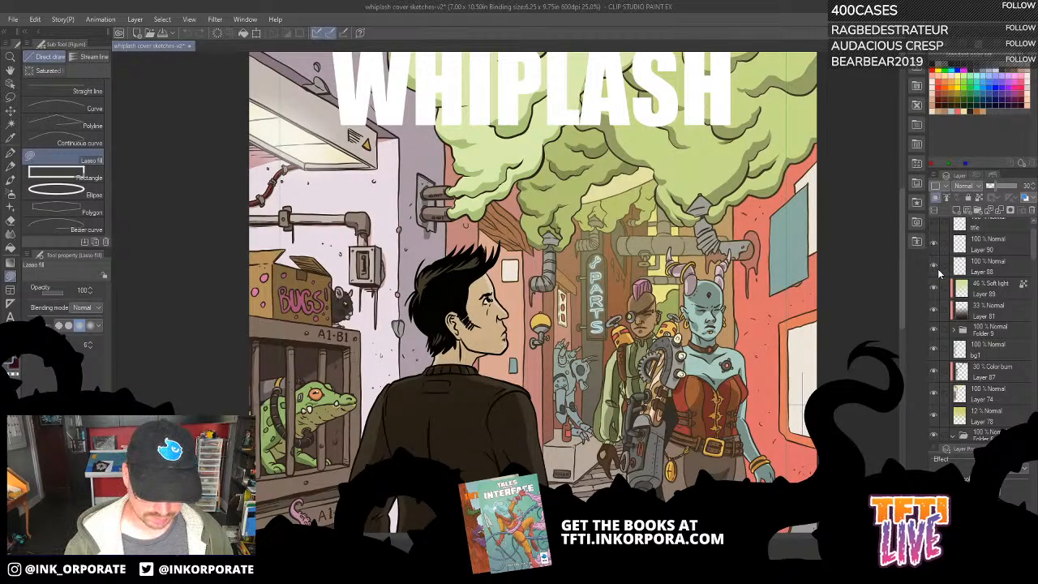
Hide the WHIPLASH title text layer to expose the smoke artwork behind it.
scroll(1035, 254, up, 1)
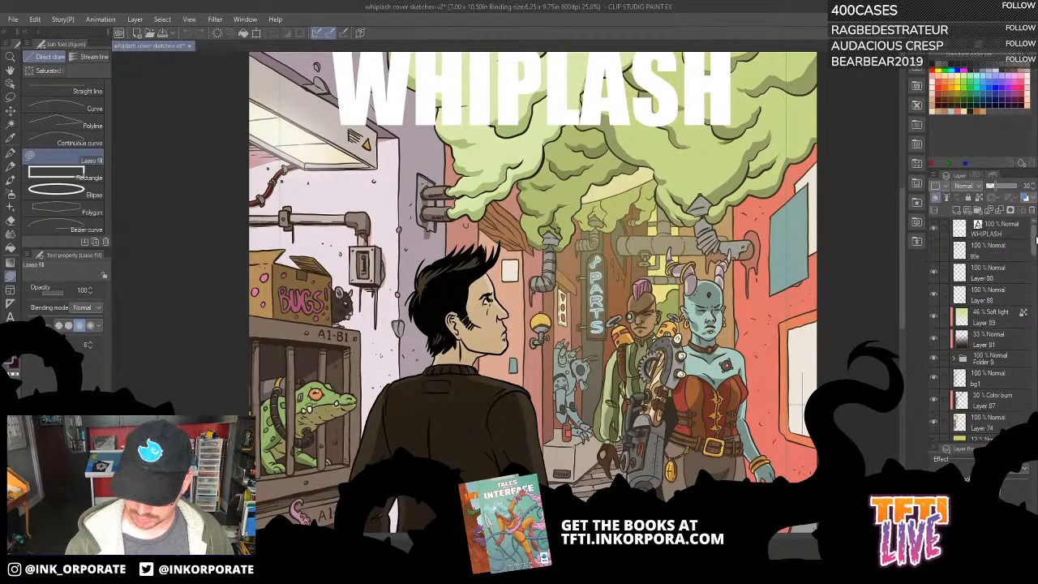
click(934, 231)
drag(751, 170, 751, 236)
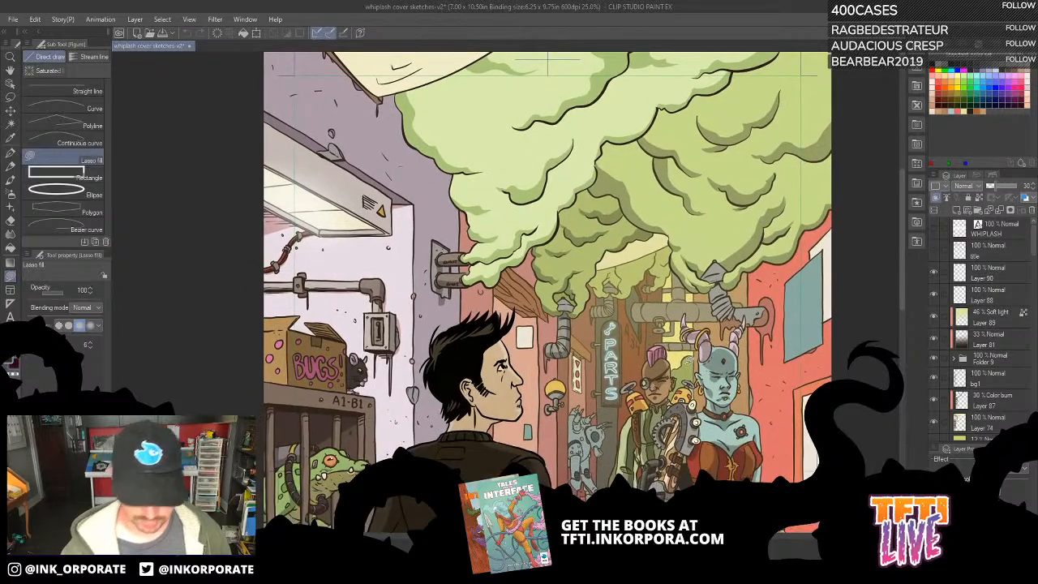
Compare the artwork with Layer 90 and Layer 88 hidden and shown, leaving both layers visible.
click(935, 276)
click(934, 276)
scroll(1034, 240, down, 1)
scroll(1034, 239, up, 1)
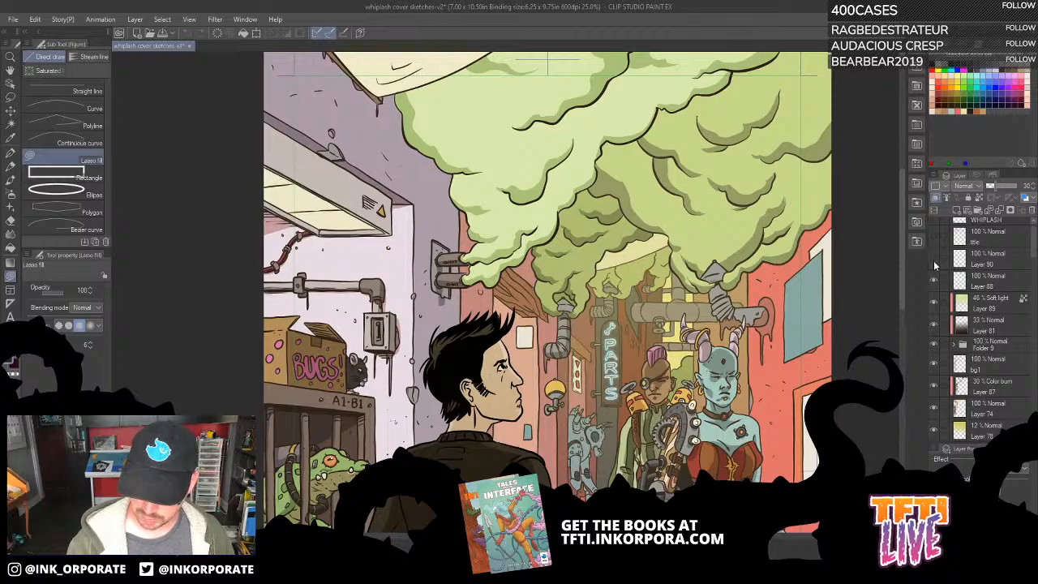
click(934, 260)
click(934, 261)
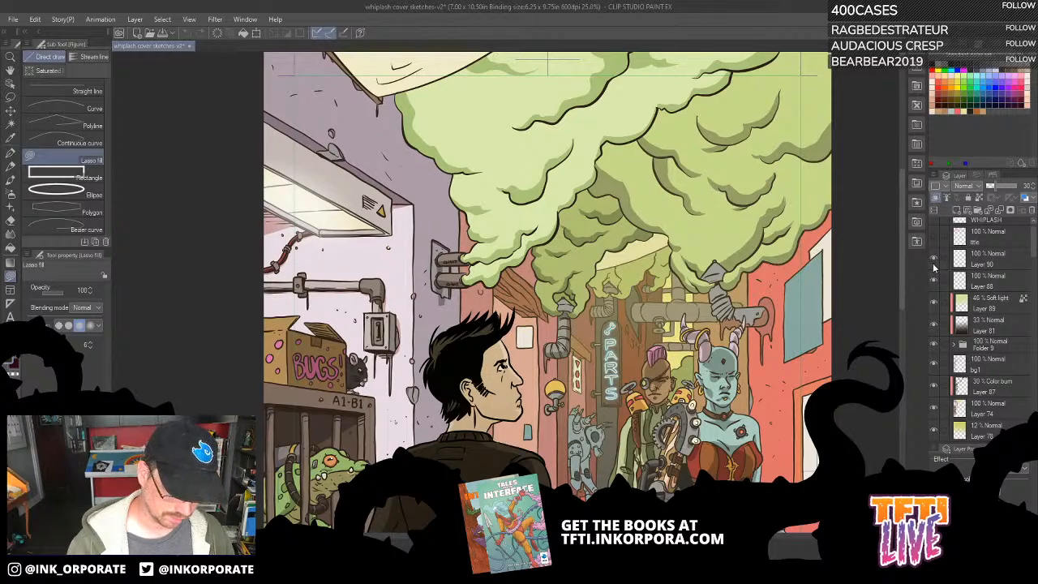
click(935, 263)
click(935, 281)
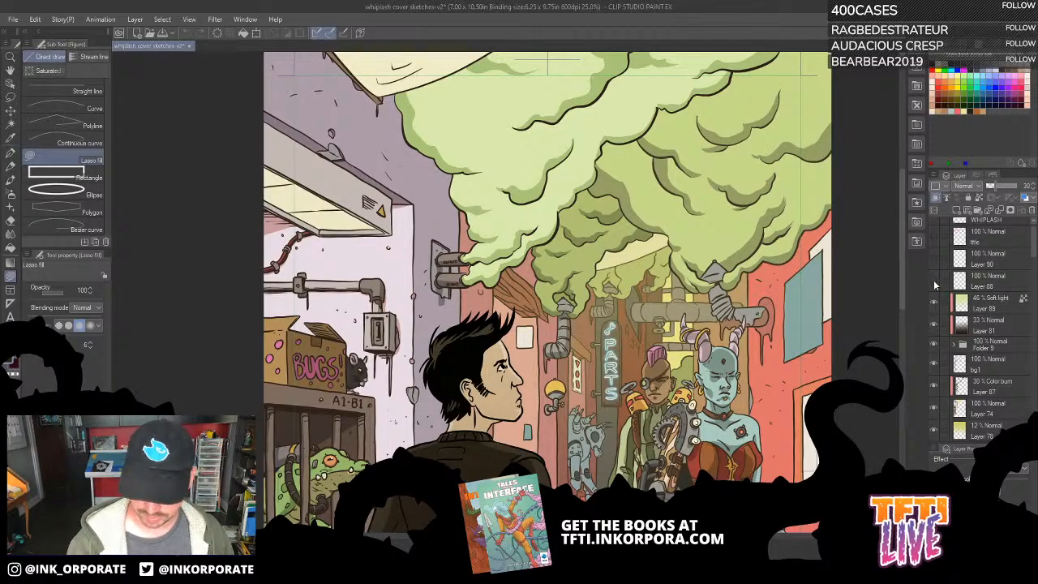
click(932, 260)
click(934, 282)
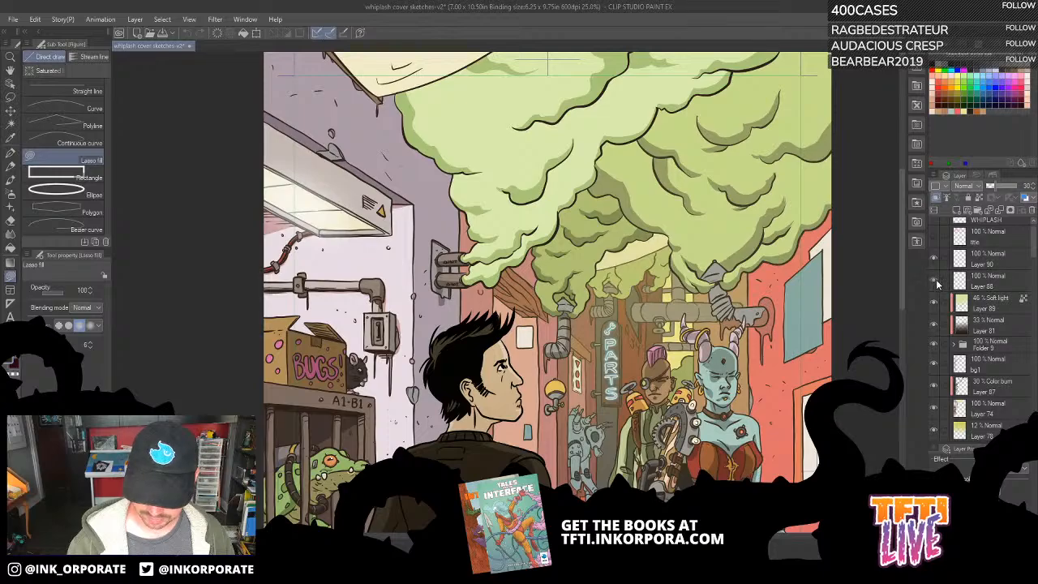
Select Layer 88, check the whole cover for its contents, and delete the layer.
click(943, 284)
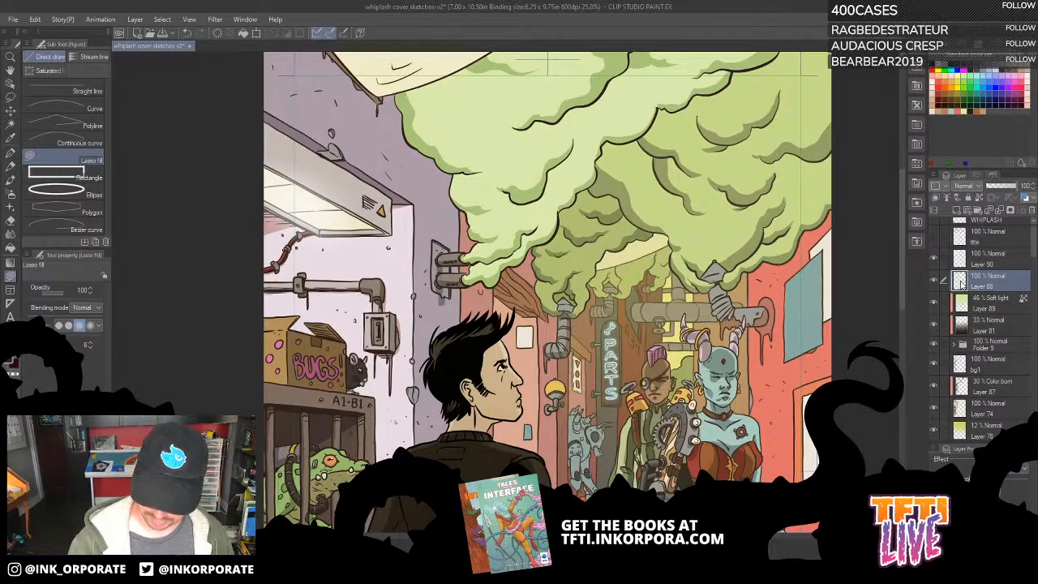
drag(725, 420, 717, 326)
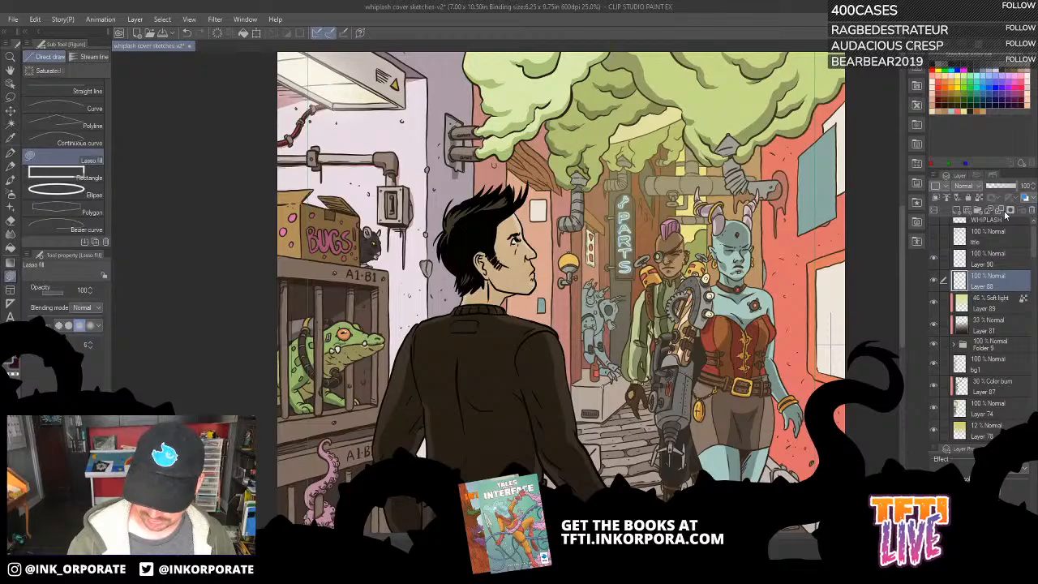
key(ctrl+minus)
key(ctrl+minus)
key(alt)
key(alt)
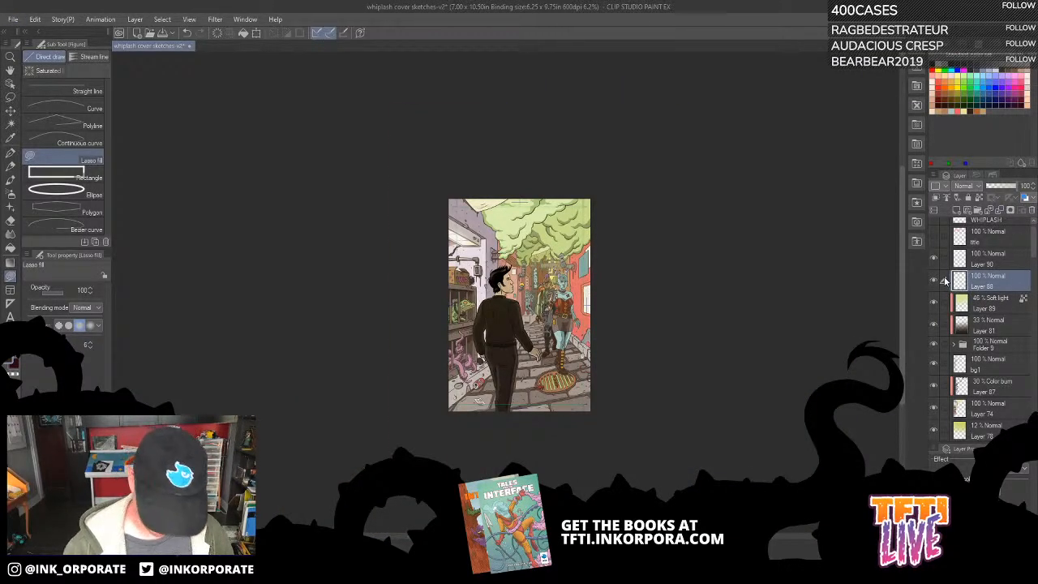
key(ctrl+plus)
key(ctrl+plus)
drag(760, 422, 764, 208)
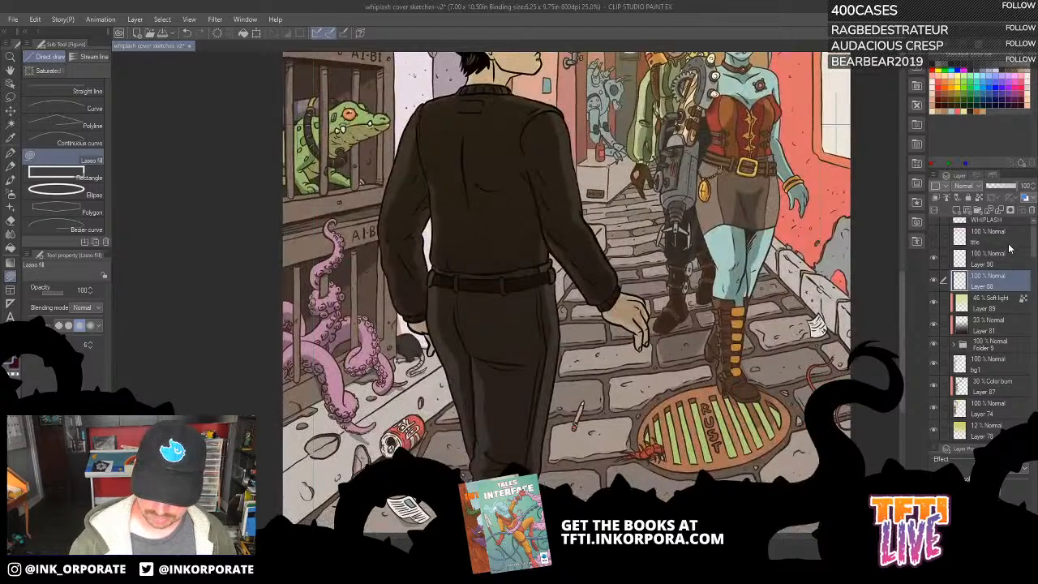
click(1032, 210)
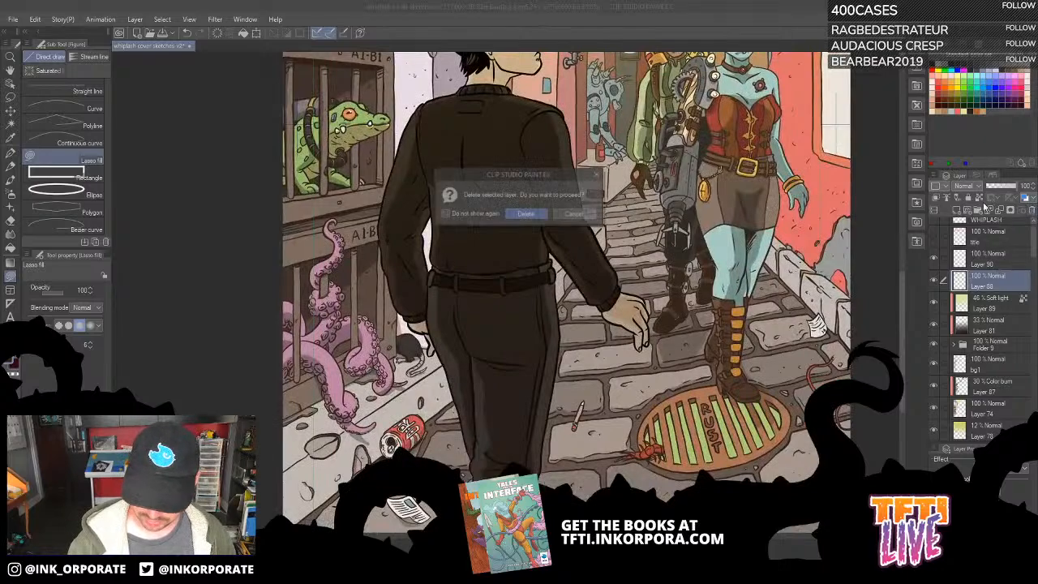
click(532, 214)
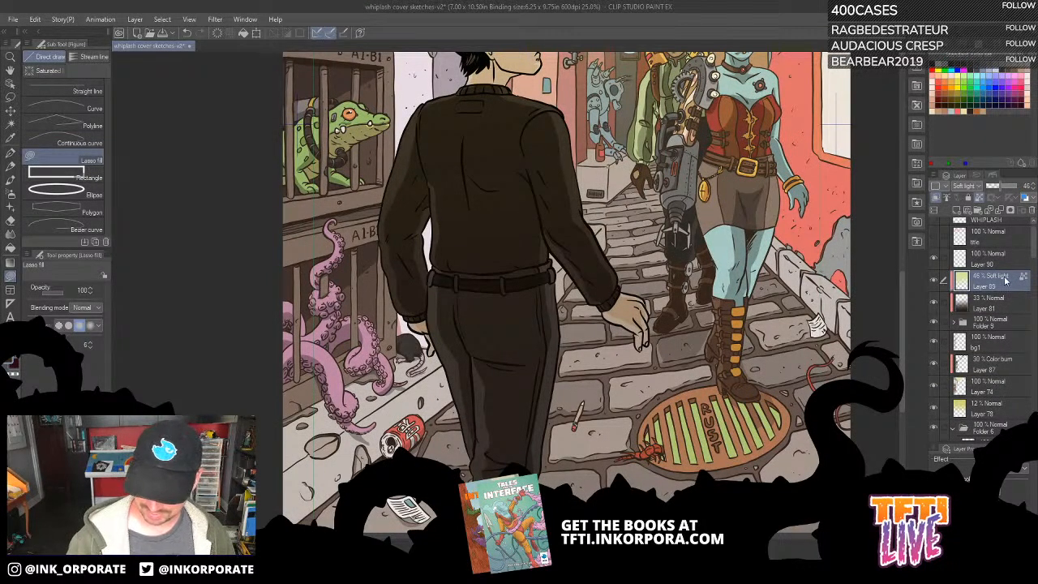
Check what the soft light Layer 89 contributes to the whole cover by hiding and showing it.
drag(783, 175, 738, 390)
drag(721, 124, 624, 191)
scroll(761, 301, down, 2)
click(934, 281)
click(934, 281)
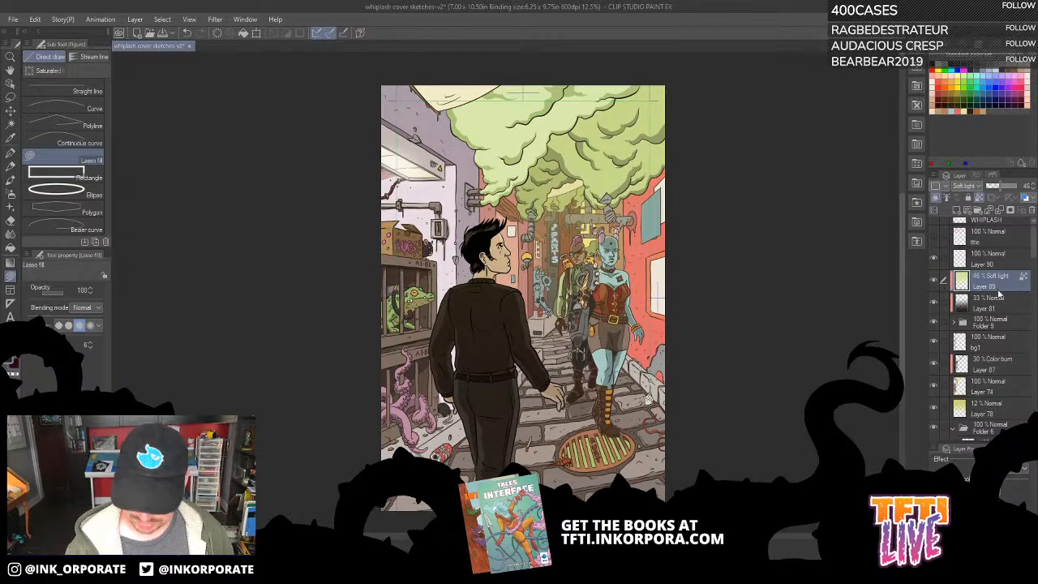
key(ctrl+plus)
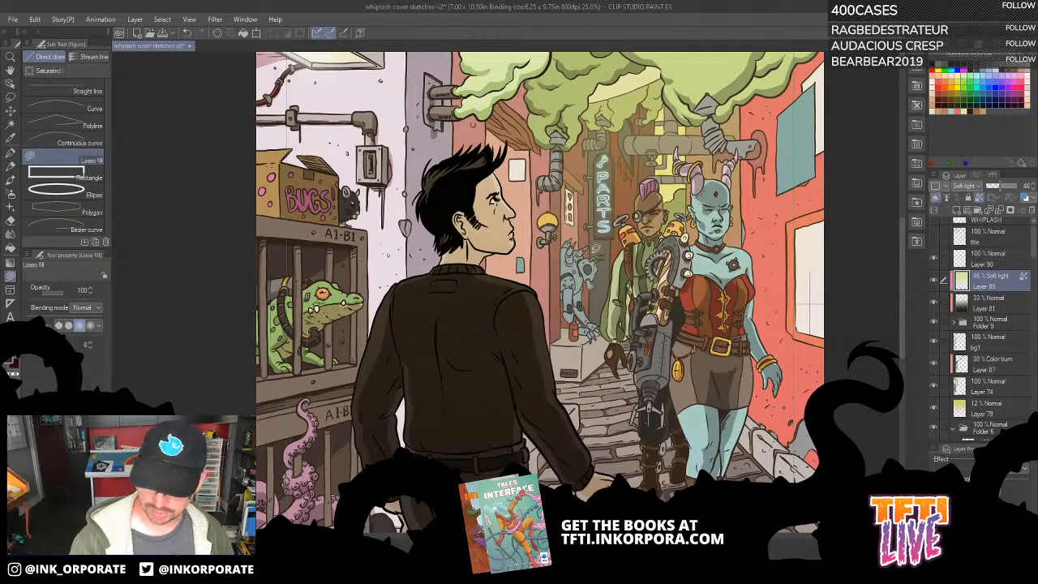
Compare the figures and the street with Layer 81 and Layer 89 hidden and shown, leaving both layers visible.
click(934, 306)
click(934, 306)
click(938, 281)
click(939, 284)
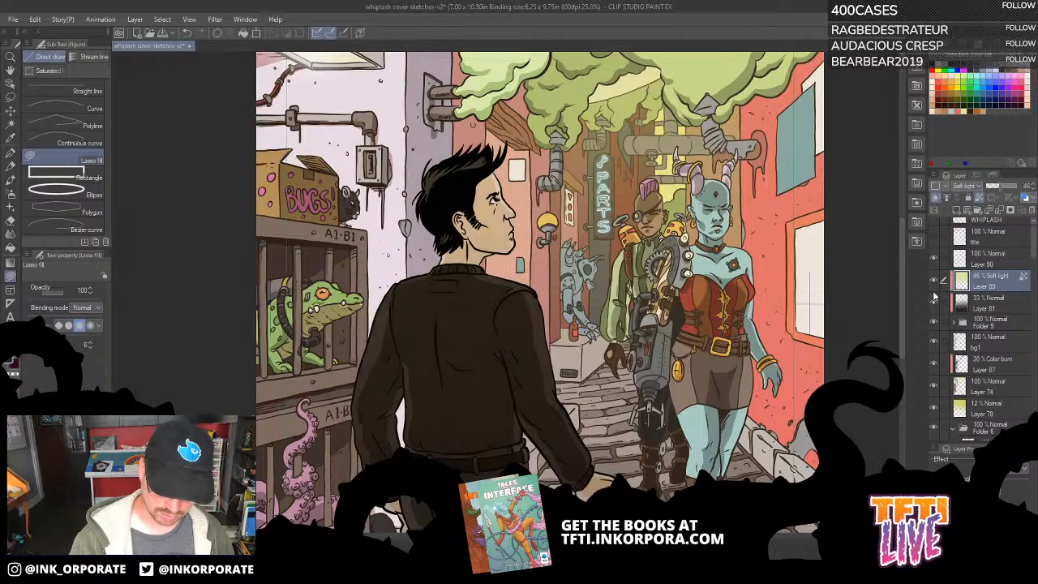
click(934, 305)
click(934, 305)
mouse_move(752, 411)
mouse_down()
mouse_move(738, 300)
mouse_move(758, 174)
mouse_up()
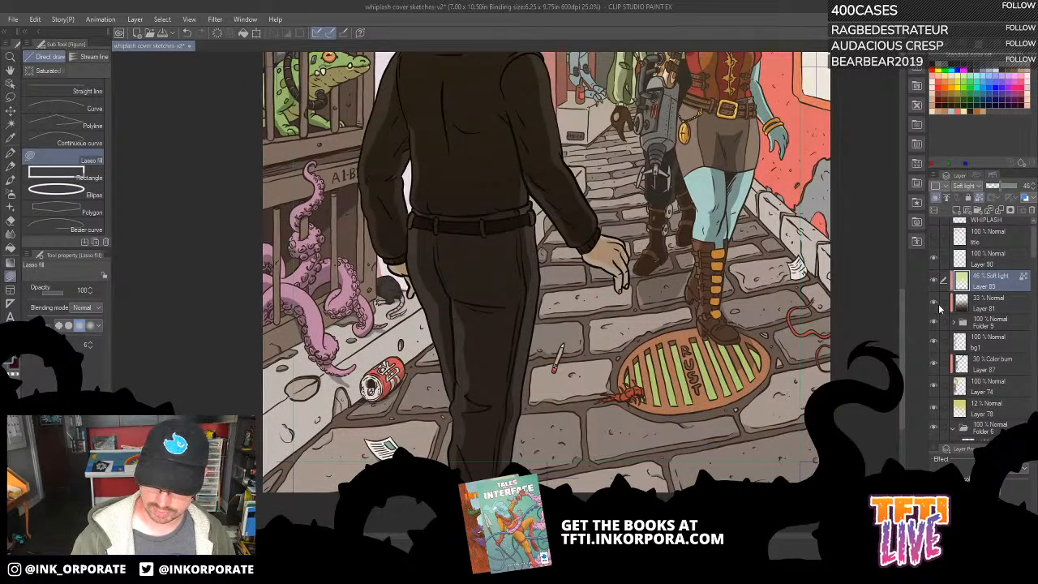
click(938, 306)
click(936, 305)
drag(745, 206, 719, 406)
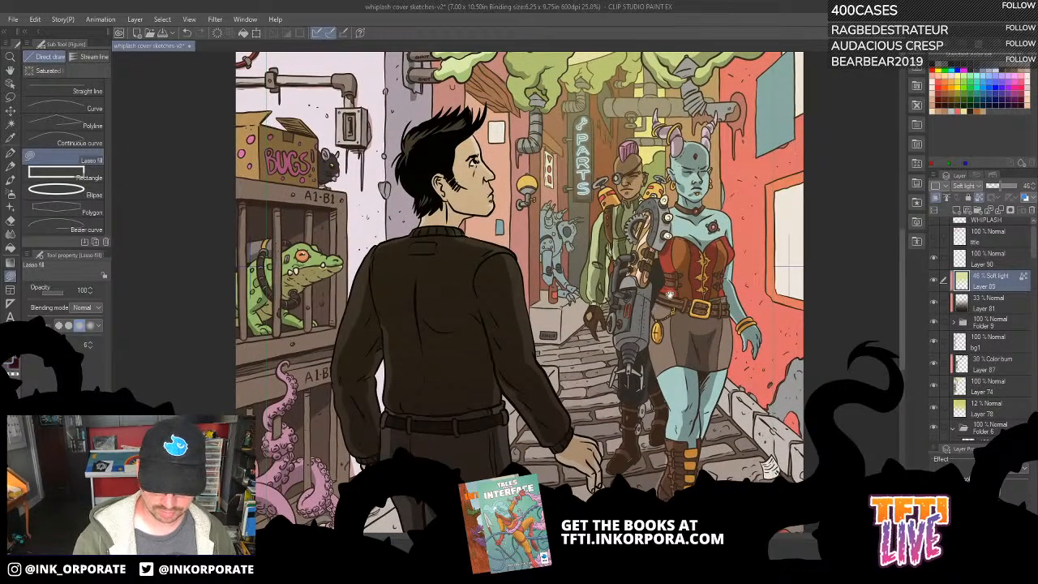
drag(664, 269, 662, 230)
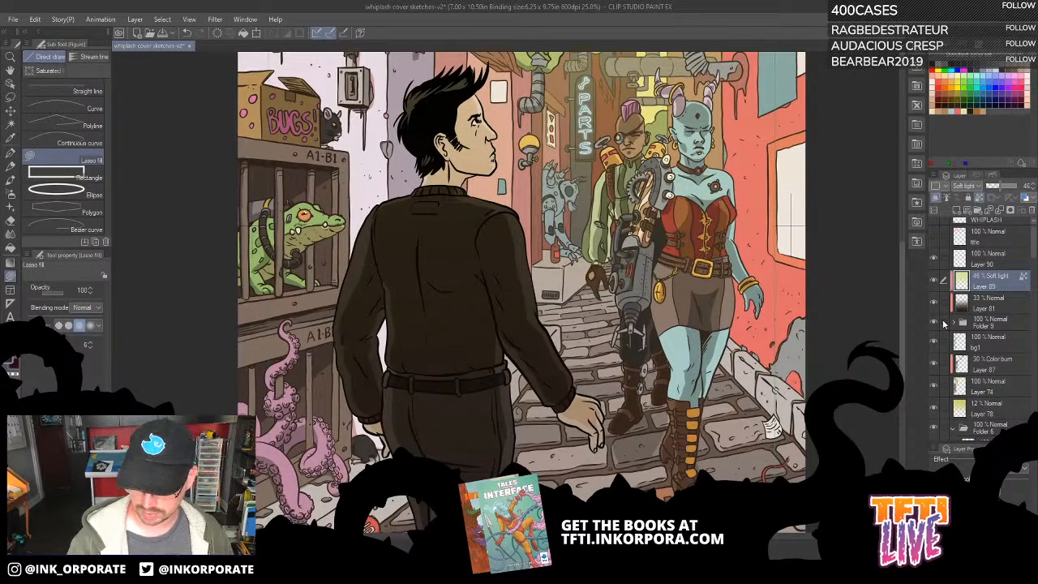
Toggle Folder 9 to check the foreground man's artwork, leaving the folder hidden.
click(934, 323)
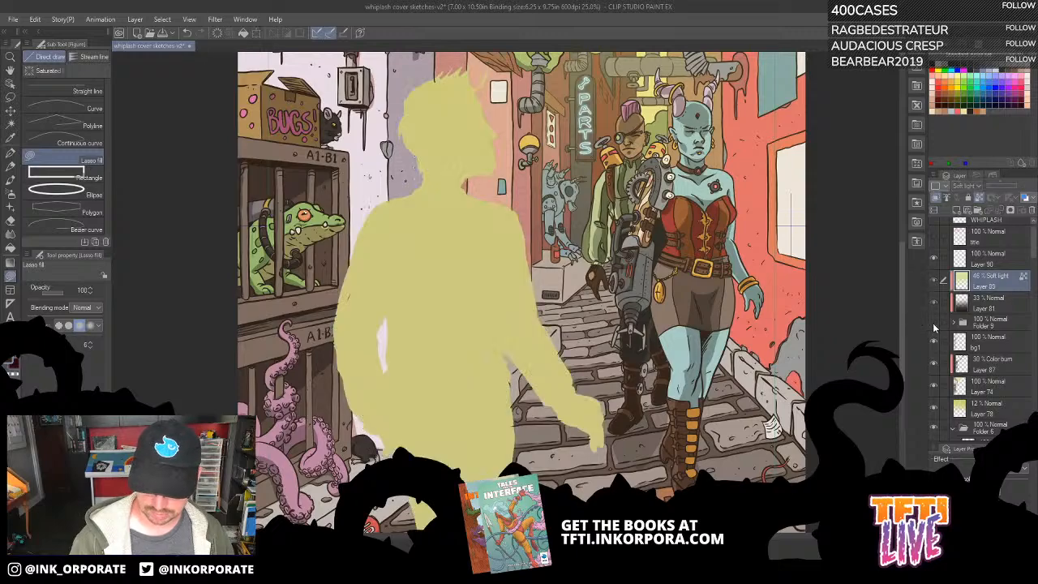
click(933, 324)
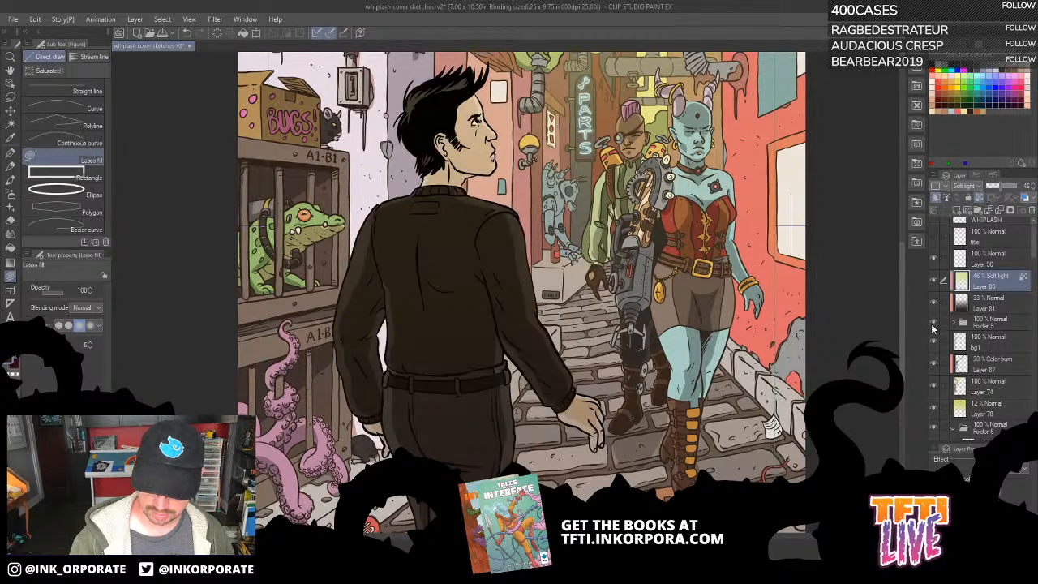
click(933, 324)
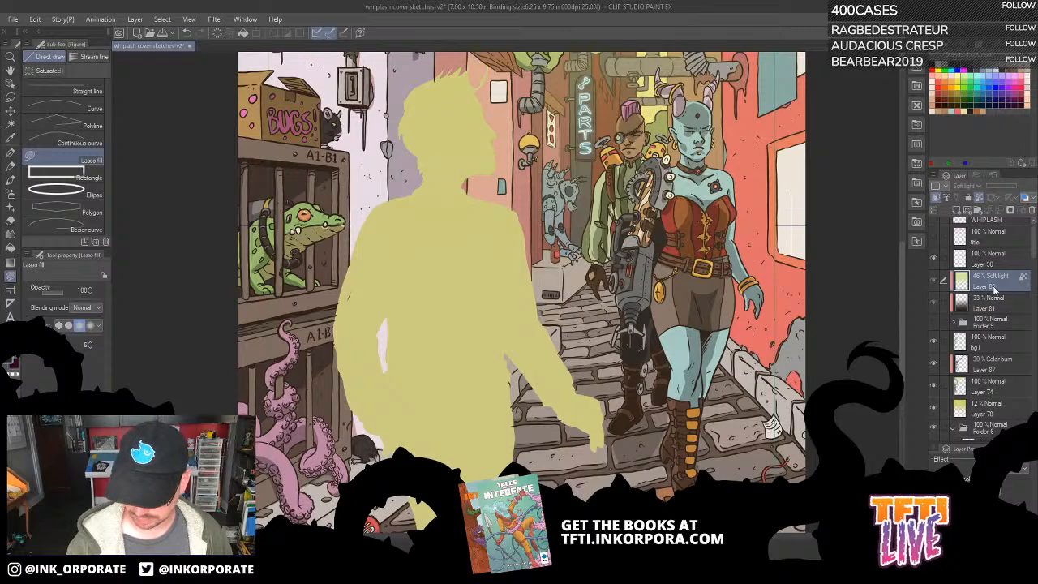
Try filling Layer 73 with dark brown as the base behind the artwork, and undo the fill.
drag(1034, 246, 1035, 327)
click(1012, 355)
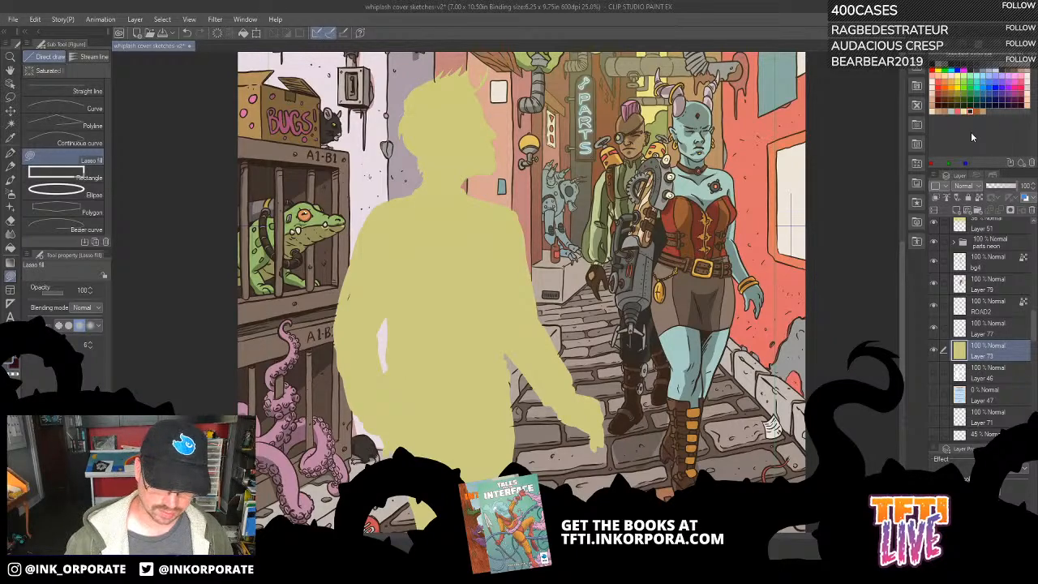
key(alt+Delete)
key(ctrl+z)
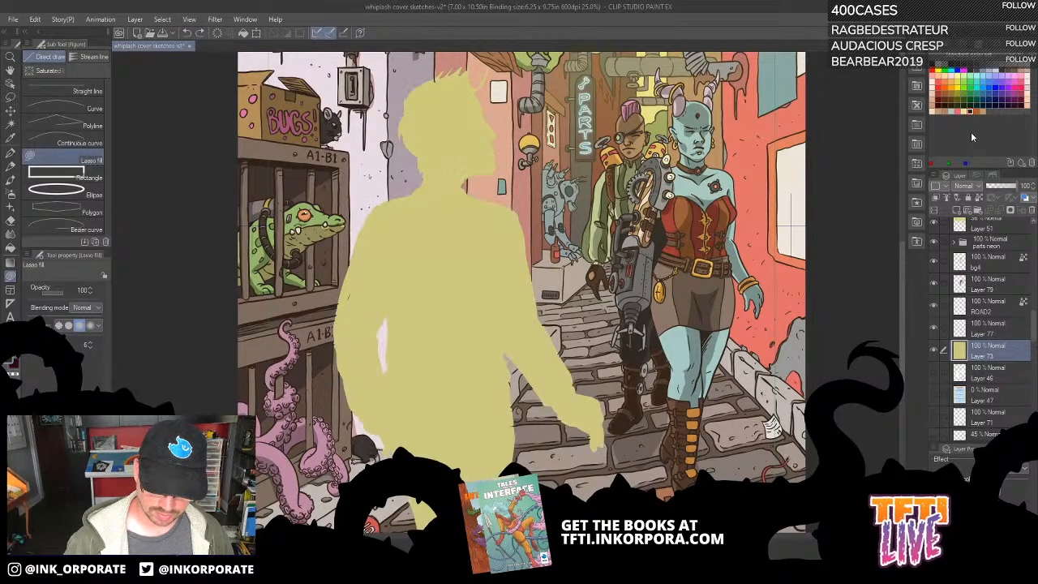
key(ctrl+y)
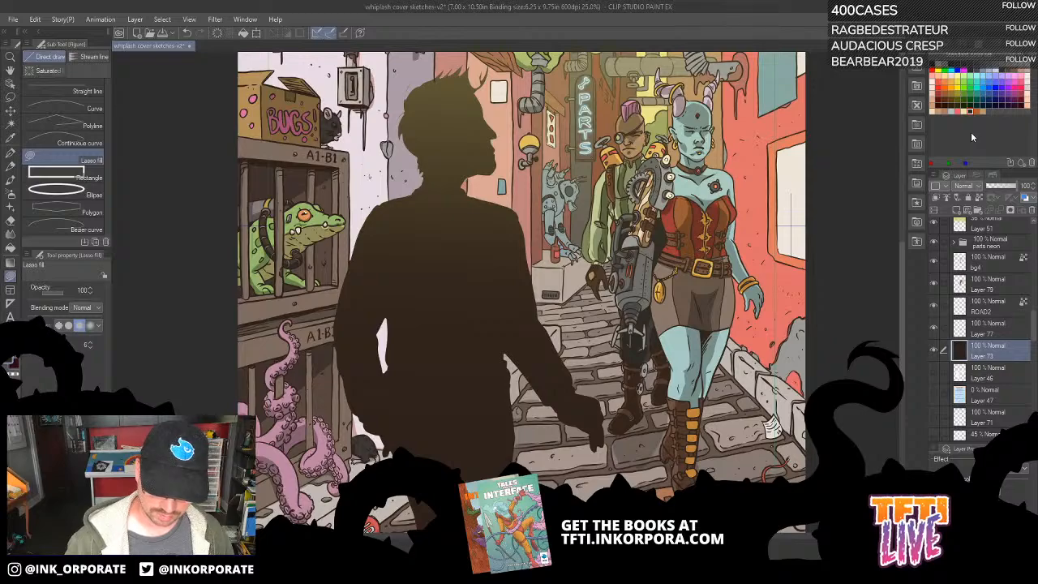
key(ctrl+z)
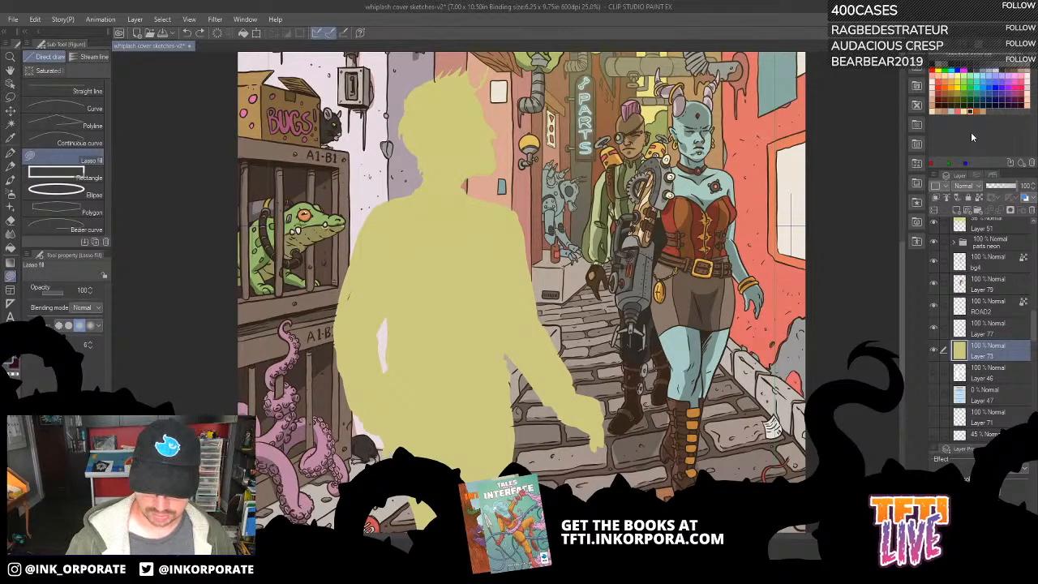
Check which areas Layer 73 covers by hiding and showing it, and look over the upper part of the cover.
click(935, 350)
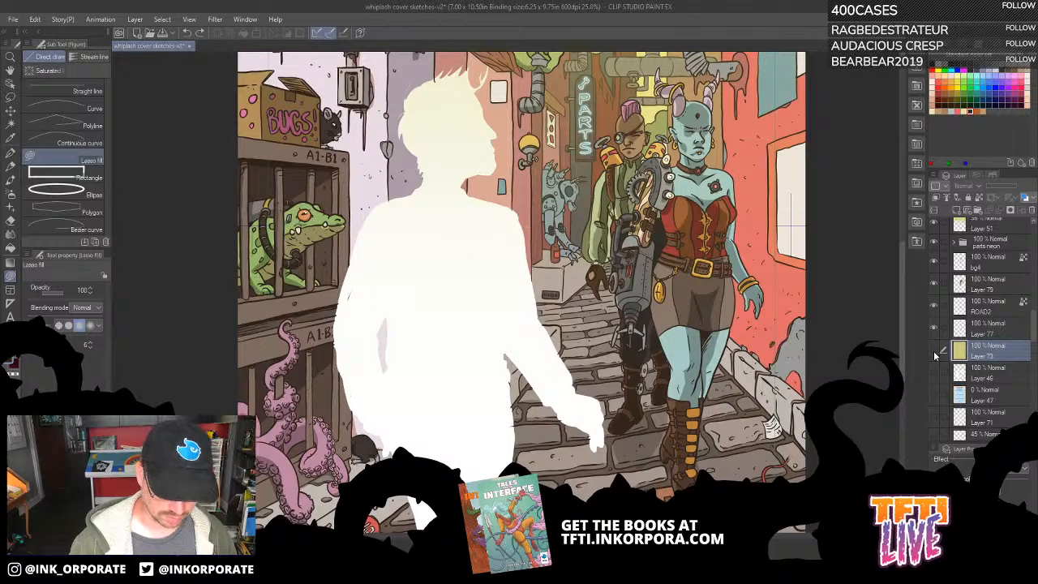
click(935, 354)
drag(699, 219, 727, 315)
scroll(981, 329, up, 5)
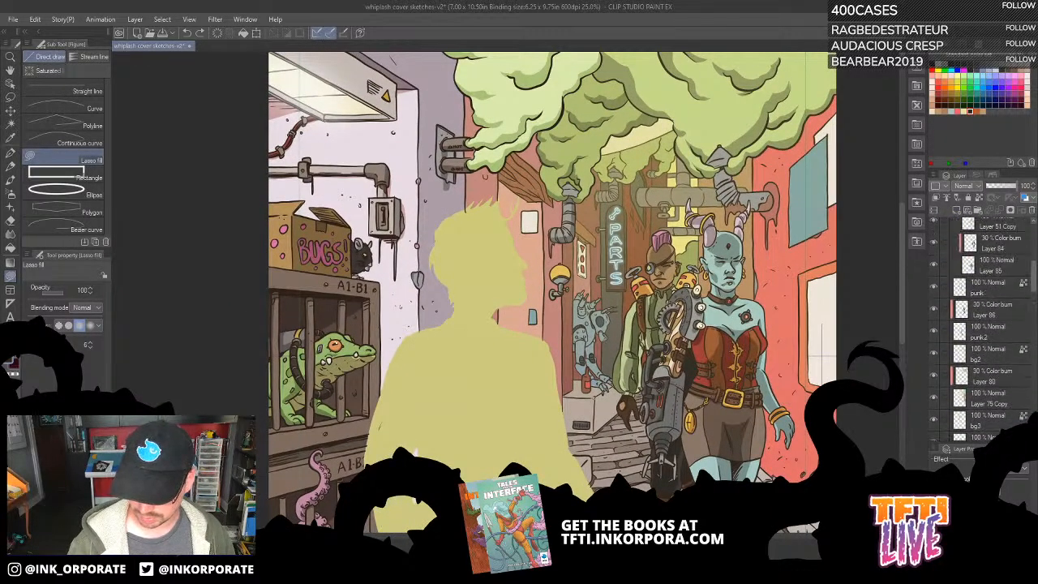
Add a new layer directly above Layer 73 and fill it with bright pinkish red.
mouse_move(1035, 255)
mouse_down()
mouse_move(1031, 438)
mouse_move(1034, 326)
mouse_up()
key(ctrl+shift+n)
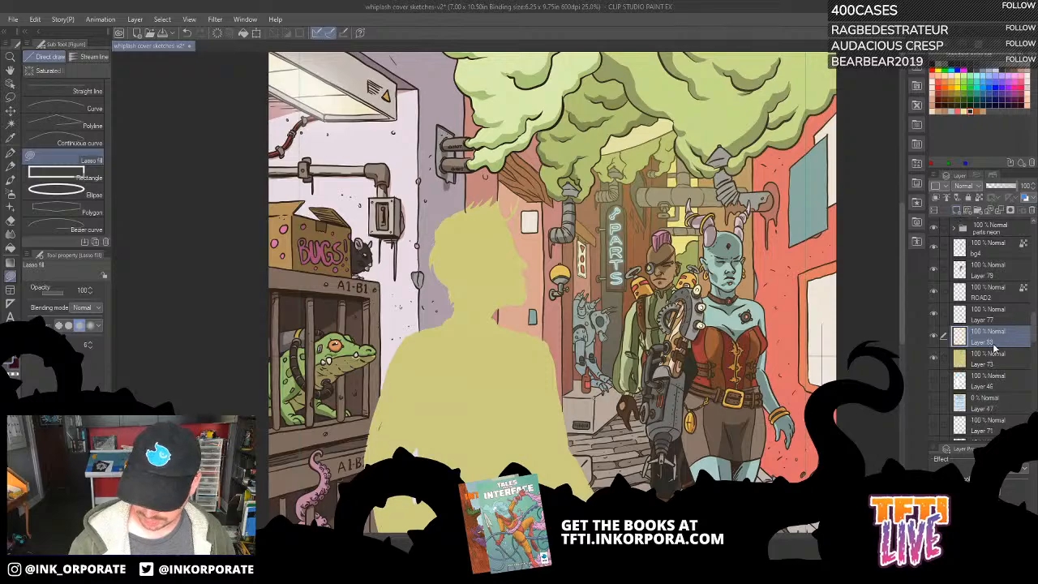
key(alt+Delete)
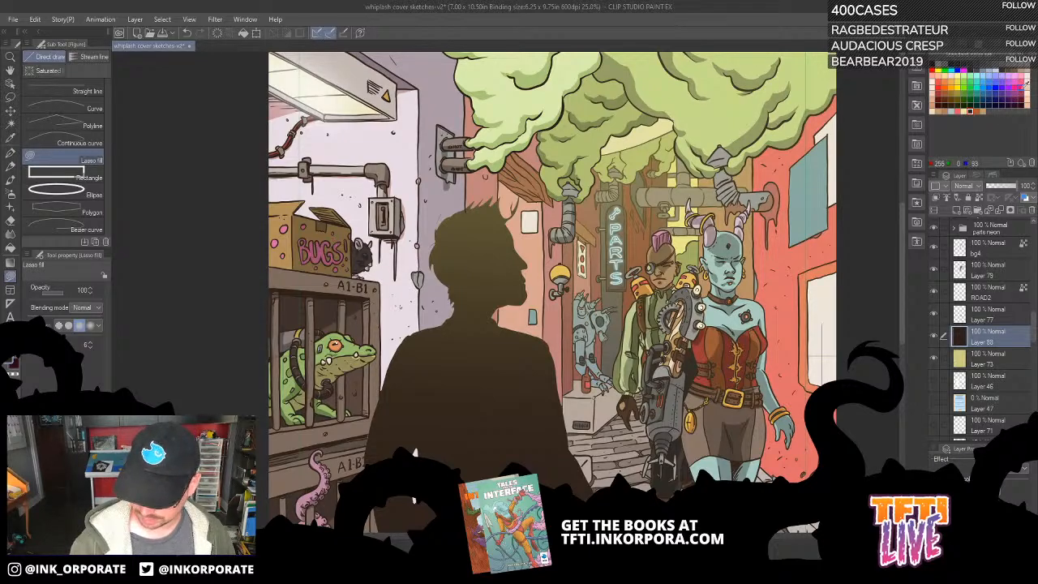
key(alt+BackSpace)
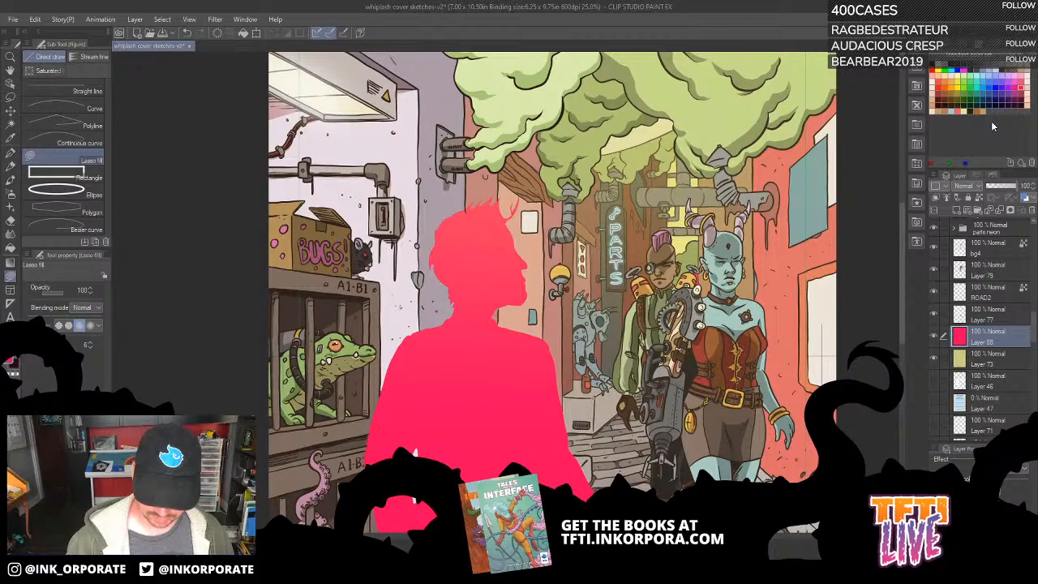
Inspect the artwork for gaps against the pinkish-red fill, hiding and showing the fill layer to compare.
drag(749, 419, 745, 145)
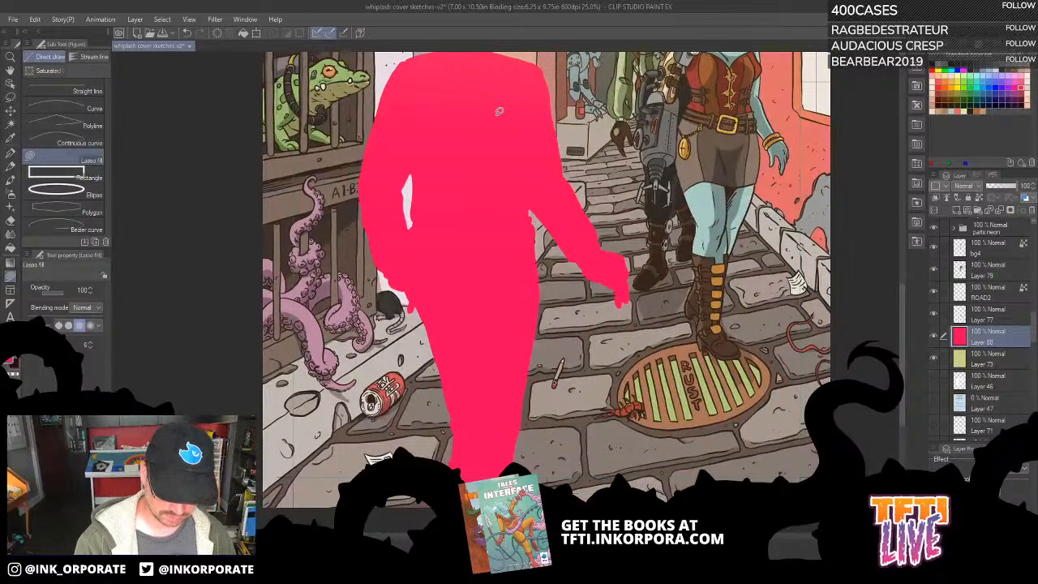
drag(421, 143, 493, 362)
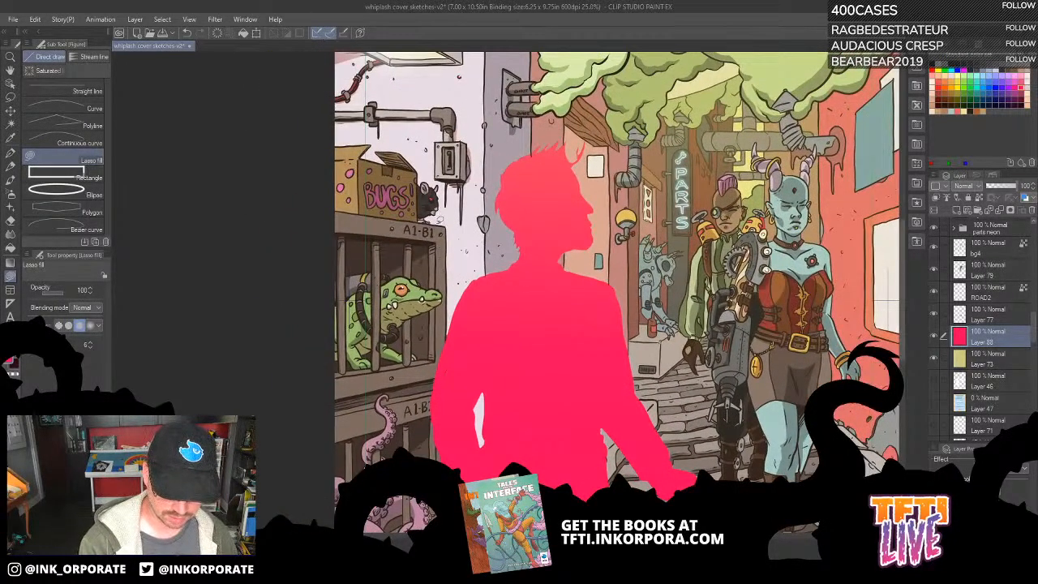
click(935, 338)
click(934, 337)
click(934, 338)
click(934, 338)
drag(796, 242, 780, 310)
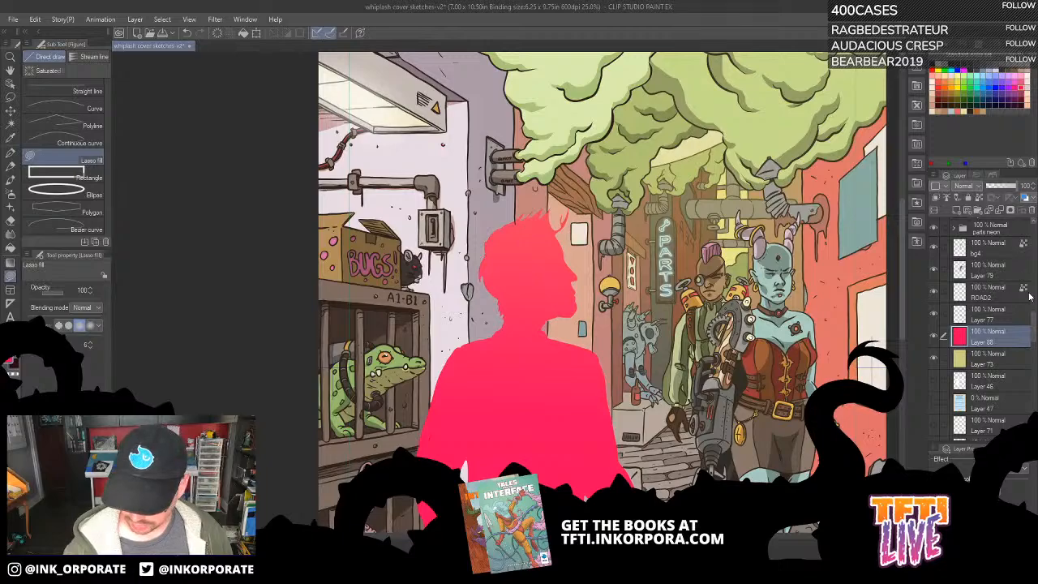
Show Folder 9 again and compare the foreground man against the fill with the folder hidden and shown.
drag(1035, 318, 1035, 224)
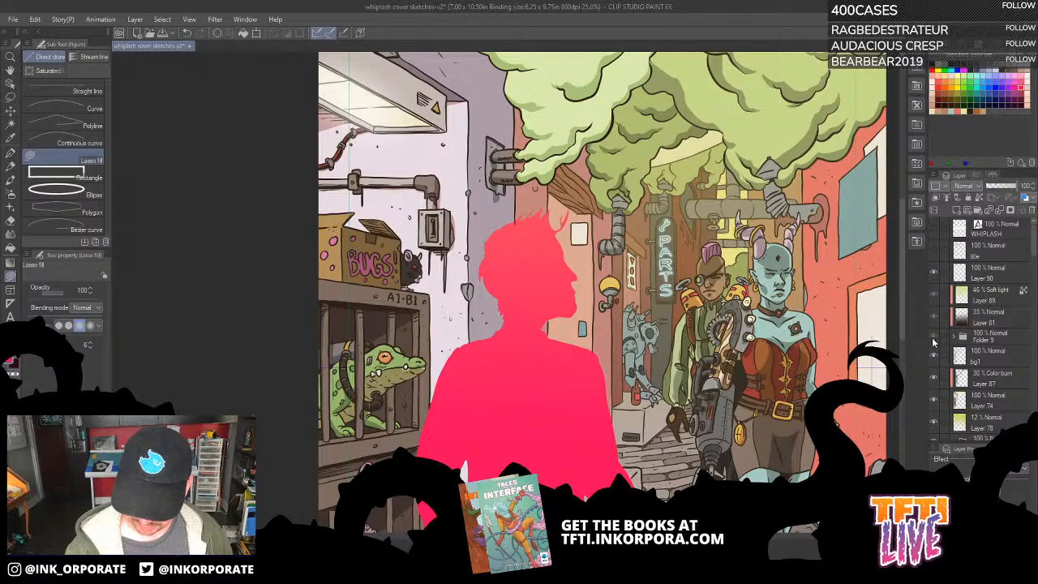
click(933, 338)
drag(833, 440, 807, 297)
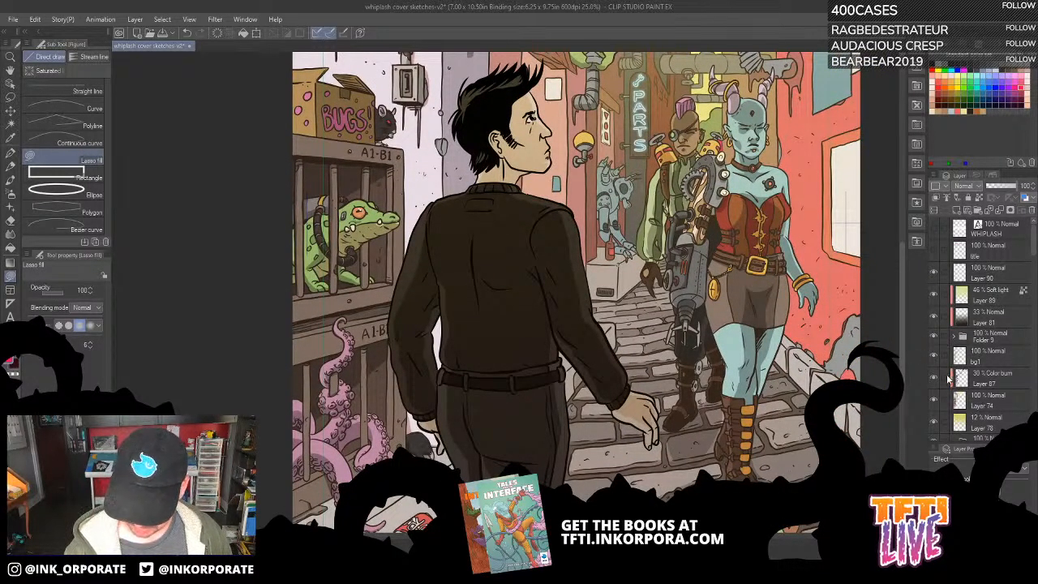
click(933, 338)
click(933, 338)
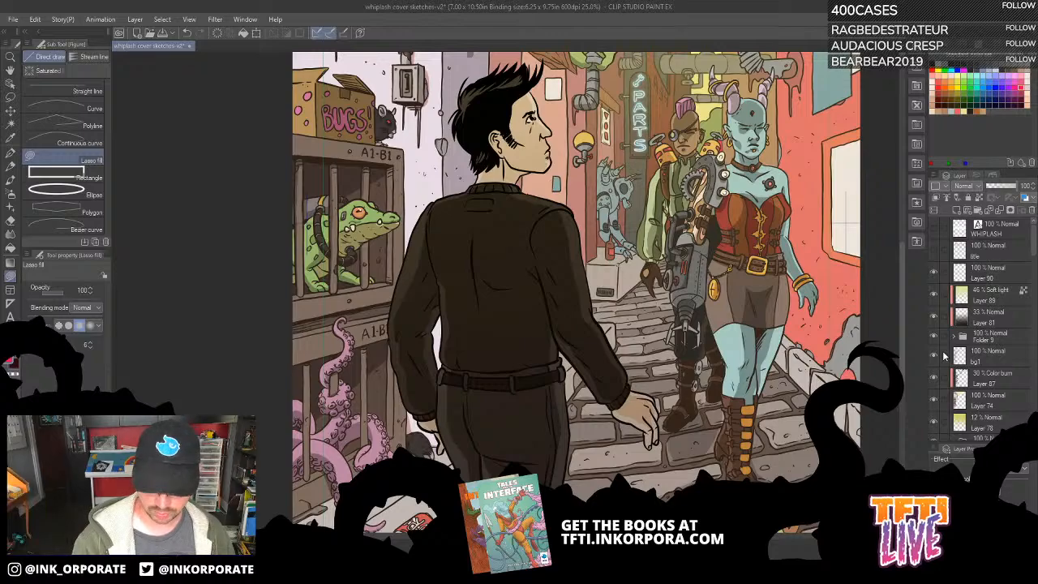
drag(730, 405, 718, 383)
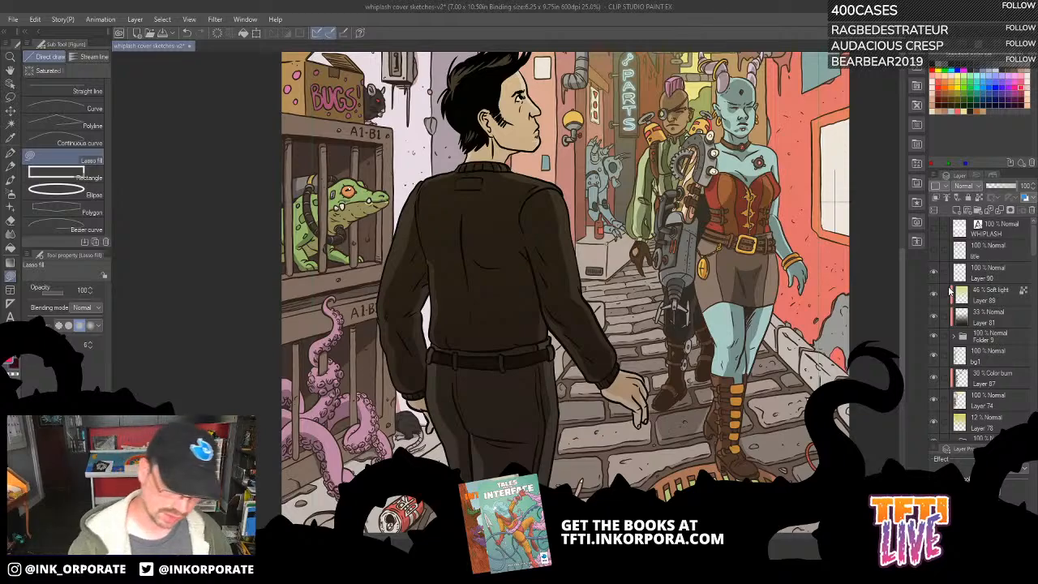
Switch to the G-pen and examine the man's jacket and belt up close for coloring gaps.
scroll(408, 214, up, 2)
scroll(408, 214, up, 3)
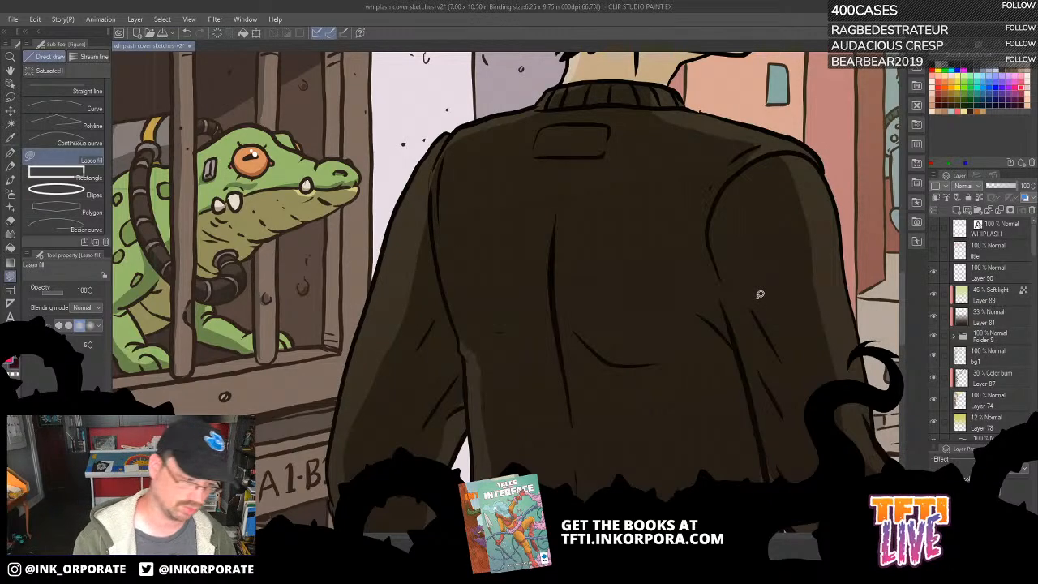
click(11, 152)
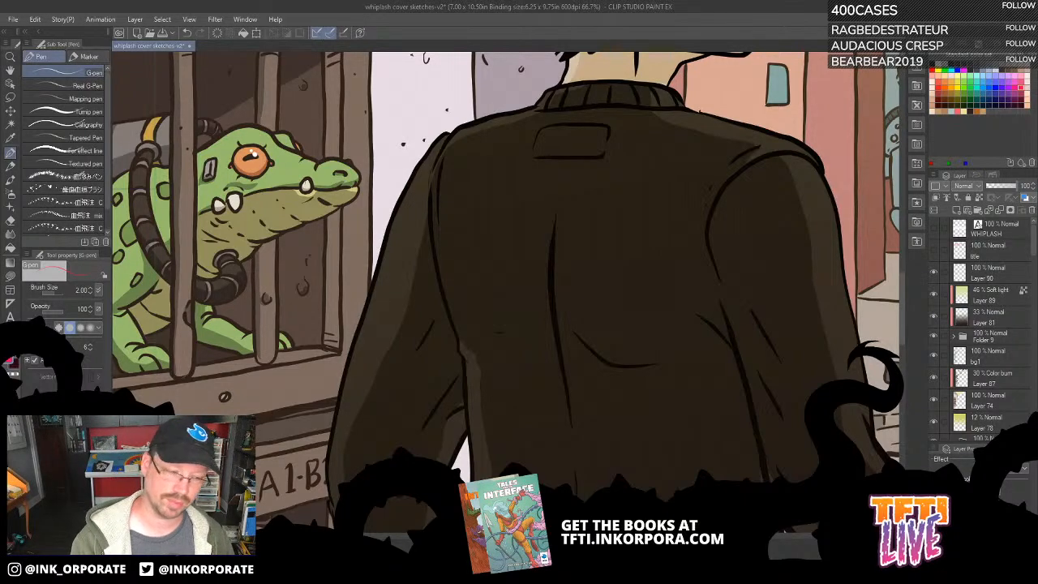
drag(715, 428, 656, 326)
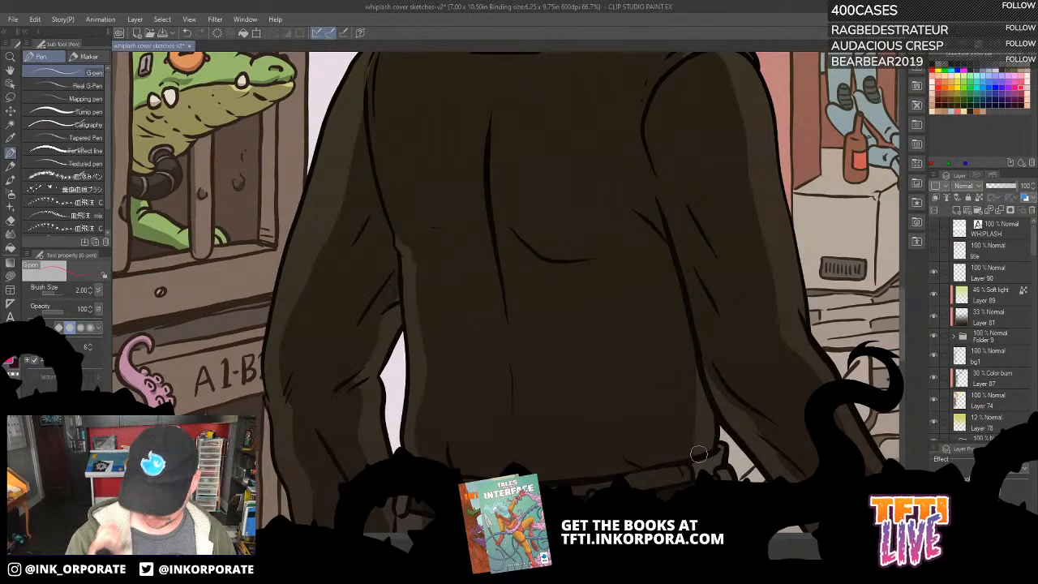
key(ctrl+minus)
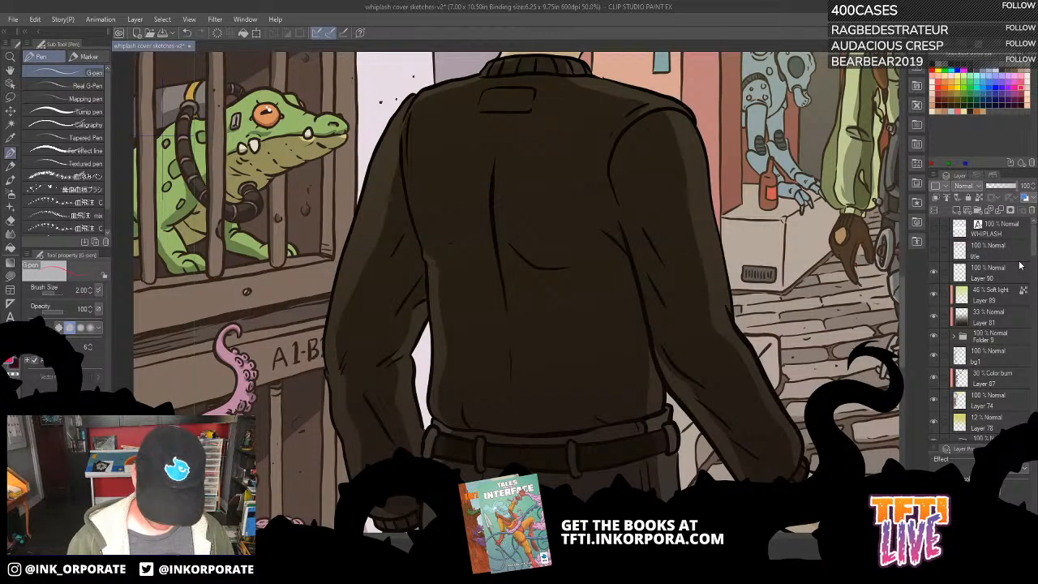
key(ctrl+minus)
Select the bg1 layer and compare the cage and tentacle linework with it hidden and shown, leaving it visible.
drag(1034, 244, 1033, 254)
click(934, 303)
click(934, 303)
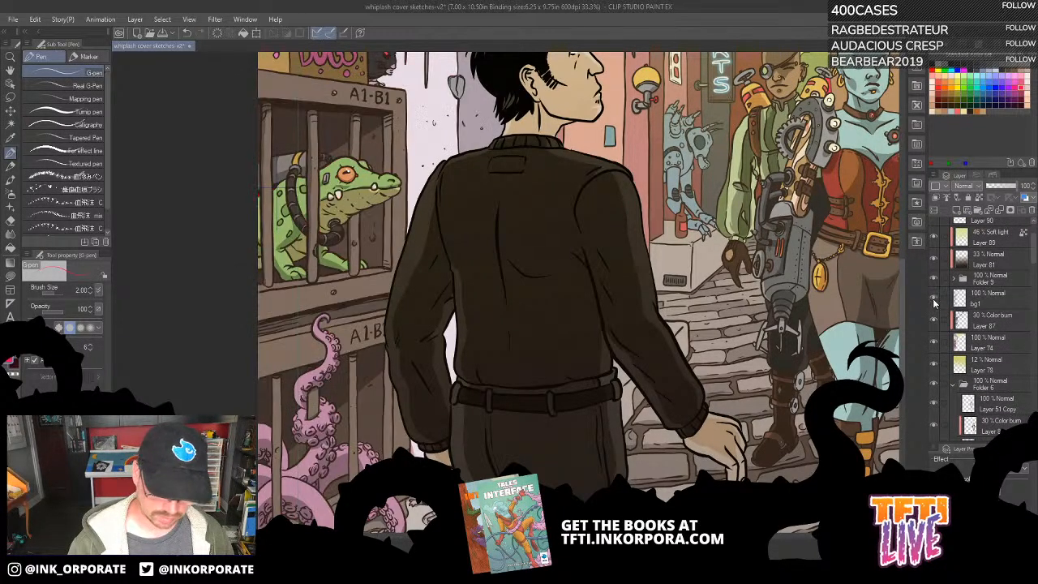
click(1001, 307)
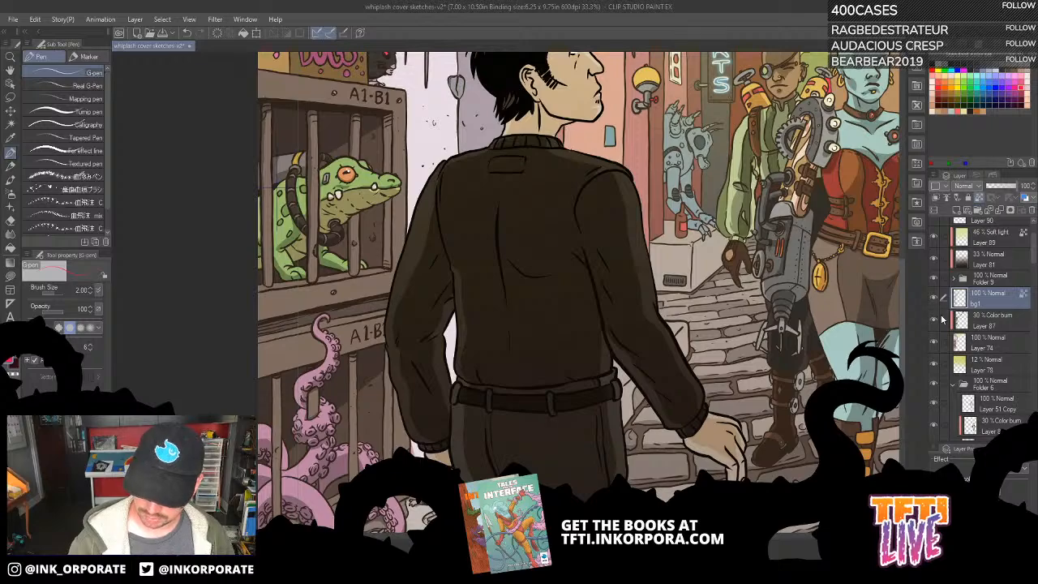
click(937, 302)
click(937, 302)
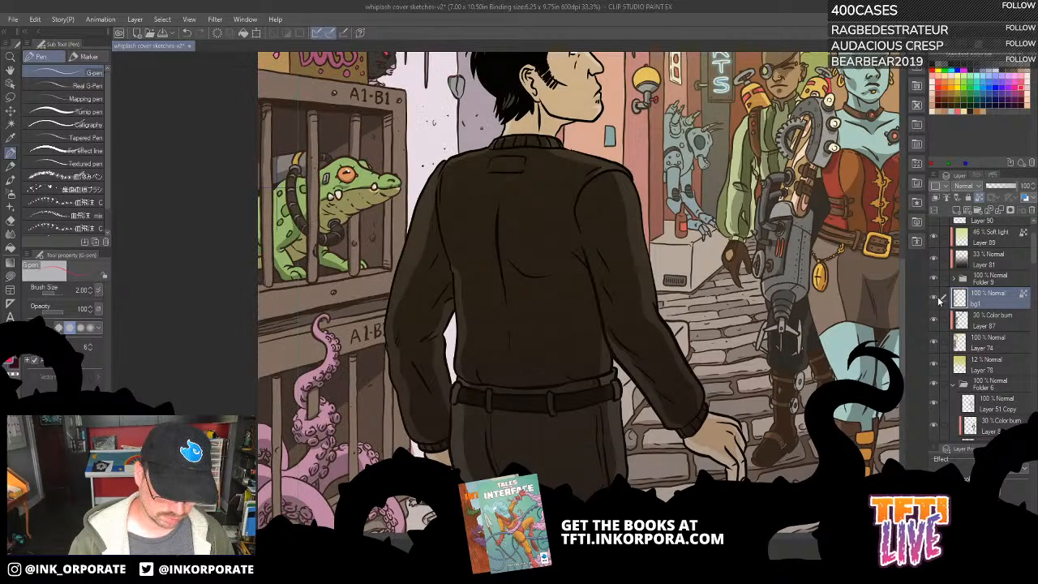
click(937, 302)
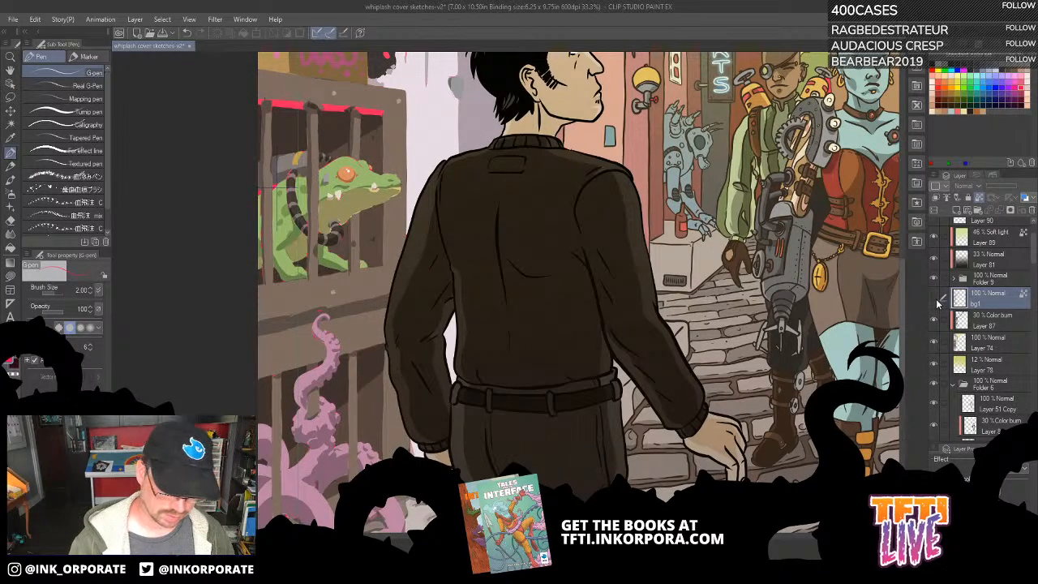
click(935, 303)
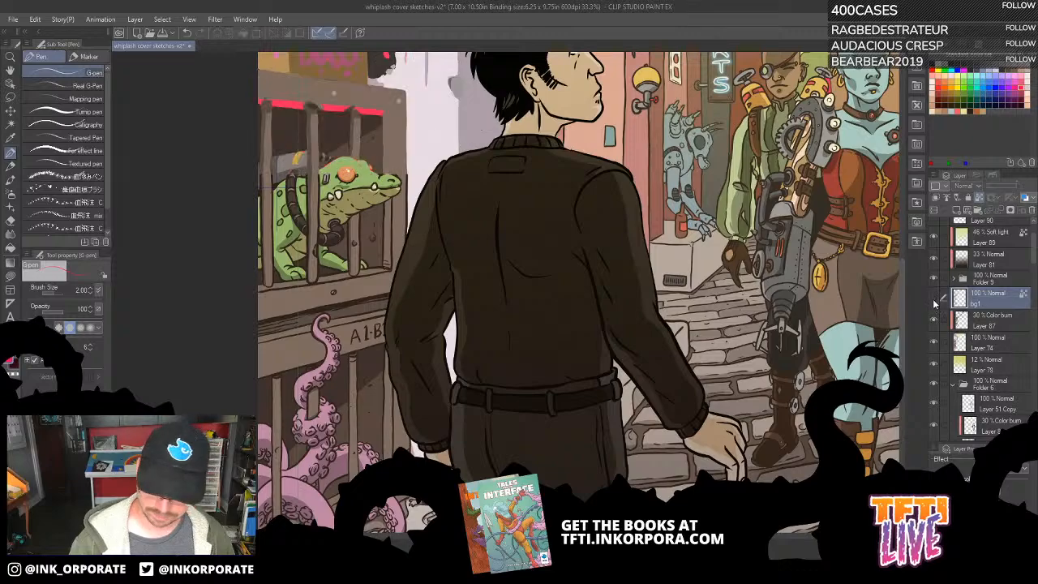
click(934, 302)
click(934, 300)
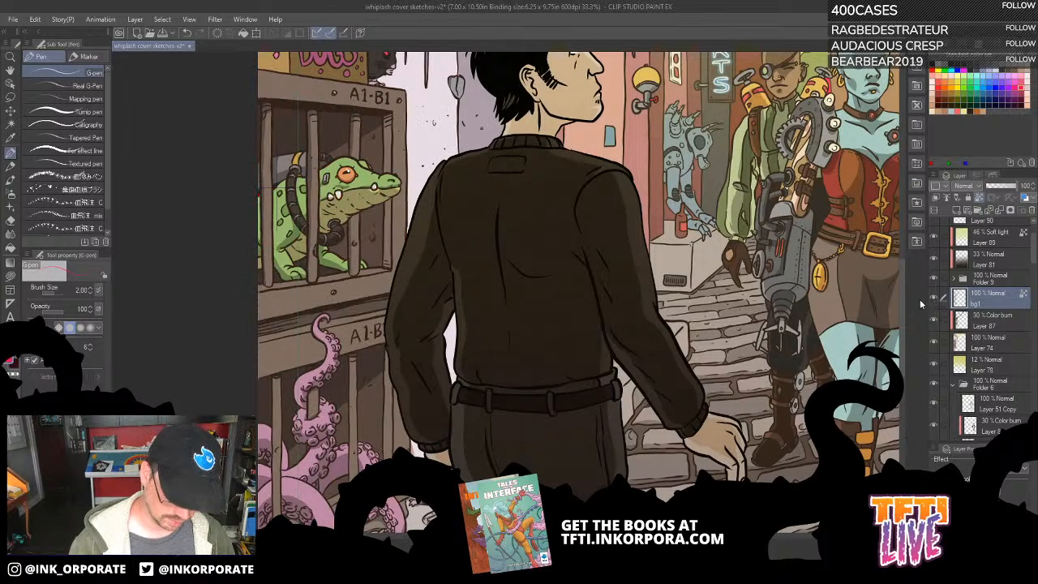
Compare the whole scene with the bg1 linework hidden and shown, and with the Color burn Layer 87 hidden and shown.
key(ctrl+minus)
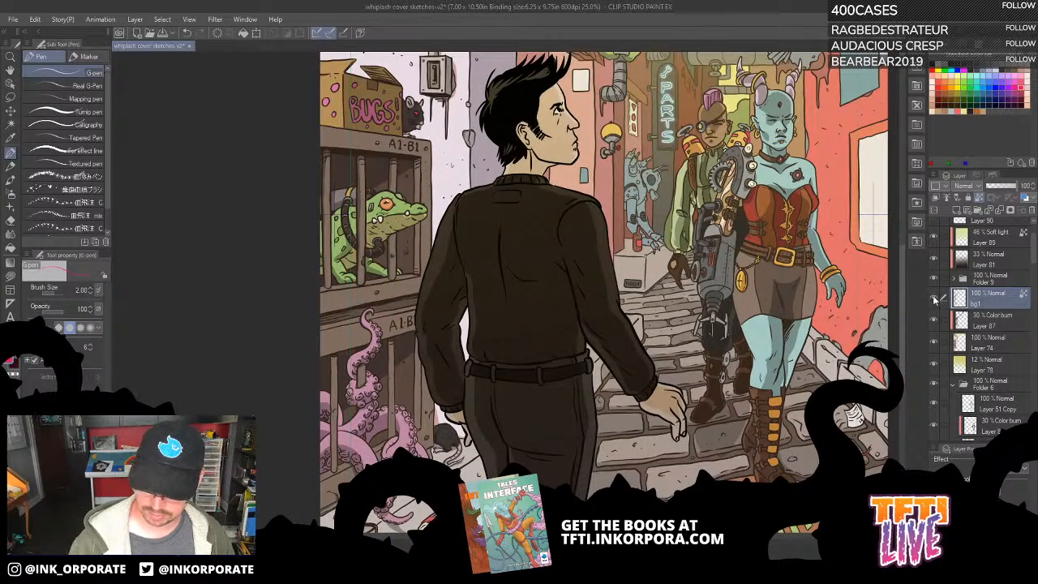
click(934, 300)
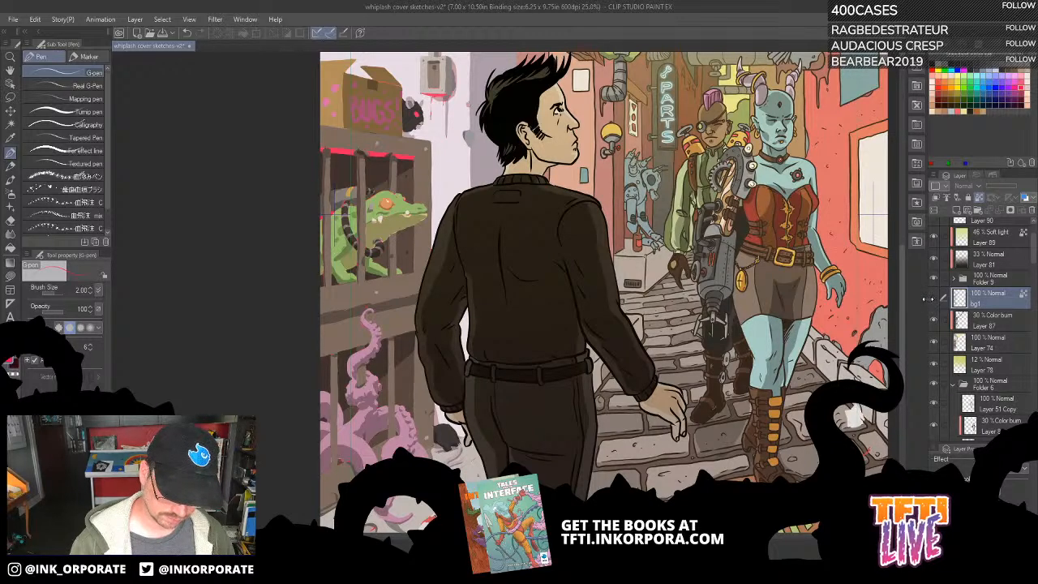
click(934, 300)
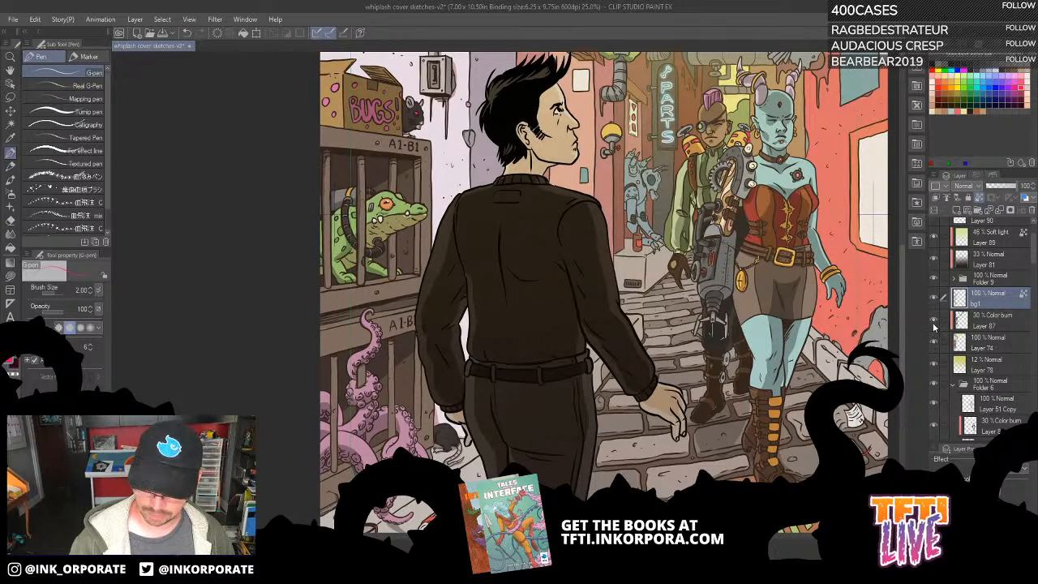
click(935, 324)
click(934, 324)
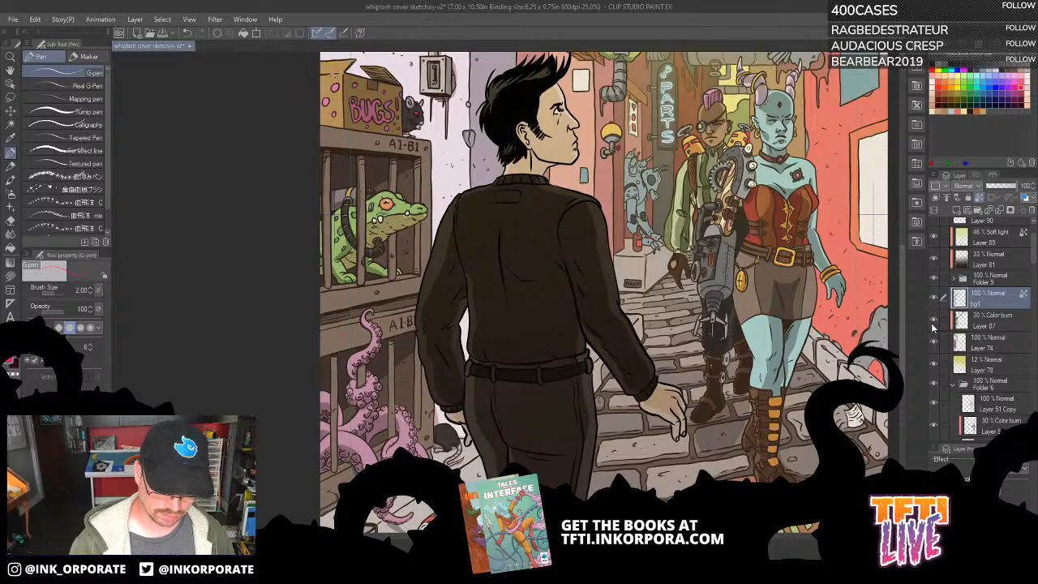
Select Layer 87 and check its shading over the alley with the layer hidden and shown, leaving it visible.
click(992, 321)
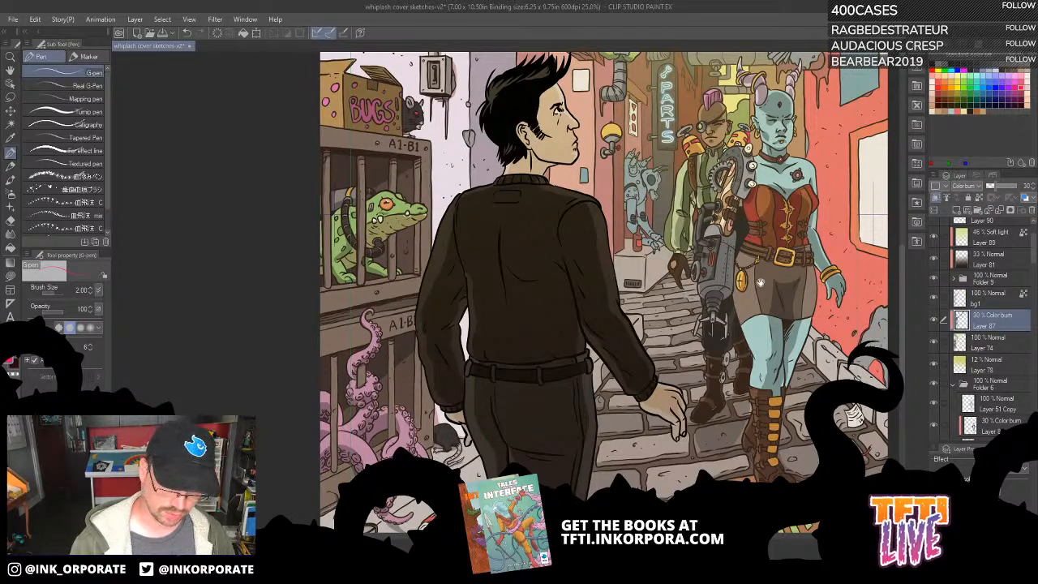
drag(761, 282, 759, 311)
click(934, 324)
click(934, 324)
drag(819, 382, 831, 268)
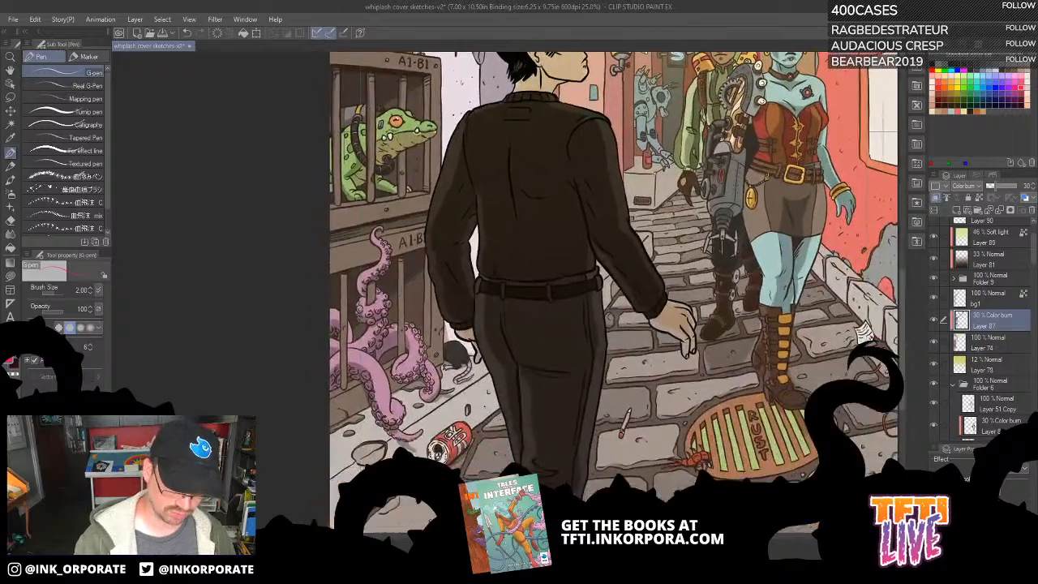
drag(509, 196, 553, 318)
drag(549, 255, 562, 325)
drag(575, 414, 544, 391)
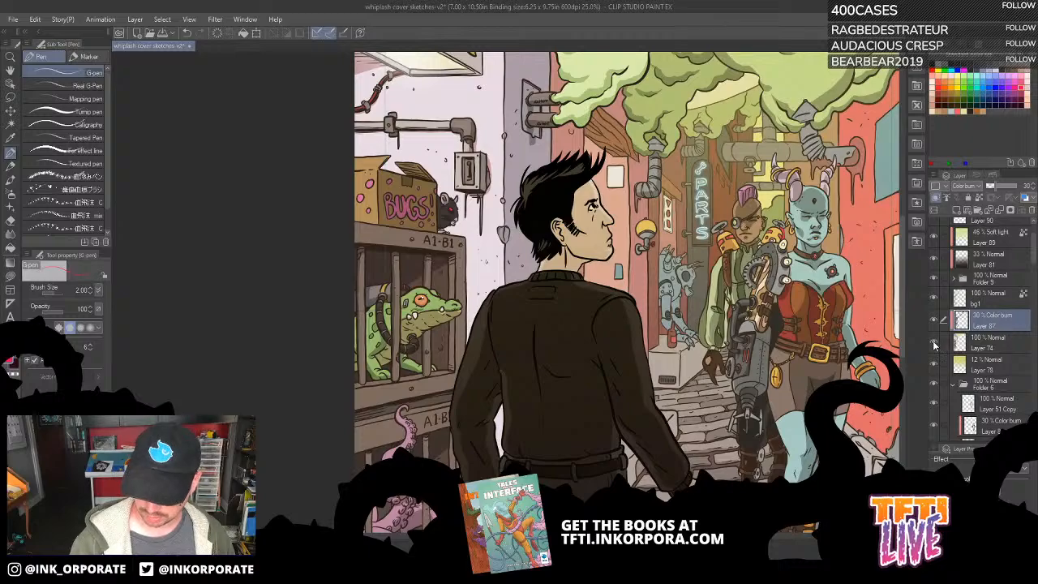
Select Layer 74 and compare the BUGS! box and rat area with Layer 74 and Layer 87 each hidden and shown.
click(934, 344)
click(934, 344)
click(998, 352)
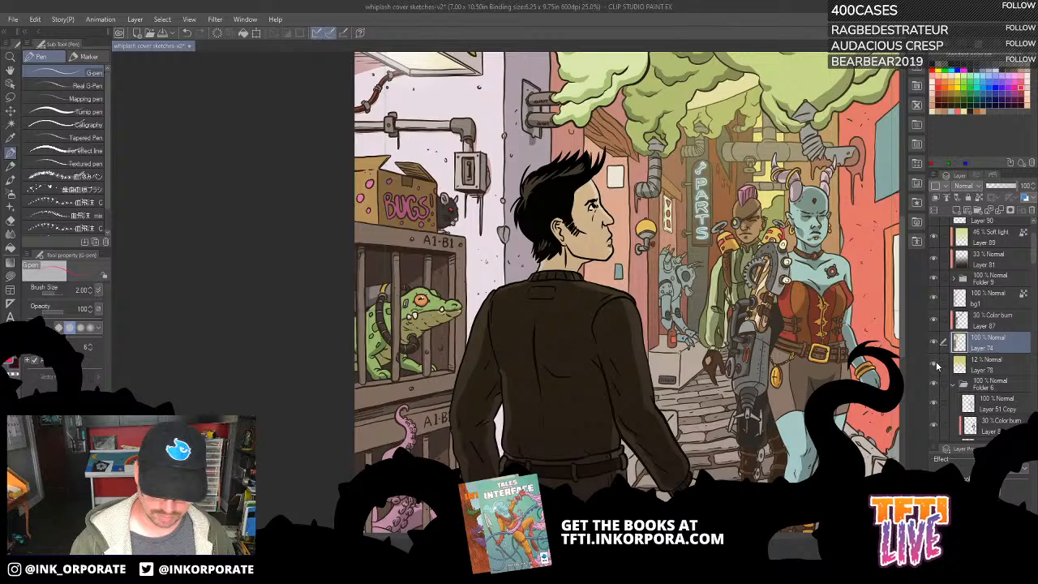
scroll(576, 290, up, 4)
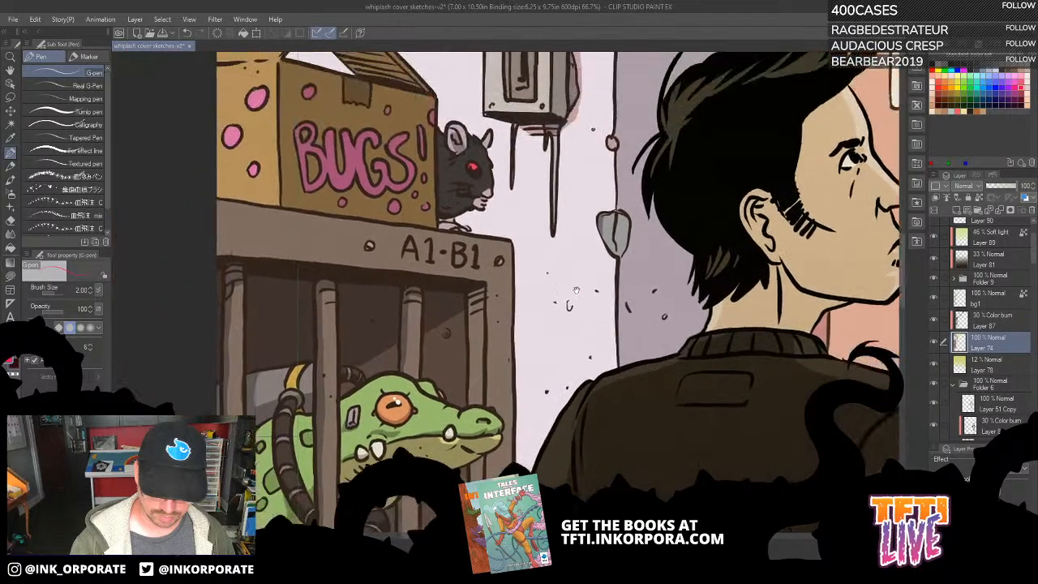
drag(576, 291, 645, 331)
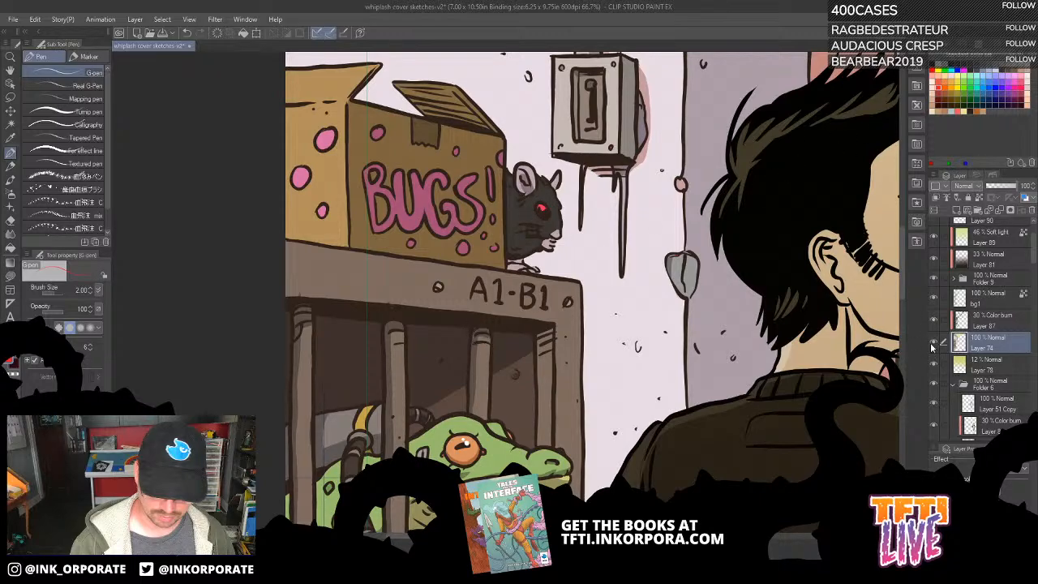
click(935, 344)
click(933, 345)
click(933, 324)
click(933, 326)
Sample the rat's dark fur color, select Layer 87, and paint shadows over the rat's ear, body and cheek.
click(941, 47)
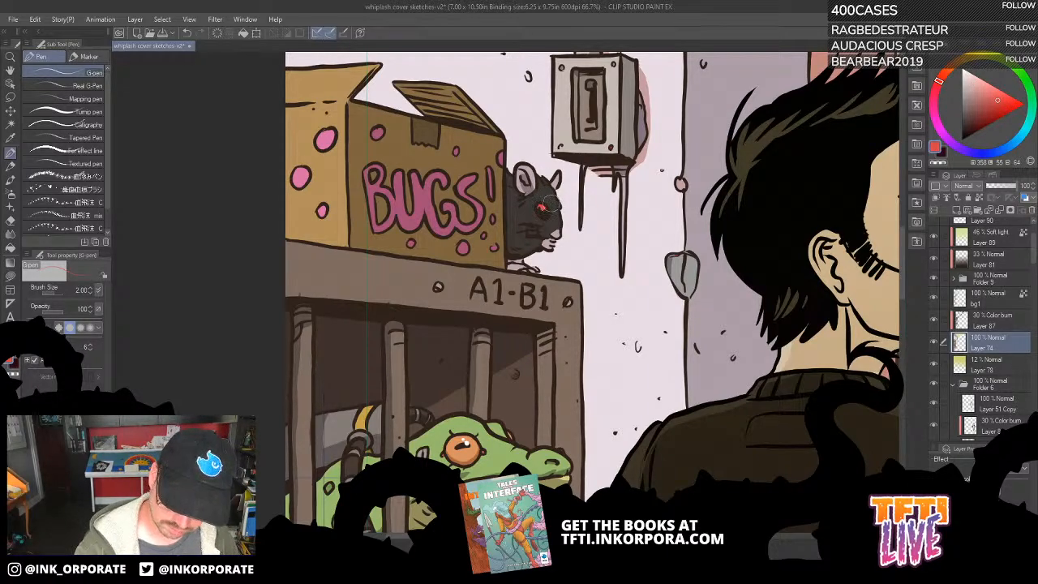
scroll(551, 208, up, 5)
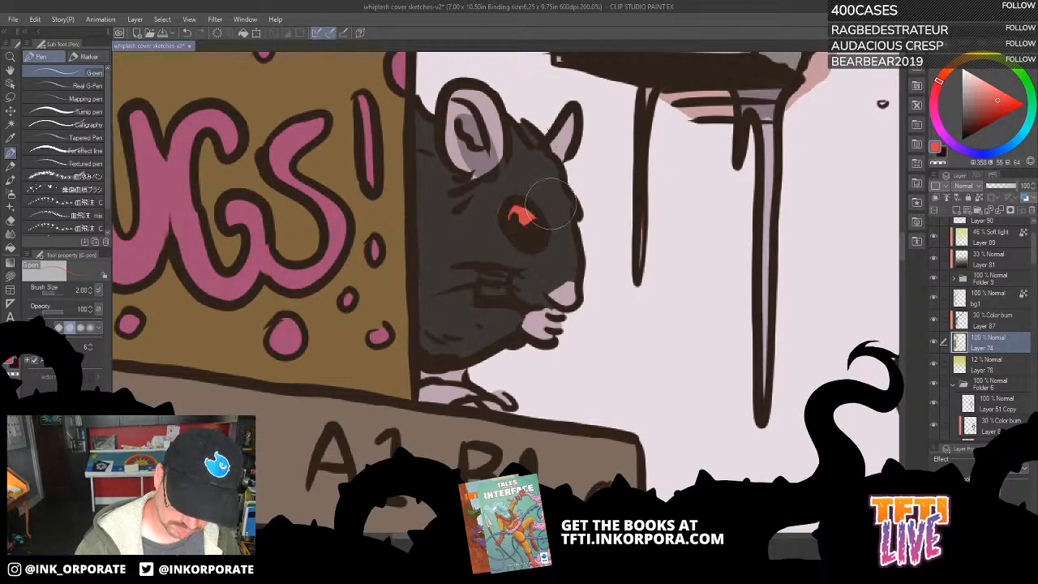
alt+click(524, 179)
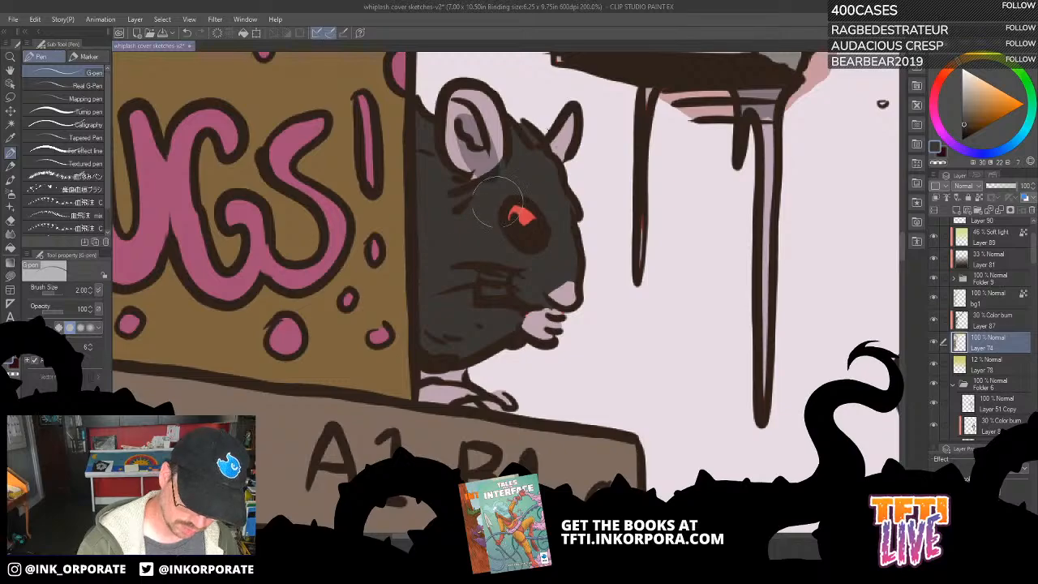
click(1004, 318)
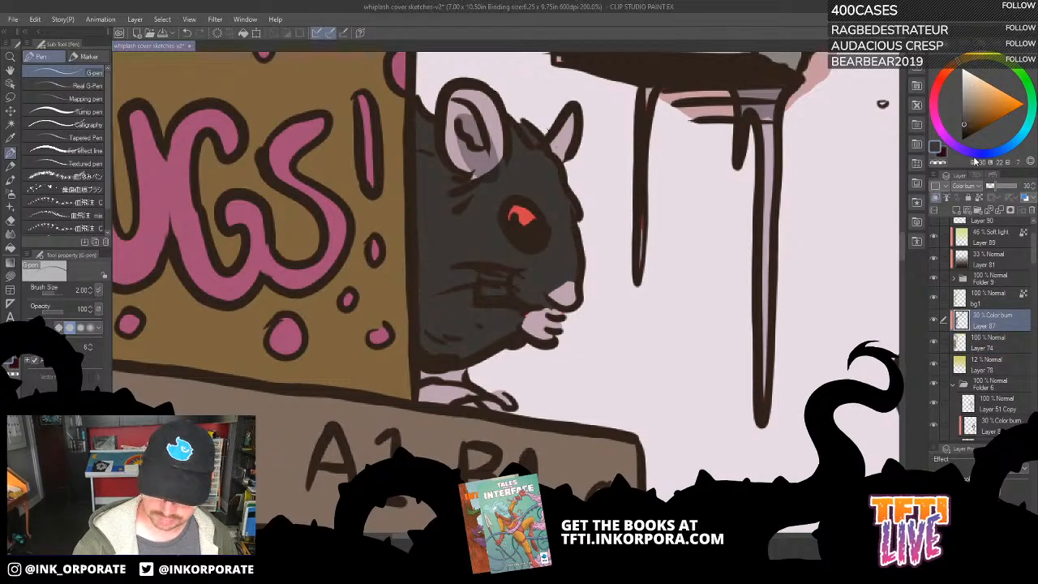
click(980, 47)
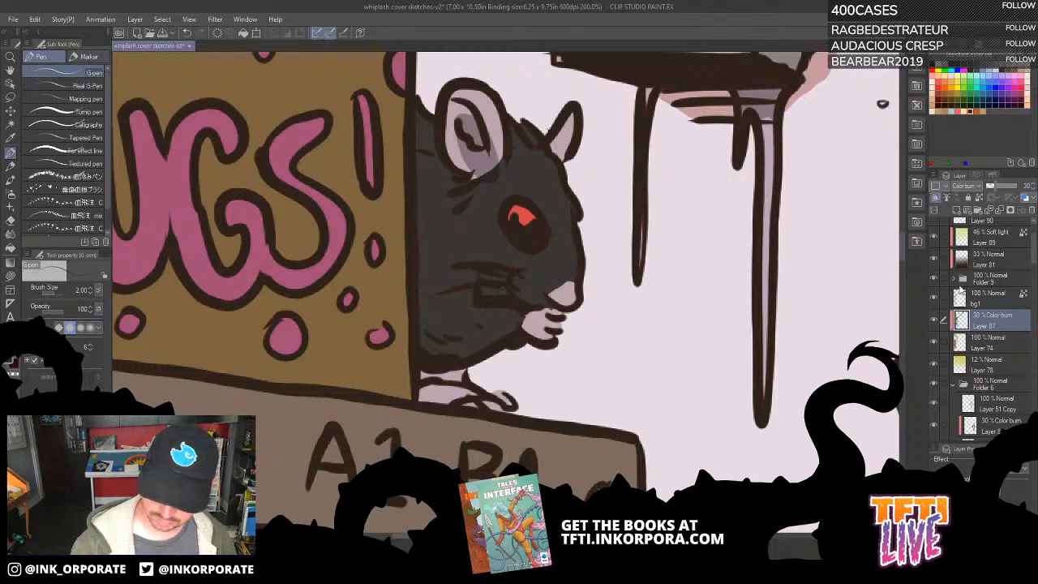
key(alt)
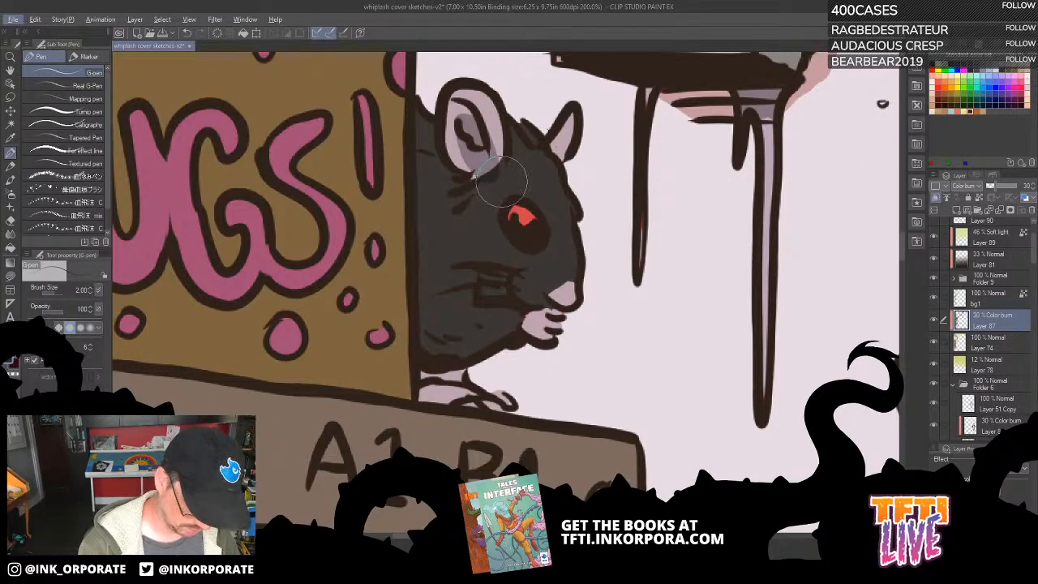
drag(509, 178, 496, 184)
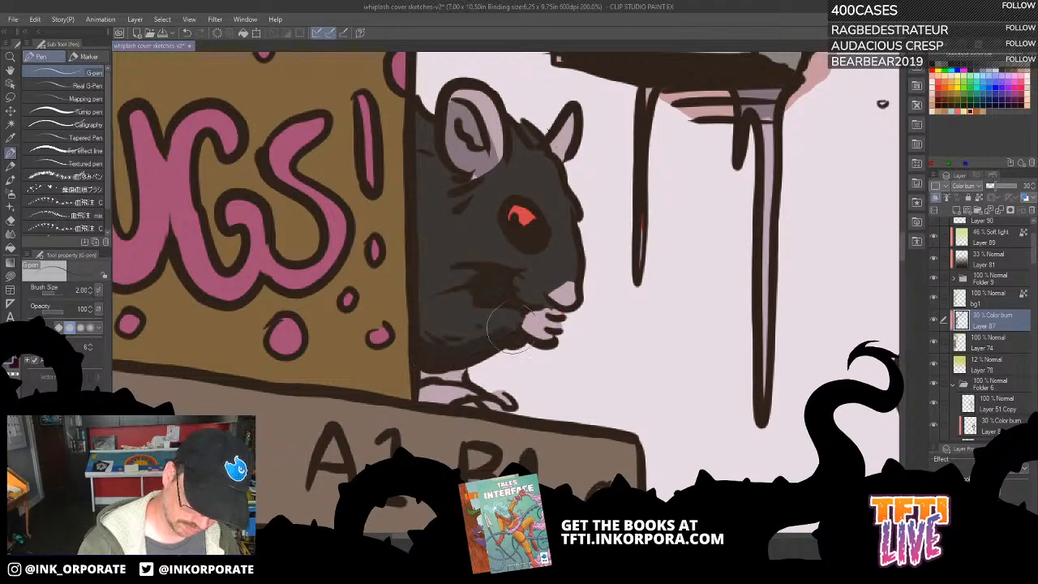
drag(465, 282, 436, 287)
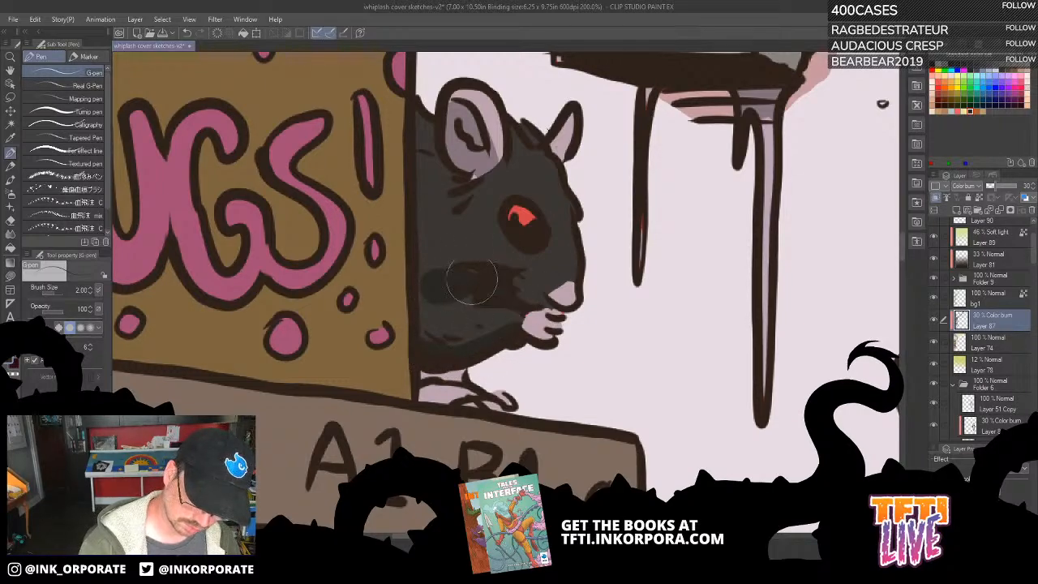
Extend the shadow over the rat's muzzle, paws and underside on Layer 87, undoing the stray stroke above its eye.
mouse_move(515, 296)
mouse_down()
mouse_move(571, 247)
mouse_move(554, 278)
mouse_move(561, 233)
mouse_move(551, 204)
mouse_move(563, 265)
mouse_move(527, 276)
mouse_move(559, 229)
mouse_move(518, 280)
mouse_move(519, 298)
mouse_move(554, 276)
mouse_move(554, 294)
mouse_move(565, 285)
mouse_move(566, 297)
mouse_move(556, 226)
mouse_move(562, 209)
mouse_move(564, 257)
mouse_move(566, 150)
mouse_move(556, 158)
mouse_move(573, 124)
mouse_move(549, 213)
mouse_move(554, 144)
mouse_move(570, 116)
mouse_move(547, 157)
mouse_up()
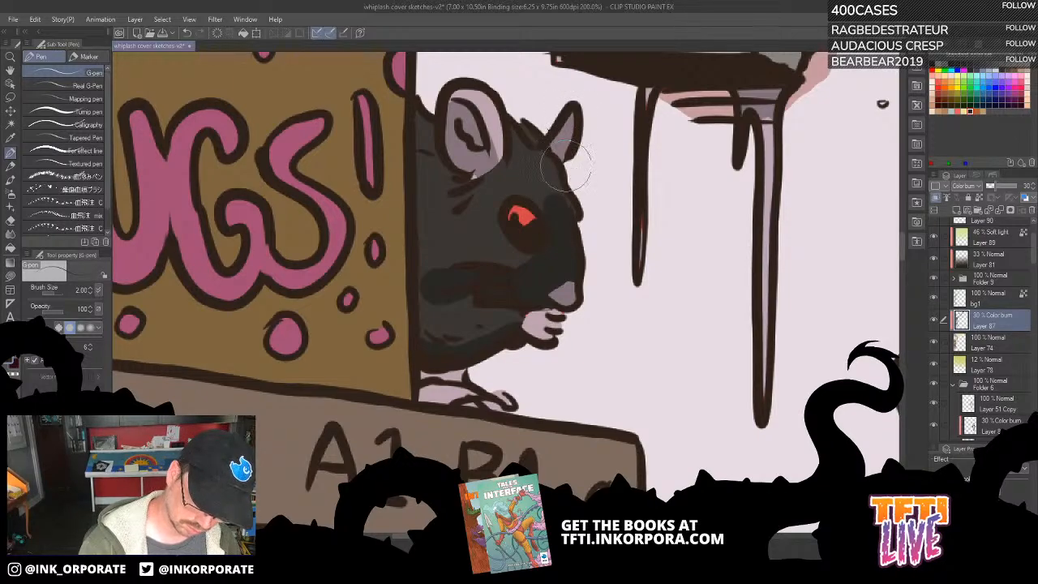
key(ctrl+z)
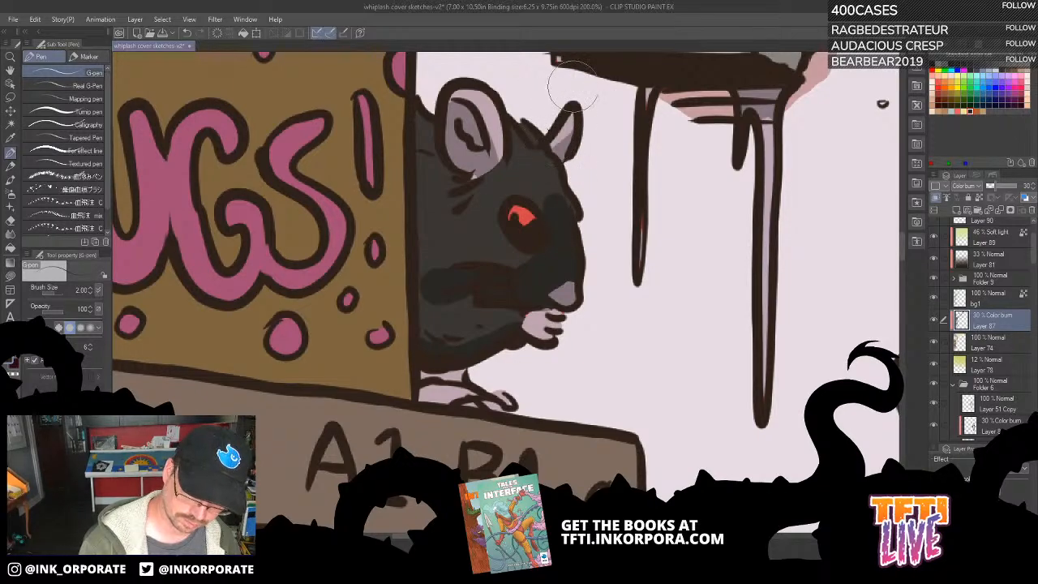
mouse_move(535, 314)
mouse_down()
mouse_move(511, 325)
mouse_move(536, 332)
mouse_move(555, 284)
mouse_up()
mouse_move(434, 367)
mouse_down()
mouse_move(452, 384)
mouse_move(426, 391)
mouse_move(509, 406)
mouse_move(475, 407)
mouse_move(454, 355)
mouse_move(431, 356)
mouse_move(517, 310)
mouse_move(490, 341)
mouse_up()
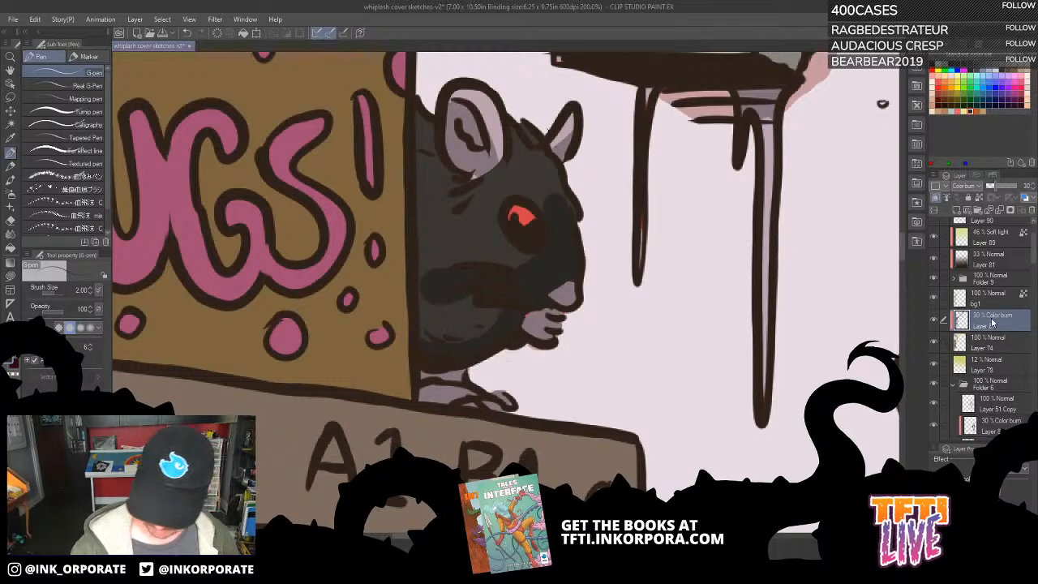
Select Layer 74, hide Layer 87, and check the flat colors on the BUGS! box, switch box, pipes and wall specks.
click(991, 344)
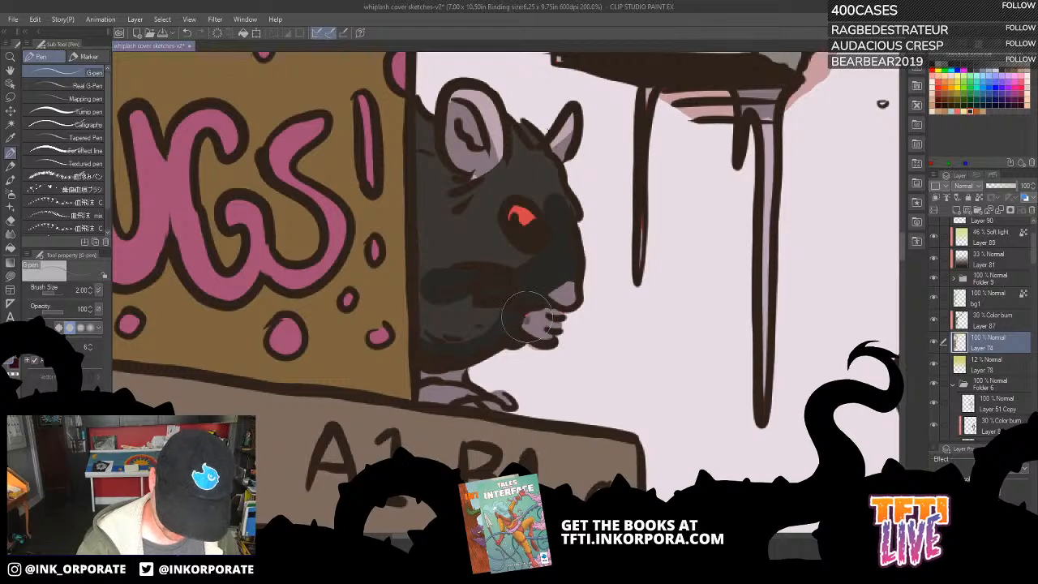
click(934, 322)
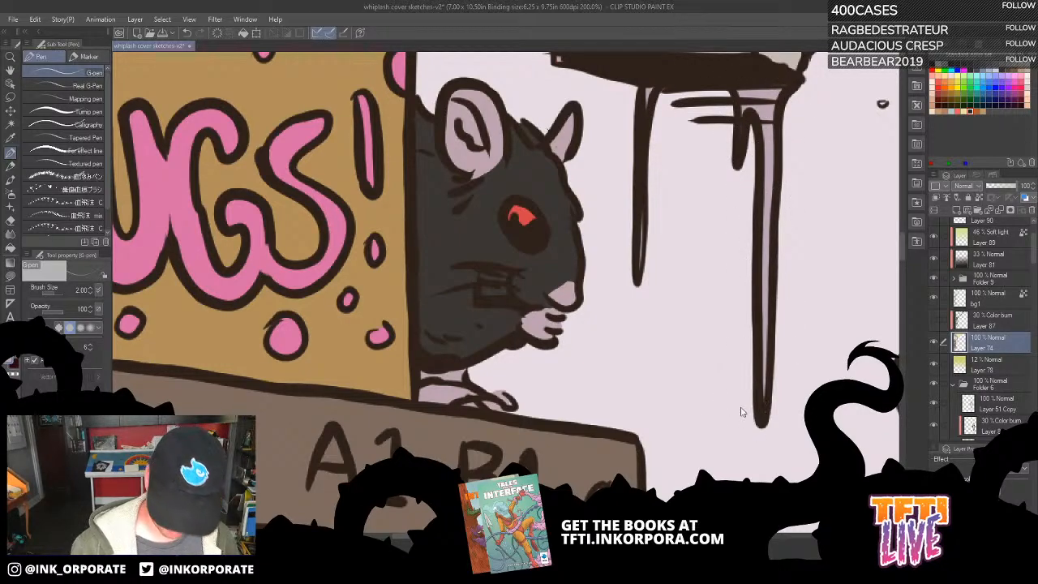
scroll(741, 412, down, 2)
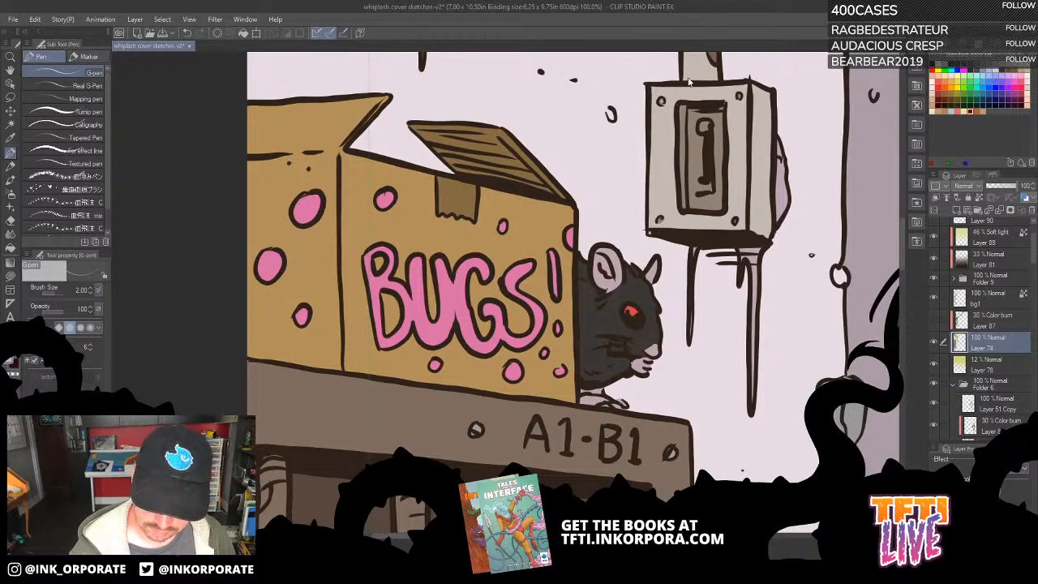
drag(711, 286, 678, 408)
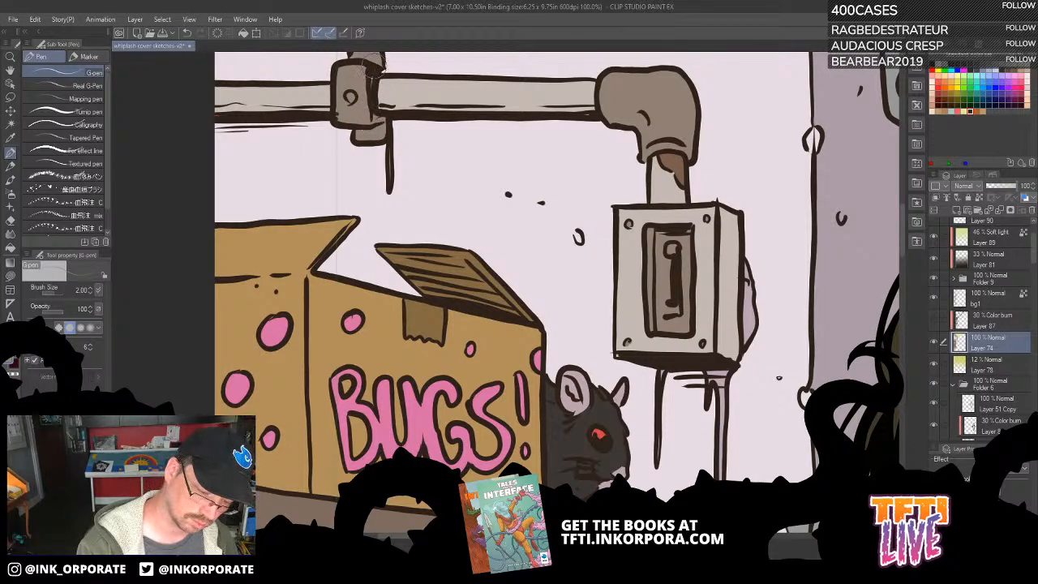
drag(378, 65, 389, 122)
drag(400, 233, 442, 387)
key(alt)
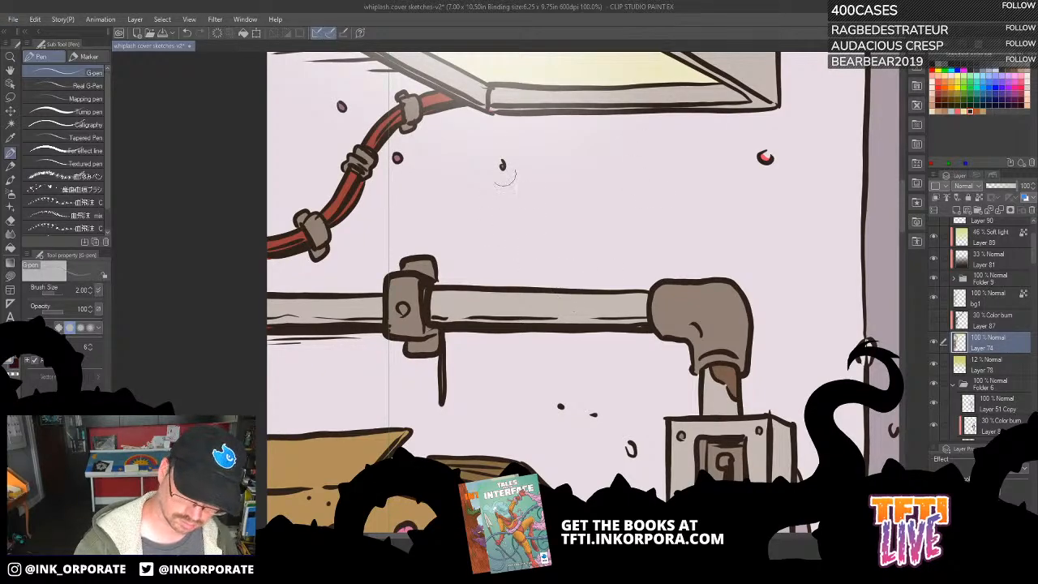
drag(500, 112, 509, 87)
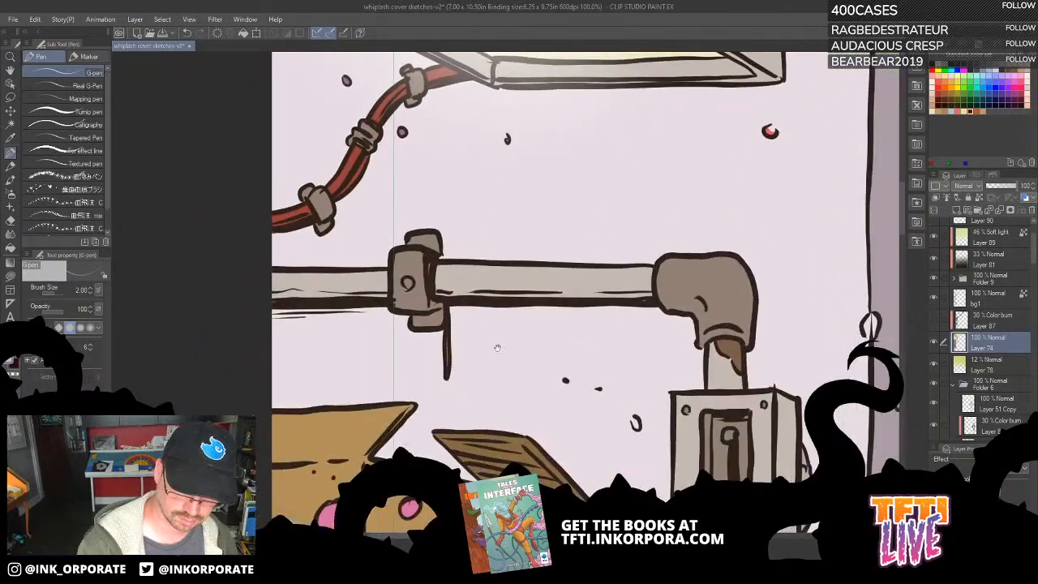
Examine the flat colors of the tentacles, lower rat and soda can, comparing Layer 74 hidden and shown.
scroll(496, 331, down, 6)
scroll(621, 120, down, 5)
scroll(649, 97, down, 5)
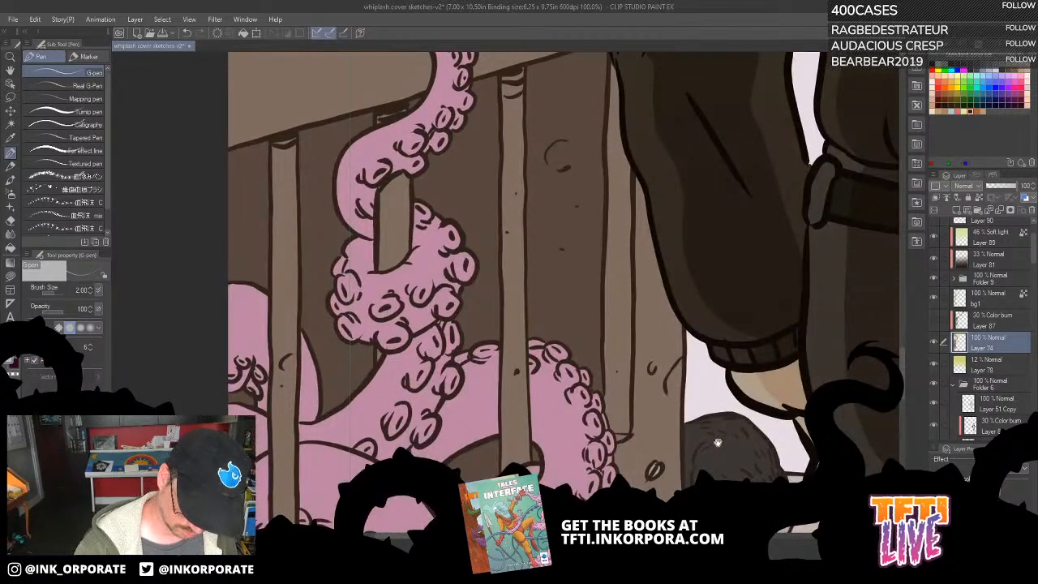
drag(720, 443, 663, 133)
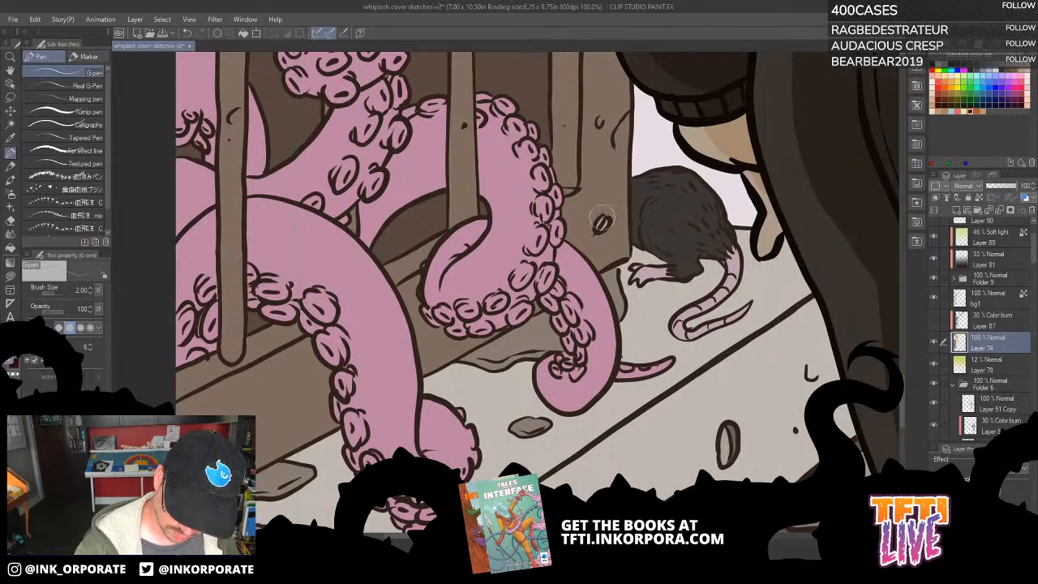
drag(578, 317, 575, 204)
drag(567, 354, 549, 116)
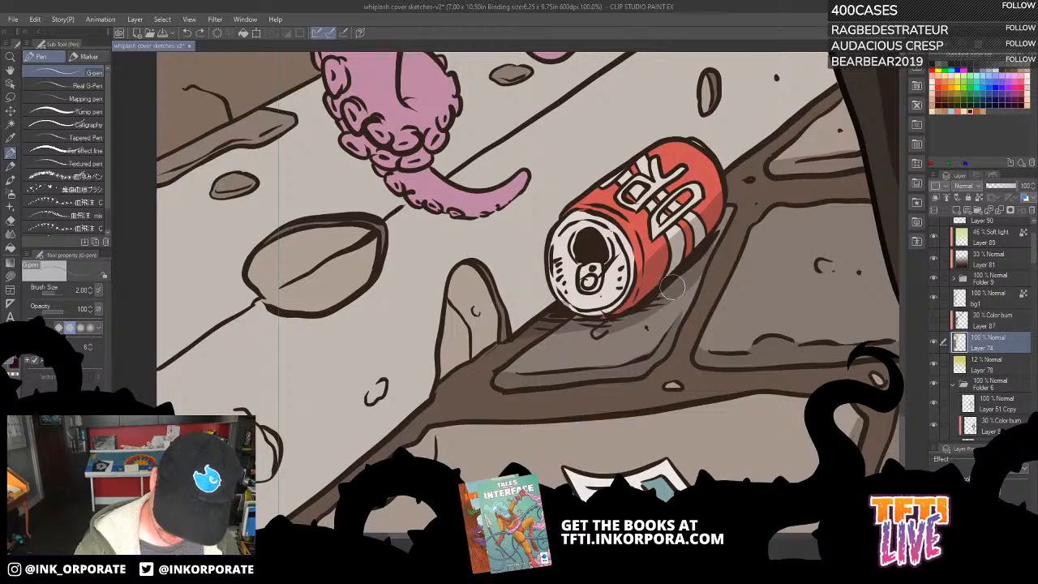
click(935, 344)
click(935, 343)
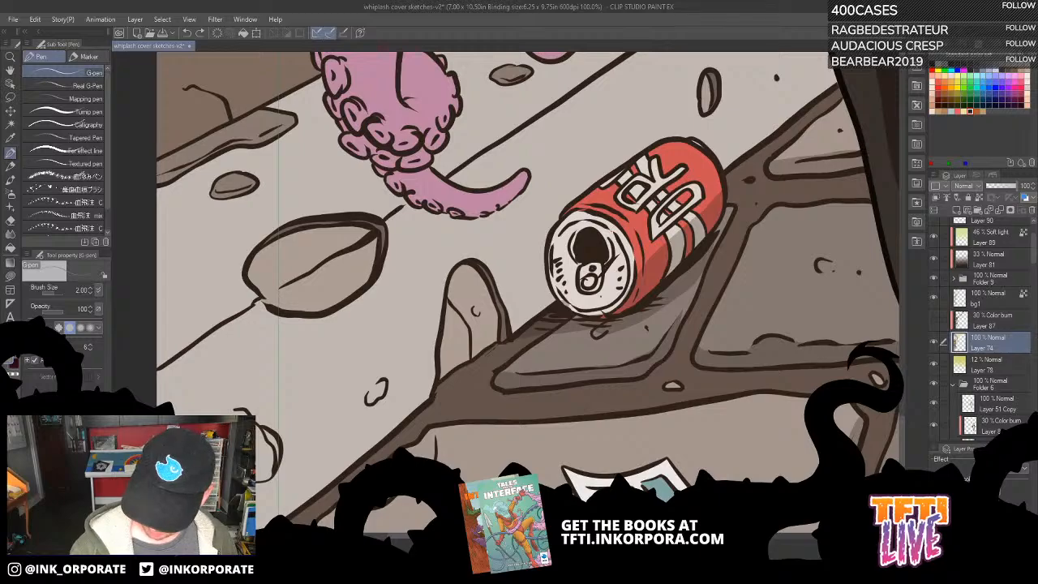
Select Layer 75 Copy 3 and hide Layer 75 Copy 2 to expose the fill beneath the road and soda can.
drag(1035, 255, 1036, 288)
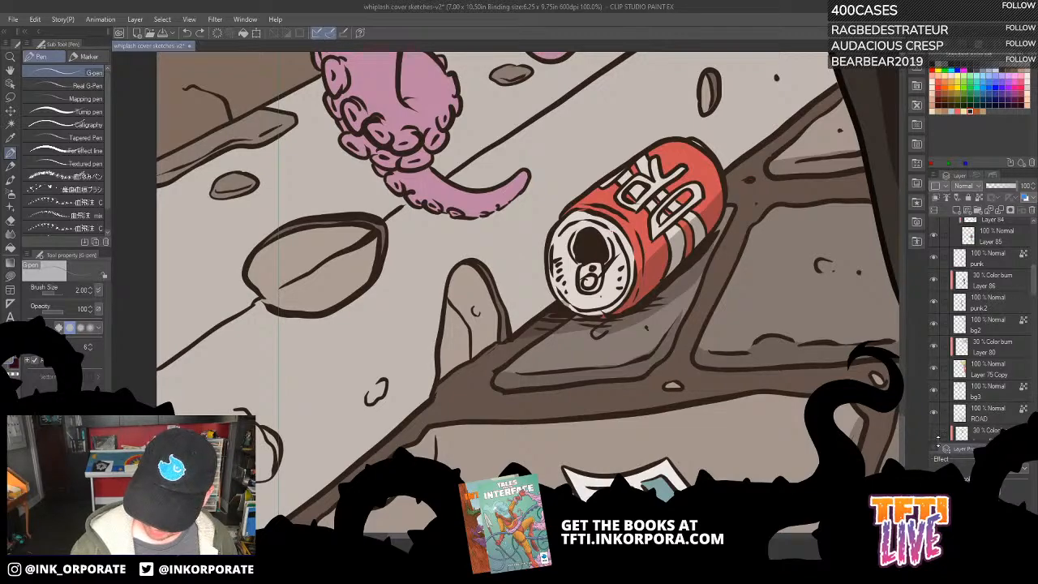
drag(1035, 289, 1035, 309)
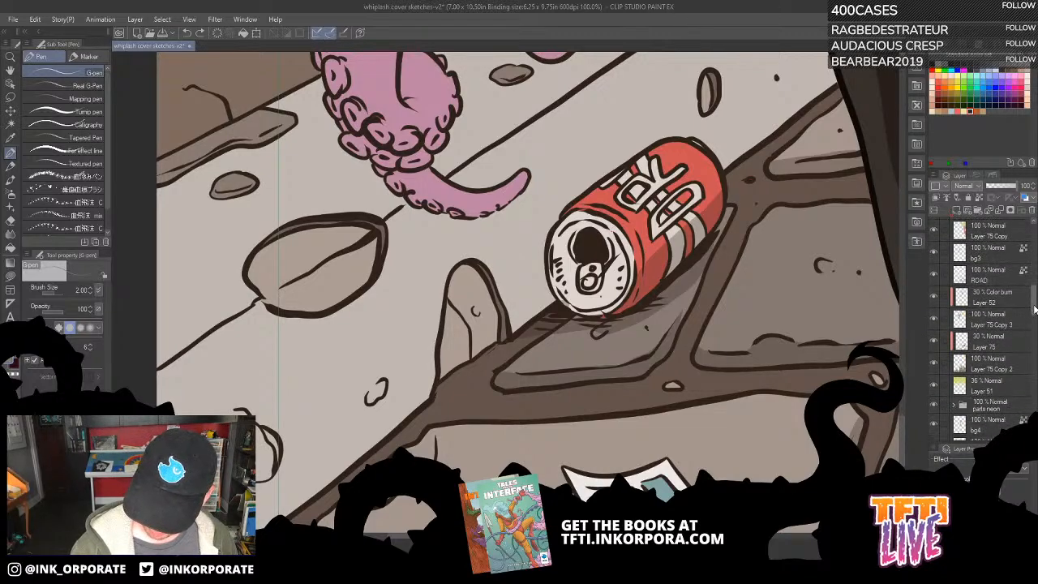
click(941, 319)
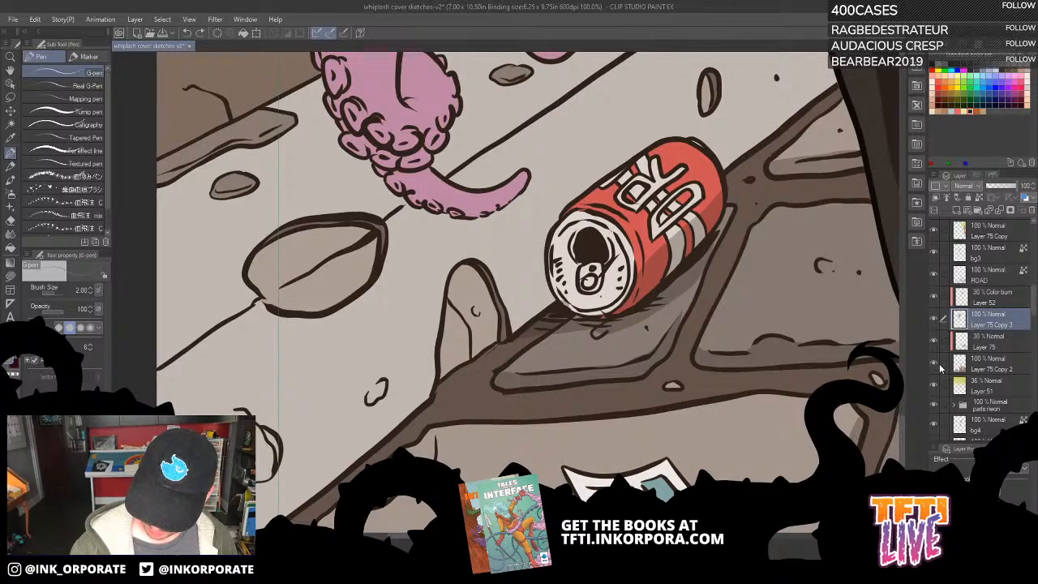
click(933, 365)
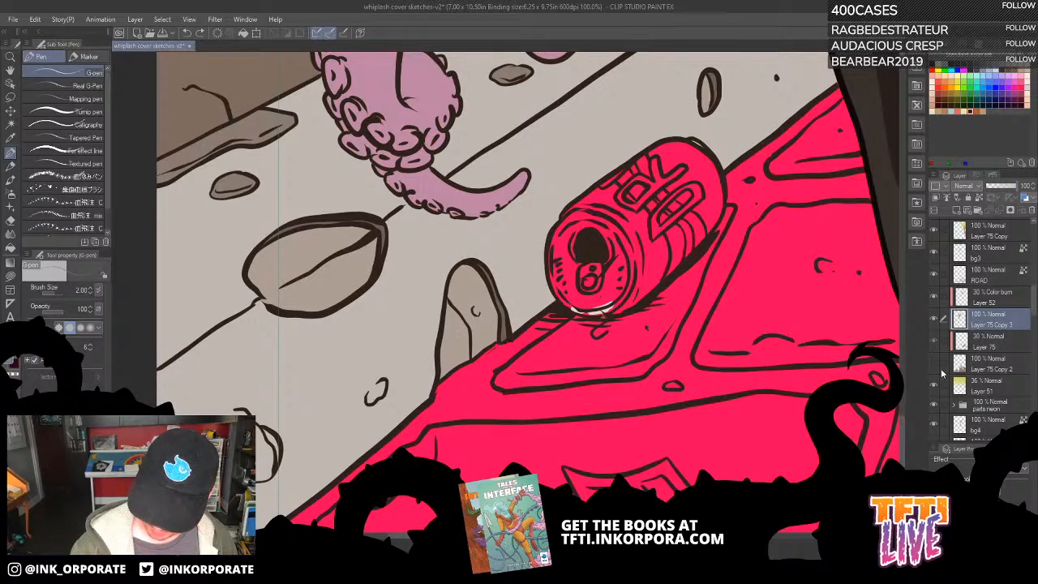
Turn Layer 75 Copy 2 back on and select it, and show Layer 87 again.
click(935, 365)
click(987, 366)
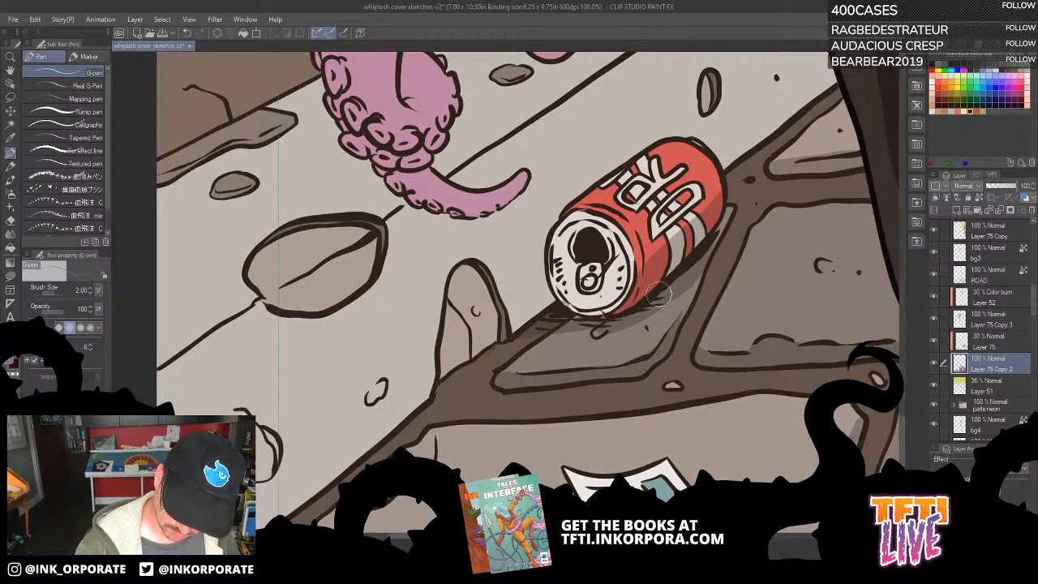
scroll(655, 293, down, 5)
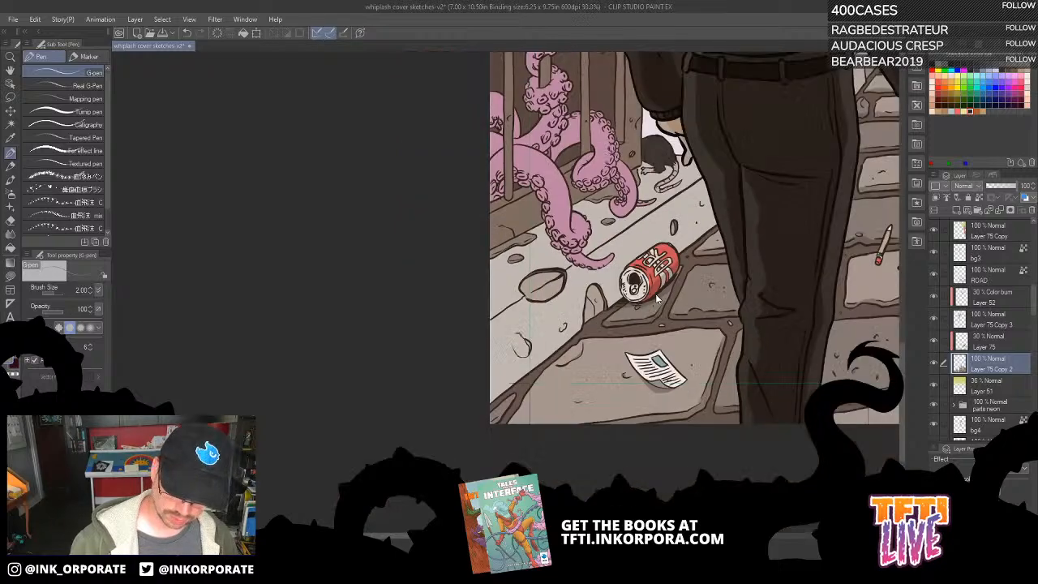
drag(732, 146, 636, 356)
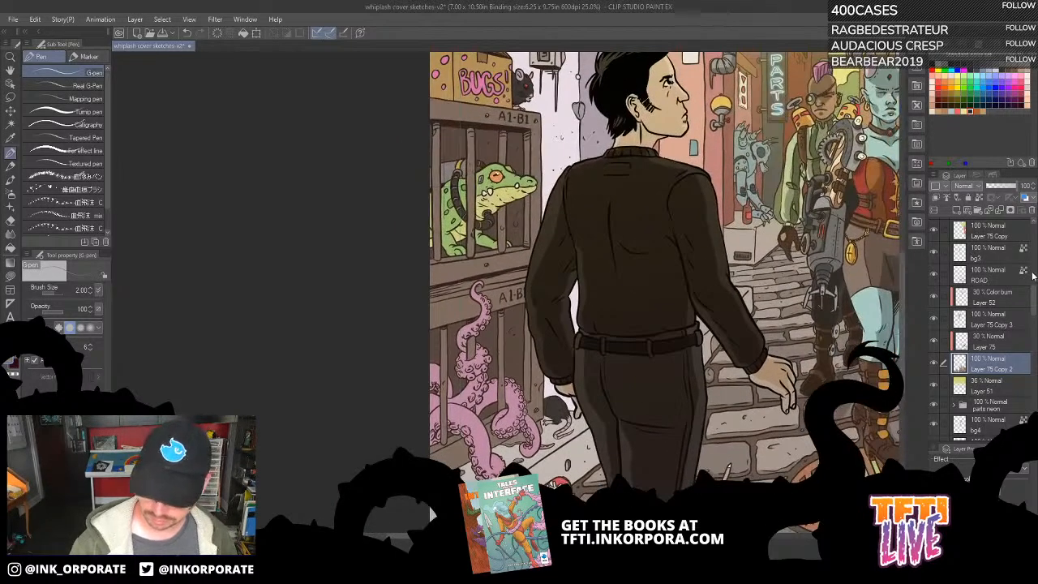
drag(1035, 302, 1034, 258)
drag(699, 361, 588, 358)
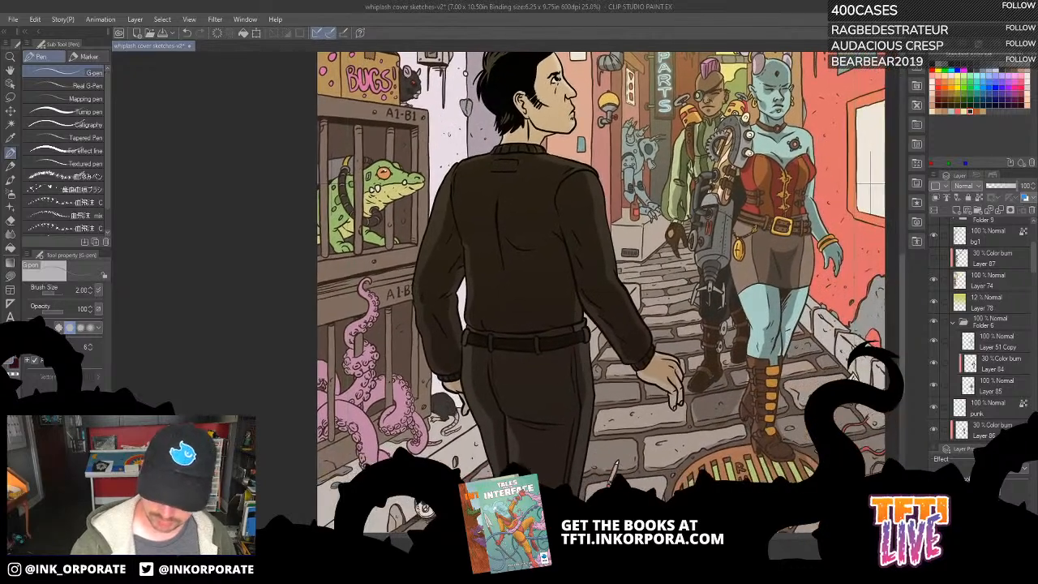
click(934, 259)
Collapse Folder 6 and compare the cover with Folder 6 and Layer 78 each hidden and shown.
drag(744, 324, 737, 389)
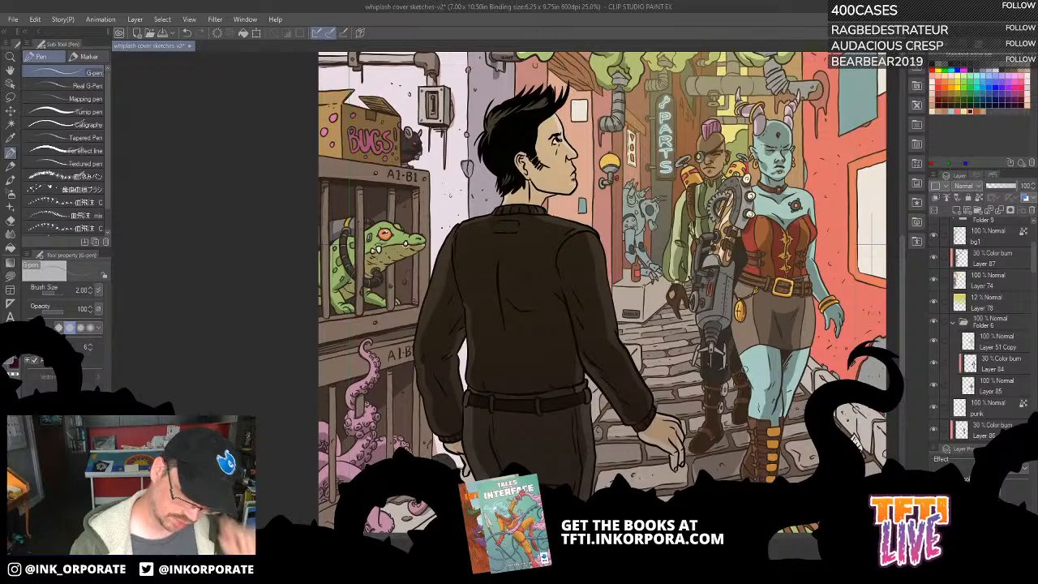
drag(708, 440, 684, 358)
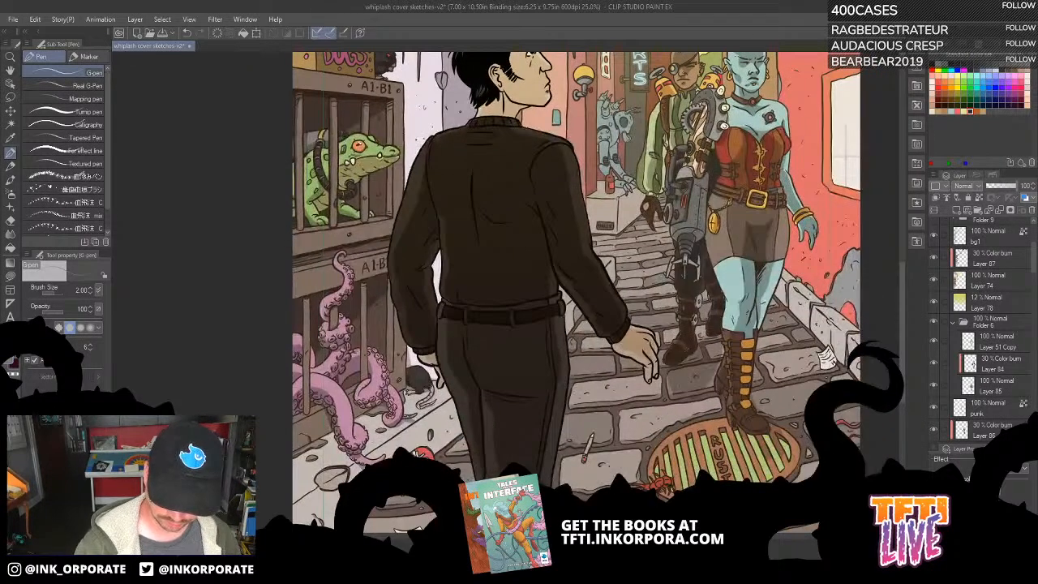
drag(670, 262, 639, 382)
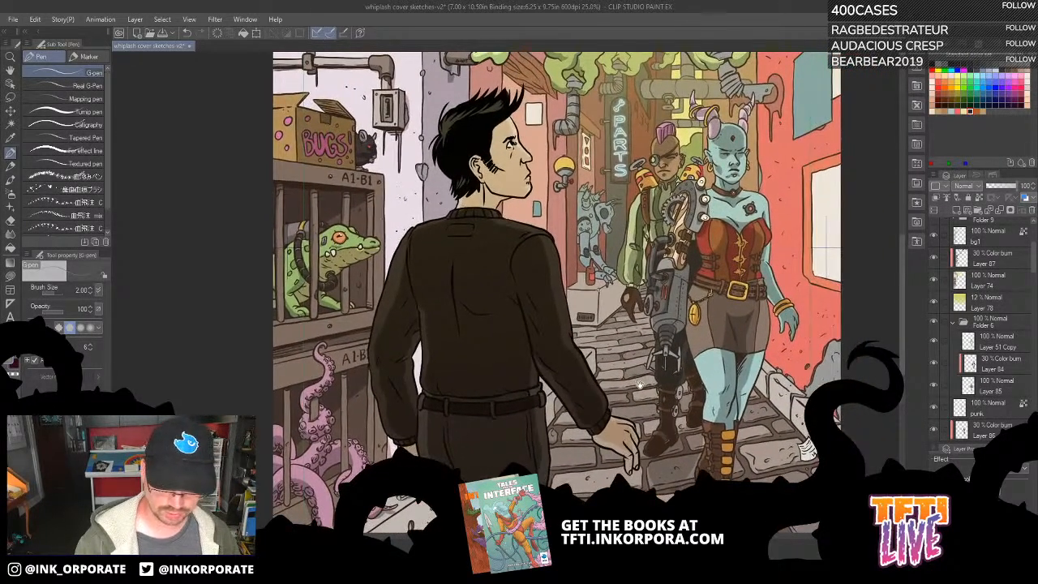
drag(781, 307, 766, 353)
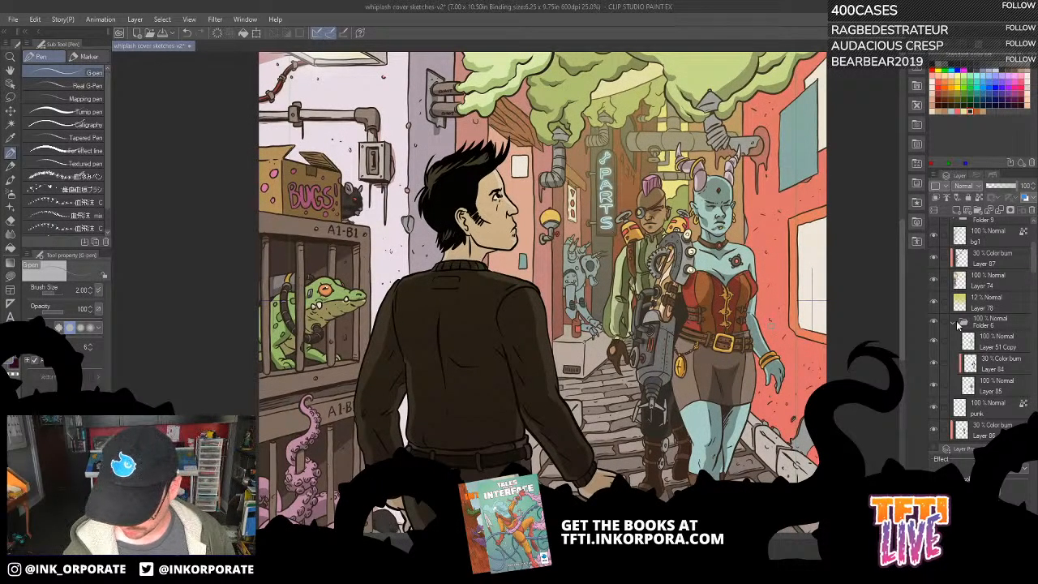
click(955, 323)
click(933, 324)
click(933, 324)
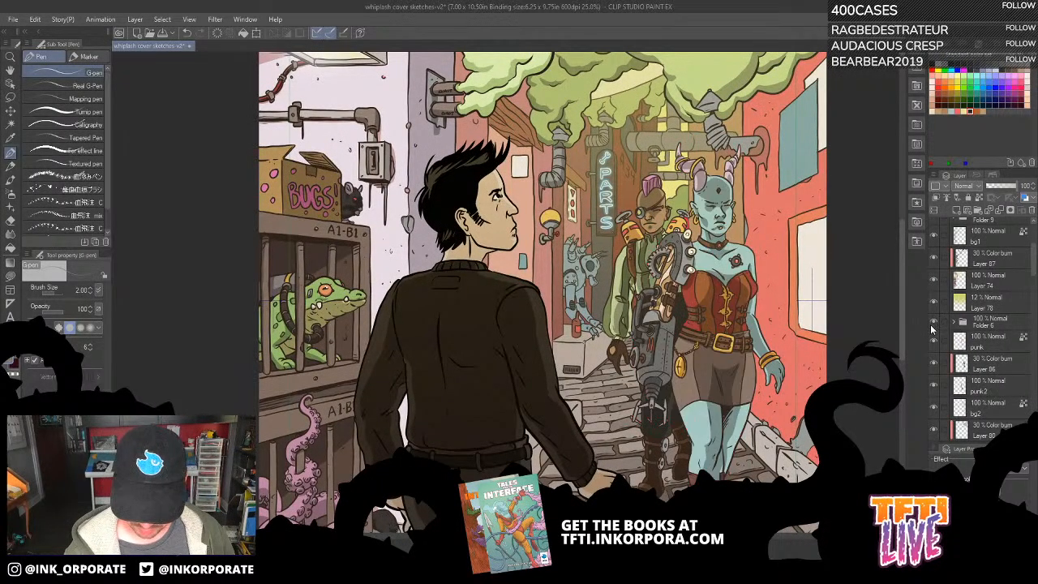
scroll(973, 296, down, 2)
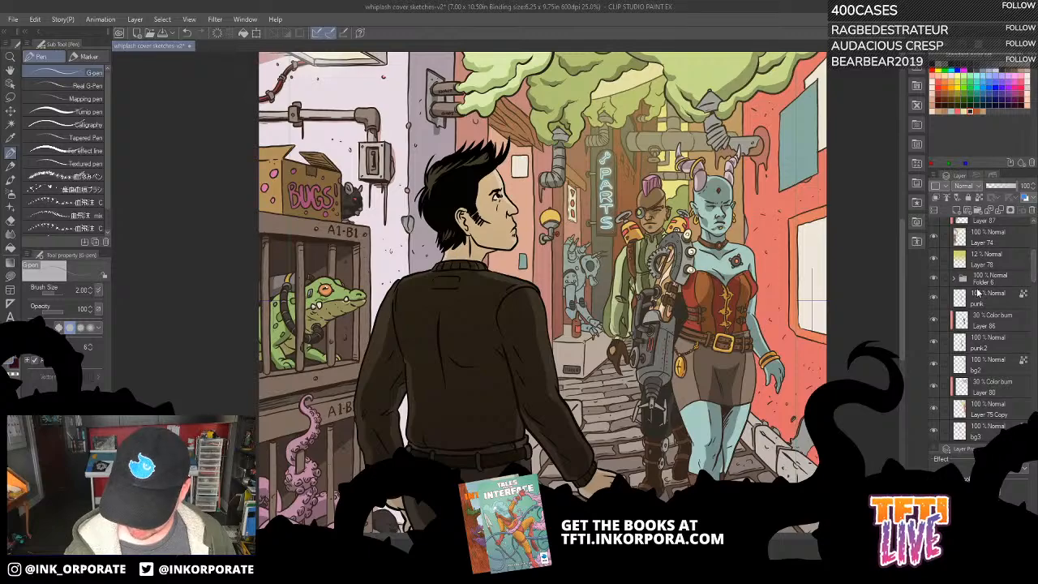
click(936, 259)
click(937, 260)
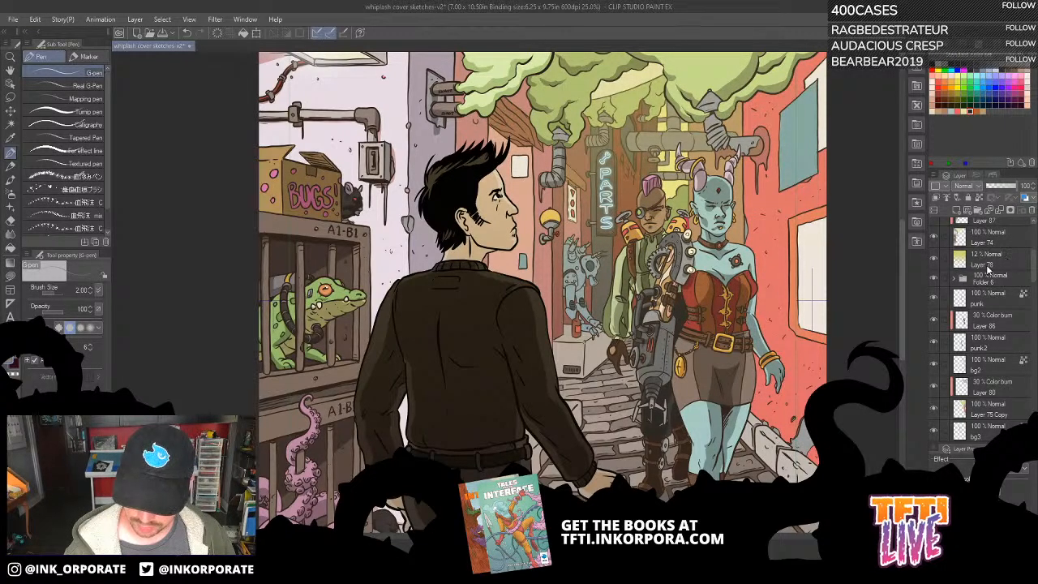
Try the yellow haze on Layer 78 at 100% and 21% opacity, and return it to 12%.
click(985, 260)
scroll(741, 379, up, 1)
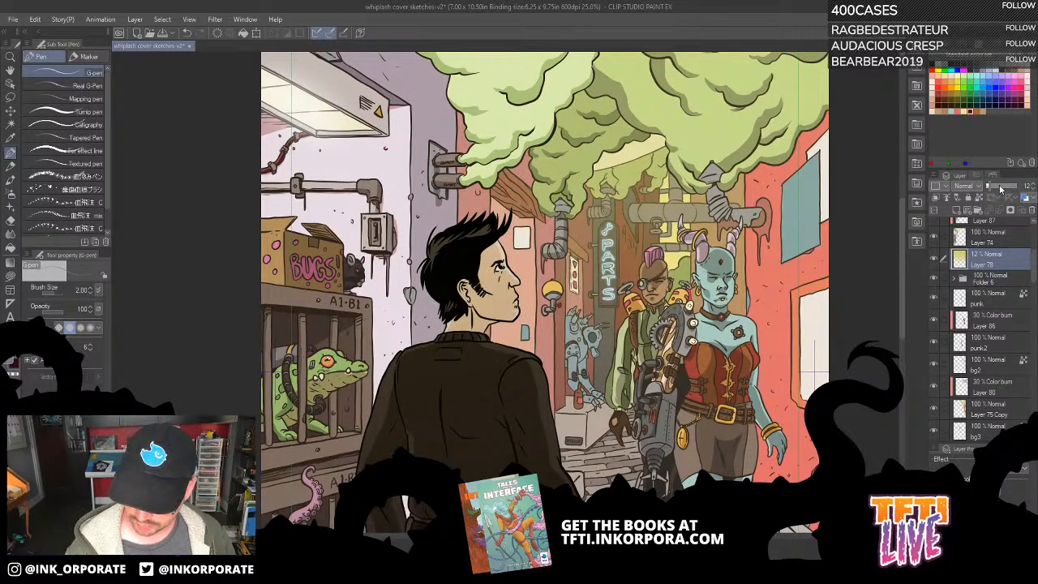
drag(1005, 190, 1026, 189)
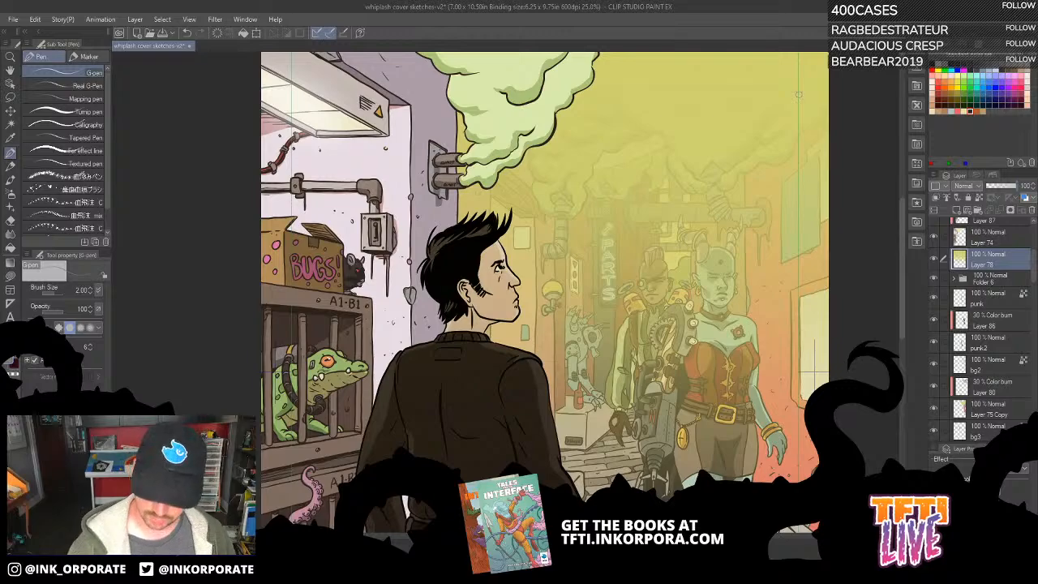
drag(703, 430, 649, 343)
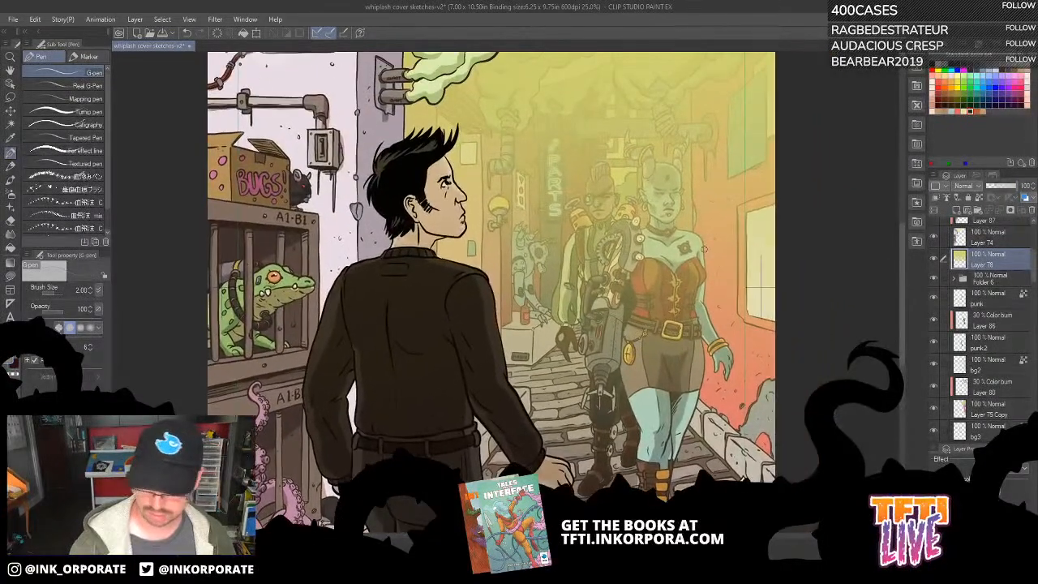
click(995, 191)
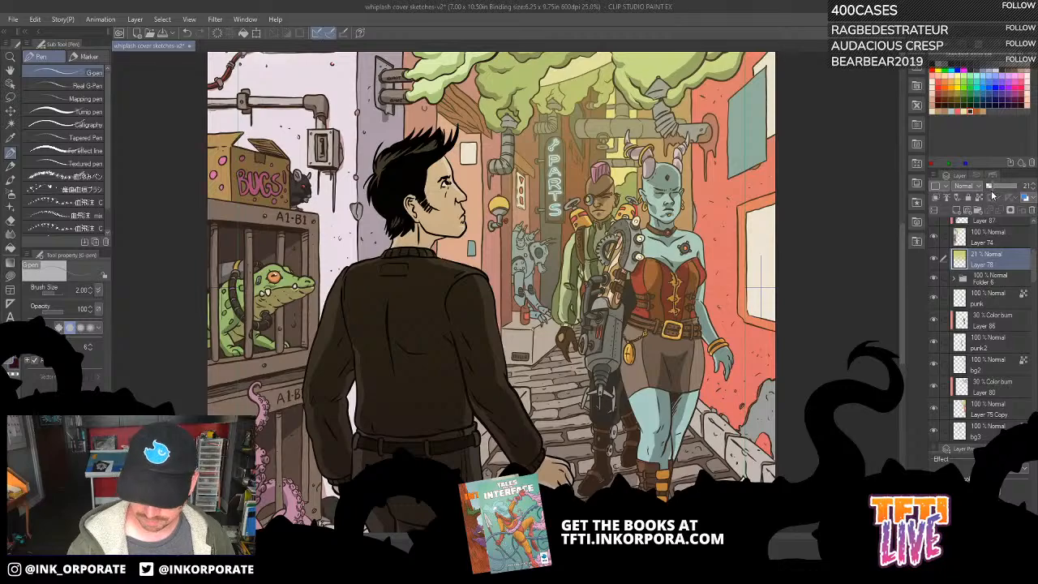
key(ctrl+minus)
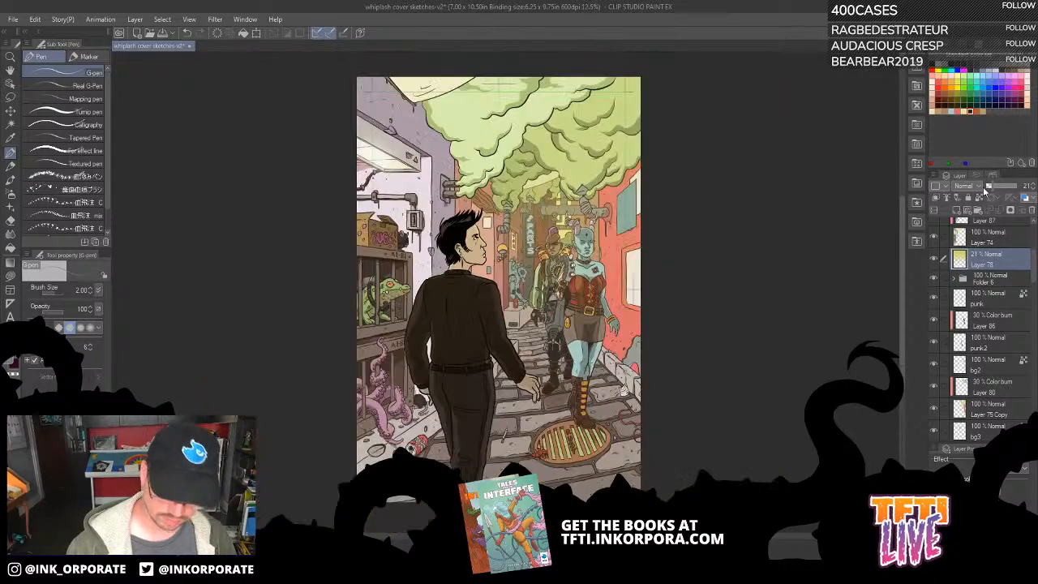
drag(993, 186, 989, 186)
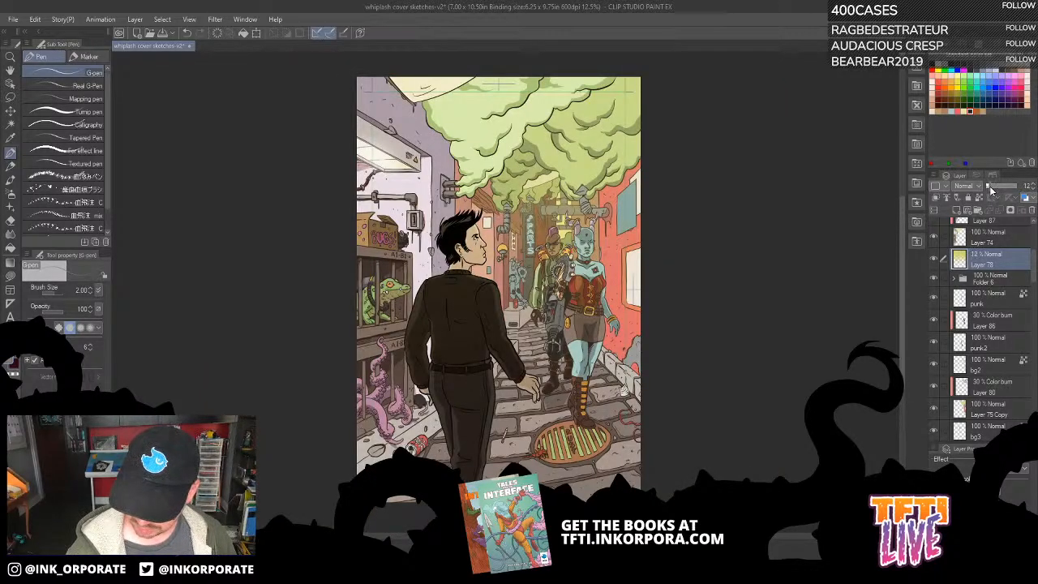
click(1035, 188)
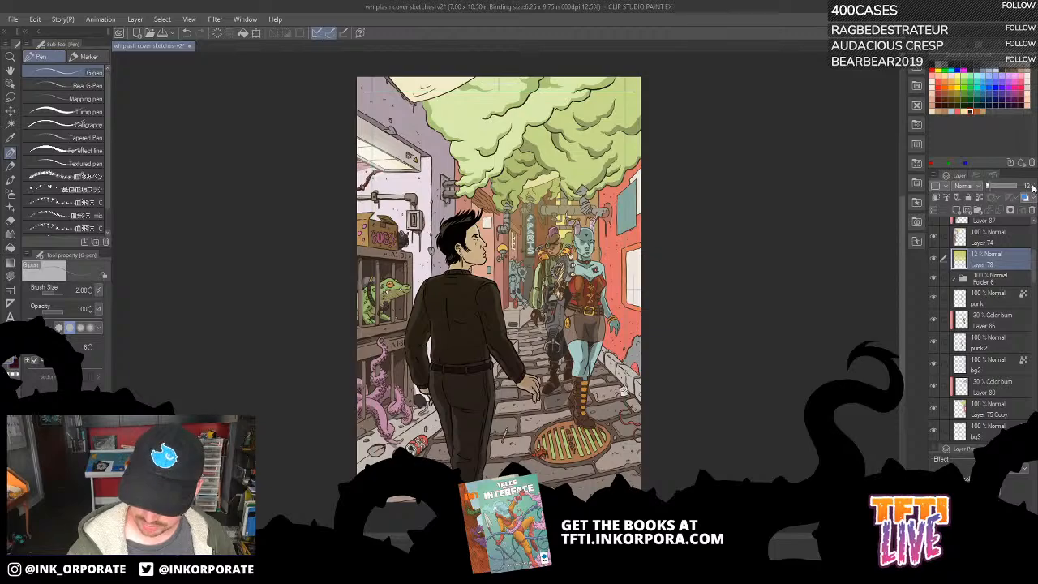
Compare the alley background with the Layer 78 haze and Folder 6 each toggled off and on.
scroll(591, 421, up, 2)
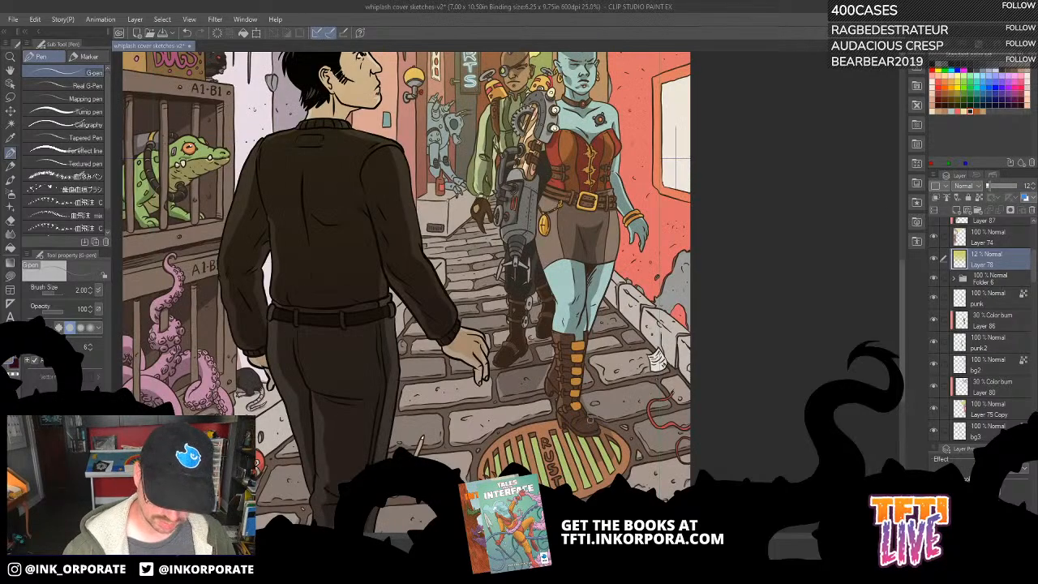
drag(657, 335, 749, 456)
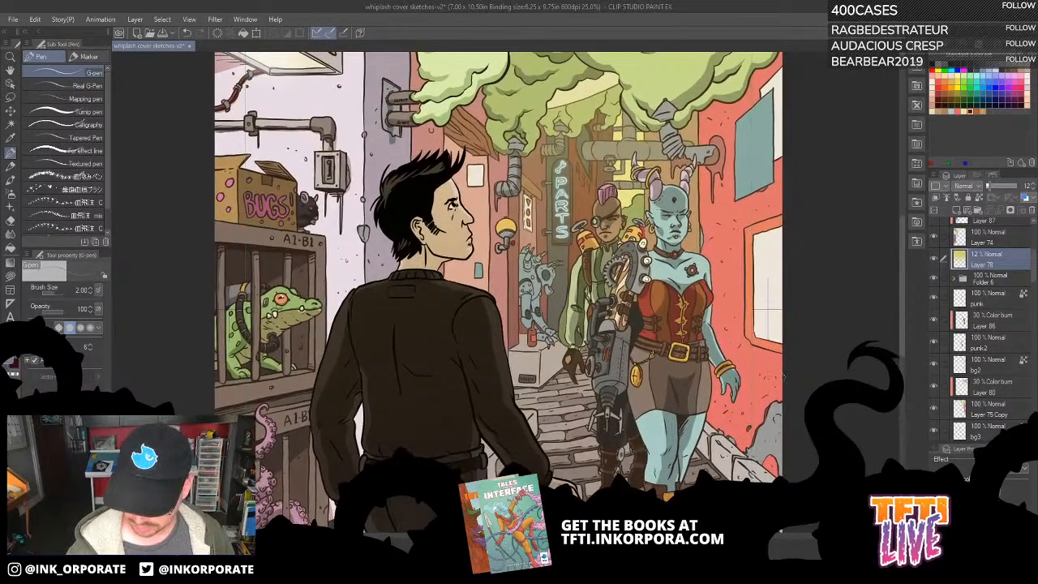
click(934, 262)
click(935, 262)
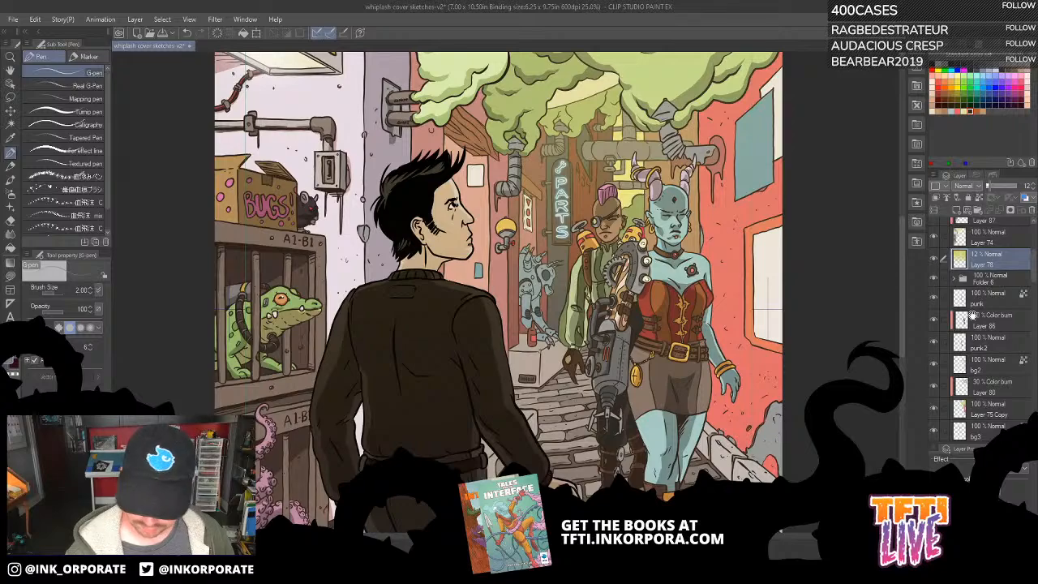
drag(745, 362, 753, 301)
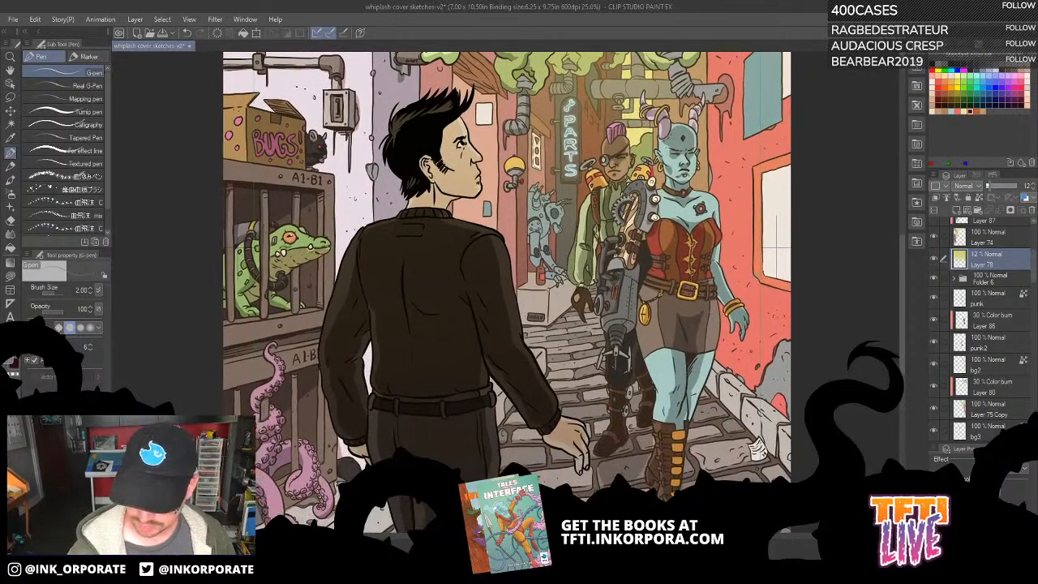
click(934, 279)
click(935, 281)
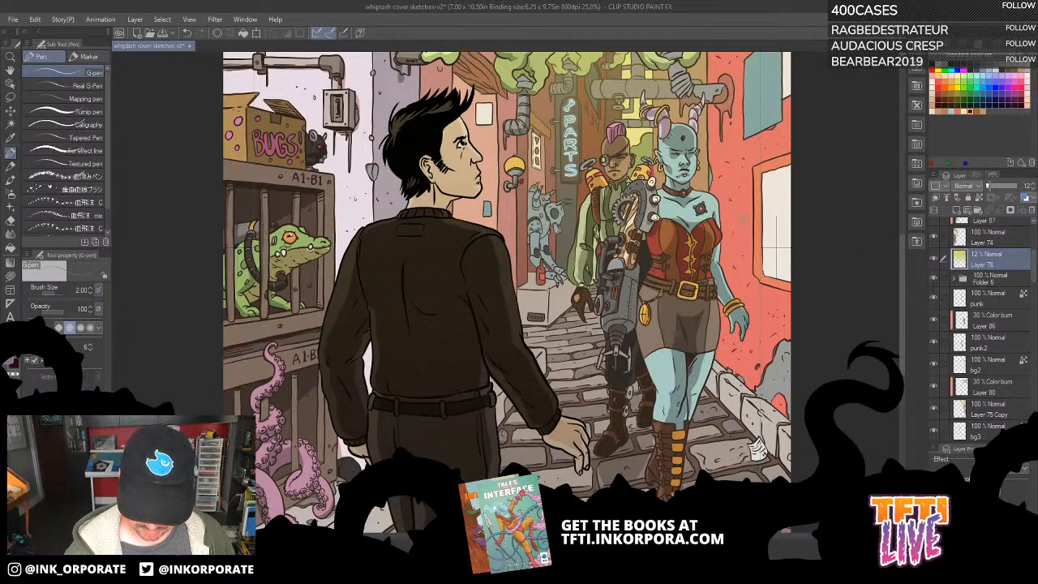
Check the two figures walking up the alley by toggling the punk, Layer 86 and punk2 layers off and on.
drag(705, 369, 704, 339)
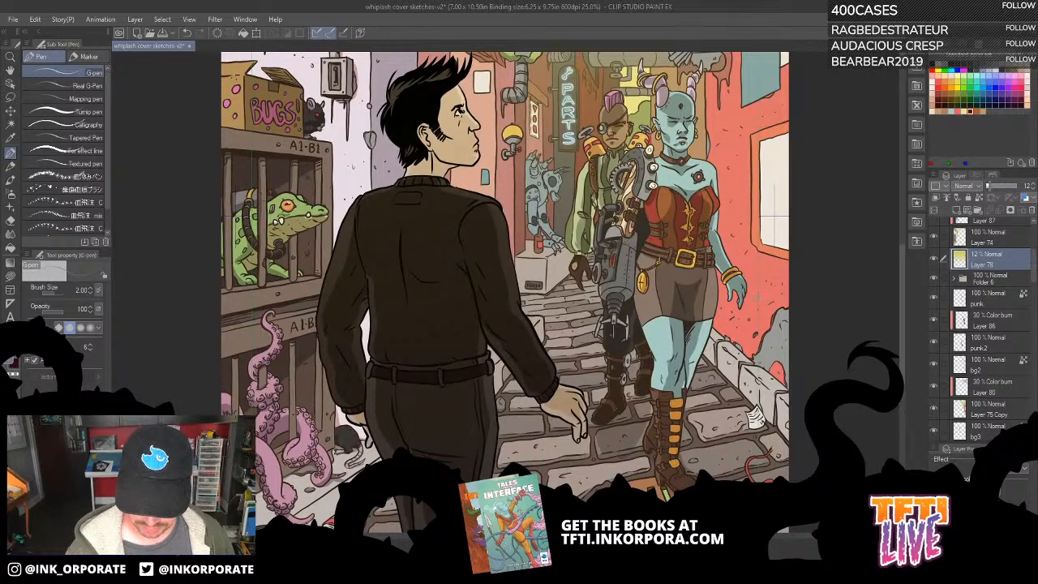
click(934, 300)
click(934, 301)
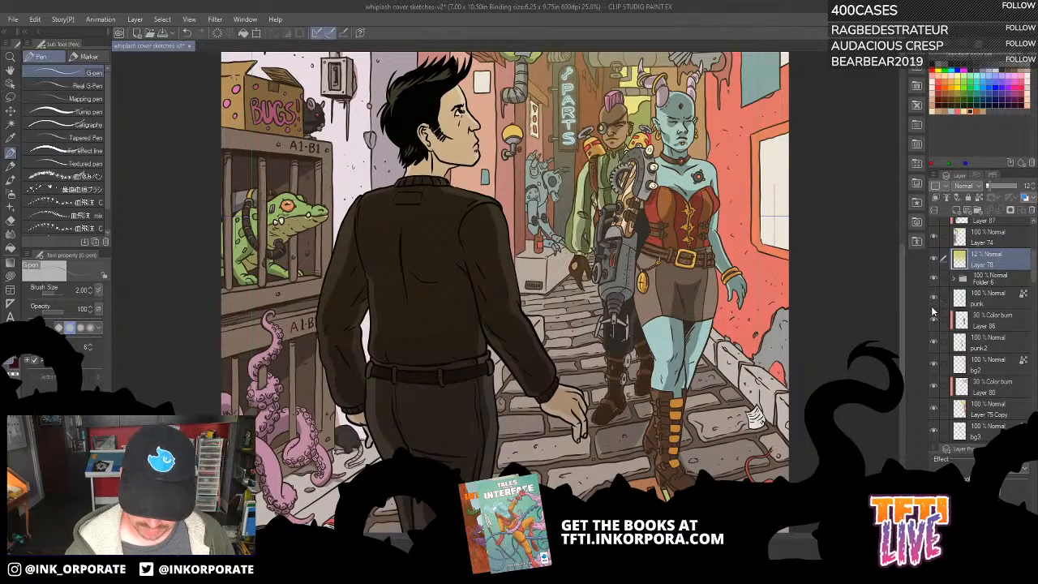
click(933, 321)
click(933, 322)
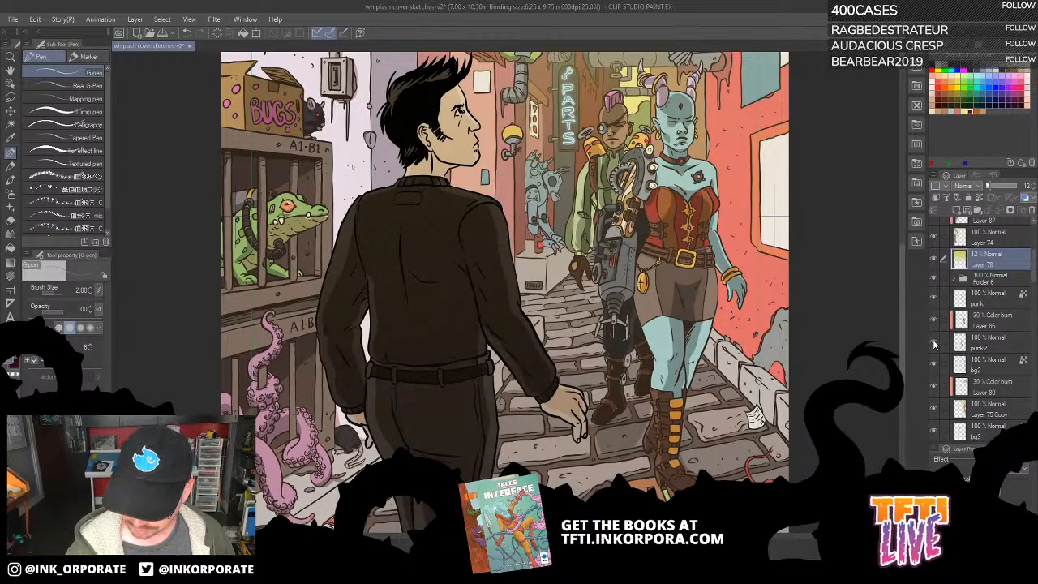
click(933, 342)
click(933, 343)
click(933, 342)
click(933, 342)
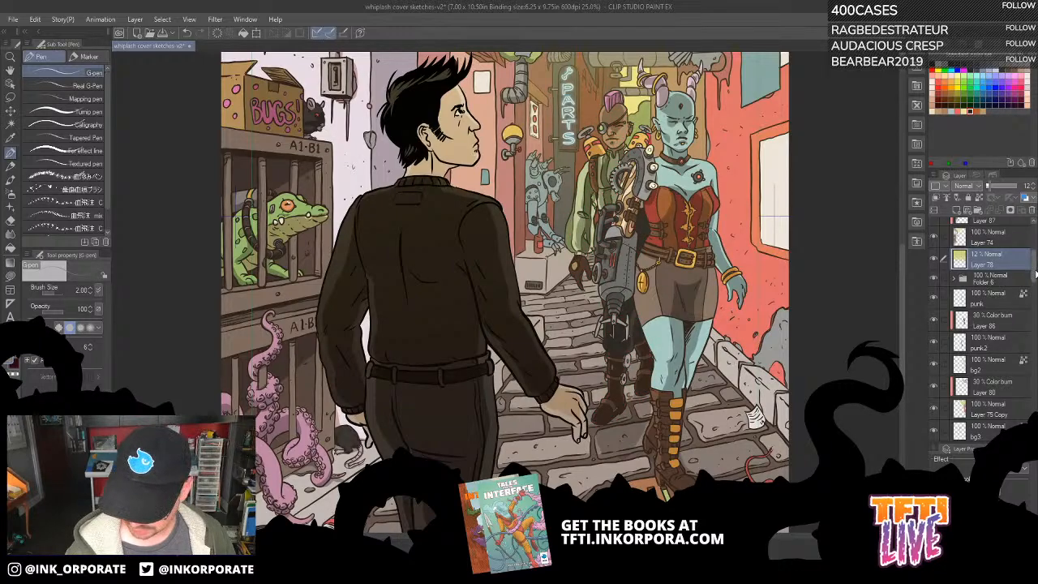
Toggle bg2 and Layer 75 Copy off and on to check the line art and flats of the red wall.
scroll(1035, 280, down, 1)
scroll(1035, 279, down, 2)
click(936, 306)
click(936, 306)
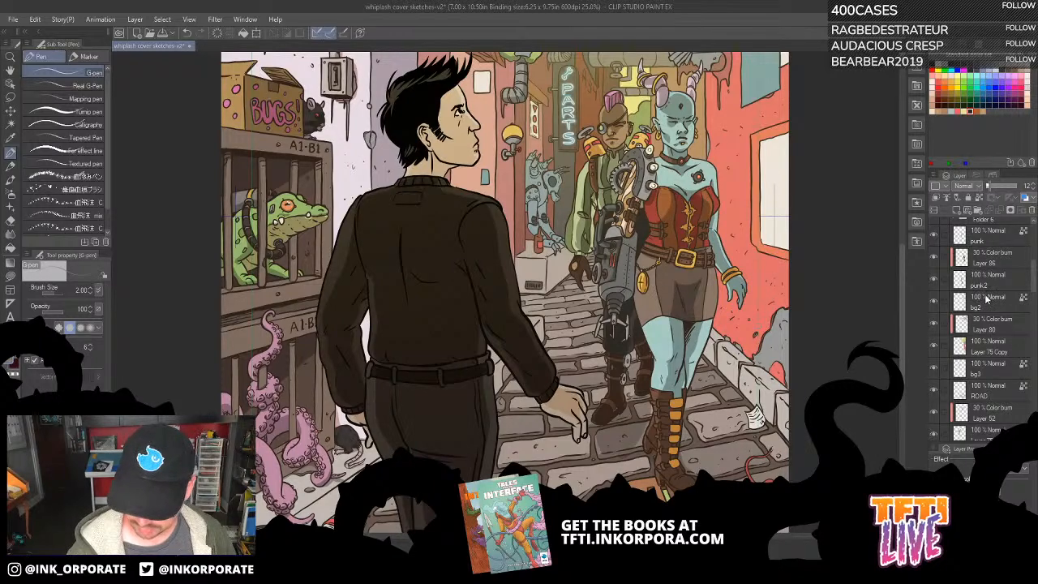
click(934, 301)
click(934, 301)
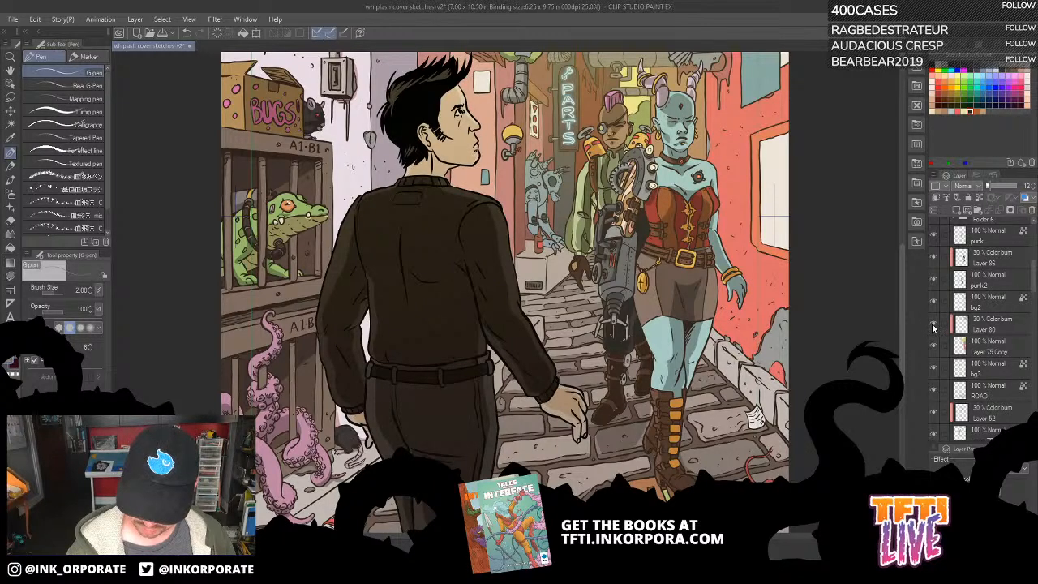
click(933, 347)
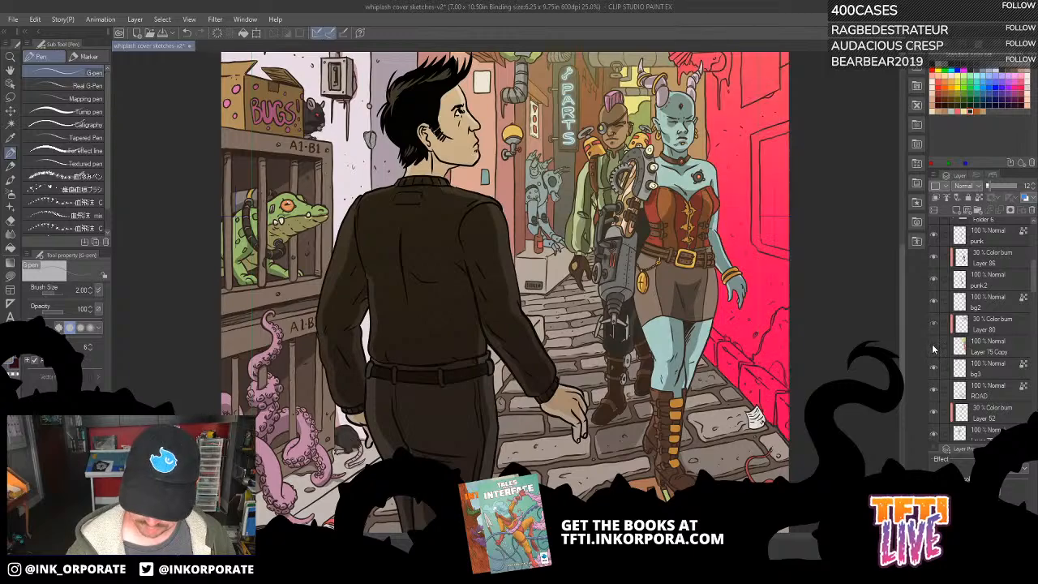
click(934, 348)
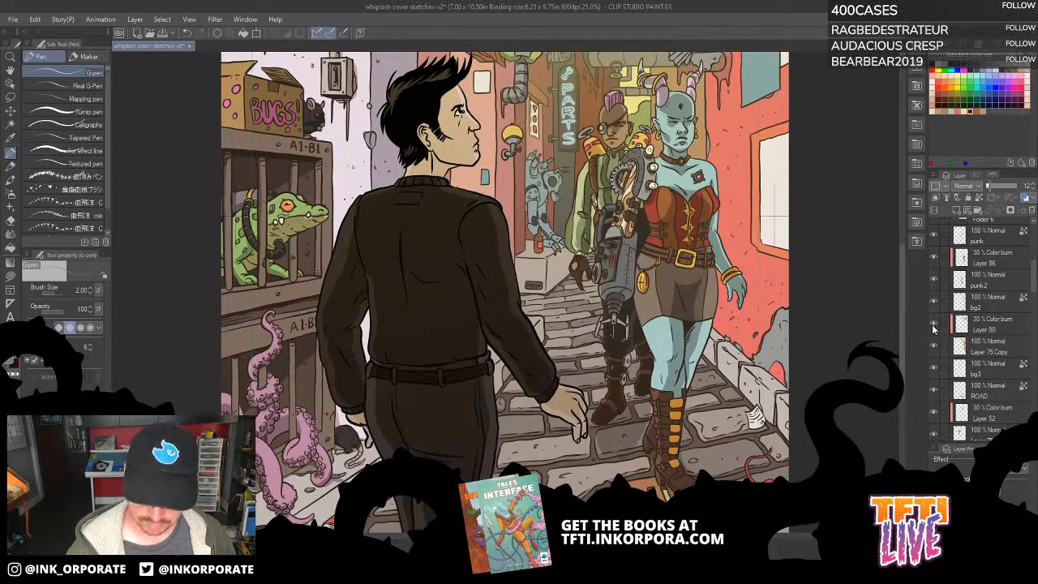
Make Layer 80 active, pick a palette colour and choose the Lasso fill tool for shading the red wall.
click(1005, 329)
drag(758, 277, 753, 425)
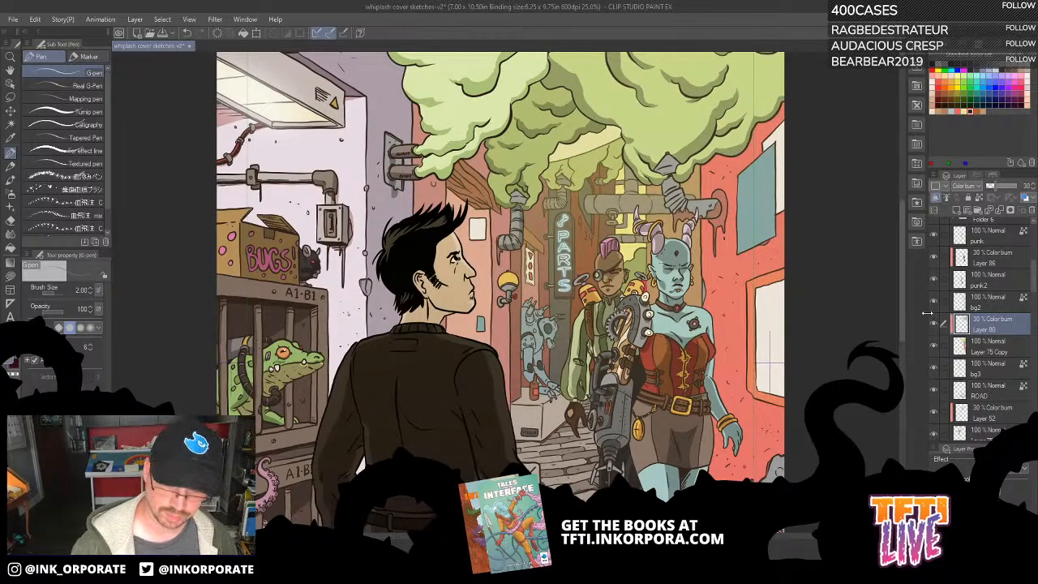
click(956, 111)
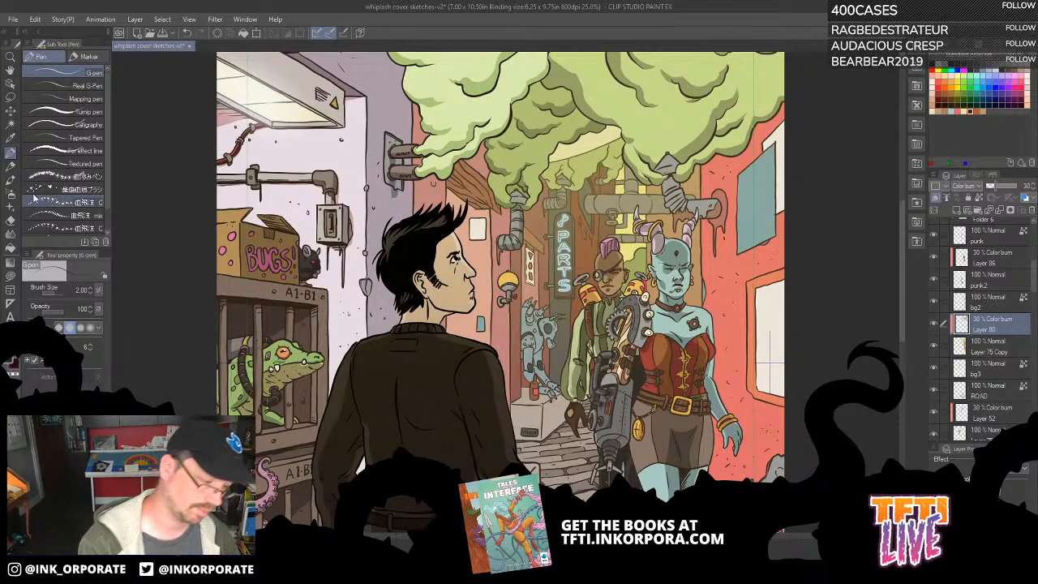
click(10, 276)
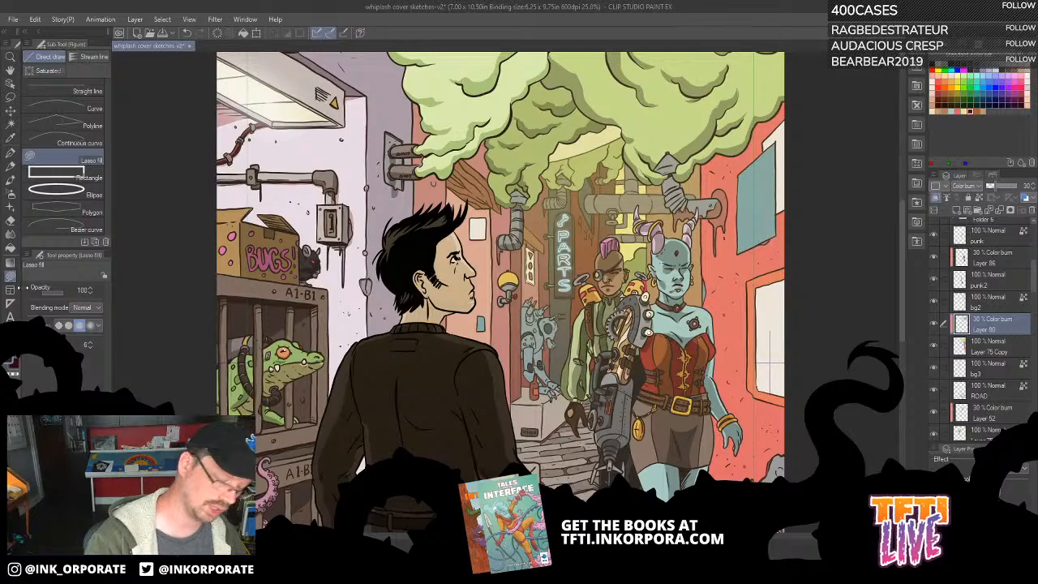
key(ctrl+plus)
key(ctrl+plus)
drag(899, 219, 580, 241)
drag(666, 122, 576, 480)
drag(657, 263, 680, 196)
mouse_move(592, 322)
mouse_down()
mouse_move(589, 332)
mouse_move(638, 246)
mouse_move(600, 288)
mouse_move(589, 327)
mouse_up()
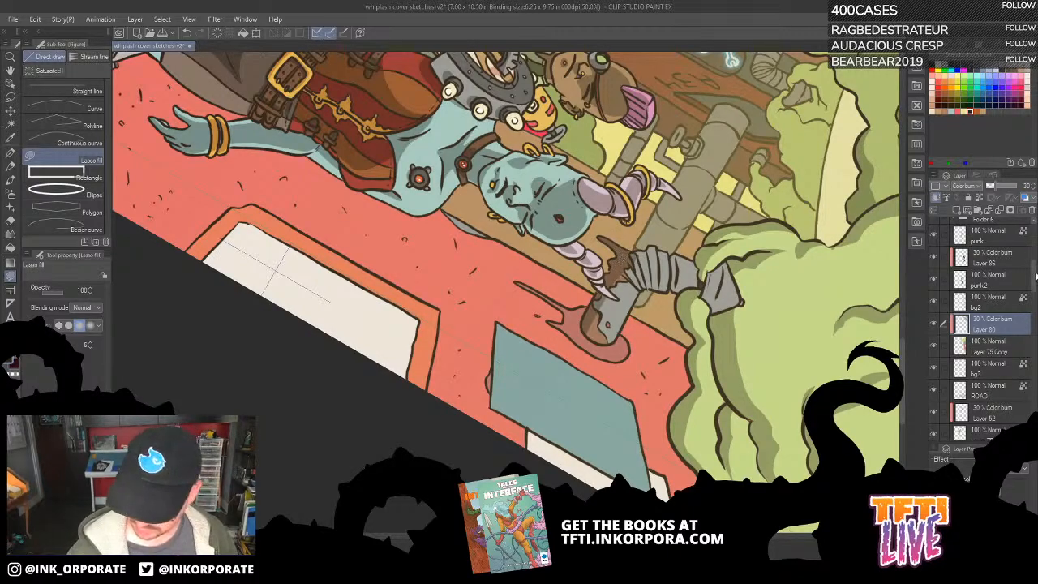
Look through the layer stack and Folder 6, reselect Layer 80 and compare its wall shading off and on.
scroll(1034, 271, up, 5)
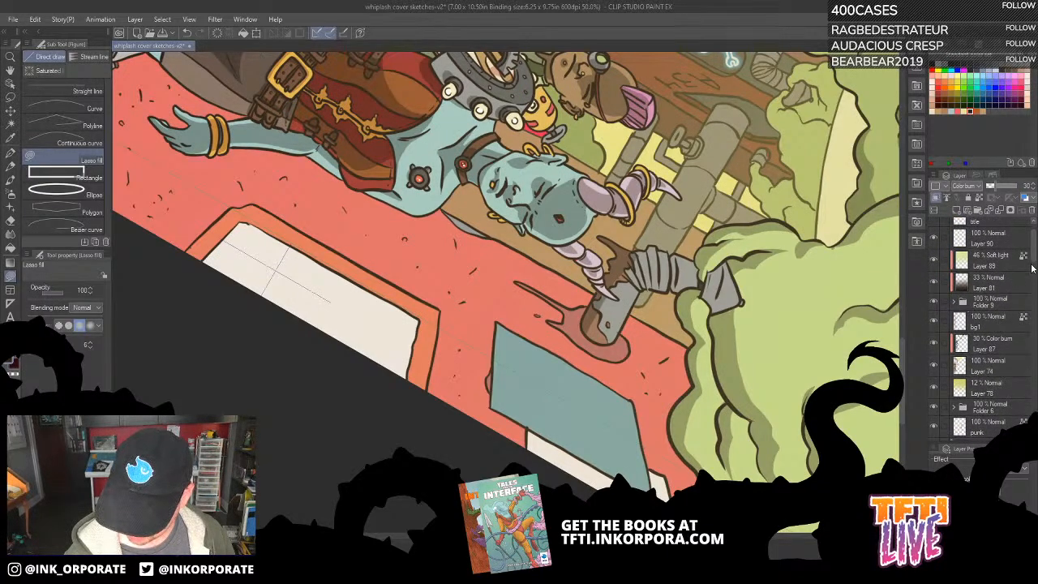
scroll(1032, 251, up, 2)
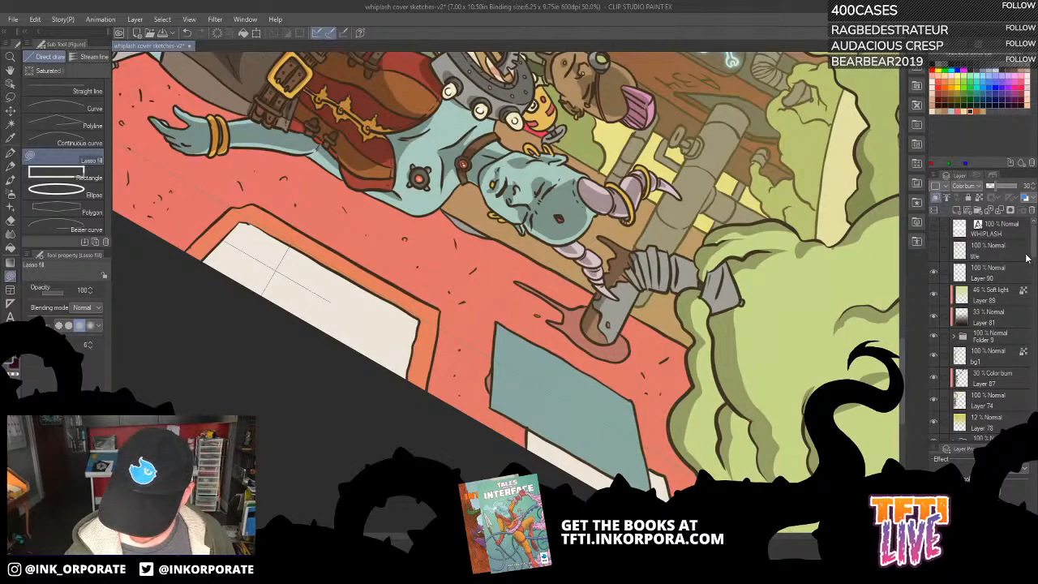
scroll(1010, 276, down, 5)
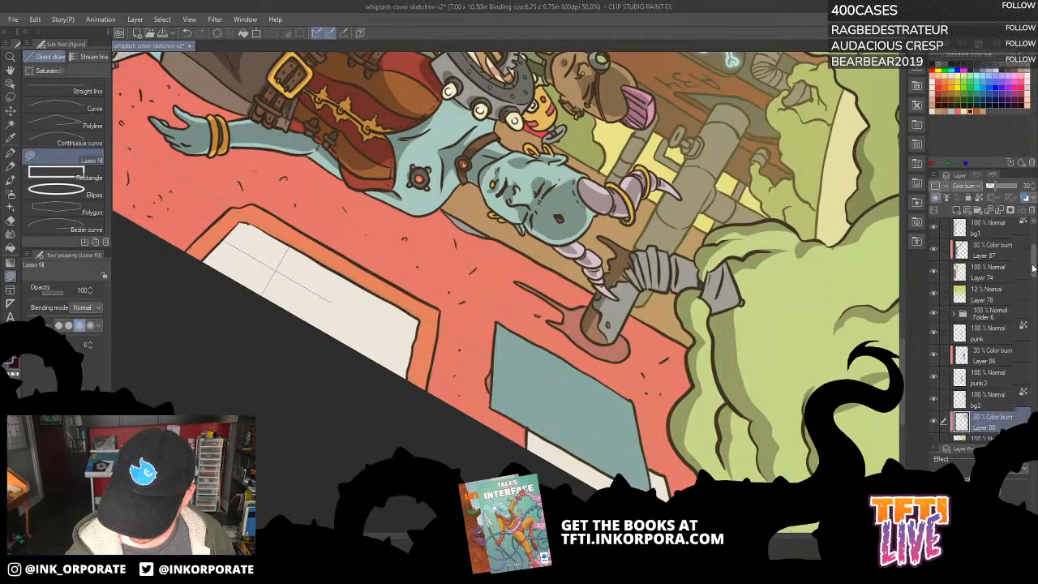
click(962, 266)
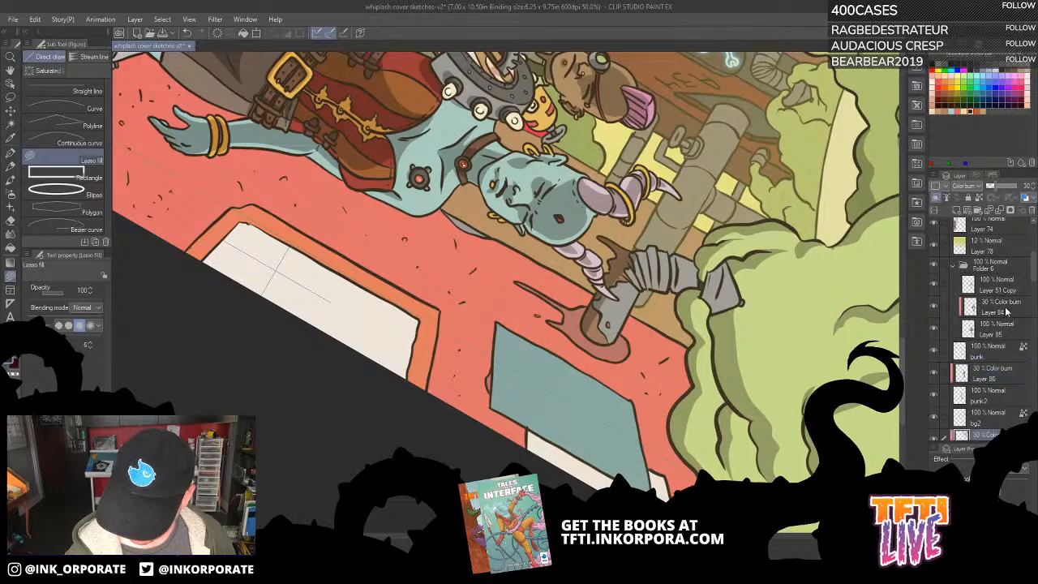
click(1004, 326)
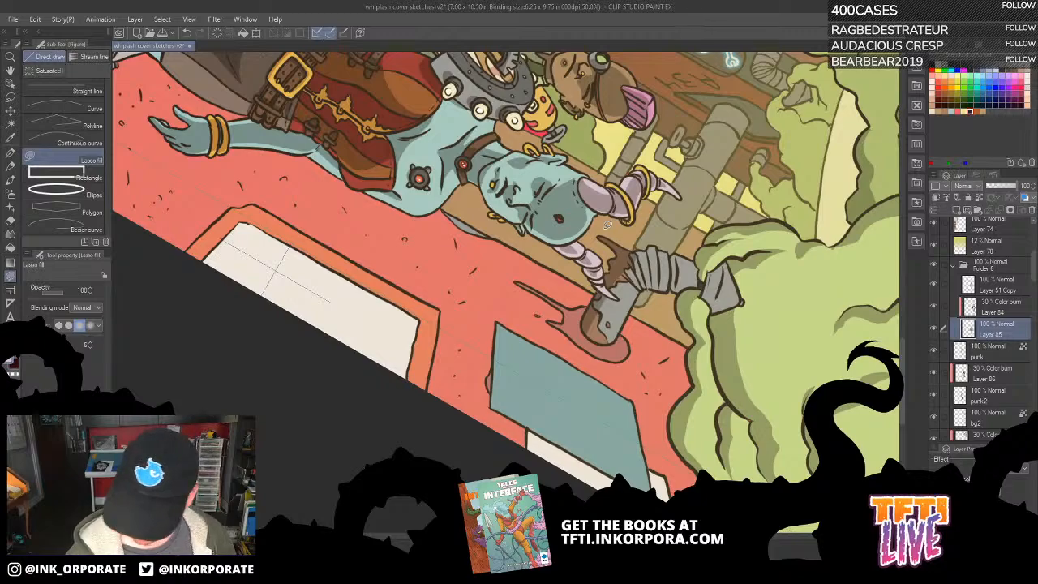
click(959, 265)
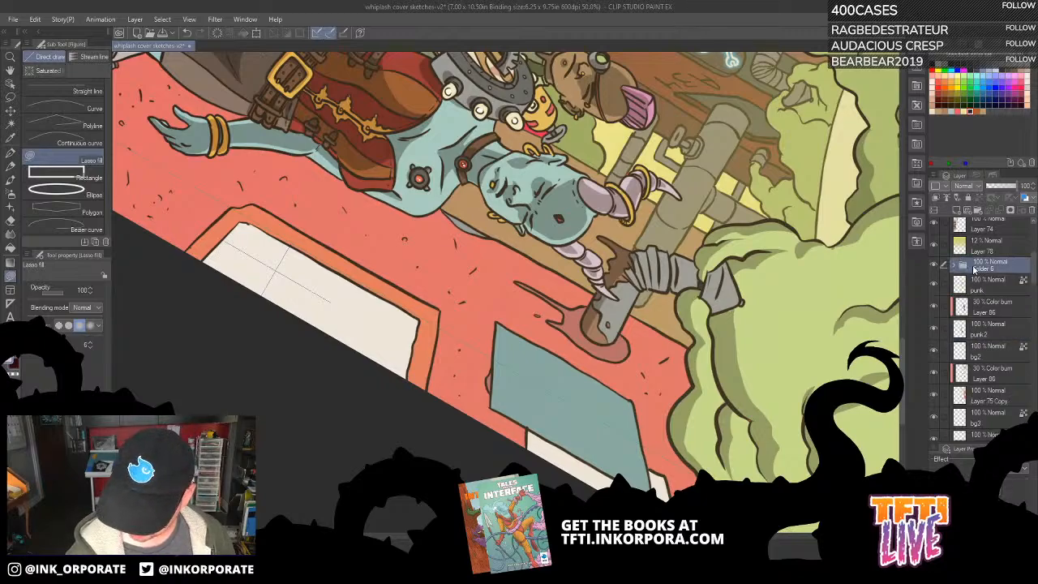
click(986, 397)
click(1001, 375)
click(933, 374)
click(933, 374)
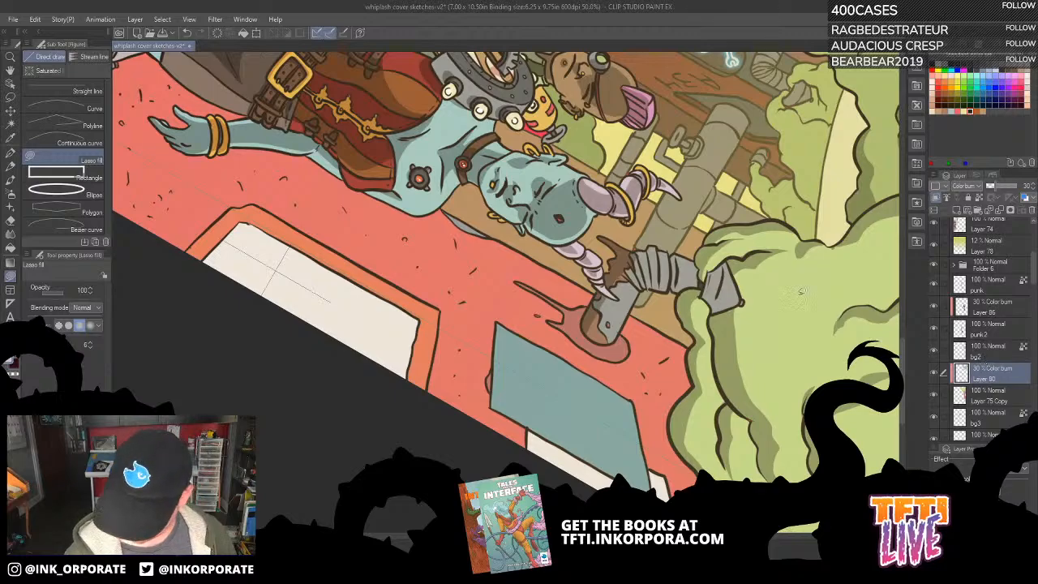
Lasso-fill a shadow on the dripping stain around the pipe end on the red wall.
scroll(660, 315, down, 3)
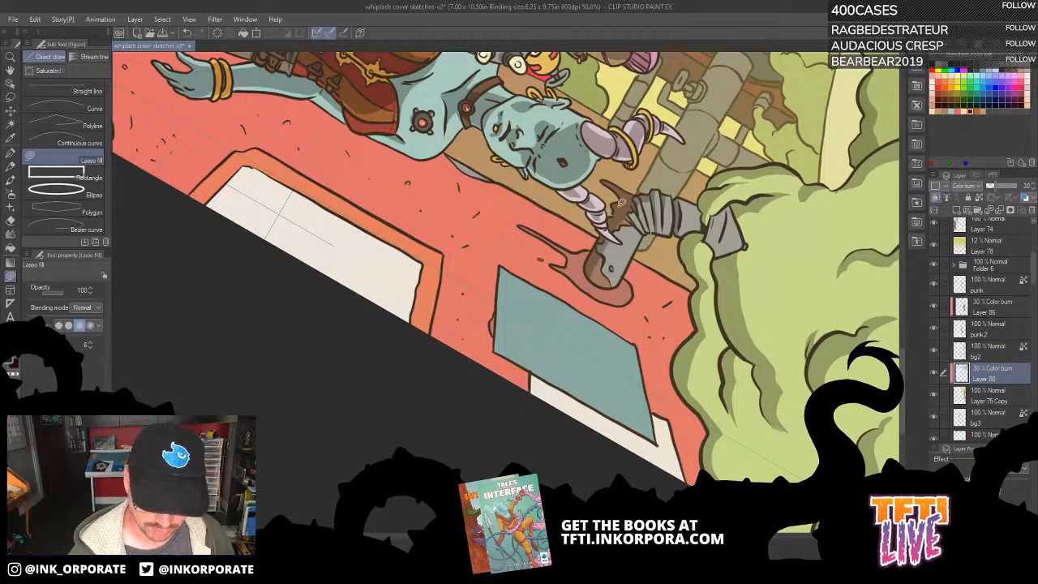
key(asciicircum)
key(asciicircum)
key(asciicircum)
key(asciicircum)
key(asciicircum)
key(asciicircum)
key(asciicircum)
key(asciicircum)
key(asciicircum)
key(asciicircum)
key(asciicircum)
key(asciicircum)
key(asciicircum)
key(asciicircum)
key(asciicircum)
key(asciicircum)
key(asciicircum)
key(asciicircum)
drag(563, 301, 631, 180)
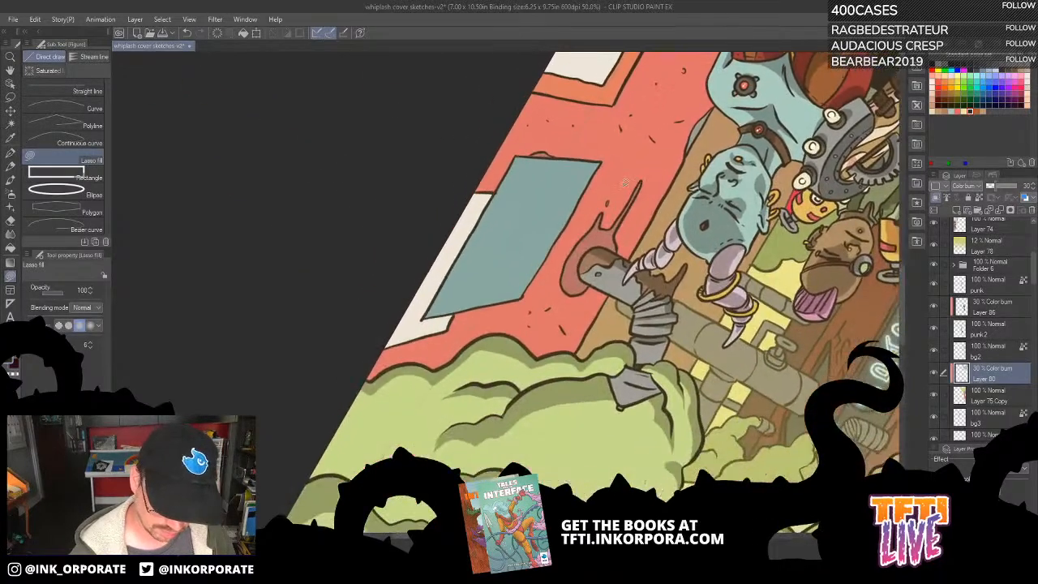
drag(618, 244, 588, 243)
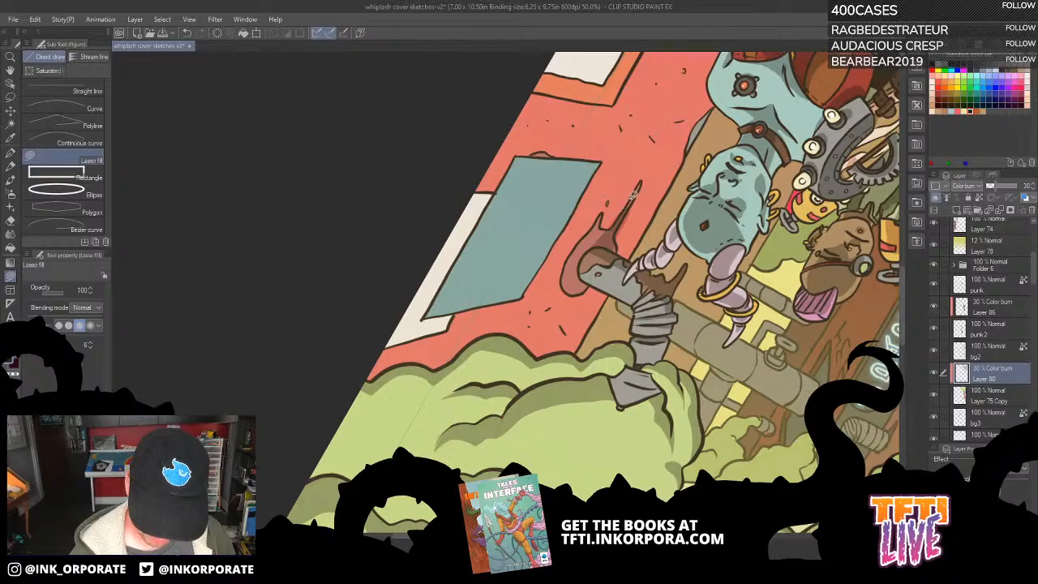
Add Lasso fill shadows to the small chips and cracks down the red wall on Layer 80.
drag(595, 225, 678, 410)
drag(576, 444, 650, 130)
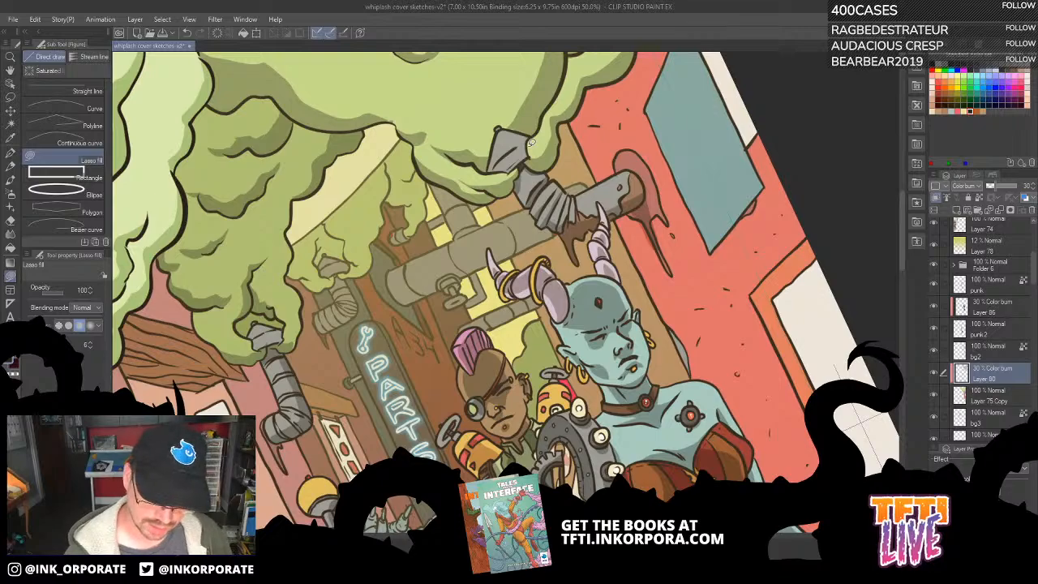
drag(716, 219, 611, 237)
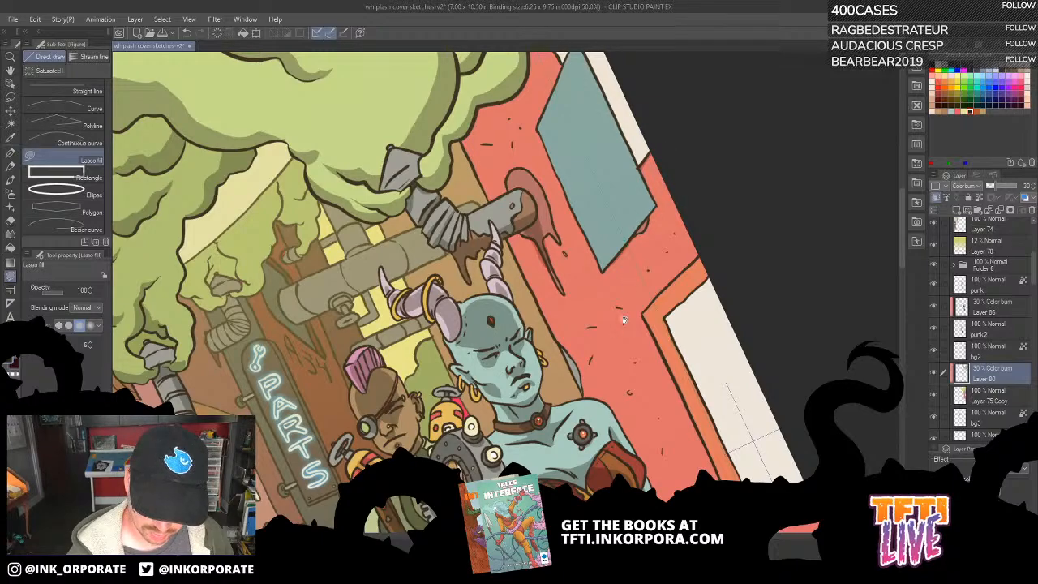
scroll(622, 319, down, 1)
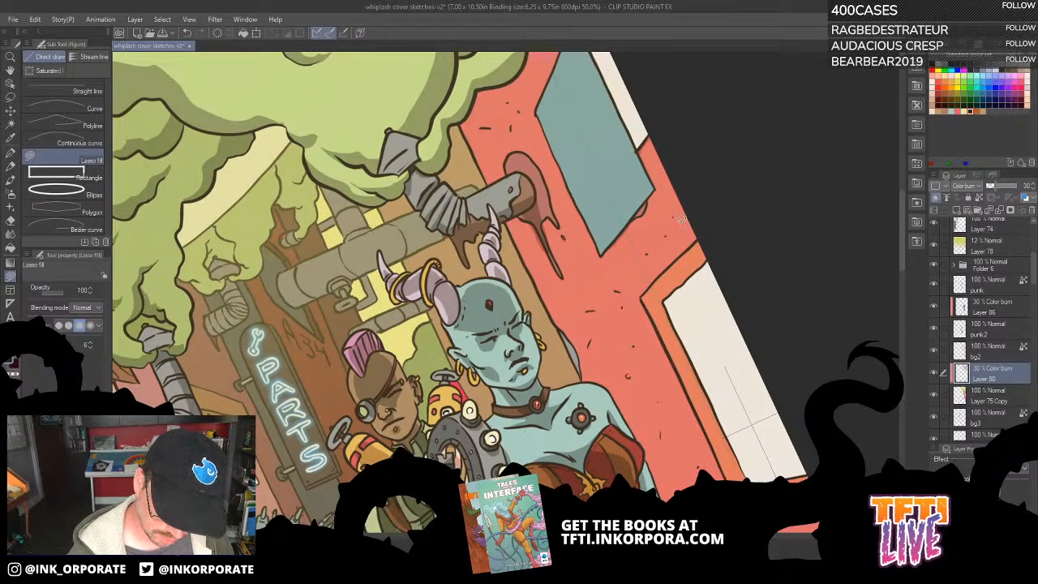
scroll(679, 215, down, 2)
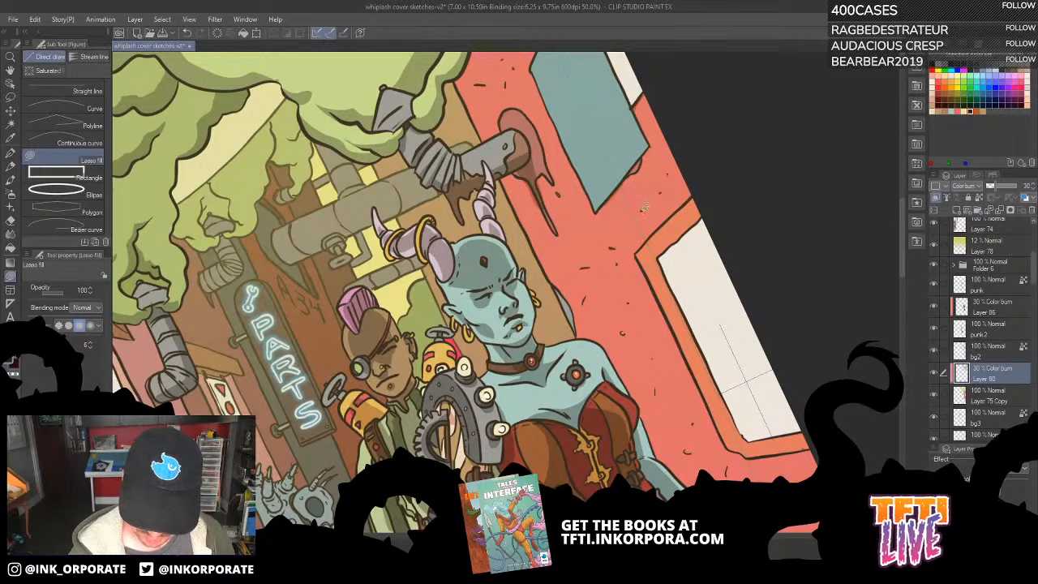
scroll(653, 242, down, 3)
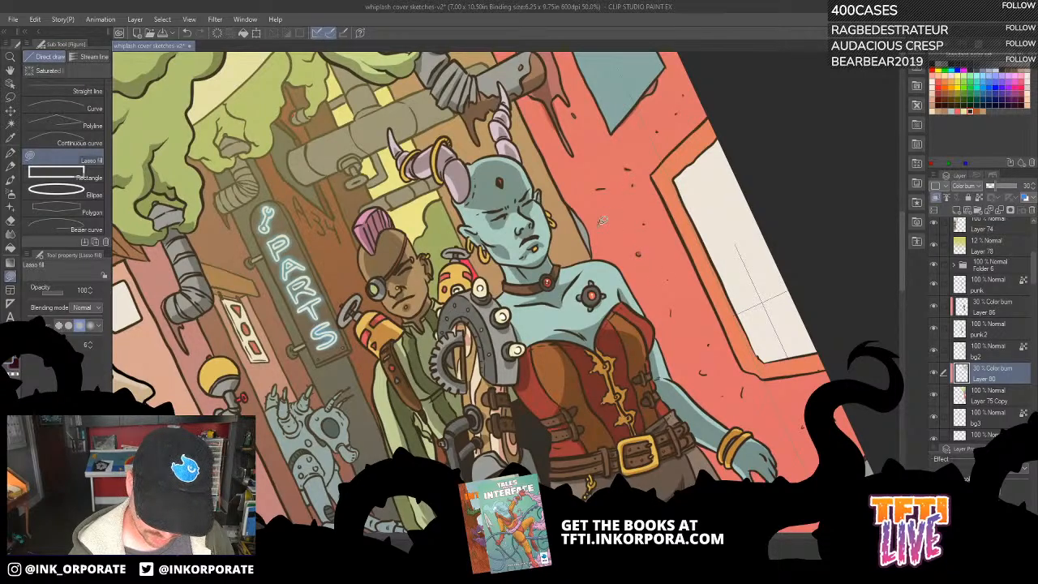
scroll(649, 250, down, 2)
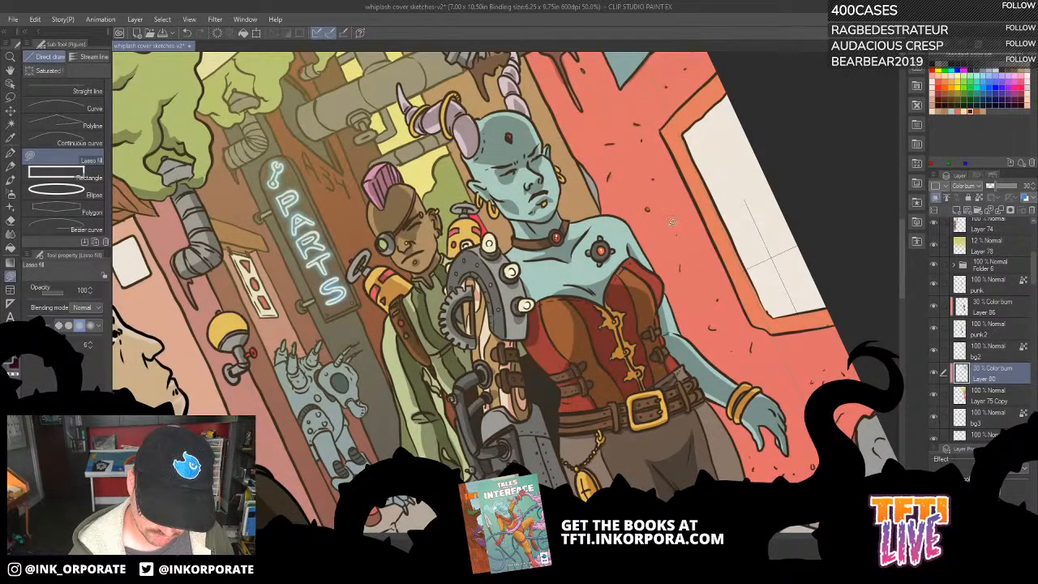
scroll(690, 252, down, 4)
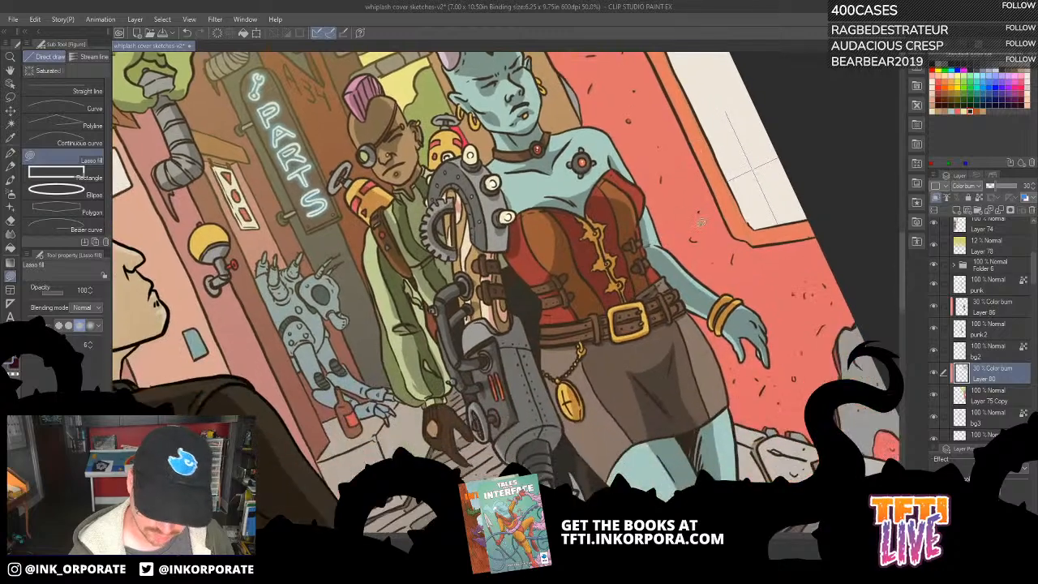
scroll(690, 223, down, 2)
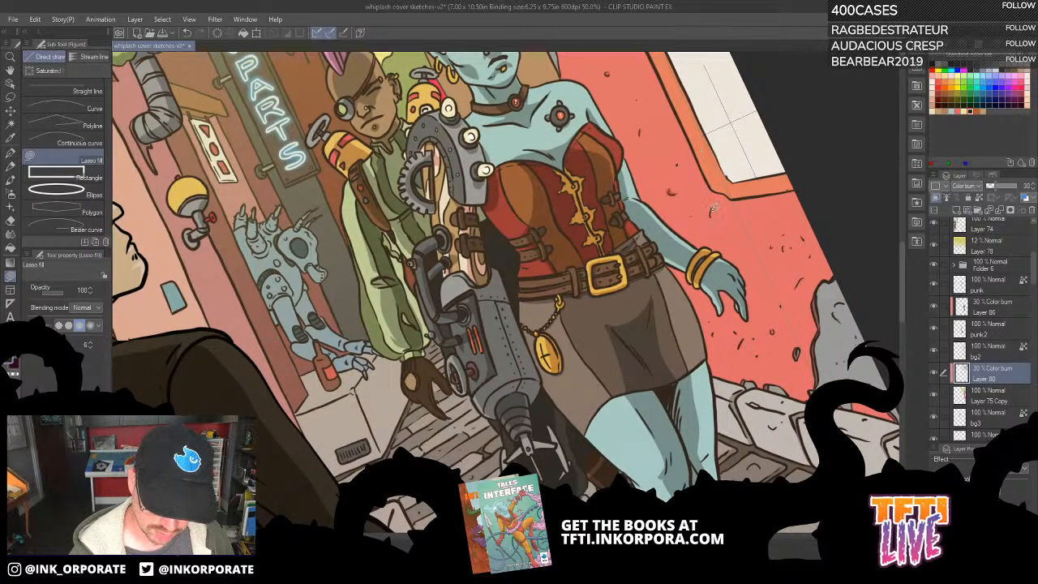
scroll(712, 209, right, 5)
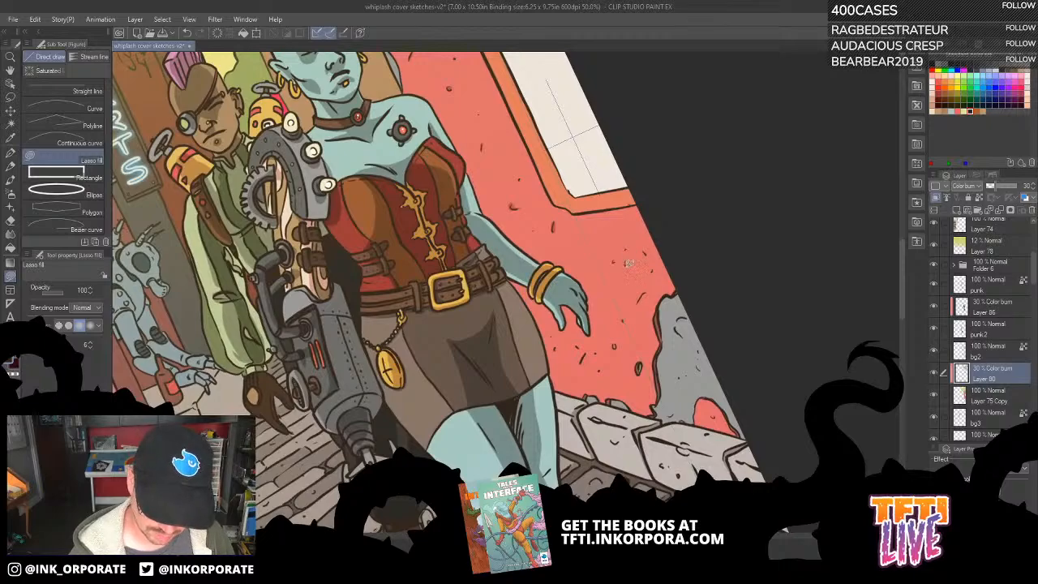
scroll(654, 274, down, 3)
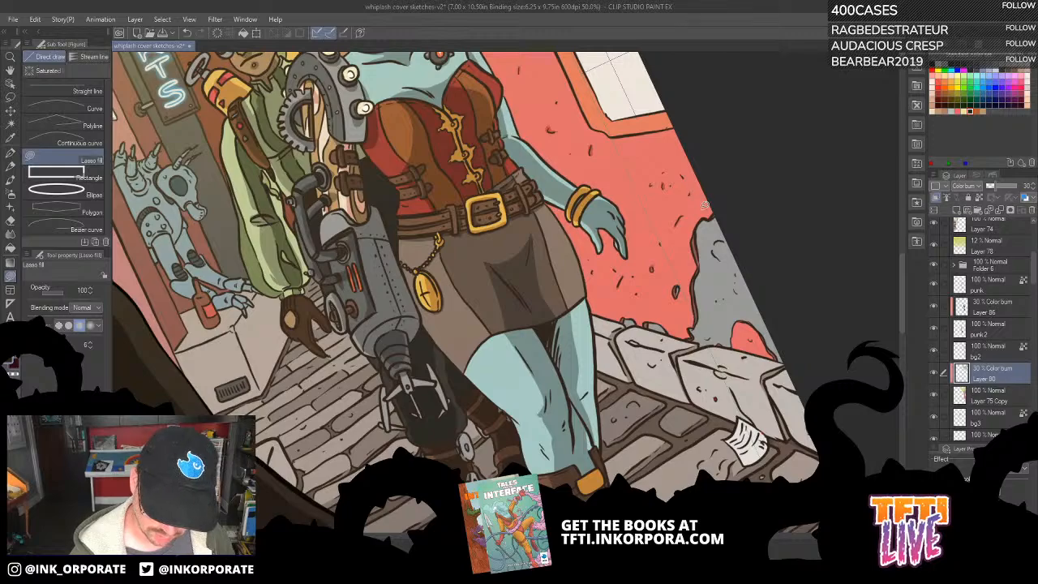
Shade the exposed grey patch at the base of the red wall with Lasso fill.
drag(702, 192, 648, 155)
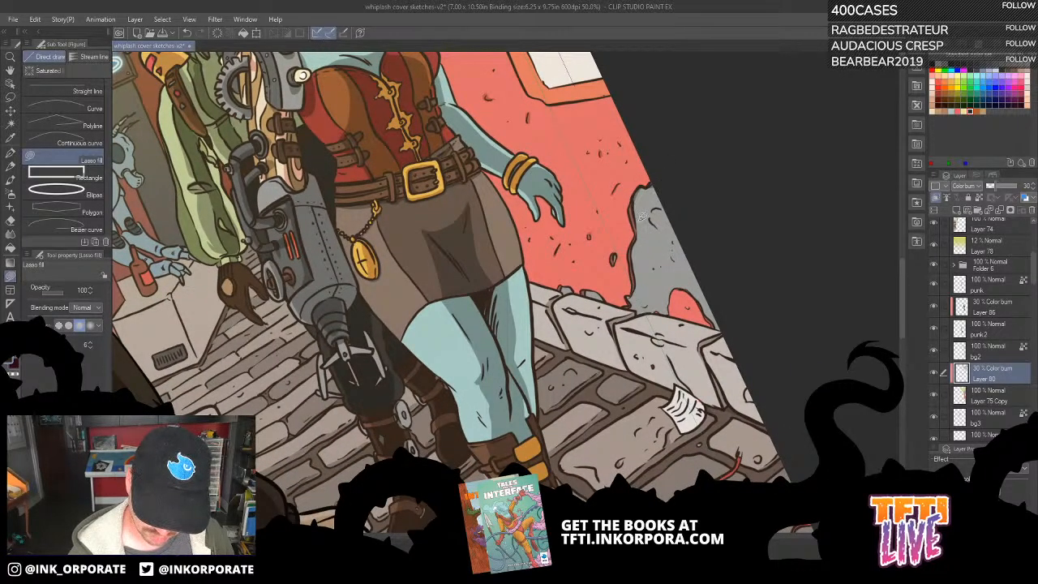
scroll(641, 258, down, 1)
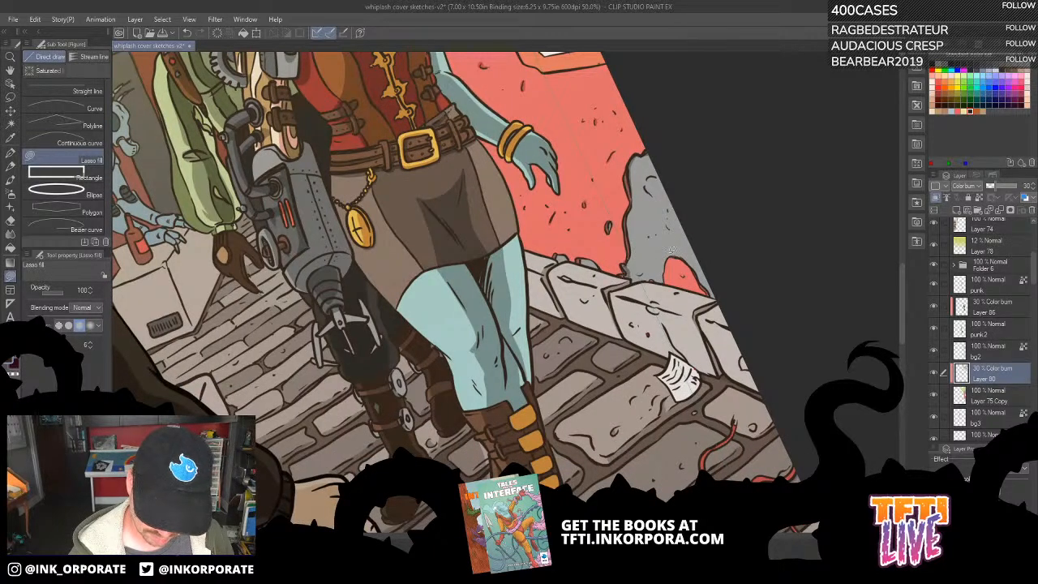
mouse_move(671, 227)
mouse_down()
mouse_move(666, 180)
mouse_move(650, 228)
mouse_up()
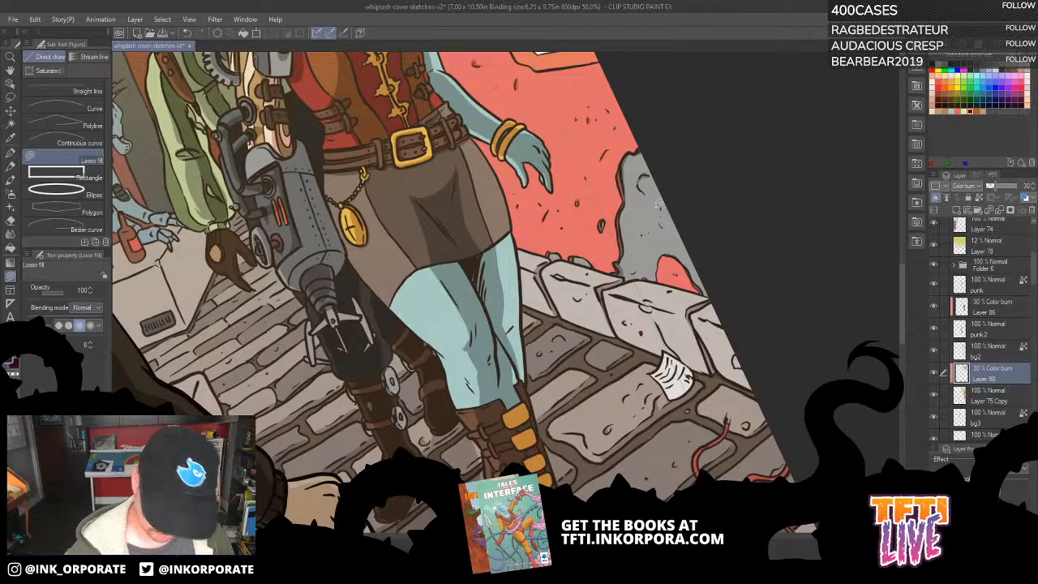
Check the wall against the whole cover and compare it with Layer 75 Copy toggled off and on.
scroll(659, 204, down, 5)
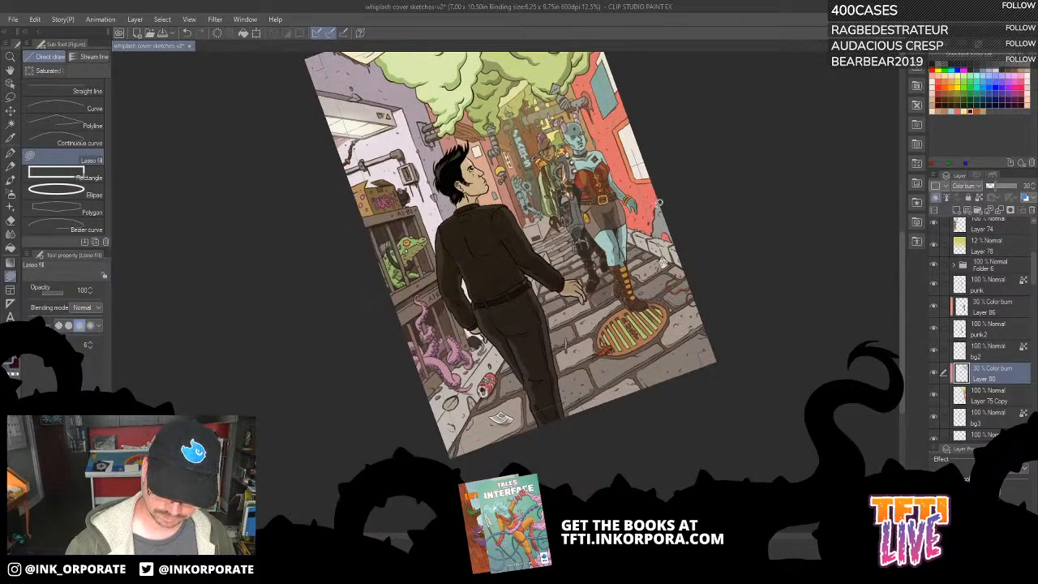
scroll(658, 205, up, 4)
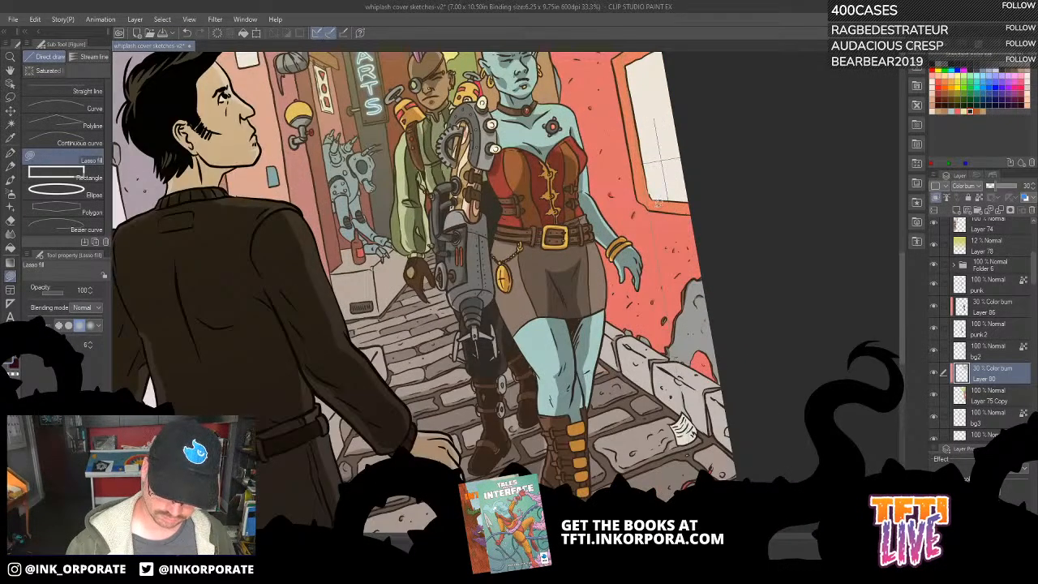
drag(750, 418, 768, 368)
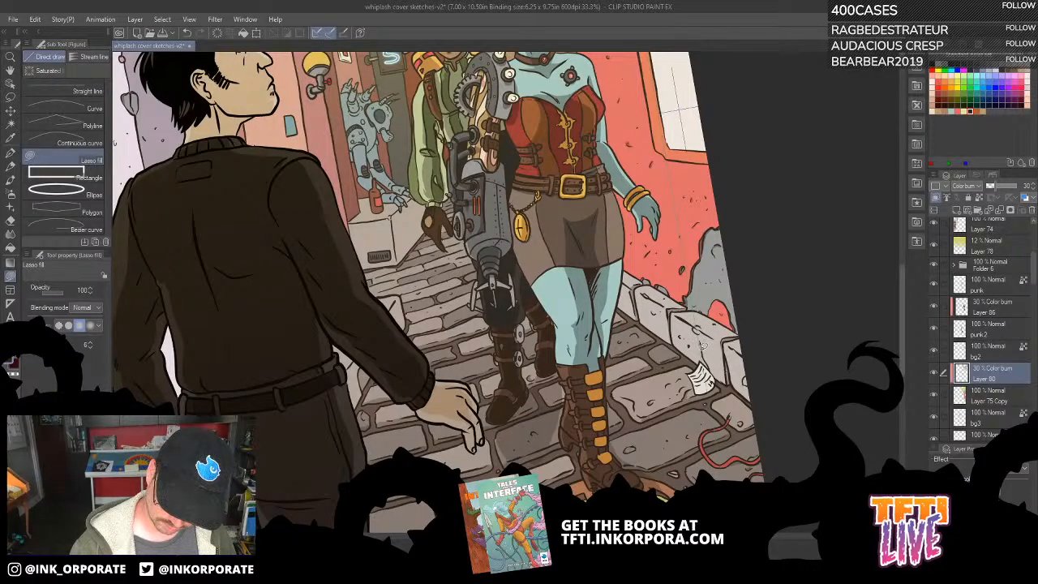
click(935, 392)
click(936, 392)
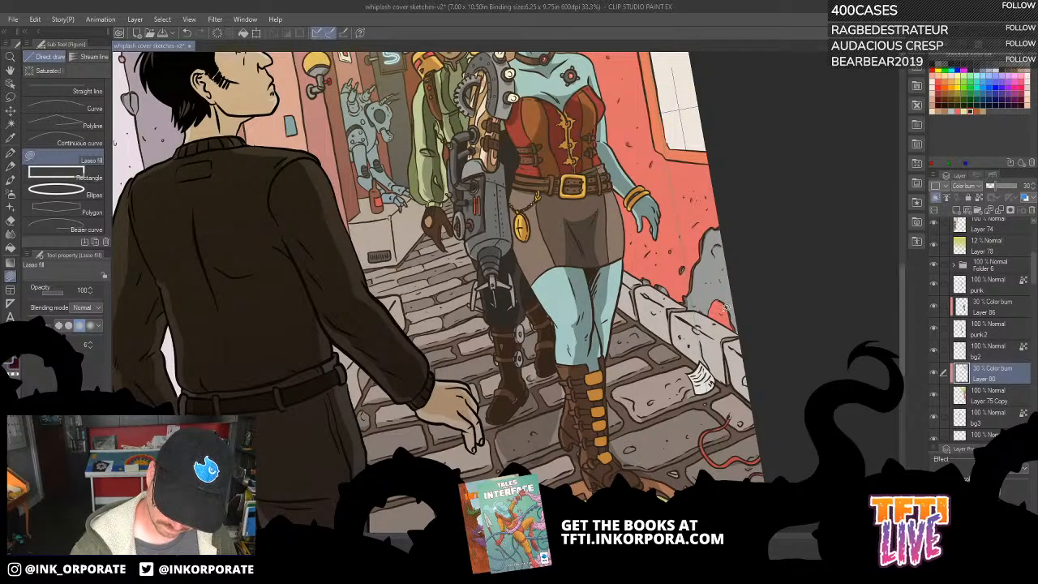
Examine the red wall, its windows and the pipe for spots still missing shadows.
drag(700, 146, 685, 246)
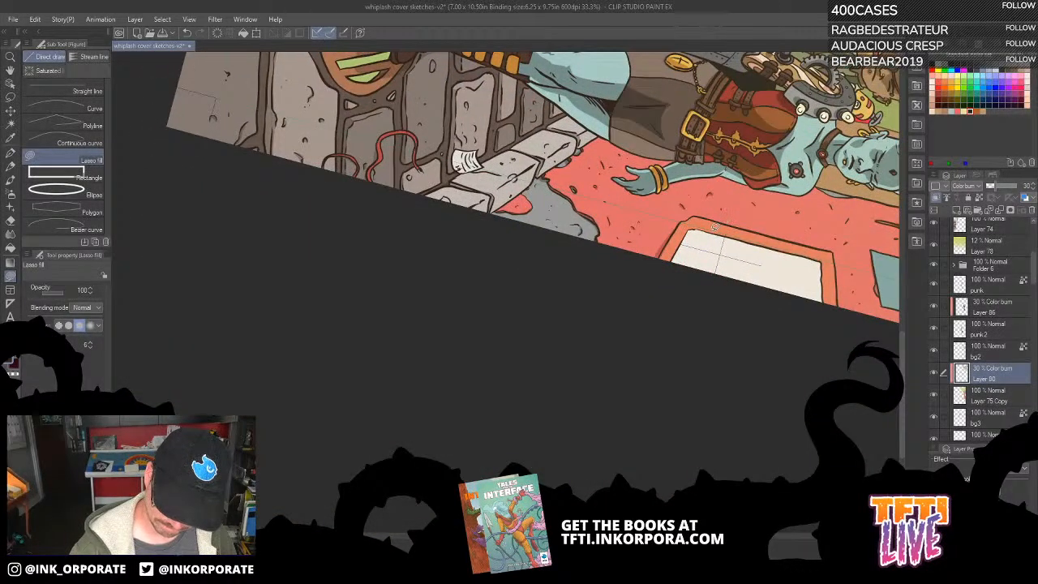
drag(662, 346, 595, 410)
drag(694, 308, 596, 334)
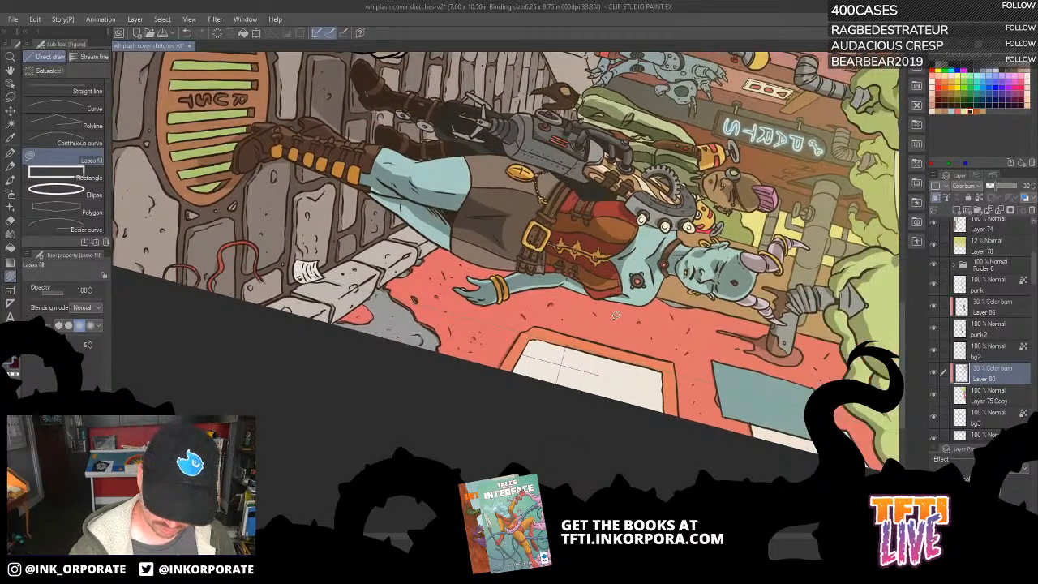
drag(589, 287, 524, 344)
drag(622, 276, 599, 329)
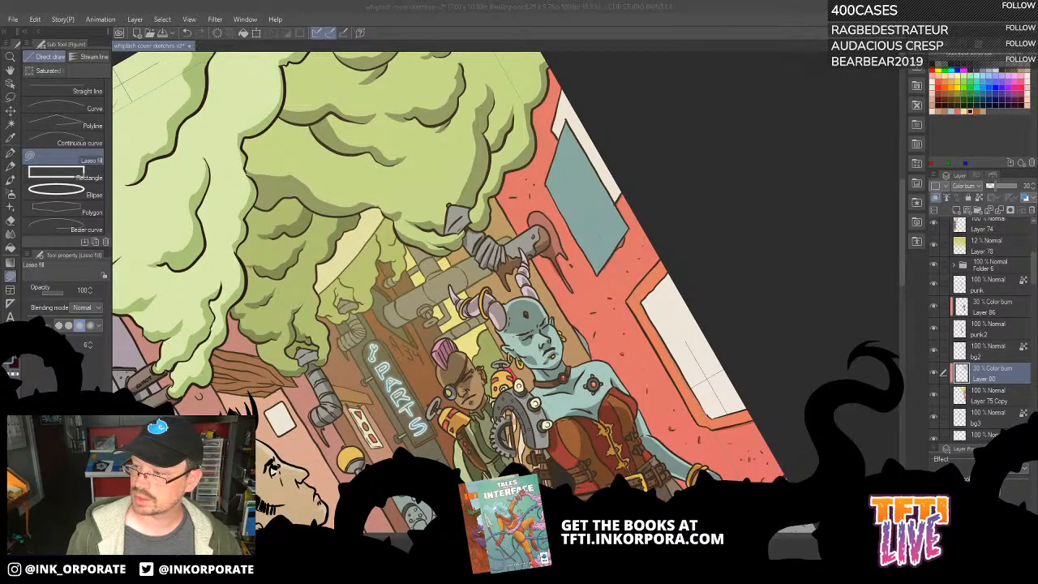
click(618, 22)
drag(492, 288, 642, 152)
key(asciicircum)
key(asciicircum)
key(asciicircum)
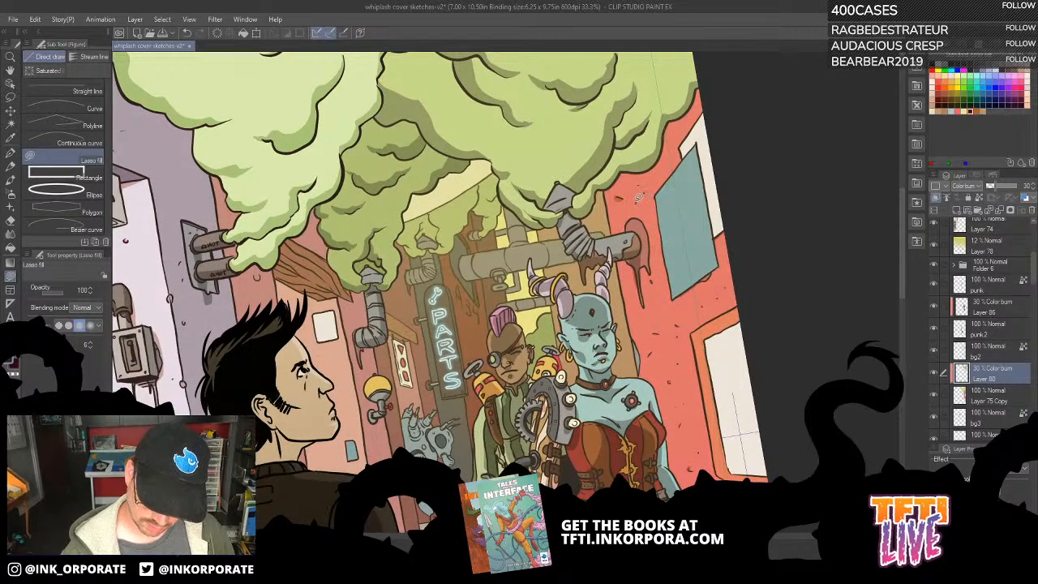
Check the red wall, the blue-skinned woman and the street beneath them for spots still missing shadows.
key(ctrl+x)
click(540, 213)
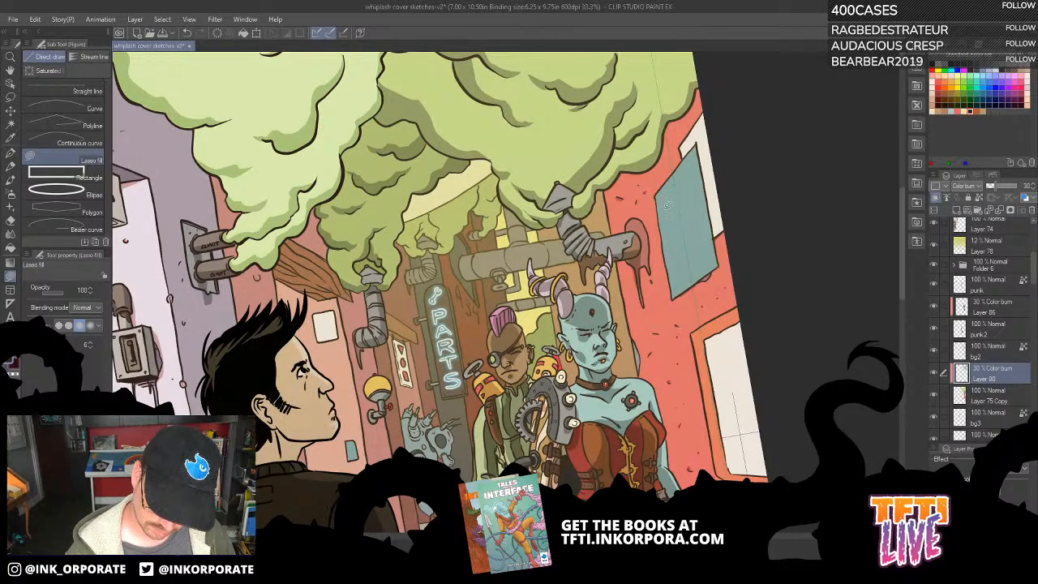
scroll(647, 195, down, 5)
scroll(647, 221, down, 7)
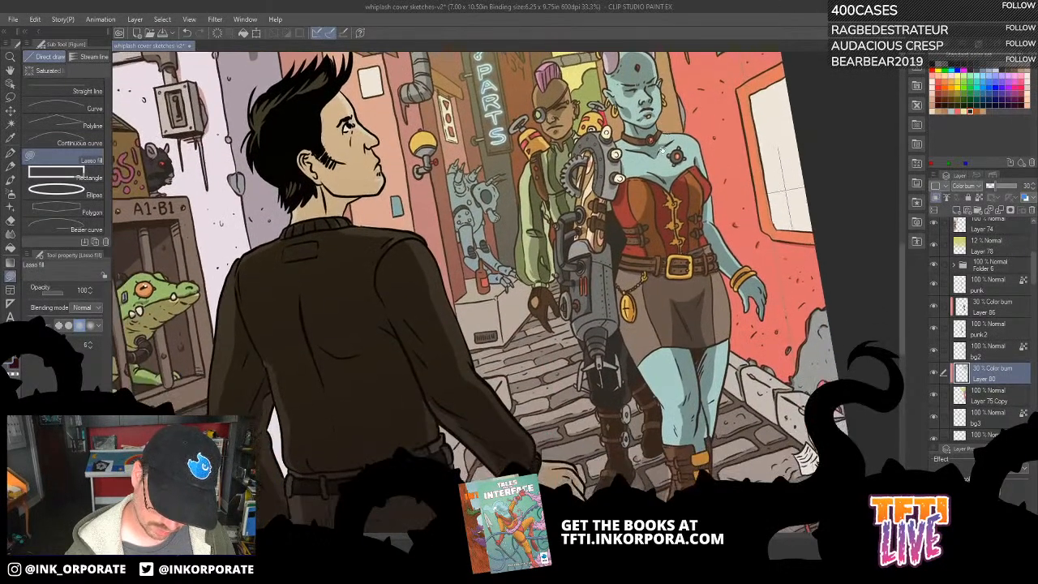
drag(661, 150, 849, 366)
drag(749, 320, 770, 260)
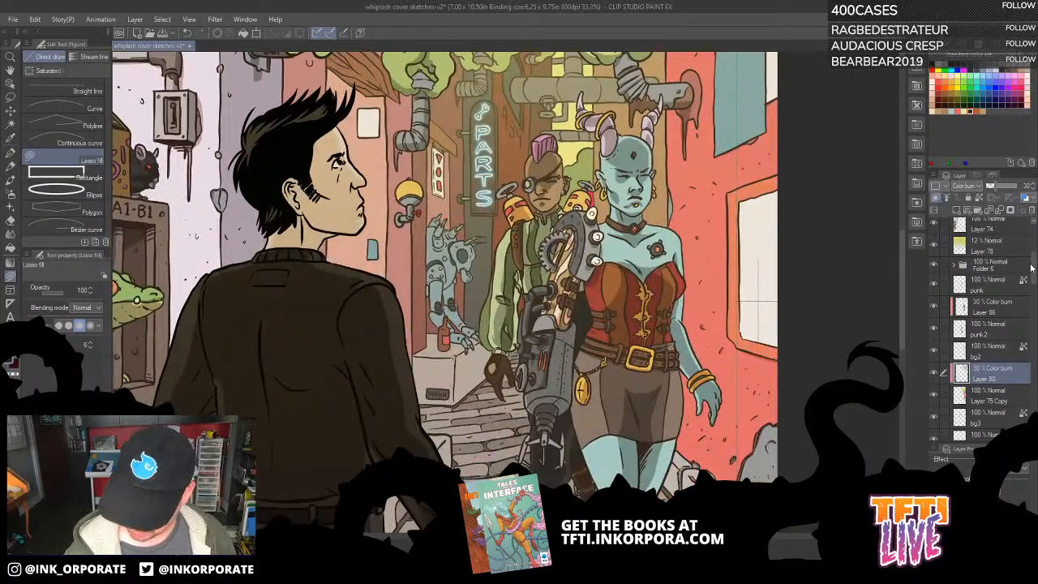
Compare the alley with the Layer 80 and Layer 52 shadows each toggled off and on.
scroll(1031, 276, down, 5)
click(934, 274)
click(935, 274)
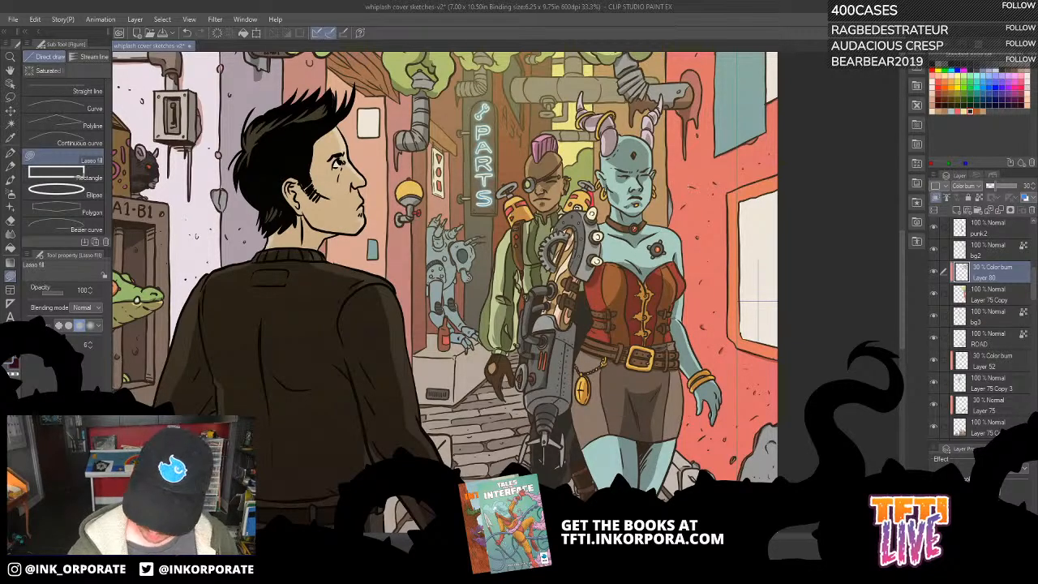
drag(857, 436, 837, 401)
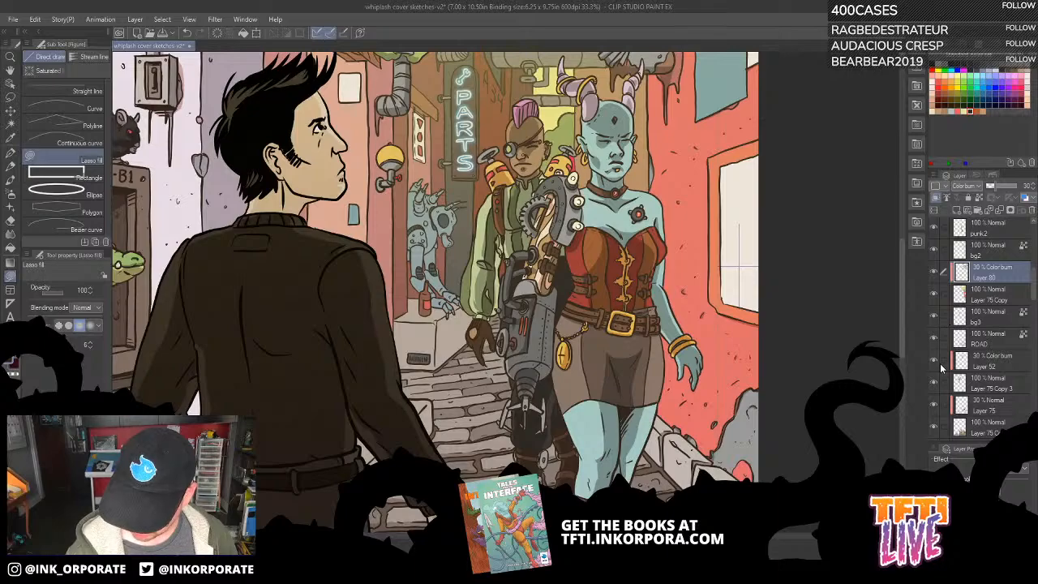
click(933, 363)
click(933, 364)
click(934, 365)
click(934, 365)
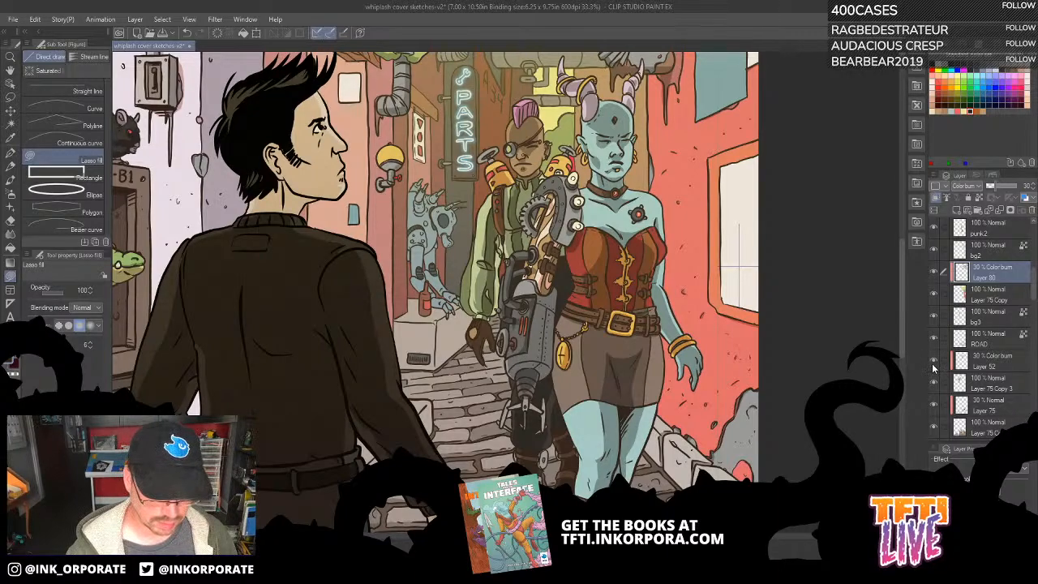
Shade the yellow wall lamp's bracket and housing with Lasso fill on Layer 52.
click(1005, 363)
drag(595, 297, 748, 294)
drag(588, 151, 634, 231)
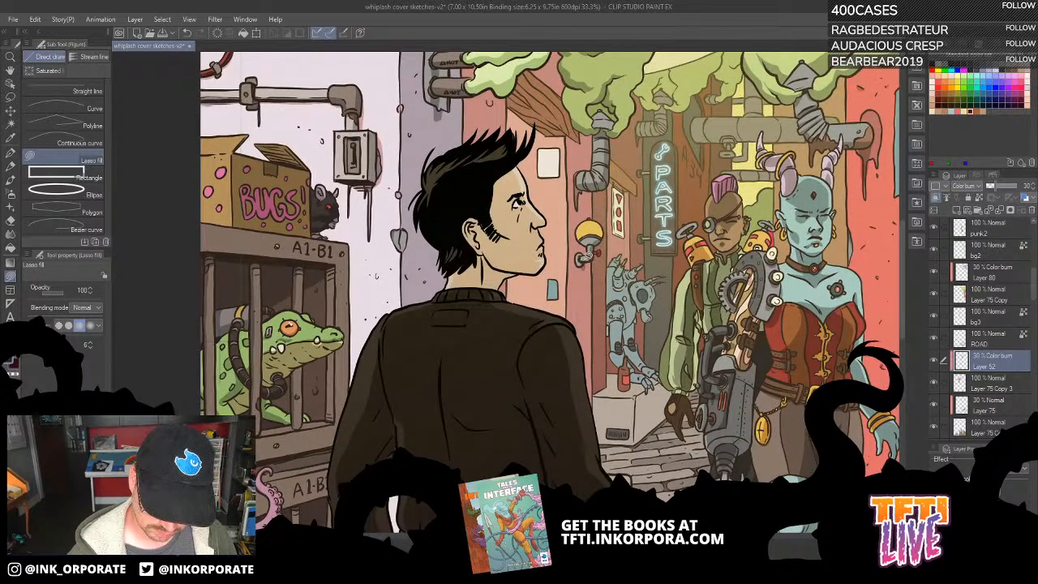
key(ctrl+plus)
key(ctrl+plus)
key(ctrl+plus)
key(ctrl+plus)
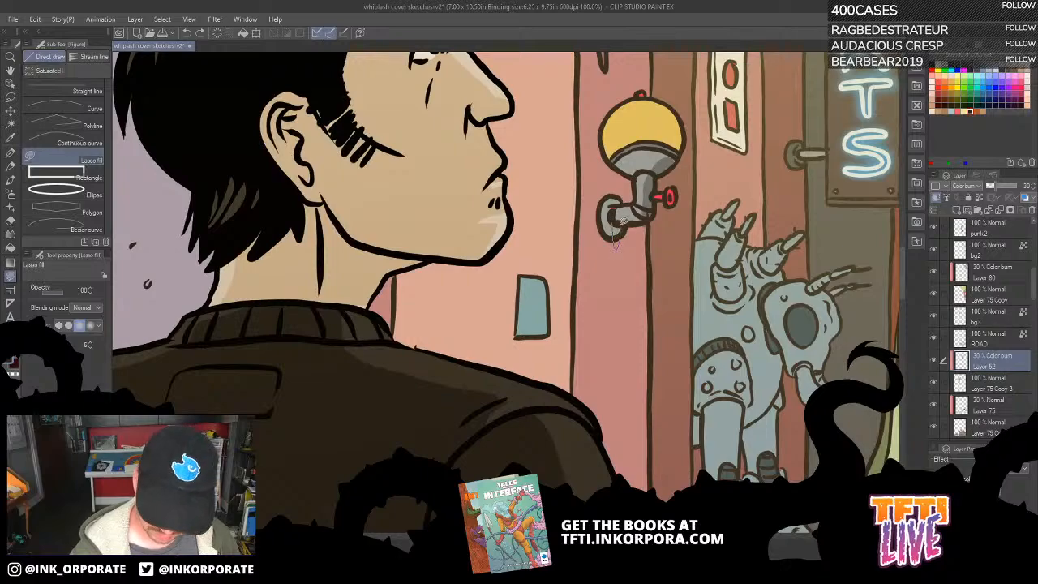
drag(653, 209, 622, 214)
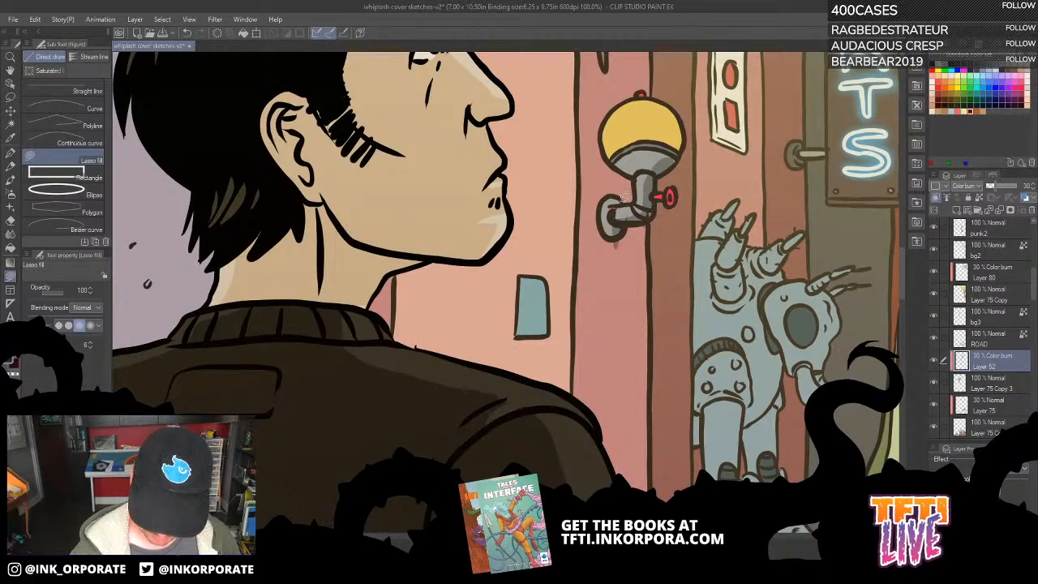
mouse_move(623, 165)
mouse_down()
mouse_move(666, 162)
mouse_move(625, 166)
mouse_up()
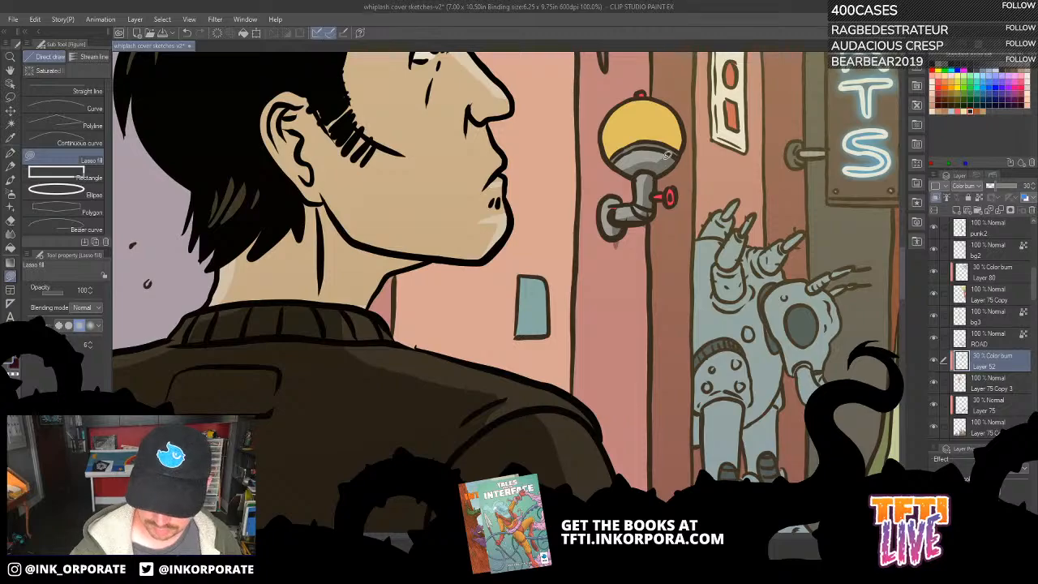
Recolor the wall lamp's red valve grey with Lasso fill on Layer 75 Copy 3.
click(1021, 387)
click(934, 386)
click(934, 386)
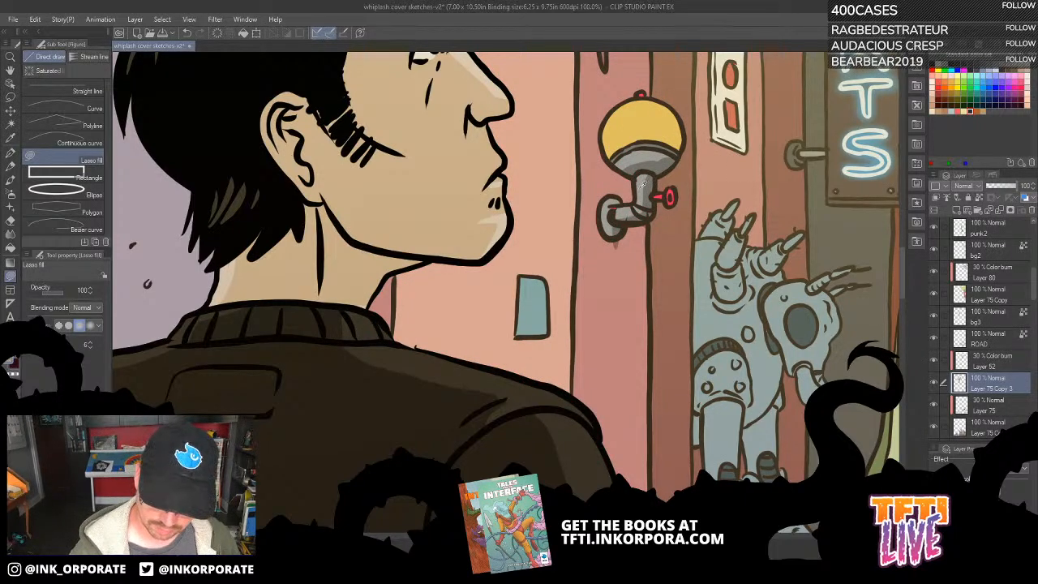
mouse_move(677, 196)
mouse_down()
mouse_move(667, 204)
mouse_move(655, 196)
mouse_move(645, 288)
mouse_up()
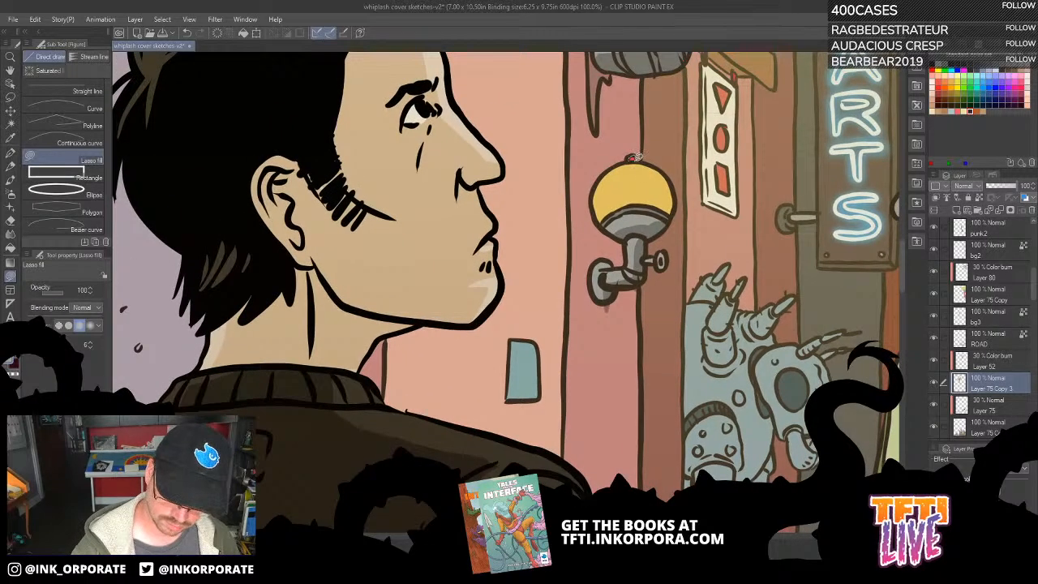
scroll(765, 429, down, 3)
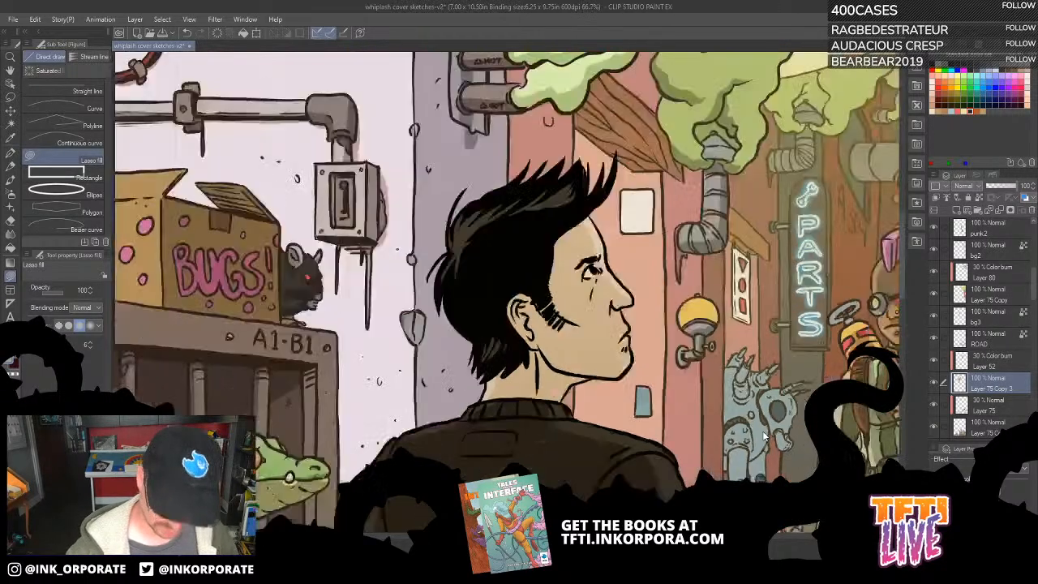
Add a dark Lasso fill shadow on Layer 52 where the wooden awning meets the pink wall.
drag(764, 429, 681, 374)
click(1004, 364)
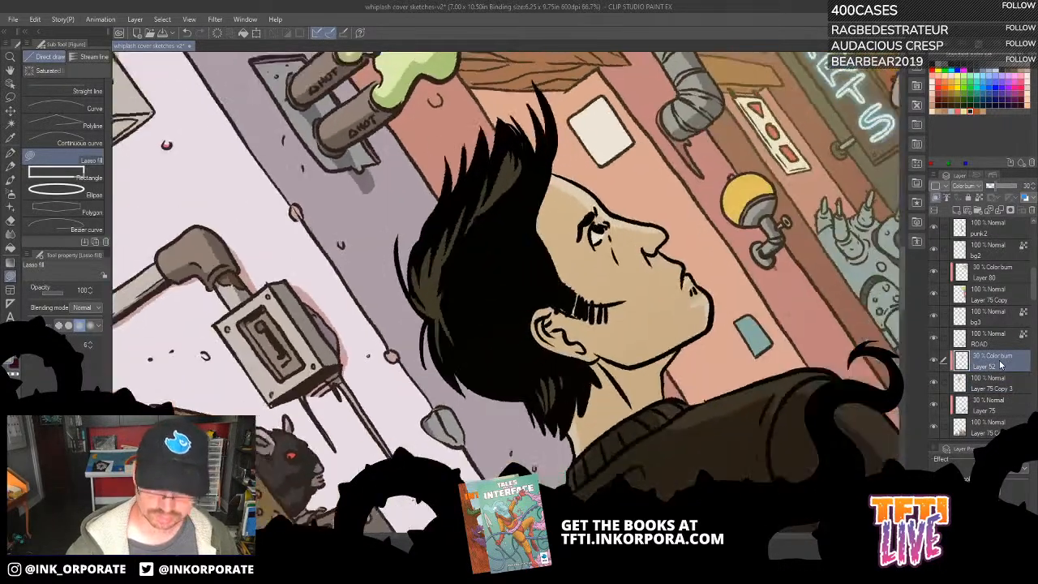
key(minus)
key(minus)
key(minus)
key(minus)
key(minus)
key(minus)
key(minus)
key(minus)
key(minus)
key(minus)
drag(580, 187, 691, 315)
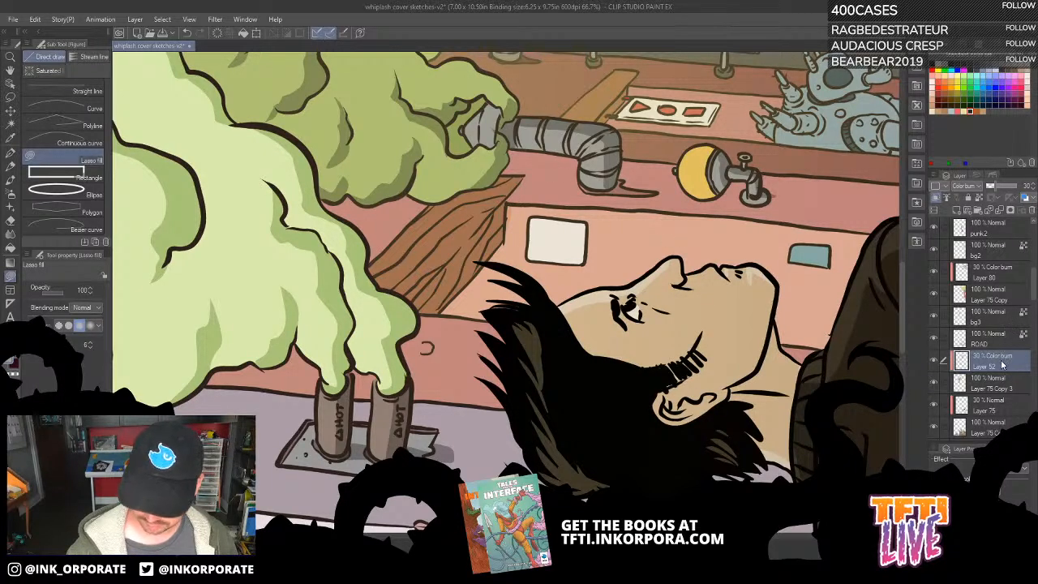
click(972, 107)
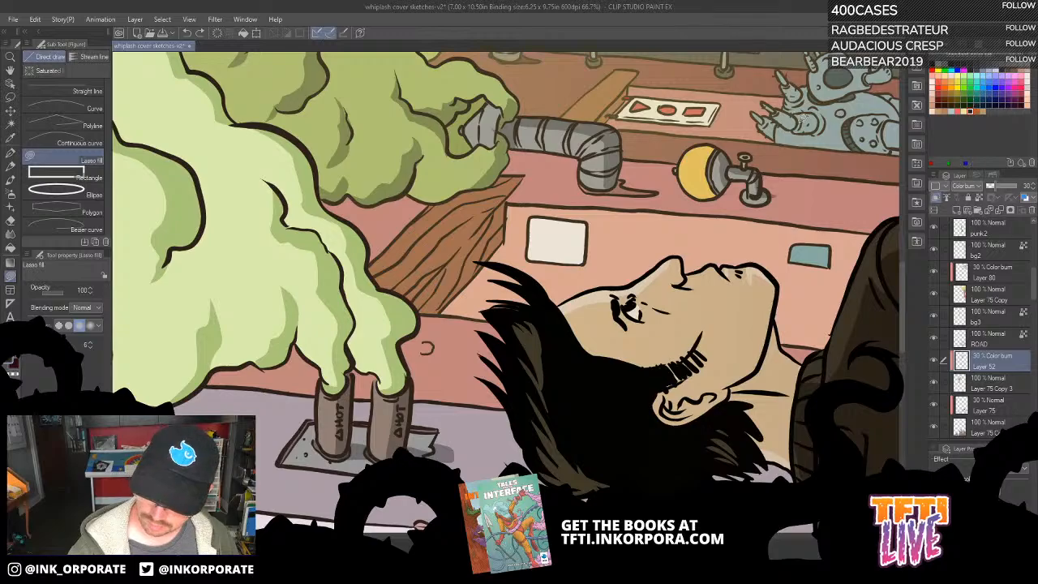
drag(511, 215, 508, 230)
key(asciicircum)
key(asciicircum)
key(asciicircum)
key(asciicircum)
key(asciicircum)
key(asciicircum)
key(asciicircum)
key(asciicircum)
key(asciicircum)
key(asciicircum)
key(asciicircum)
key(asciicircum)
key(asciicircum)
key(asciicircum)
key(asciicircum)
key(asciicircum)
key(asciicircum)
key(asciicircum)
drag(674, 518, 705, 431)
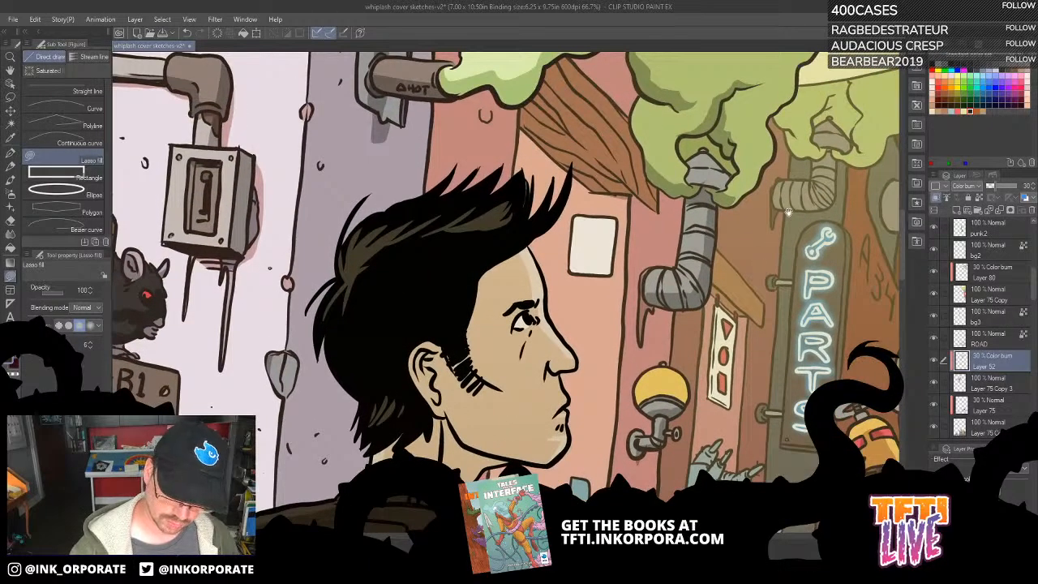
Examine the pink walls, exhaust pipes, jacket sleeve and cobblestones from several angles for missing shadows.
key(asciicircum)
key(asciicircum)
key(asciicircum)
key(asciicircum)
key(asciicircum)
key(asciicircum)
key(asciicircum)
key(asciicircum)
key(asciicircum)
key(asciicircum)
key(asciicircum)
key(asciicircum)
key(asciicircum)
key(asciicircum)
key(asciicircum)
key(asciicircum)
key(asciicircum)
key(asciicircum)
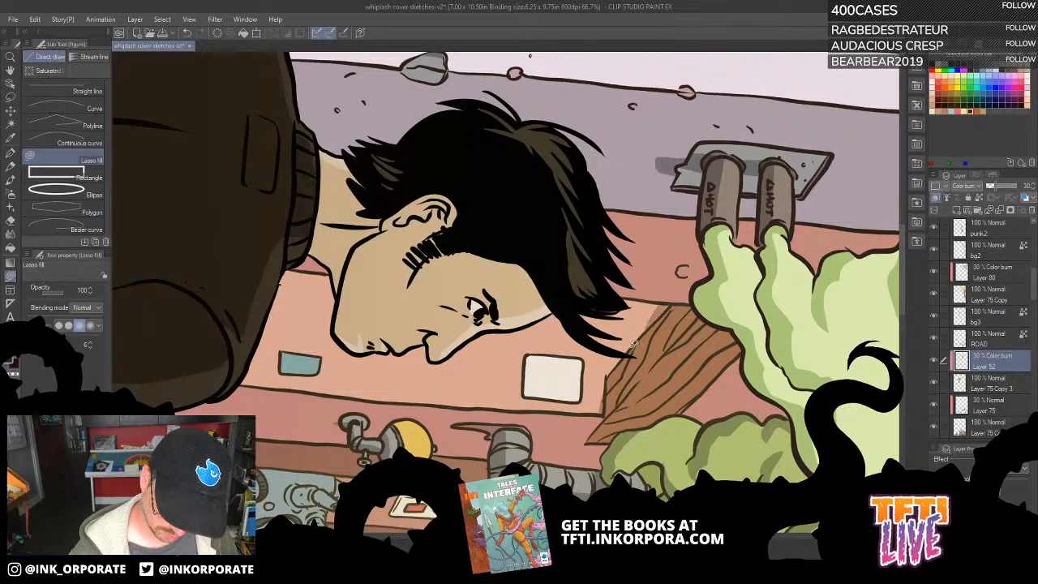
key(asciicircum)
key(asciicircum)
key(asciicircum)
key(asciicircum)
key(asciicircum)
key(asciicircum)
key(asciicircum)
key(asciicircum)
key(asciicircum)
key(asciicircum)
key(asciicircum)
key(asciicircum)
key(asciicircum)
key(asciicircum)
key(asciicircum)
key(asciicircum)
key(asciicircum)
key(asciicircum)
key(asciicircum)
key(asciicircum)
key(asciicircum)
key(asciicircum)
key(asciicircum)
key(asciicircum)
key(asciicircum)
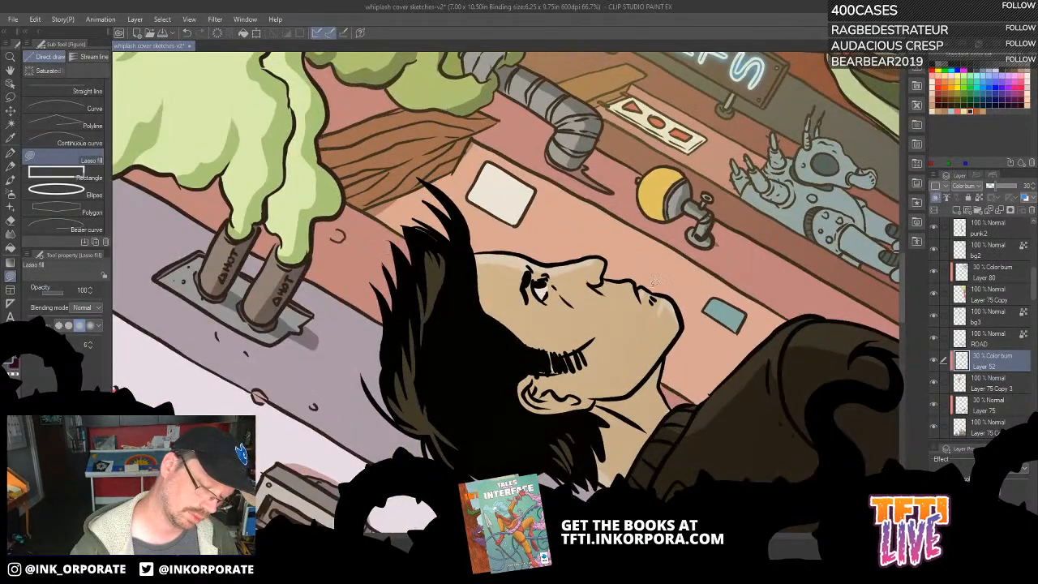
drag(615, 455, 318, 445)
drag(686, 480, 416, 362)
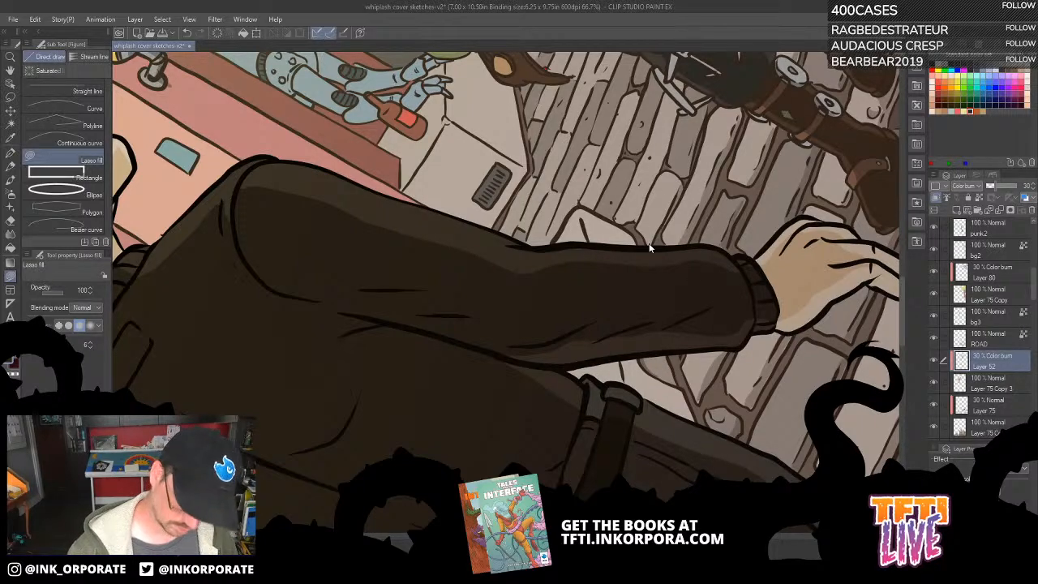
scroll(650, 248, down, 2)
key(asciicircum)
key(asciicircum)
key(asciicircum)
key(asciicircum)
key(asciicircum)
key(asciicircum)
key(asciicircum)
key(asciicircum)
key(asciicircum)
key(asciicircum)
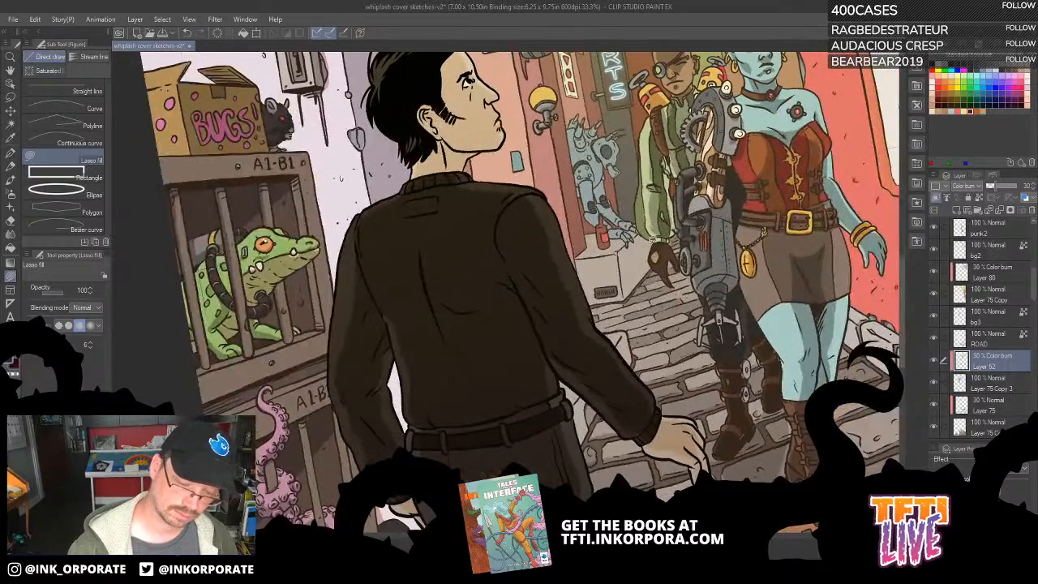
drag(694, 350, 694, 427)
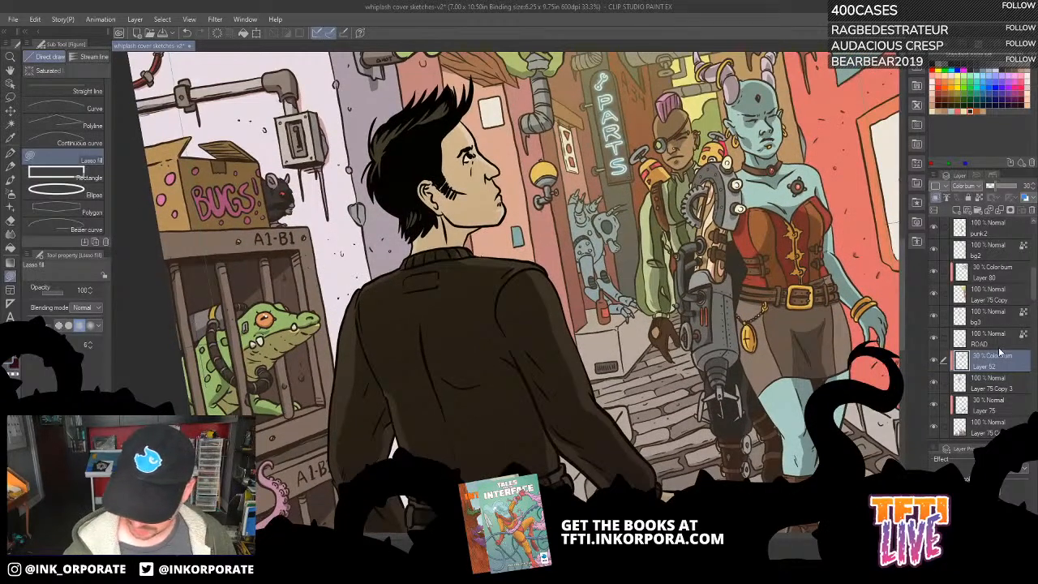
Ink small chips and specks on the pink walls behind the man with a size 2.00 G-pen on the bg3 layer.
click(933, 317)
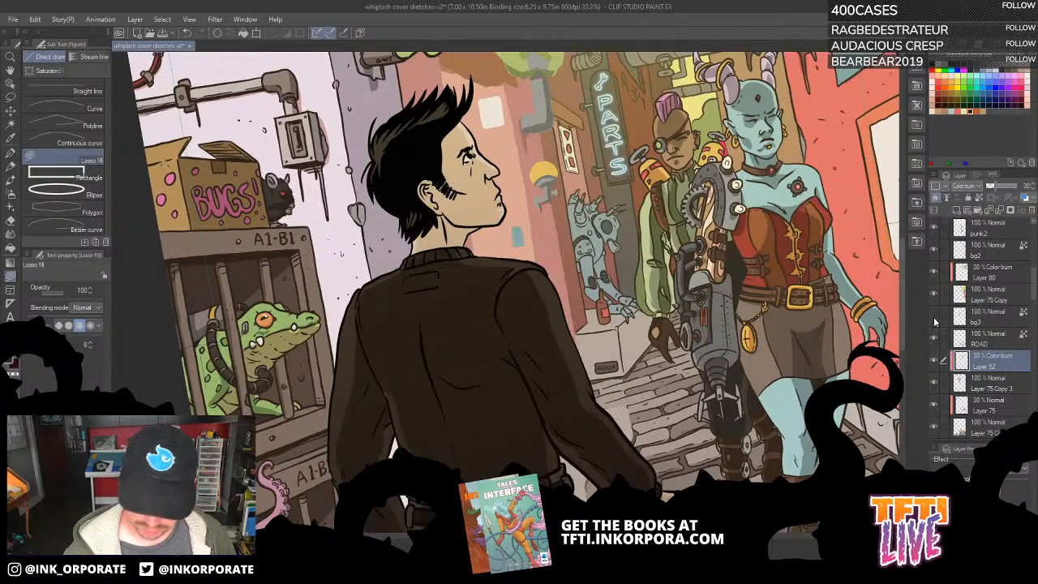
click(934, 317)
click(994, 317)
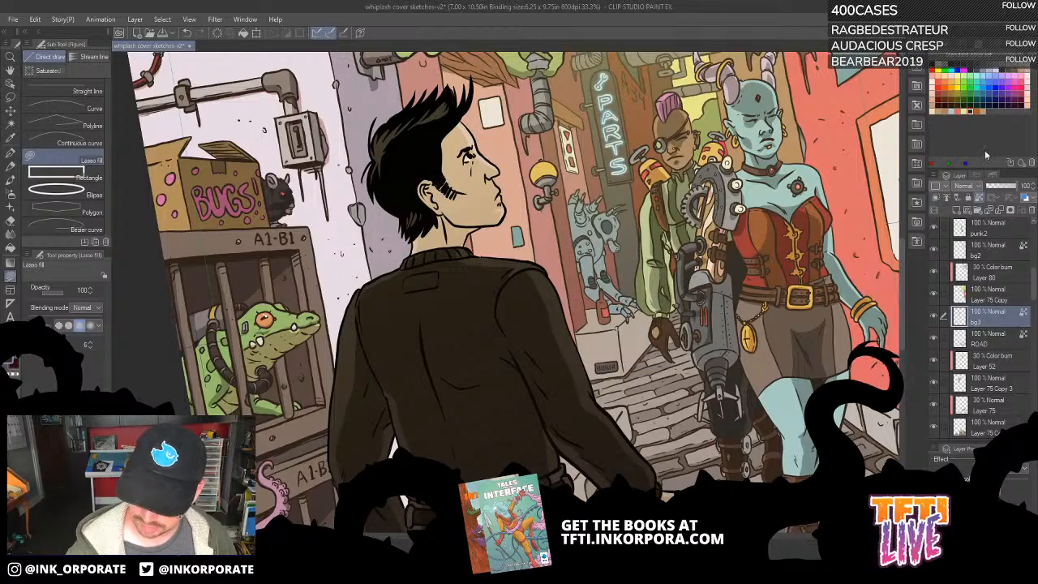
click(955, 52)
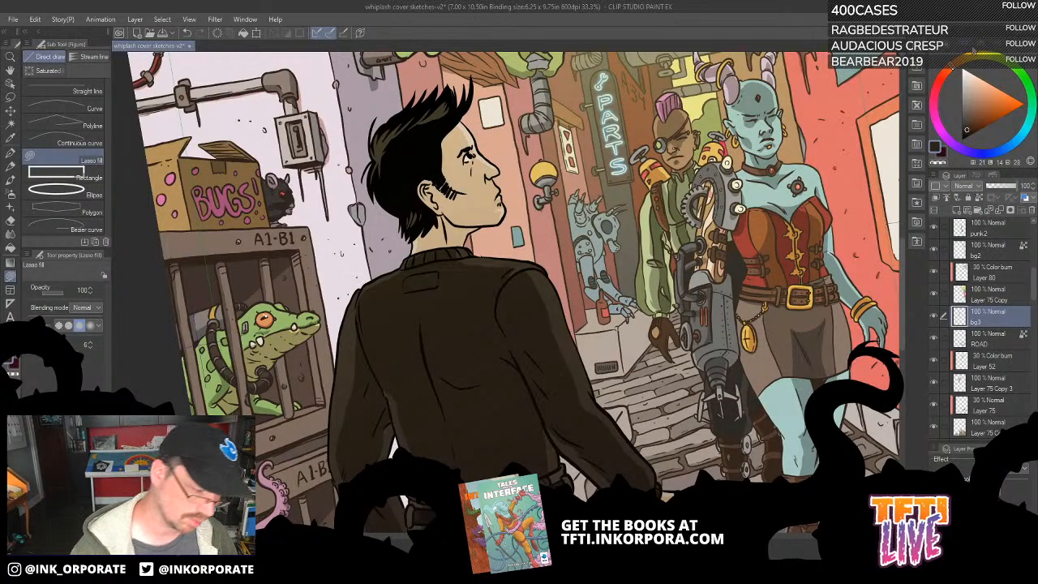
click(14, 153)
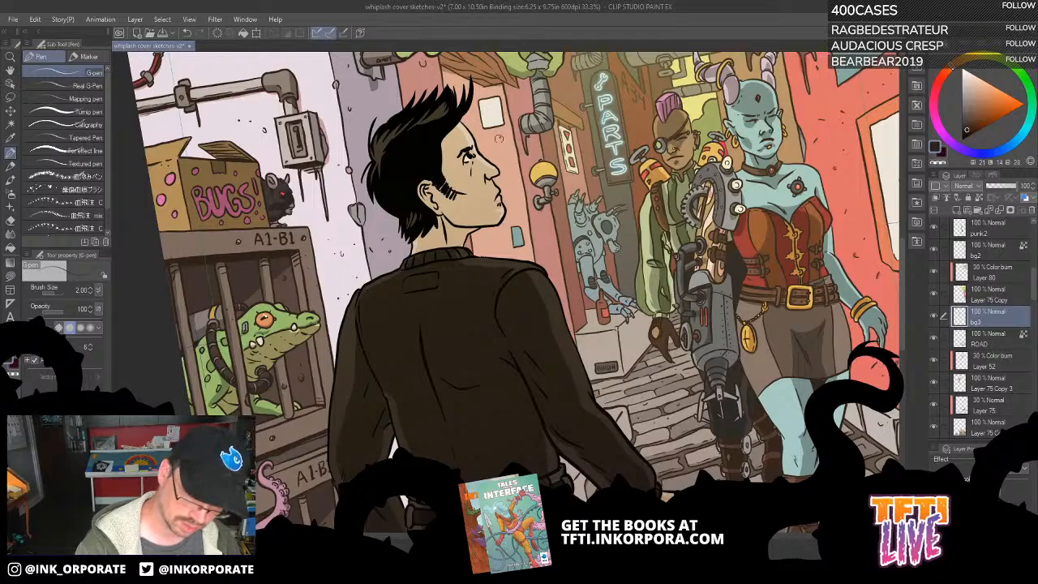
scroll(555, 250, up, 2)
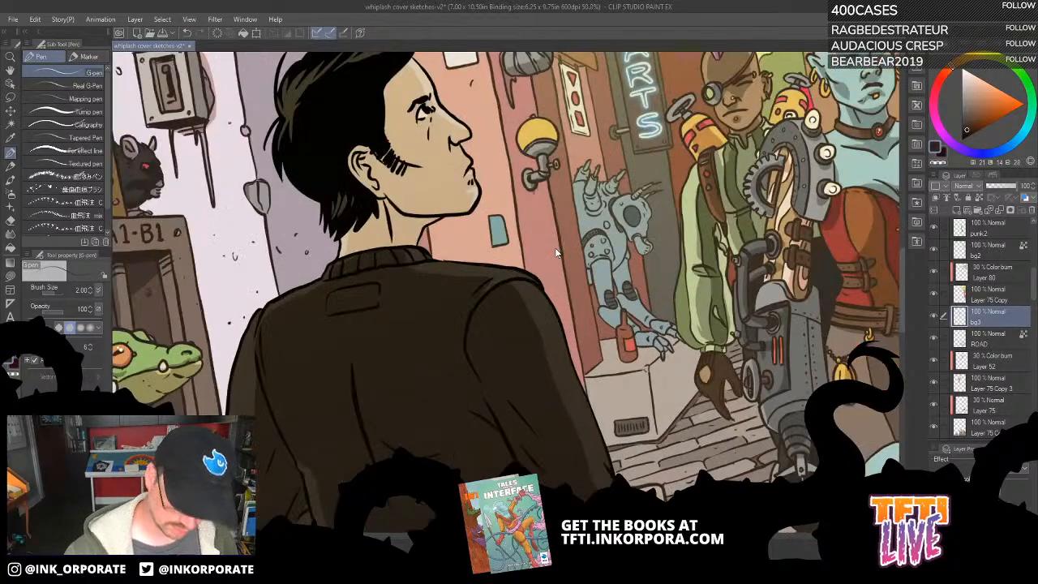
drag(555, 249, 636, 232)
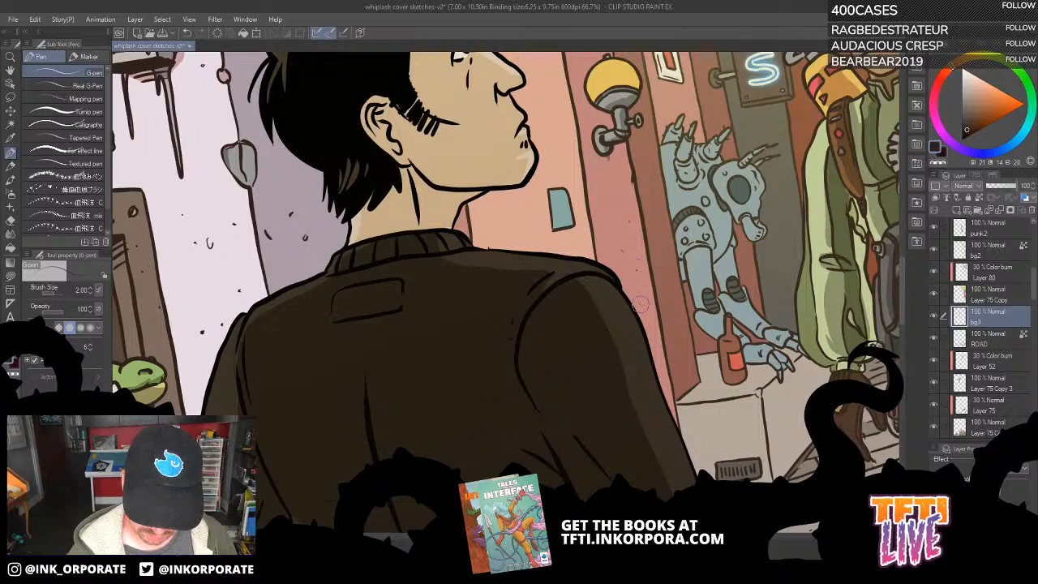
drag(588, 242, 625, 304)
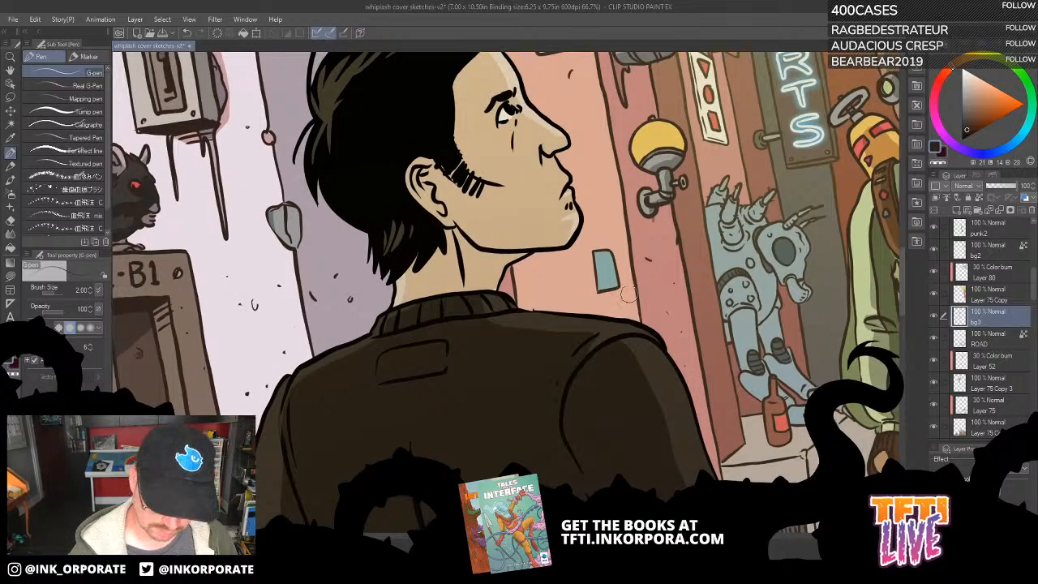
drag(598, 226, 634, 416)
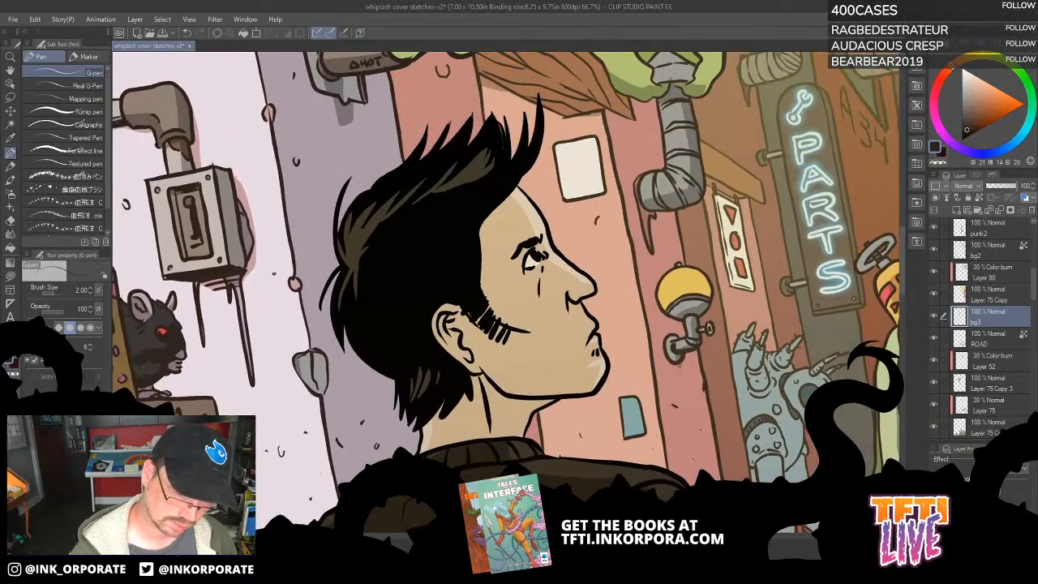
Examine the pink alley walls, exhaust pipes, wall lamp and background figures for spots that still need detail or shading.
drag(431, 115, 400, 291)
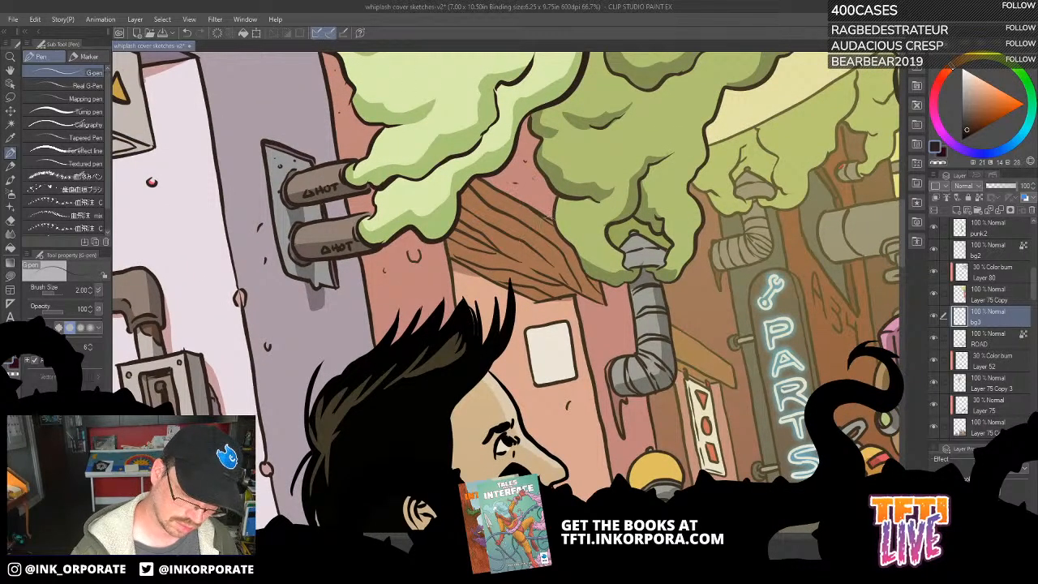
drag(468, 277, 491, 251)
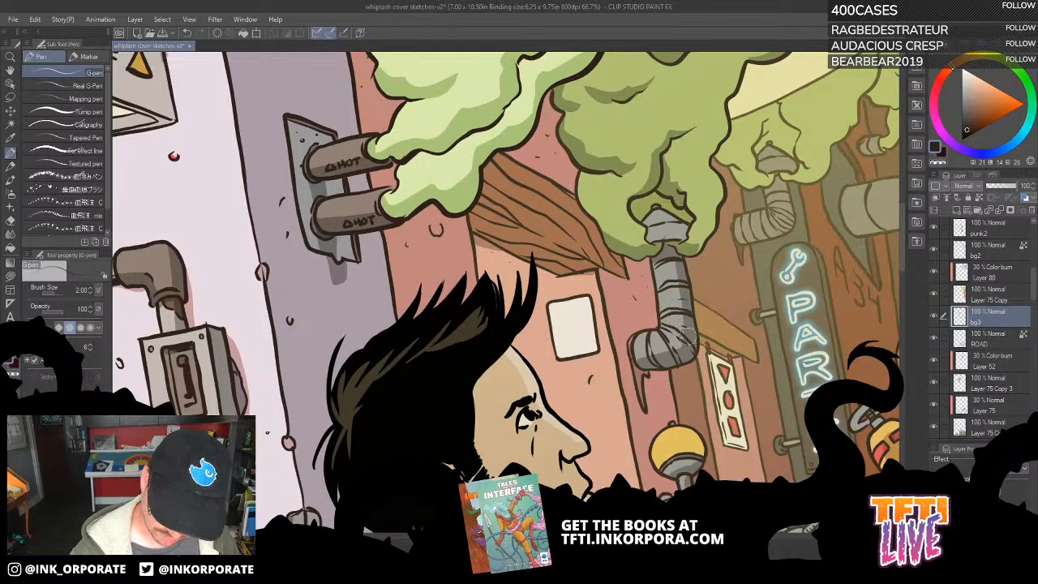
scroll(689, 330, down, 2)
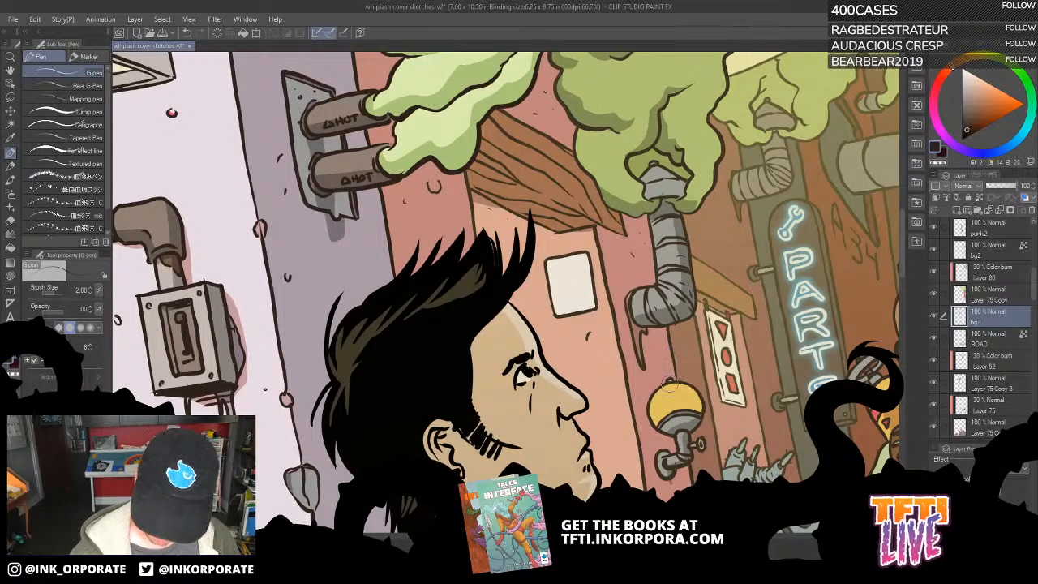
scroll(725, 447, down, 6)
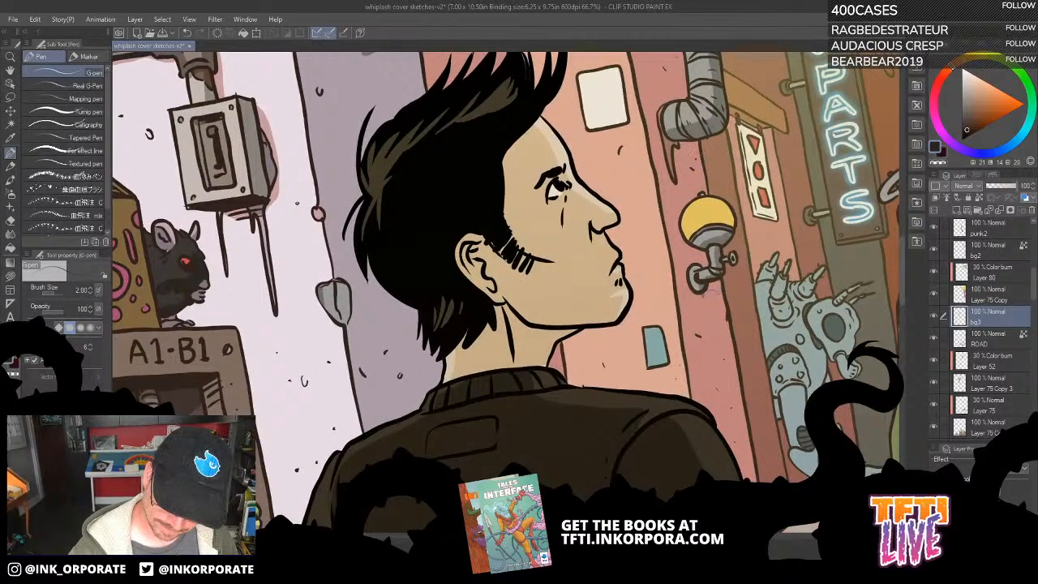
scroll(746, 427, down, 3)
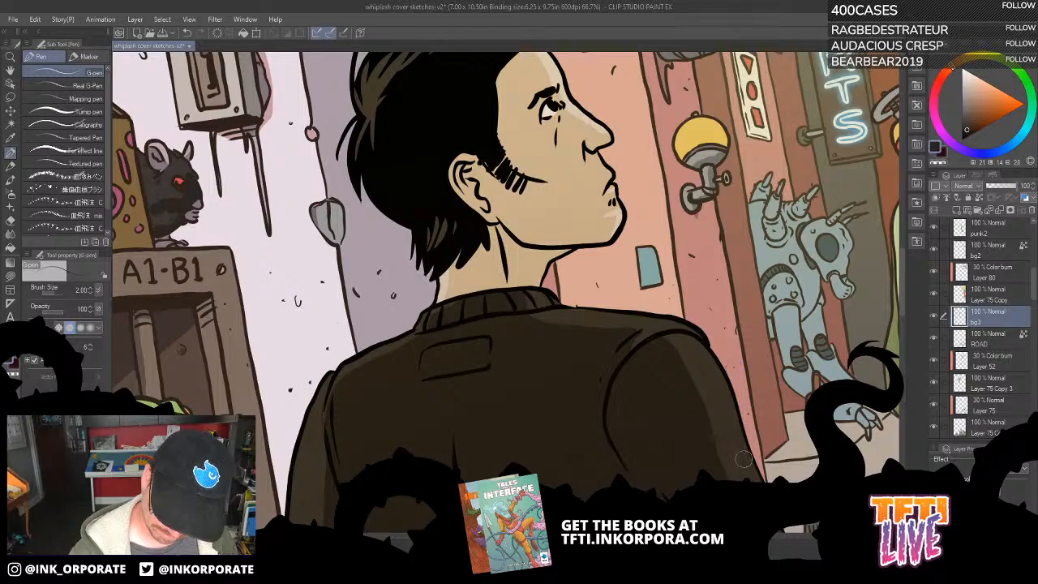
scroll(737, 477, down, 2)
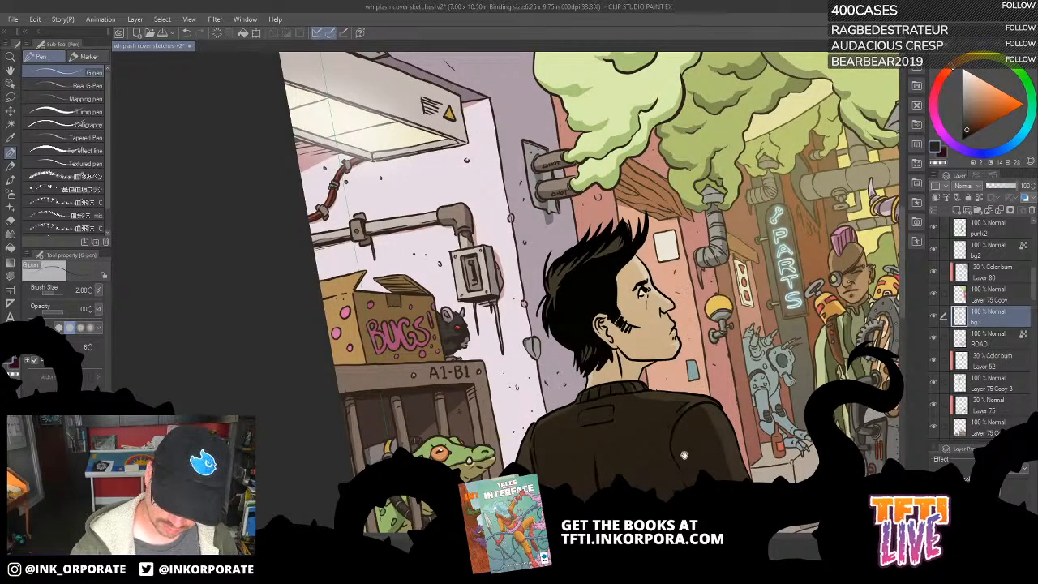
drag(695, 455, 560, 404)
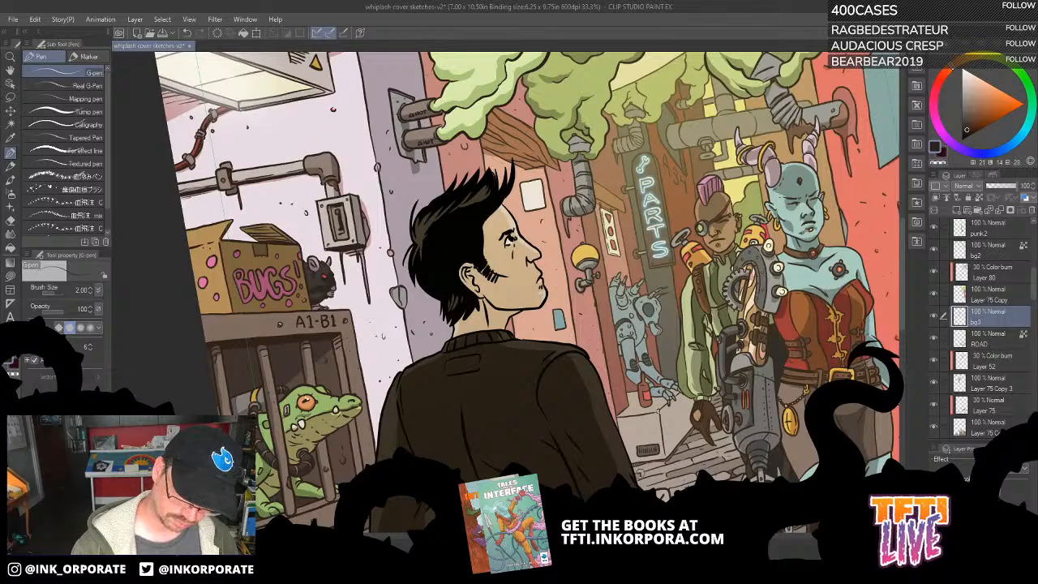
scroll(732, 377, up, 2)
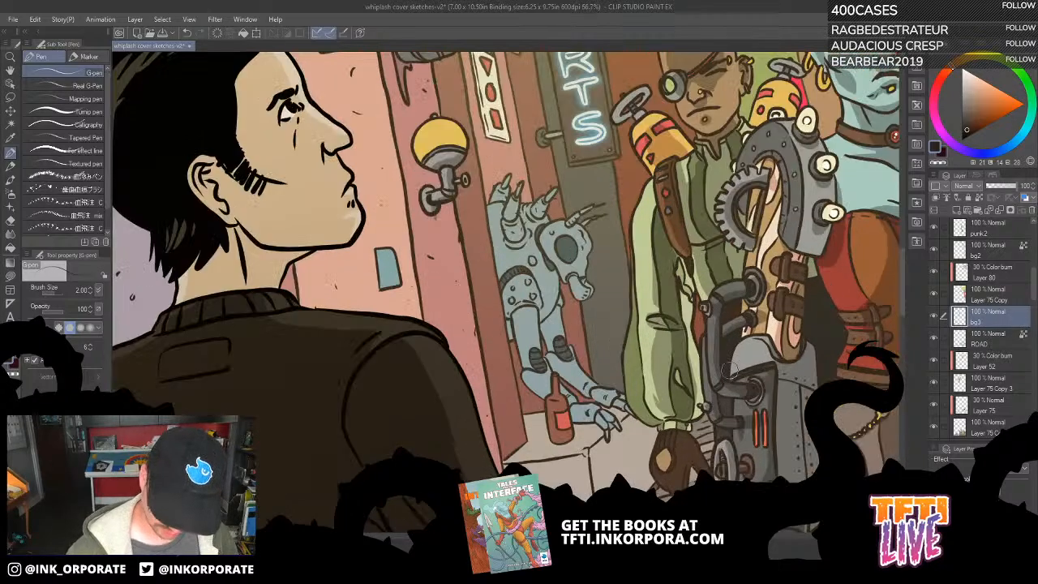
scroll(679, 466, up, 1)
scroll(679, 466, up, 1)
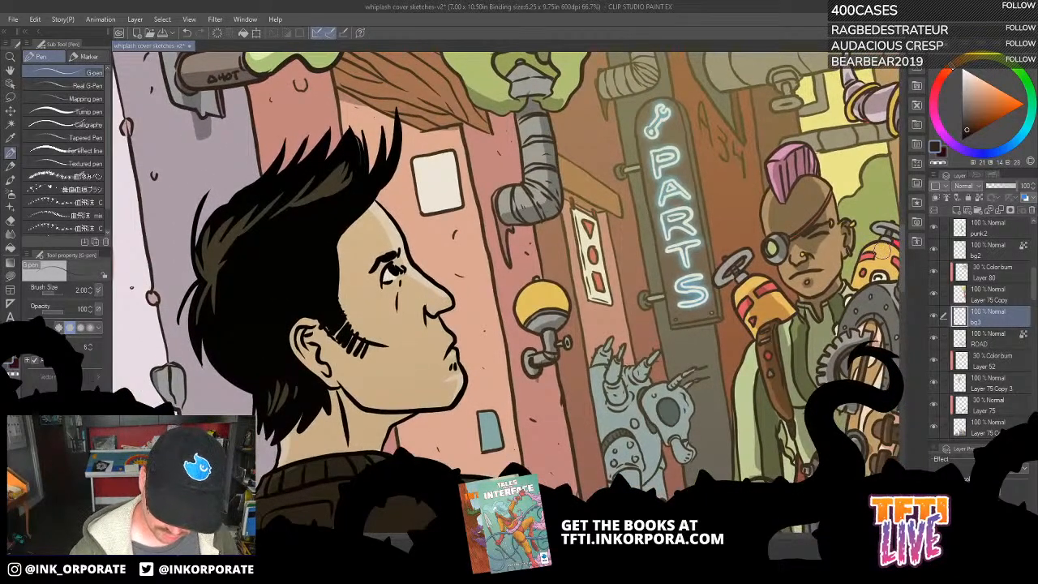
Select Layer 52 and choose a shading color from the saved color swatches.
click(1000, 386)
alt+click(555, 172)
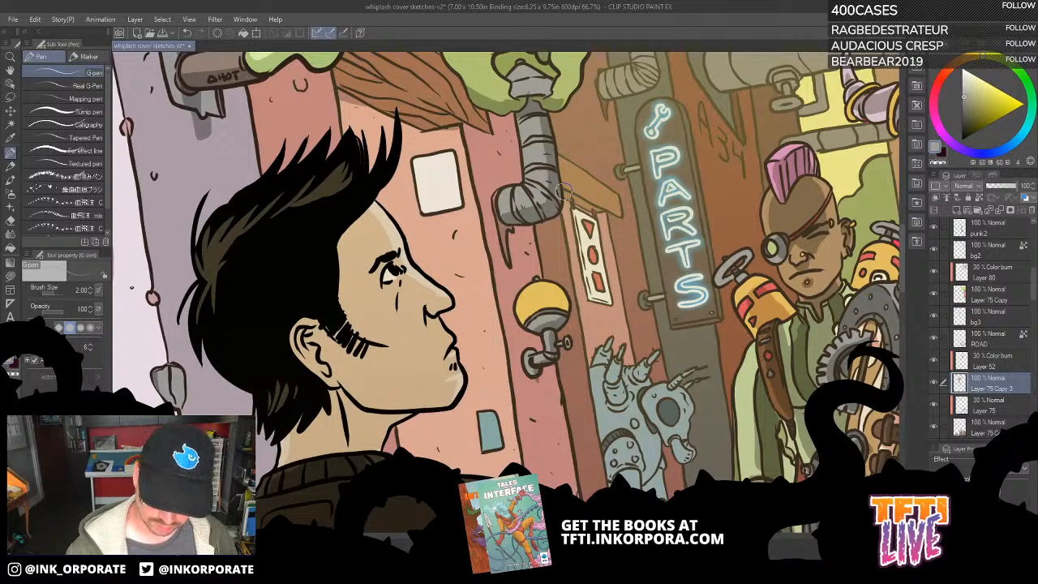
click(981, 361)
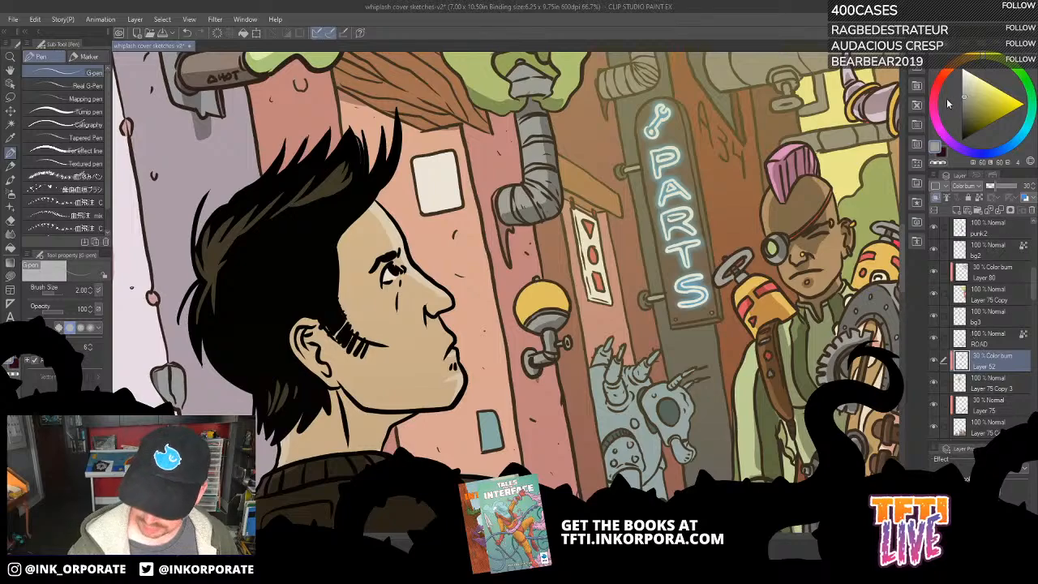
click(984, 51)
click(971, 111)
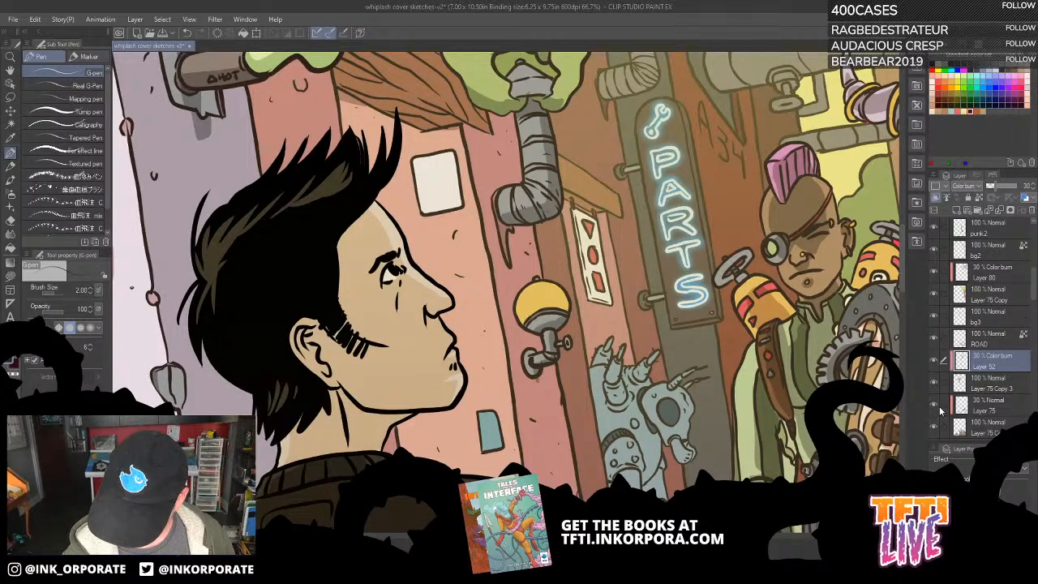
Toggle the visibility of the bg3 and Layer 75 Copy 3 layers to check which artwork each one holds.
drag(1033, 308, 1036, 319)
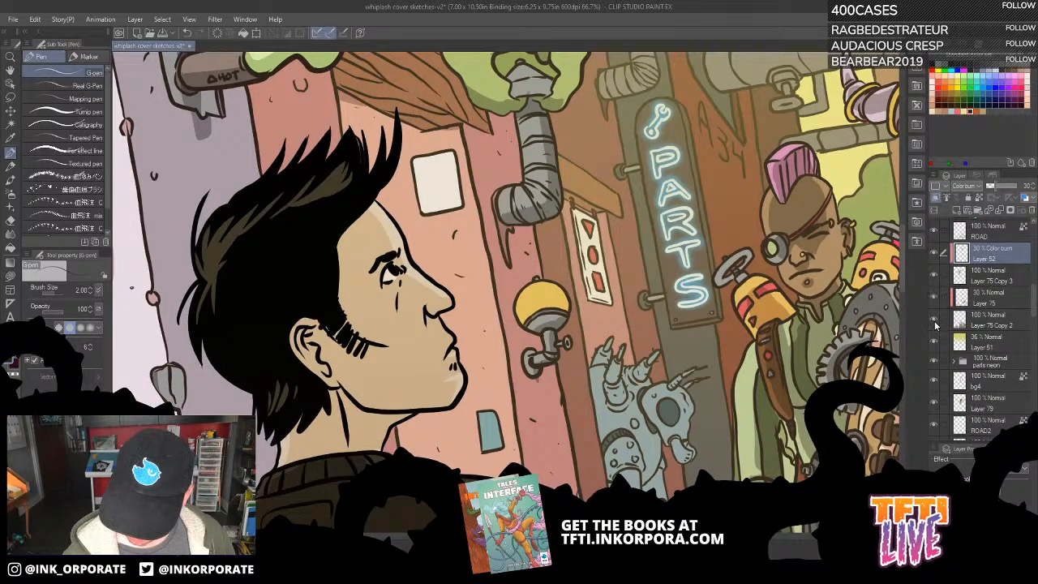
drag(1034, 309, 1034, 297)
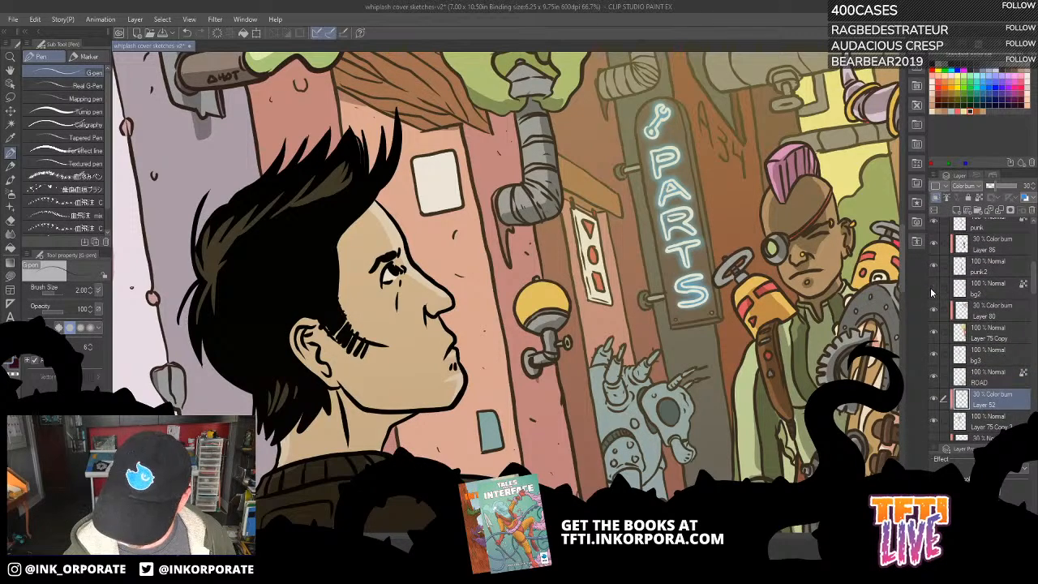
click(935, 356)
click(935, 356)
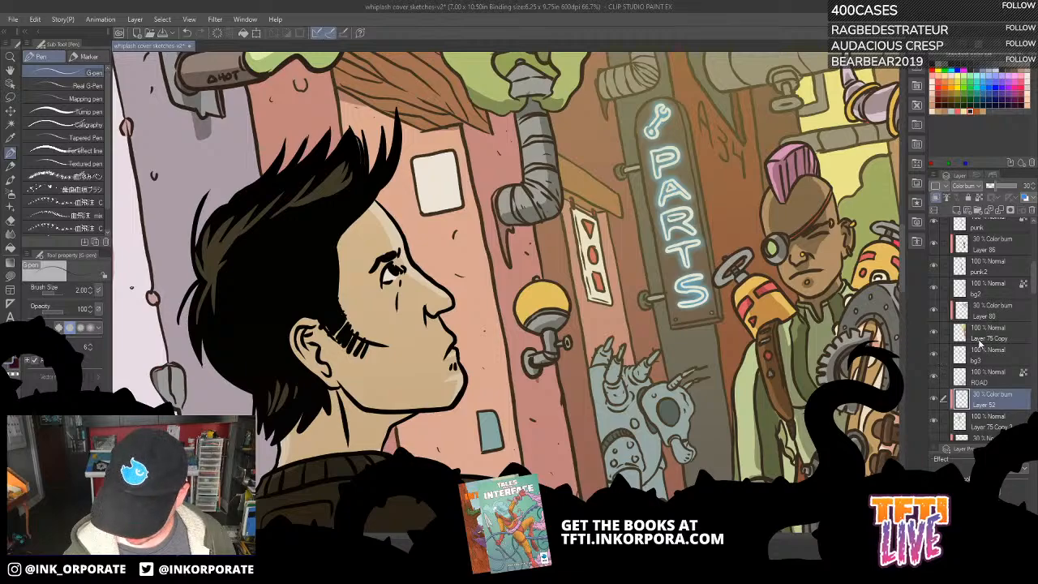
drag(1035, 285, 1034, 290)
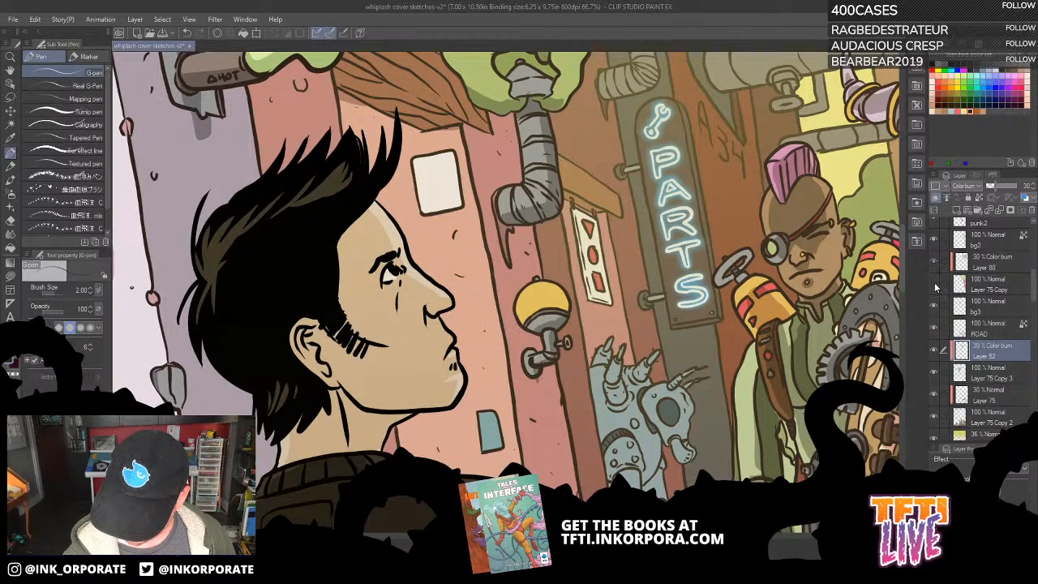
click(935, 374)
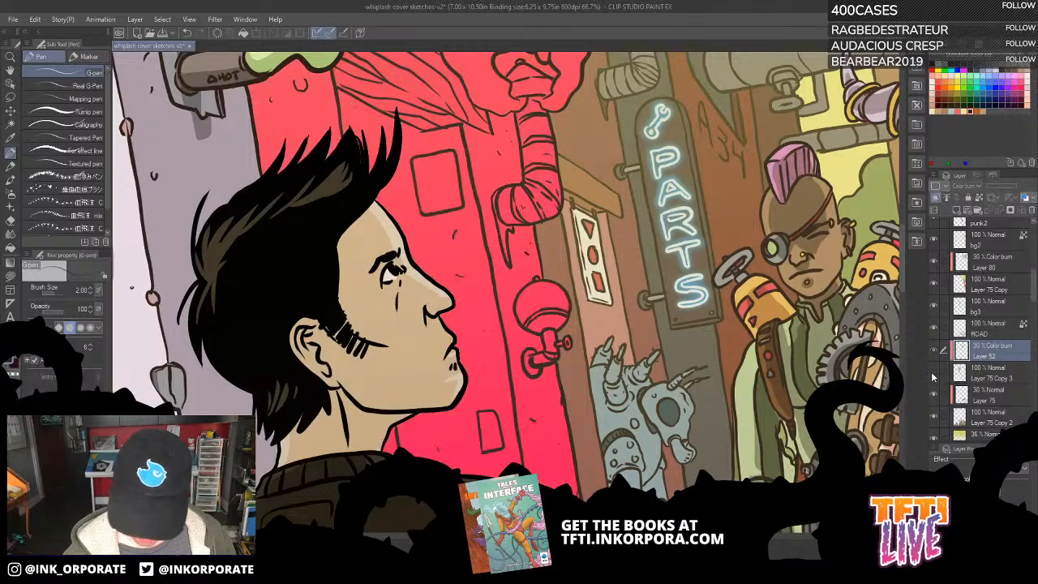
click(935, 374)
Try a pen stroke on Layer 52 over the bent exhaust pipe above the wall lamp.
click(990, 375)
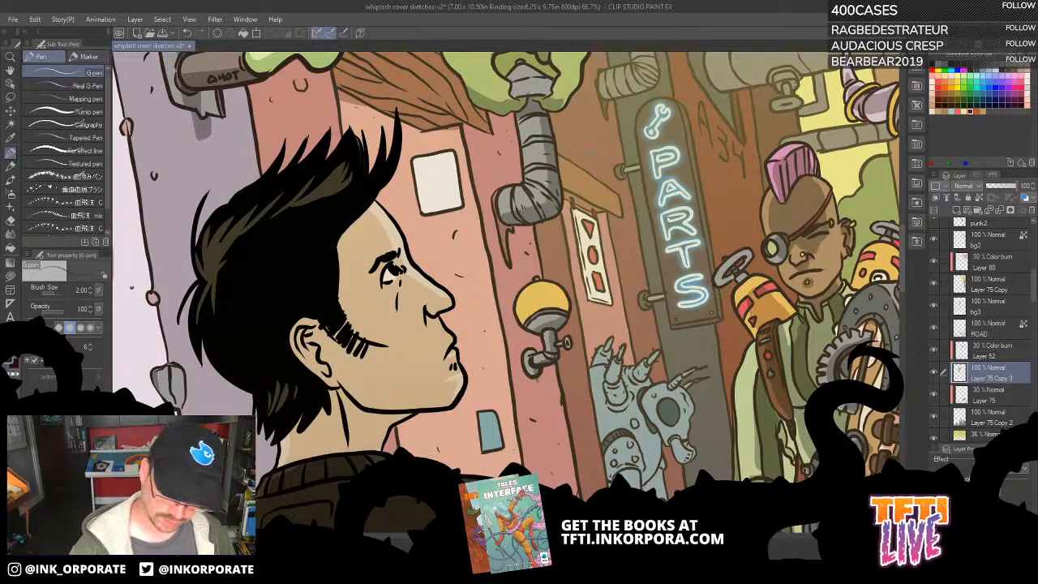
click(985, 351)
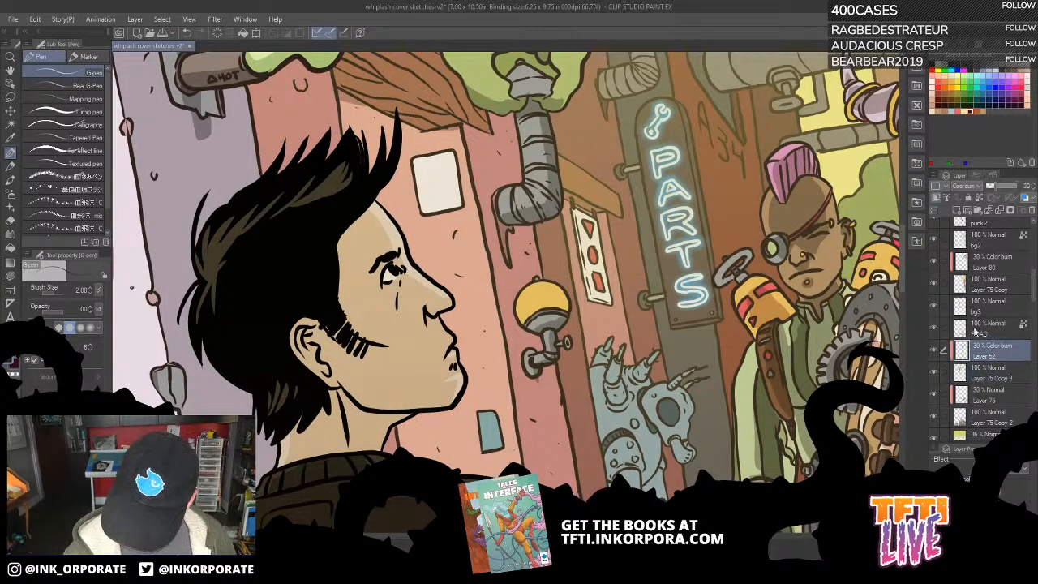
drag(533, 205, 541, 151)
key(ctrl+z)
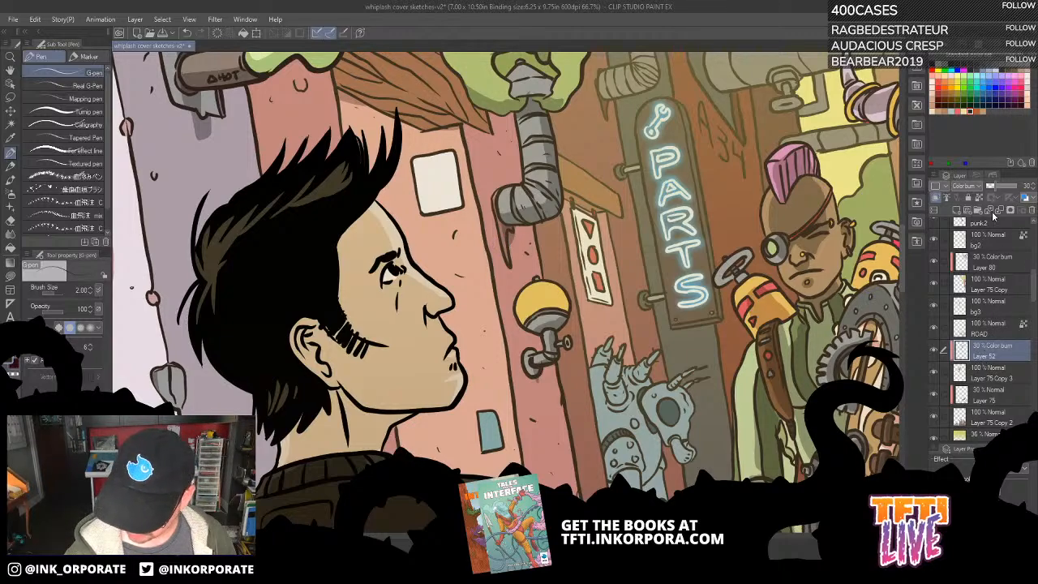
Add a new layer above Layer 52 and mix a pale cream drawing color from the wall lamp's yellow.
click(961, 209)
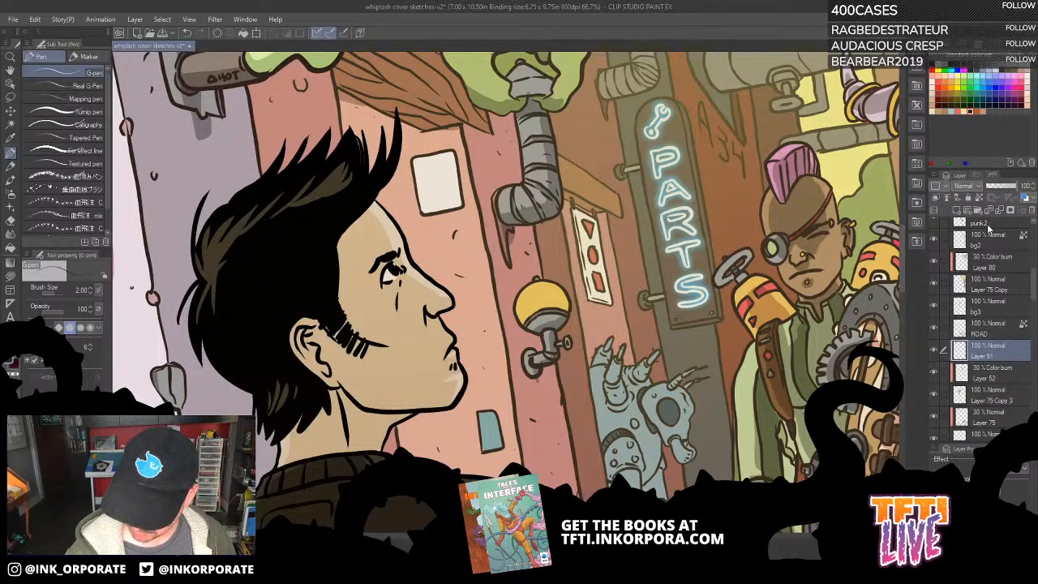
alt+click(549, 289)
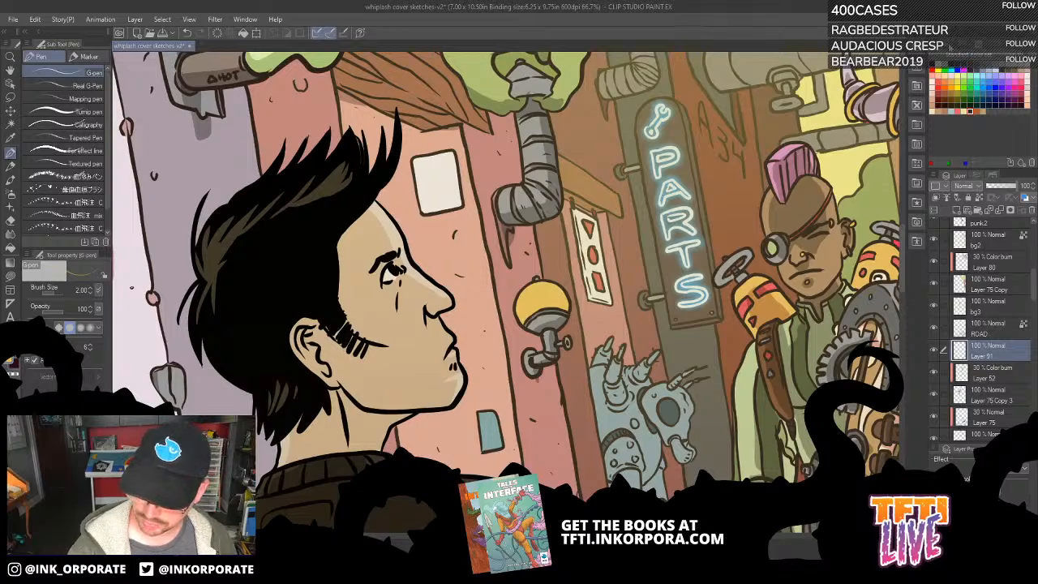
click(951, 51)
drag(984, 79, 964, 82)
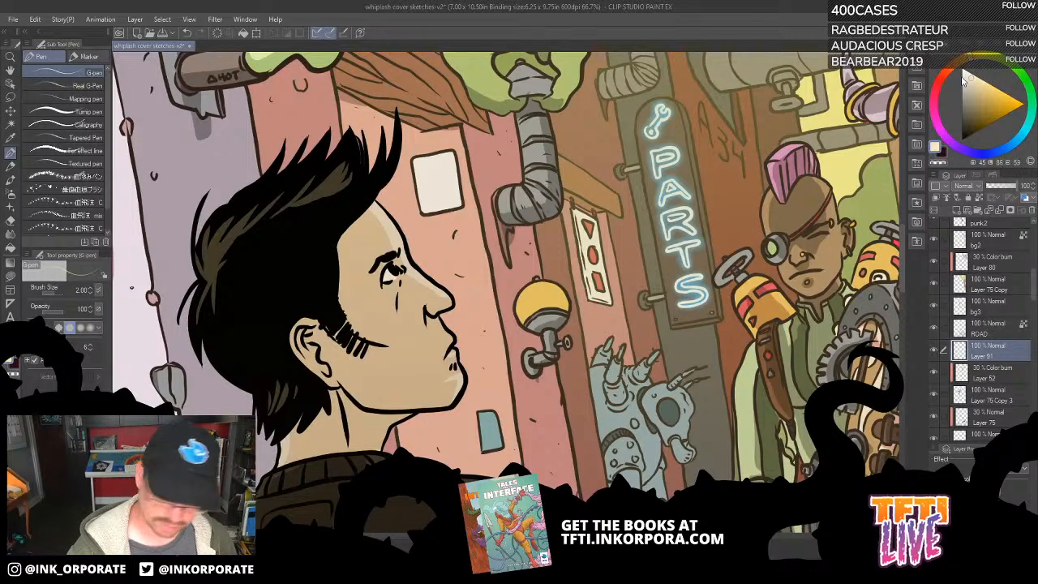
Airbrush a pale glow around the wall lamp with the Highlight brush at size 20.00 and move its layer above bg3.
click(11, 193)
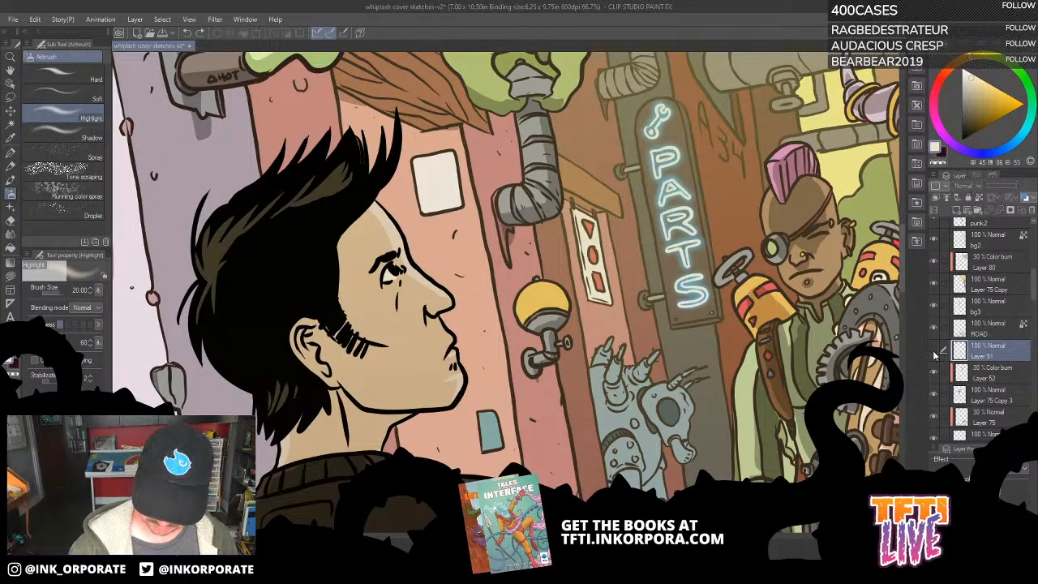
drag(971, 74, 966, 75)
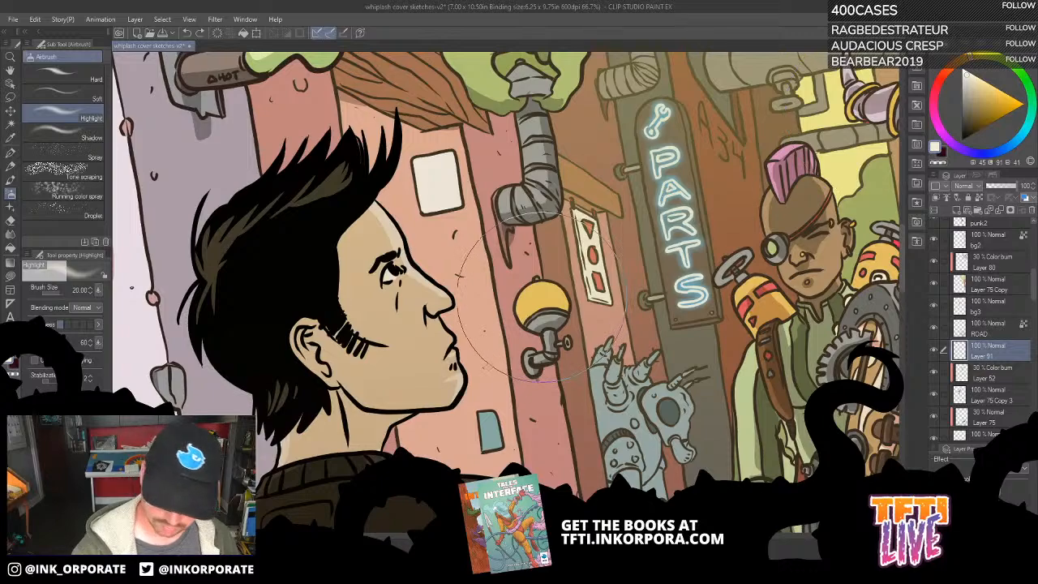
mouse_move(541, 298)
mouse_down()
mouse_move(576, 253)
mouse_move(541, 302)
mouse_up()
drag(1005, 356, 1001, 315)
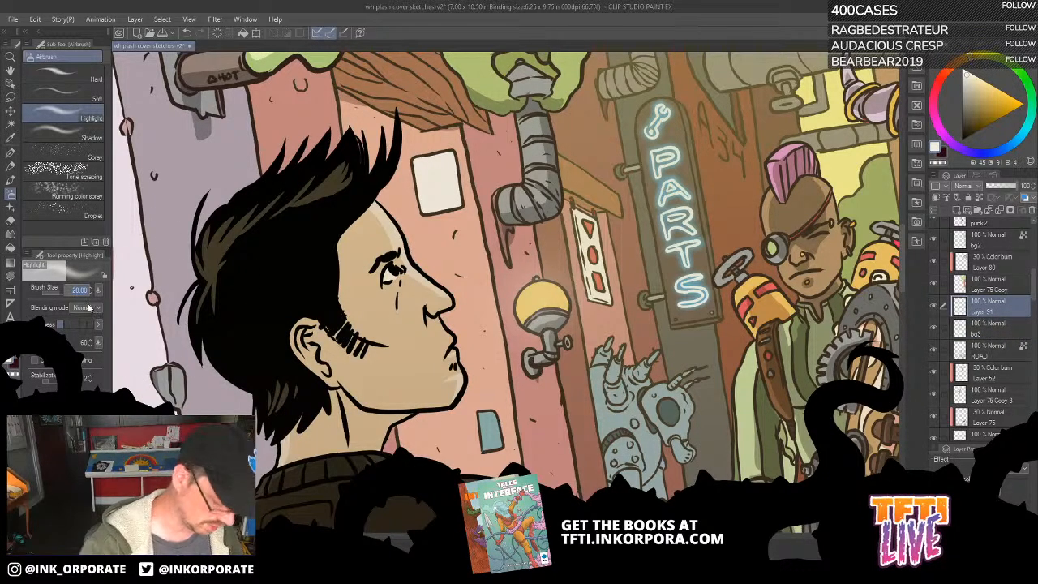
Brighten the lamp's yellow globe with white Highlight airbrush at size 5.00.
text(5)
key(Return)
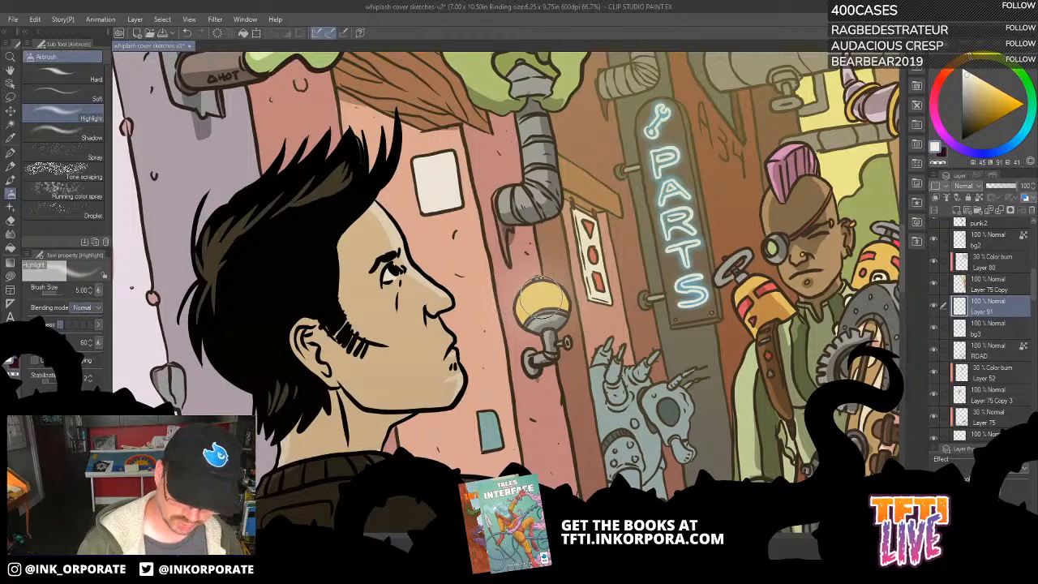
click(963, 68)
mouse_move(553, 287)
mouse_down()
mouse_move(530, 323)
mouse_move(551, 295)
mouse_up()
scroll(545, 292, down, 2)
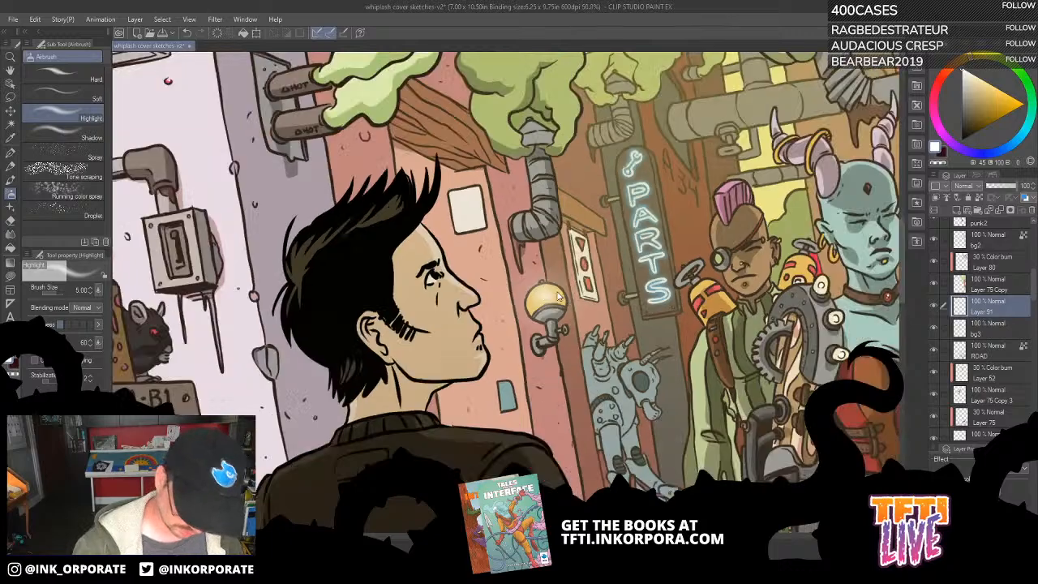
Set the lamp glow layer's opacity to 91% and compare the cover with the glow hidden and shown.
click(1004, 191)
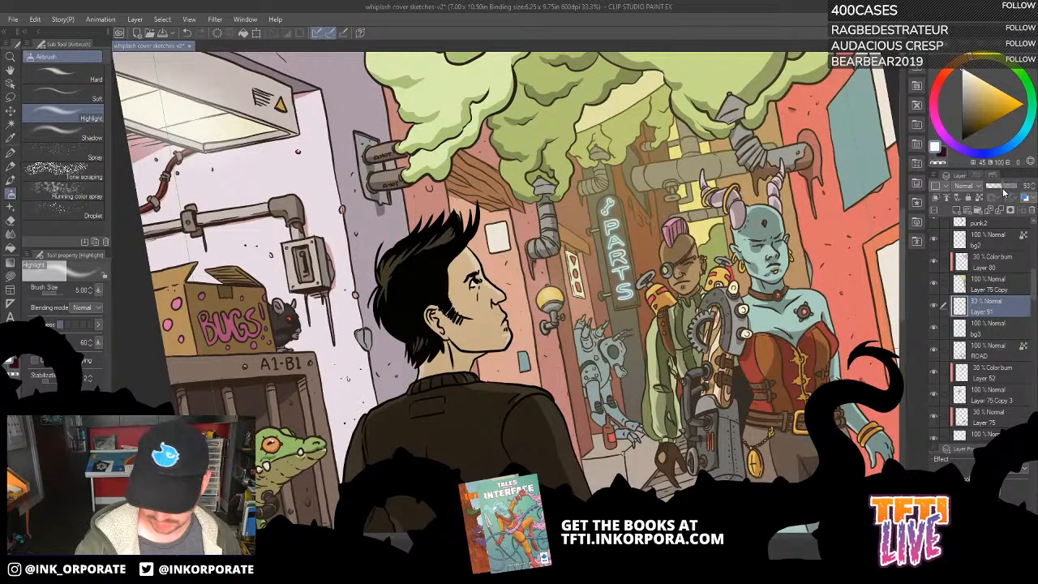
drag(1008, 191, 1016, 193)
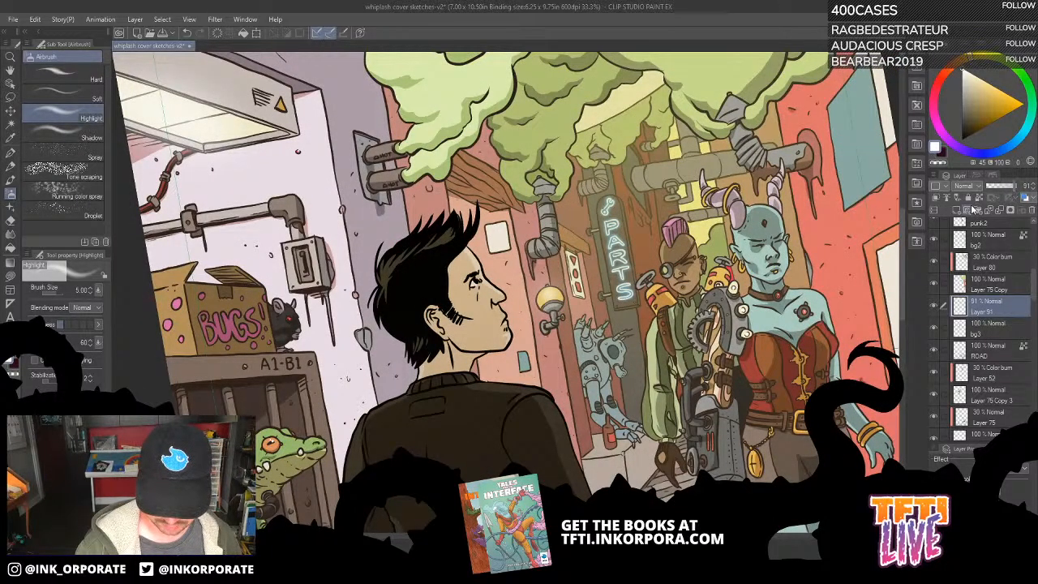
drag(424, 499, 250, 371)
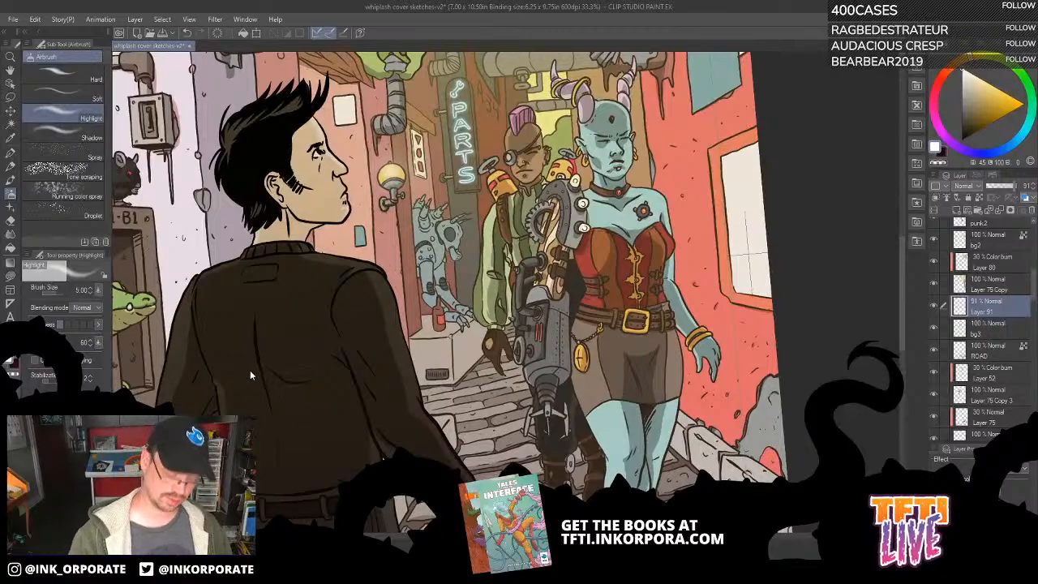
scroll(250, 370, down, 1)
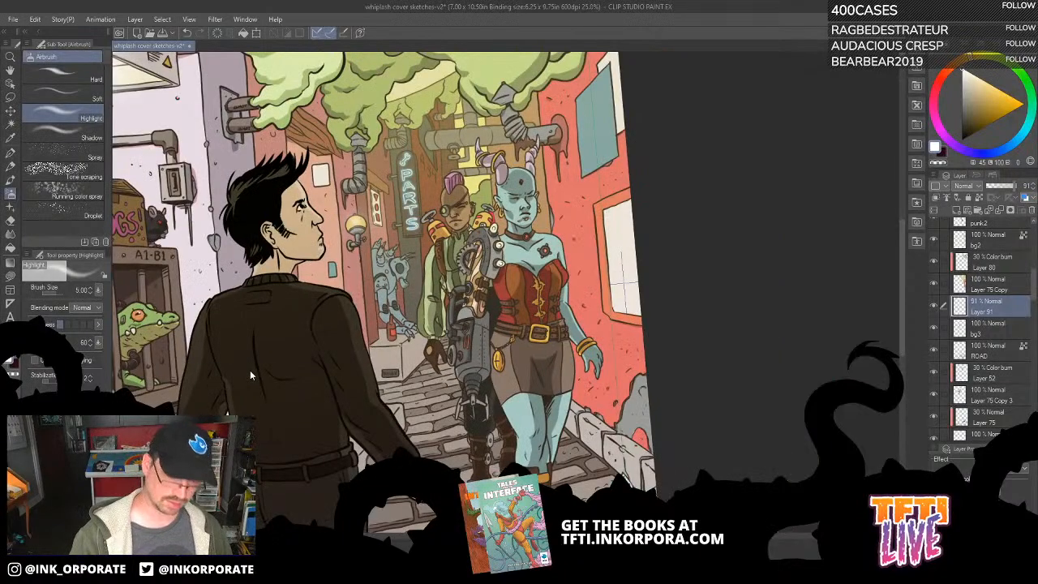
click(934, 307)
click(935, 309)
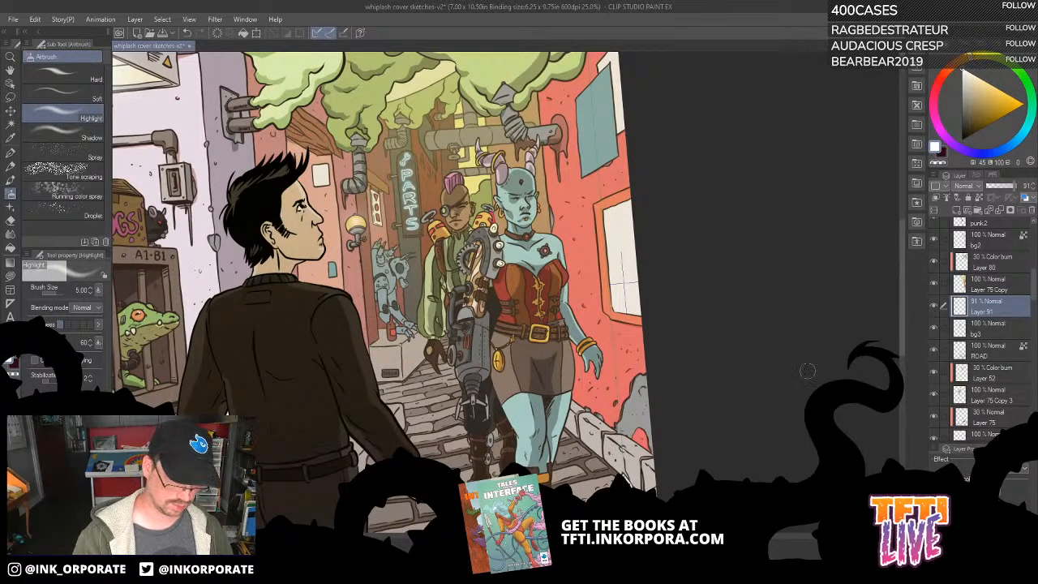
drag(583, 345, 771, 350)
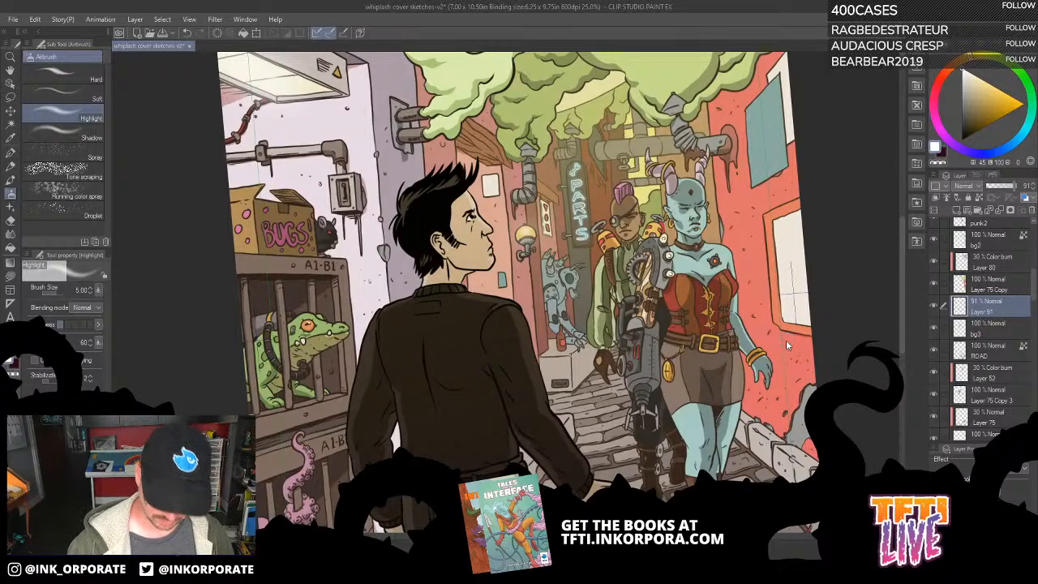
scroll(786, 345, up, 1)
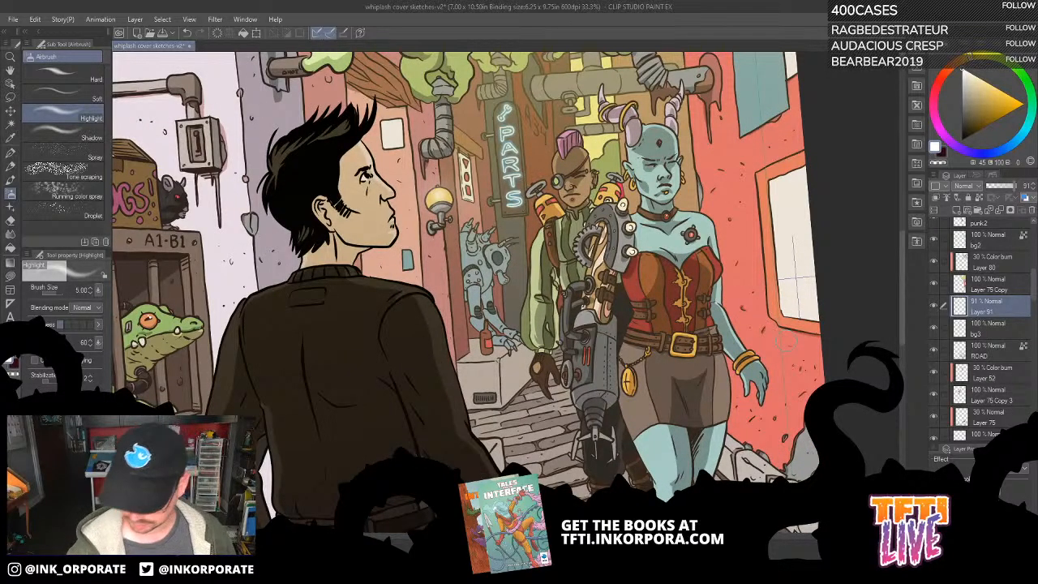
Select the ROAD layer and set up the G-pen with a dark color from the color set.
drag(683, 383, 748, 302)
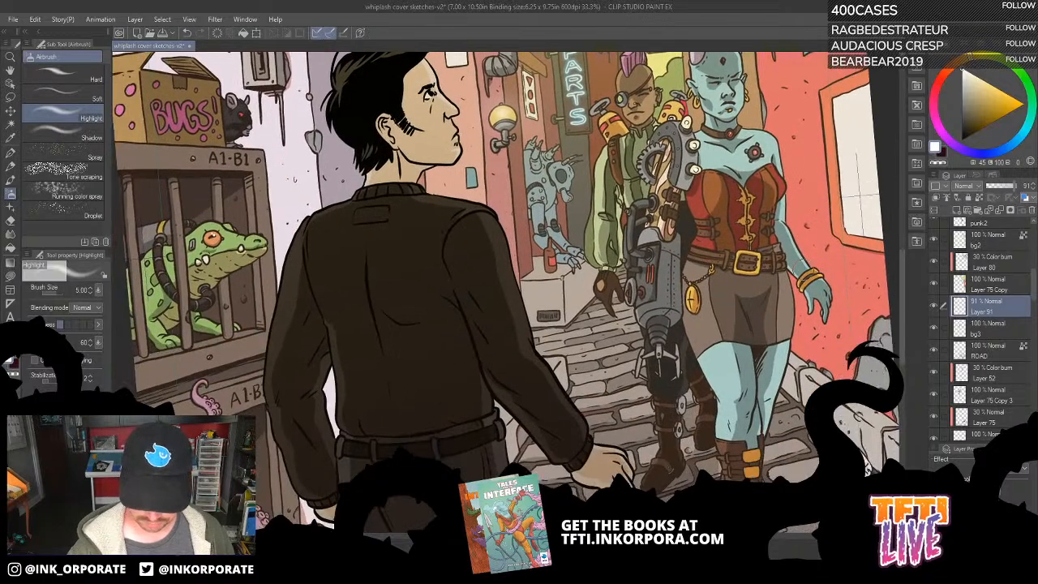
click(934, 329)
click(1002, 330)
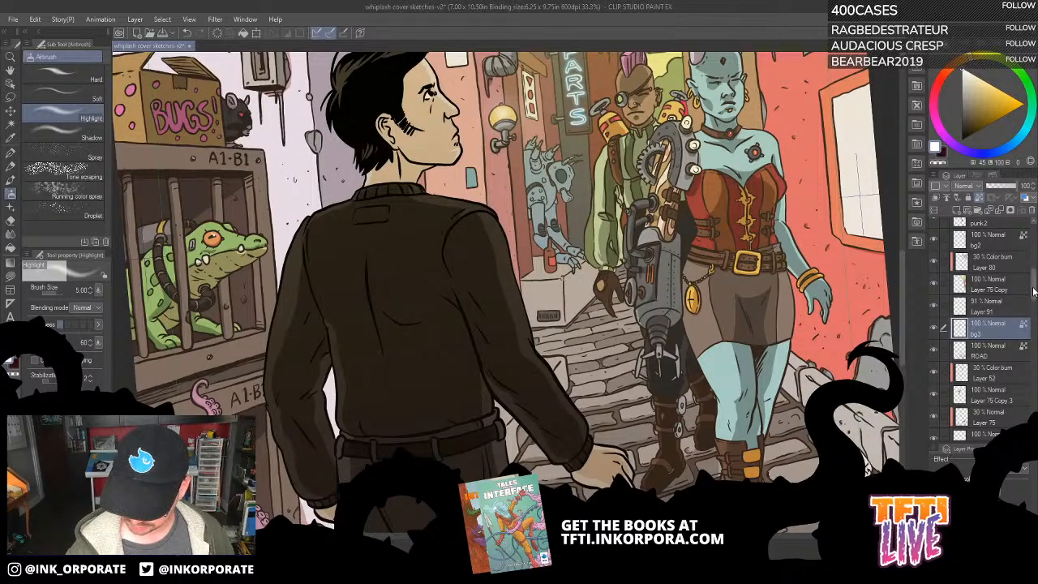
scroll(950, 341, down, 2)
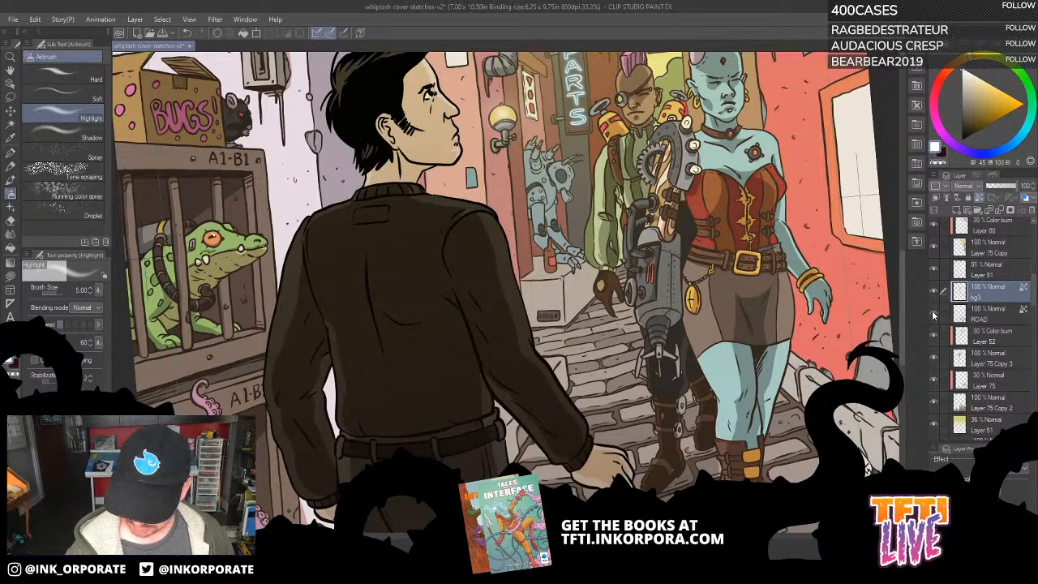
click(988, 322)
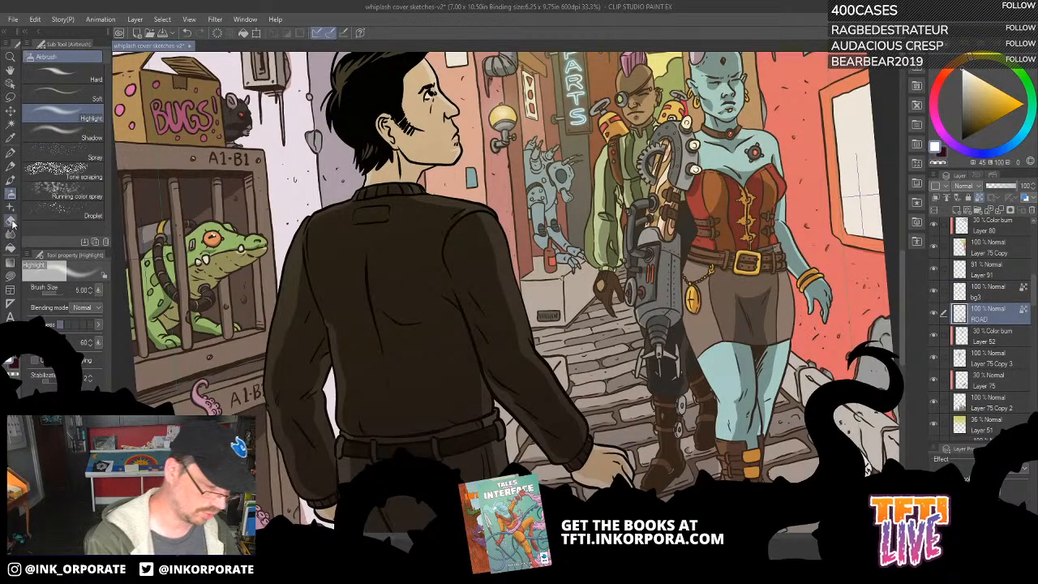
click(16, 159)
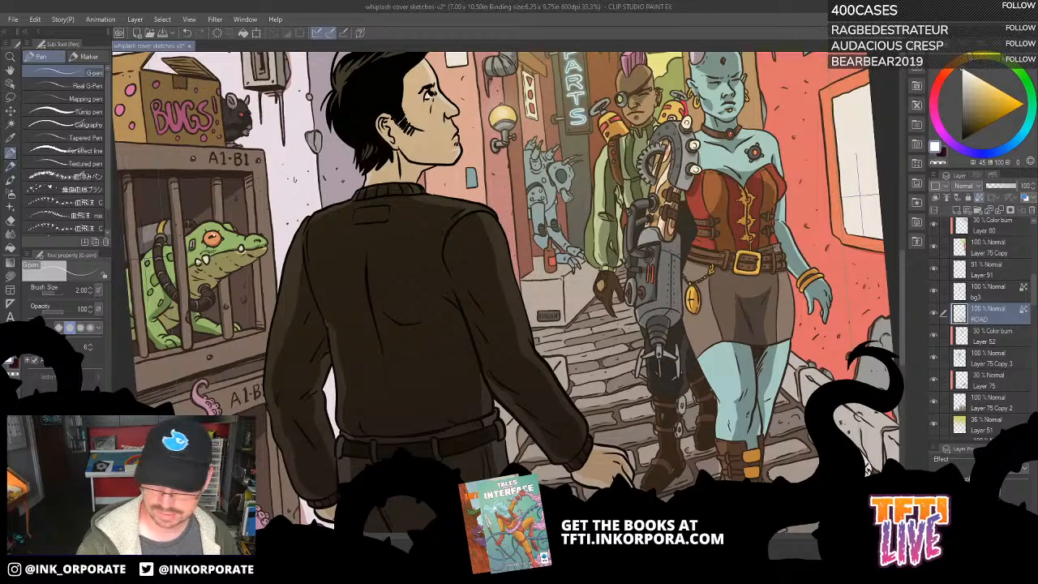
click(986, 49)
click(971, 110)
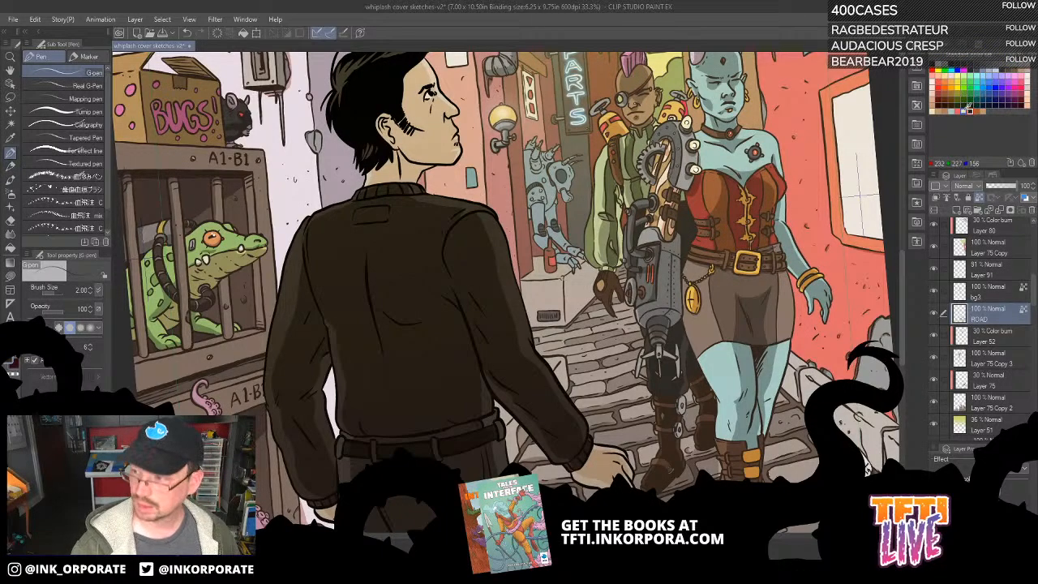
Examine the alley's cobblestones by hiding and showing the ROAD layer.
key(minus)
key(minus)
key(minus)
key(minus)
key(minus)
key(minus)
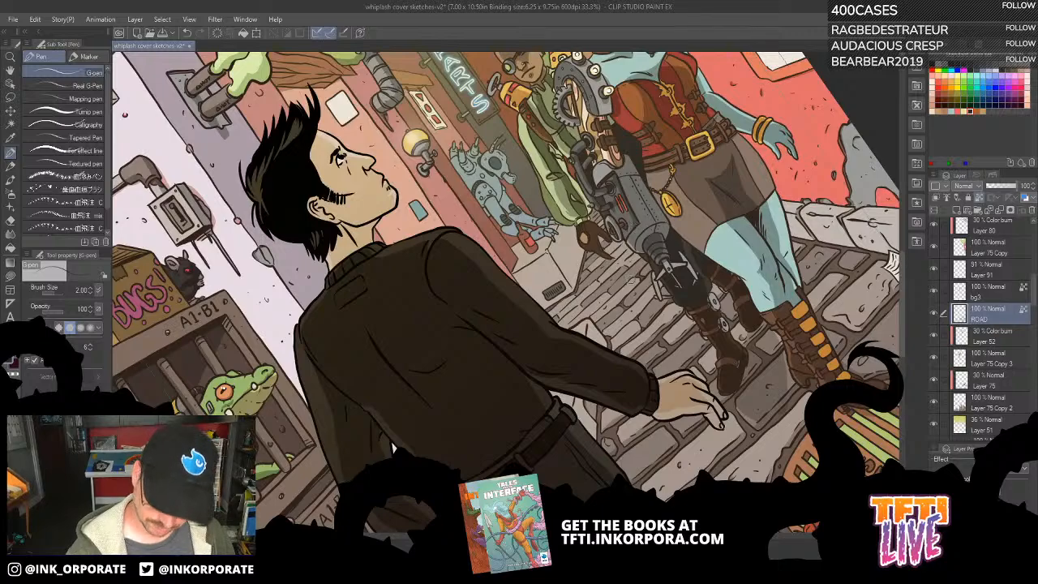
click(934, 314)
click(934, 314)
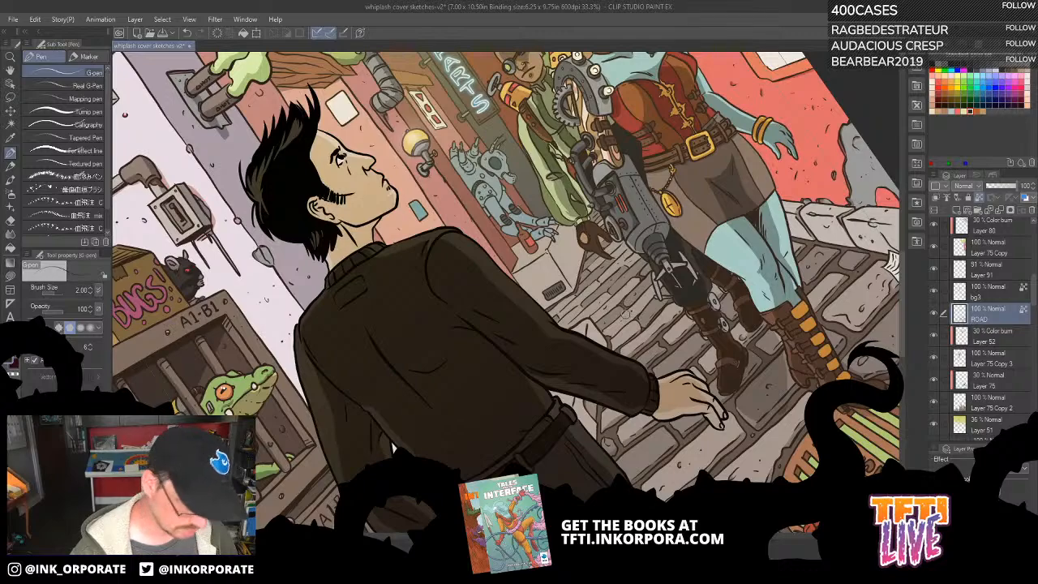
click(987, 341)
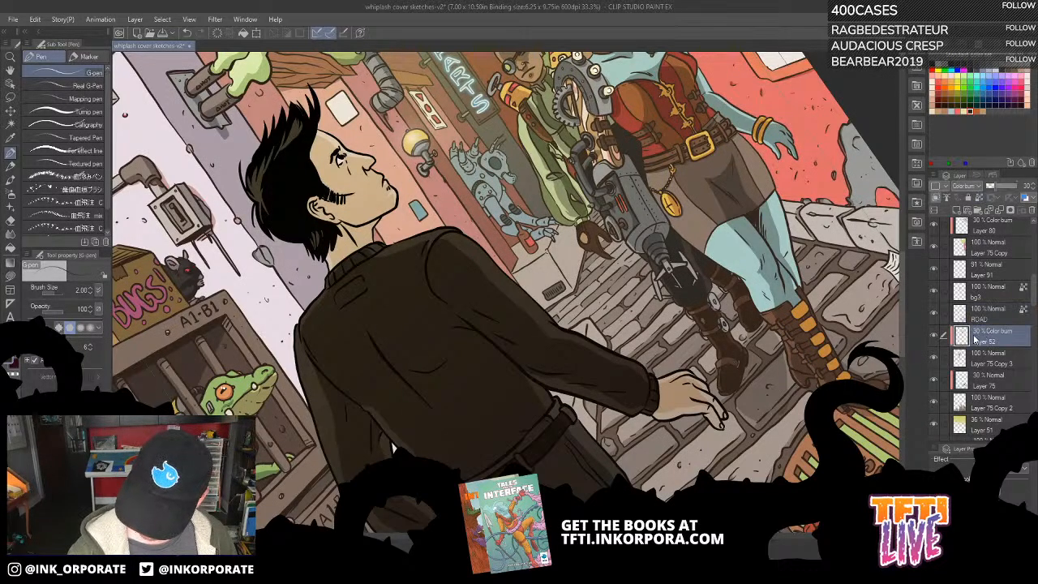
key(ctrl+plus)
key(ctrl+plus)
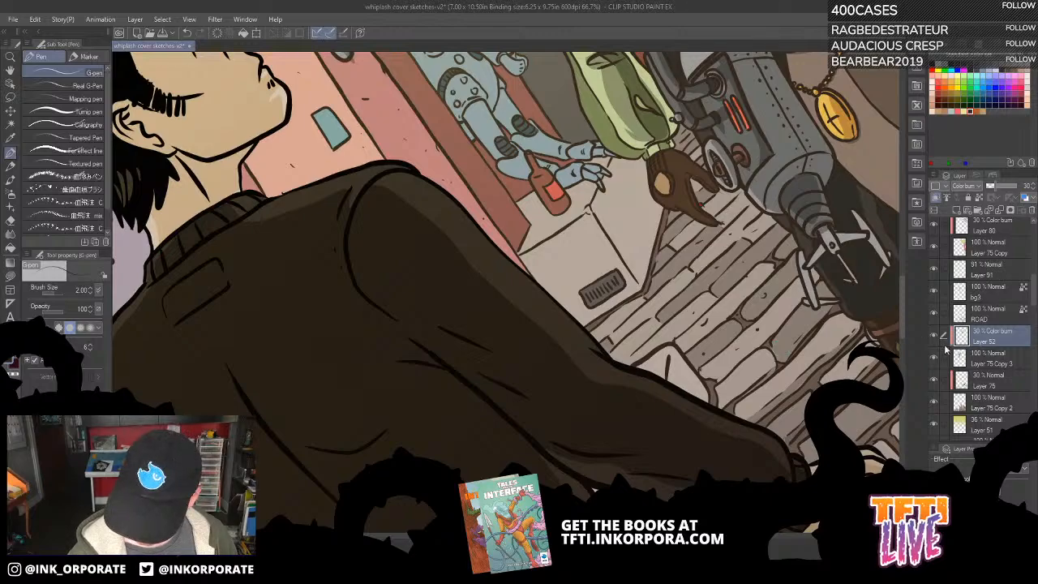
click(934, 314)
click(934, 314)
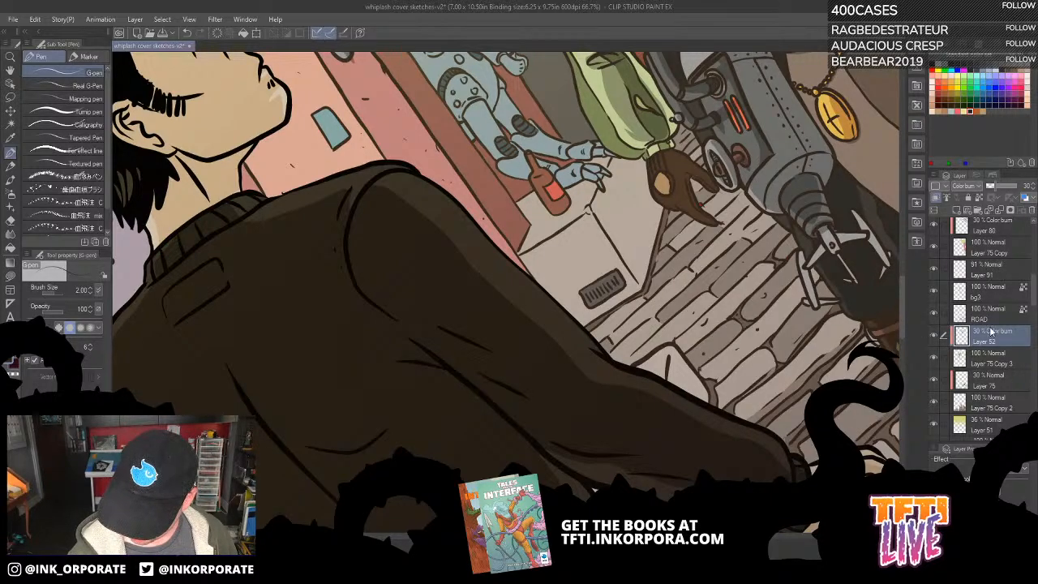
Check what Layer 75 Copy 3, Layer 75 and Layer 75 Copy 2 contain by hiding and showing each.
click(937, 358)
click(937, 358)
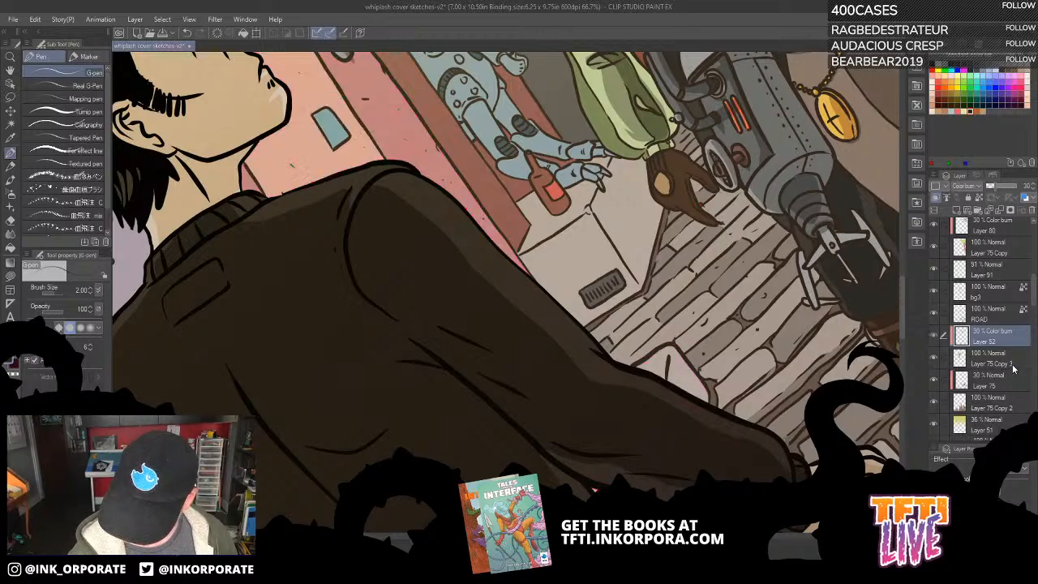
click(936, 358)
click(937, 358)
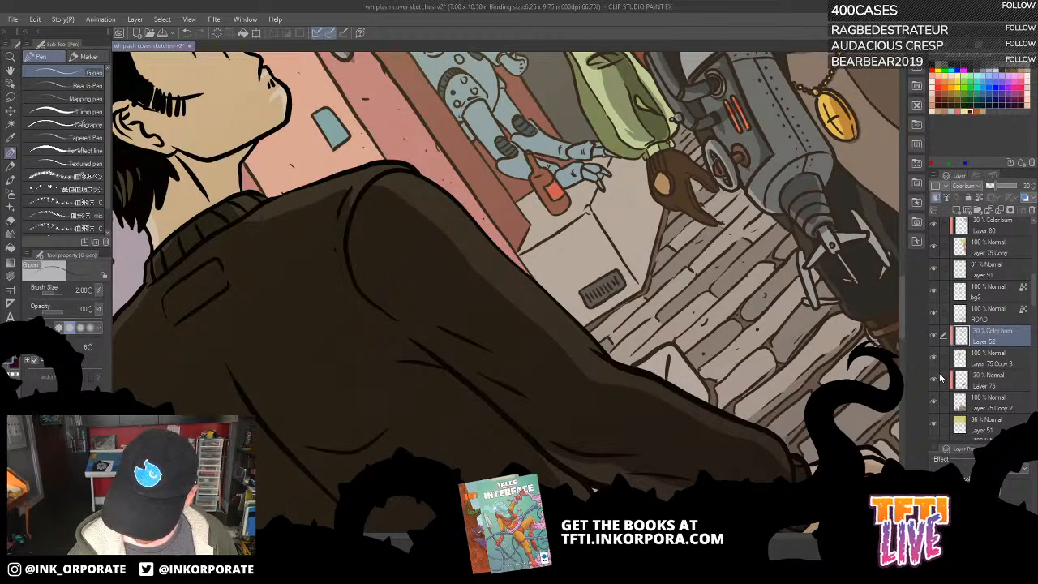
click(1007, 317)
click(936, 380)
click(936, 379)
click(934, 402)
click(933, 403)
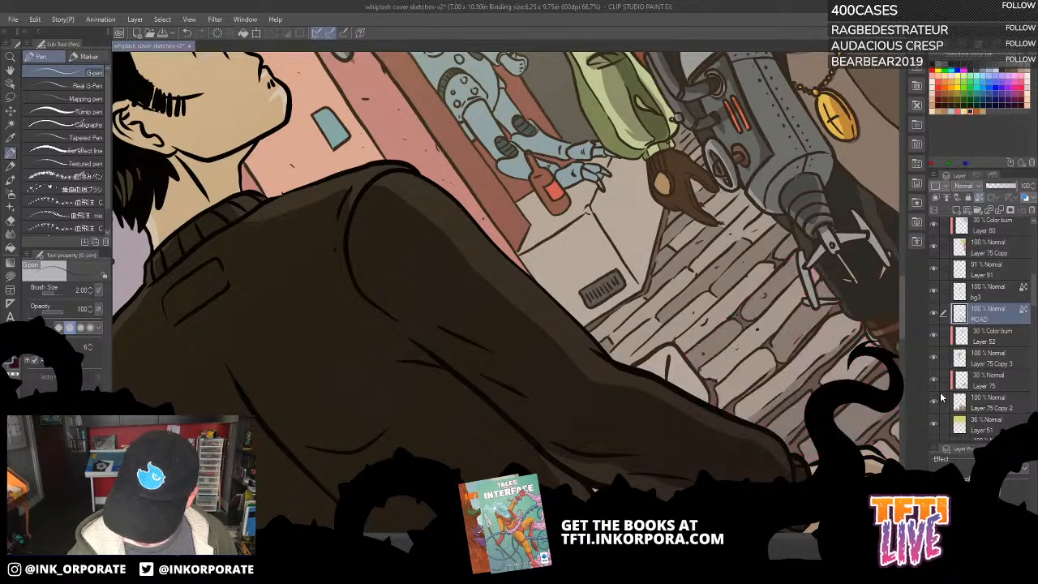
Move the ROAD layer directly beneath Layer 75 Copy 3 and check the cobblestones with the line art hidden.
drag(1010, 335, 1001, 368)
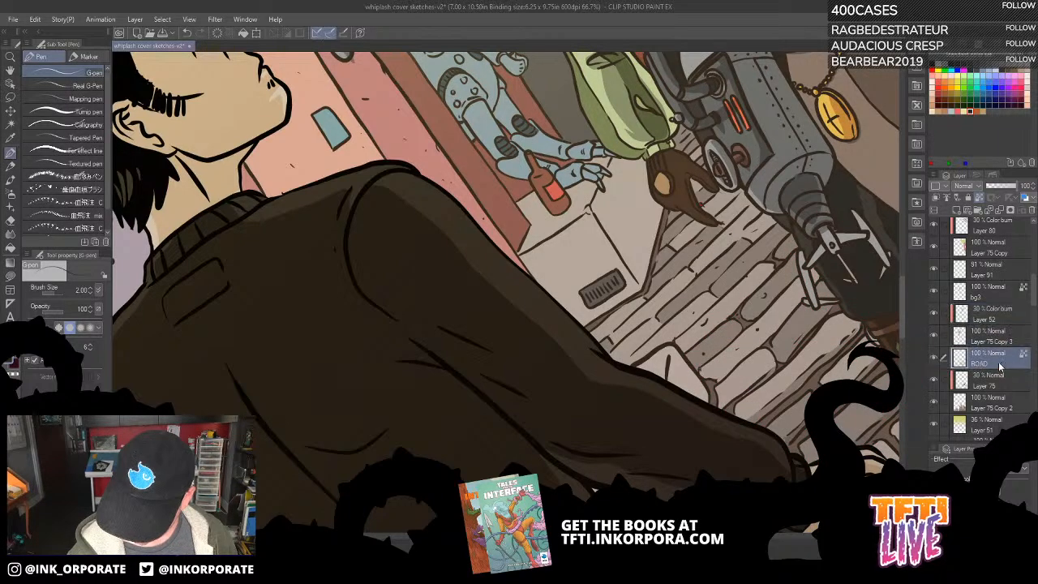
click(936, 359)
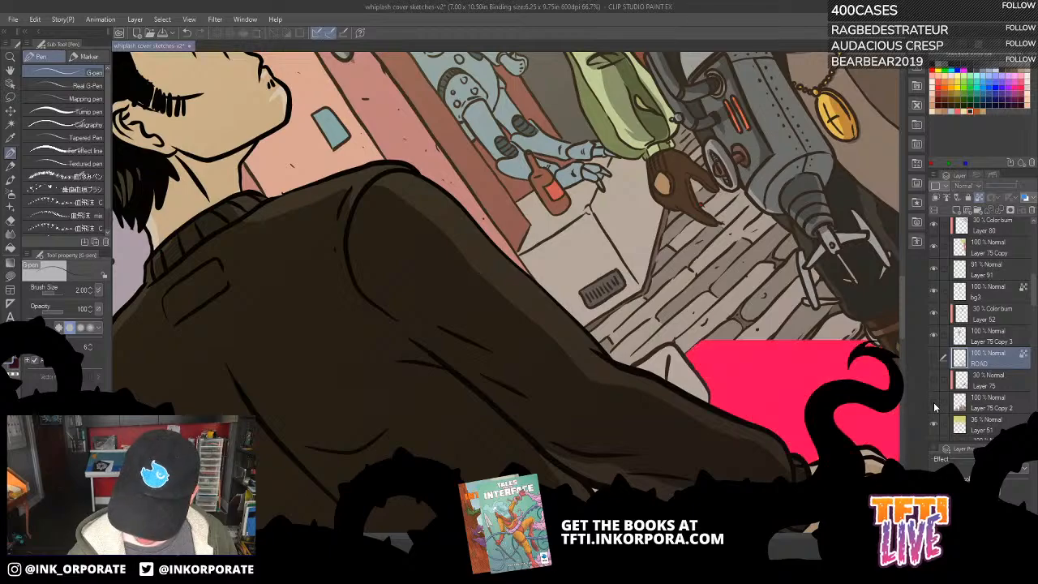
click(935, 381)
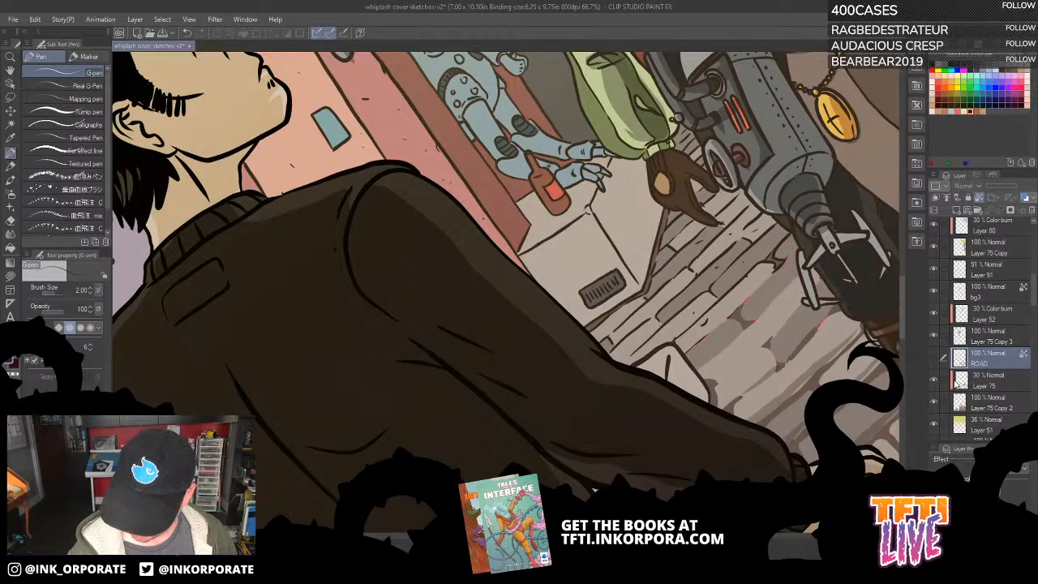
click(936, 360)
Touch up the shading on the alley's cobblestones and around the horned woman's boot on Layer 75 with the G-pen.
click(1001, 390)
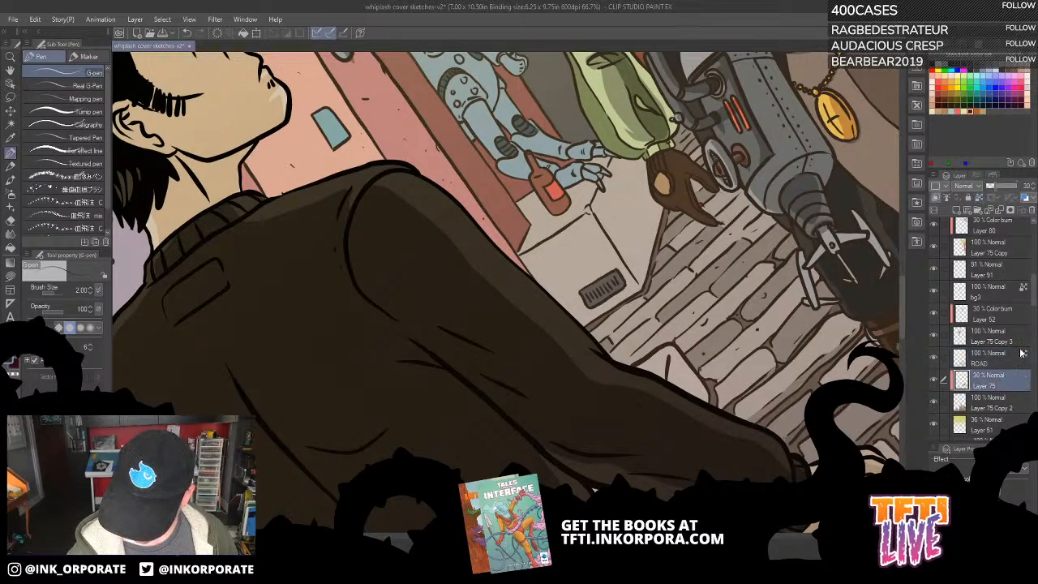
scroll(262, 521, down, 3)
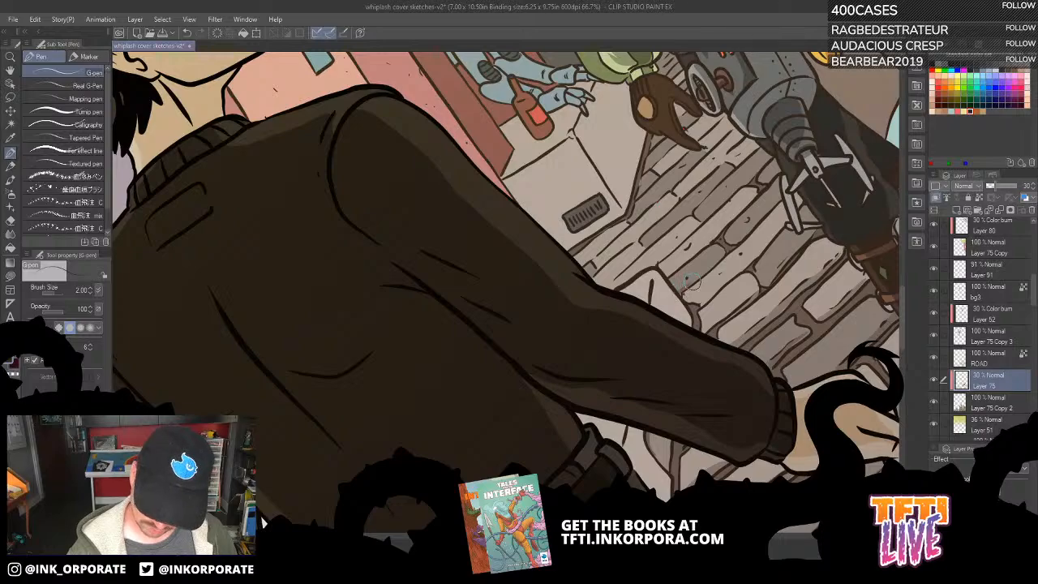
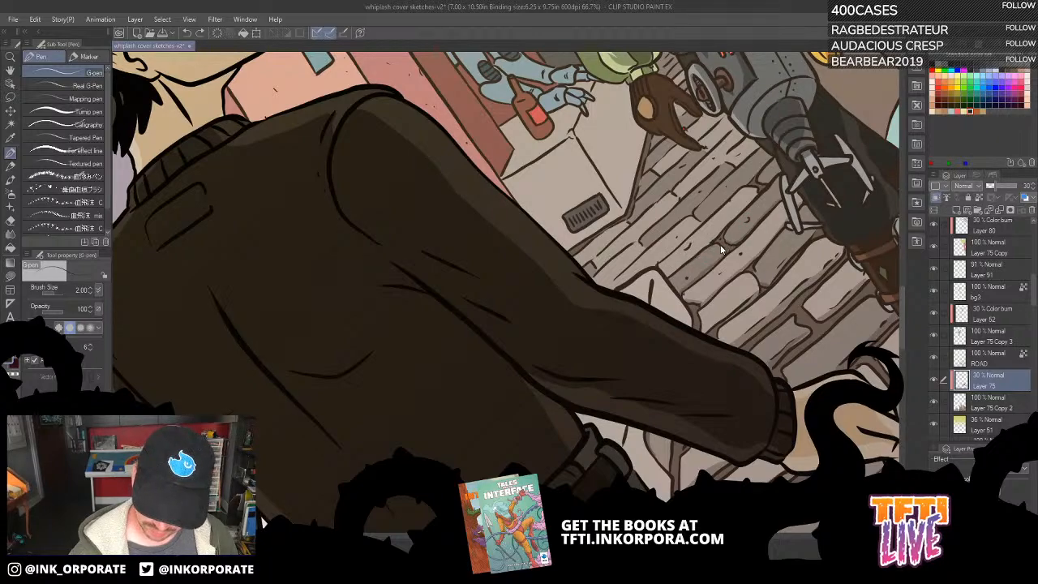
drag(786, 302, 671, 289)
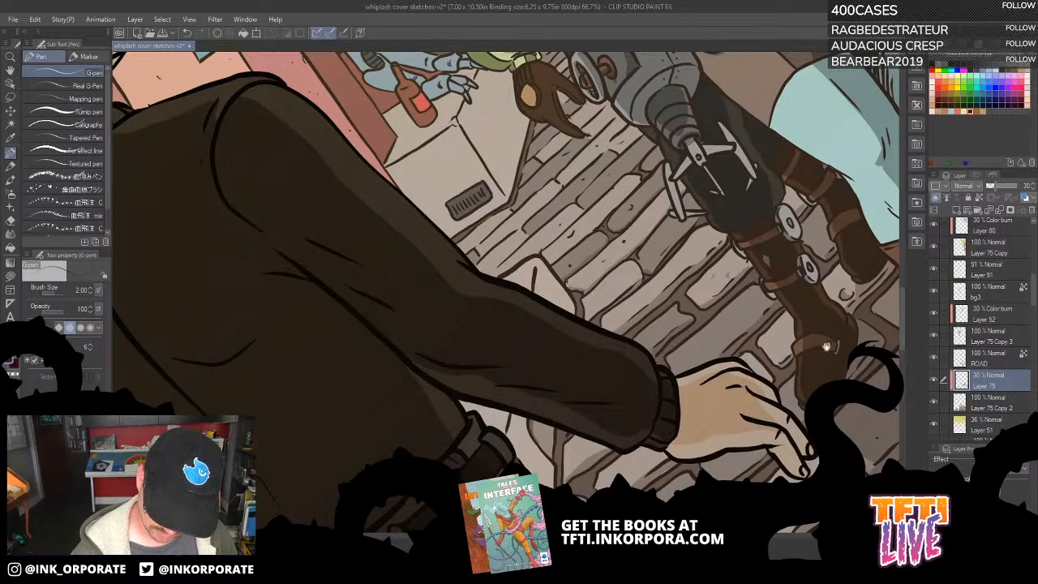
drag(838, 334, 741, 285)
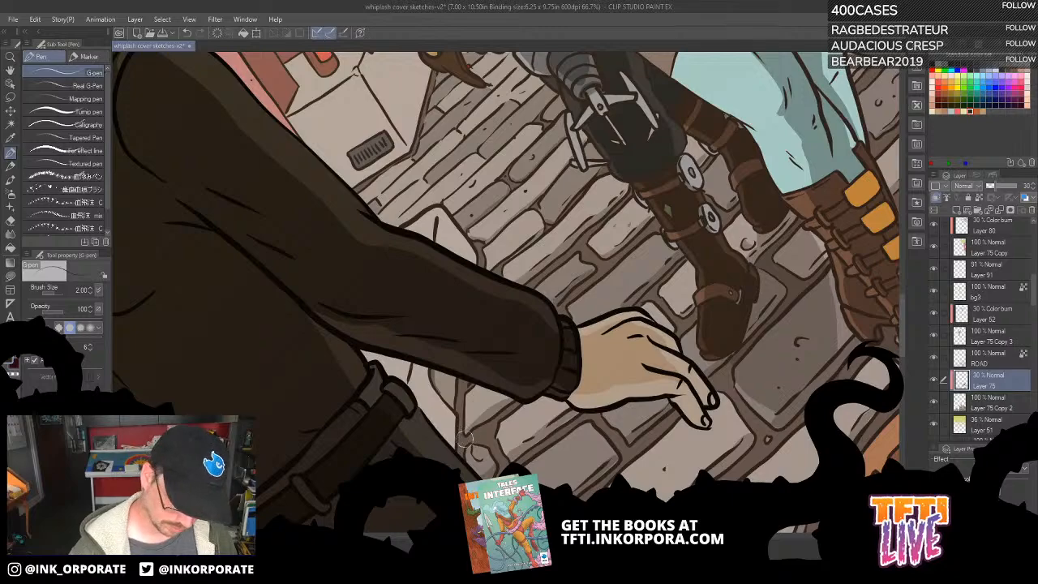
scroll(497, 441, down, 1)
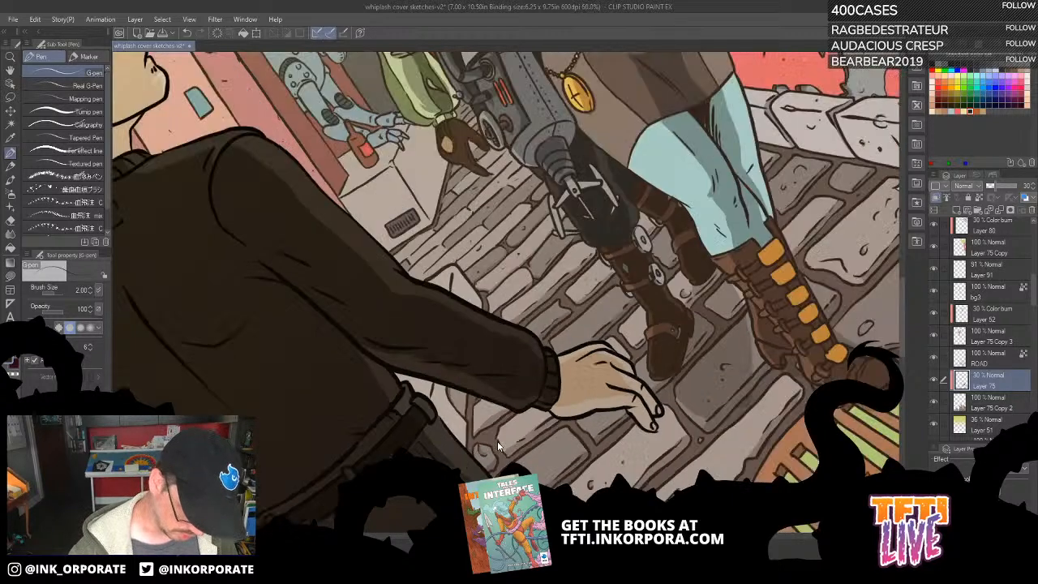
scroll(498, 441, down, 1)
drag(694, 432, 720, 300)
drag(820, 324, 721, 282)
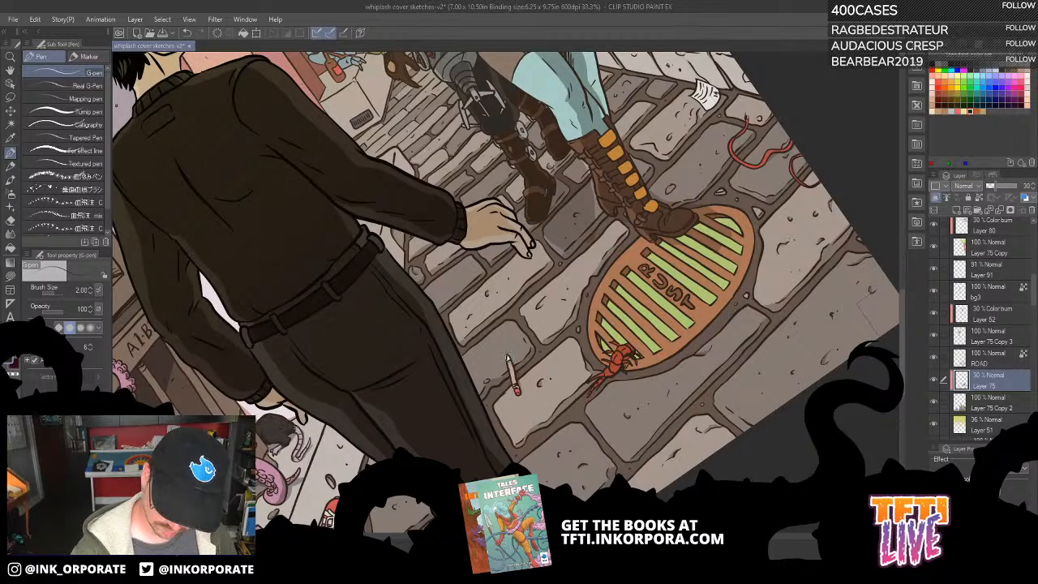
drag(746, 289, 708, 330)
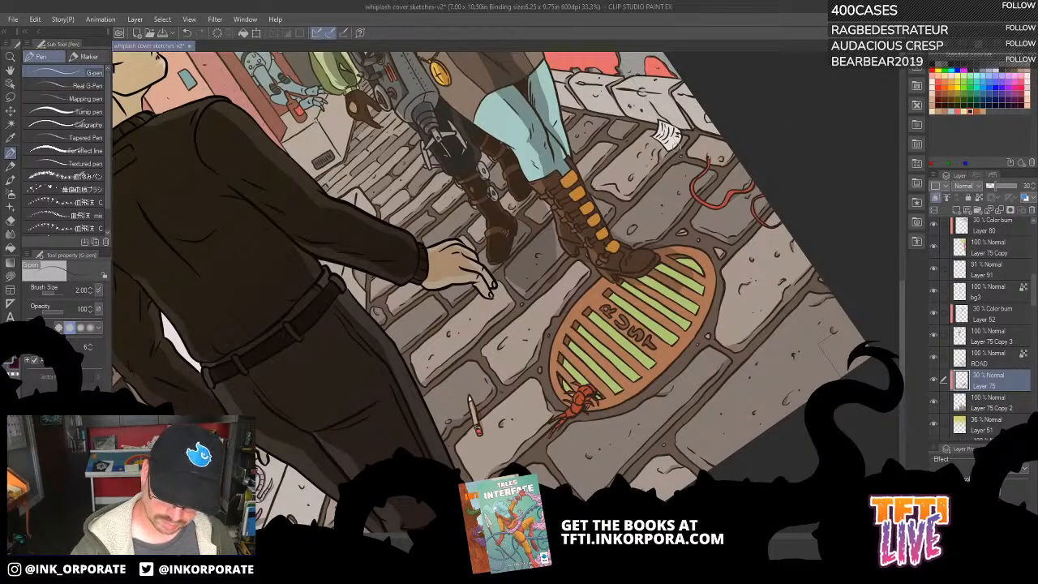
drag(565, 318, 564, 376)
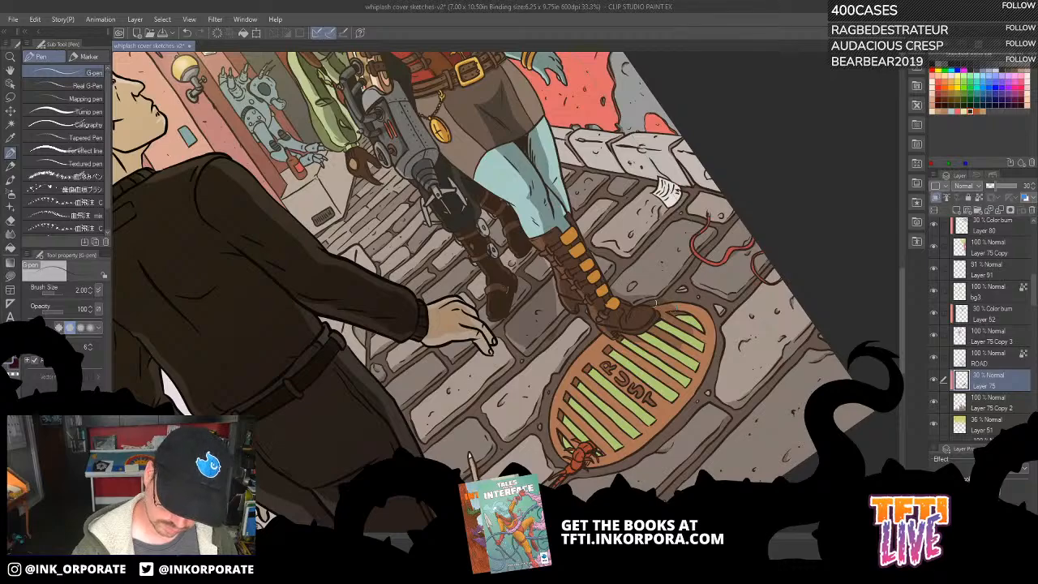
mouse_move(607, 283)
mouse_down()
mouse_move(651, 300)
mouse_move(624, 289)
mouse_up()
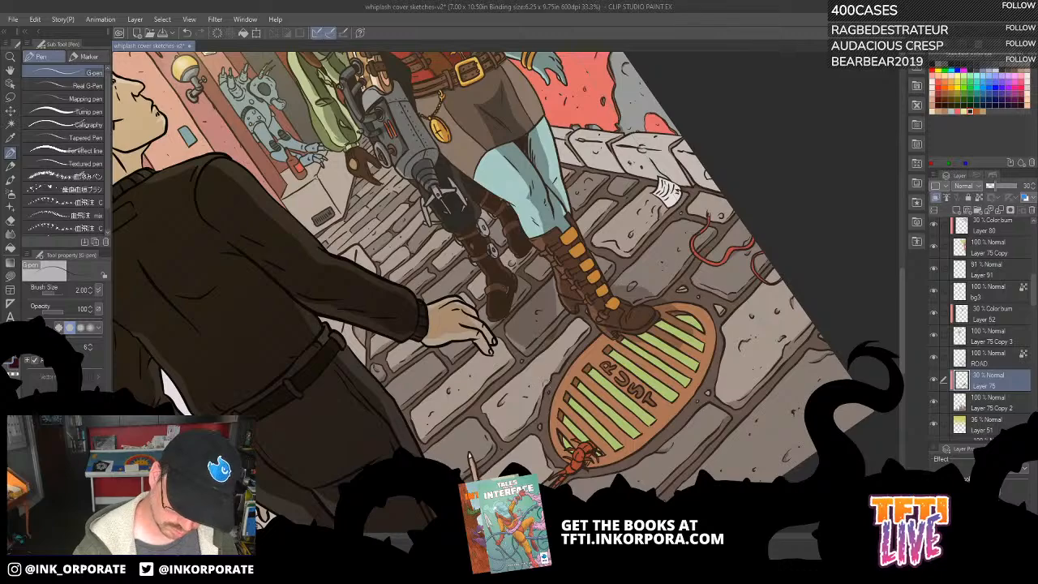
Compare the road with the Layer 75 Copy 2 coloring hidden and shown.
drag(795, 235, 774, 302)
drag(787, 204, 804, 329)
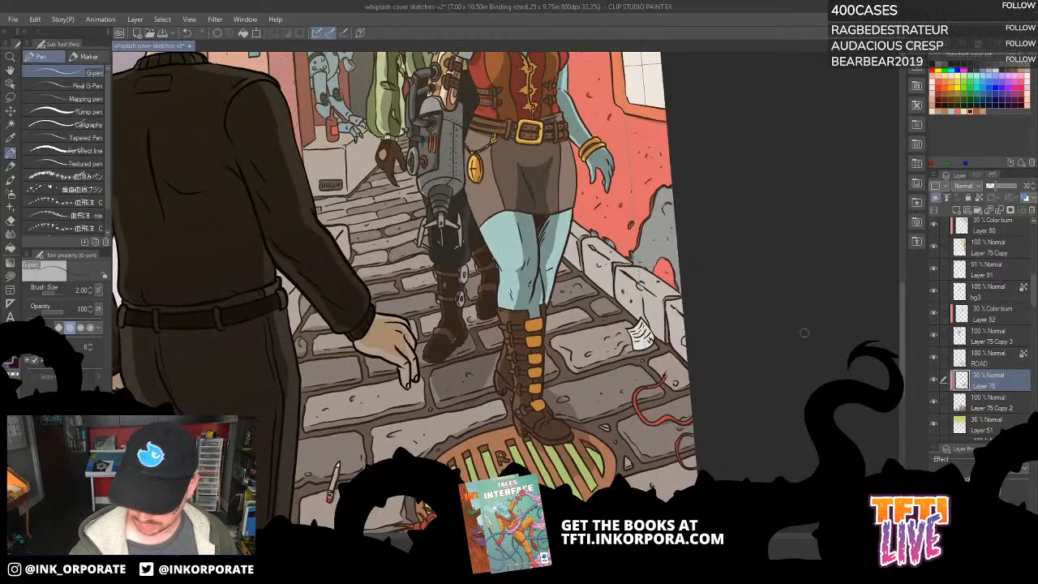
scroll(937, 344, down, 3)
click(935, 344)
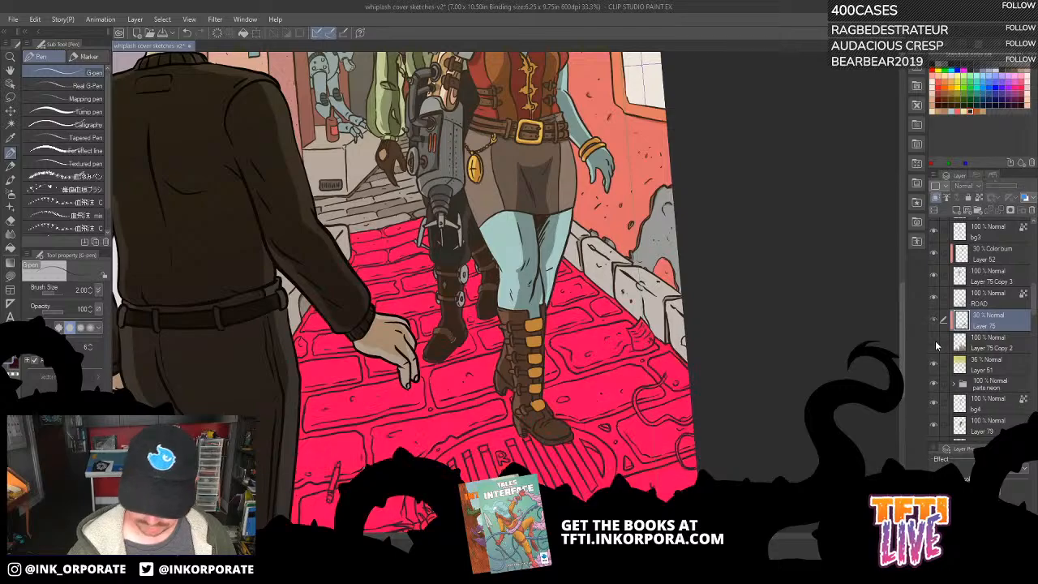
click(936, 345)
click(937, 347)
click(937, 348)
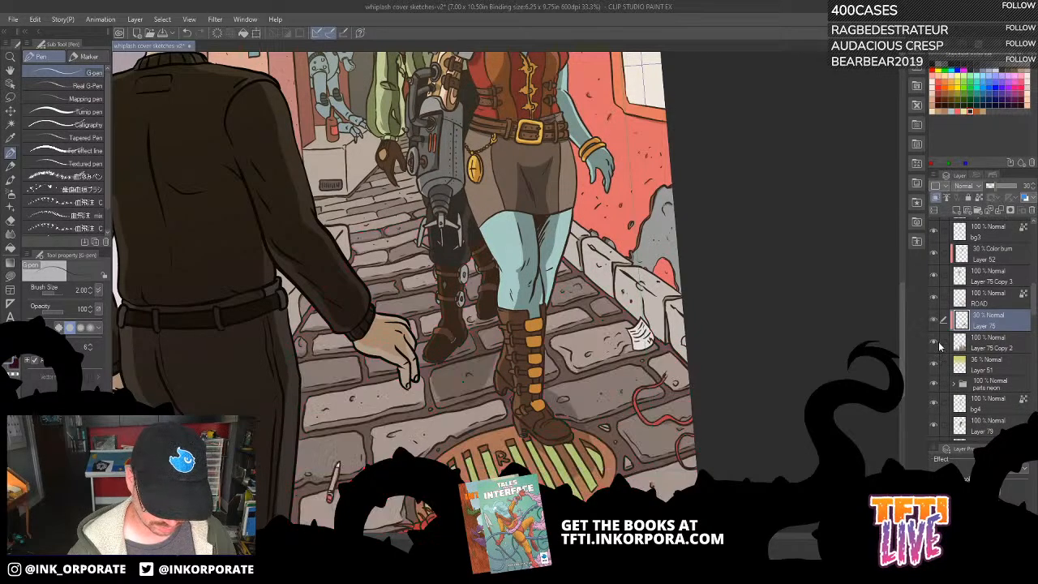
drag(761, 430, 866, 296)
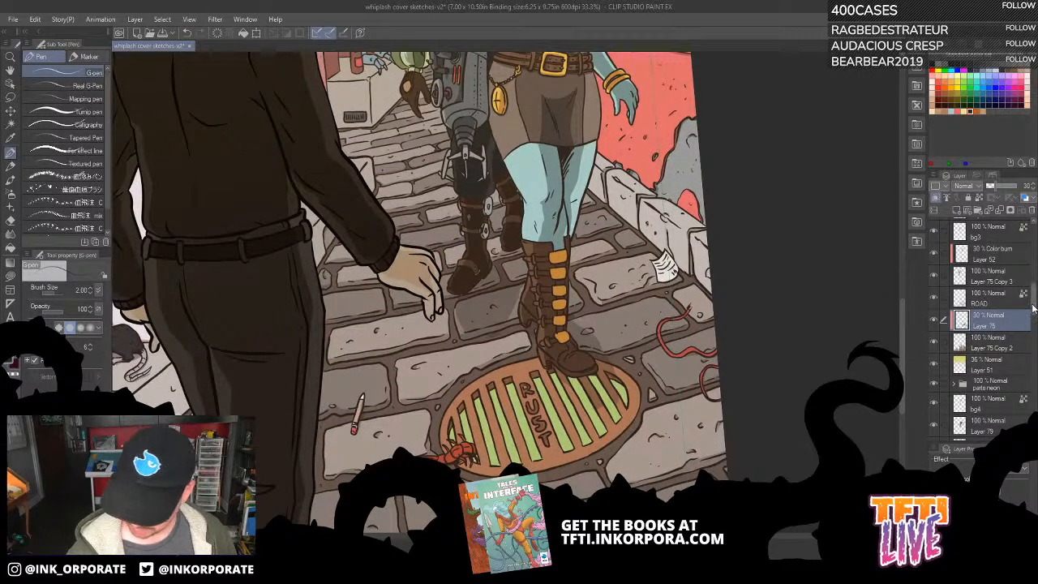
Review the whole cover and compare the alley with Layer 51's yellow haze hidden and shown.
scroll(973, 325, down, 2)
scroll(753, 272, down, 3)
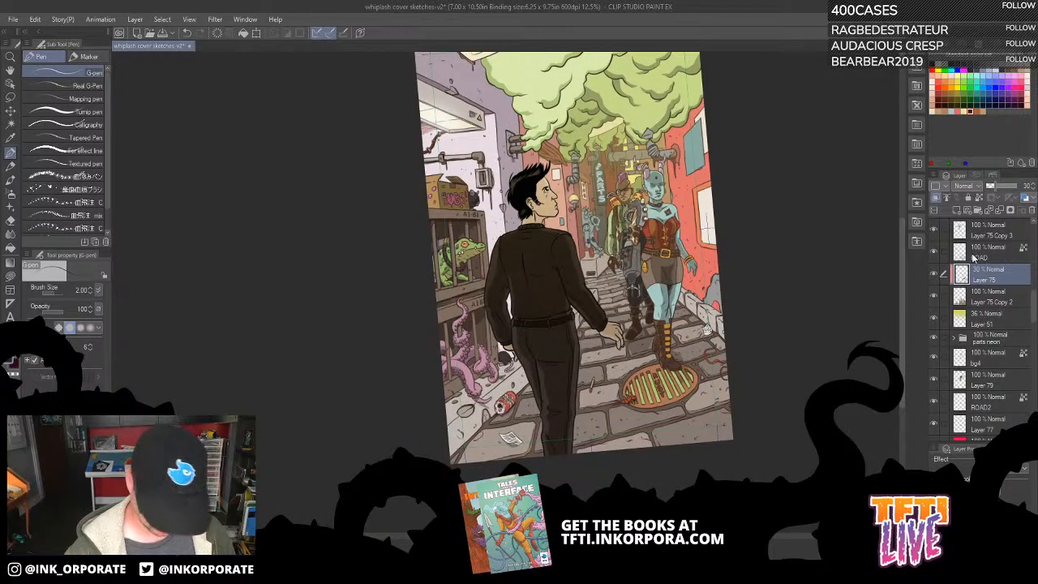
key(ctrl+plus)
key(ctrl+plus)
key(ctrl+plus)
key(asciicircum)
drag(689, 244, 481, 315)
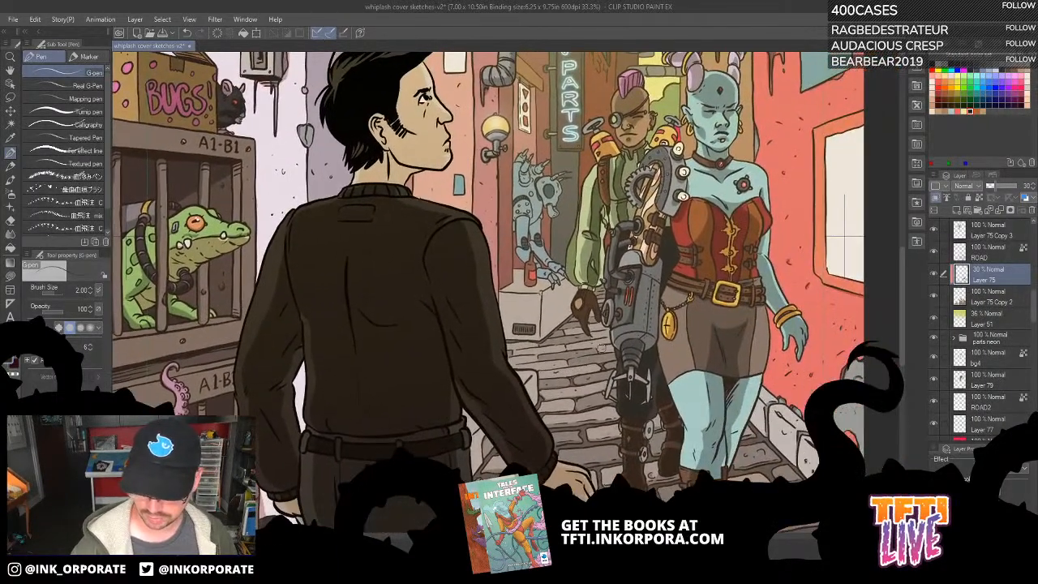
click(934, 323)
click(936, 322)
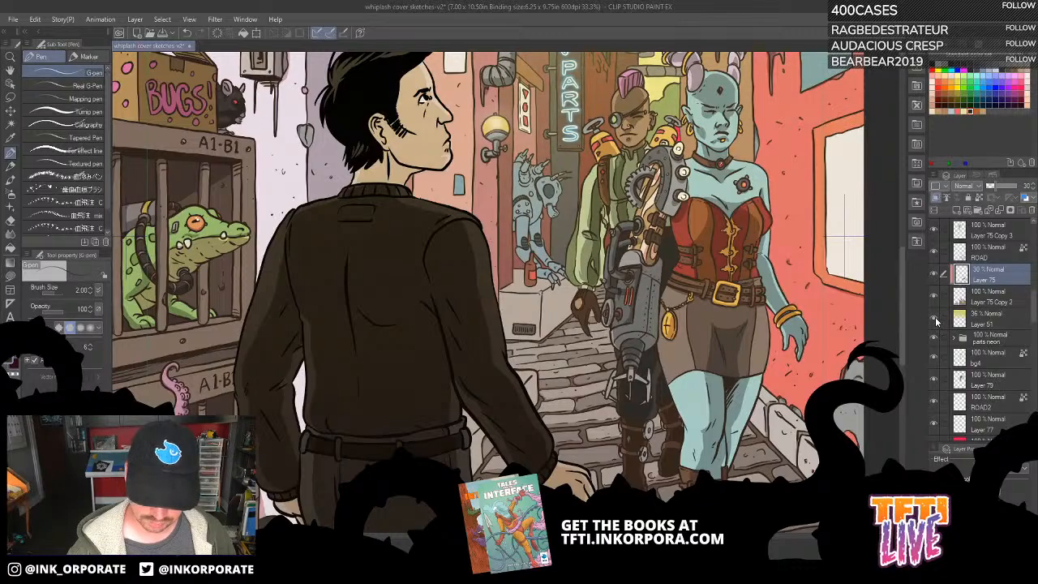
drag(567, 243, 557, 339)
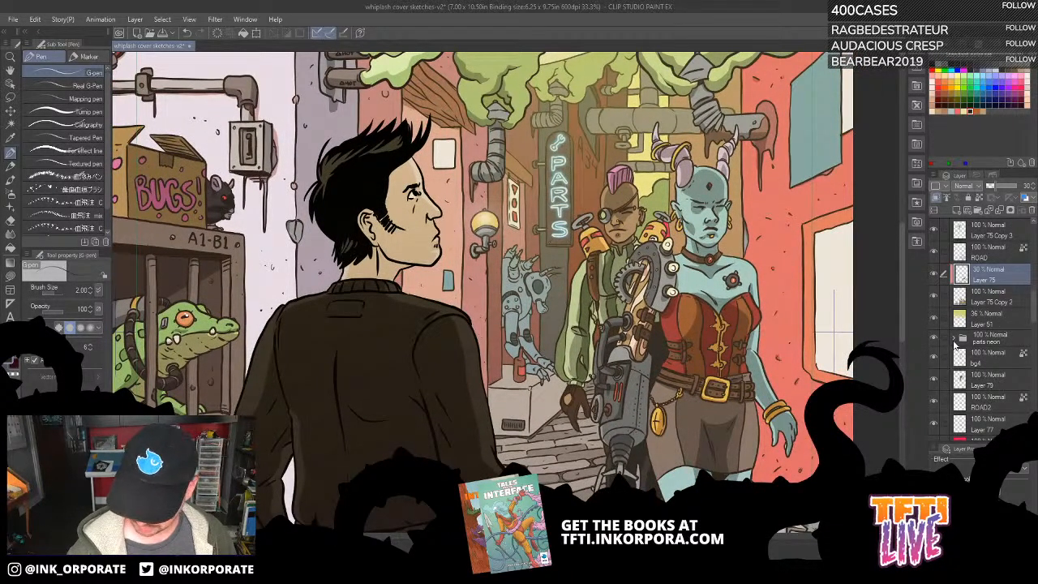
Check the parts neon folder, bg4 and Layer 79 by hiding and showing each, and make Layer 79 active.
click(934, 340)
click(933, 341)
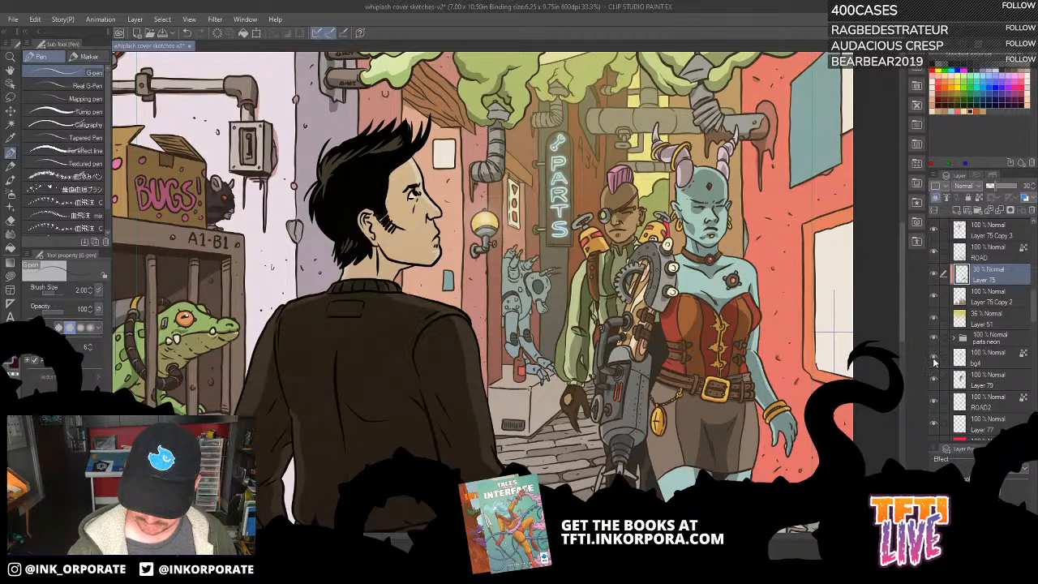
click(933, 365)
click(934, 365)
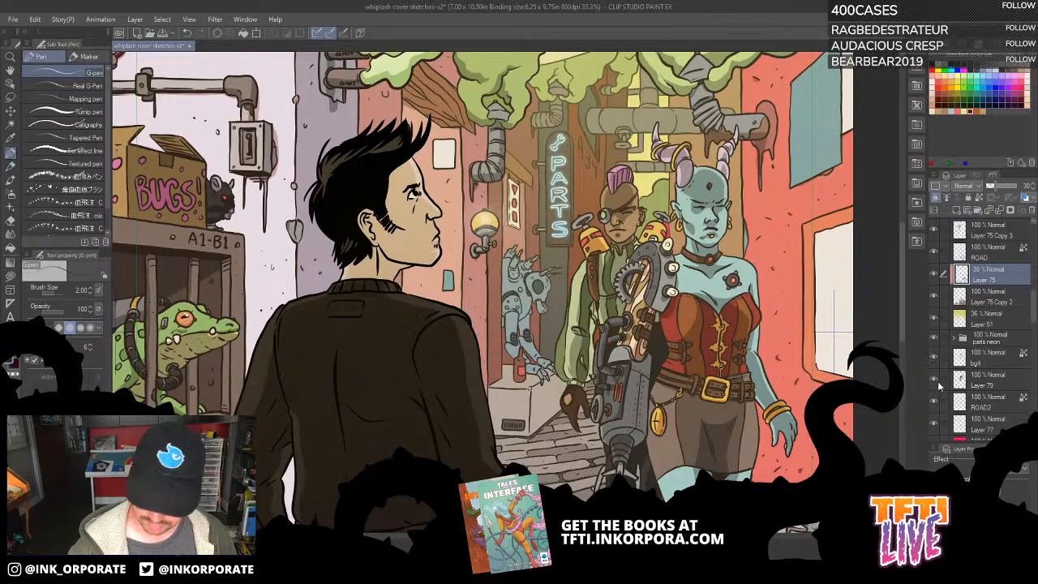
click(935, 381)
click(935, 380)
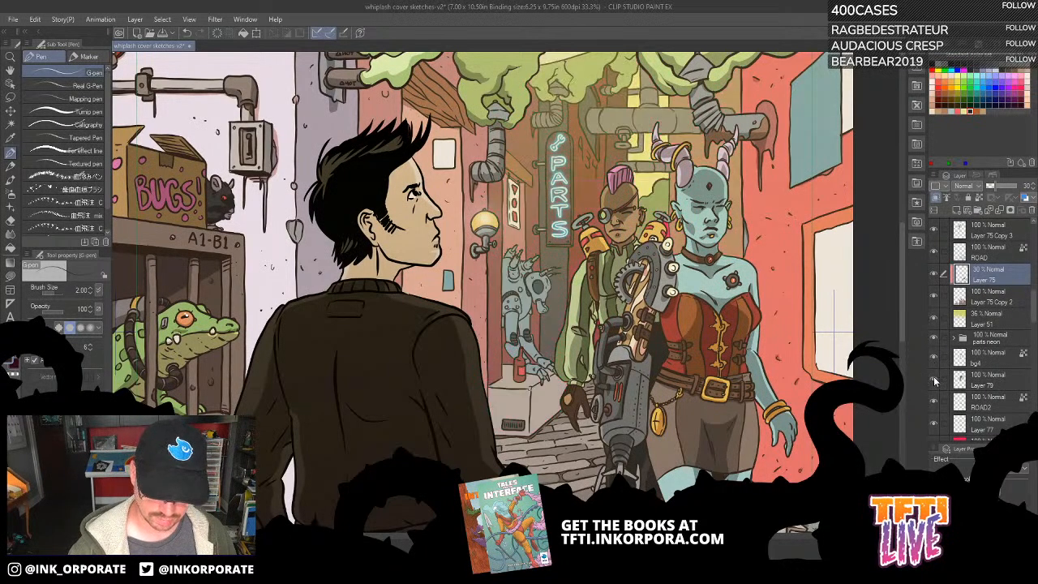
click(986, 382)
key(ctrl+plus)
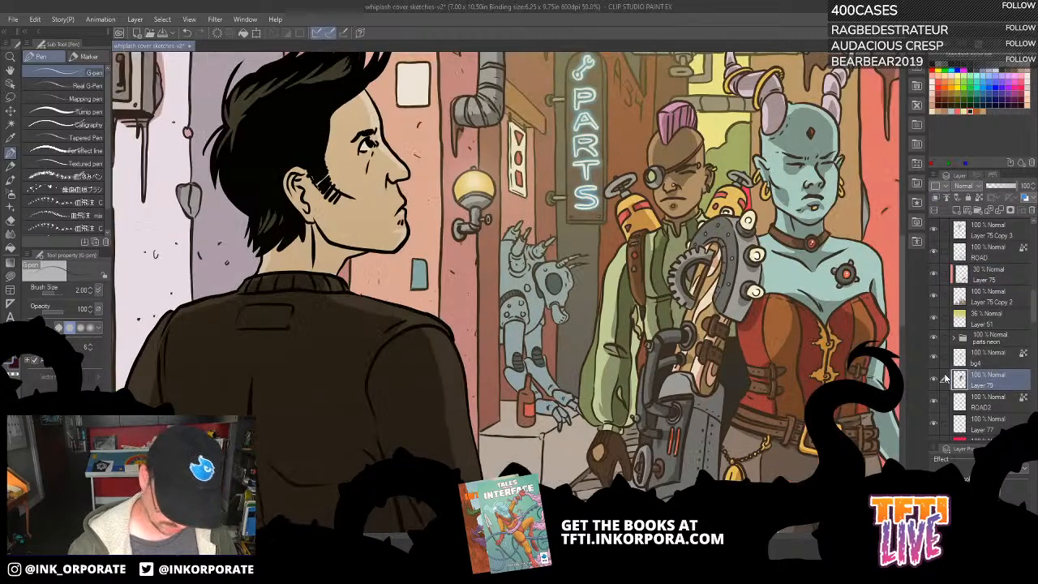
key(ctrl+plus)
key(ctrl+plus)
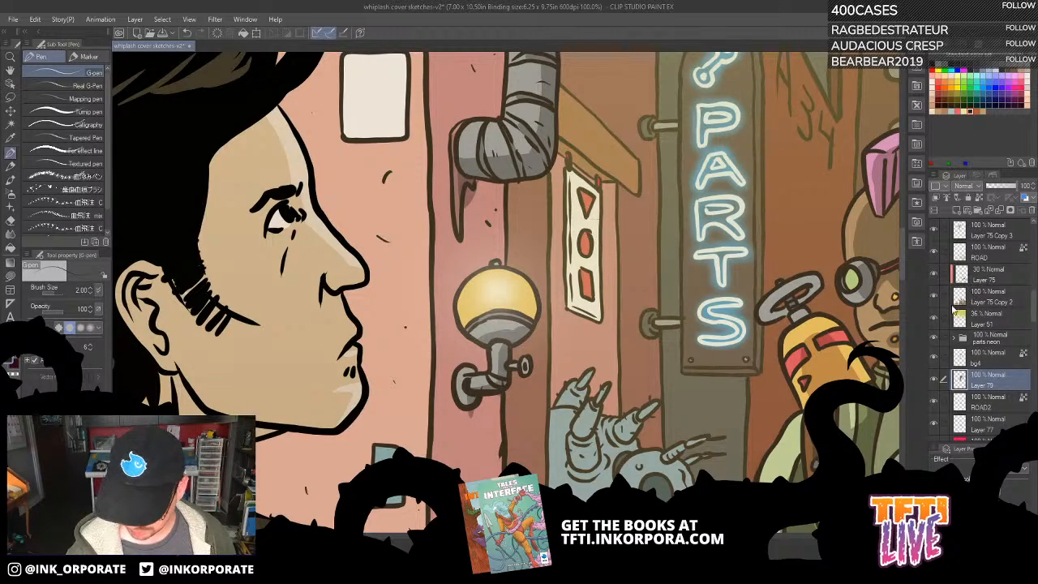
Hide Layer 51's yellow haze over the alley and check the folder above bg1 hidden and shown.
mouse_move(1035, 302)
mouse_down()
mouse_move(1035, 236)
mouse_move(1035, 337)
mouse_move(1035, 314)
mouse_up()
scroll(943, 412, up, 5)
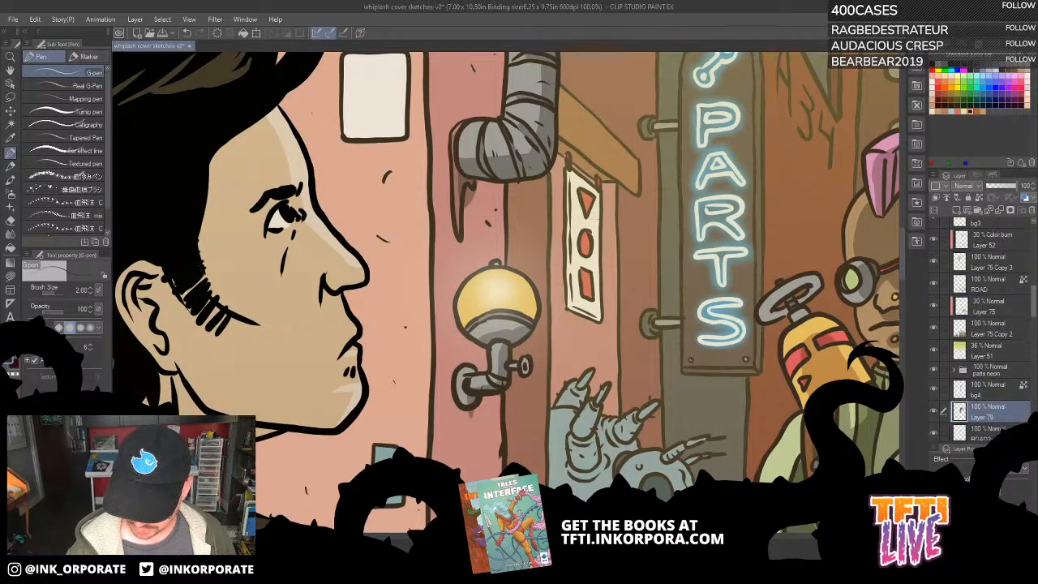
click(934, 426)
scroll(944, 406, up, 5)
drag(1035, 253, 1036, 252)
click(936, 345)
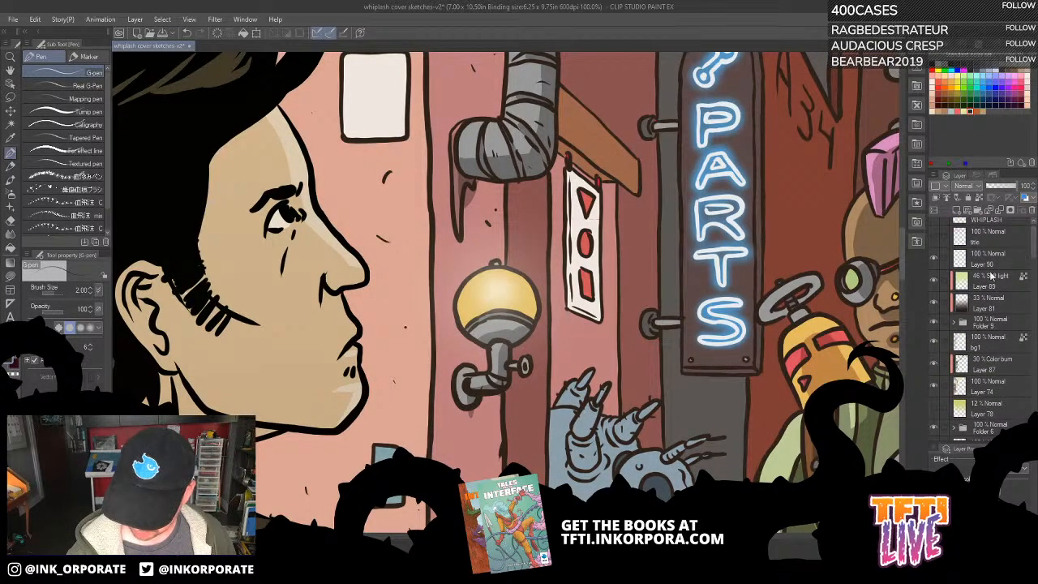
click(933, 325)
click(933, 325)
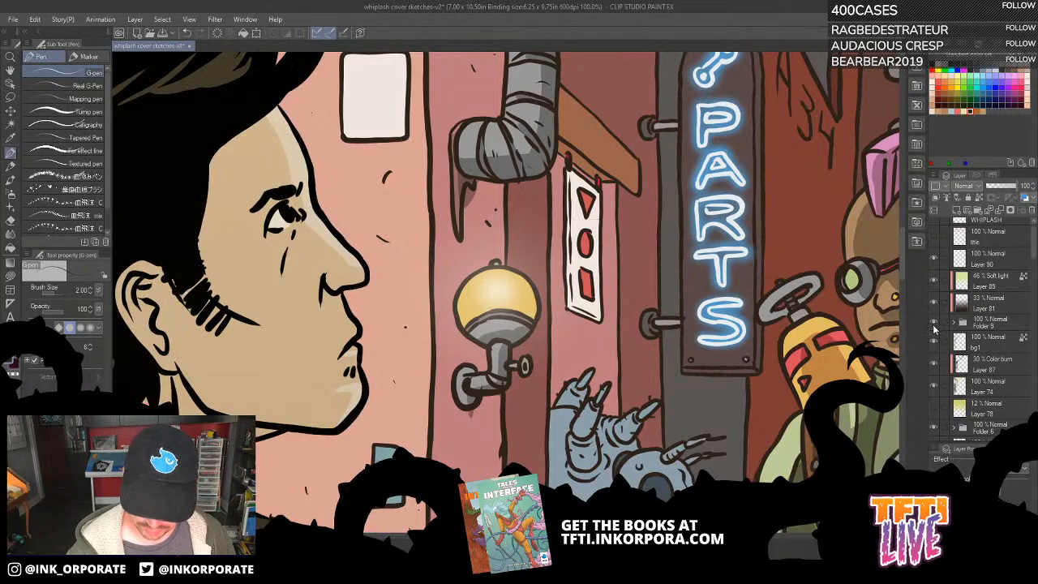
Fill the red coloring gaps at the hooks of the hanging alley sign on Layer 79 with the G-pen.
drag(1033, 258, 1035, 334)
scroll(972, 294, up, 3)
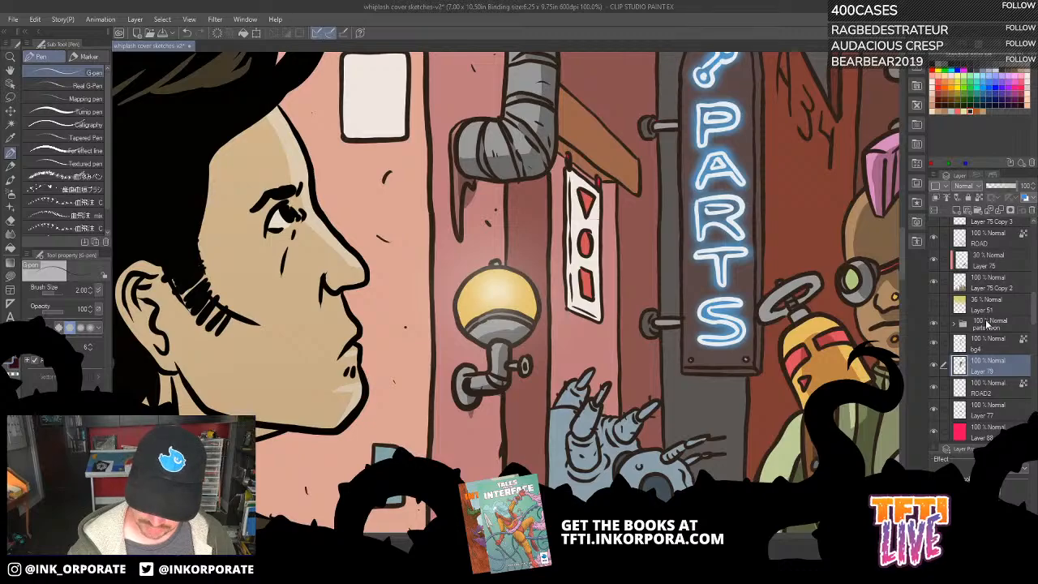
click(935, 366)
click(935, 367)
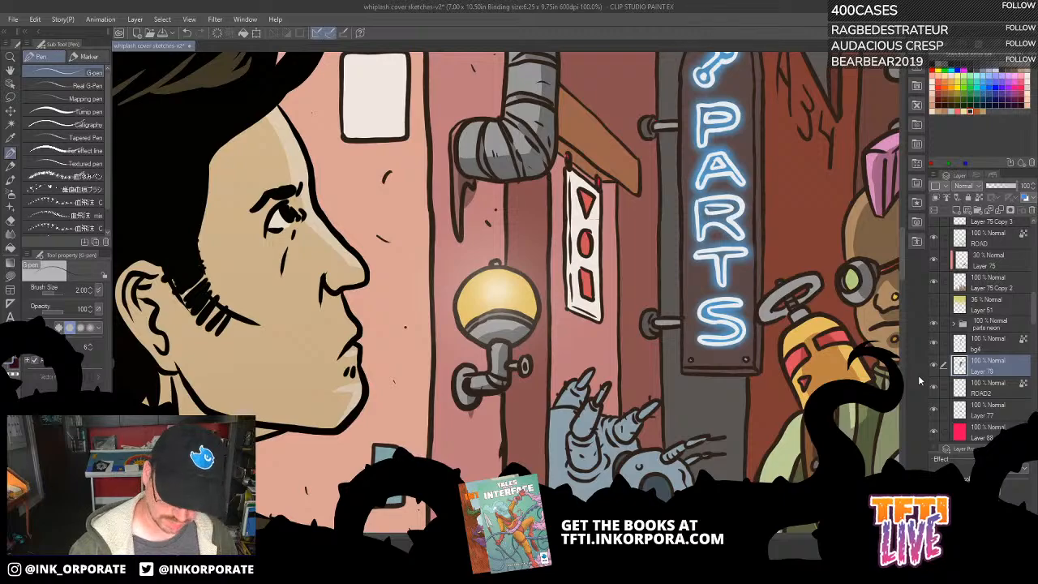
key(ctrl+plus)
drag(702, 168, 703, 227)
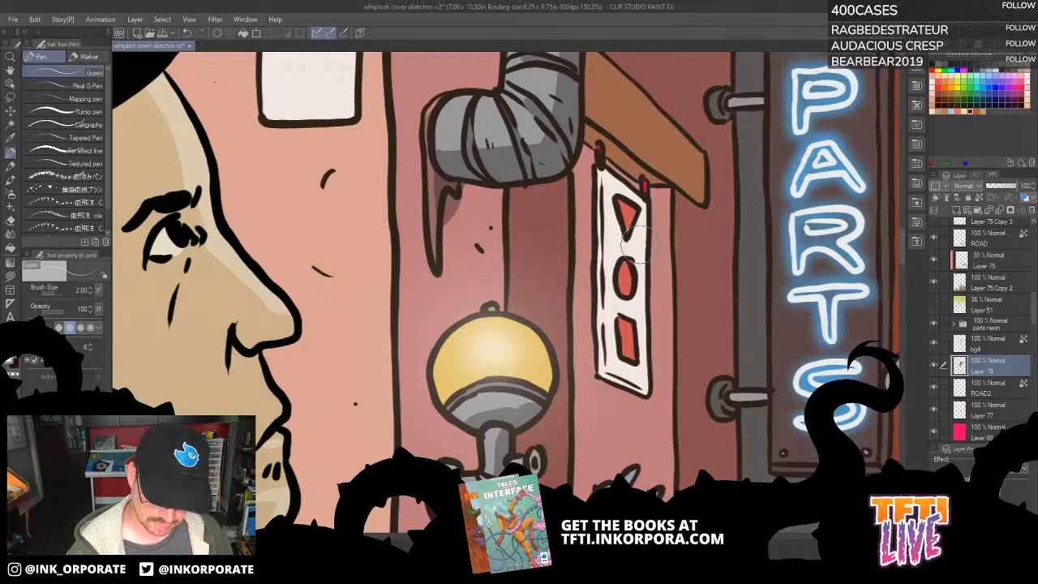
drag(641, 249, 636, 277)
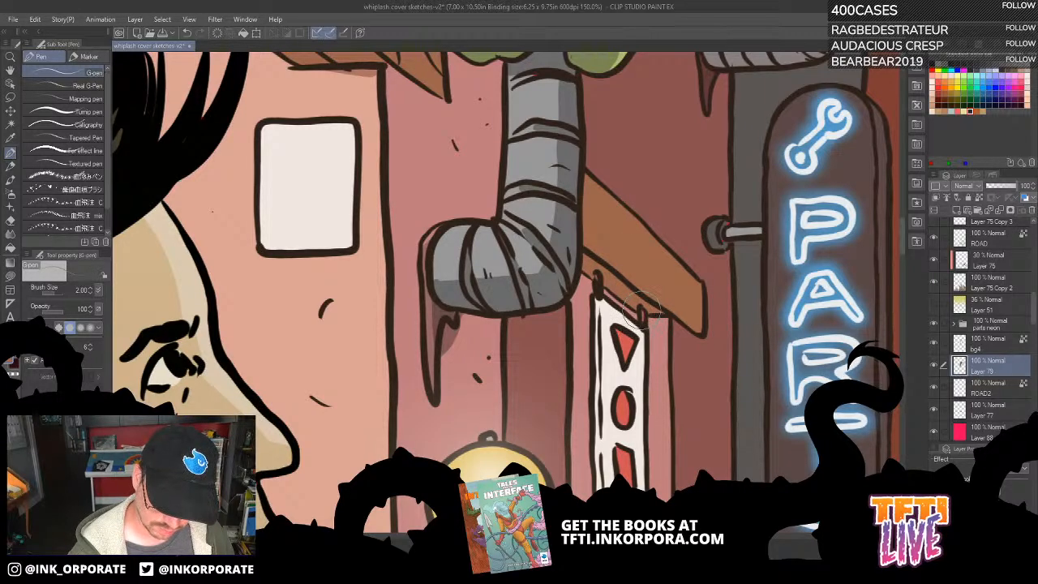
Check and touch up Layer 79's coloring around the robot's lower legs, the bottle, the crate and the adjoining cobblestones.
drag(638, 357, 645, 228)
drag(668, 299, 654, 126)
drag(692, 286, 690, 143)
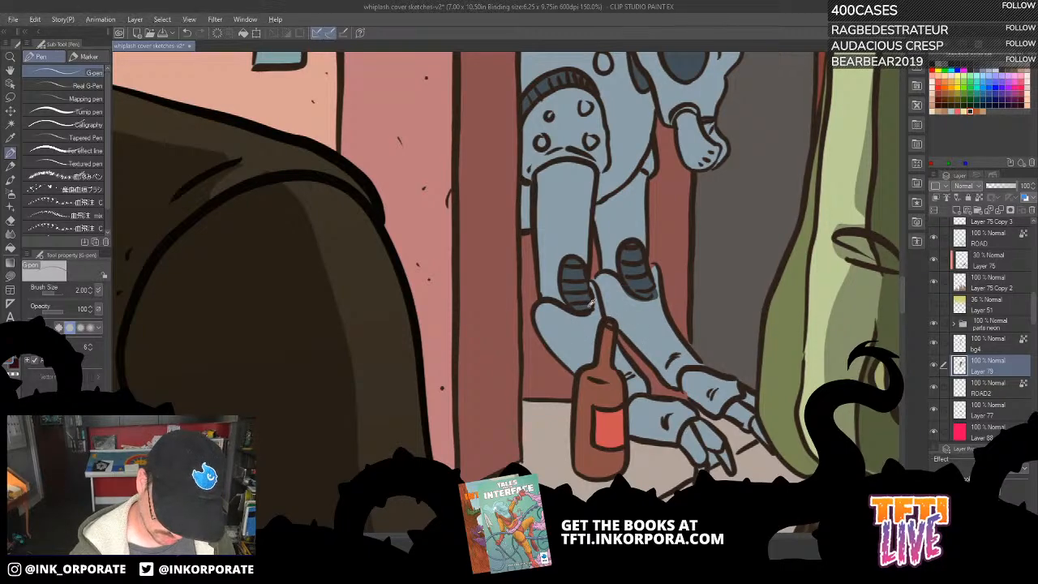
drag(592, 333, 598, 242)
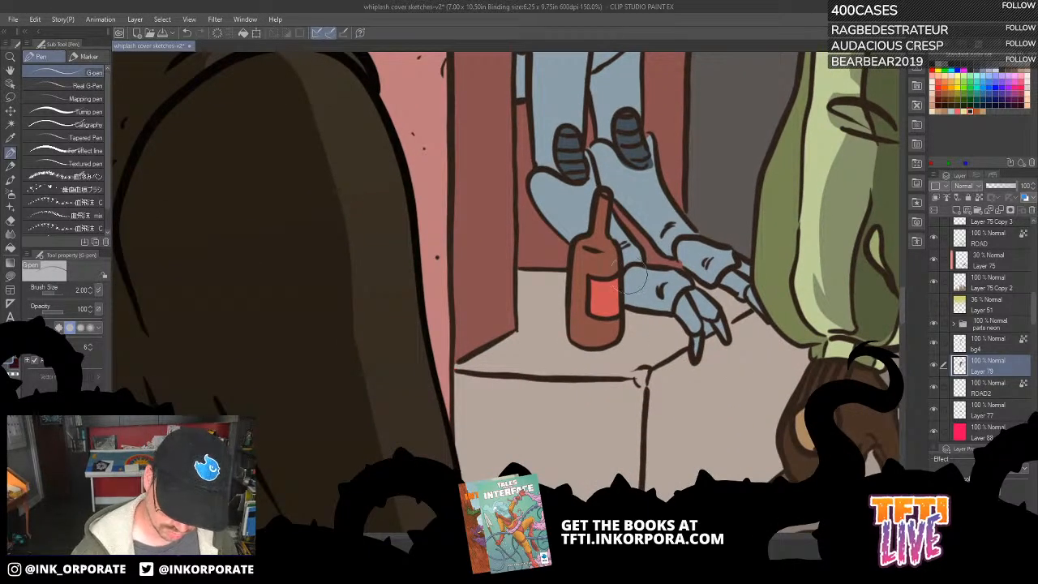
drag(659, 400, 679, 299)
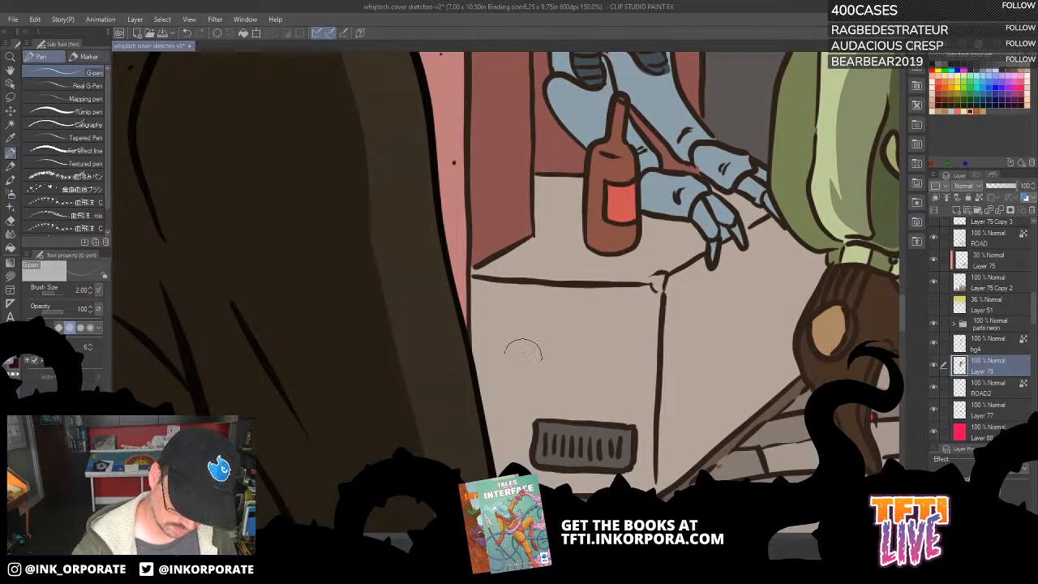
drag(711, 457, 720, 307)
drag(711, 354, 696, 382)
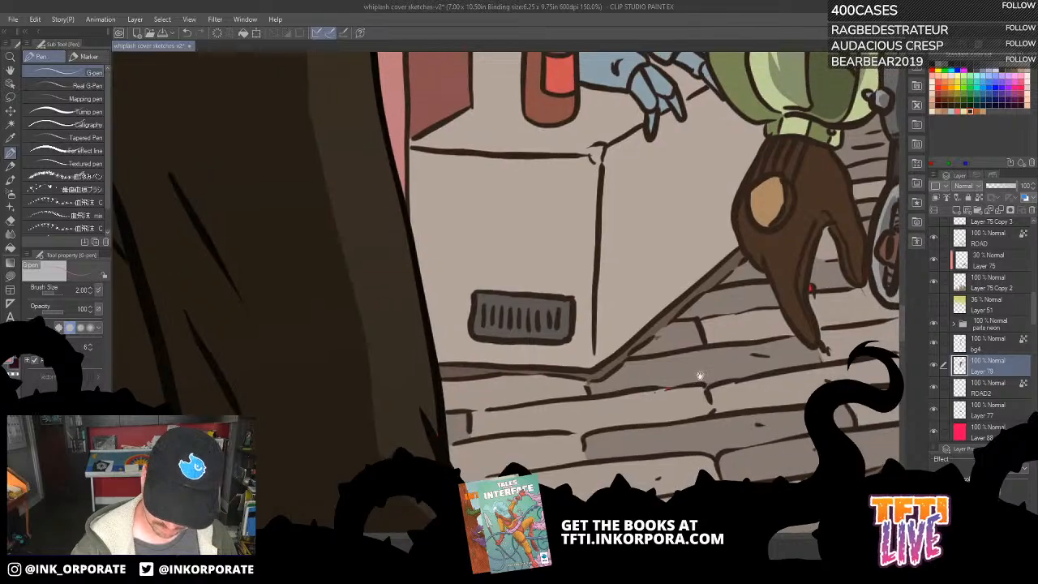
Go back over the slumped robot's coloring from its hands up to its head, undoing the last stroke beside the bottle.
drag(739, 309, 687, 445)
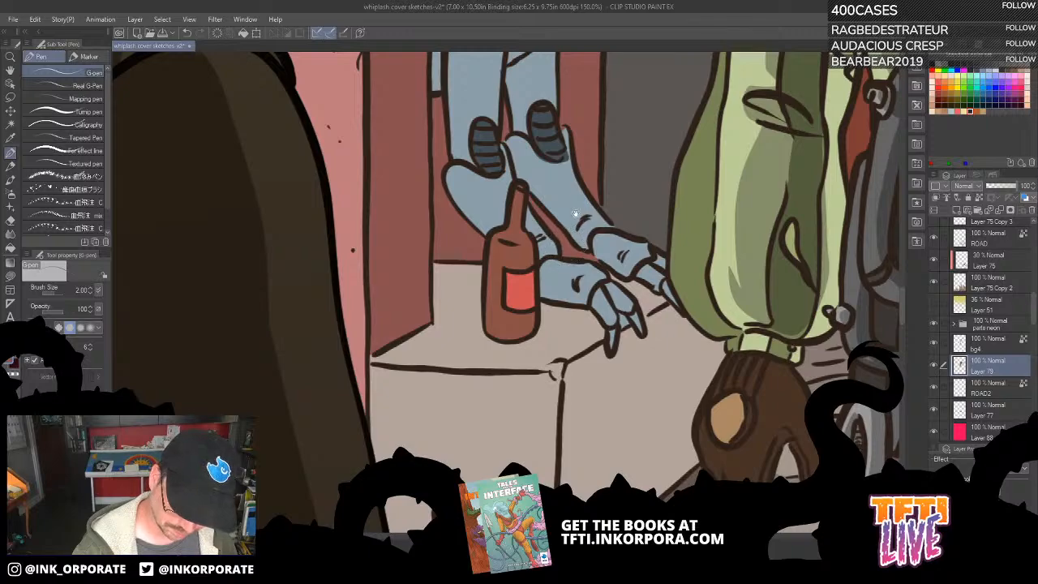
drag(574, 223, 579, 310)
drag(538, 238, 556, 254)
key(ctrl+z)
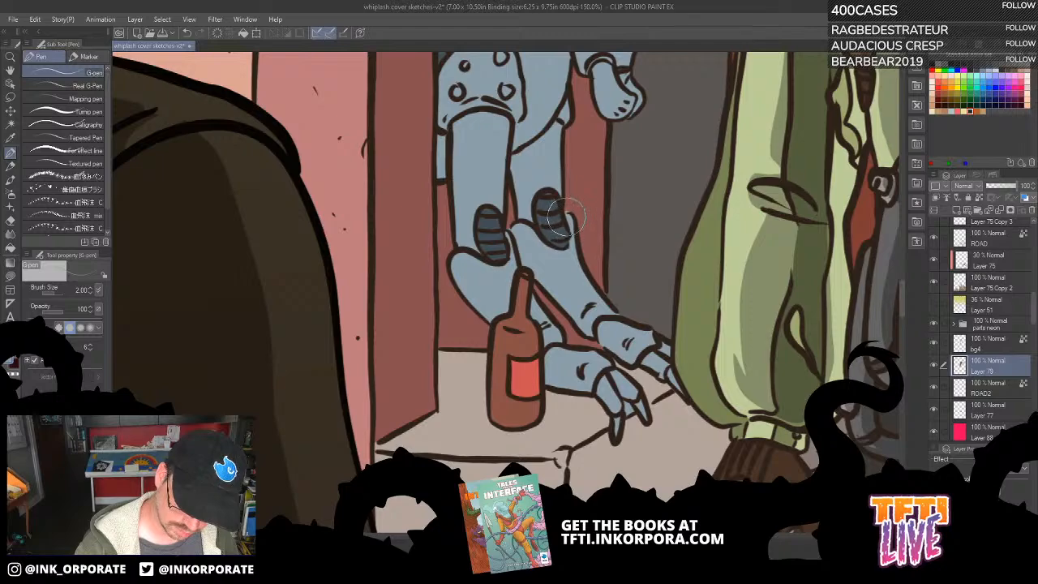
scroll(560, 235, up, 5)
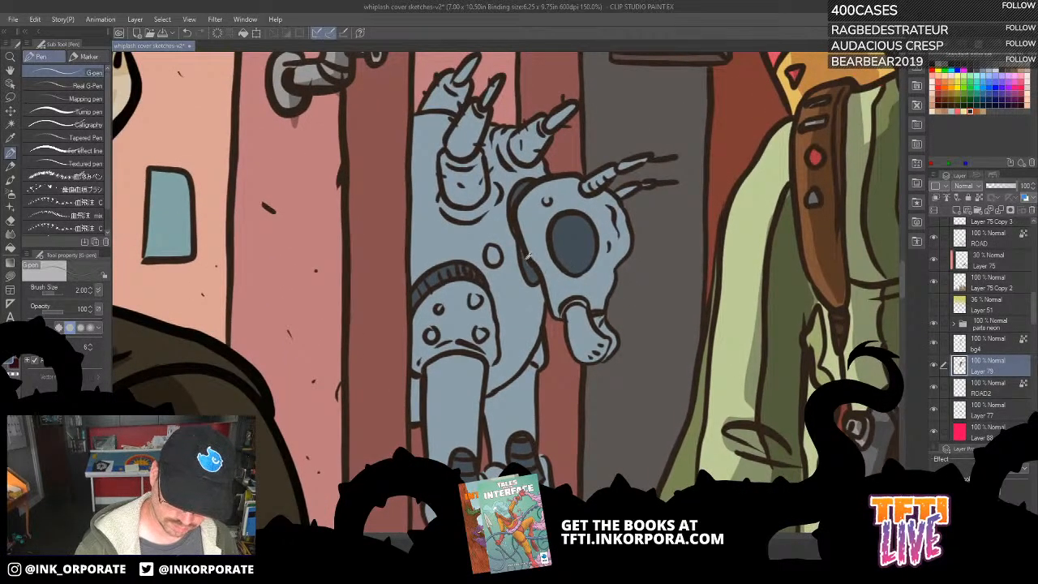
scroll(531, 248, up, 3)
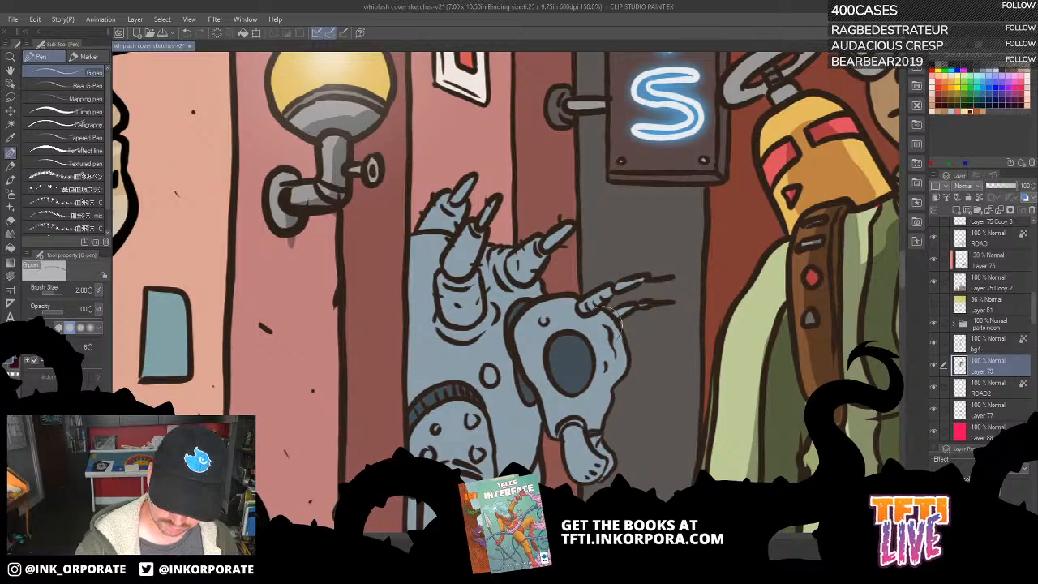
Compare the alley with Layer 79 hidden and shown, from the robot and PARTS sign up to the smoking vent pipes.
click(934, 365)
click(934, 365)
scroll(682, 367, up, 3)
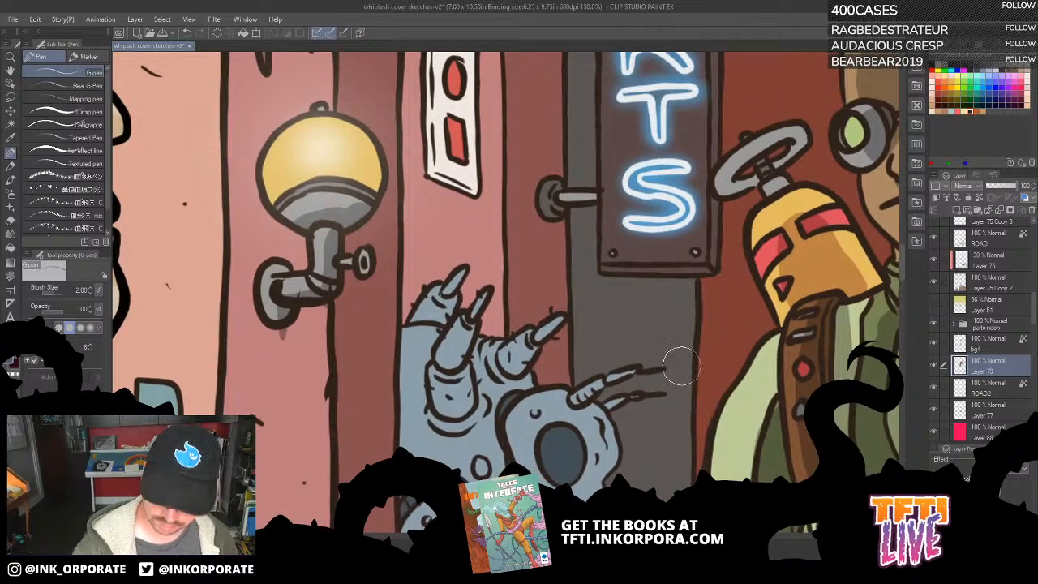
scroll(683, 370, down, 1)
drag(682, 367, 502, 454)
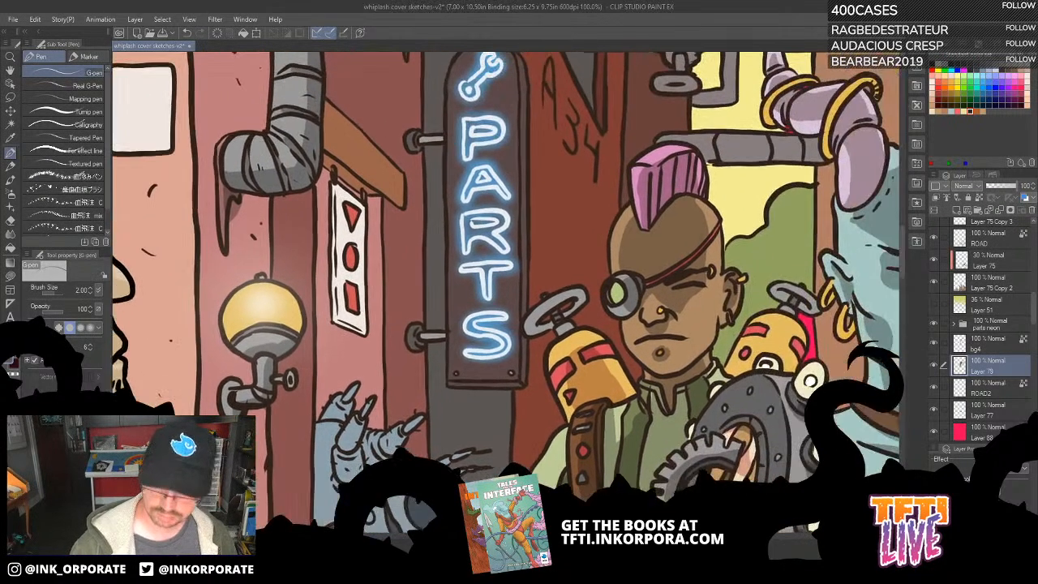
click(933, 365)
click(934, 365)
drag(664, 308, 691, 452)
drag(650, 235, 670, 292)
drag(620, 226, 716, 169)
drag(632, 200, 730, 283)
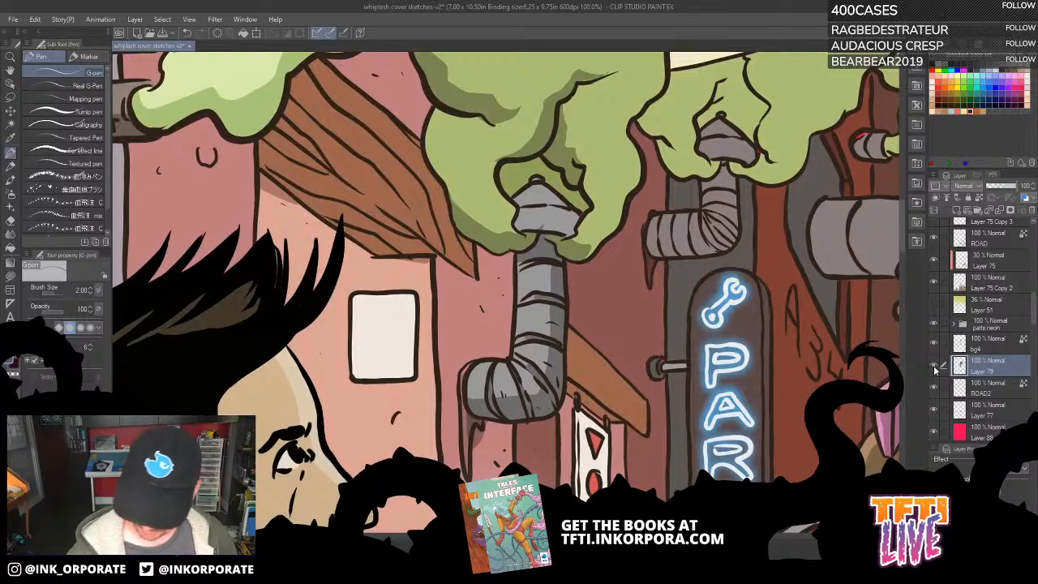
click(934, 365)
click(933, 365)
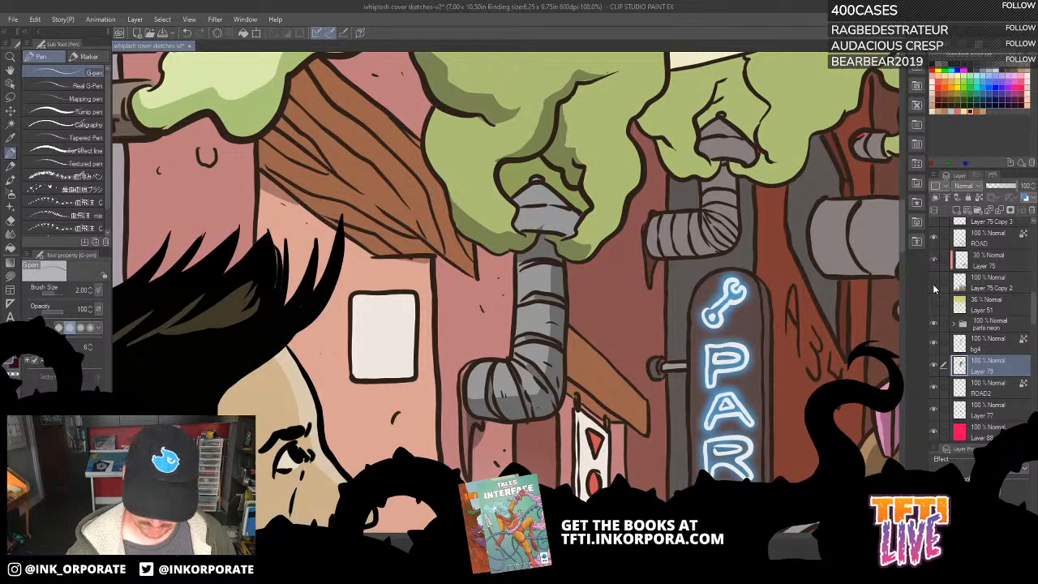
Compare the vent pipe and smoke with Layer 75 Copy 3 hidden and shown.
scroll(983, 315, up, 5)
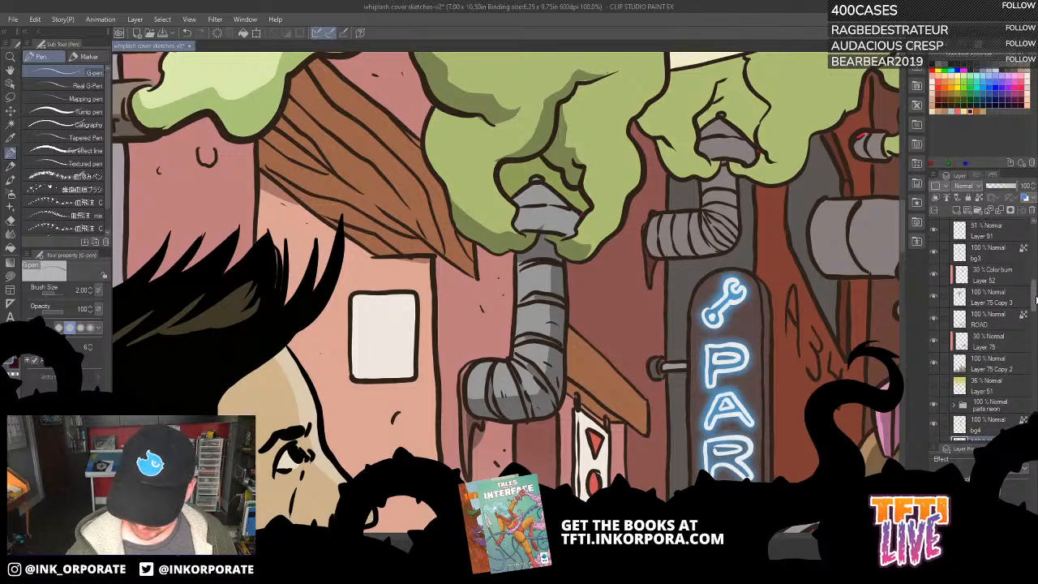
click(934, 332)
click(933, 333)
click(947, 331)
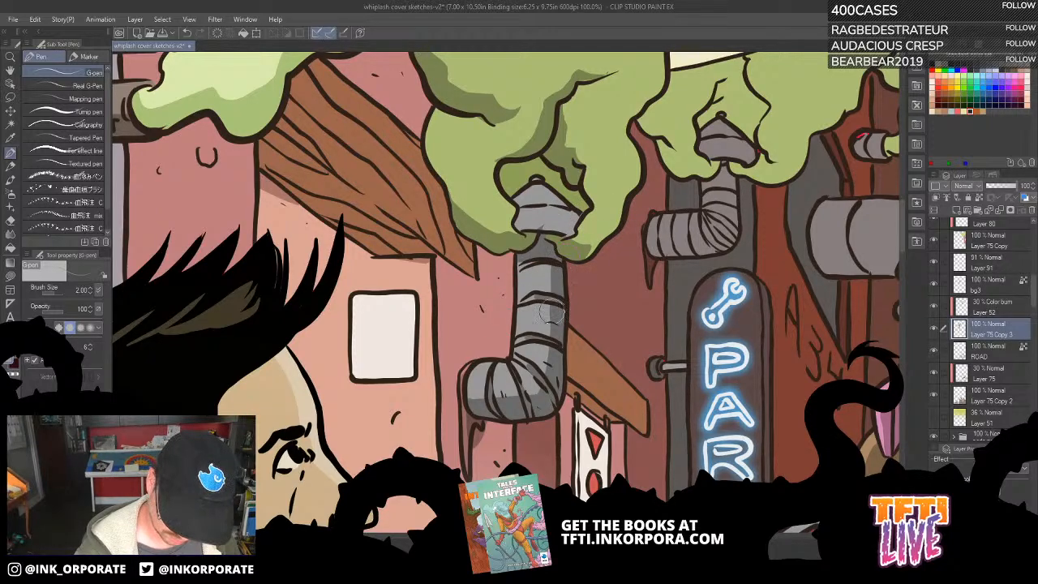
drag(544, 345, 541, 363)
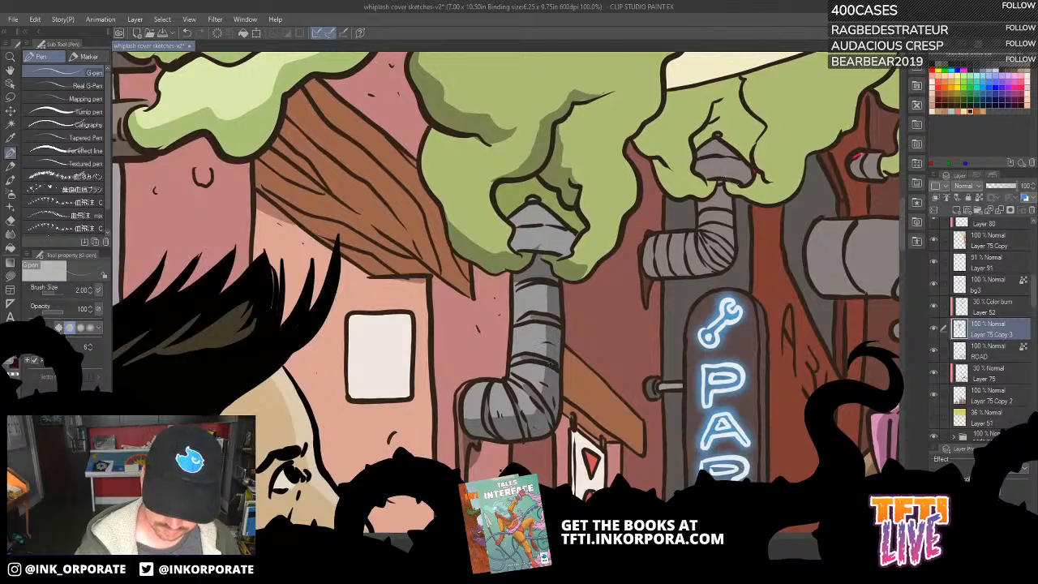
Add small curved shadow details to the green smoke cloud above the vent pipe on Layer 52 with the G-pen.
click(1009, 312)
mouse_move(519, 245)
mouse_down()
mouse_move(567, 252)
mouse_move(571, 238)
mouse_move(541, 241)
mouse_move(552, 304)
mouse_move(609, 224)
mouse_move(582, 277)
mouse_move(623, 225)
mouse_up()
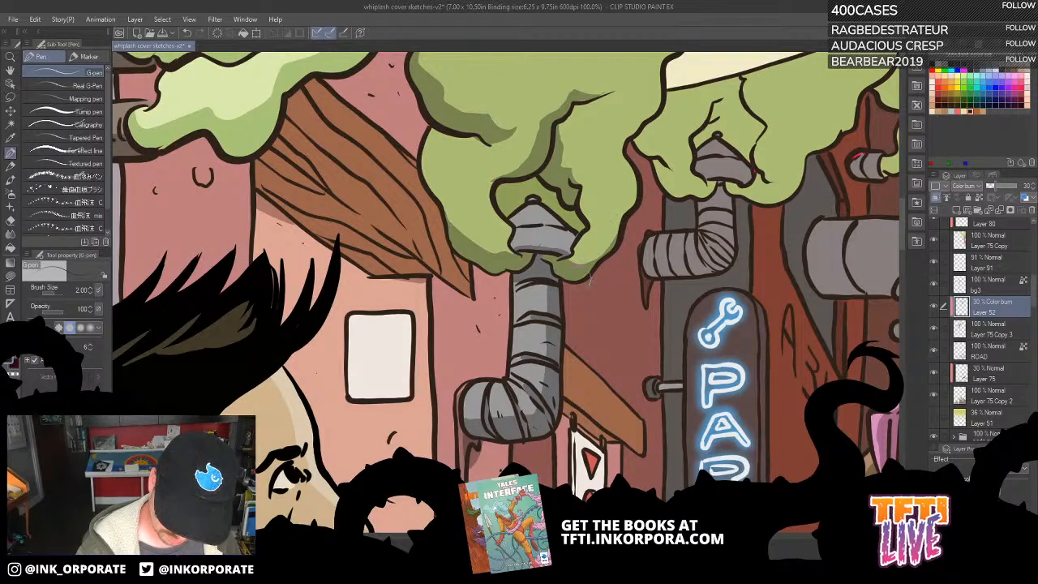
mouse_move(636, 187)
mouse_down()
mouse_move(603, 216)
mouse_move(613, 206)
mouse_move(603, 173)
mouse_move(583, 213)
mouse_move(606, 222)
mouse_move(611, 197)
mouse_move(601, 182)
mouse_move(678, 61)
mouse_move(629, 145)
mouse_move(617, 145)
mouse_move(656, 91)
mouse_move(690, 80)
mouse_up()
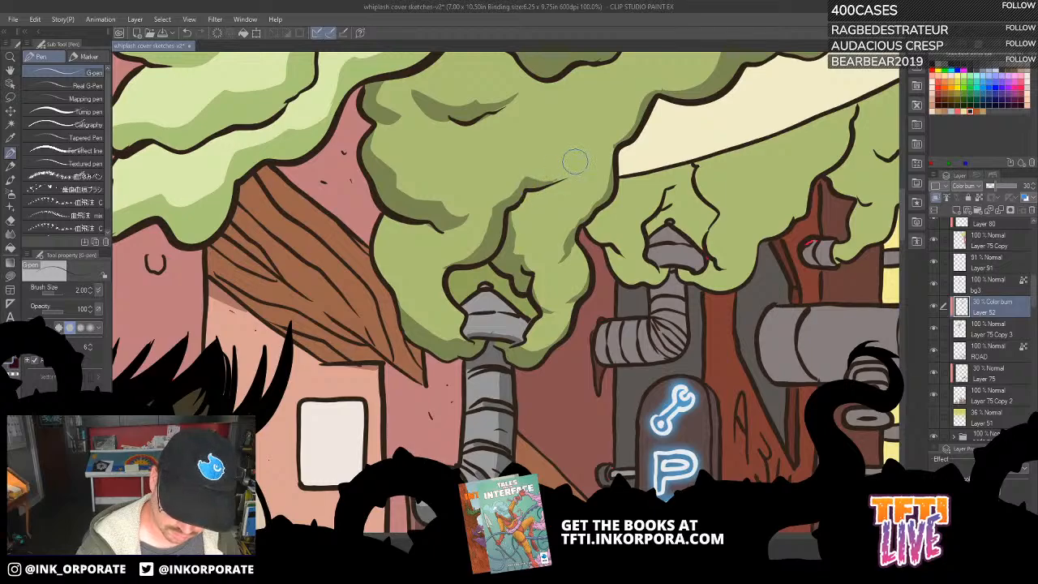
drag(574, 173, 591, 164)
mouse_move(545, 139)
mouse_down()
mouse_move(569, 120)
mouse_move(547, 139)
mouse_up()
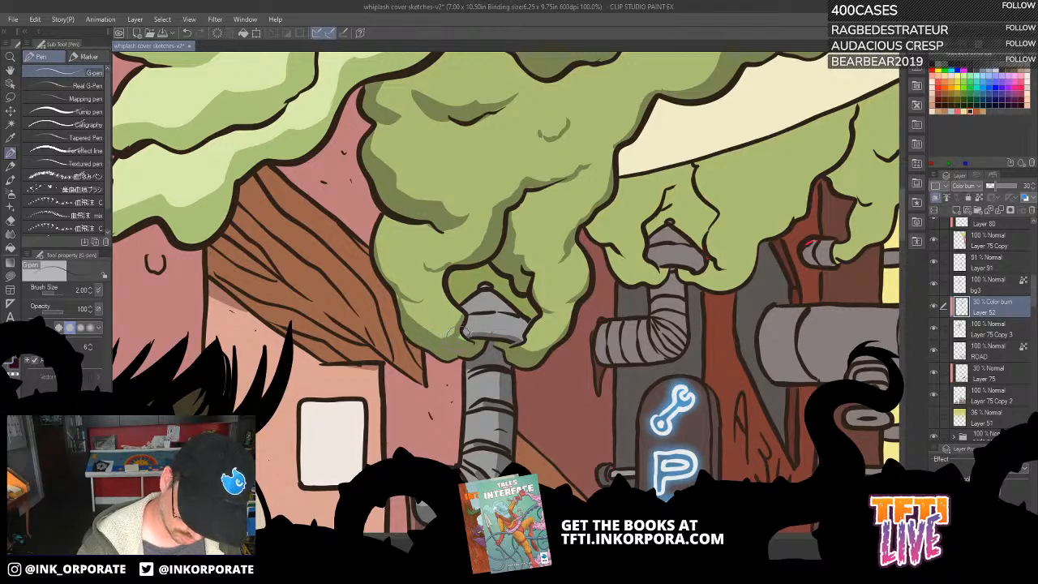
drag(650, 386, 724, 342)
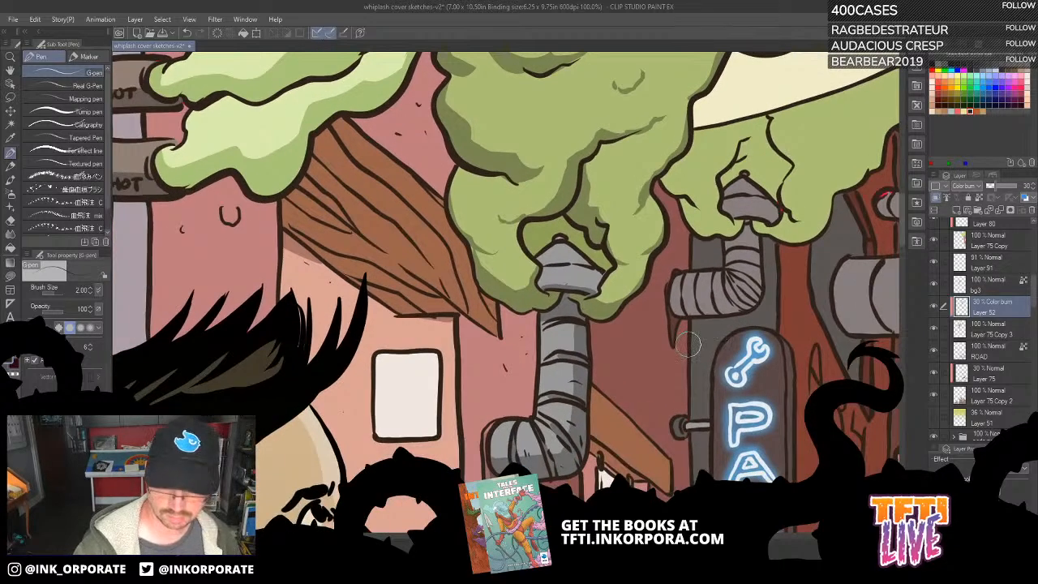
scroll(689, 348, down, 1)
drag(736, 441, 559, 474)
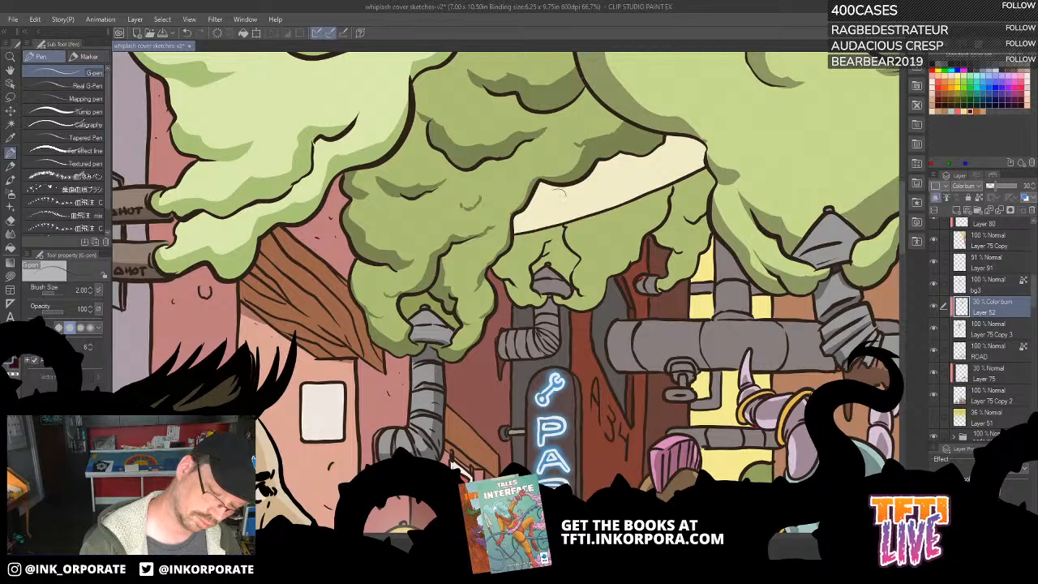
drag(552, 353, 578, 280)
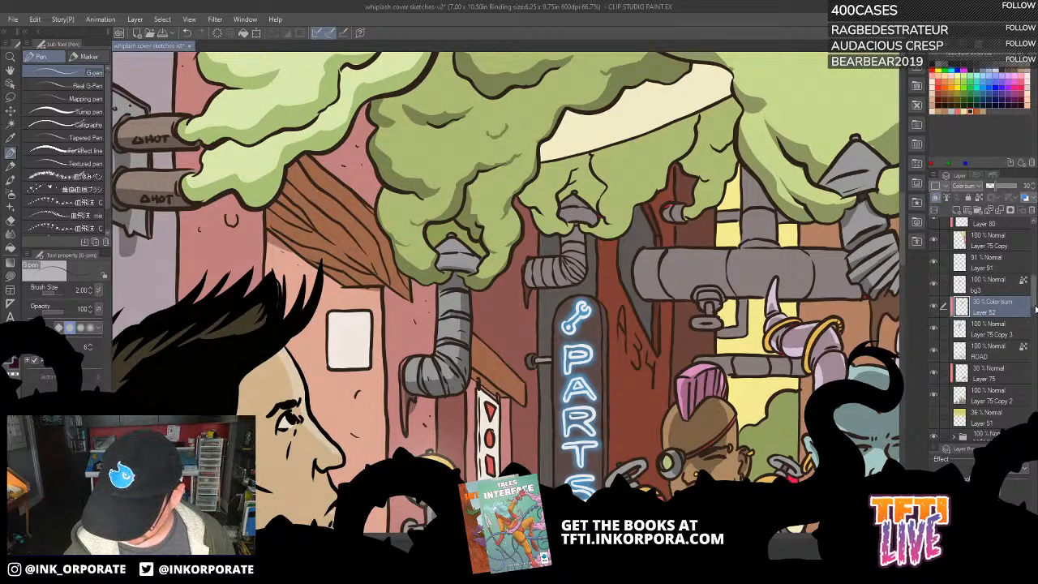
Check Layer 79 hidden and shown again and make it the active layer for the alley background.
scroll(1027, 311, down, 3)
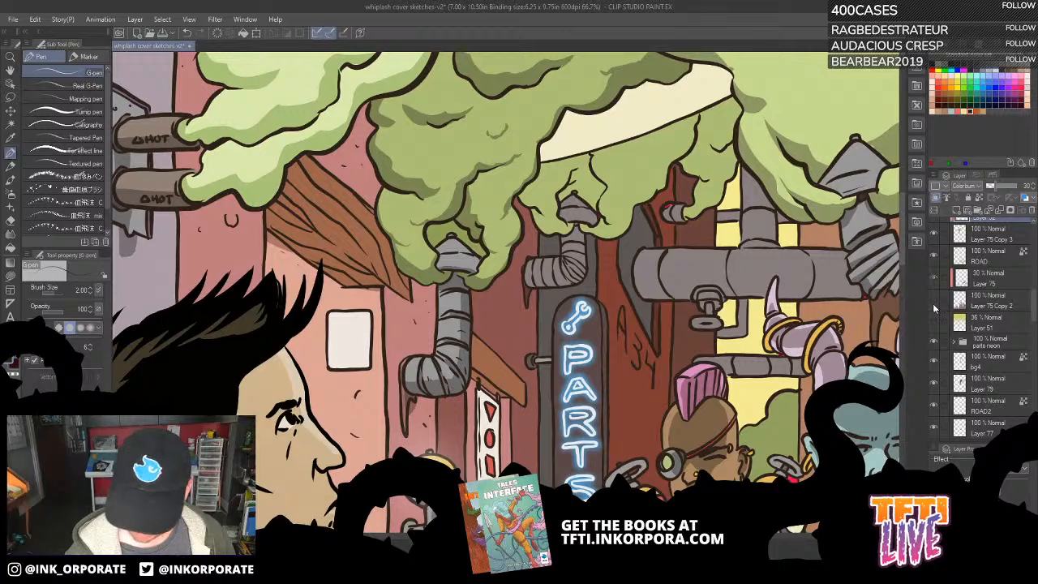
click(936, 384)
click(937, 385)
click(972, 380)
drag(820, 381, 796, 329)
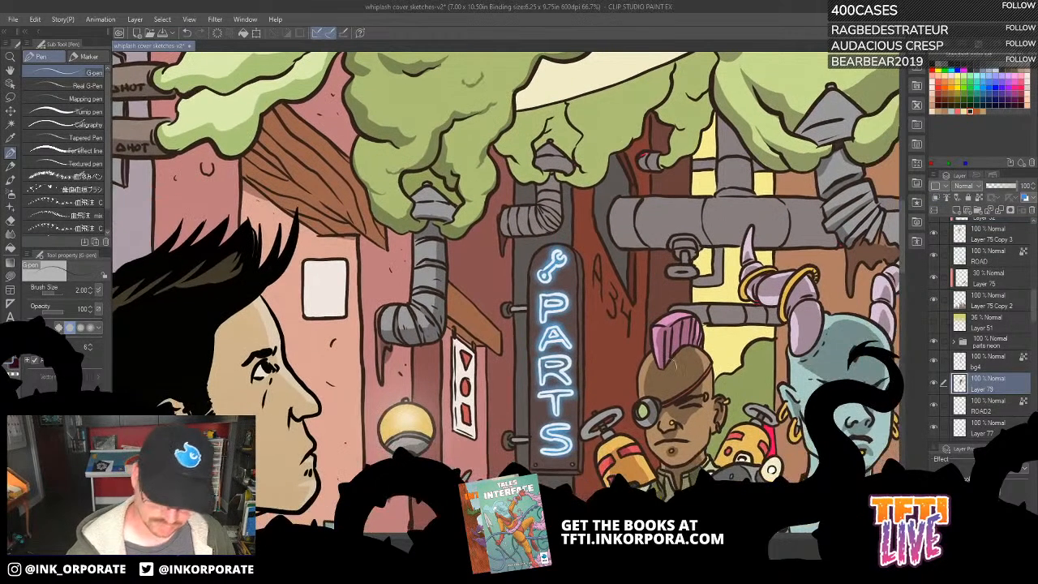
Examine the alley background up close, from the smoking vent pipes and PARTS sign past the horned figure to the dripping pipe on the red wall.
ctrl+click(629, 426)
mouse_move(627, 221)
mouse_down()
mouse_move(714, 420)
mouse_move(750, 454)
mouse_up()
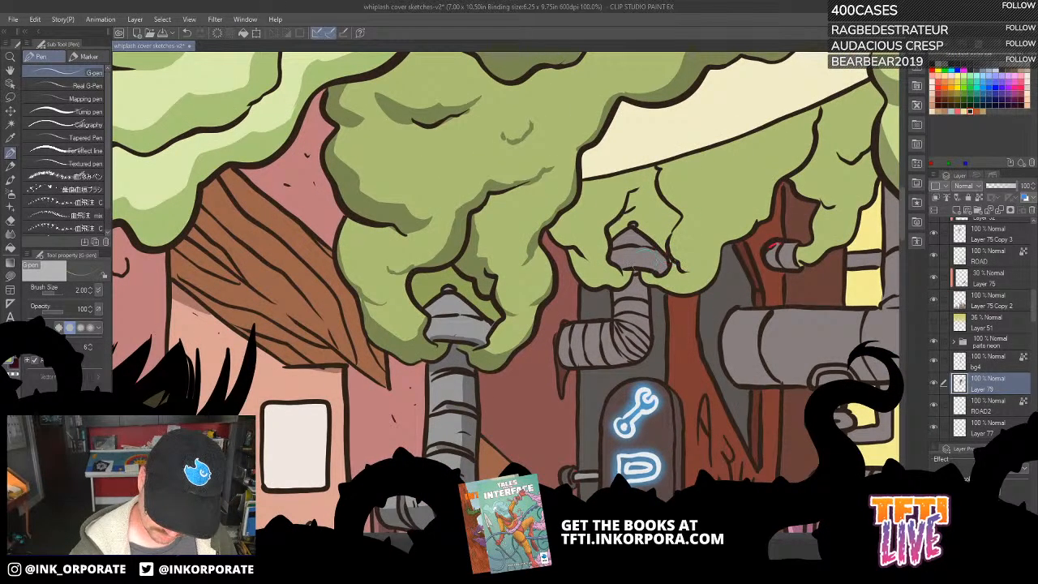
drag(658, 244, 673, 146)
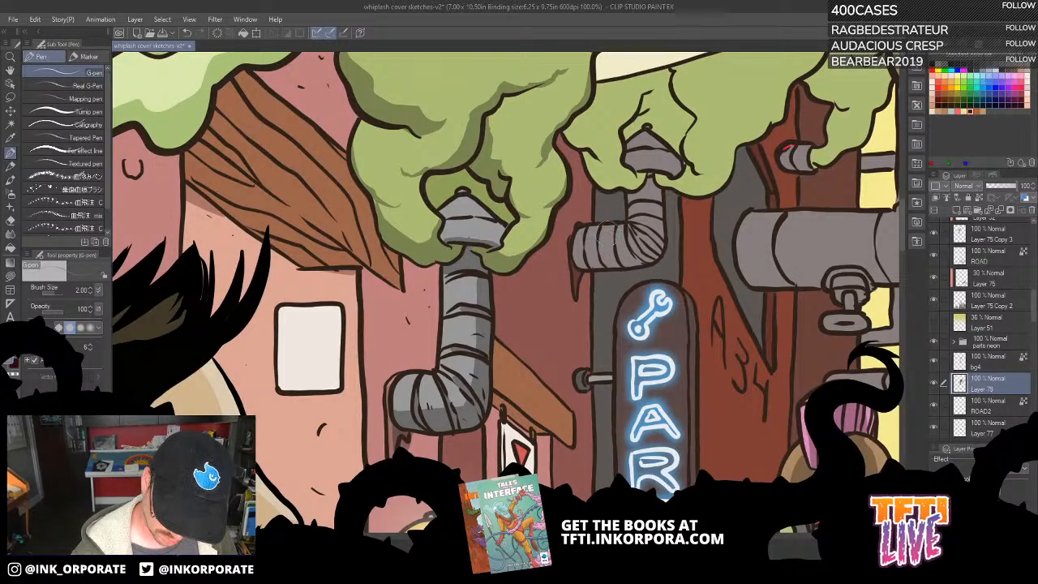
drag(724, 301, 720, 261)
drag(716, 366, 703, 197)
drag(832, 176, 559, 445)
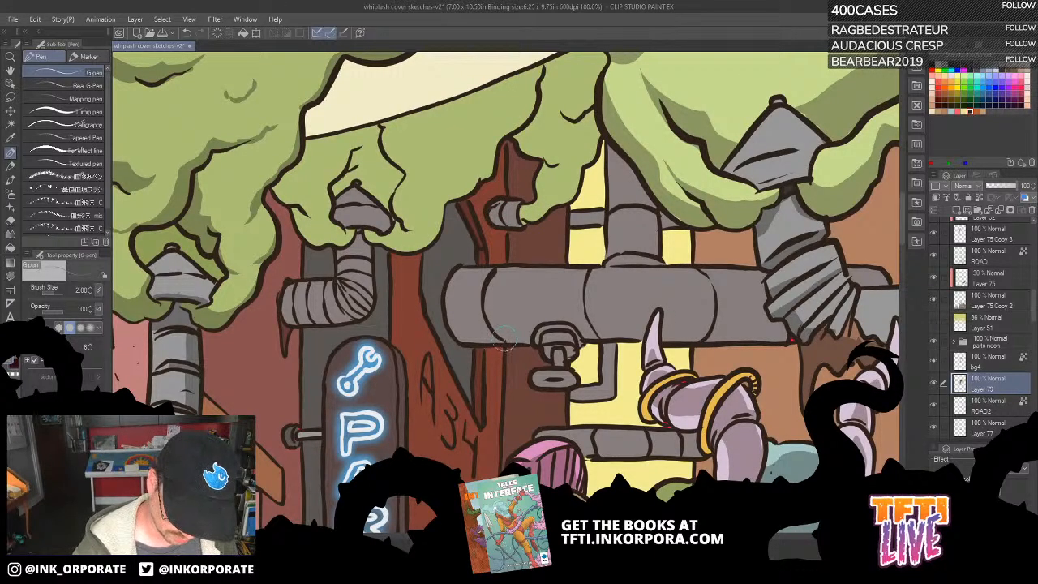
scroll(737, 356, down, 1)
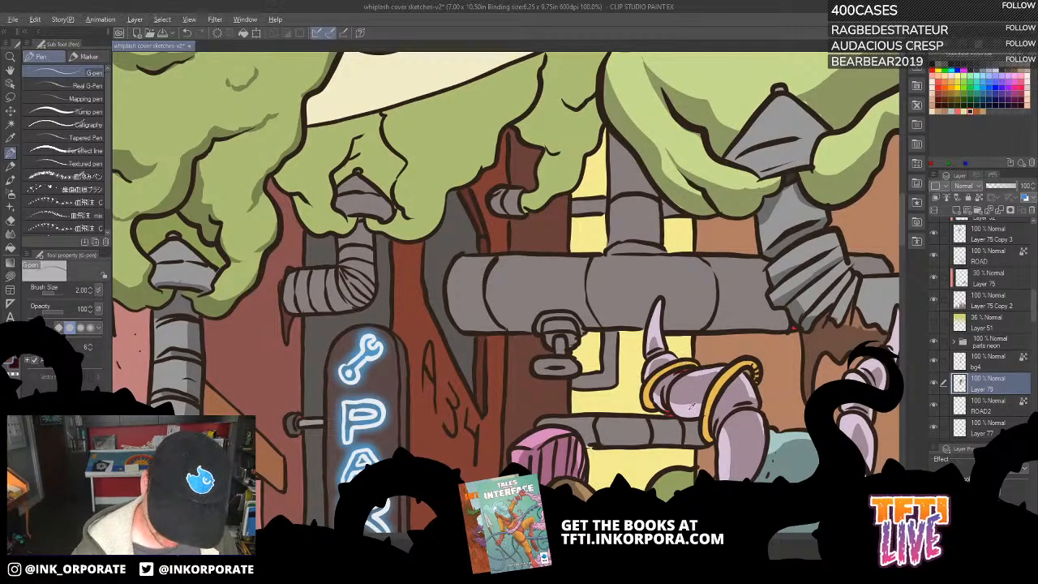
scroll(692, 407, down, 5)
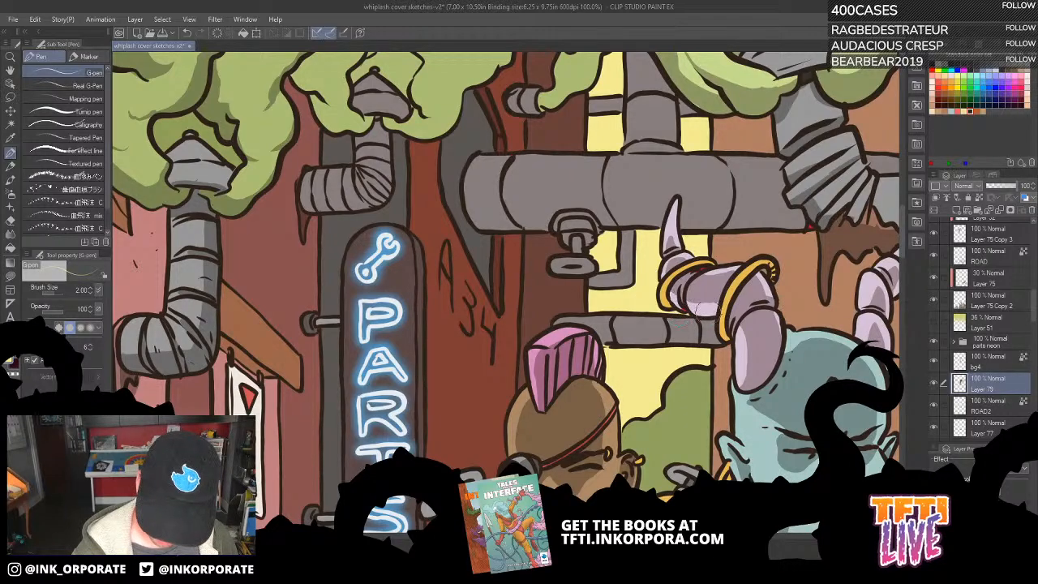
scroll(712, 471, down, 5)
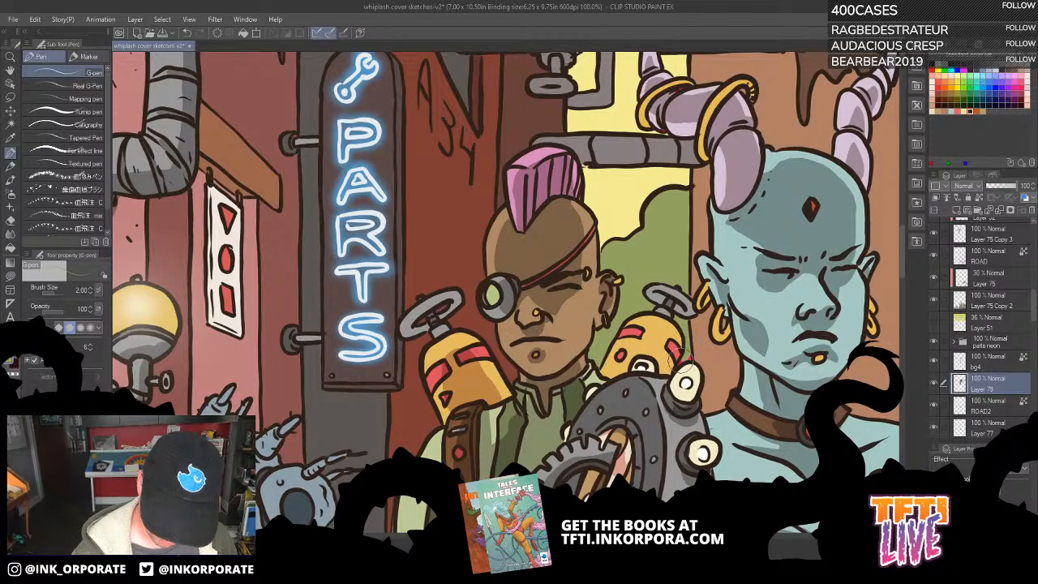
drag(724, 233, 769, 339)
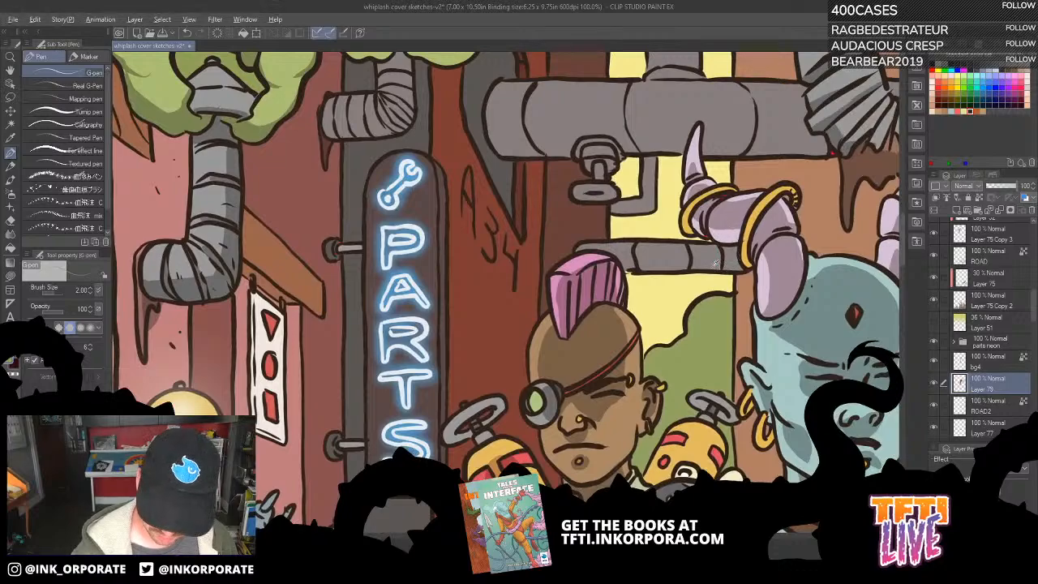
drag(745, 240, 657, 380)
drag(691, 289, 559, 310)
drag(758, 339, 736, 257)
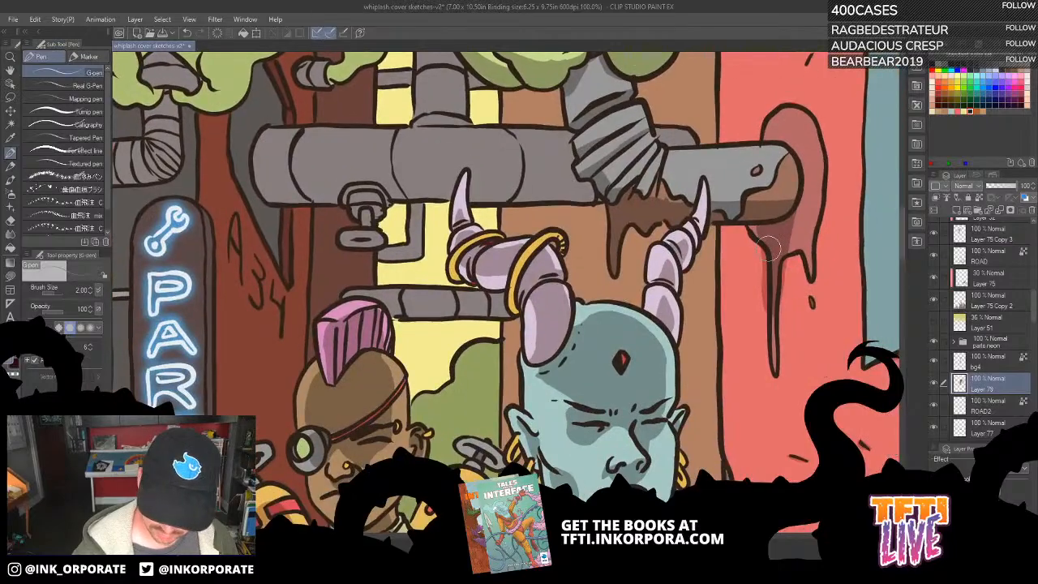
Hide and reshow the selected background layer to check its contents, and look over both alley figures.
click(937, 386)
click(935, 387)
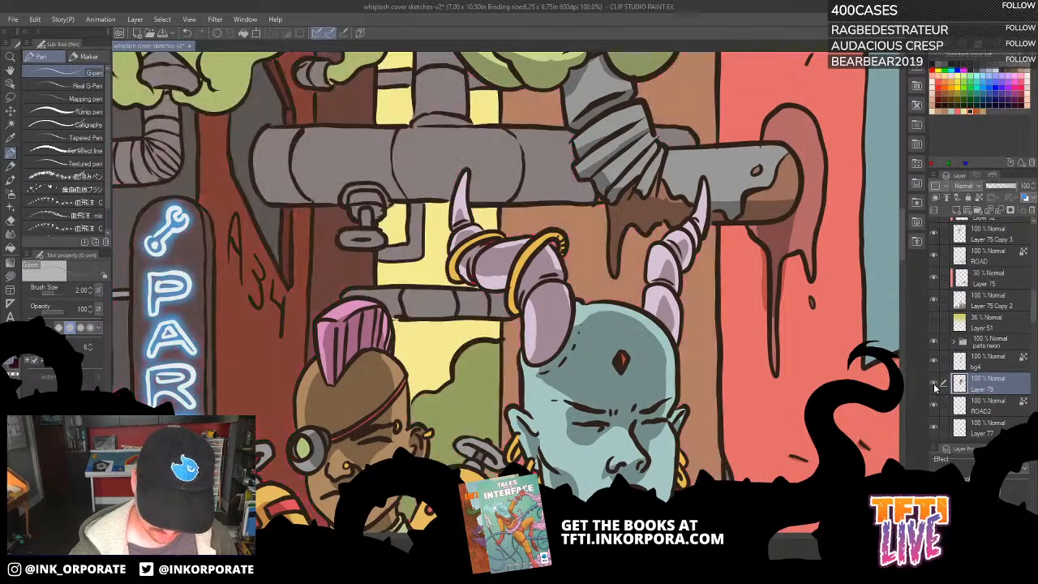
scroll(851, 412, down, 5)
drag(586, 426, 755, 360)
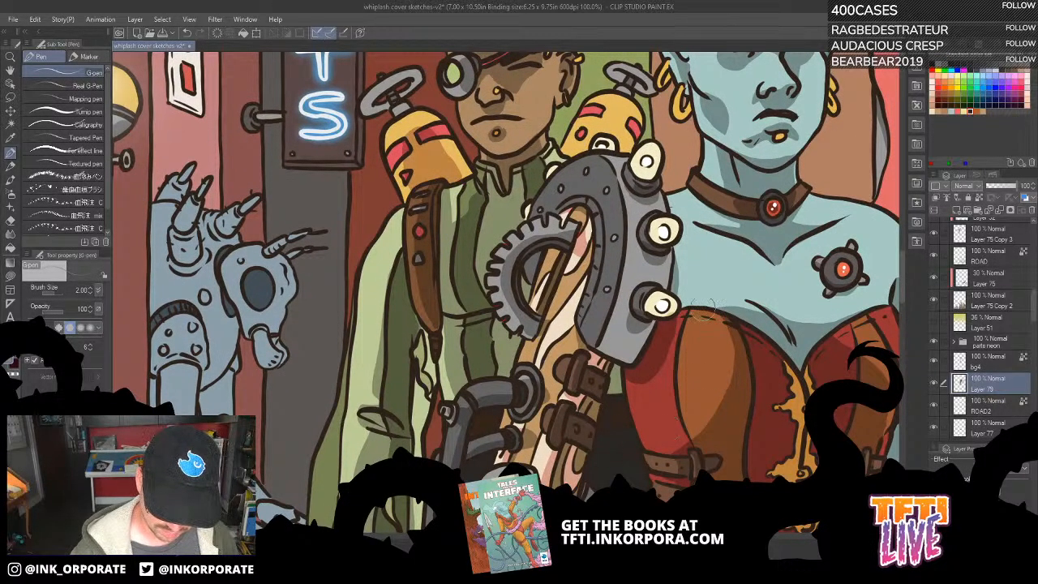
drag(797, 220, 714, 419)
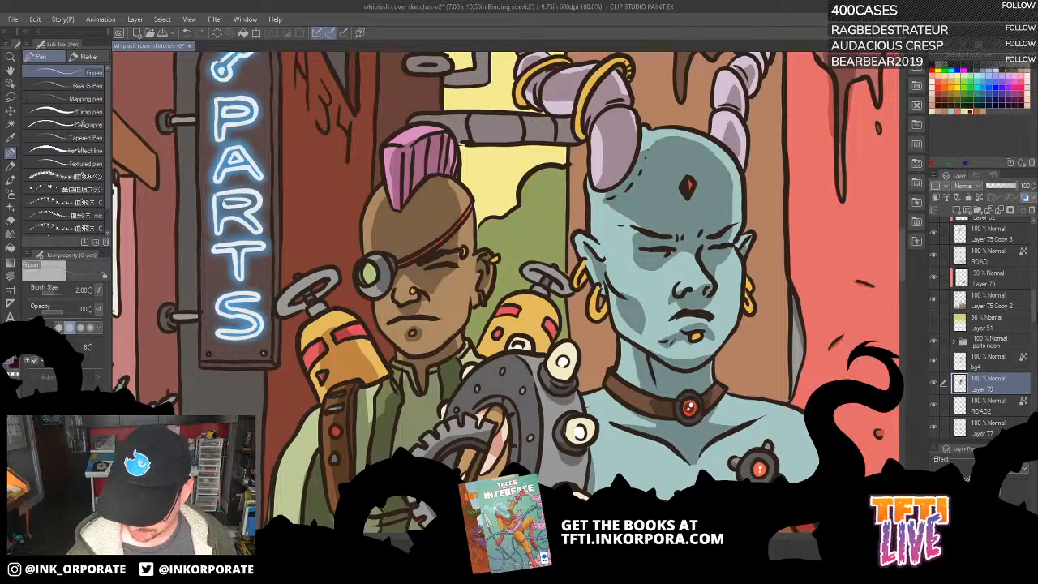
Identify the horned figure's layer group by briefly hiding Folder 6, expand the folder, and select Layer 85 inside it.
drag(1035, 312, 1035, 244)
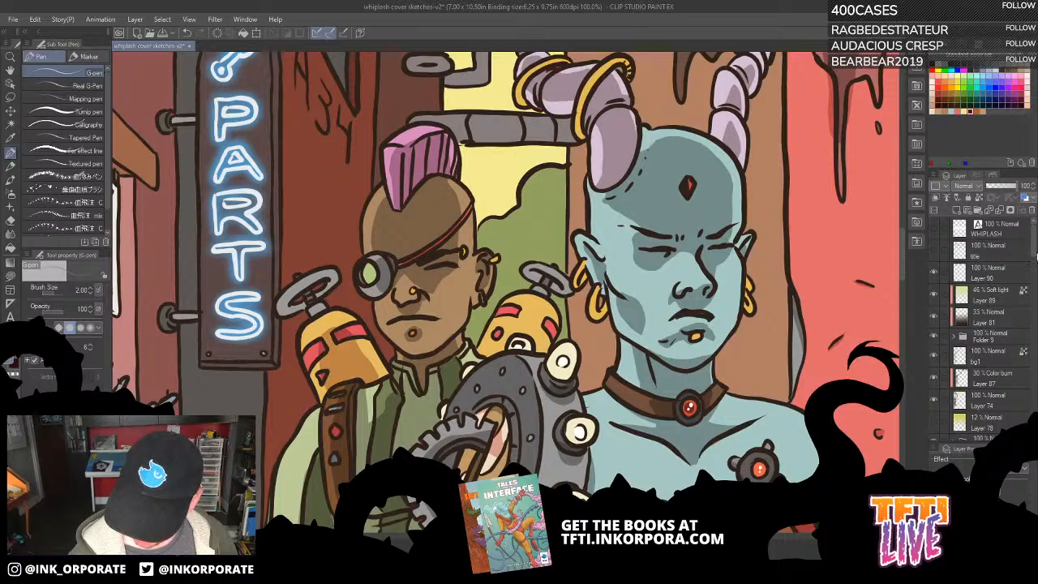
drag(1035, 257, 1035, 268)
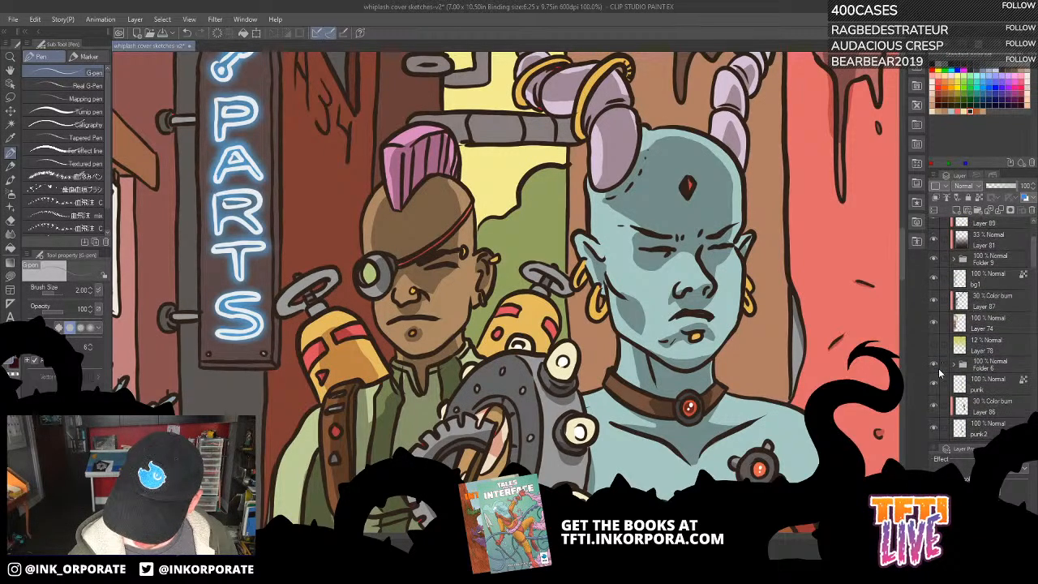
click(934, 366)
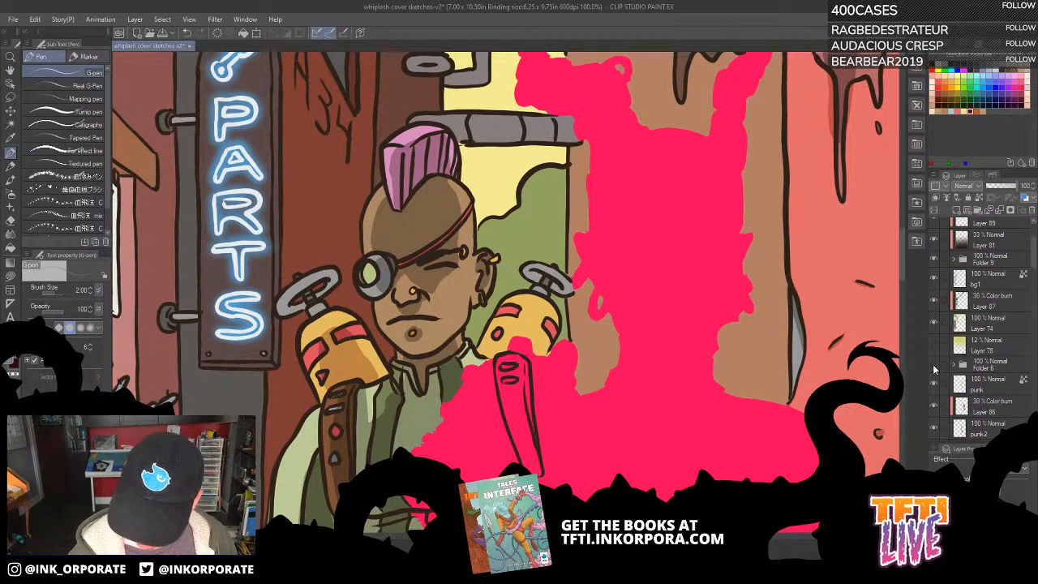
click(933, 365)
click(954, 367)
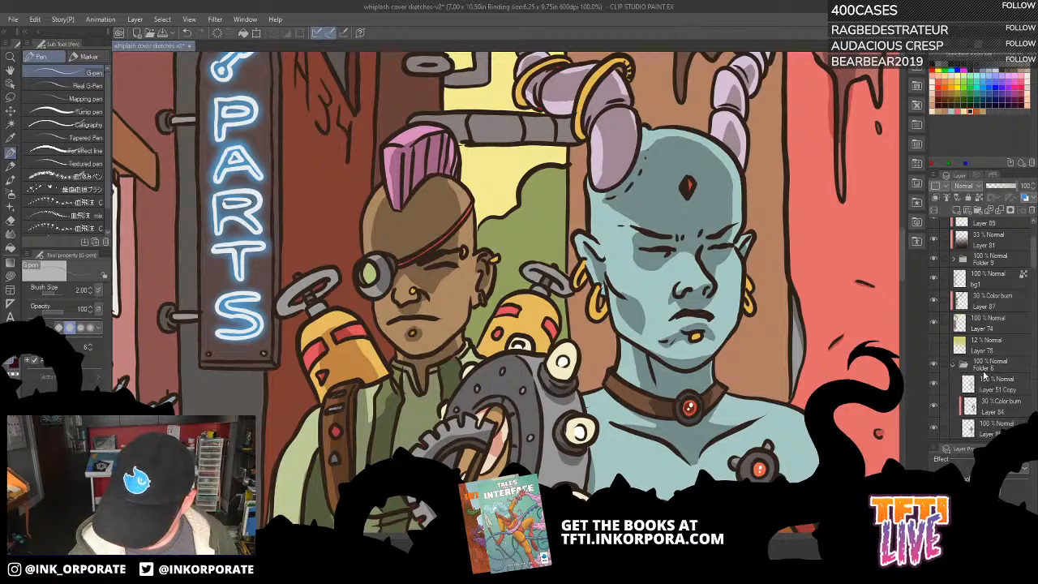
drag(1036, 259, 1034, 277)
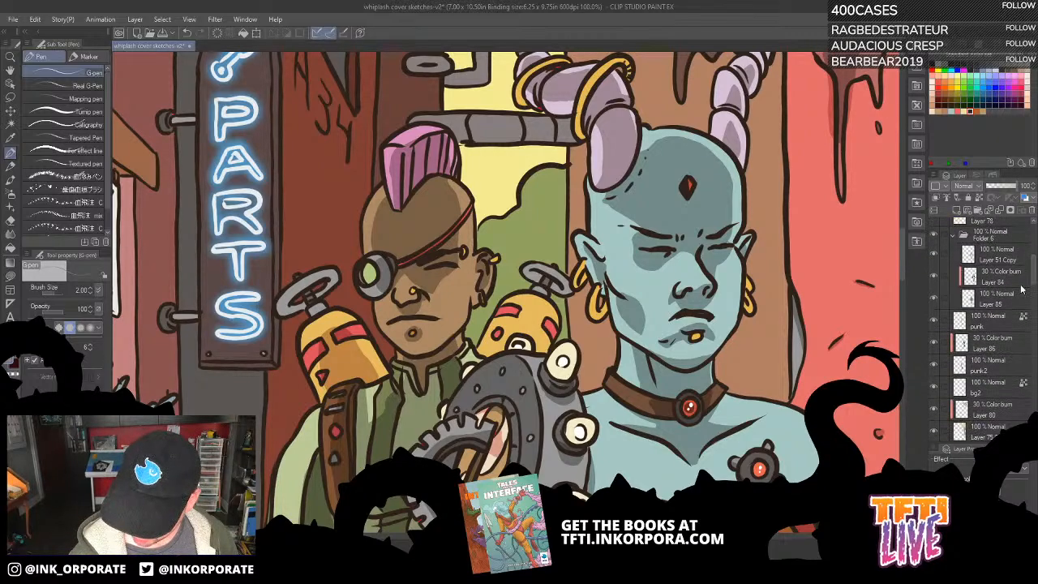
click(1010, 302)
Examine the horned figure from the horns down to the gear and shoulder armour for gaps in the coloring.
drag(673, 172, 767, 274)
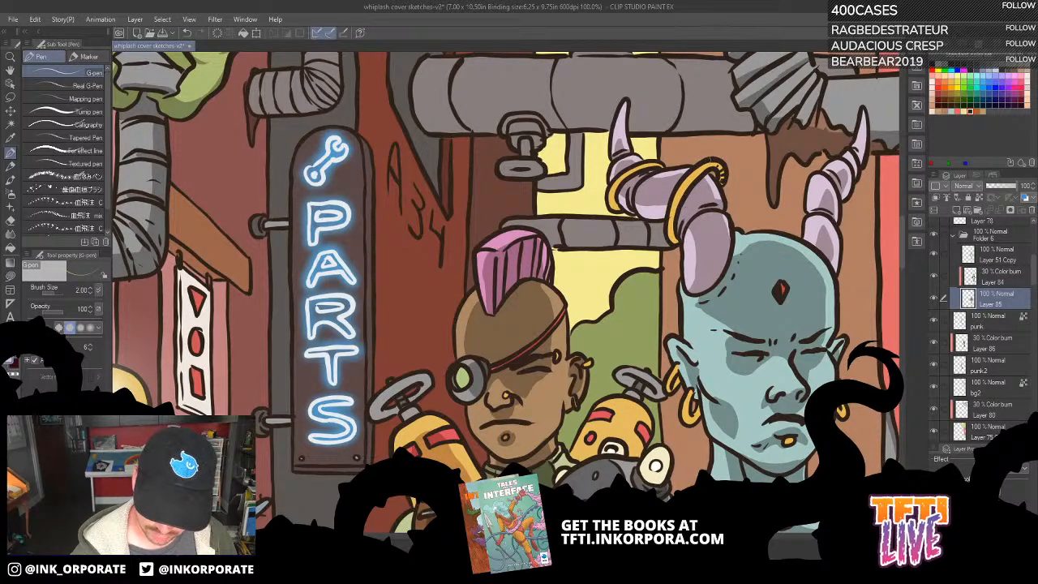
drag(684, 255, 639, 196)
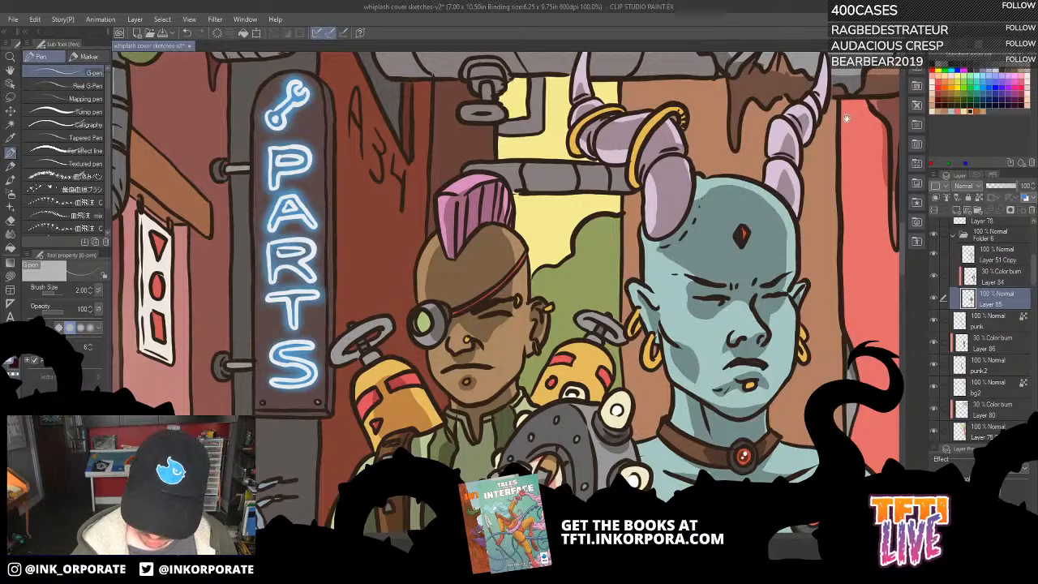
drag(734, 228, 793, 127)
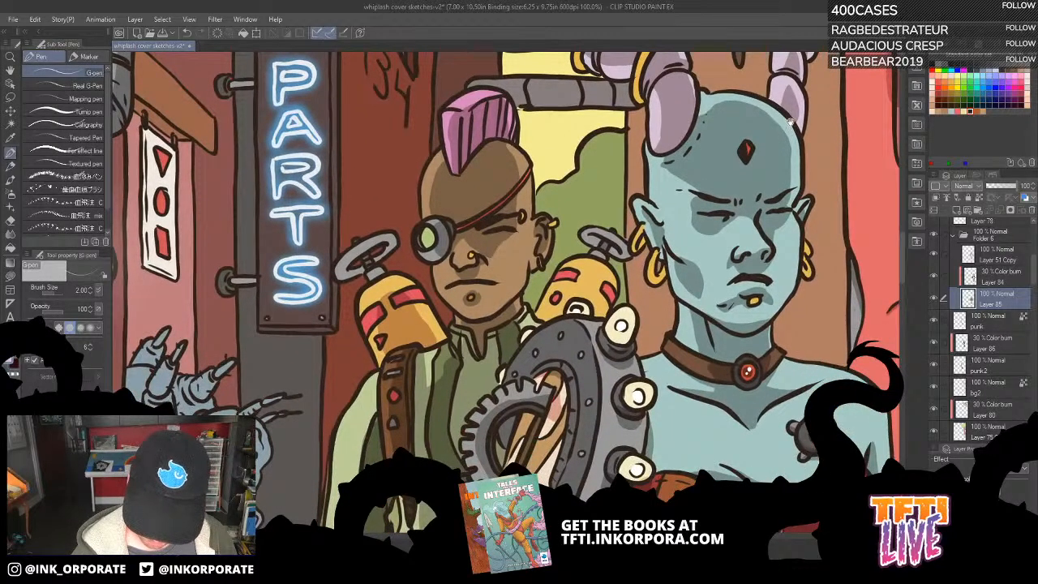
drag(732, 217, 755, 93)
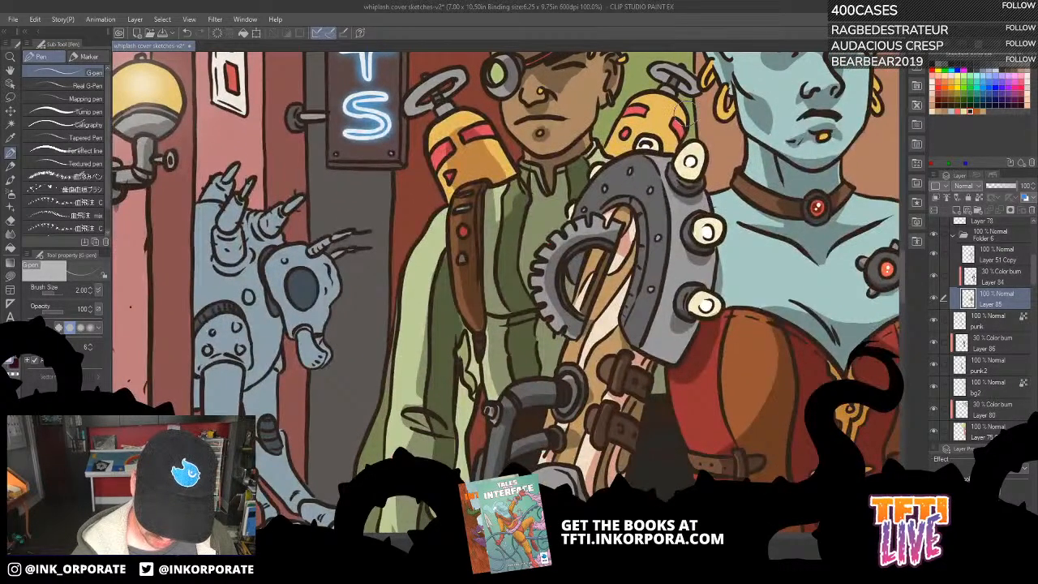
scroll(687, 118, up, 2)
drag(687, 114, 777, 116)
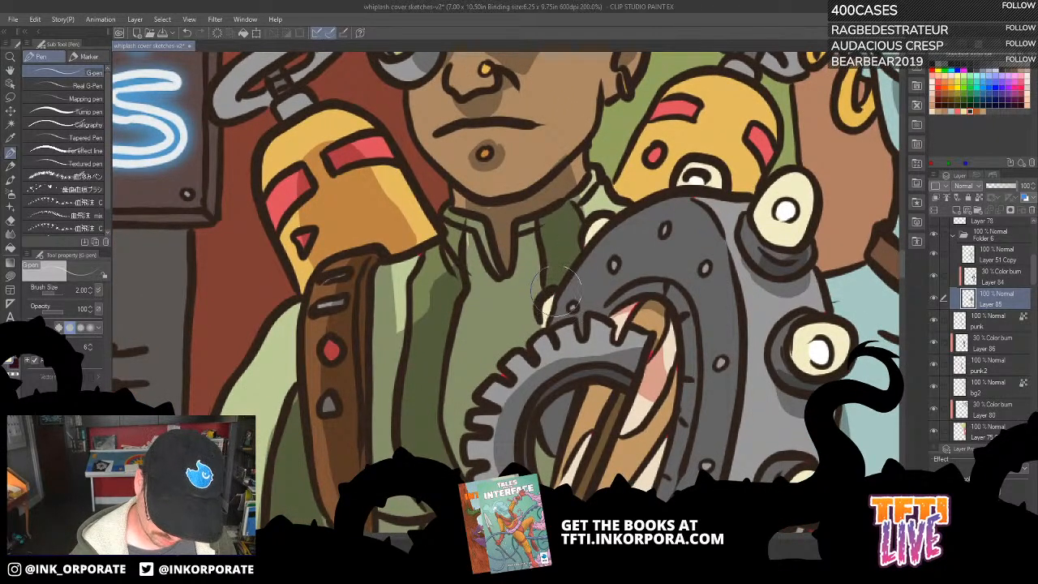
drag(692, 267, 684, 148)
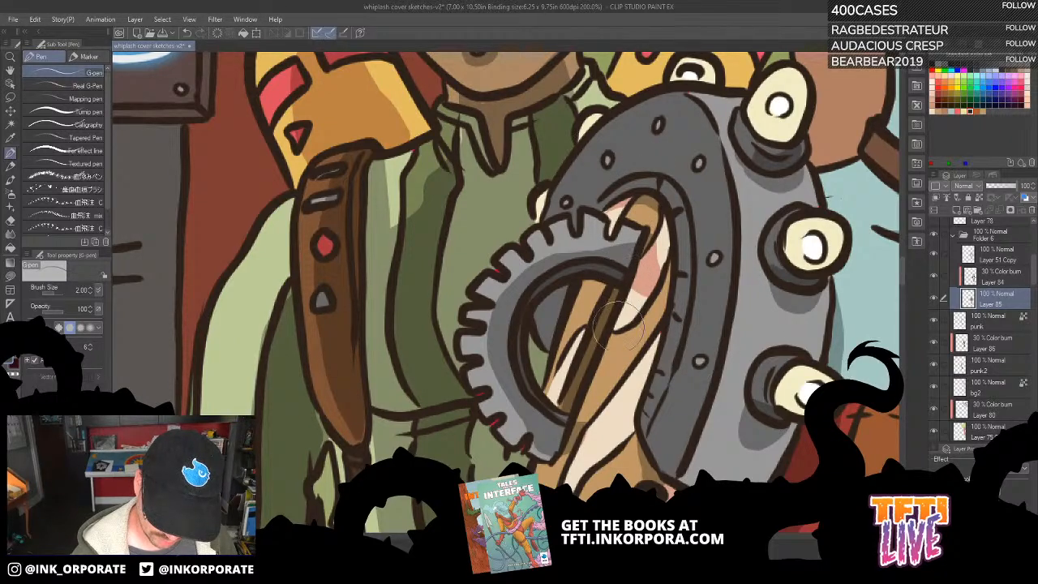
drag(625, 272, 649, 235)
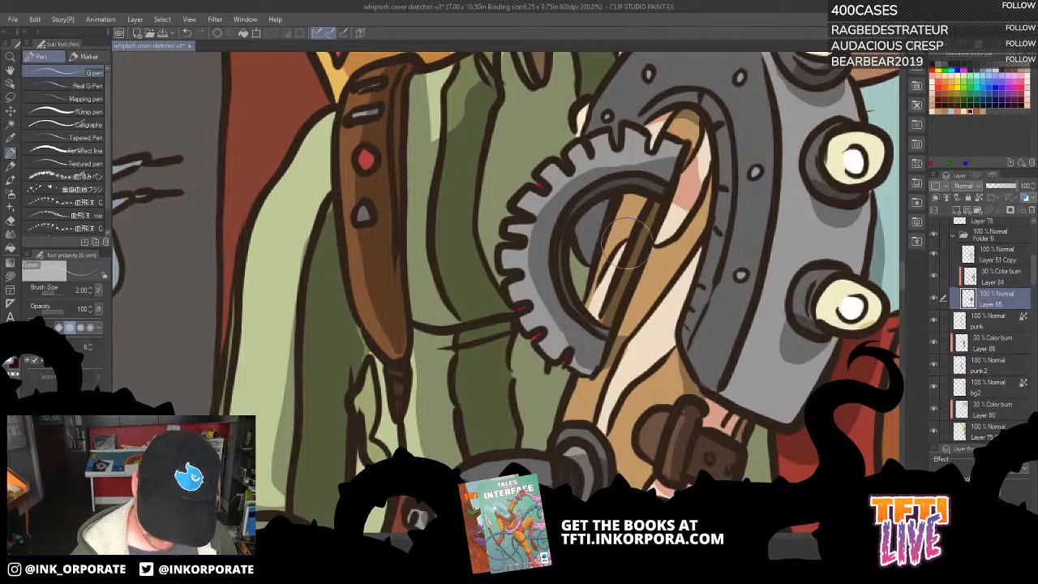
drag(650, 323, 639, 277)
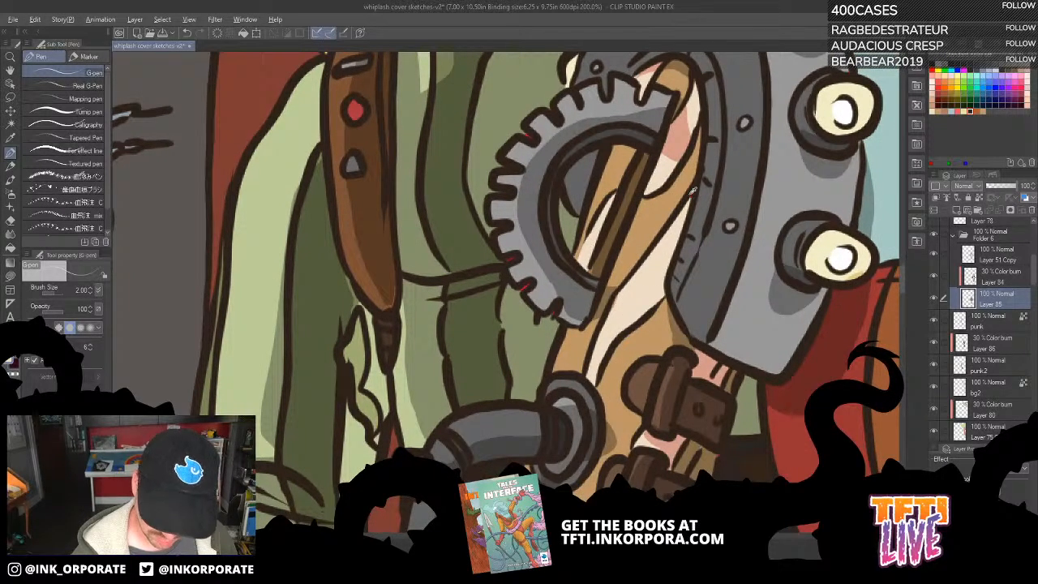
Examine the pipes, strapped forearm and studded shoulder plate of the mechanical arm for stray color gaps.
drag(687, 211, 683, 126)
drag(605, 378, 627, 186)
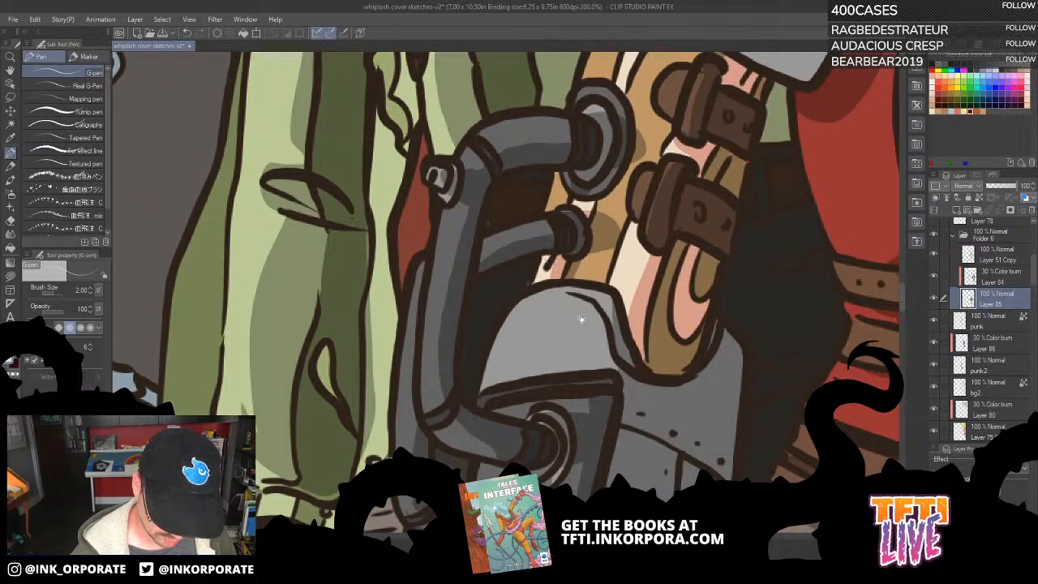
drag(537, 277, 528, 285)
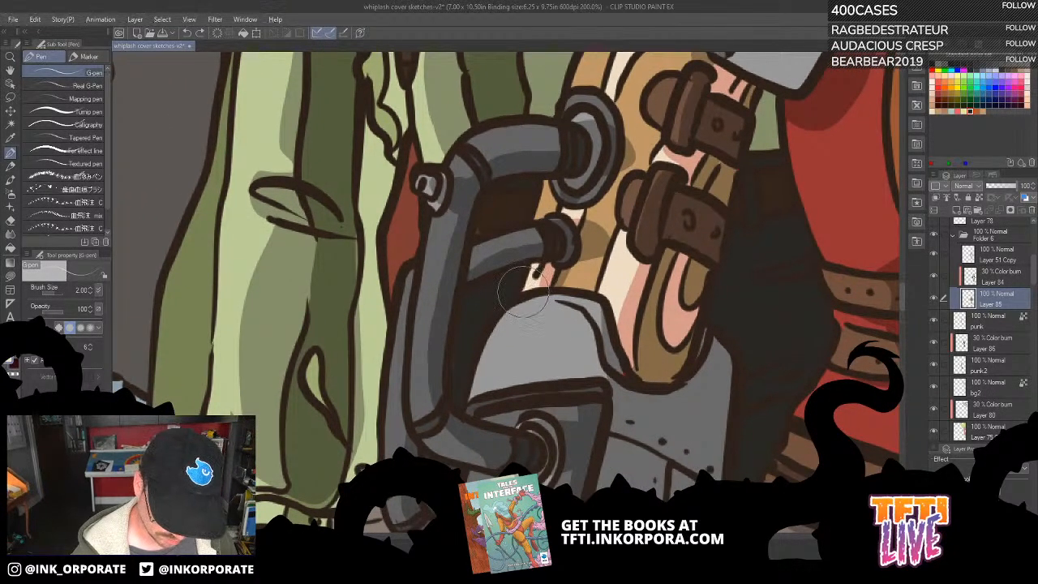
drag(591, 319, 592, 216)
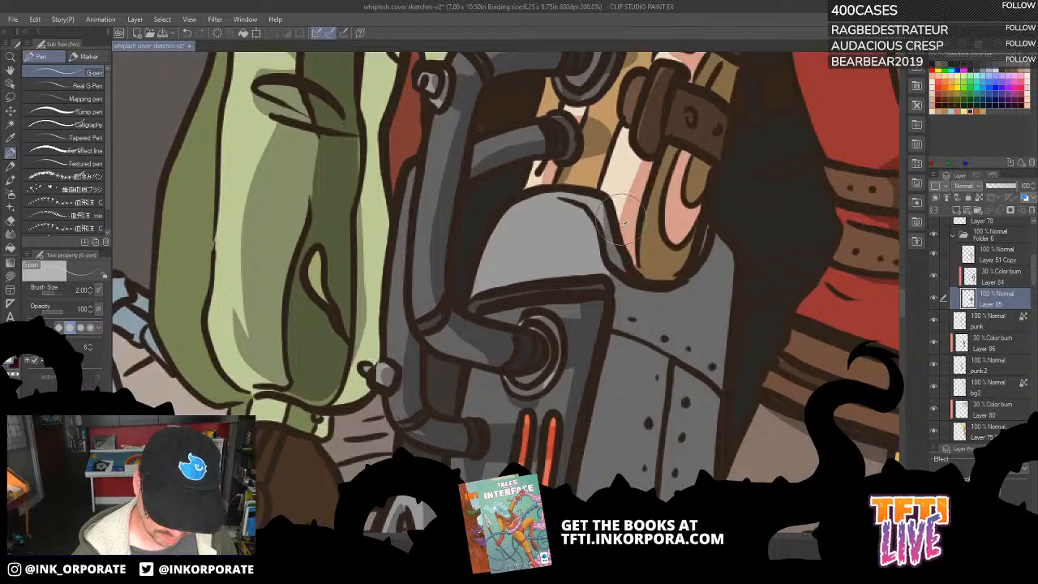
drag(621, 334, 567, 386)
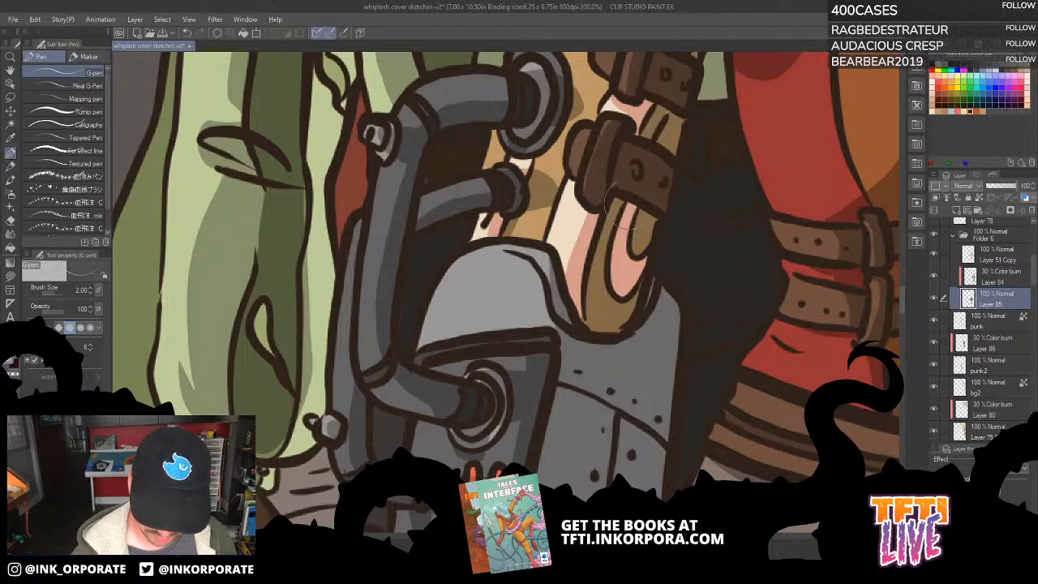
drag(655, 189, 621, 246)
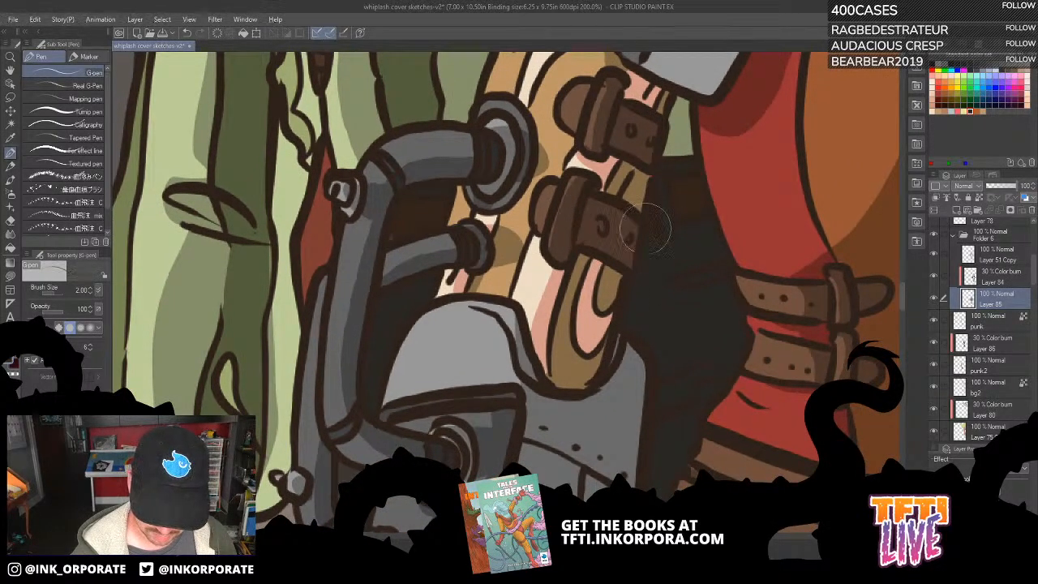
drag(645, 142, 626, 240)
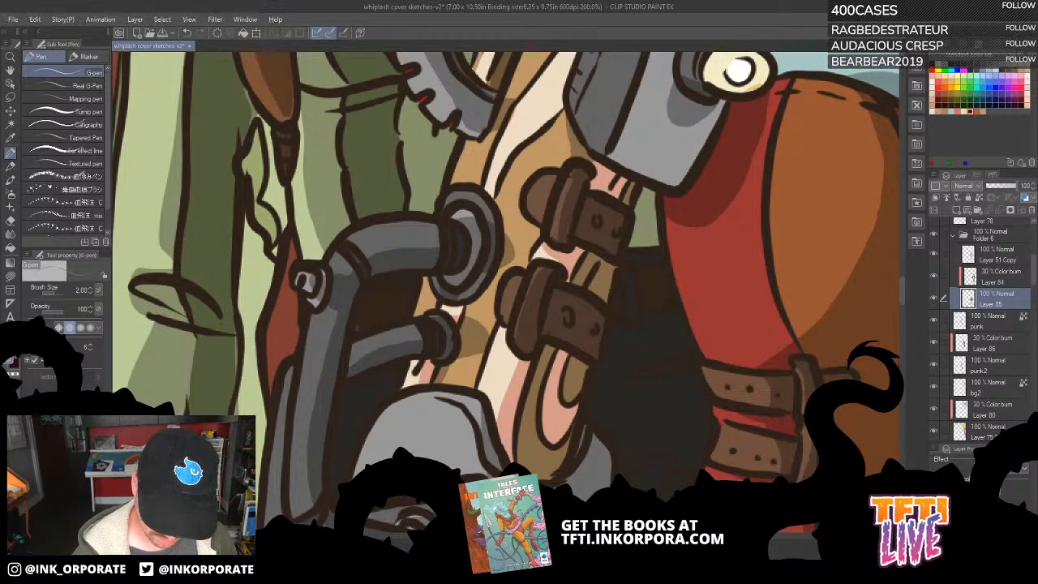
drag(618, 234, 554, 349)
drag(498, 452, 453, 450)
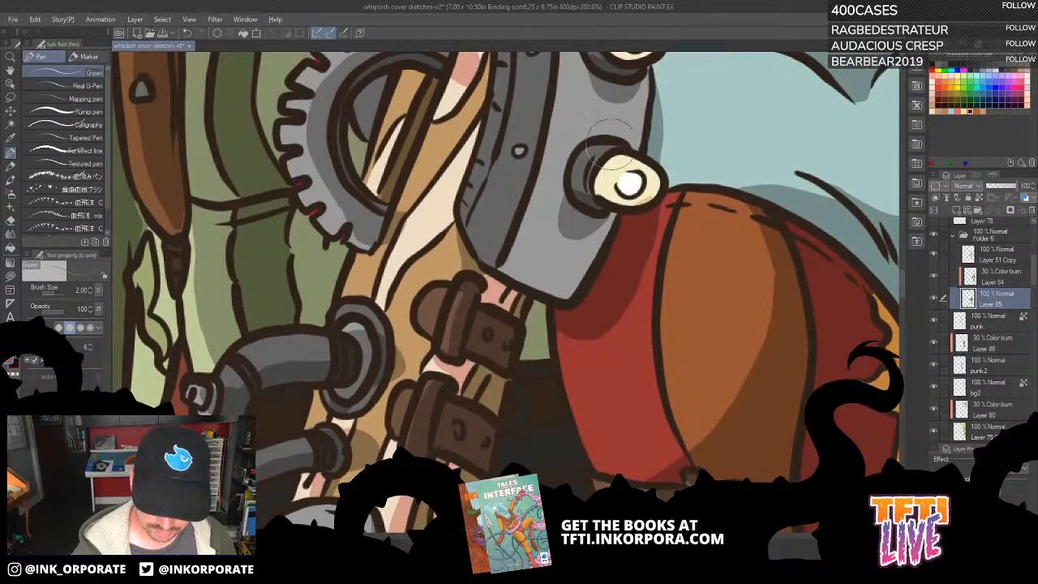
mouse_move(630, 152)
mouse_down()
mouse_move(559, 309)
mouse_move(573, 340)
mouse_up()
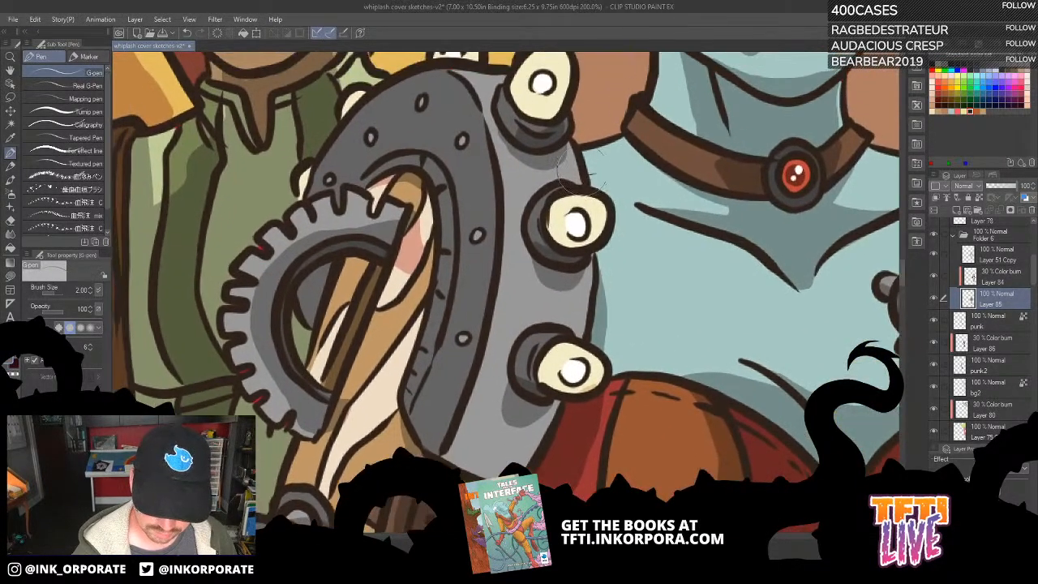
drag(589, 174, 587, 299)
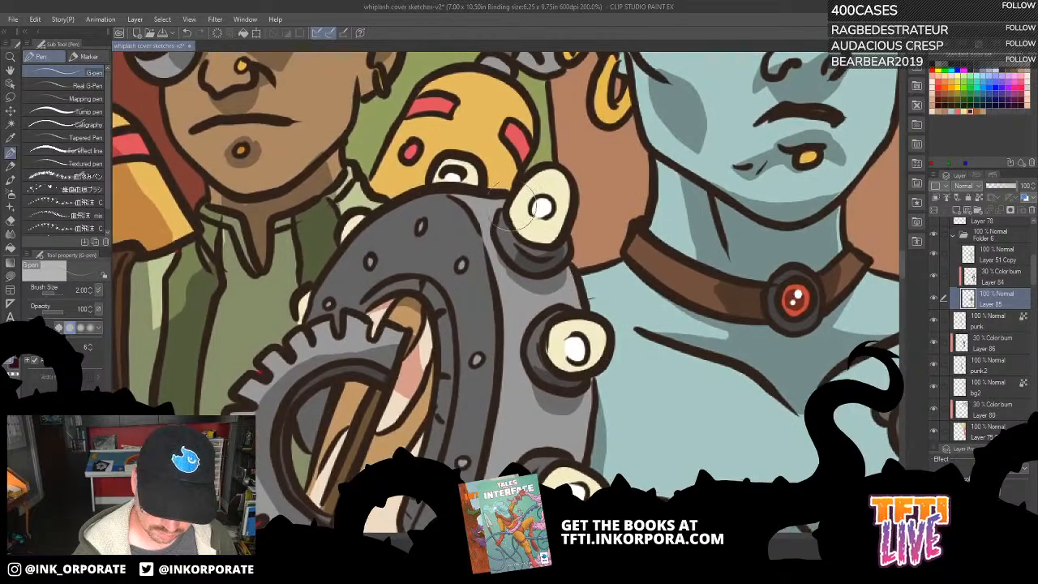
Examine the mechanical claw and lower legs up close, and review the overall scene and both figures' heads.
drag(634, 361, 708, 49)
drag(651, 334, 645, 251)
drag(625, 467, 625, 251)
drag(618, 312, 617, 170)
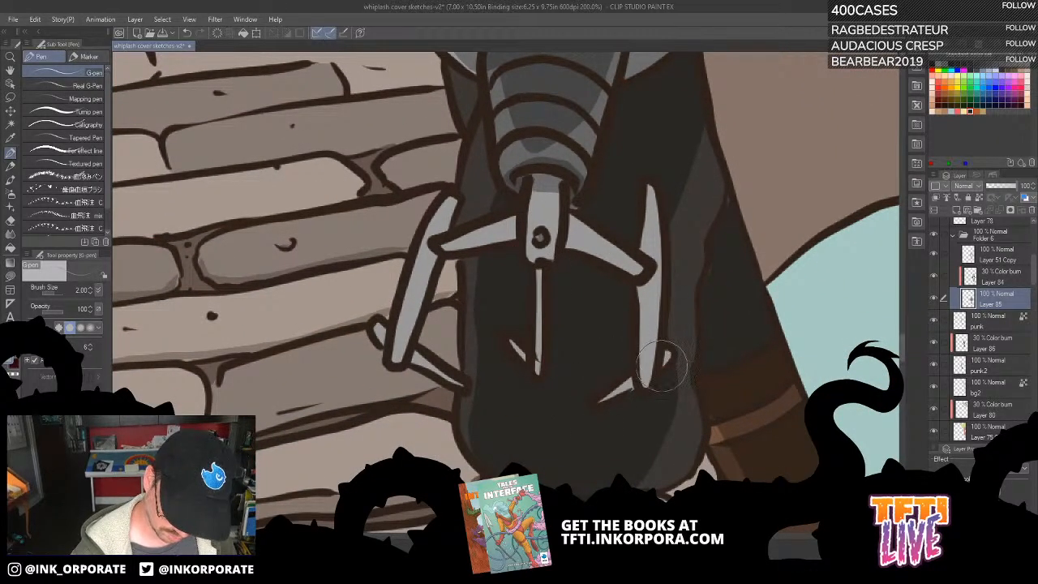
drag(657, 422, 650, 337)
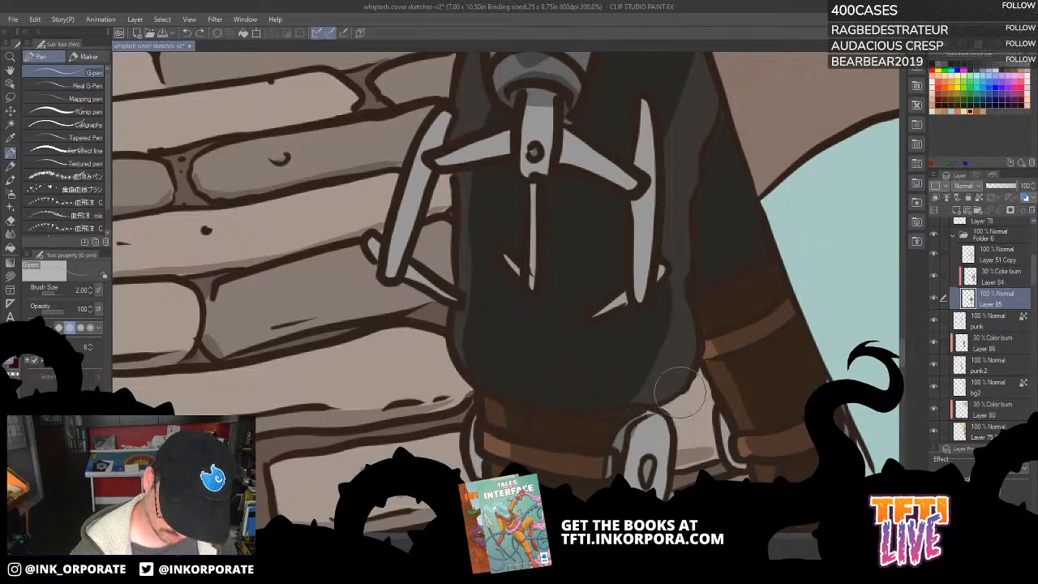
scroll(653, 410, down, 4)
scroll(681, 397, down, 1)
drag(835, 383, 717, 416)
drag(737, 151, 729, 436)
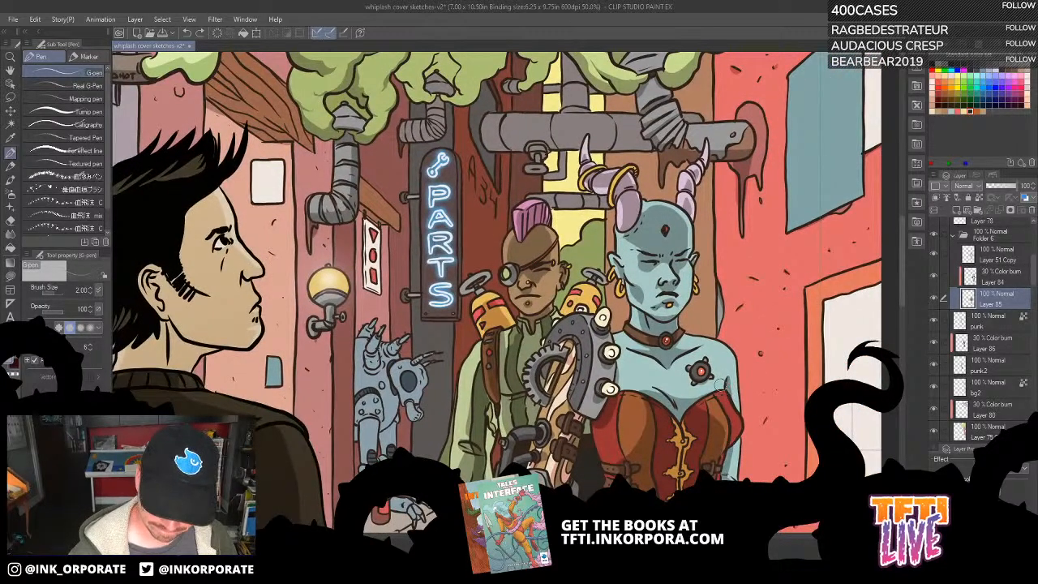
scroll(721, 389, up, 2)
drag(553, 300, 662, 379)
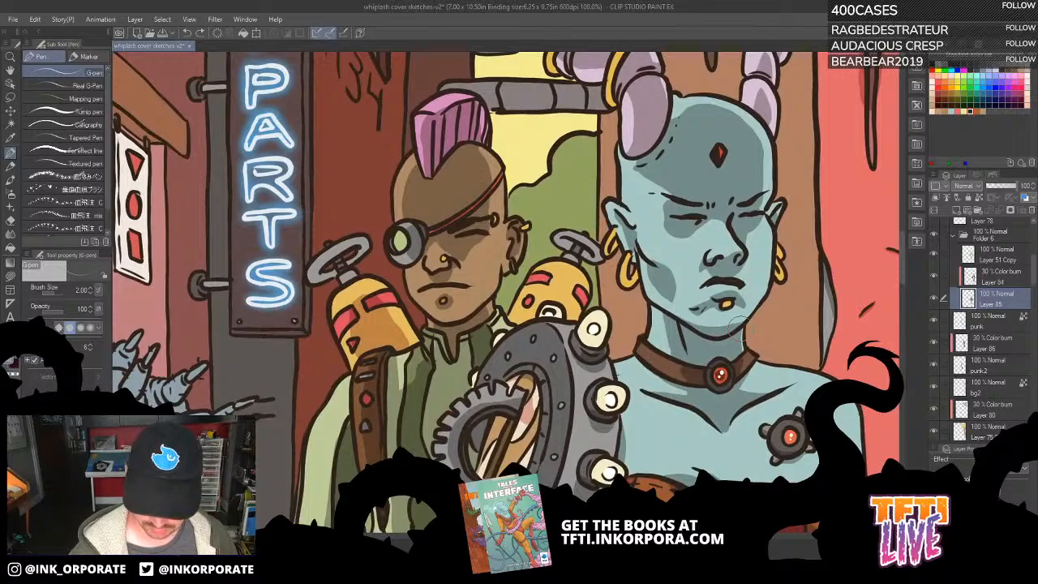
drag(798, 221, 829, 281)
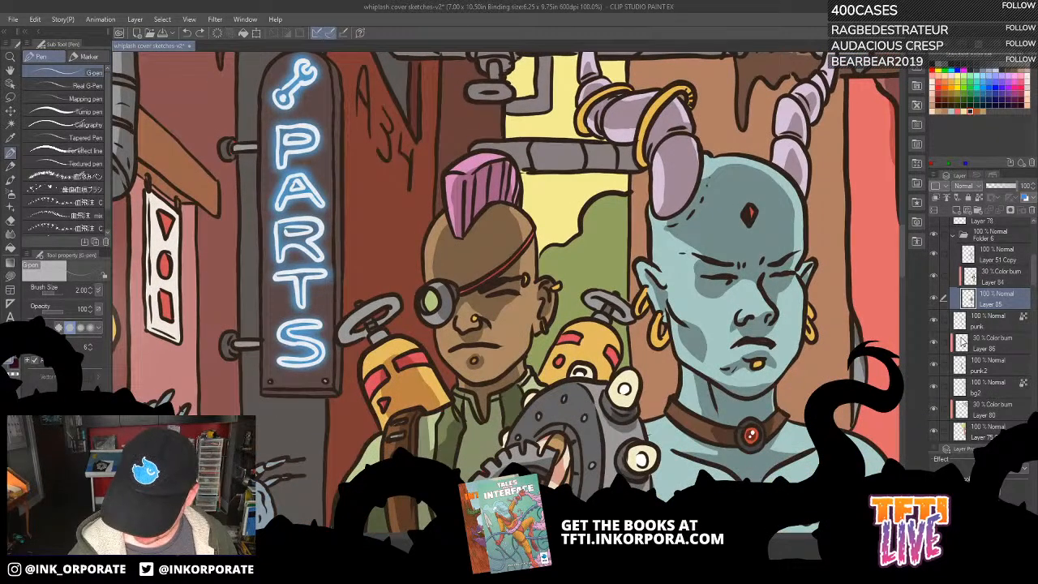
On the punk2 layer, paint over the red speck on the rim of the tank's valve handle beside the horned figure's earring.
click(988, 367)
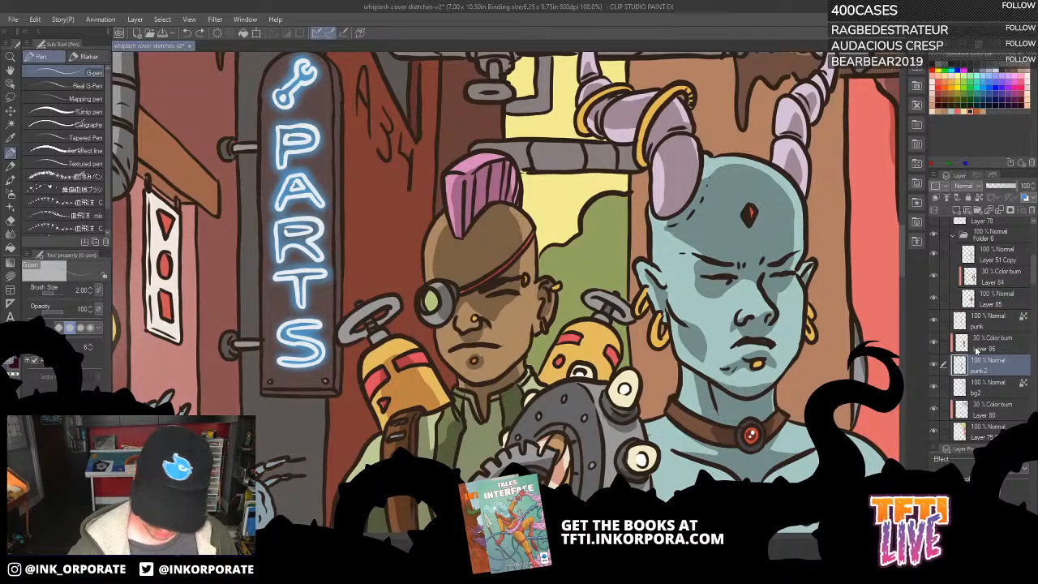
key(ctrl+plus)
key(ctrl+plus)
key(ctrl+plus)
key(ctrl+plus)
drag(845, 322, 575, 296)
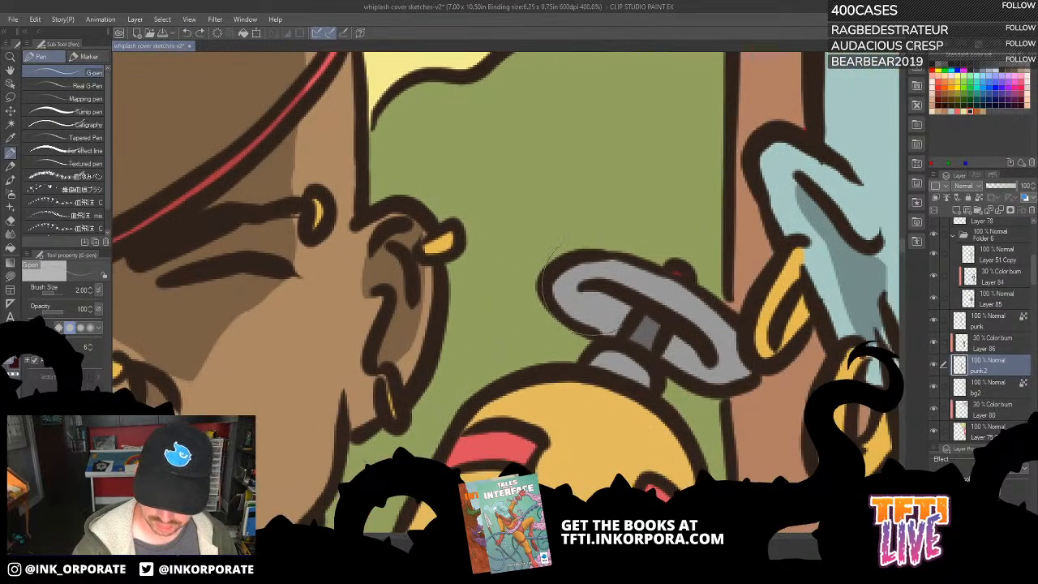
click(679, 274)
Paint over the red specks in the gear's upper tooth notch and beneath the punk's shoulder tank, using a color sampled from the artwork.
drag(568, 459, 762, 220)
drag(625, 453, 646, 105)
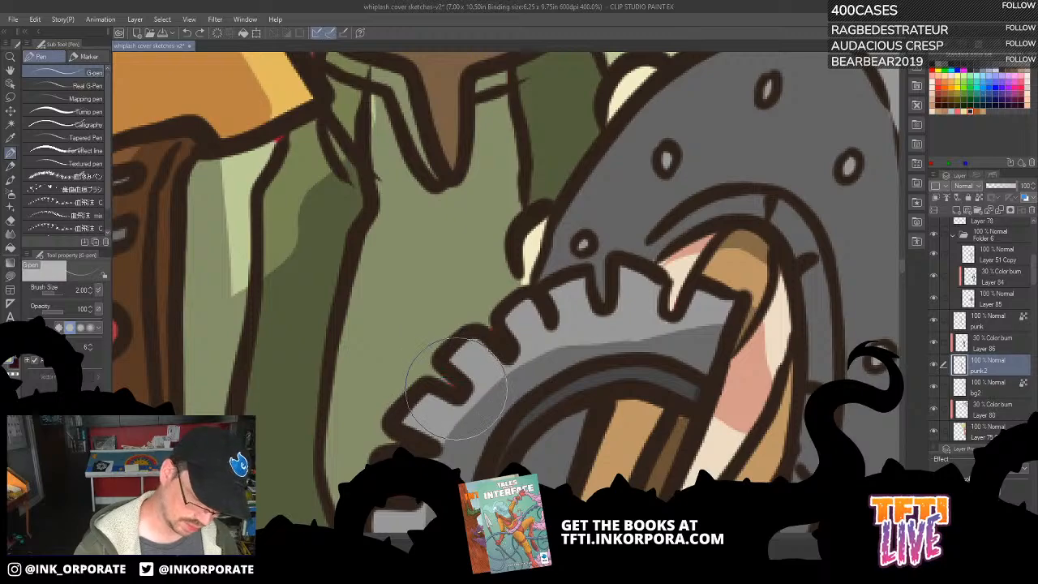
alt+click(651, 148)
key(alt)
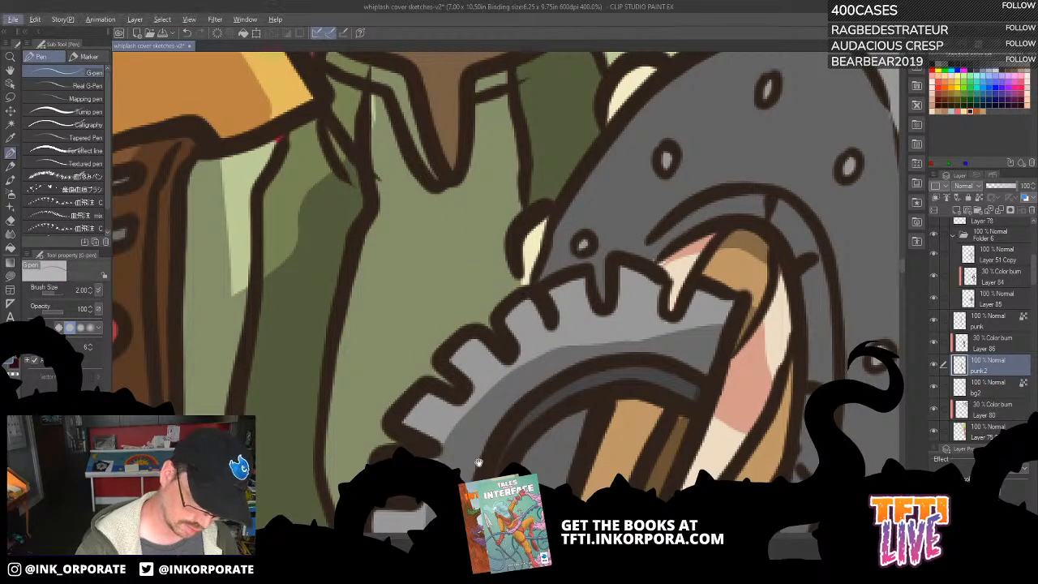
drag(478, 467, 567, 212)
drag(348, 200, 386, 395)
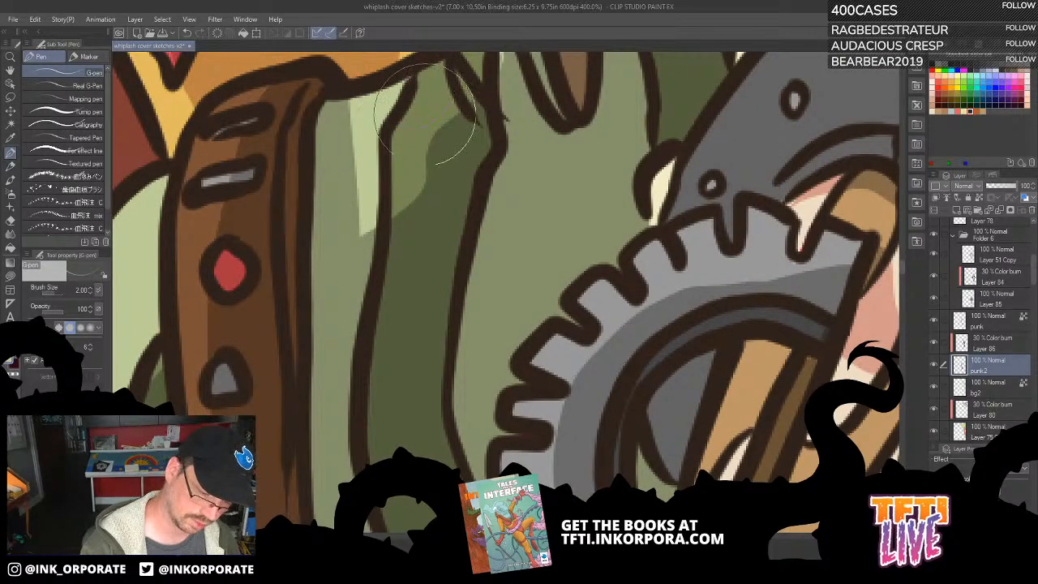
Paint over the red slivers in the notches between the gear's lower teeth.
drag(535, 392, 489, 164)
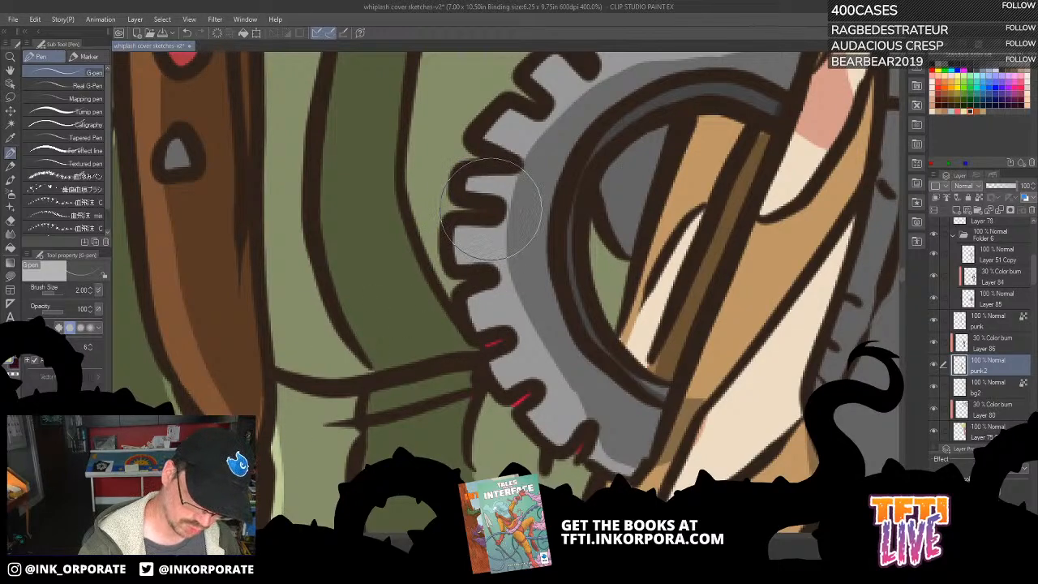
mouse_move(507, 337)
mouse_down()
mouse_move(527, 303)
mouse_move(531, 221)
mouse_up()
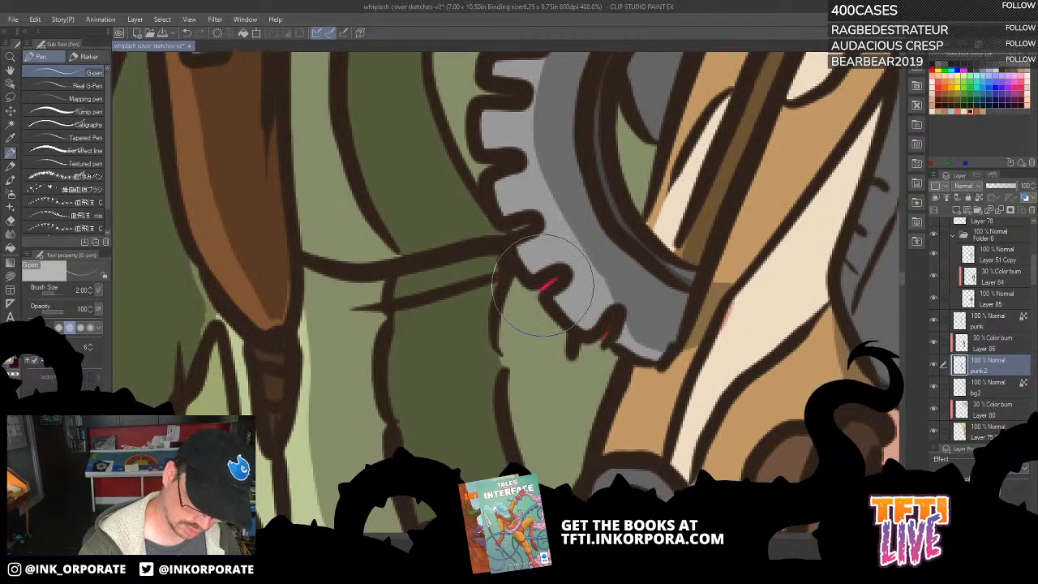
drag(541, 289, 556, 278)
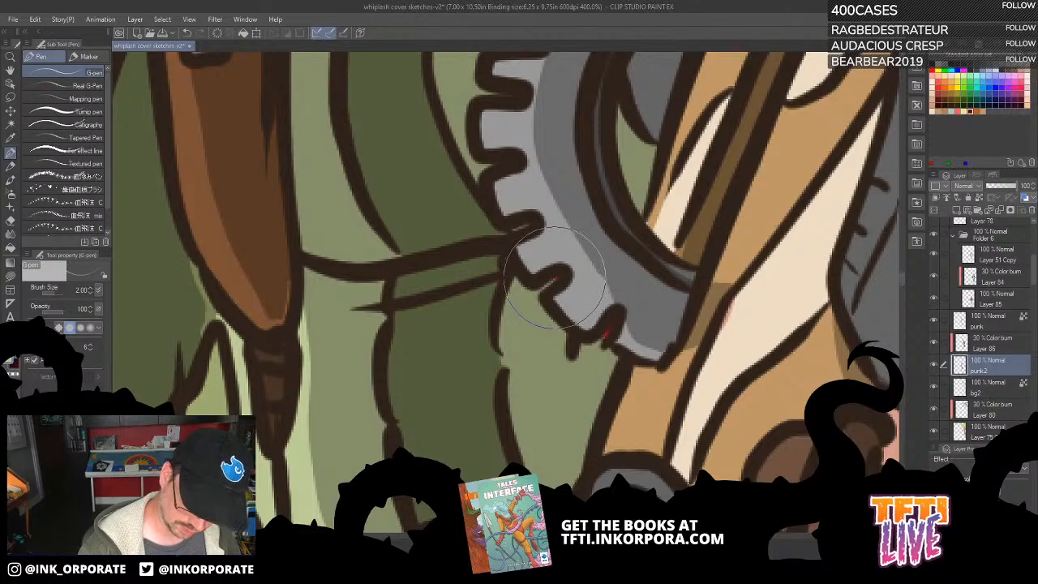
drag(606, 333, 602, 344)
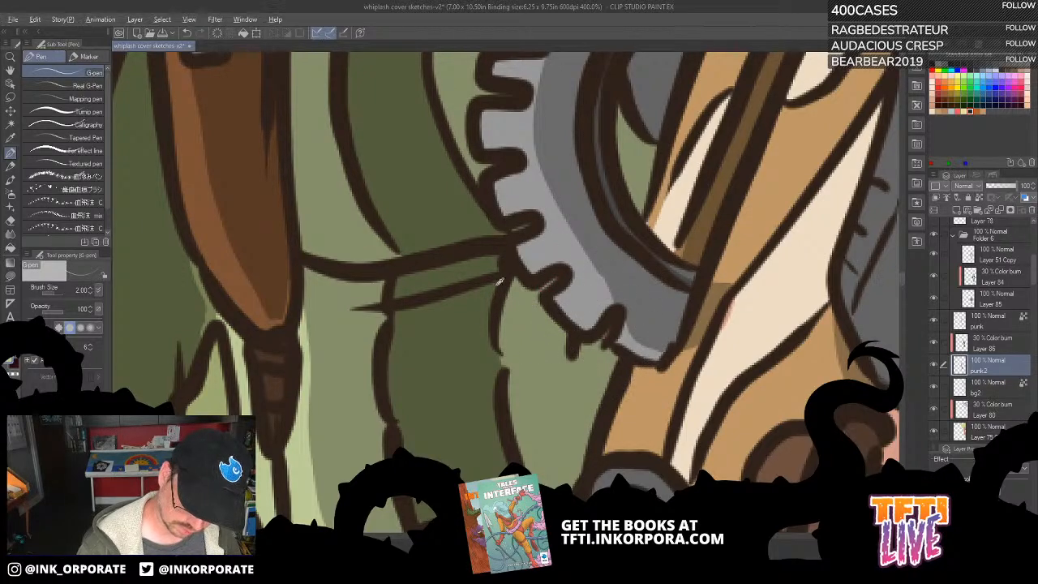
key(alt)
Examine the punk's jacket, the gear and the mechanical arm's pipes up close for remaining color gaps.
drag(448, 167, 428, 224)
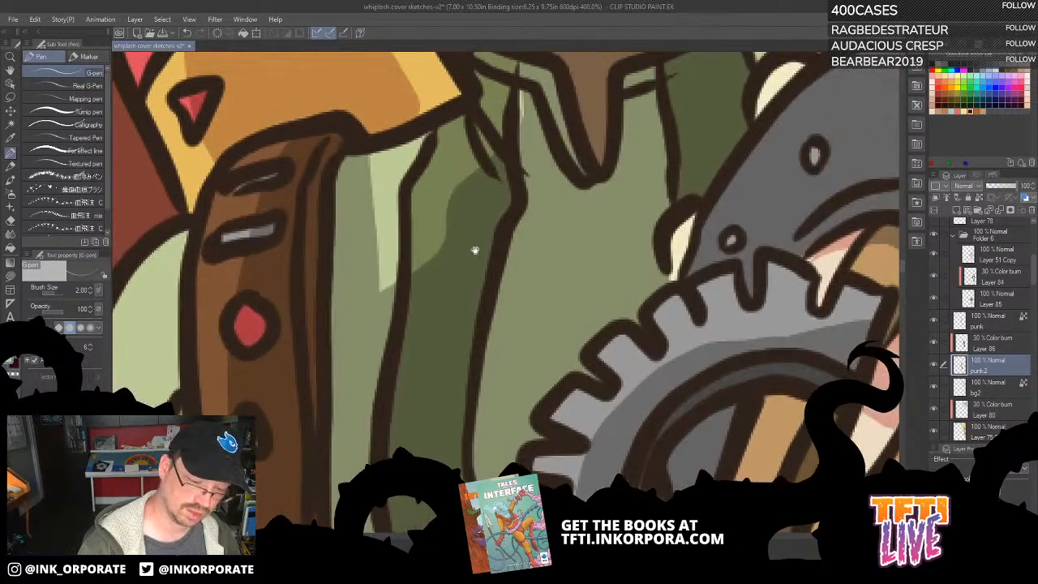
drag(485, 438, 523, 212)
drag(533, 442, 556, 235)
drag(546, 365, 549, 225)
mouse_move(580, 365)
mouse_down()
mouse_move(563, 306)
mouse_move(586, 265)
mouse_up()
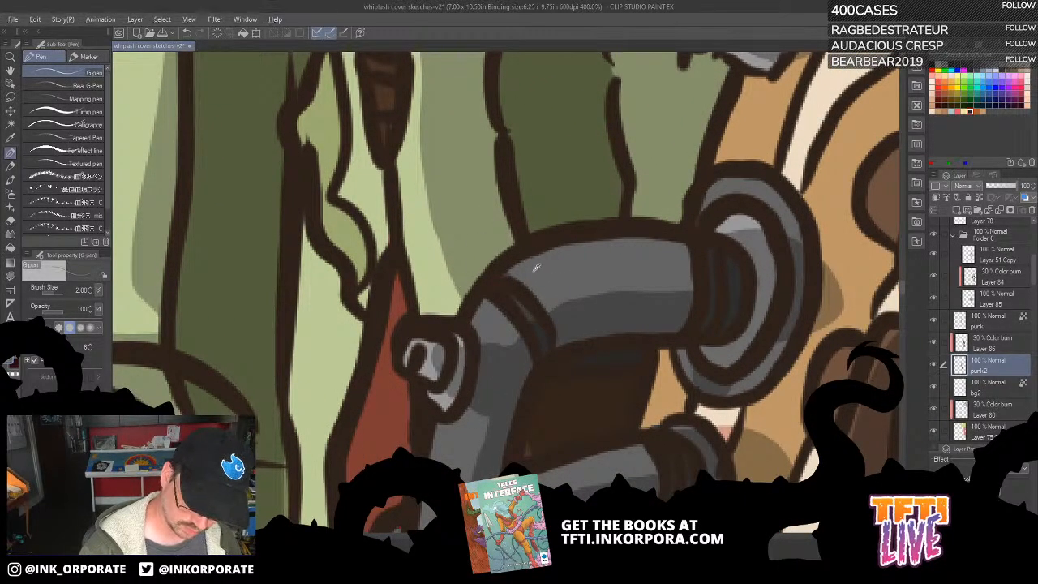
drag(803, 295, 643, 483)
mouse_move(594, 417)
mouse_down()
mouse_move(691, 202)
mouse_move(698, 205)
mouse_up()
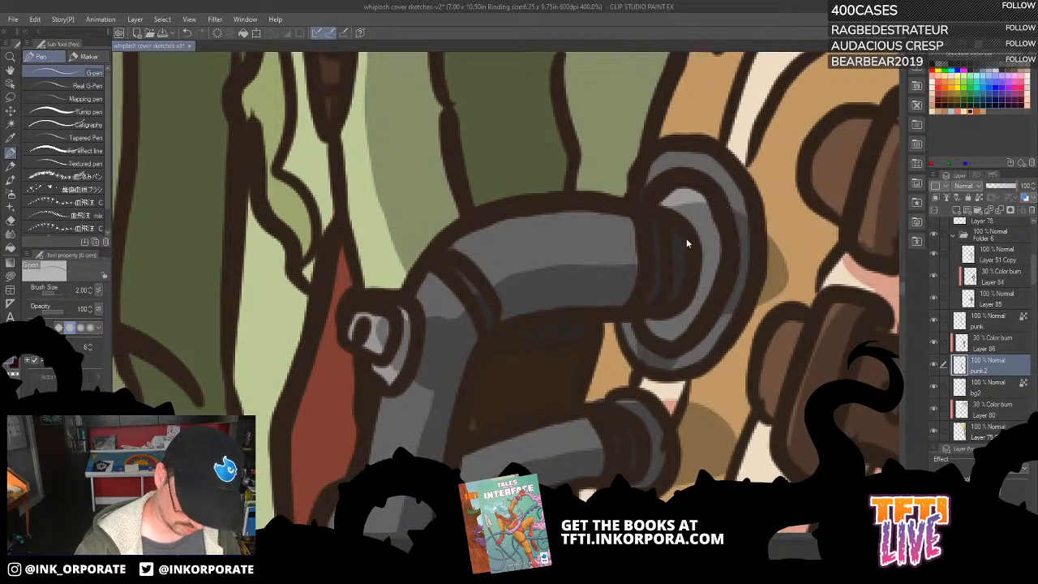
scroll(687, 238, down, 4)
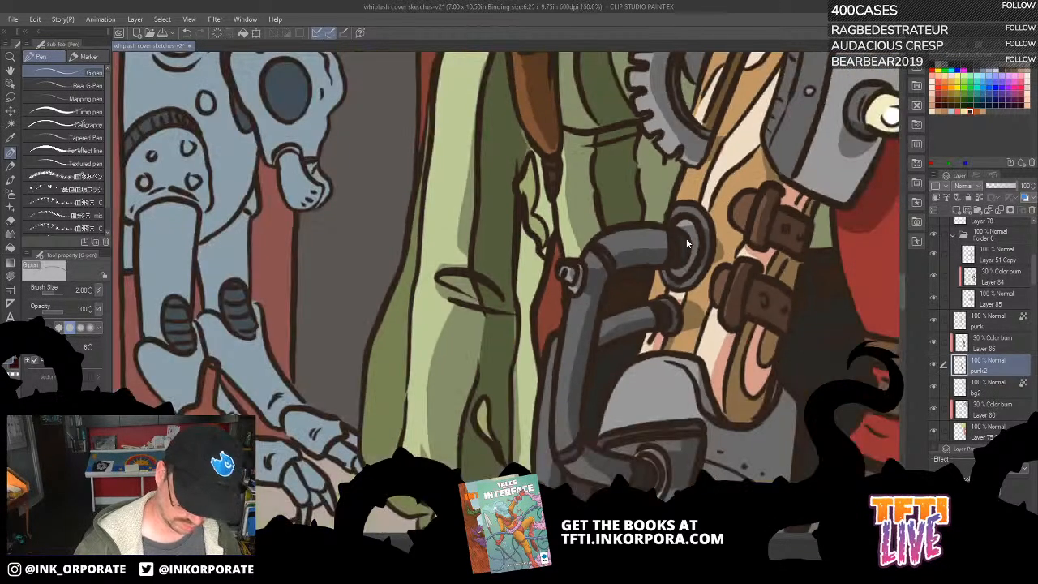
scroll(686, 242, up, 1)
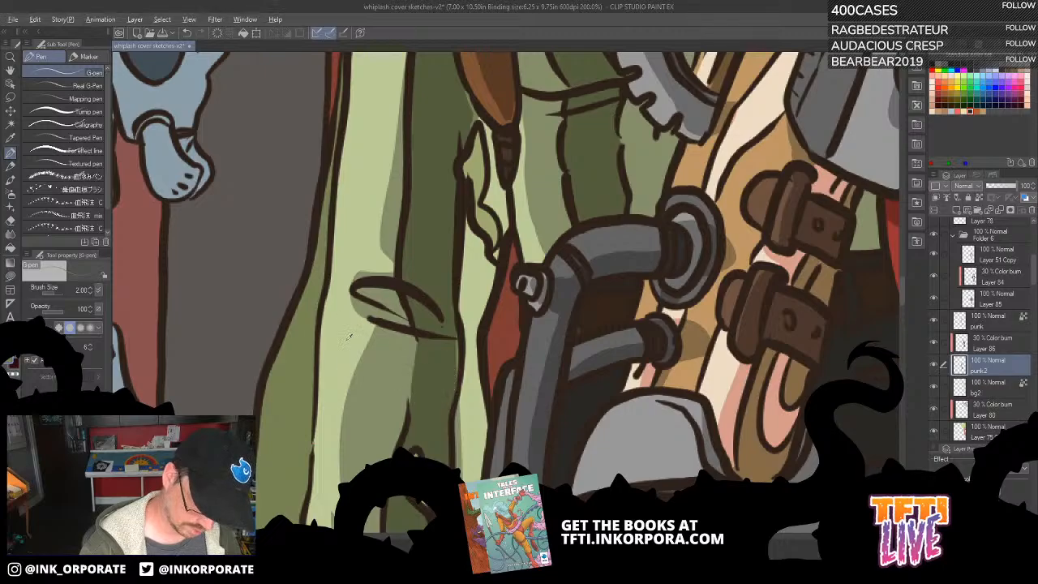
Review both figures from their heads down to their boots at a wider view for leftover color gaps.
scroll(482, 447, down, 2)
drag(482, 446, 543, 158)
drag(768, 187, 649, 524)
drag(753, 339, 705, 442)
drag(779, 309, 706, 369)
scroll(616, 463, down, 2)
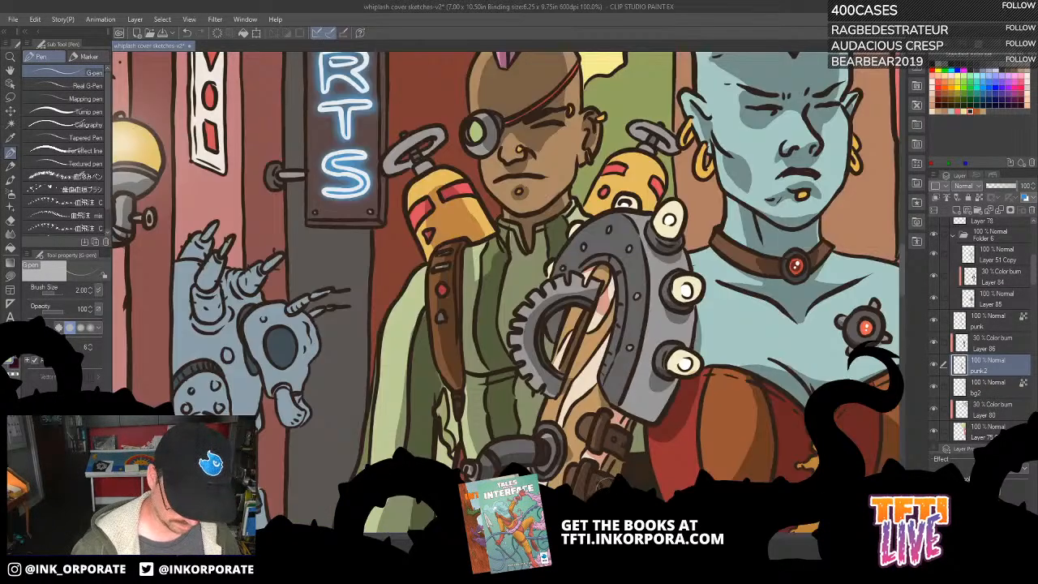
drag(707, 460, 639, 102)
mouse_move(654, 464)
mouse_down()
mouse_move(662, 288)
mouse_move(651, 159)
mouse_up()
drag(653, 302, 659, 195)
drag(660, 339, 678, 260)
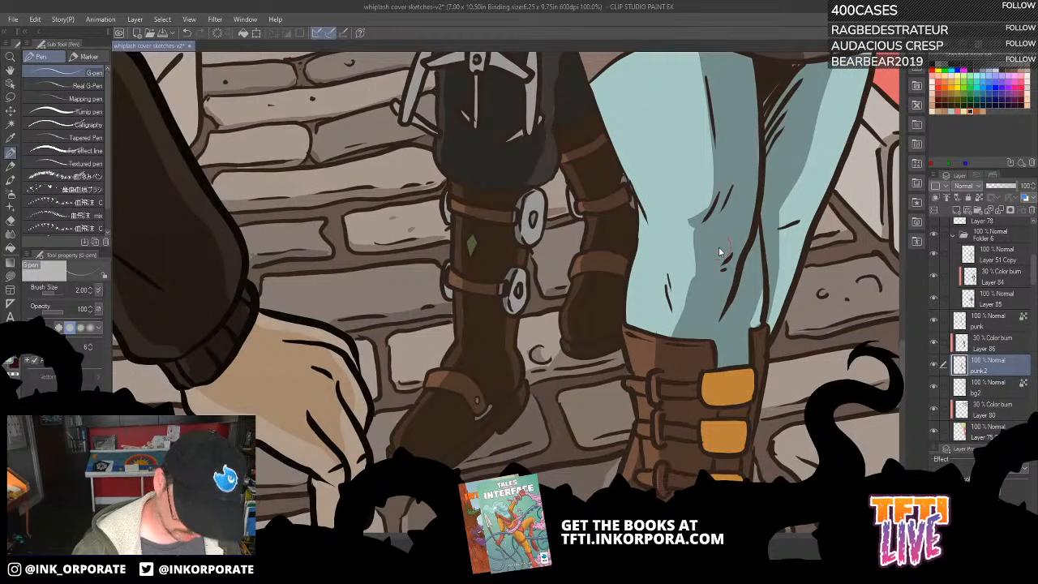
scroll(719, 248, down, 1)
drag(715, 106, 707, 351)
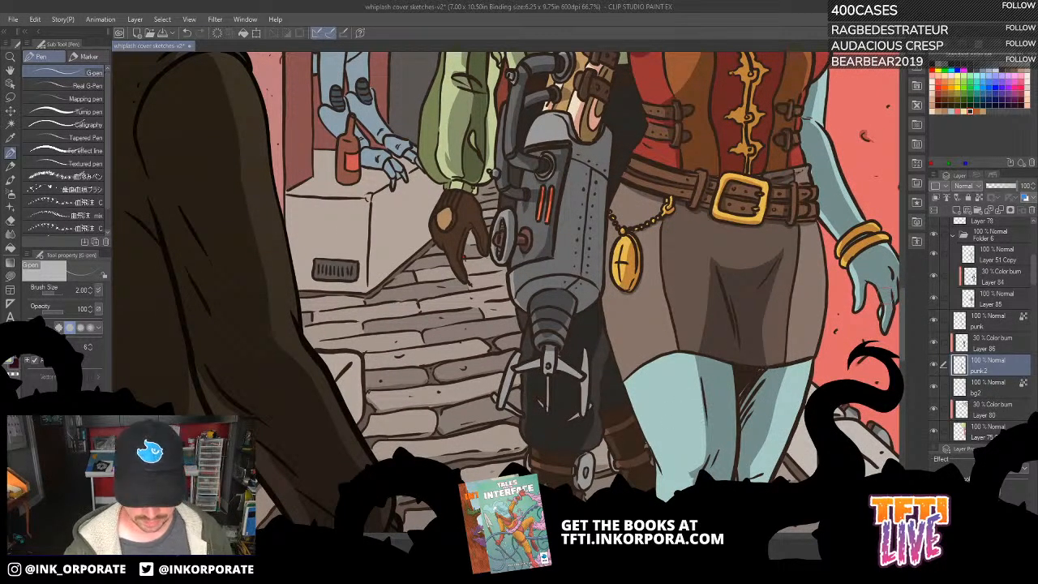
drag(786, 170, 738, 337)
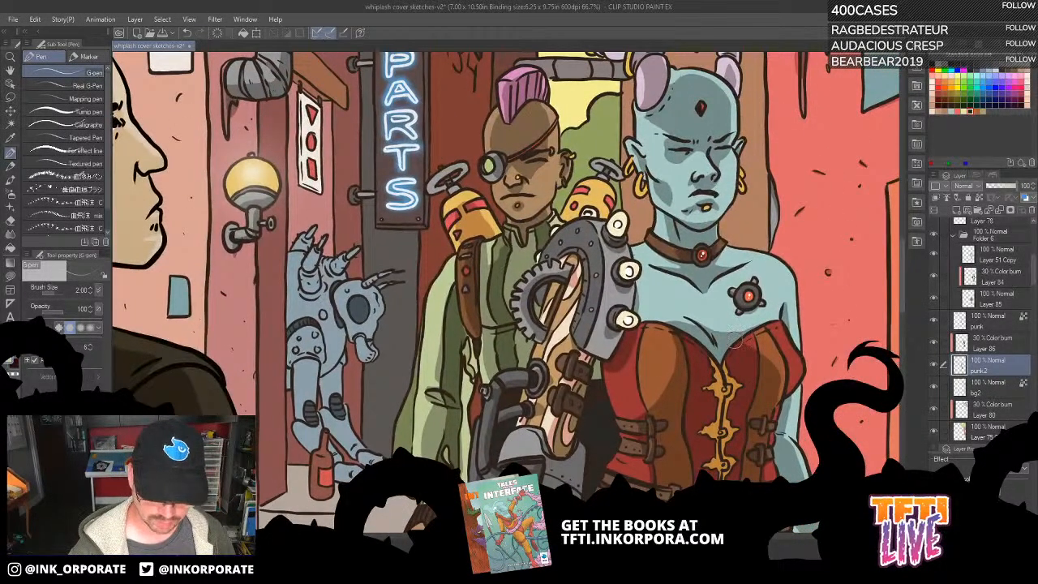
Find the alley background's color layer by toggling its visibility, and select Layer 79.
click(1008, 347)
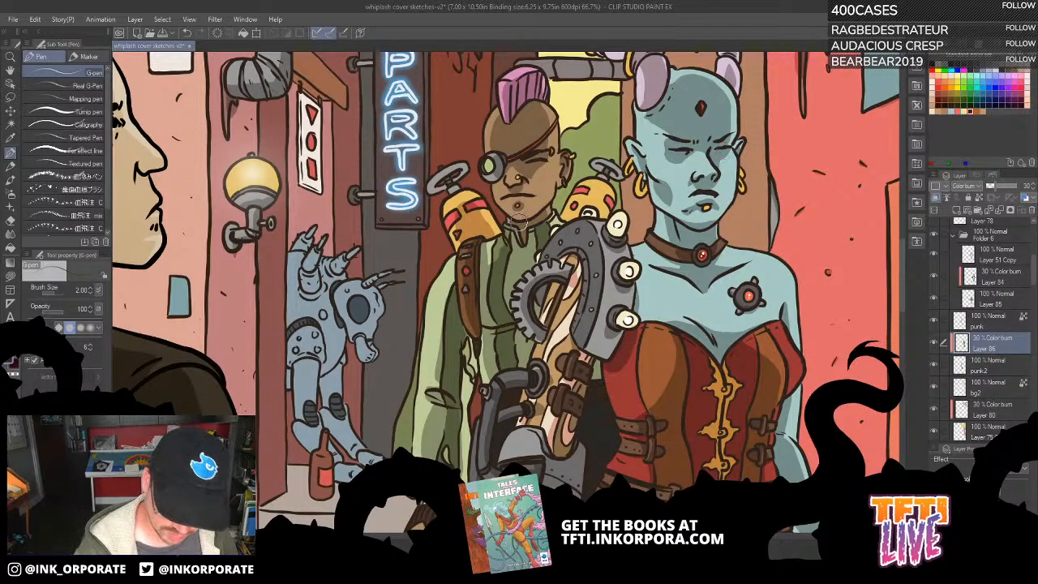
drag(765, 419, 735, 457)
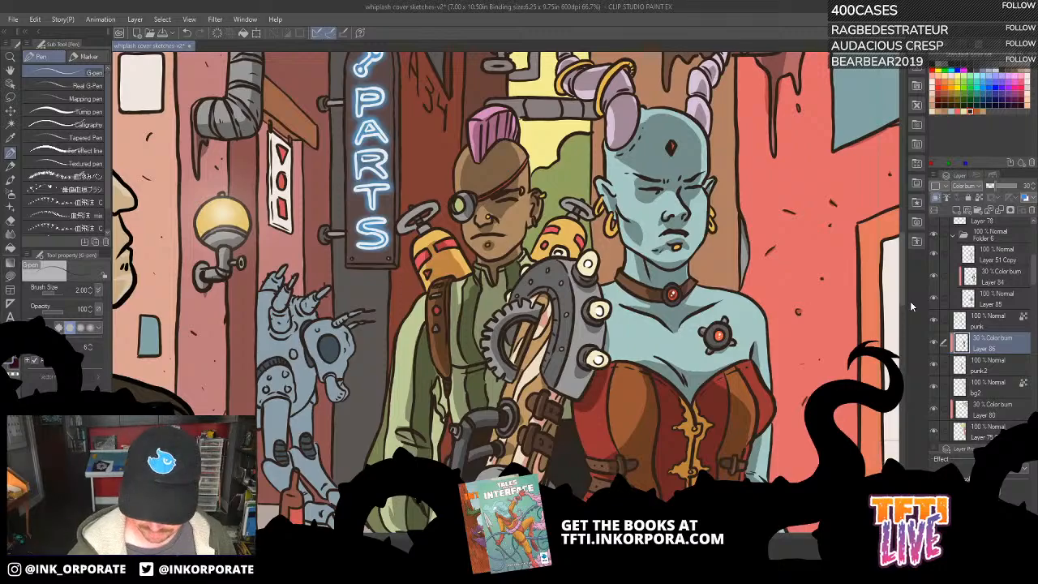
click(953, 234)
drag(1037, 287, 1035, 334)
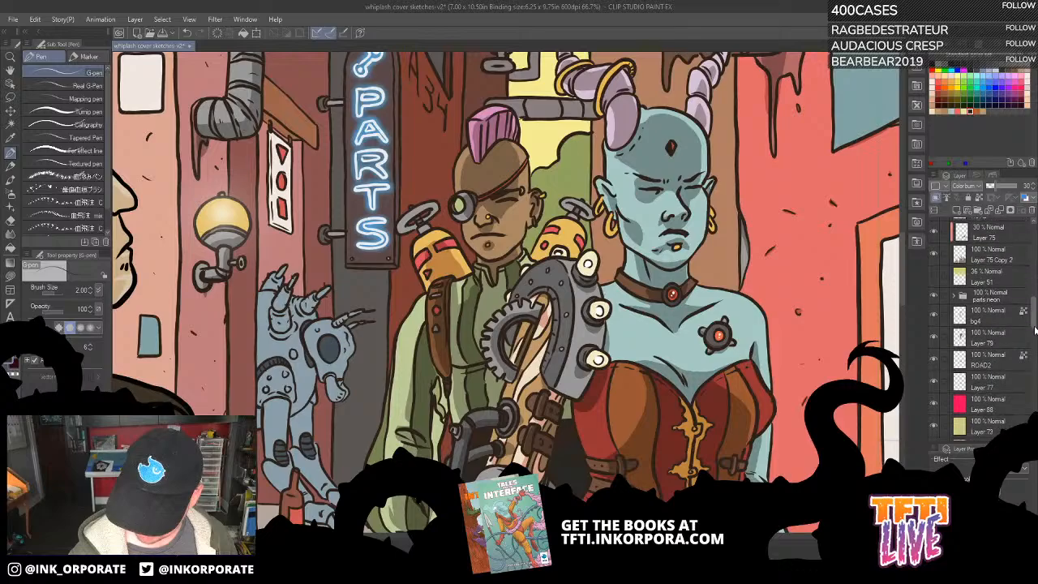
click(935, 346)
click(937, 347)
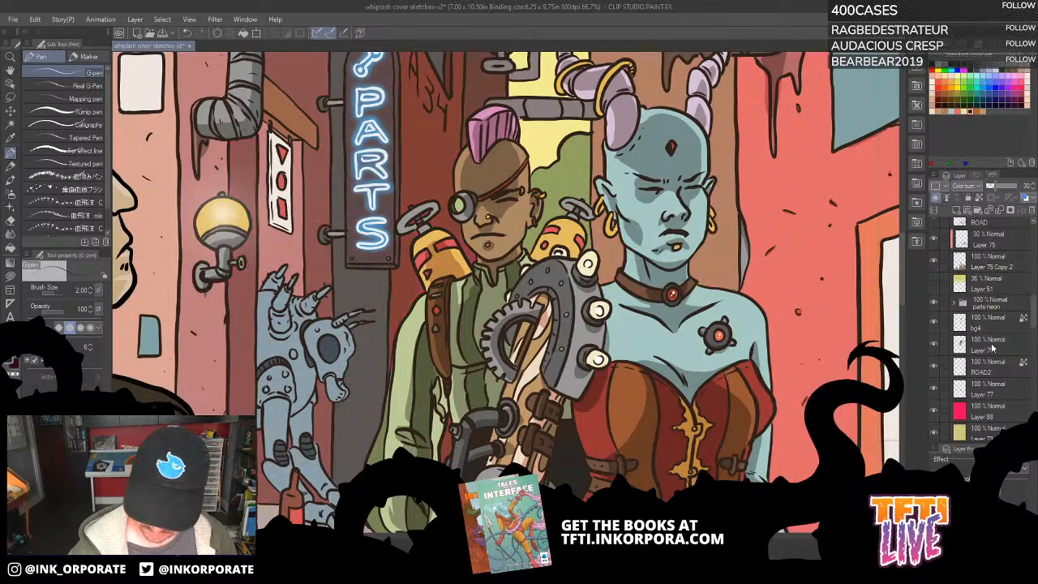
click(994, 348)
Look over the alley walls and pipes, toggling Layer 79's visibility to check which areas it colors.
drag(652, 245, 701, 365)
drag(760, 254, 742, 393)
drag(741, 439, 740, 371)
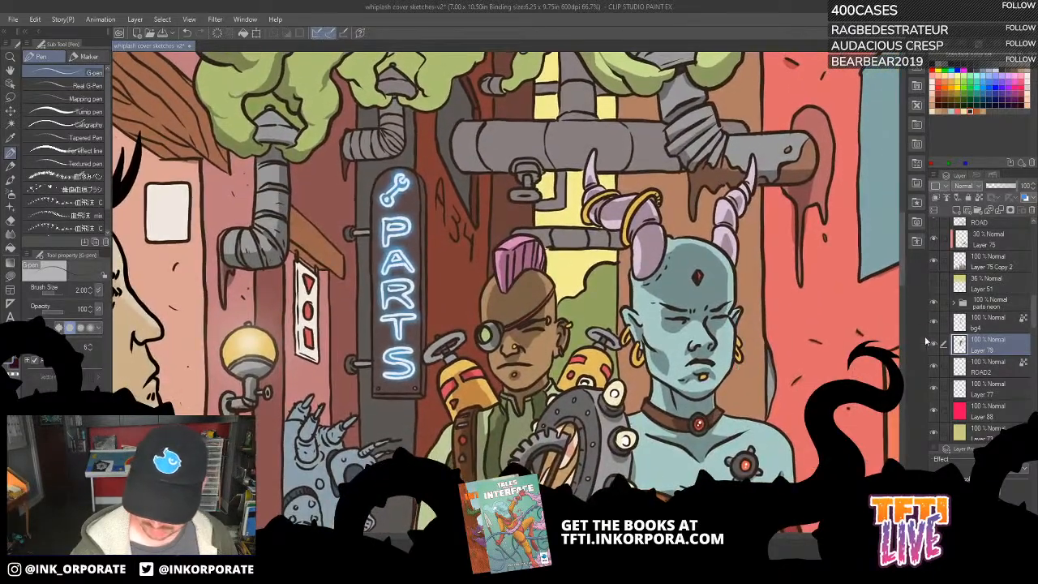
click(936, 347)
click(935, 347)
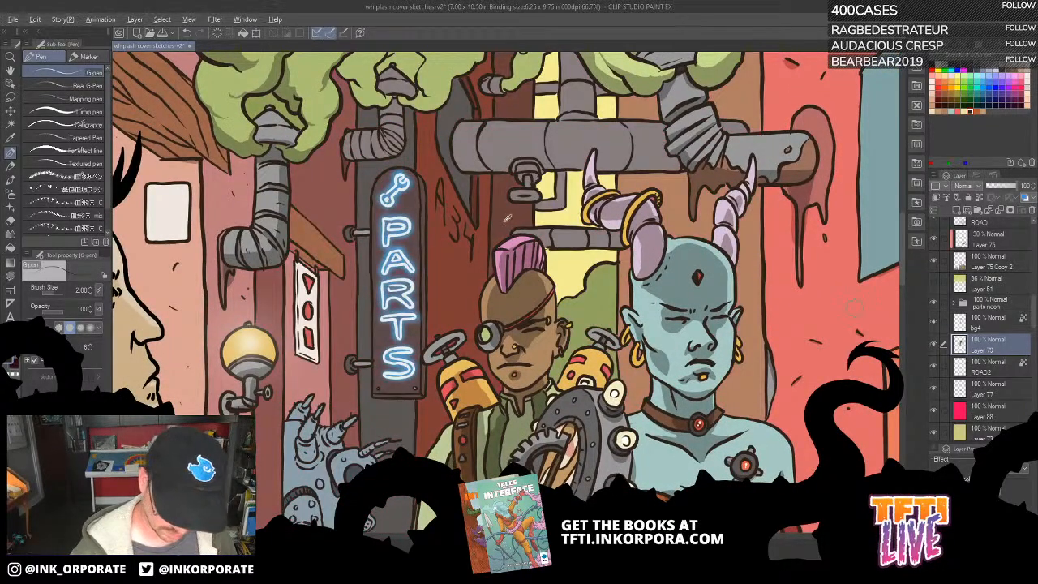
drag(488, 276, 531, 197)
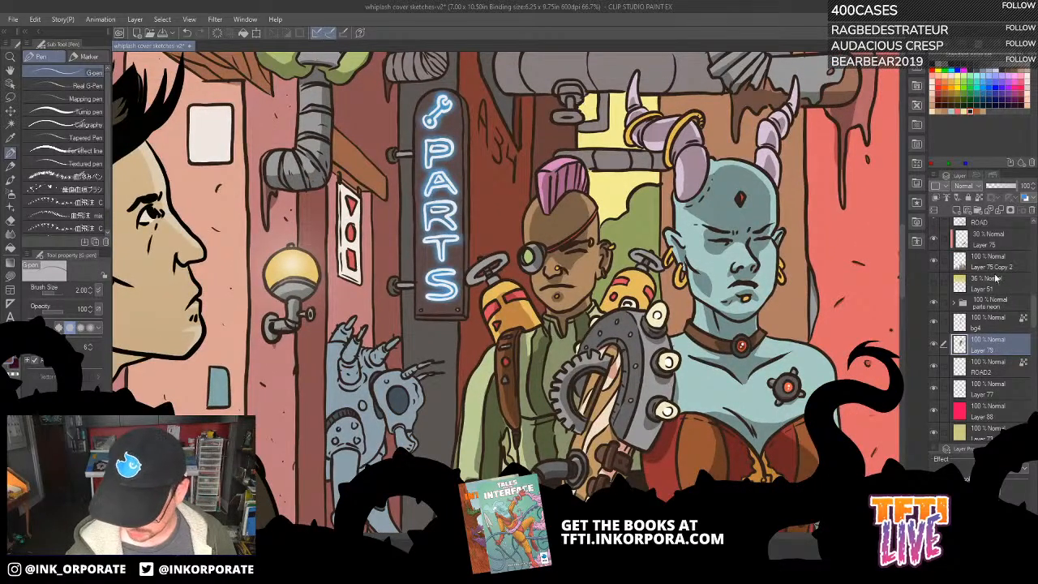
Add a new layer above Layer 79, clip it to that layer, and check the base layer's coverage by toggling its visibility.
click(956, 211)
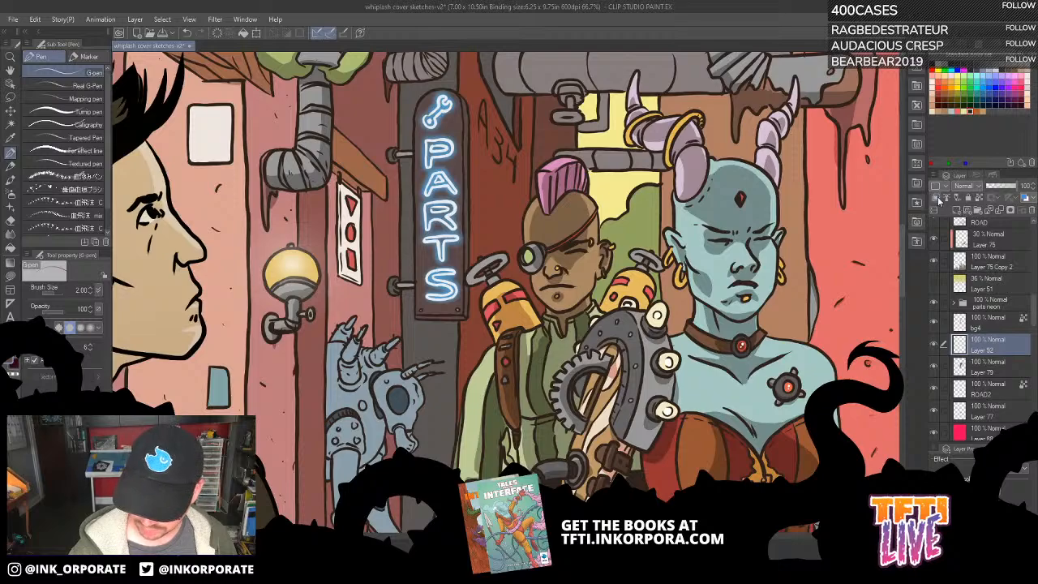
click(934, 368)
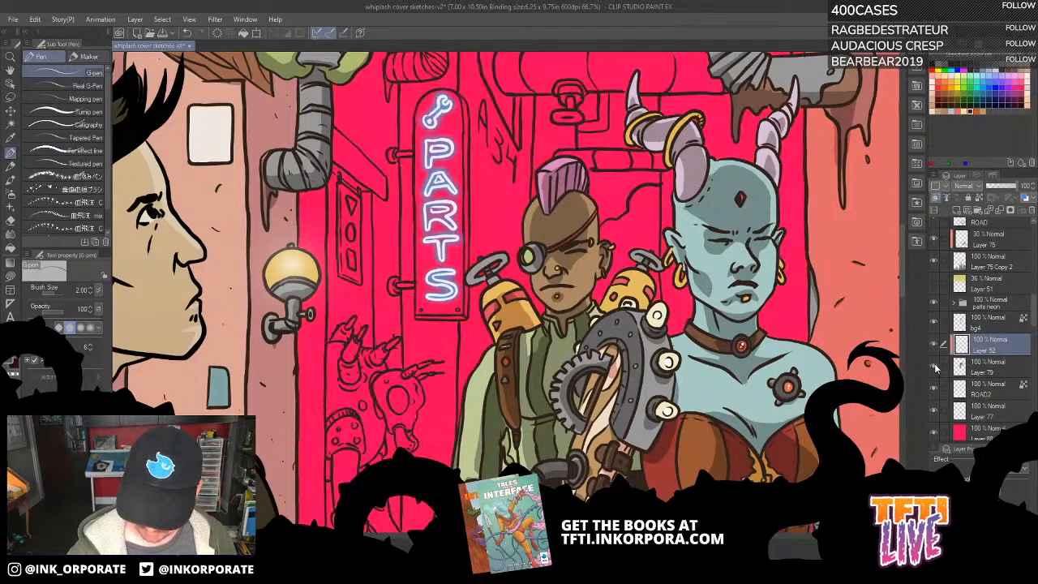
click(935, 368)
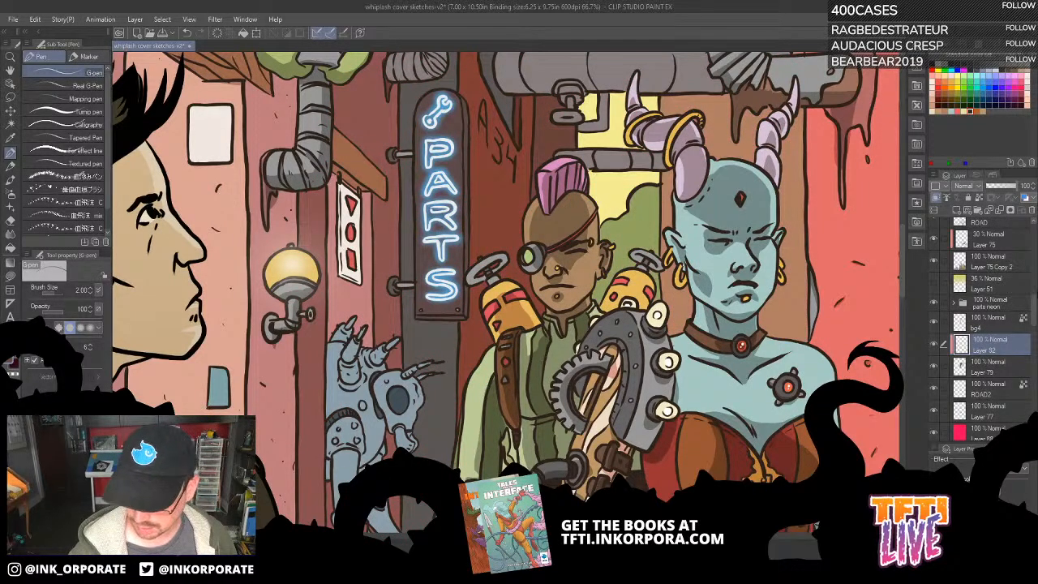
Set the new clipped layer's opacity to 30% and its blending mode to Color burn.
drag(1003, 187, 996, 186)
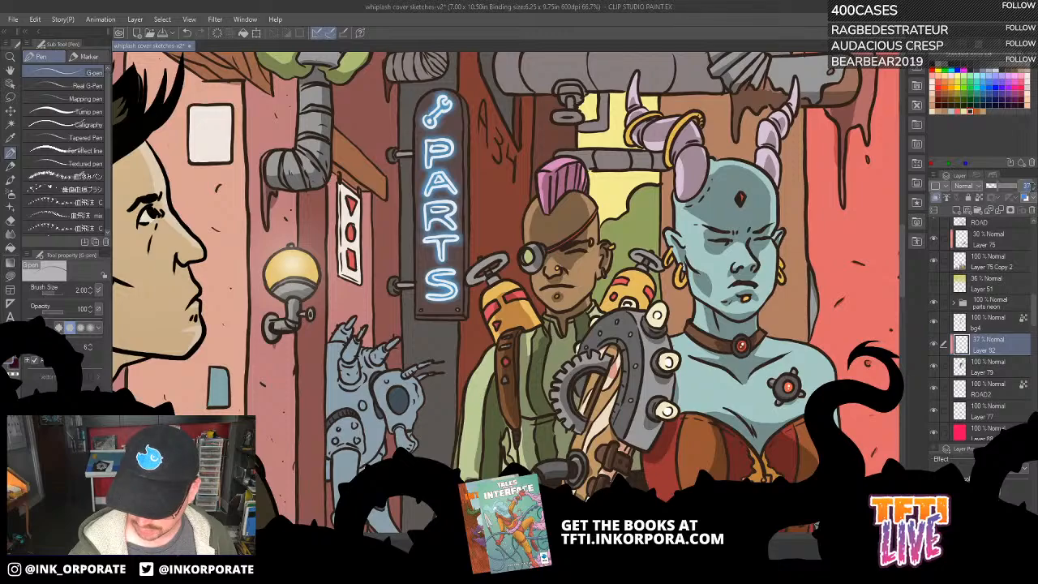
text(30)
key(Return)
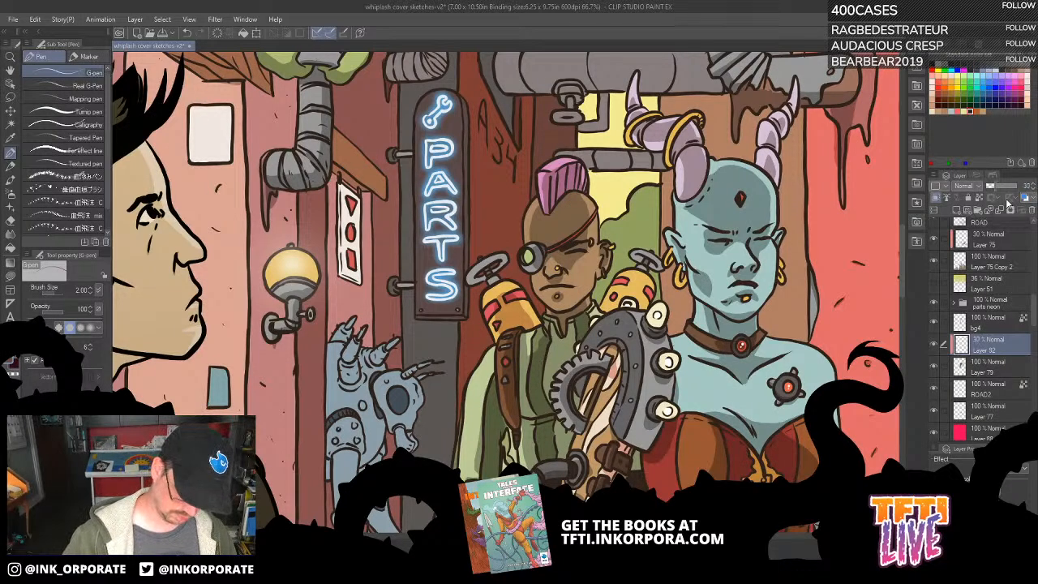
click(966, 187)
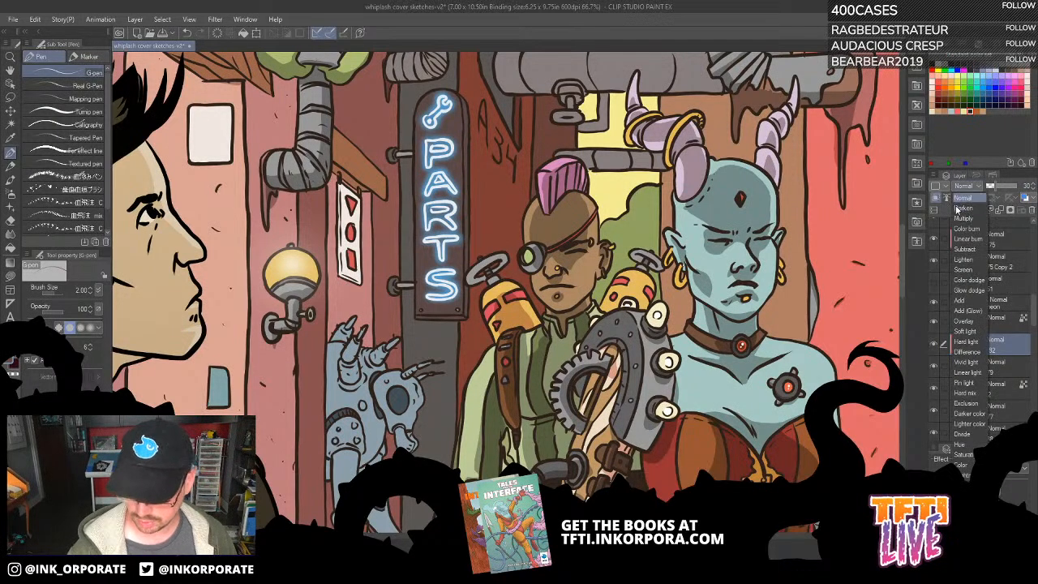
click(990, 235)
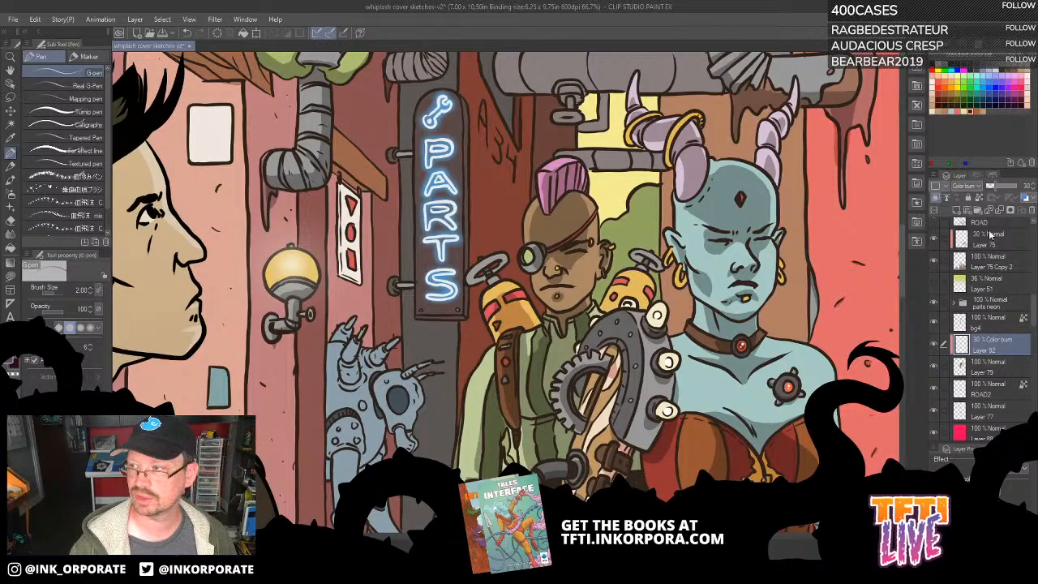
Select Layer 79 and examine the alley walls, bent pipe and lamp around the PARTS sign up close.
key(ctrl+plus)
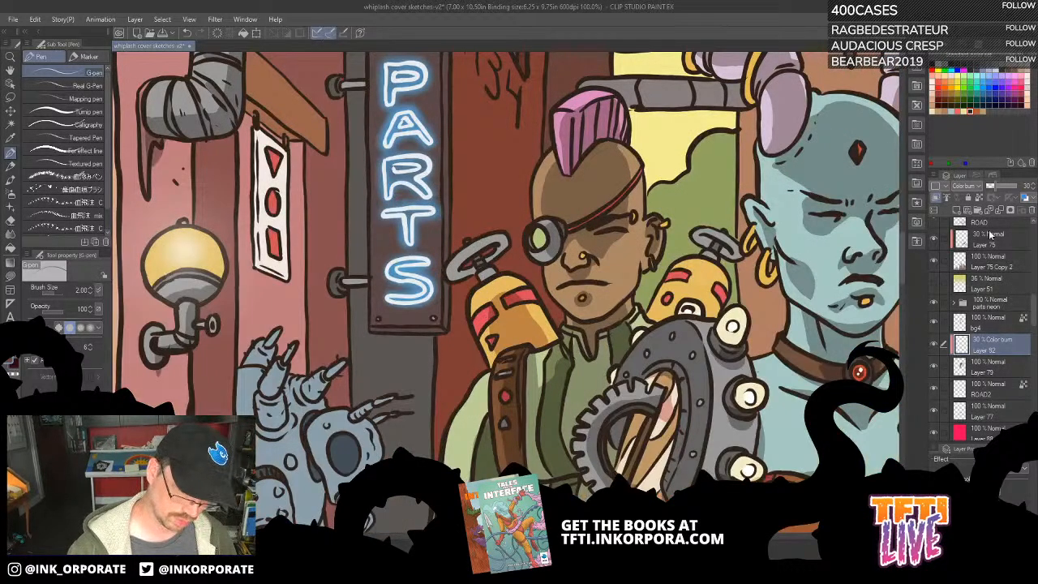
drag(489, 362, 695, 390)
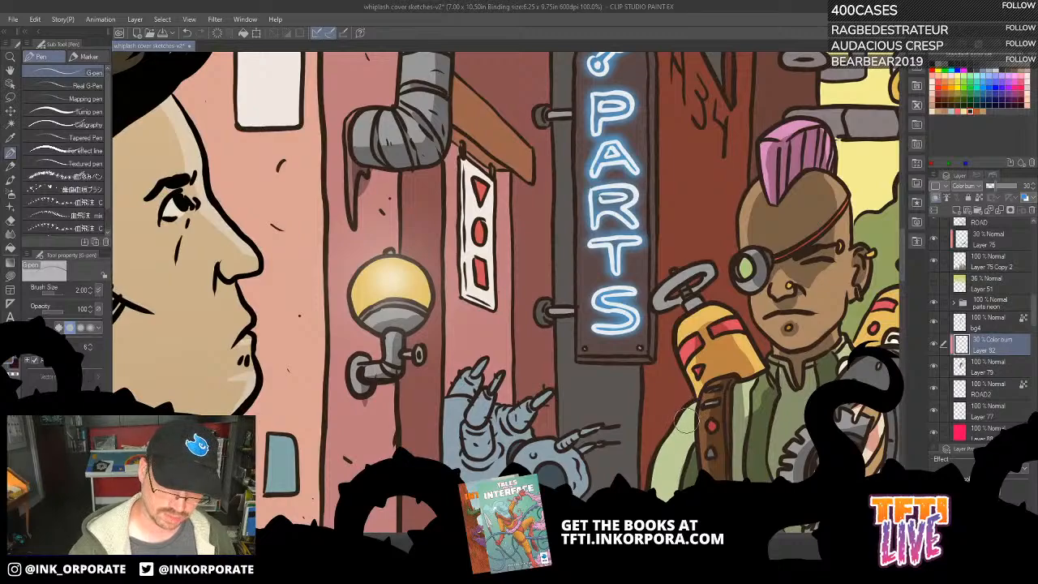
click(978, 365)
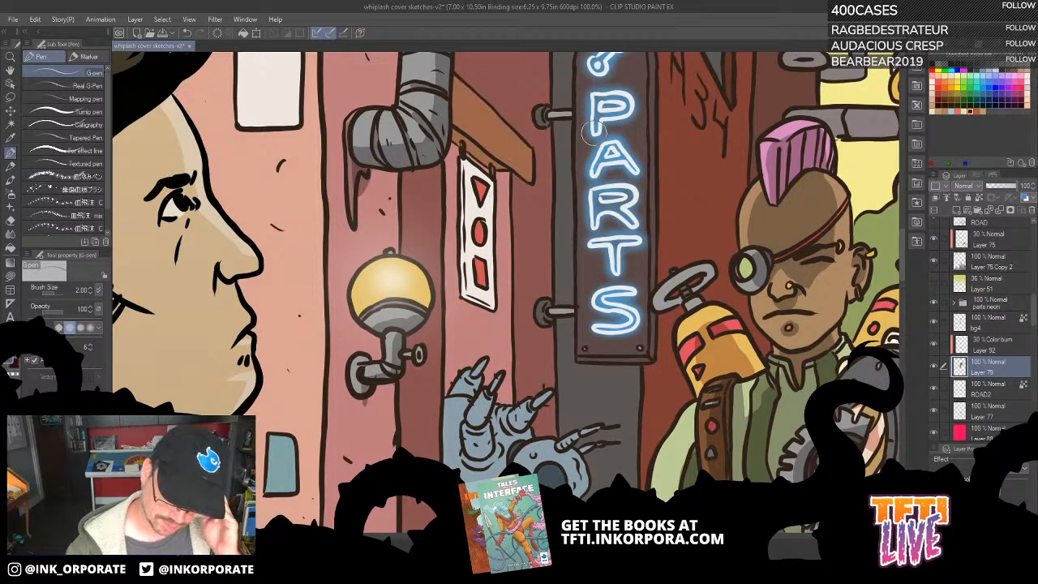
drag(532, 230, 645, 384)
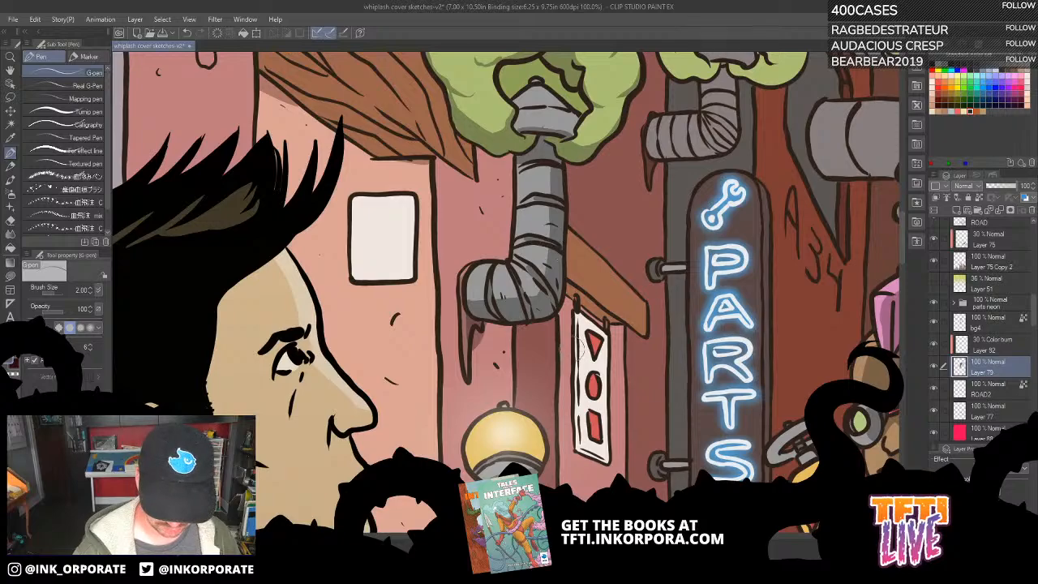
drag(580, 376, 618, 299)
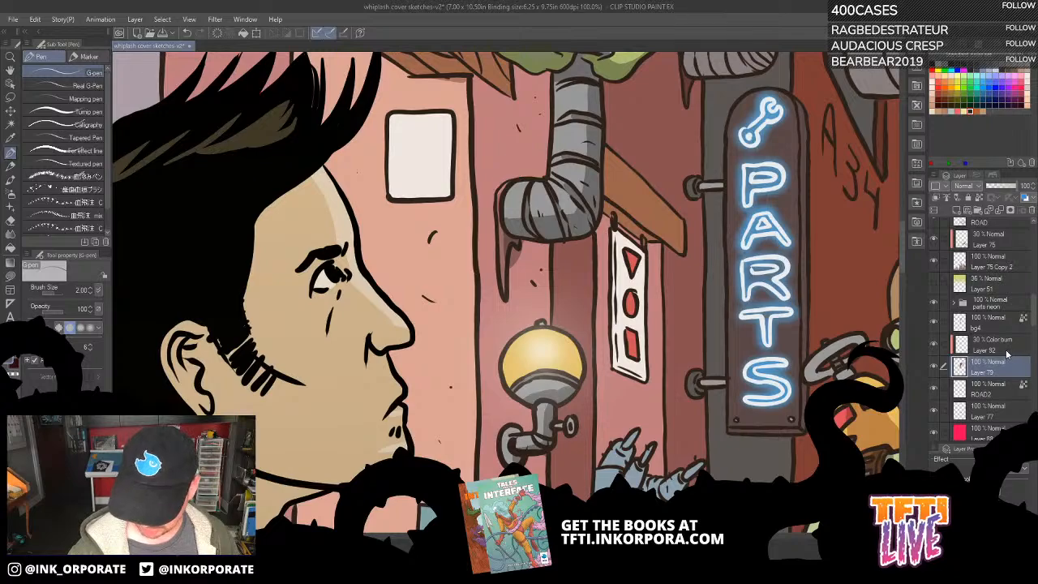
Select the clipped Color burn layer, Layer 92, and shade the hanging white sign with red shapes beside the alley lamp.
key(minus)
key(minus)
key(minus)
key(minus)
key(minus)
drag(707, 259, 790, 309)
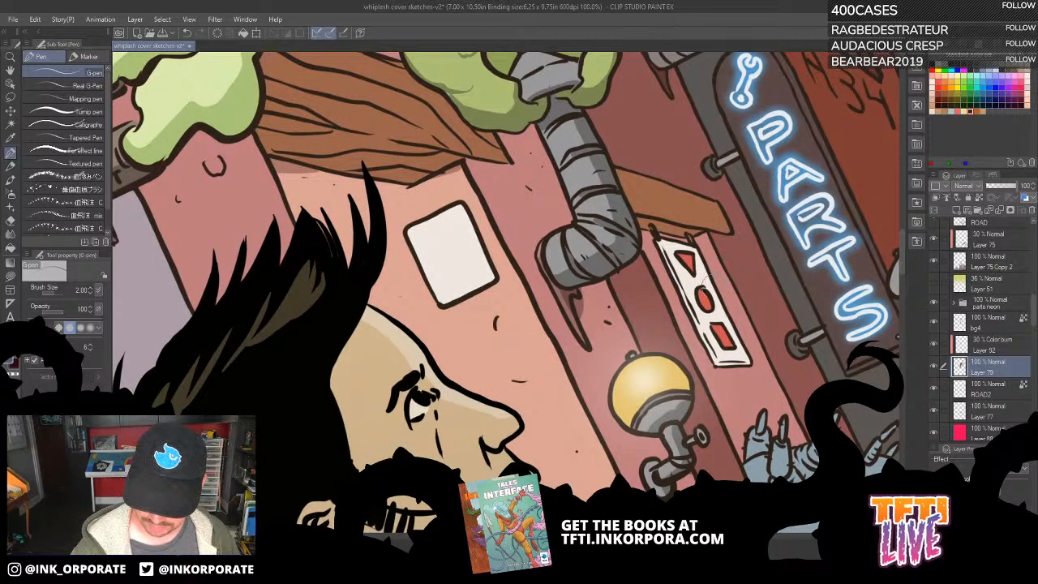
click(1006, 349)
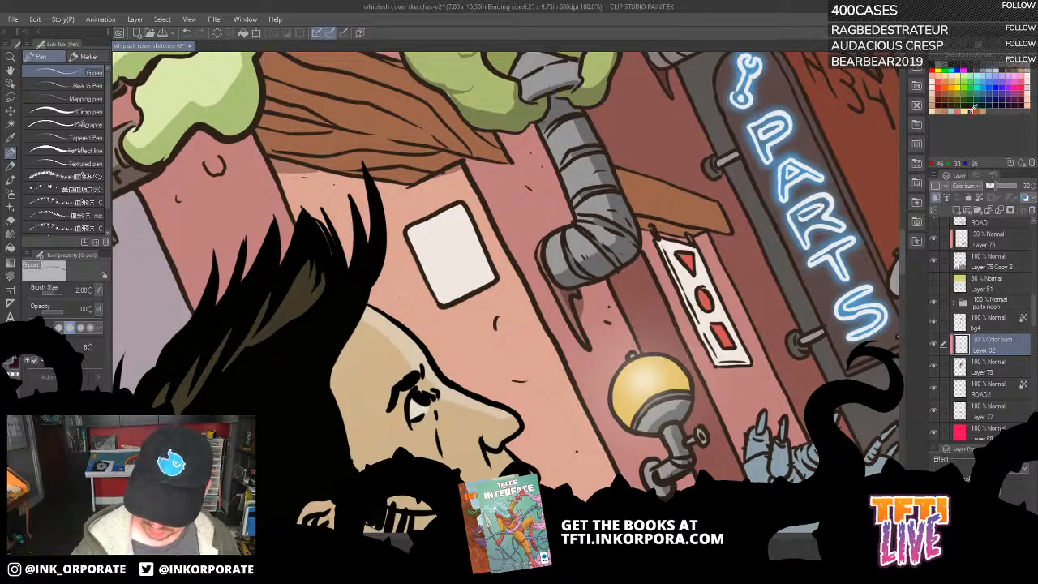
drag(694, 184, 760, 130)
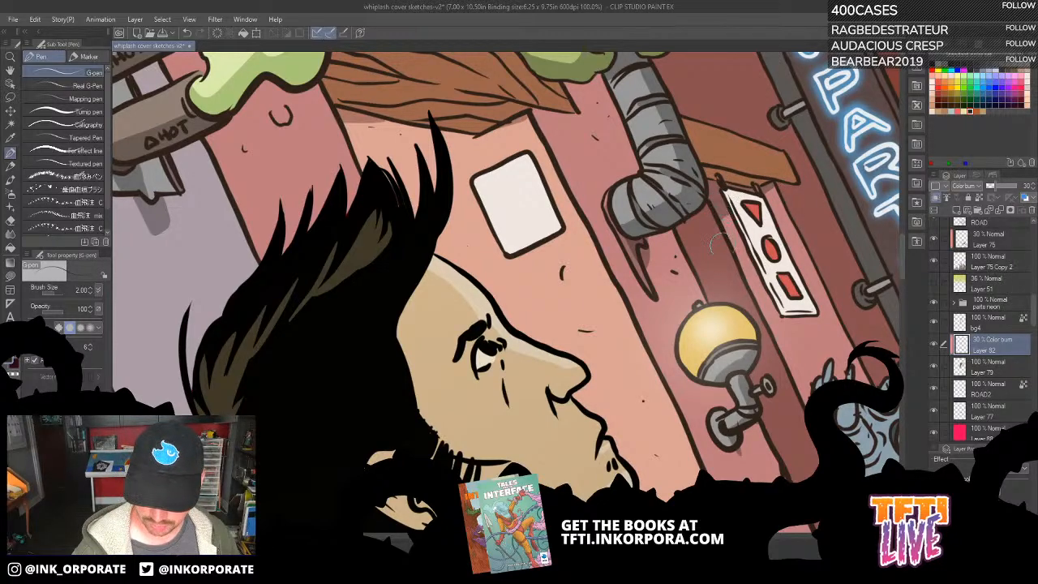
drag(714, 297, 545, 278)
key(^)
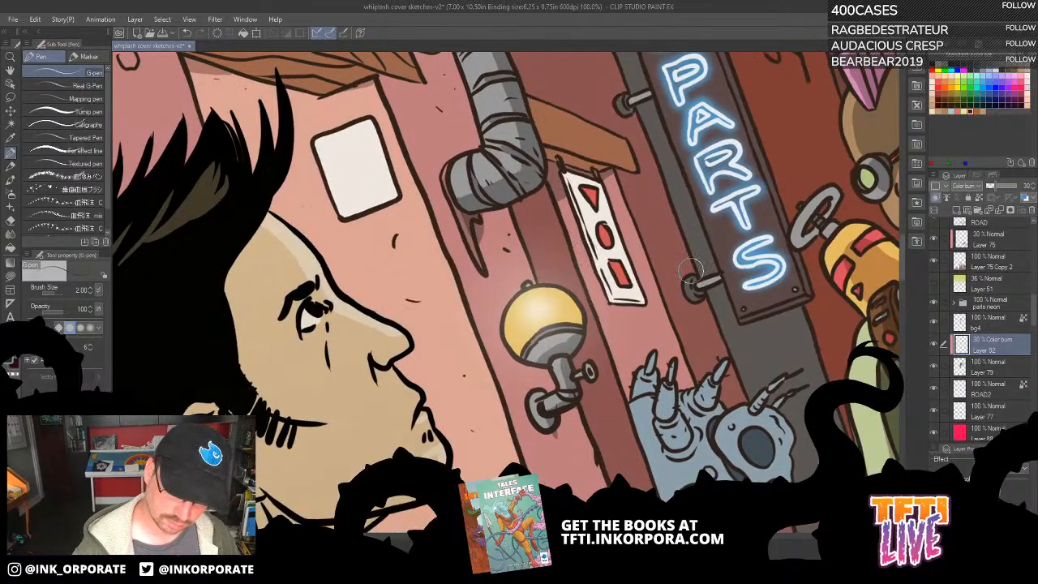
drag(692, 271, 630, 426)
drag(679, 200, 701, 101)
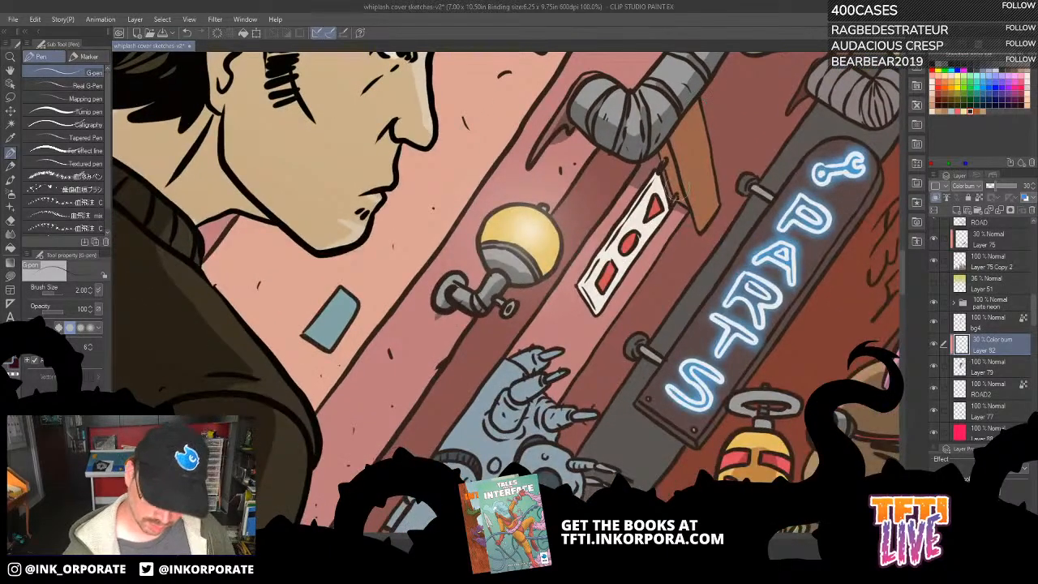
key(^)
key(^)
key(^)
key(^)
key(^)
key(^)
key(^)
key(^)
key(^)
key(^)
key(^)
key(^)
key(^)
key(^)
key(^)
key(^)
key(^)
key(^)
key(^)
key(^)
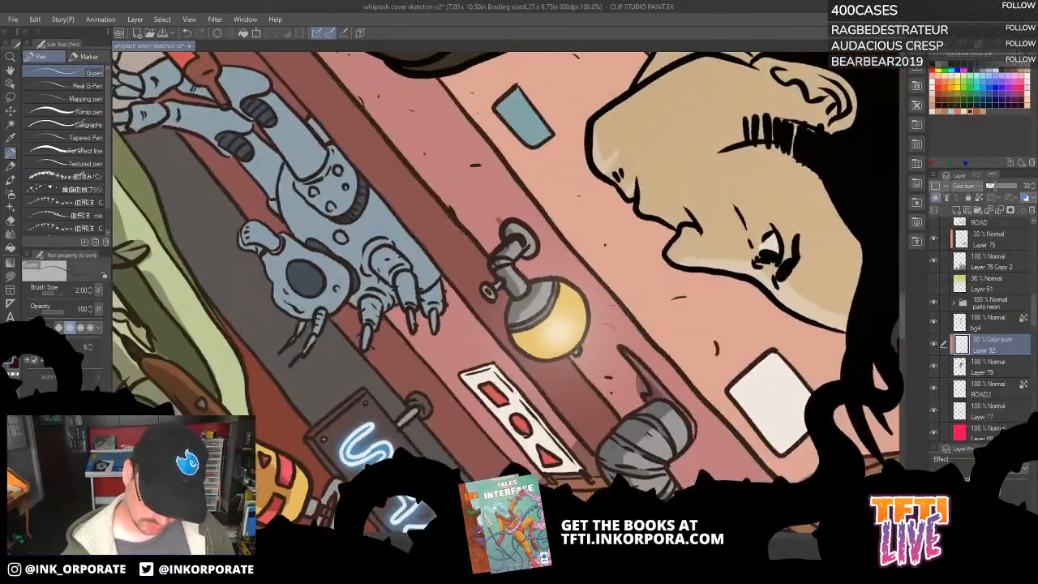
drag(637, 389, 722, 180)
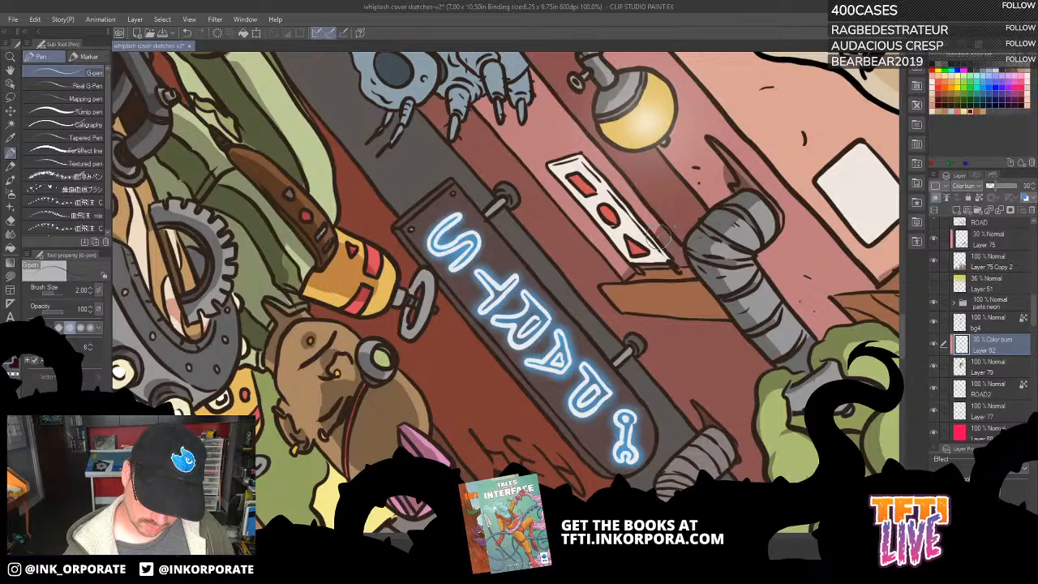
key(^)
key(^)
key(^)
key(^)
key(^)
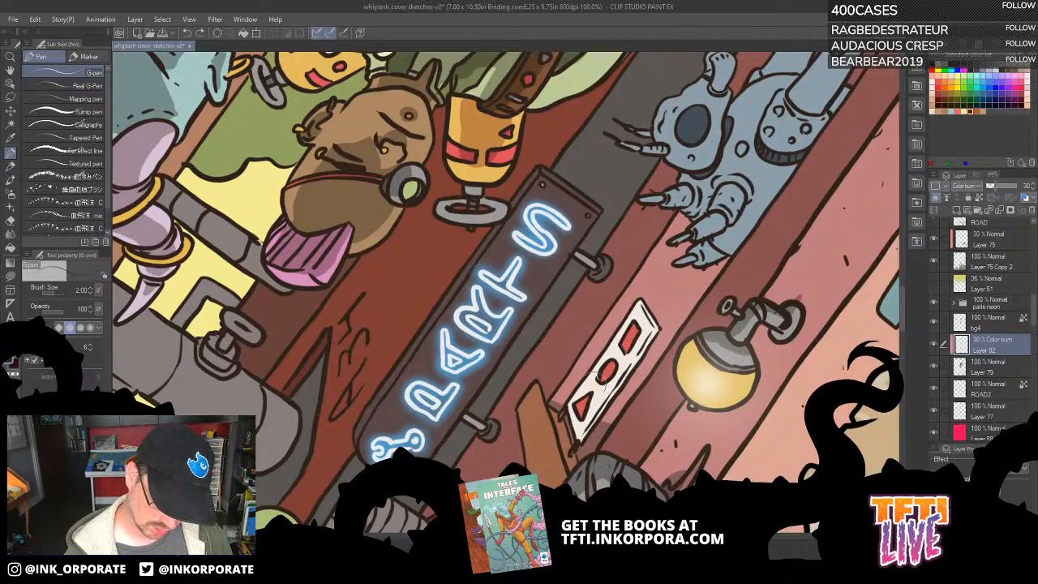
drag(584, 398, 643, 327)
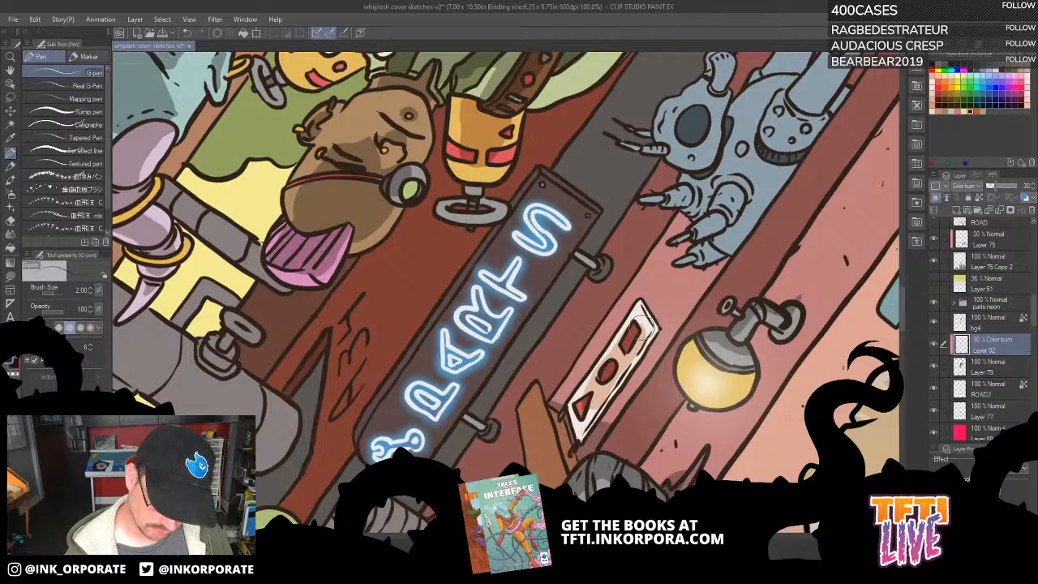
Paint Color burn shading with the G-pen on the blue robot's torso, shoulder, arms and legs against the alley wall.
key(^)
key(^)
key(^)
key(^)
key(^)
key(^)
key(^)
key(^)
key(^)
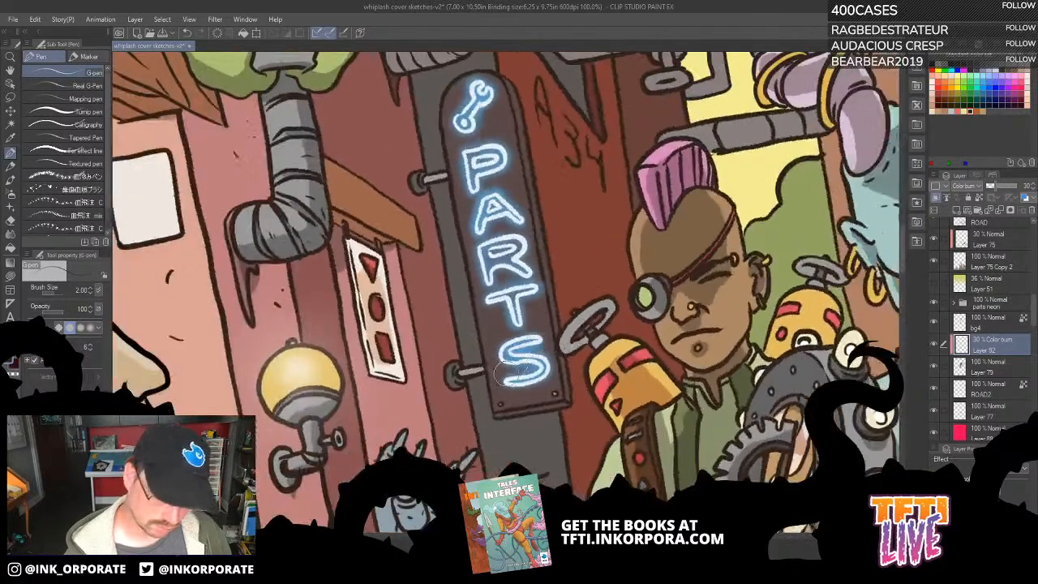
drag(510, 372, 730, 142)
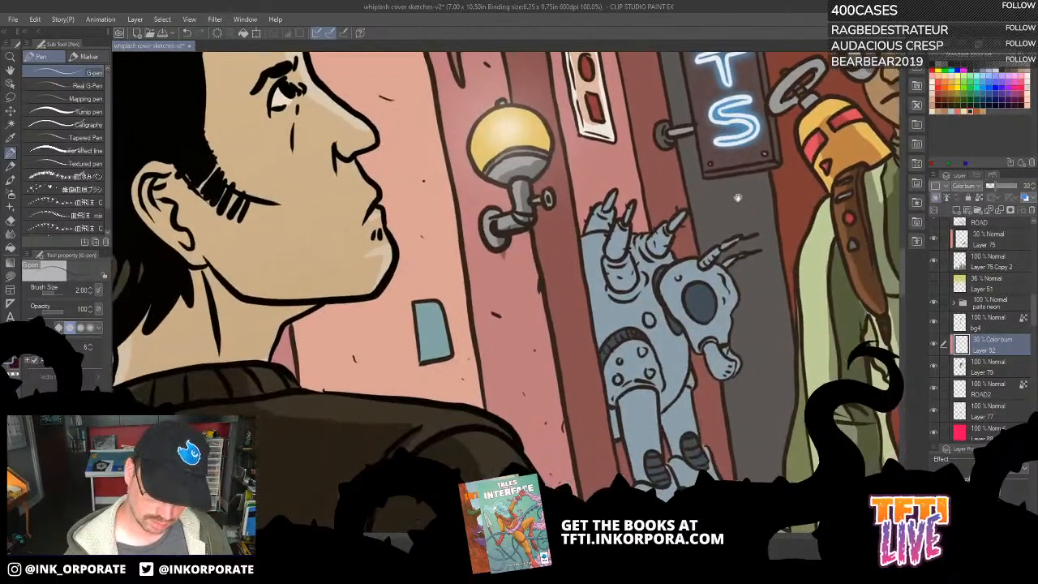
drag(774, 97, 662, 138)
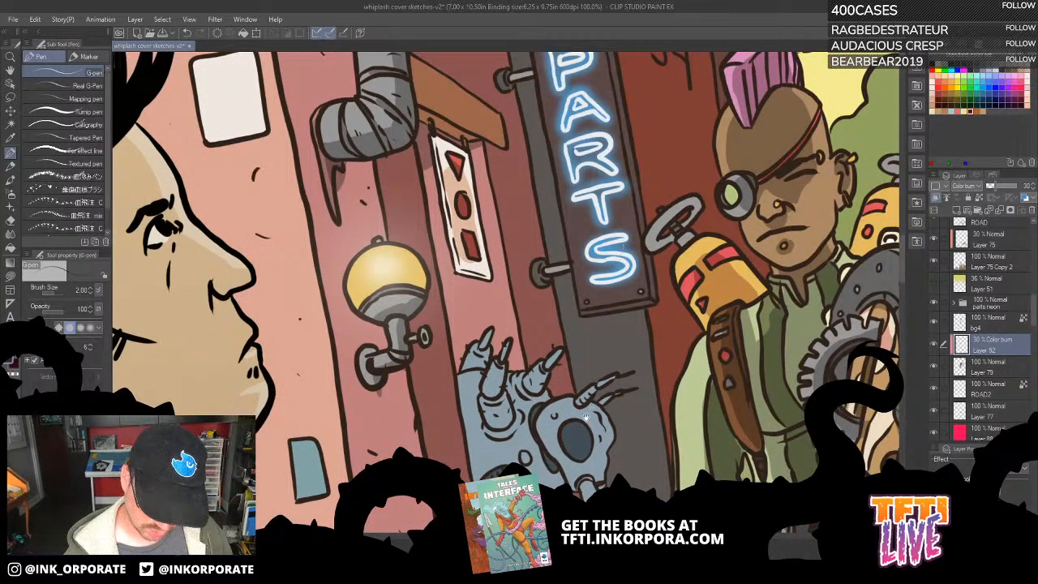
drag(587, 416, 611, 369)
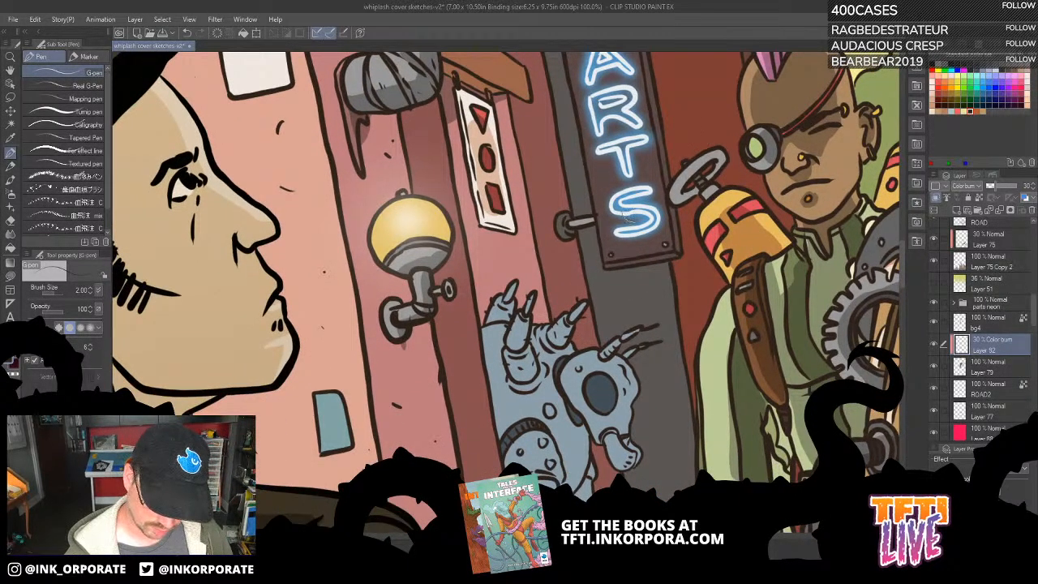
drag(573, 335, 682, 186)
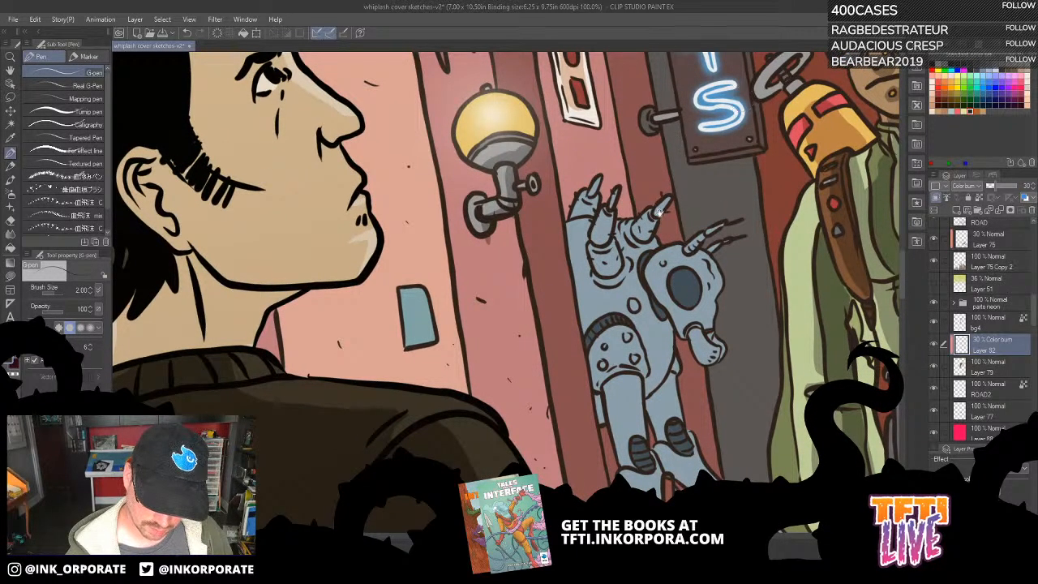
scroll(660, 210, down, 5)
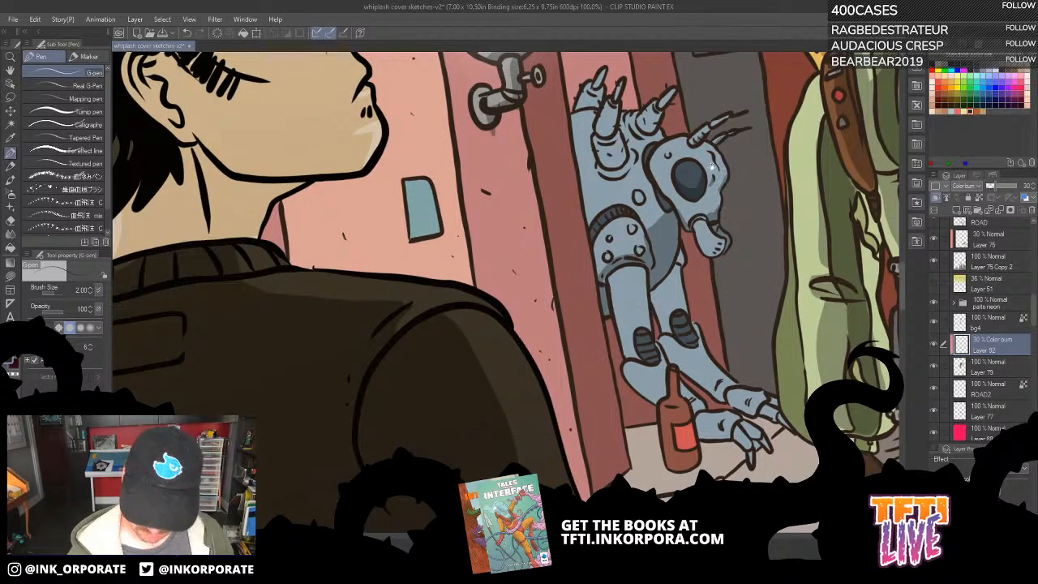
drag(708, 163, 736, 179)
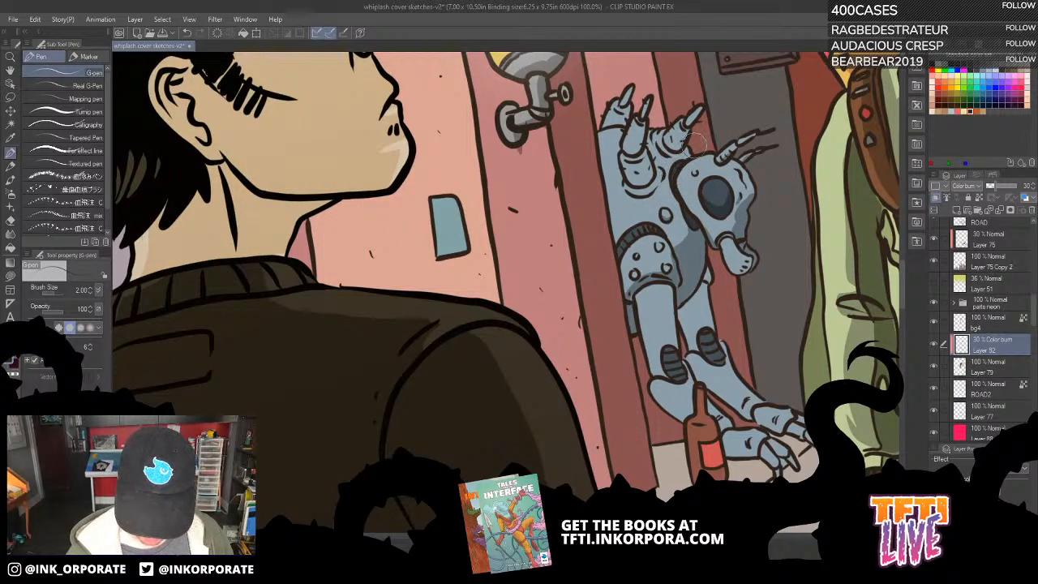
mouse_move(671, 149)
mouse_down()
mouse_move(683, 136)
mouse_move(680, 153)
mouse_move(682, 128)
mouse_up()
mouse_move(645, 183)
mouse_down()
mouse_move(628, 174)
mouse_move(654, 172)
mouse_move(634, 193)
mouse_move(663, 170)
mouse_up()
mouse_move(622, 249)
mouse_down()
mouse_move(661, 240)
mouse_move(617, 257)
mouse_move(630, 241)
mouse_move(648, 292)
mouse_move(667, 214)
mouse_move(661, 146)
mouse_move(643, 180)
mouse_up()
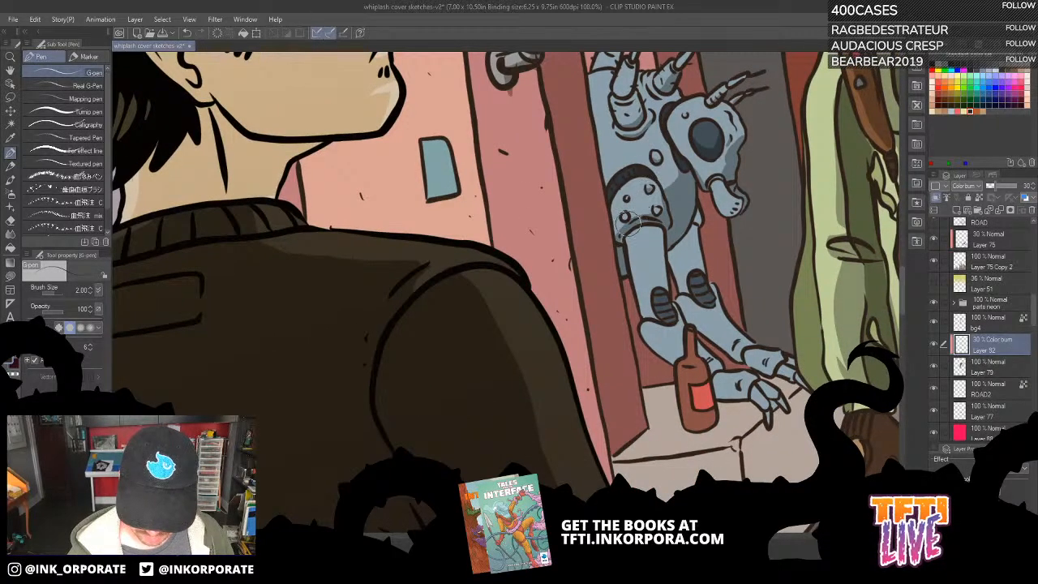
drag(652, 256, 623, 176)
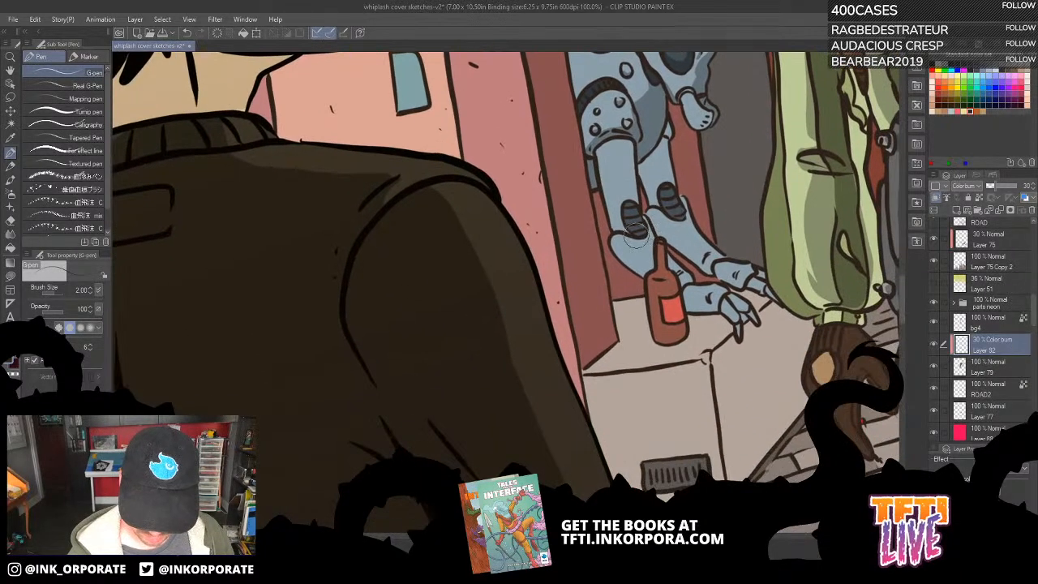
mouse_move(610, 238)
mouse_down()
mouse_move(629, 264)
mouse_move(653, 271)
mouse_up()
drag(713, 246, 646, 179)
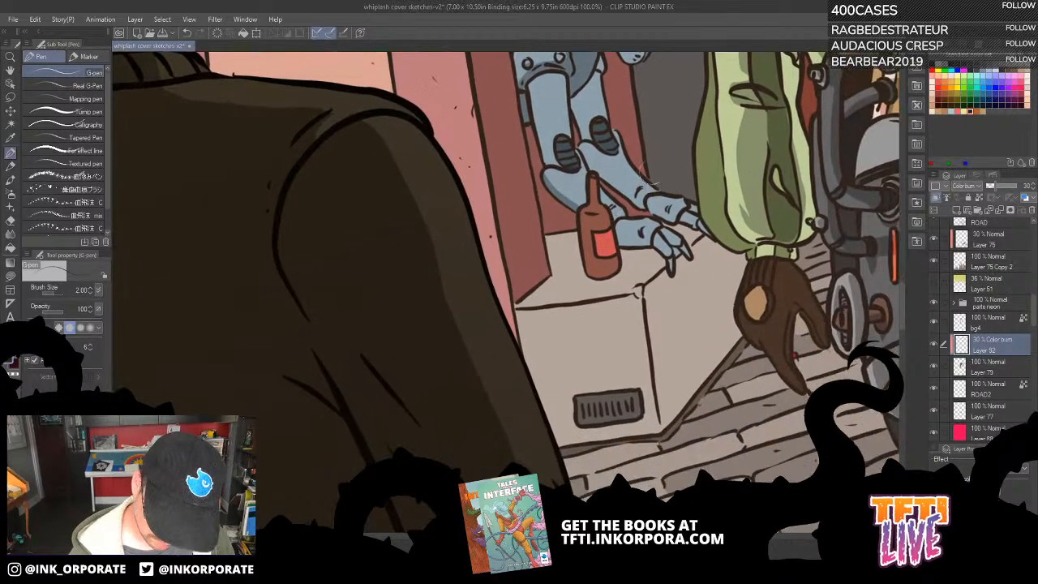
Shade the robot's hand and the brown bottle, redoing the bottle's shading, and paint their cast shadows on the box top.
mouse_move(615, 215)
mouse_down()
mouse_move(677, 186)
mouse_move(650, 225)
mouse_move(646, 199)
mouse_move(674, 216)
mouse_move(661, 207)
mouse_move(621, 241)
mouse_move(644, 235)
mouse_move(620, 241)
mouse_move(671, 197)
mouse_move(619, 236)
mouse_move(644, 238)
mouse_move(618, 242)
mouse_up()
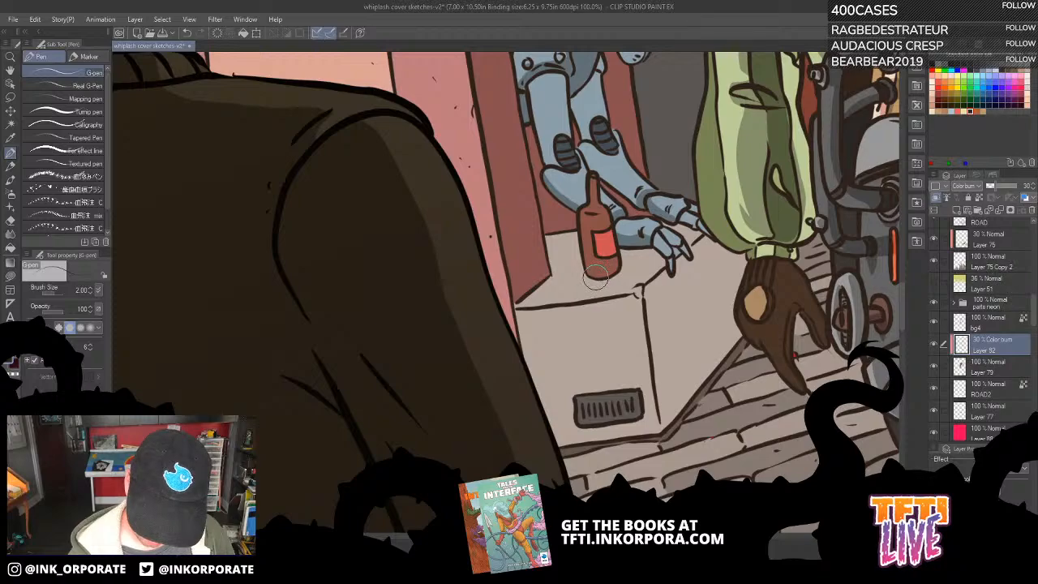
mouse_move(610, 279)
mouse_down()
mouse_move(621, 276)
mouse_move(602, 215)
mouse_up()
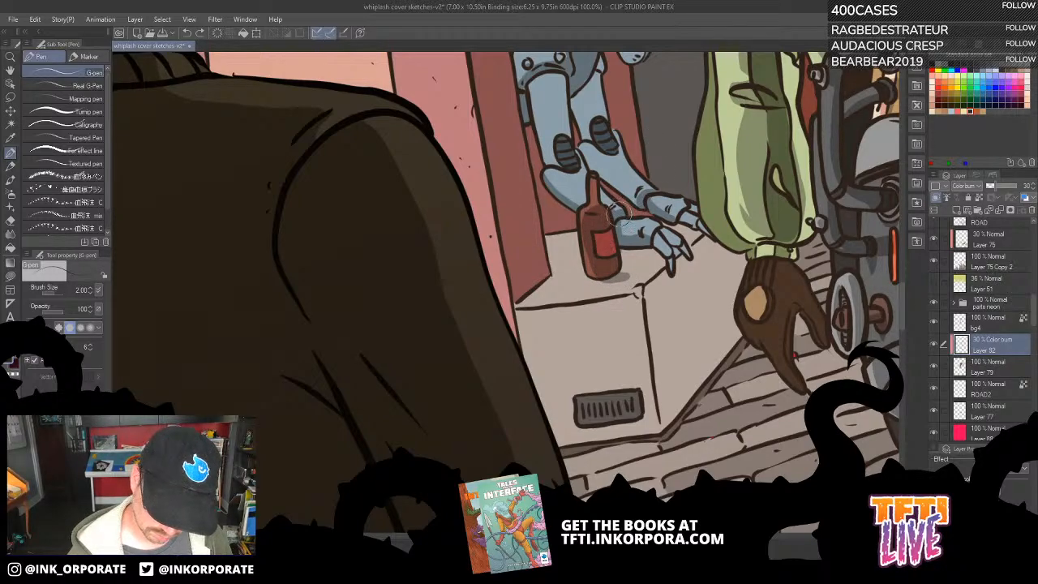
key(ctrl+z)
mouse_move(605, 266)
mouse_down()
mouse_move(595, 215)
mouse_move(601, 270)
mouse_up()
mouse_move(614, 249)
mouse_down()
mouse_move(600, 248)
mouse_move(610, 277)
mouse_move(630, 271)
mouse_move(617, 253)
mouse_move(624, 235)
mouse_move(595, 208)
mouse_move(595, 179)
mouse_up()
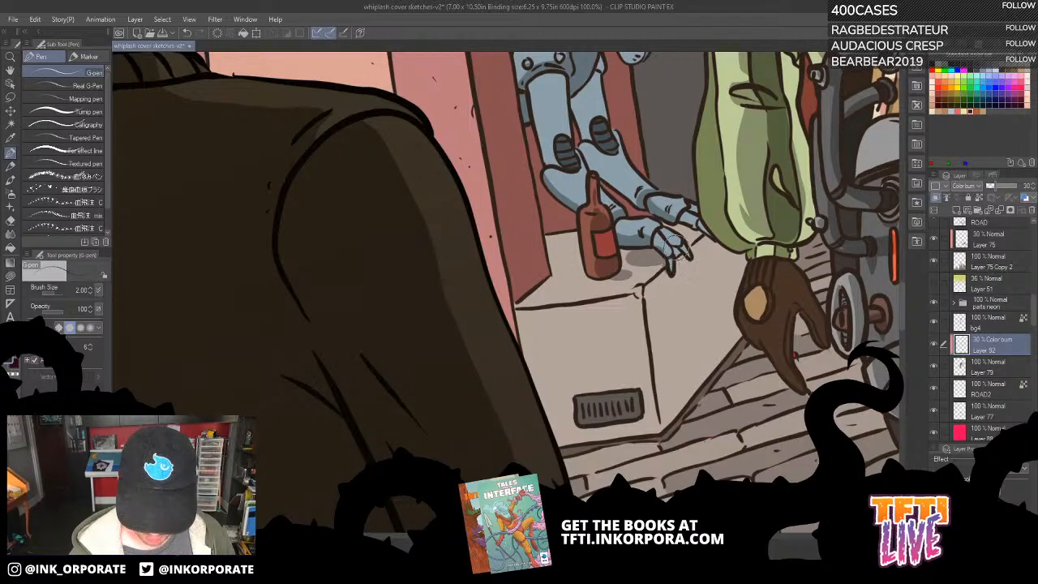
Pick the dark swatch again for Layer 92 and extend the shading over the robot's fingers, claws and upper body.
click(1001, 373)
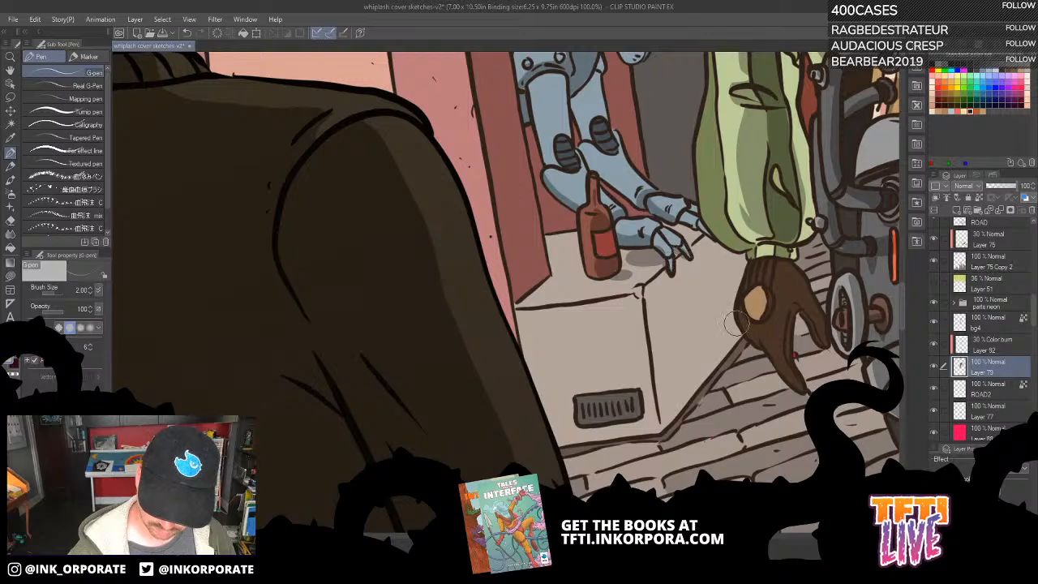
click(1013, 350)
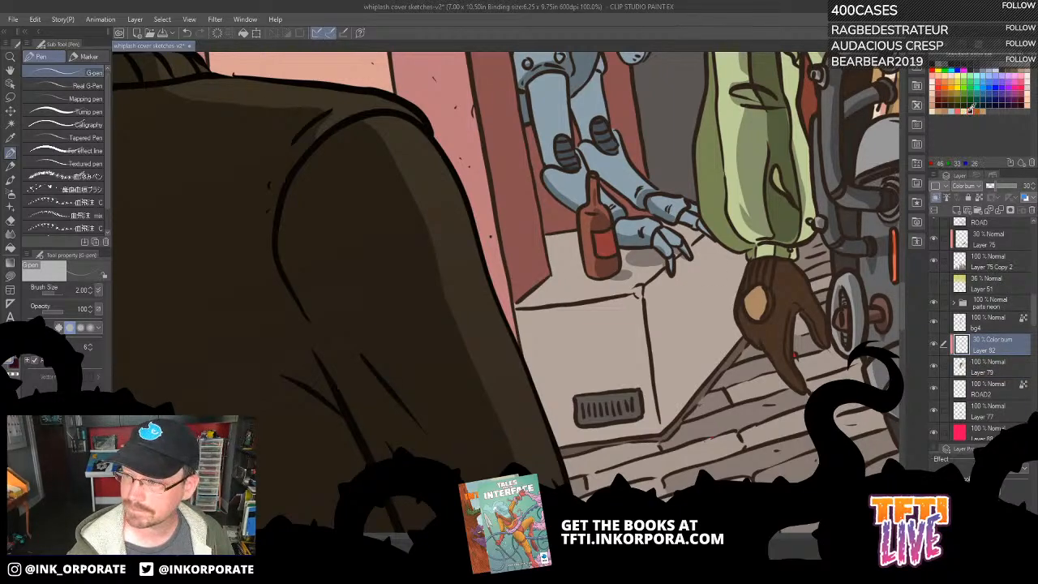
click(971, 110)
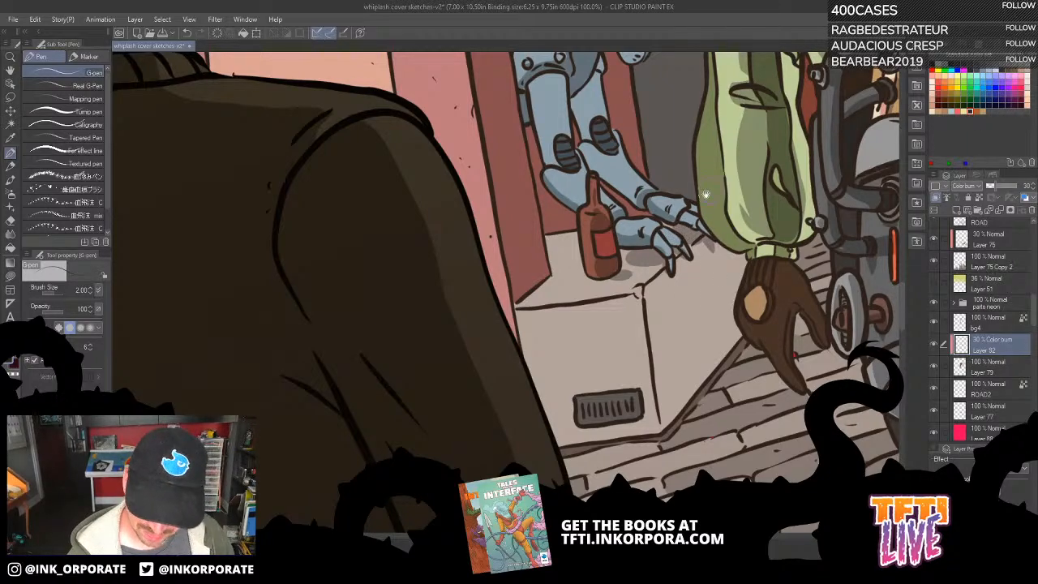
scroll(633, 252, up, 3)
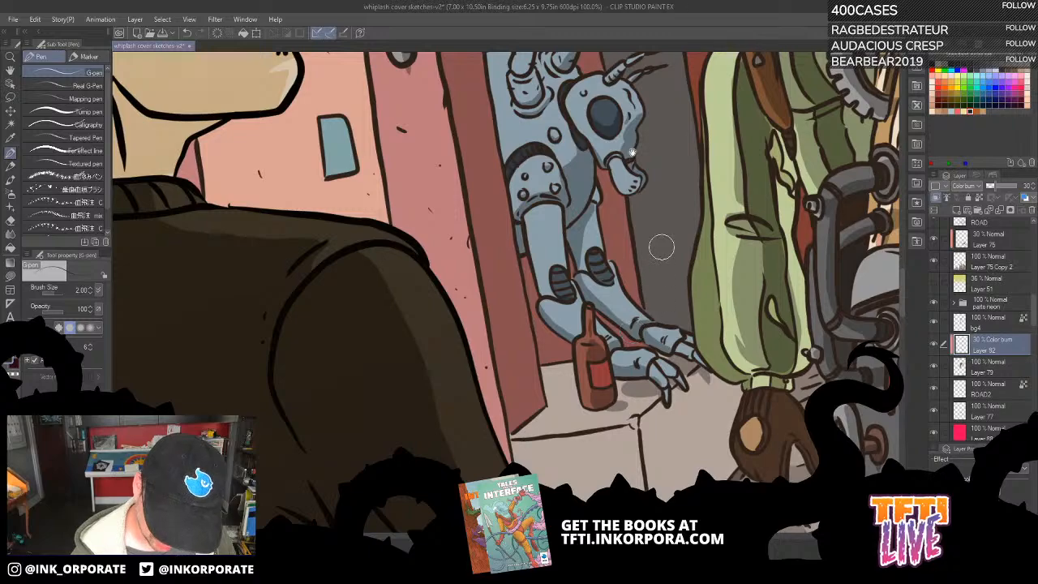
drag(614, 166, 638, 261)
drag(568, 210, 601, 253)
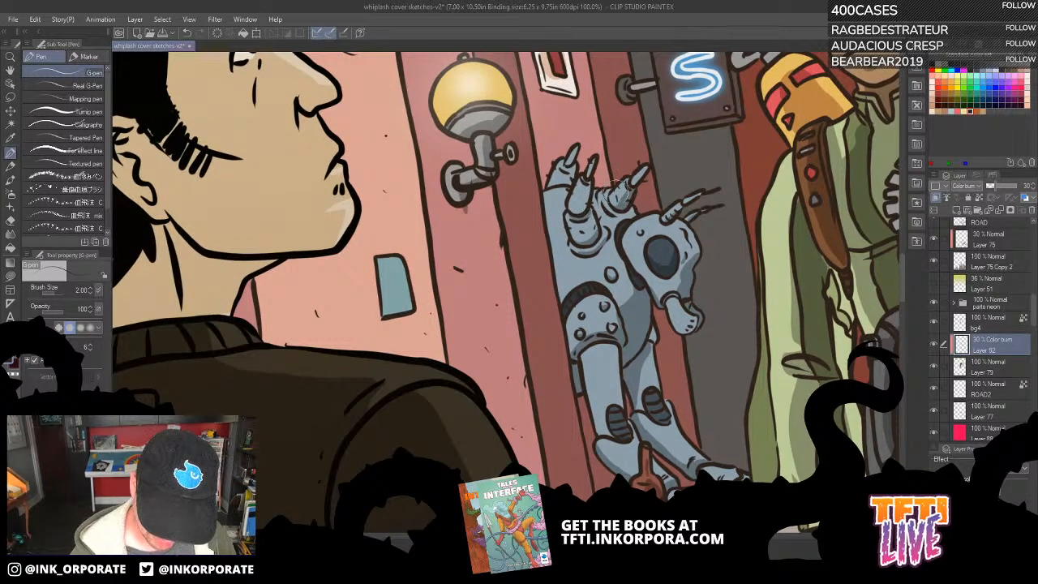
drag(556, 179, 566, 176)
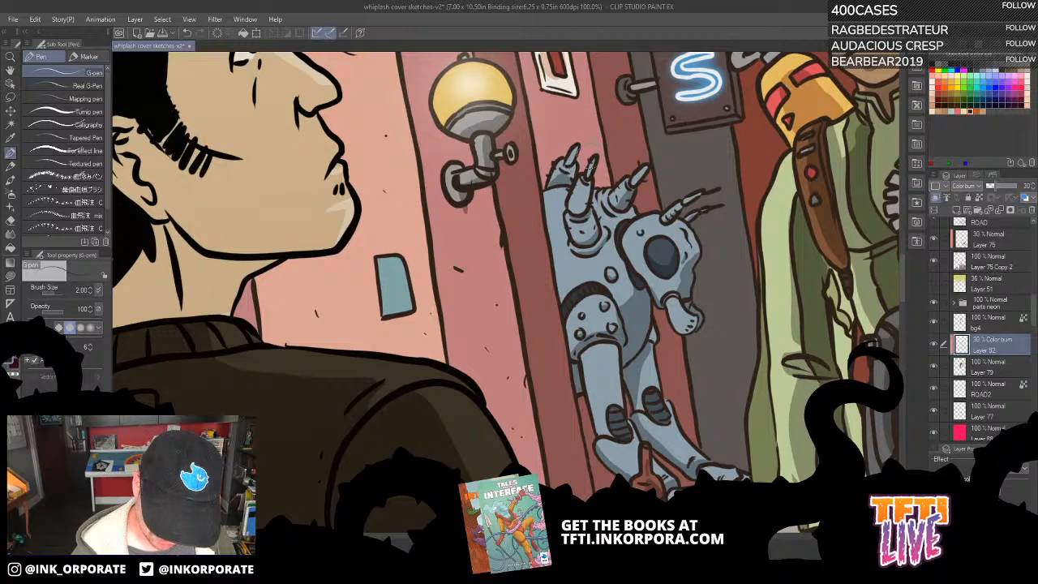
Use Lasso fill to shade the whole side face of the box under the robot's hand.
drag(669, 315, 642, 173)
drag(774, 398, 754, 263)
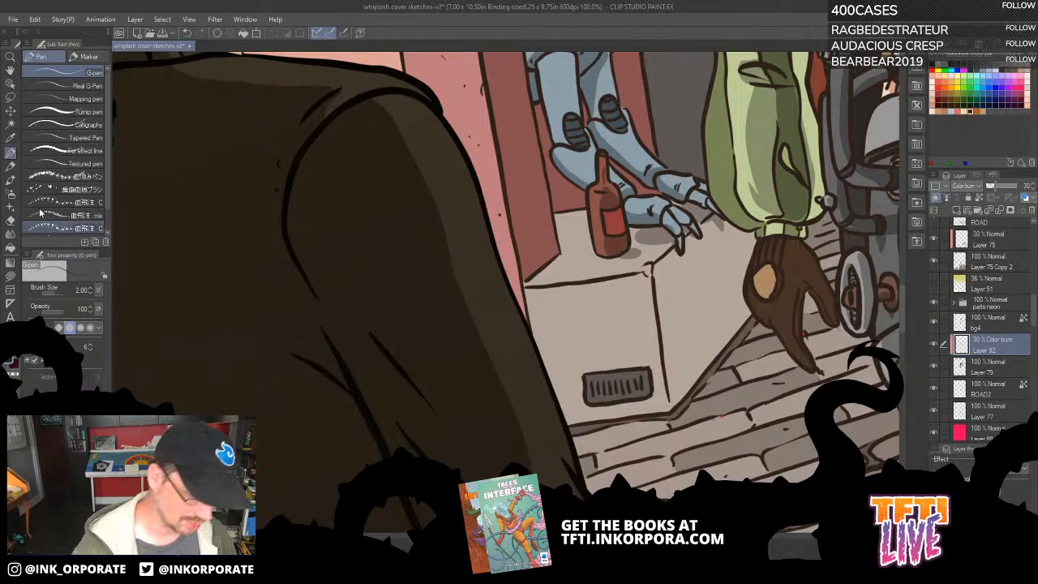
click(10, 275)
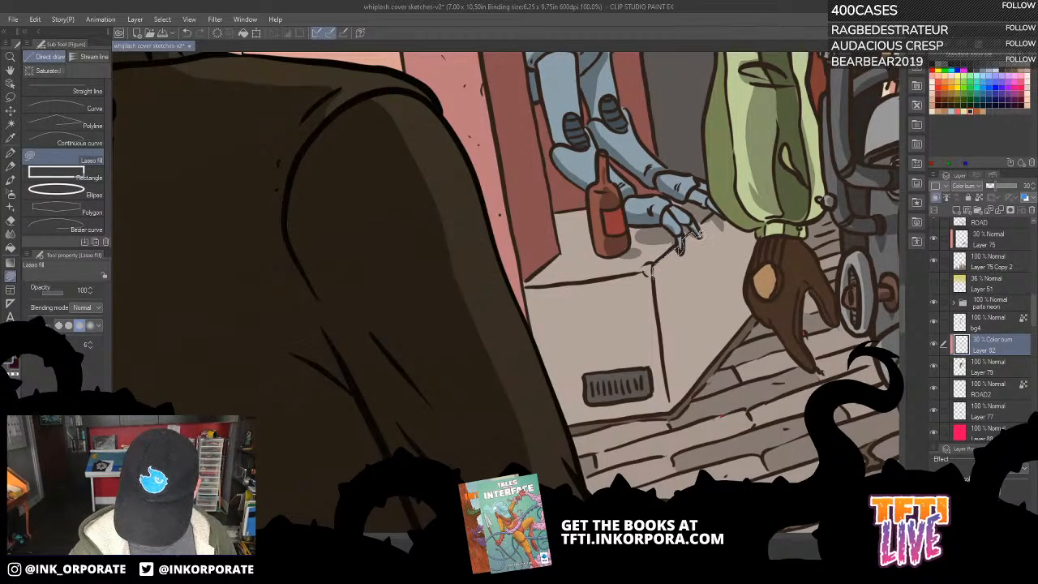
mouse_move(712, 212)
mouse_down()
mouse_move(757, 229)
mouse_move(748, 287)
mouse_move(759, 310)
mouse_move(671, 409)
mouse_up()
mouse_move(664, 358)
mouse_down()
mouse_move(654, 275)
mouse_move(669, 241)
mouse_up()
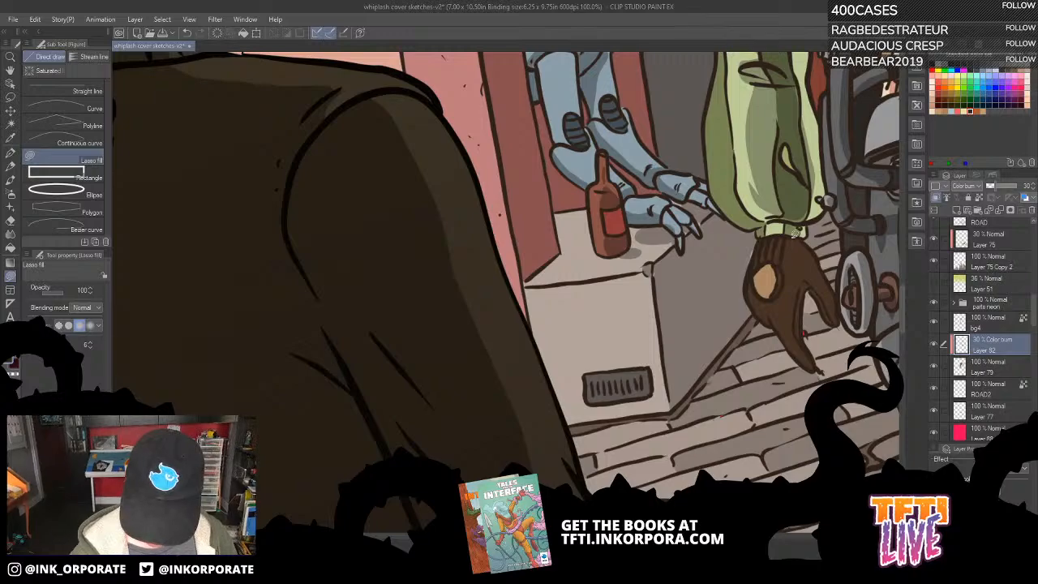
Lasso-fill a shadow on the box top between the bottle and the pink wall's base.
mouse_move(748, 356)
mouse_down()
mouse_move(705, 404)
mouse_move(709, 481)
mouse_up()
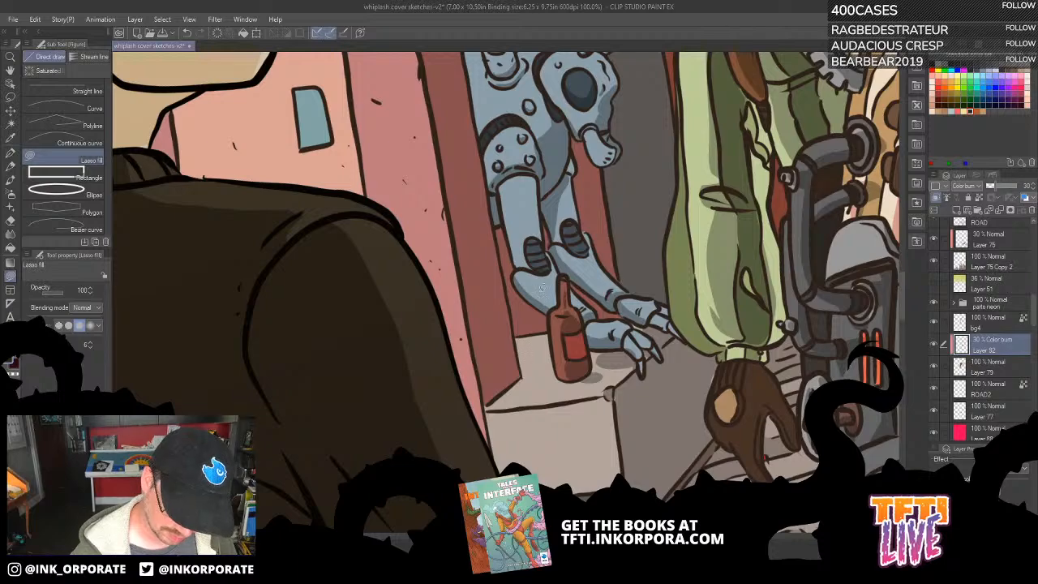
key(asciicircum)
key(asciicircum)
key(asciicircum)
key(asciicircum)
key(asciicircum)
key(asciicircum)
key(asciicircum)
key(asciicircum)
key(asciicircum)
key(asciicircum)
key(asciicircum)
key(asciicircum)
key(asciicircum)
key(asciicircum)
key(asciicircum)
key(asciicircum)
key(asciicircum)
key(asciicircum)
key(asciicircum)
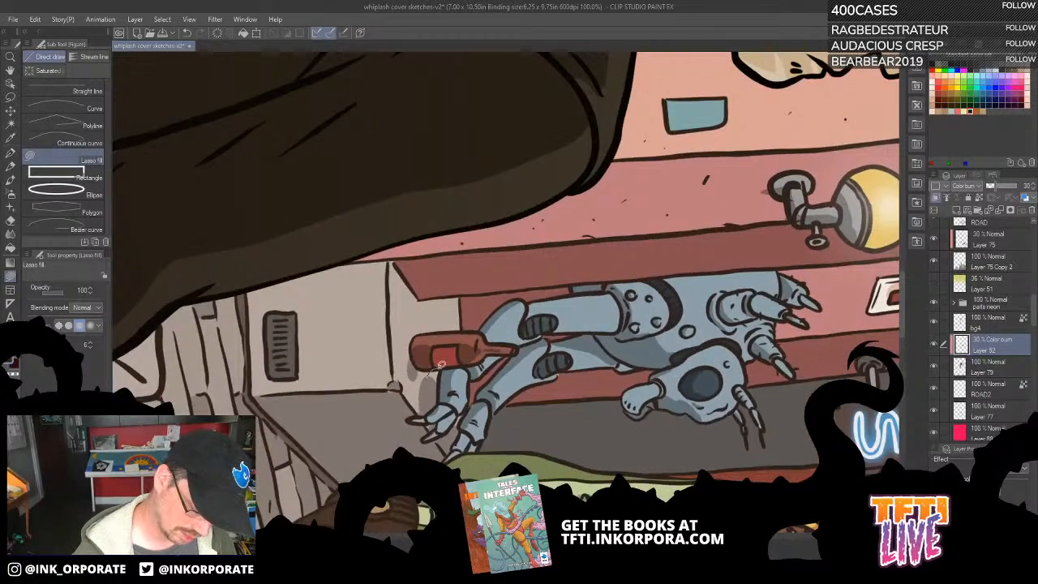
mouse_move(460, 292)
mouse_down()
mouse_move(462, 325)
mouse_move(465, 308)
mouse_move(441, 306)
mouse_move(443, 295)
mouse_move(461, 303)
mouse_move(460, 328)
mouse_move(436, 312)
mouse_up()
key(asciicircum)
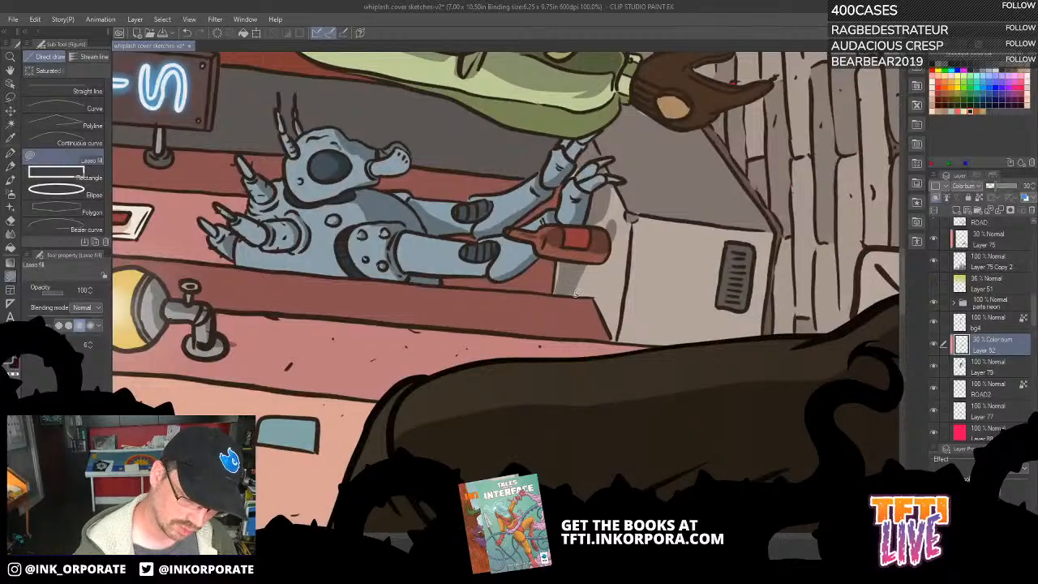
scroll(568, 291, up, 3)
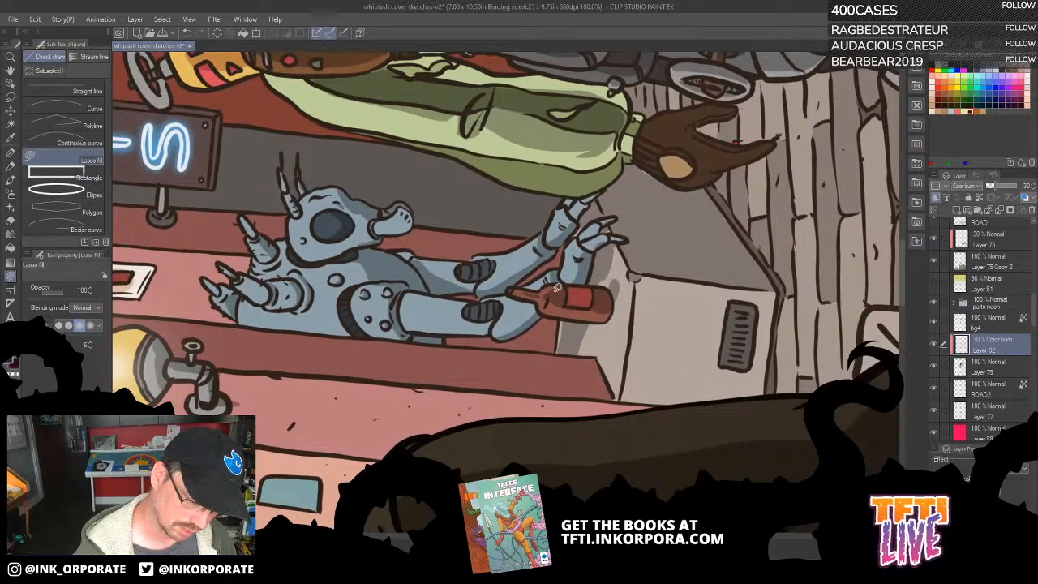
Add more Lasso-fill shading to the robot's head, shoulder and arm on Layer 92.
key(asciicircum)
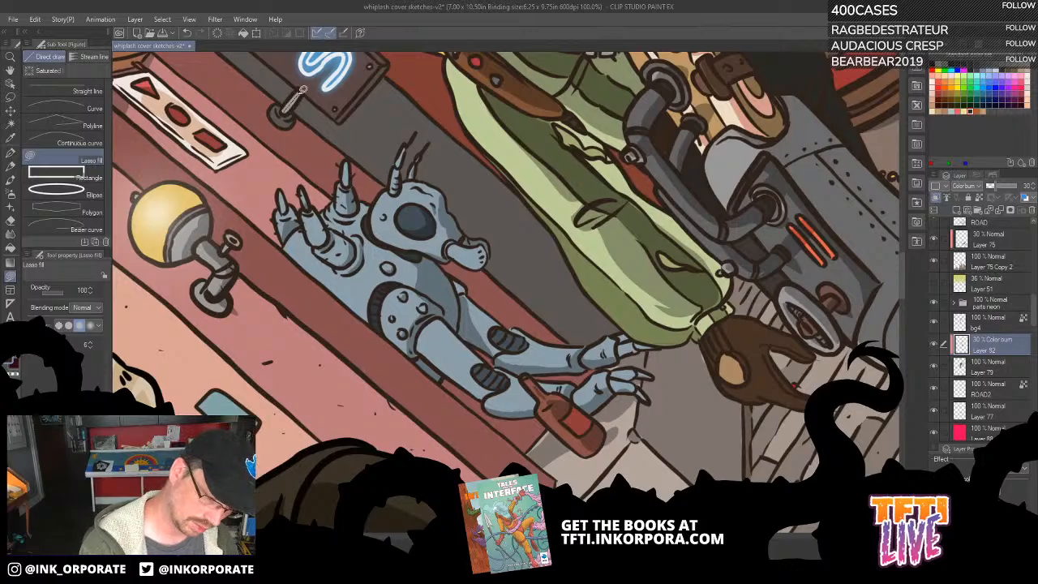
key(asciicircum)
key(asciicircum)
key(asciicircum)
key(asciicircum)
key(asciicircum)
key(asciicircum)
key(asciicircum)
drag(566, 257, 591, 466)
drag(672, 270, 481, 388)
mouse_move(441, 437)
mouse_down()
mouse_move(488, 379)
mouse_move(440, 436)
mouse_up()
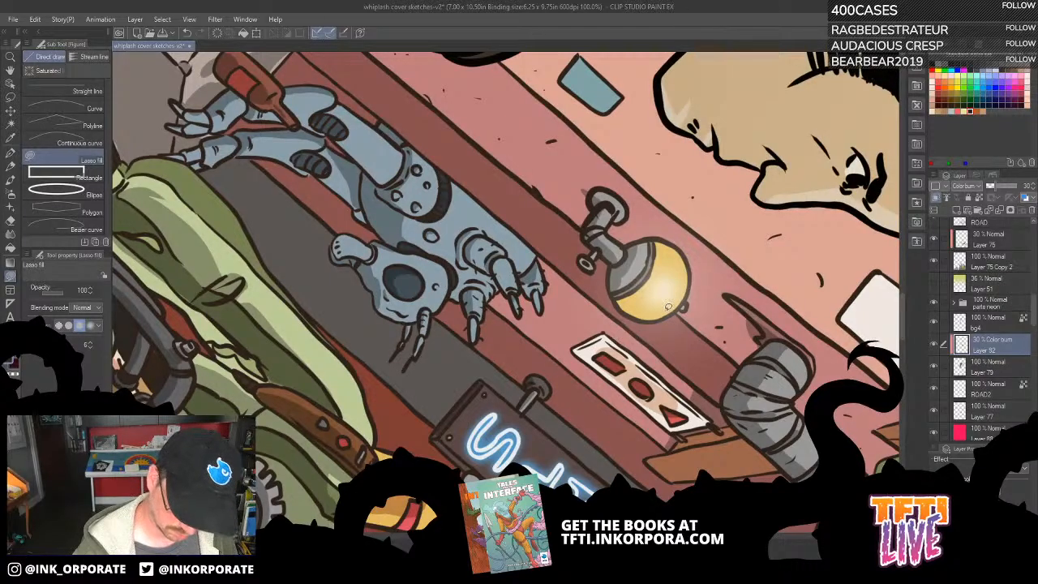
key(asciicircum)
key(asciicircum)
key(asciicircum)
key(asciicircum)
key(asciicircum)
key(asciicircum)
key(asciicircum)
key(asciicircum)
key(asciicircum)
key(asciicircum)
key(asciicircum)
key(asciicircum)
key(asciicircum)
key(asciicircum)
key(asciicircum)
key(asciicircum)
key(asciicircum)
key(asciicircum)
key(asciicircum)
key(asciicircum)
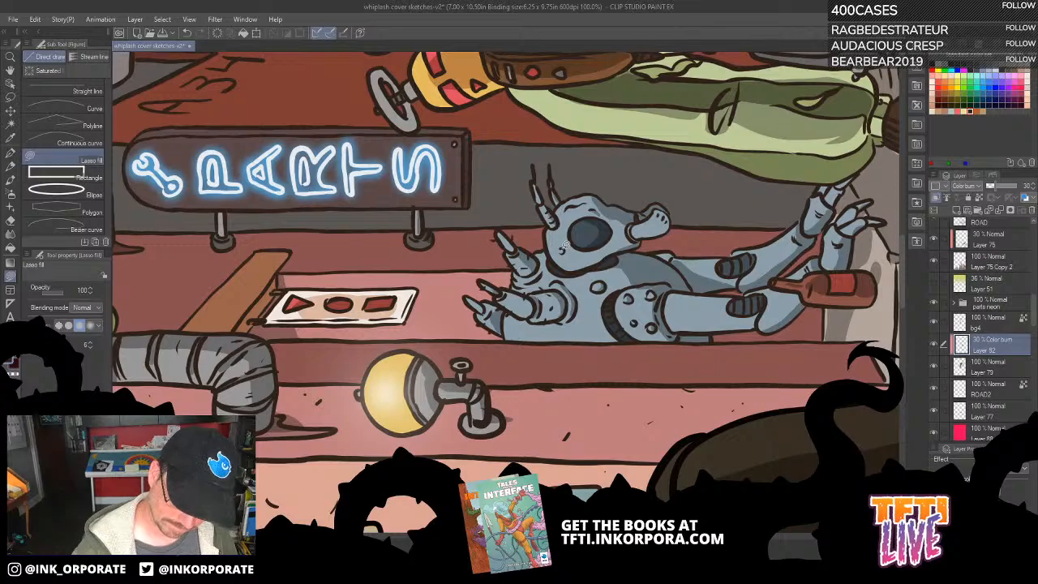
drag(588, 427, 577, 445)
mouse_move(534, 278)
mouse_down()
mouse_move(524, 302)
mouse_move(536, 279)
mouse_up()
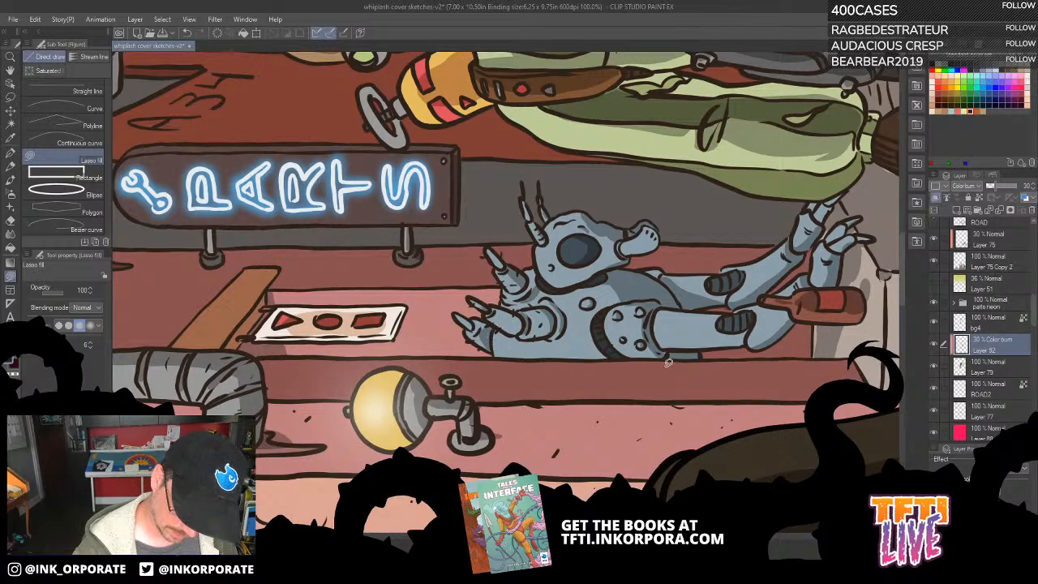
drag(811, 325, 791, 334)
Lasso-fill shading on the green smoke around the small vent pipe above the PARTS sign.
mouse_move(672, 307)
mouse_down()
mouse_move(706, 321)
mouse_move(576, 481)
mouse_move(498, 491)
mouse_up()
mouse_move(507, 416)
mouse_down()
mouse_move(561, 278)
mouse_move(533, 331)
mouse_move(532, 284)
mouse_move(531, 359)
mouse_move(544, 274)
mouse_move(586, 383)
mouse_move(582, 435)
mouse_up()
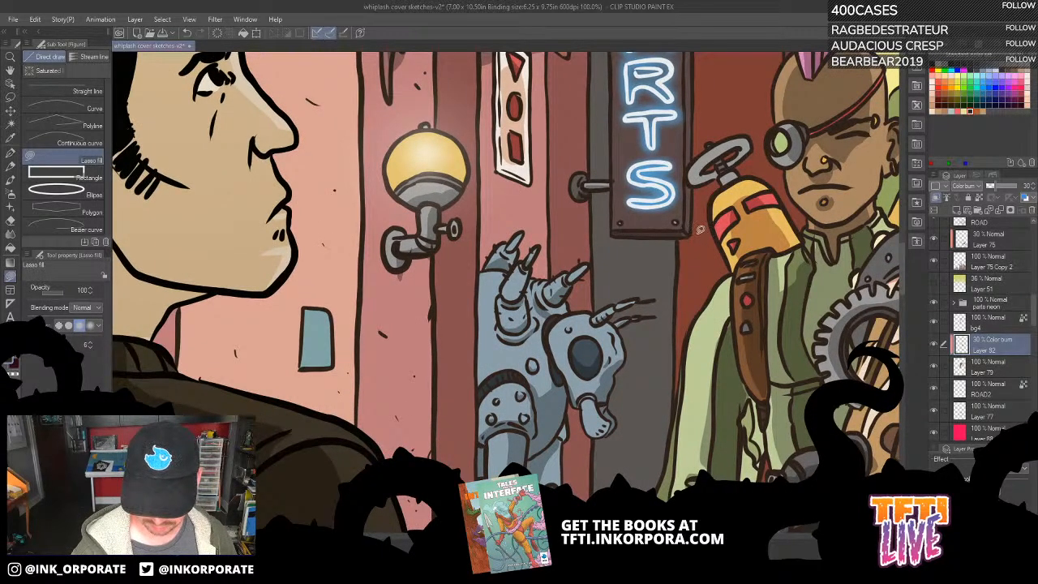
drag(675, 258, 503, 313)
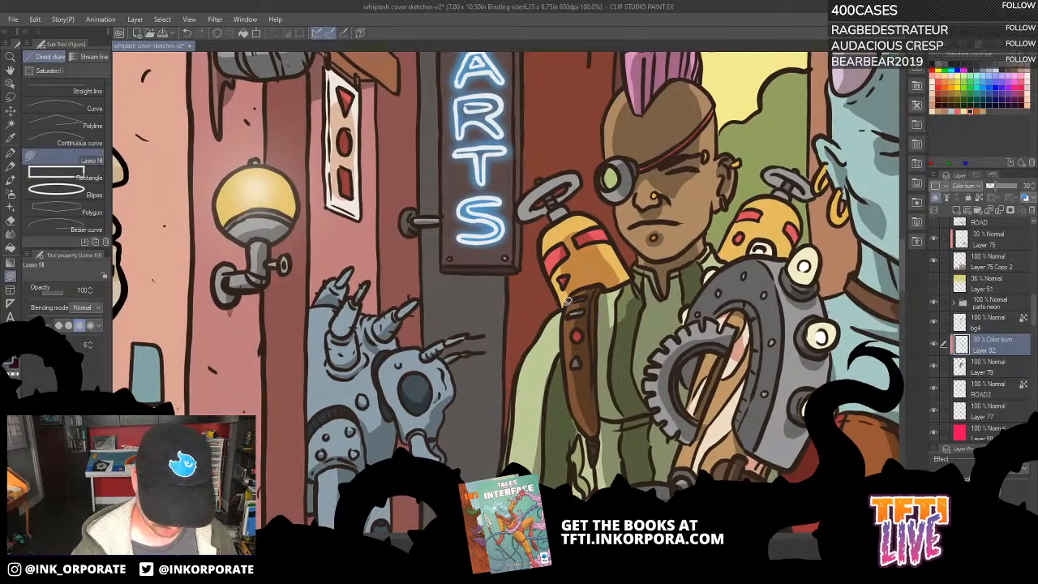
scroll(585, 275, down, 3)
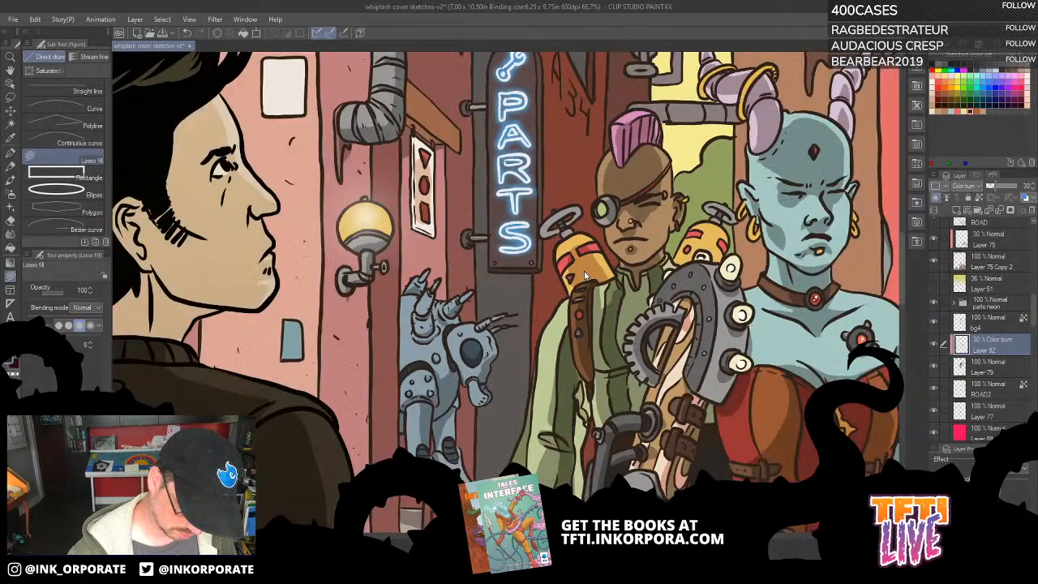
drag(668, 307, 760, 351)
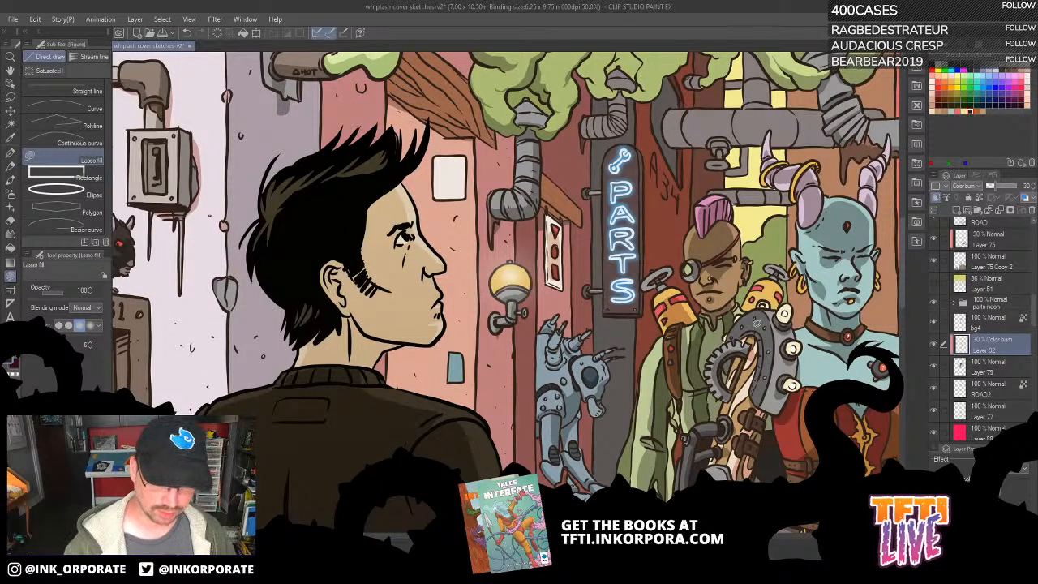
drag(667, 370, 675, 444)
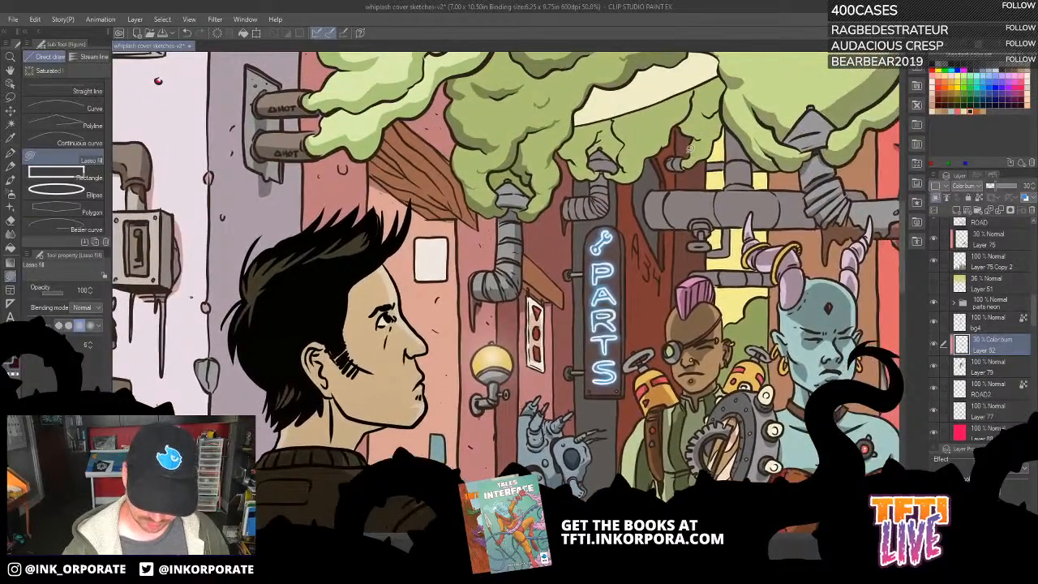
key(minus)
key(minus)
key(minus)
key(minus)
key(minus)
key(minus)
key(minus)
key(minus)
key(minus)
key(minus)
key(minus)
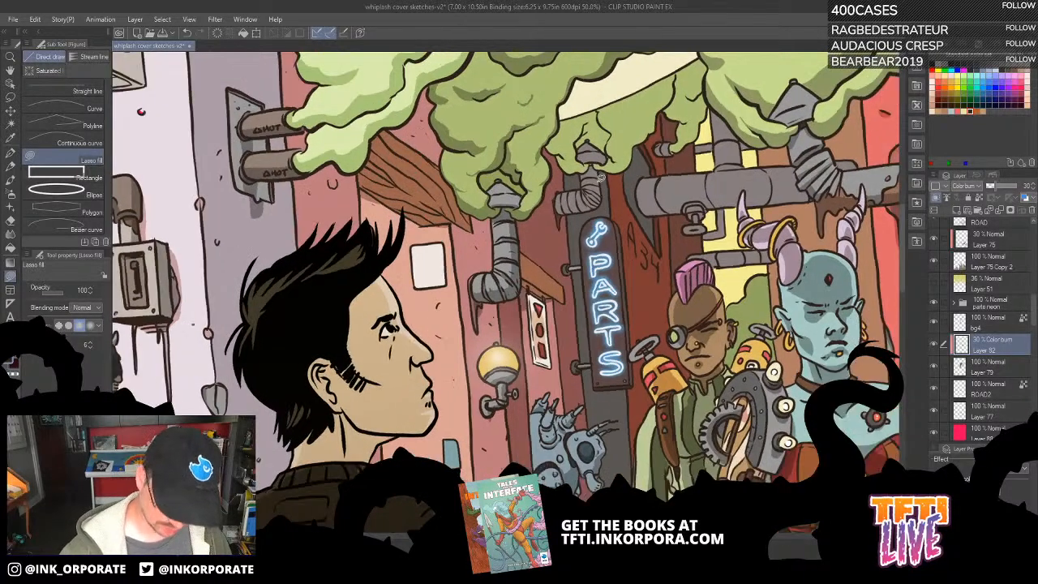
scroll(600, 177, up, 1)
drag(529, 319, 653, 400)
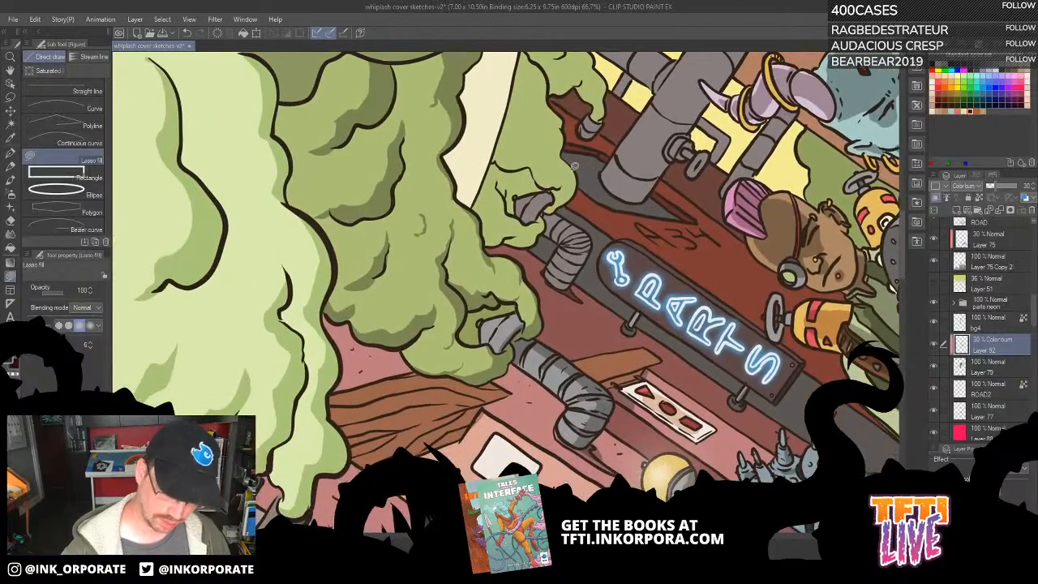
mouse_move(559, 282)
mouse_down()
mouse_move(584, 225)
mouse_move(593, 245)
mouse_move(558, 286)
mouse_move(595, 303)
mouse_move(560, 279)
mouse_up()
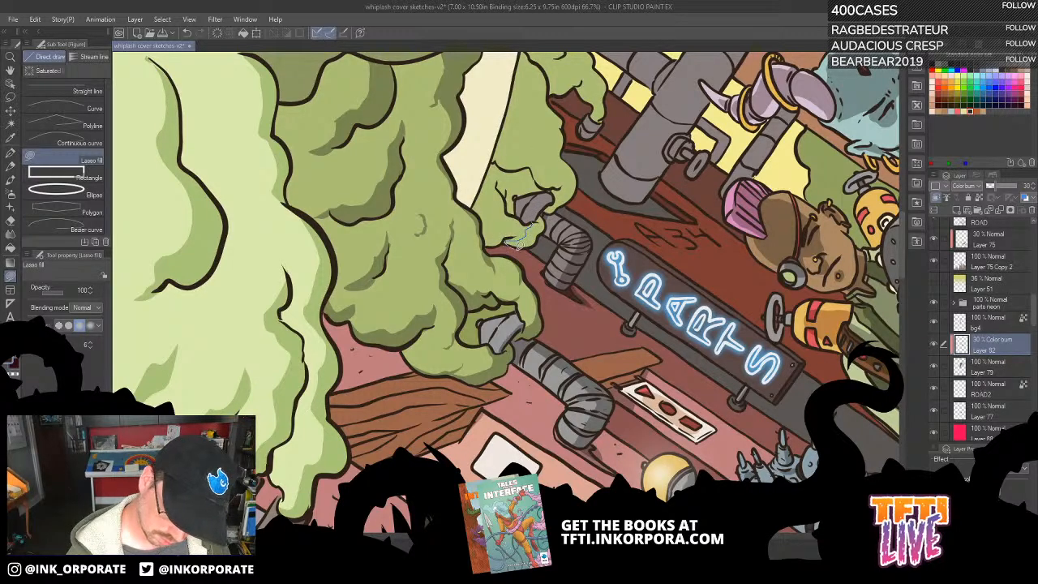
drag(544, 228, 546, 202)
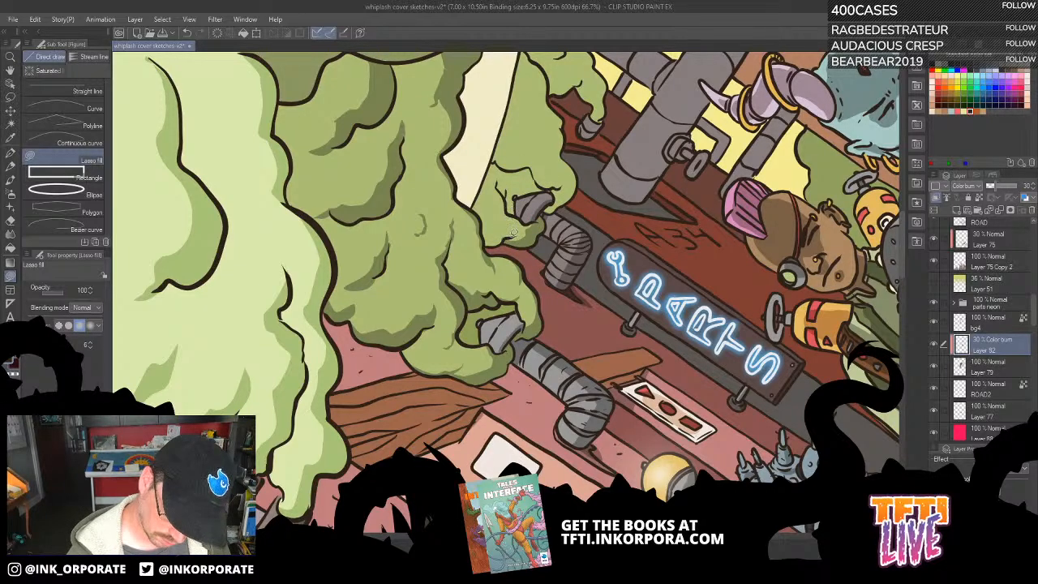
mouse_move(485, 243)
mouse_down()
mouse_move(511, 234)
mouse_move(488, 245)
mouse_up()
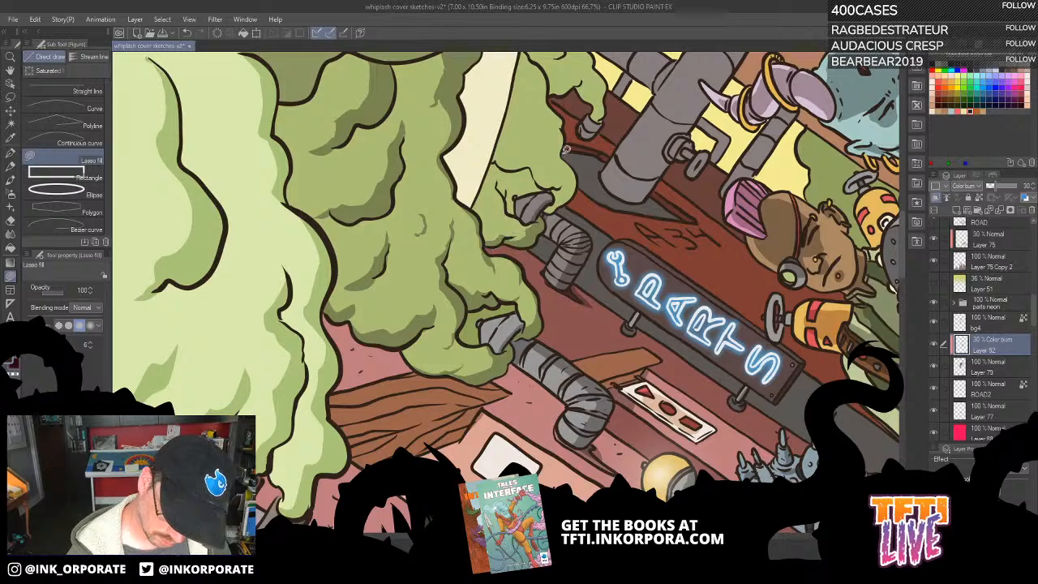
mouse_move(554, 199)
mouse_down()
mouse_move(573, 163)
mouse_move(579, 182)
mouse_move(550, 208)
mouse_up()
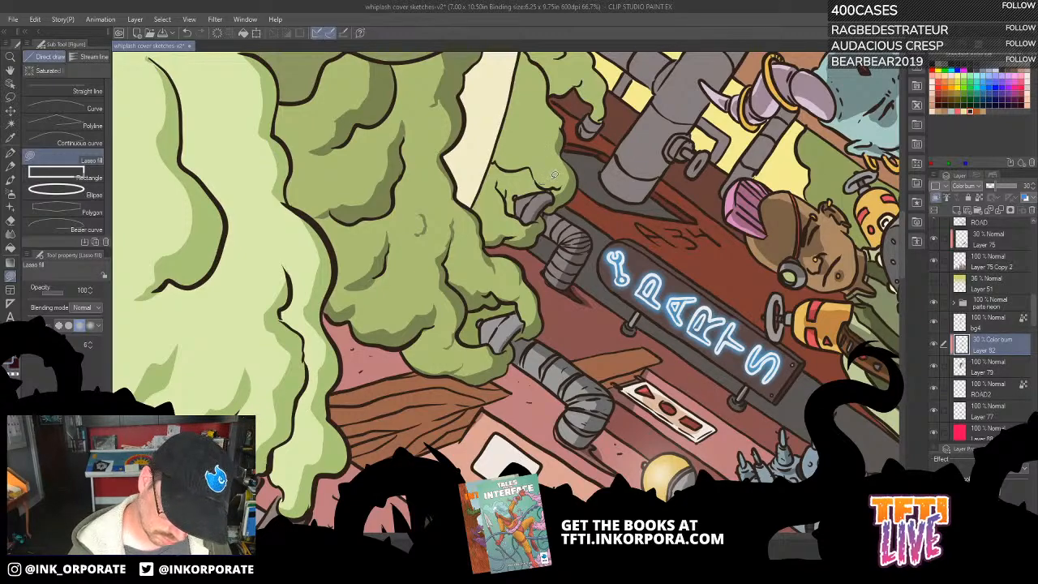
drag(564, 177, 569, 167)
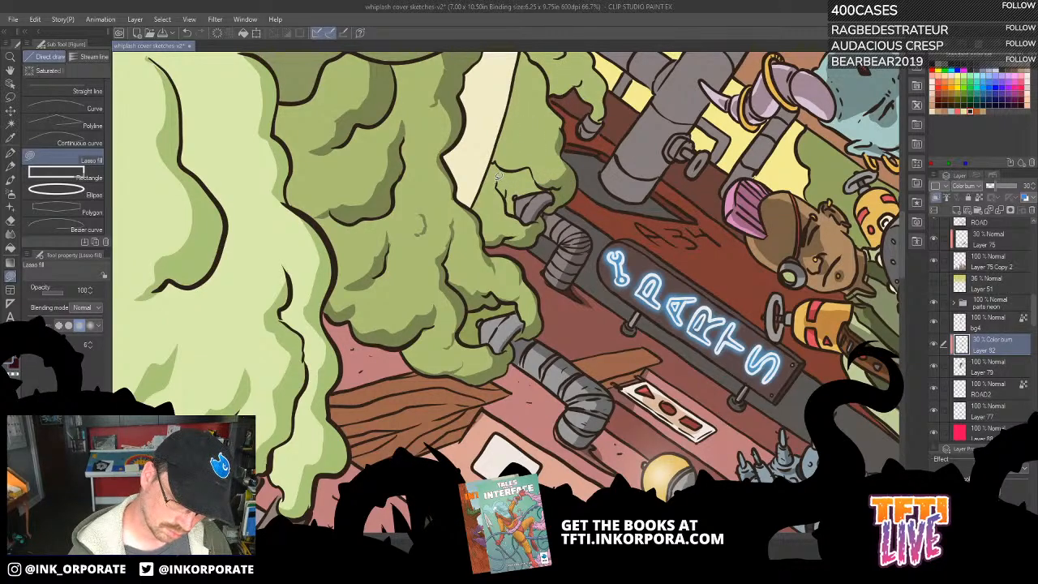
mouse_move(503, 213)
mouse_down()
mouse_move(533, 234)
mouse_move(539, 219)
mouse_move(513, 208)
mouse_move(495, 181)
mouse_up()
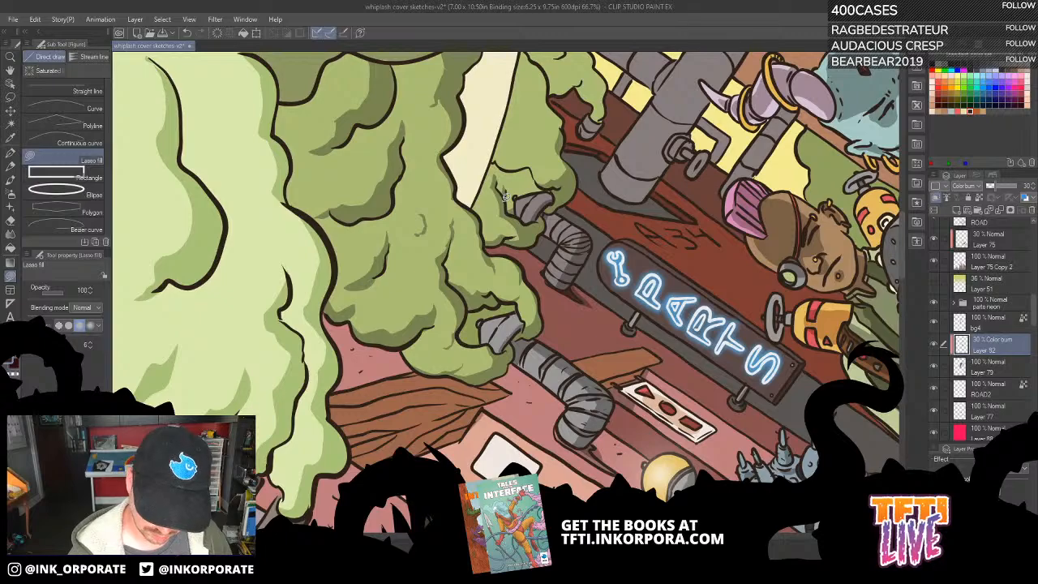
Return to Layer 92 and shade the small smoke plume rising from the thin pipe beside the cream gap.
click(986, 363)
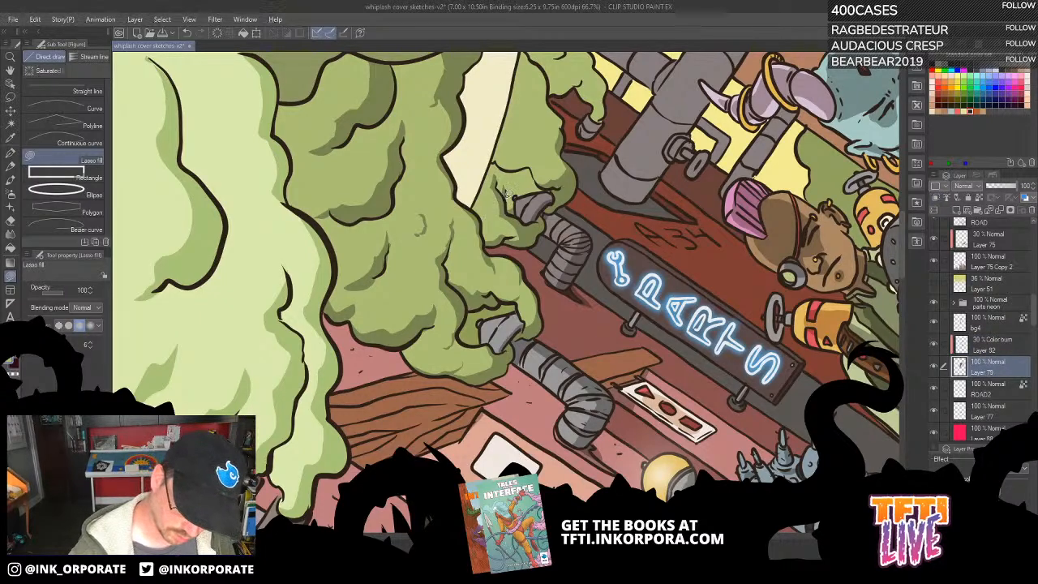
key(alt+bracketright)
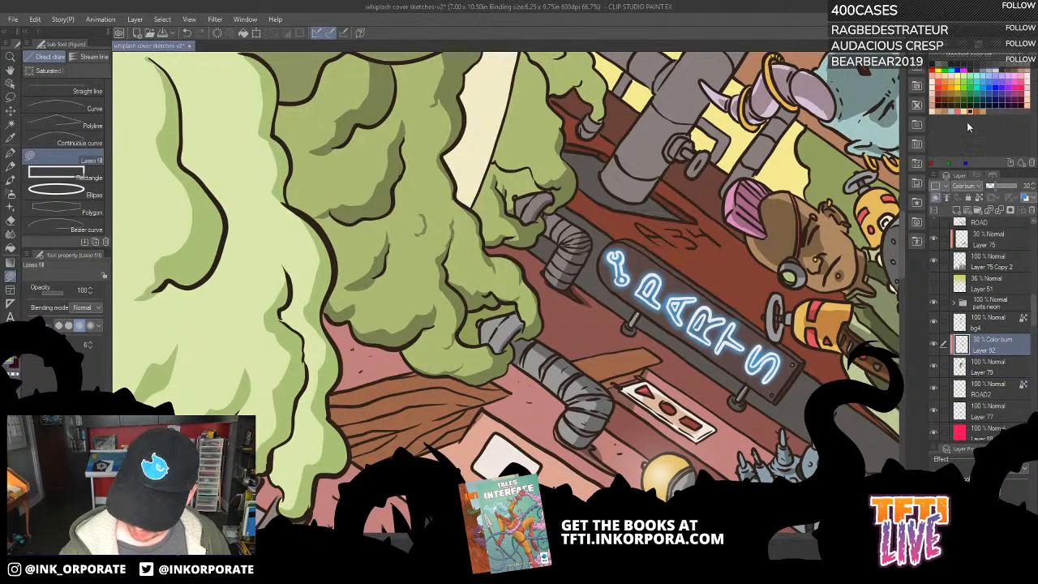
drag(625, 154, 672, 258)
key(asciicircum)
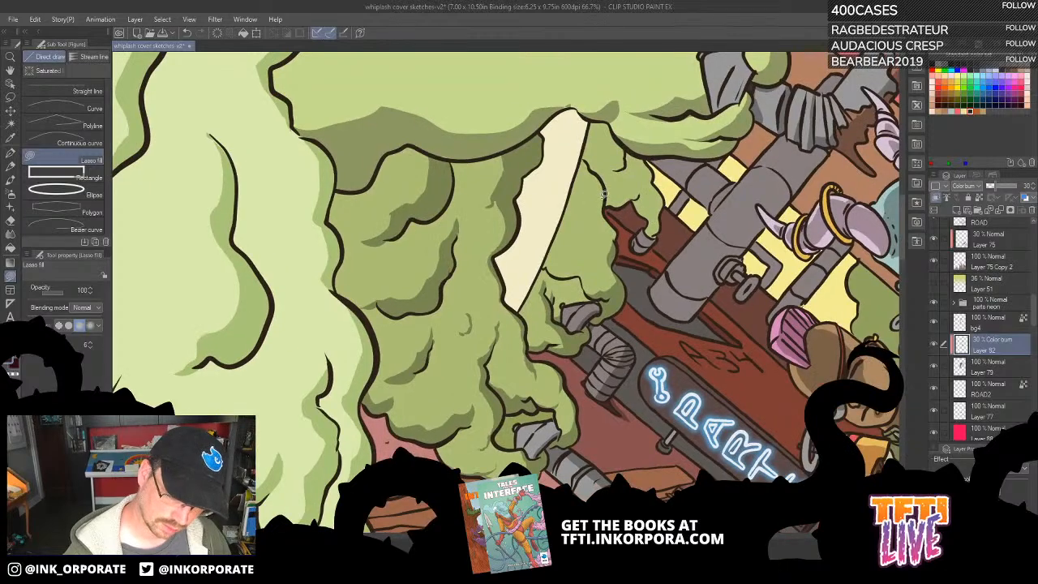
key(asciicircum)
key(asciicircum)
key(asciicircum)
key(asciicircum)
key(asciicircum)
key(asciicircum)
key(asciicircum)
key(asciicircum)
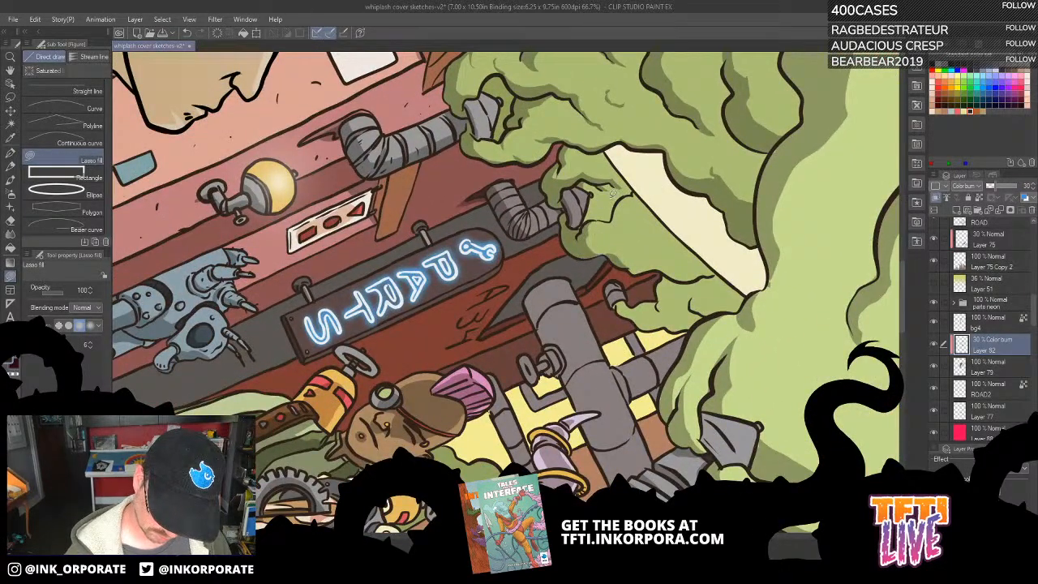
mouse_move(625, 232)
mouse_down()
mouse_move(617, 204)
mouse_move(642, 201)
mouse_move(635, 193)
mouse_move(658, 364)
mouse_move(614, 421)
mouse_up()
key(asciicircum)
mouse_move(519, 444)
mouse_down()
mouse_move(613, 256)
mouse_move(636, 232)
mouse_move(610, 261)
mouse_move(625, 300)
mouse_move(640, 230)
mouse_up()
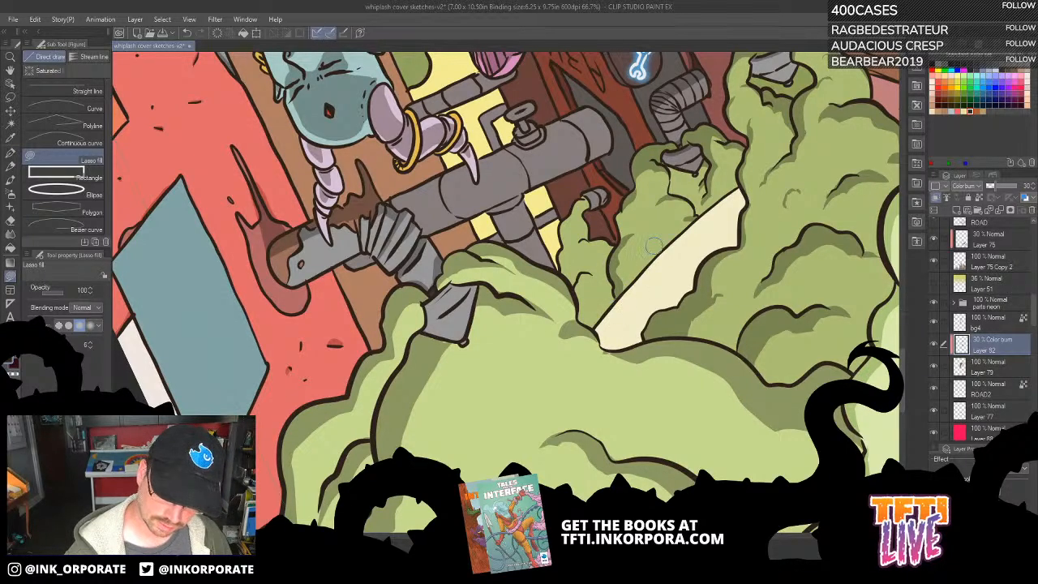
mouse_move(579, 285)
mouse_down()
mouse_move(600, 275)
mouse_move(579, 307)
mouse_up()
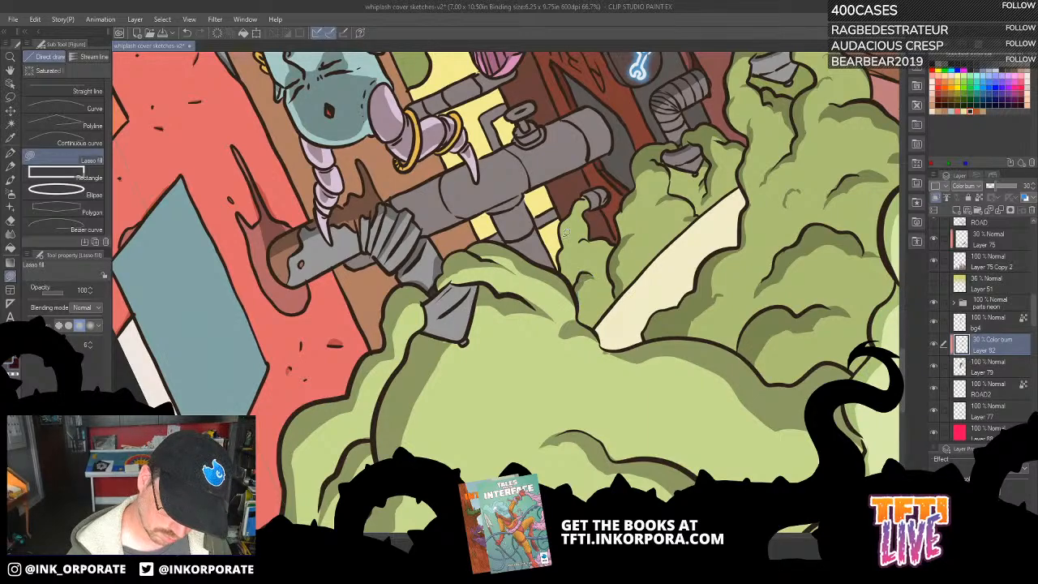
drag(572, 243, 568, 272)
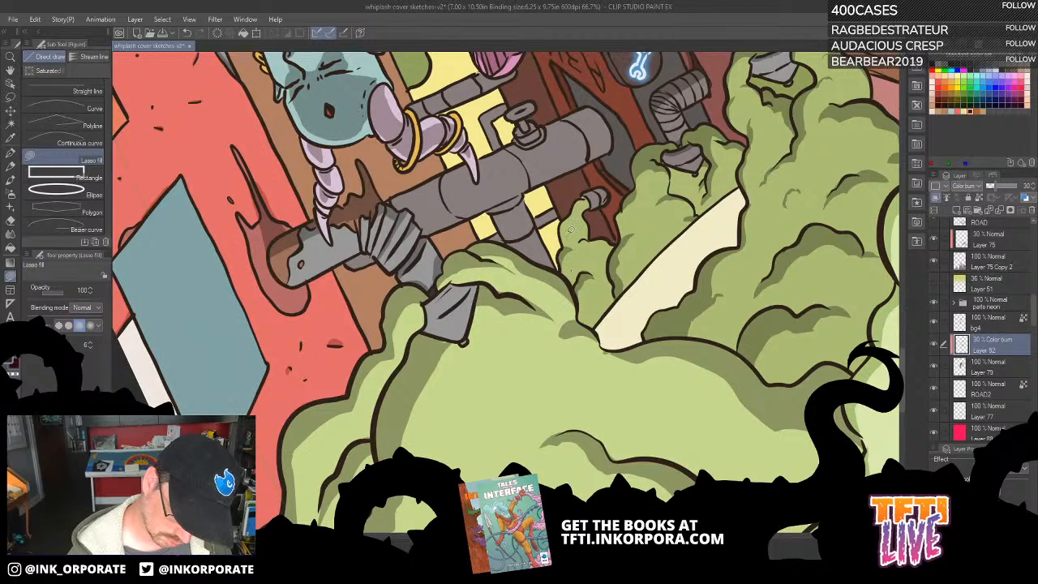
mouse_move(577, 212)
mouse_down()
mouse_move(561, 230)
mouse_move(584, 201)
mouse_up()
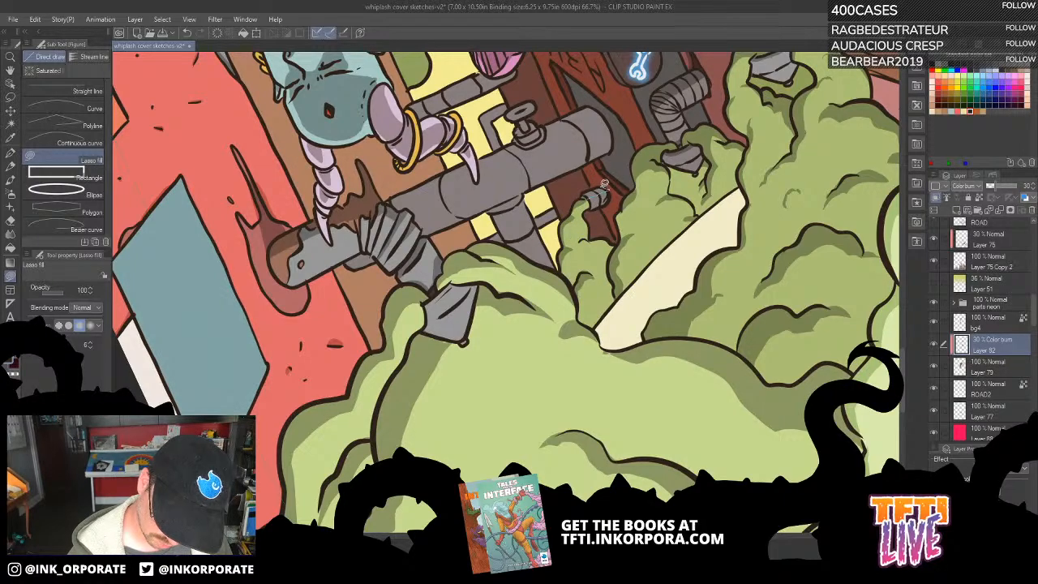
Shade the underside of the large gray pipe and its valve with Lasso fill.
mouse_move(600, 193)
mouse_down()
mouse_move(618, 296)
mouse_move(519, 398)
mouse_move(441, 354)
mouse_move(440, 370)
mouse_move(416, 364)
mouse_up()
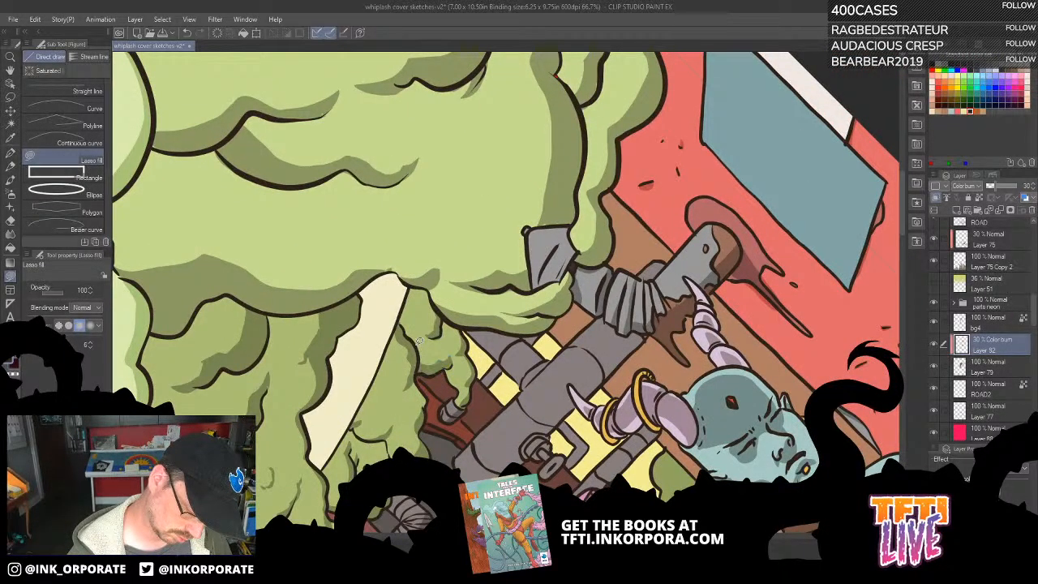
drag(509, 274, 621, 196)
drag(684, 200, 695, 148)
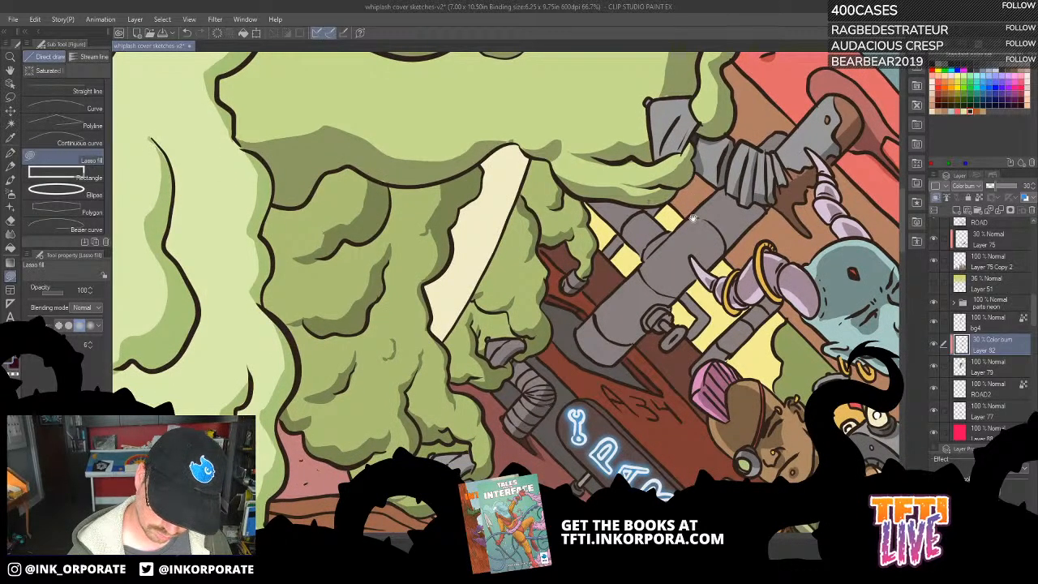
drag(692, 217, 680, 182)
drag(650, 246, 649, 208)
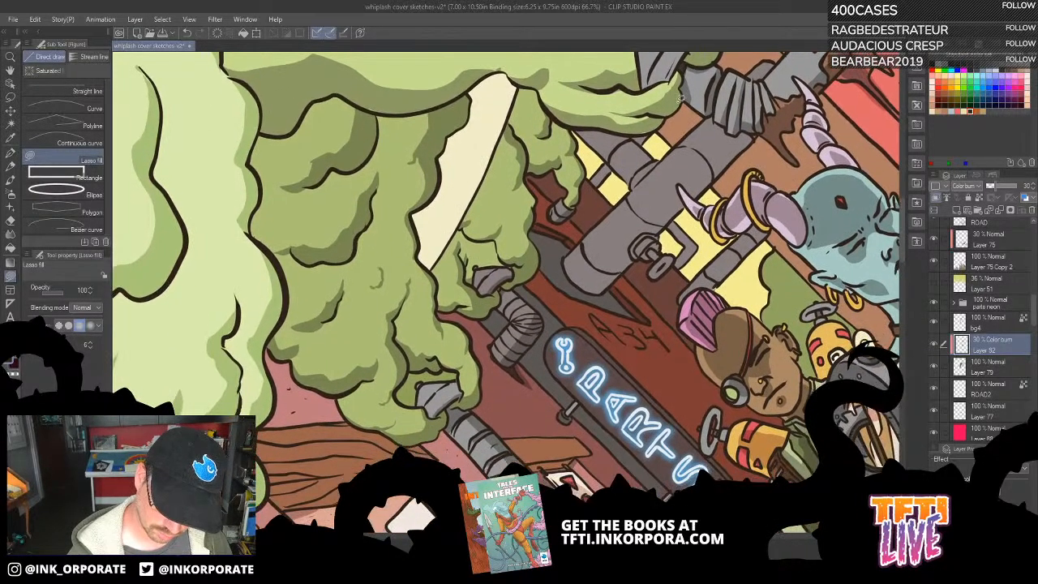
mouse_move(607, 264)
mouse_down()
mouse_move(679, 188)
mouse_move(686, 205)
mouse_move(670, 224)
mouse_move(604, 289)
mouse_move(580, 294)
mouse_up()
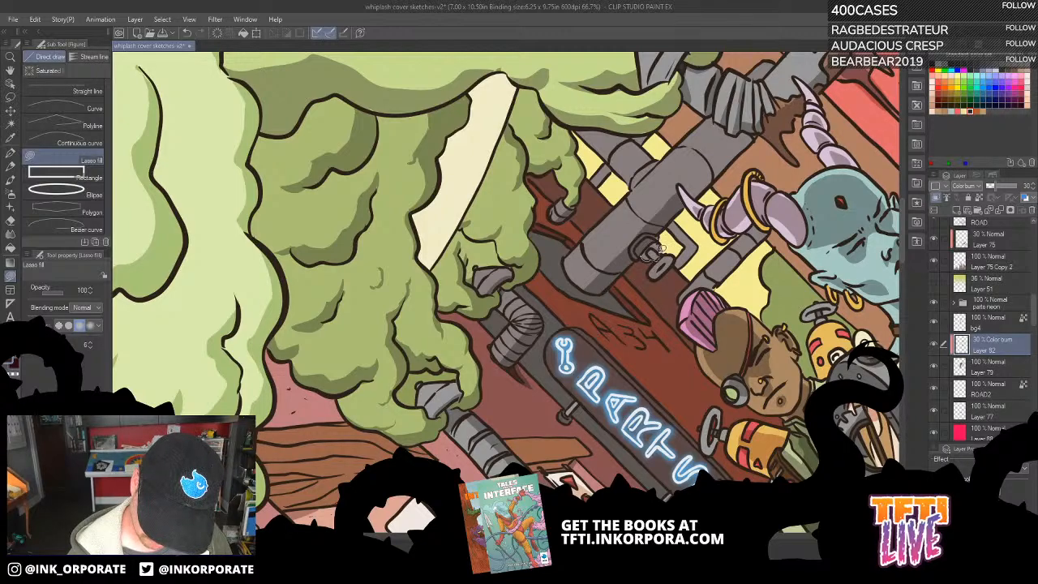
drag(656, 238, 637, 216)
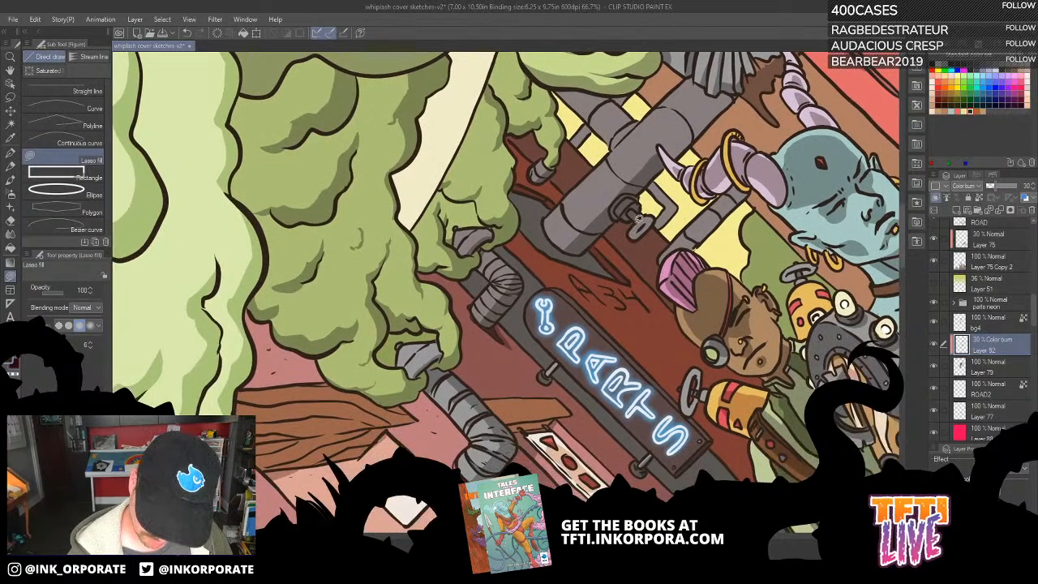
Extend the large pipe's shading toward the blue character's horn and shade the dark red wall beneath the pipe.
drag(738, 76, 694, 151)
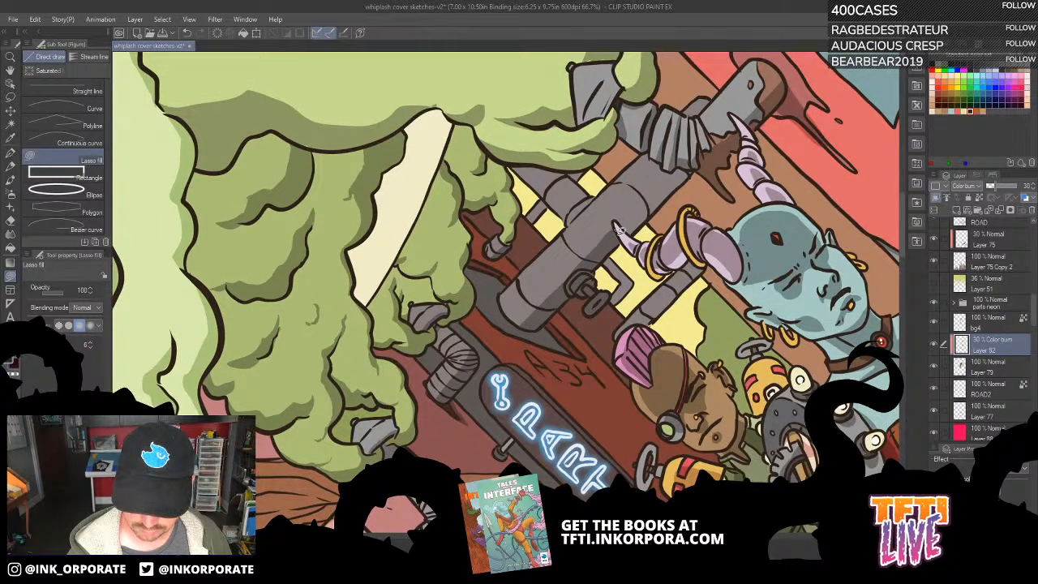
mouse_move(608, 236)
mouse_down()
mouse_move(664, 172)
mouse_move(699, 168)
mouse_move(633, 233)
mouse_move(619, 230)
mouse_up()
drag(751, 112, 664, 178)
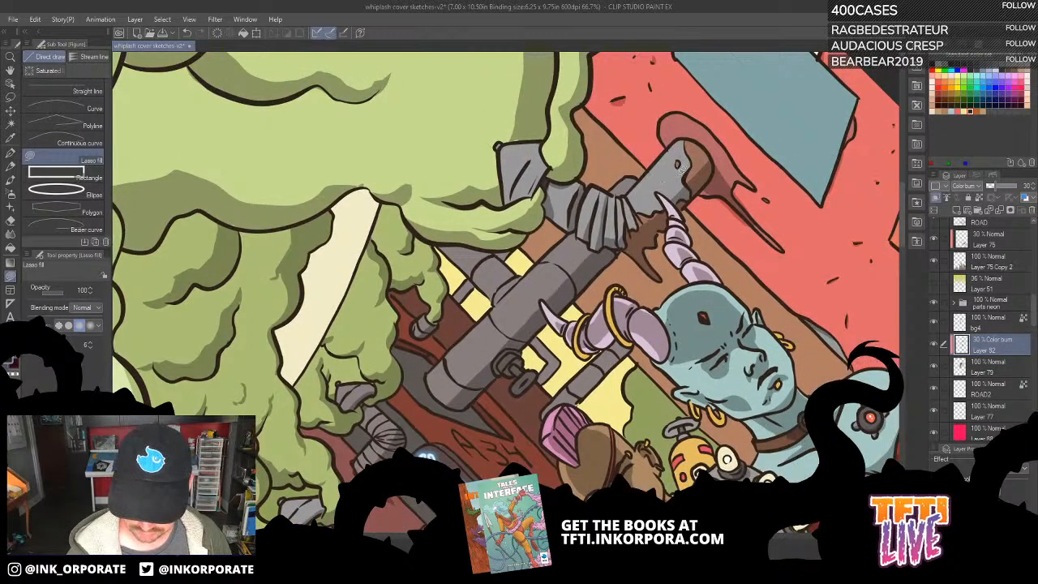
drag(566, 329, 583, 280)
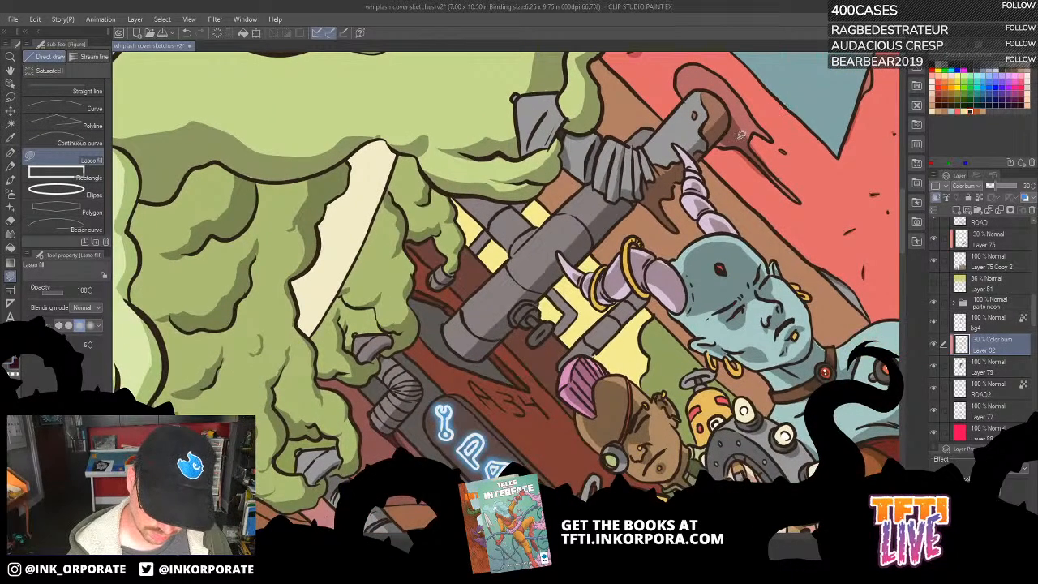
mouse_move(481, 372)
mouse_down()
mouse_move(502, 379)
mouse_move(485, 353)
mouse_up()
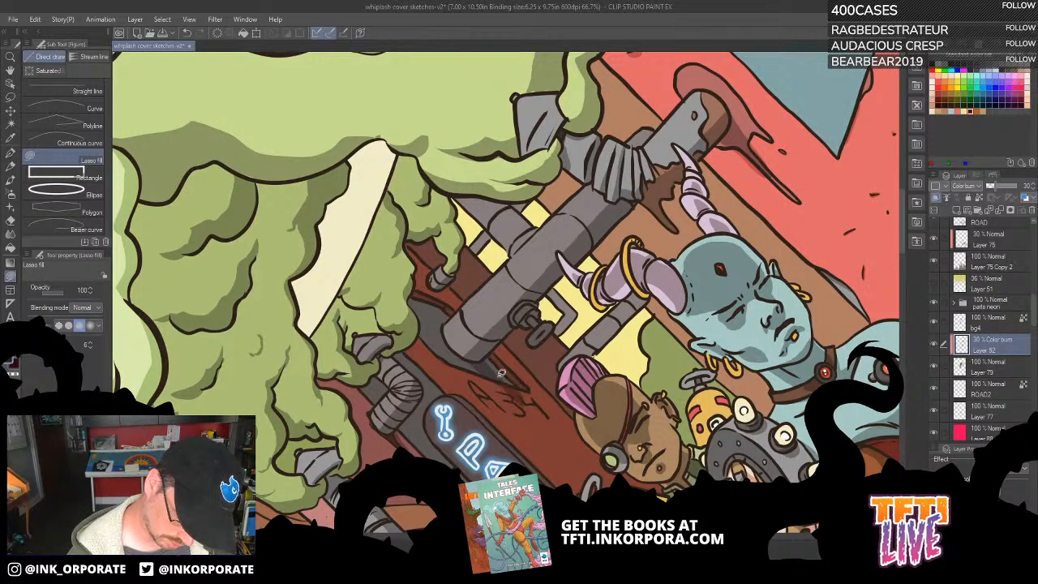
drag(636, 198, 701, 119)
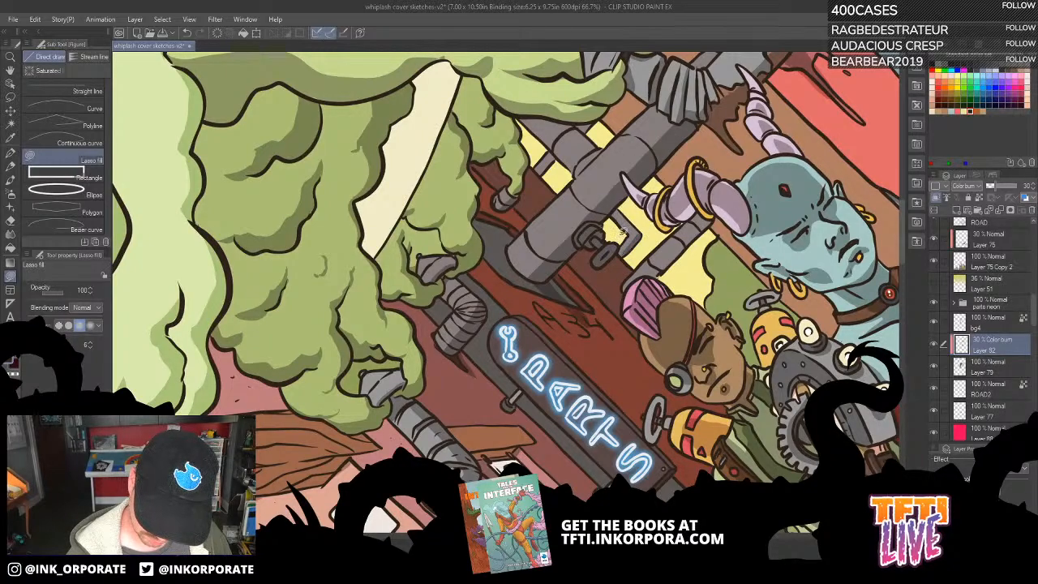
On Layer 79, recolor the thin bent pipe below the large gray pipe with a darker warm gray using Fill with Refer other layers.
click(996, 366)
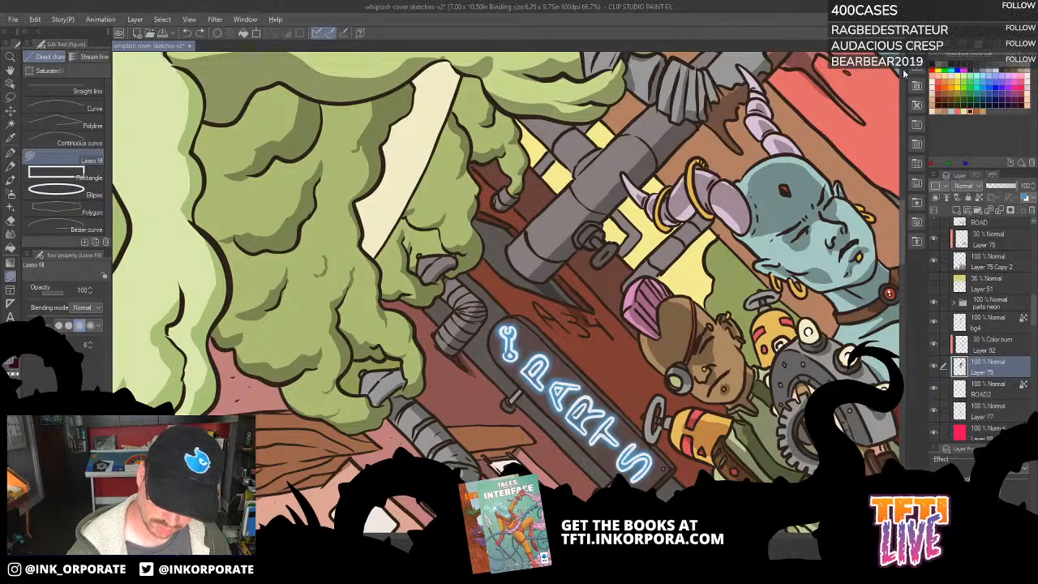
click(975, 47)
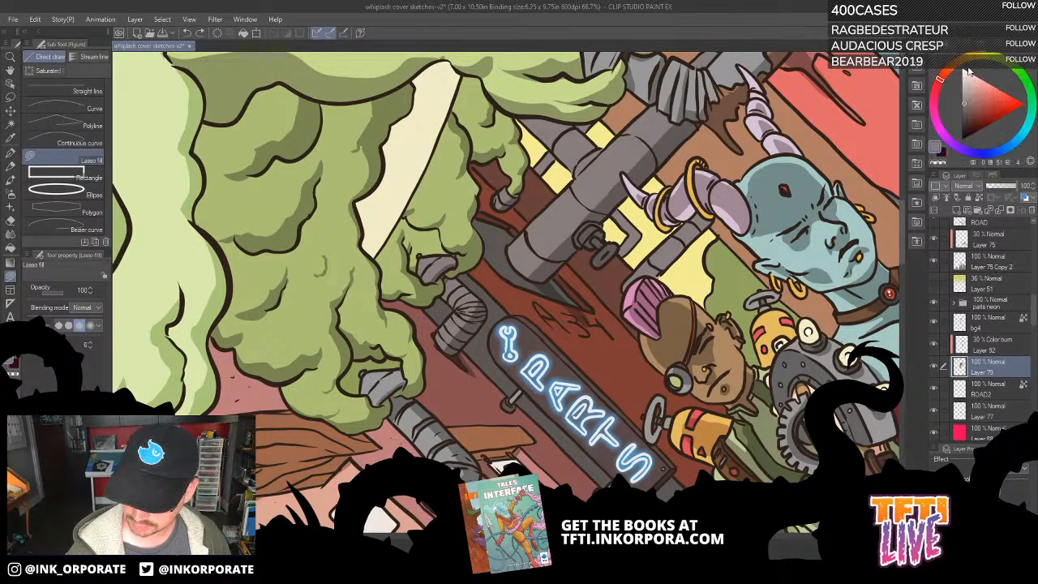
click(966, 111)
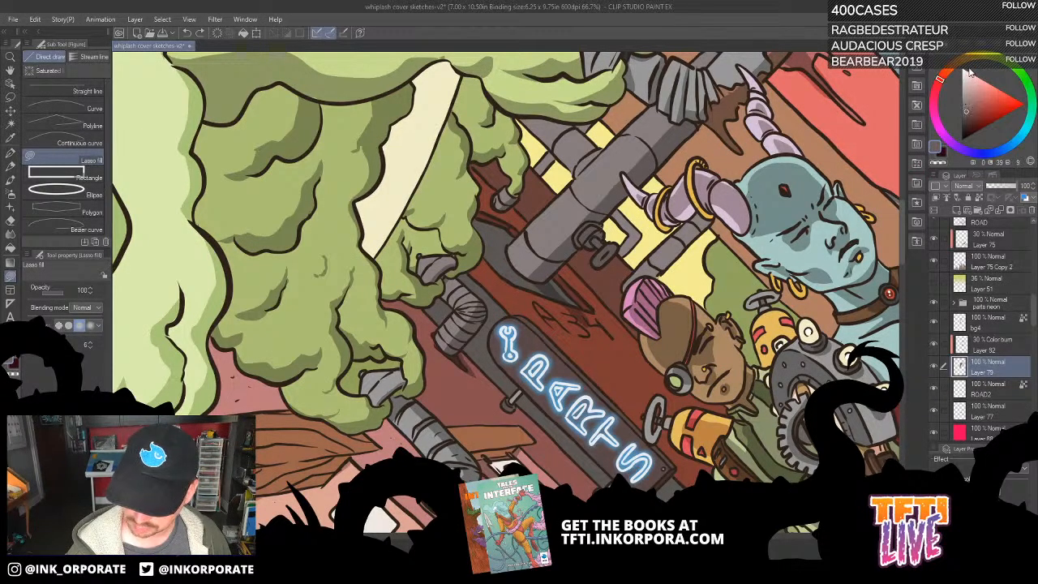
drag(969, 59, 958, 71)
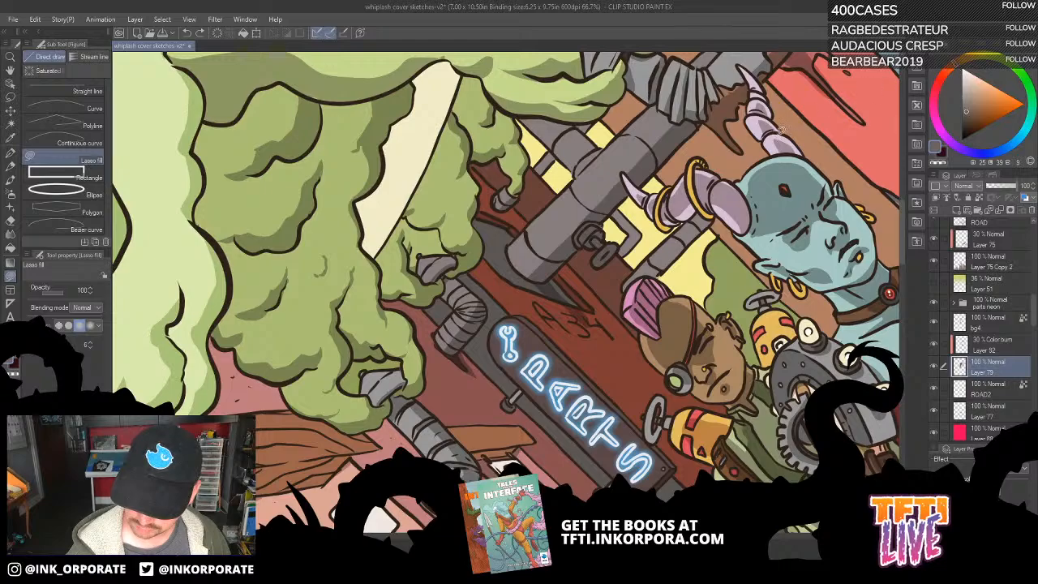
key(g)
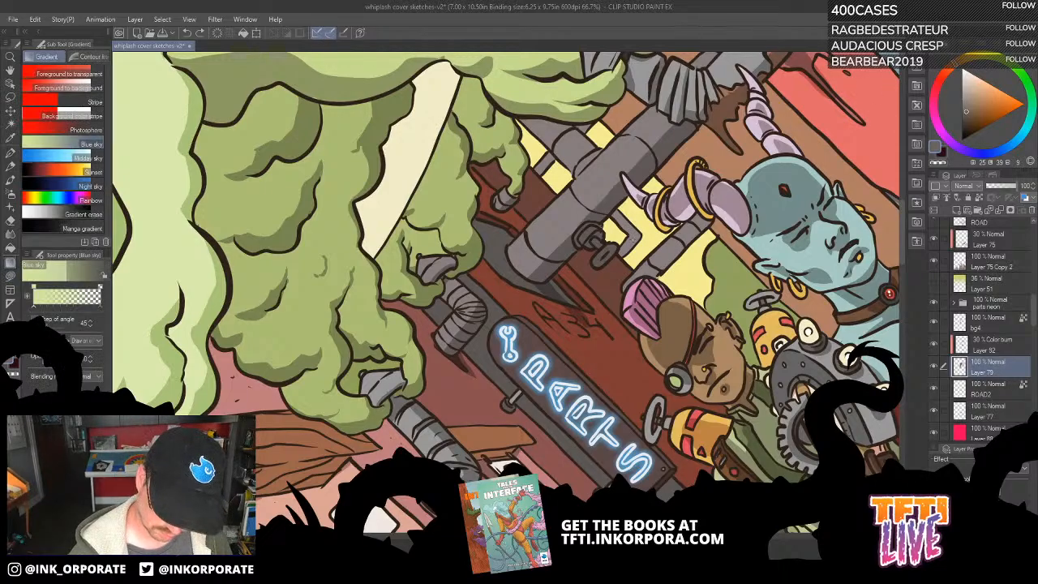
key(g)
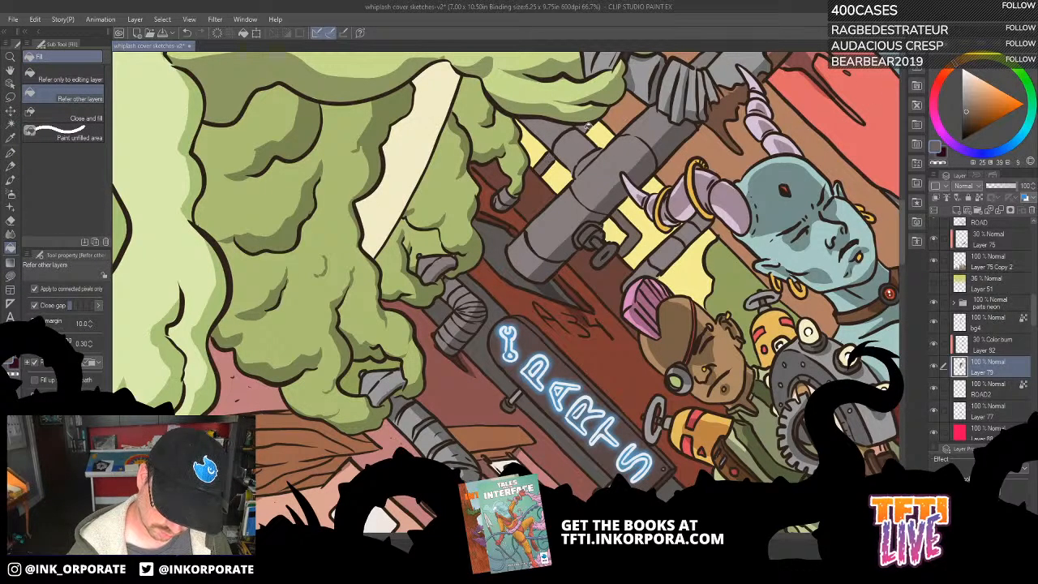
key(asciicircum)
key(asciicircum)
key(asciicircum)
key(minus)
key(minus)
key(minus)
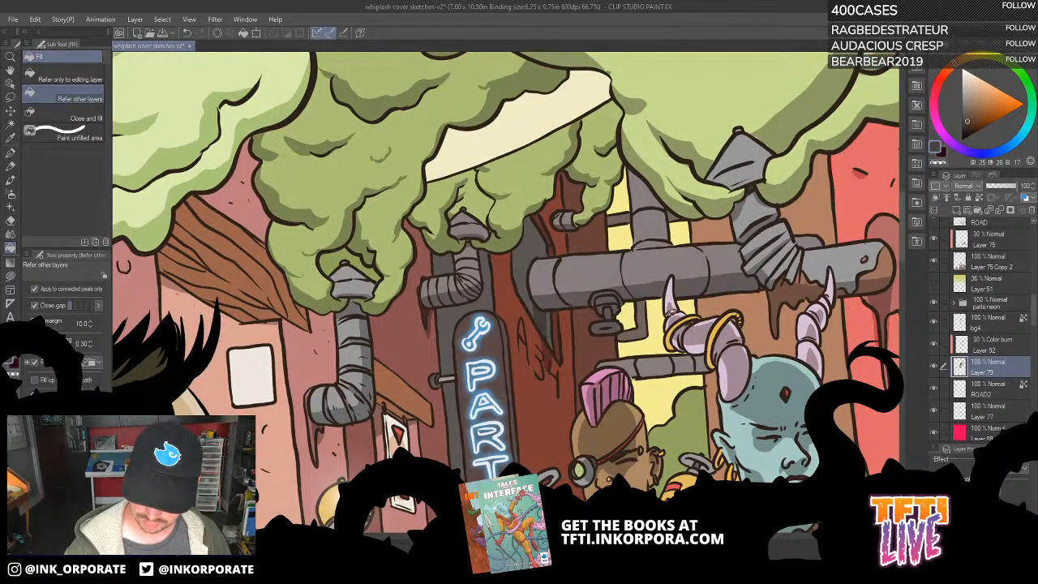
click(646, 326)
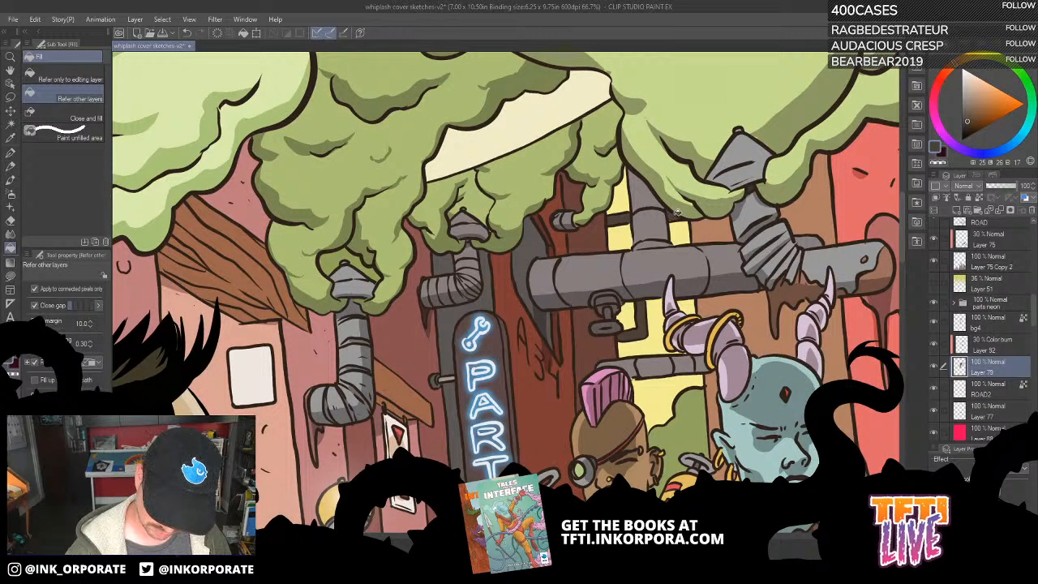
Review the overall cover colors around the alley, the PARTS sign and the approaching figures.
scroll(671, 241, down, 2)
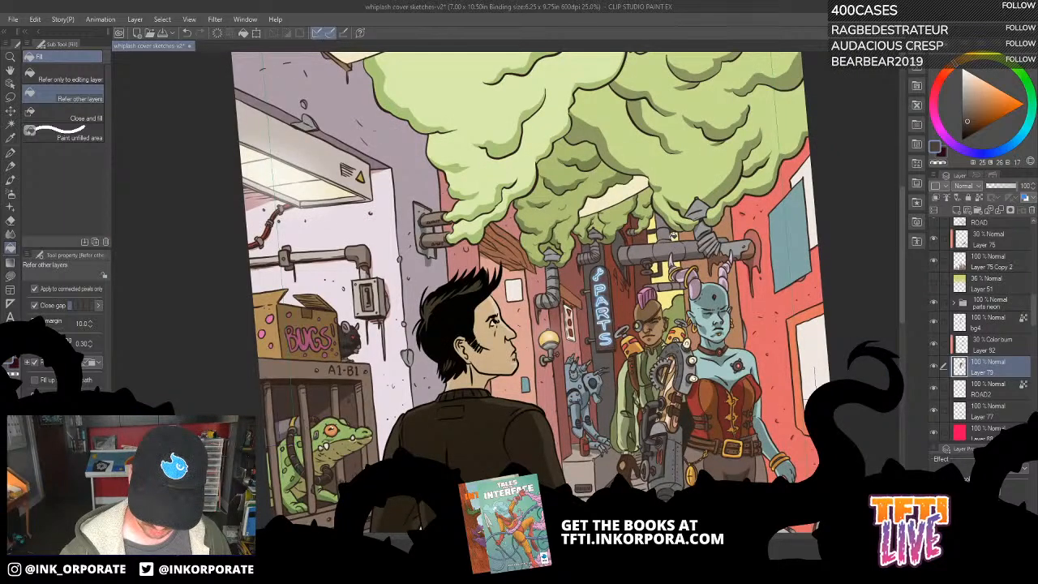
drag(757, 318, 770, 268)
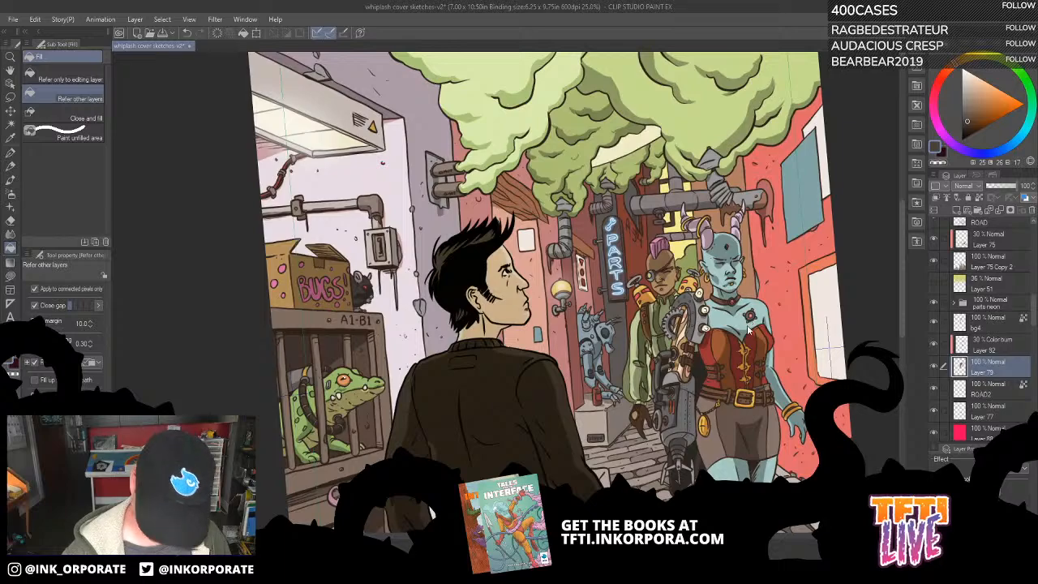
scroll(748, 329, up, 1)
drag(711, 271, 713, 315)
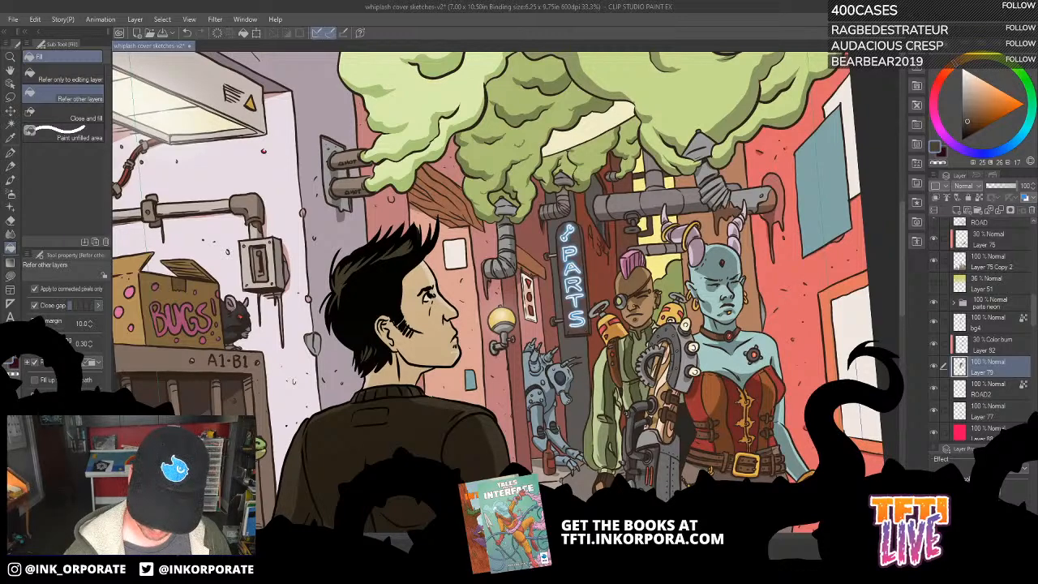
drag(612, 414, 644, 369)
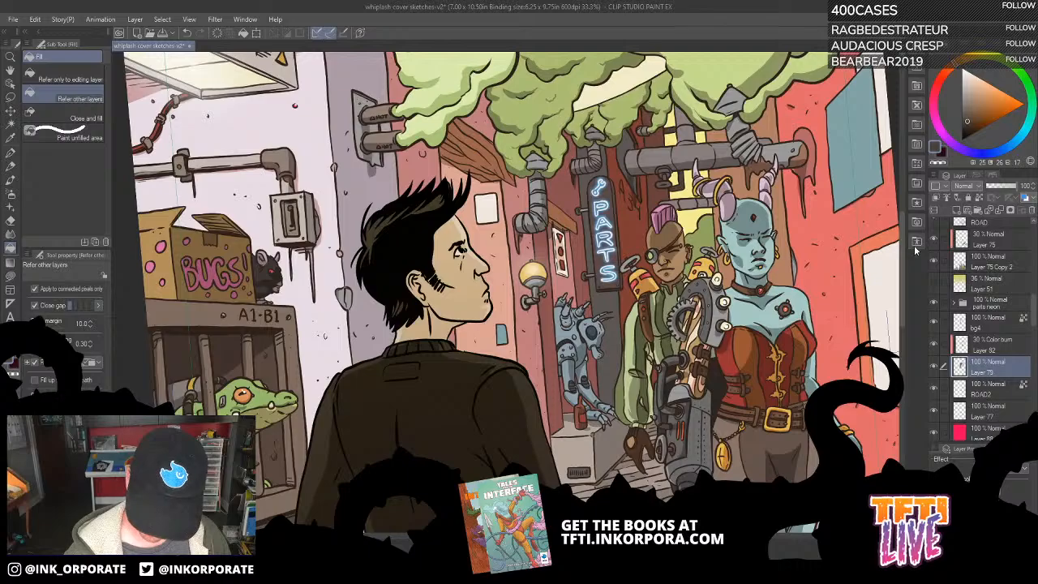
drag(733, 407, 703, 392)
drag(727, 224, 737, 235)
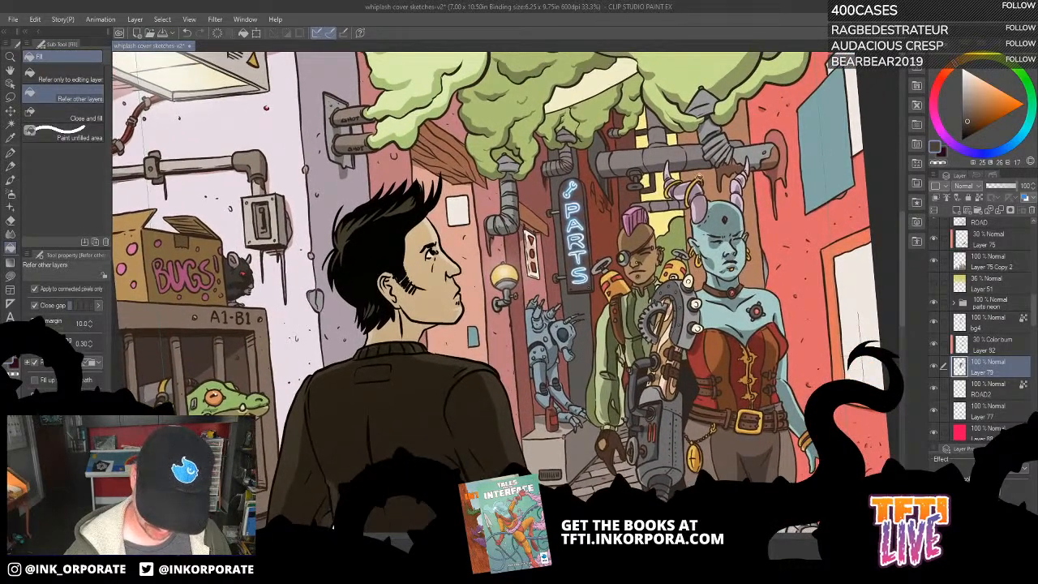
Return to Layer 92, bring back the color set and choose Lasso fill for the Color burn shading.
click(996, 348)
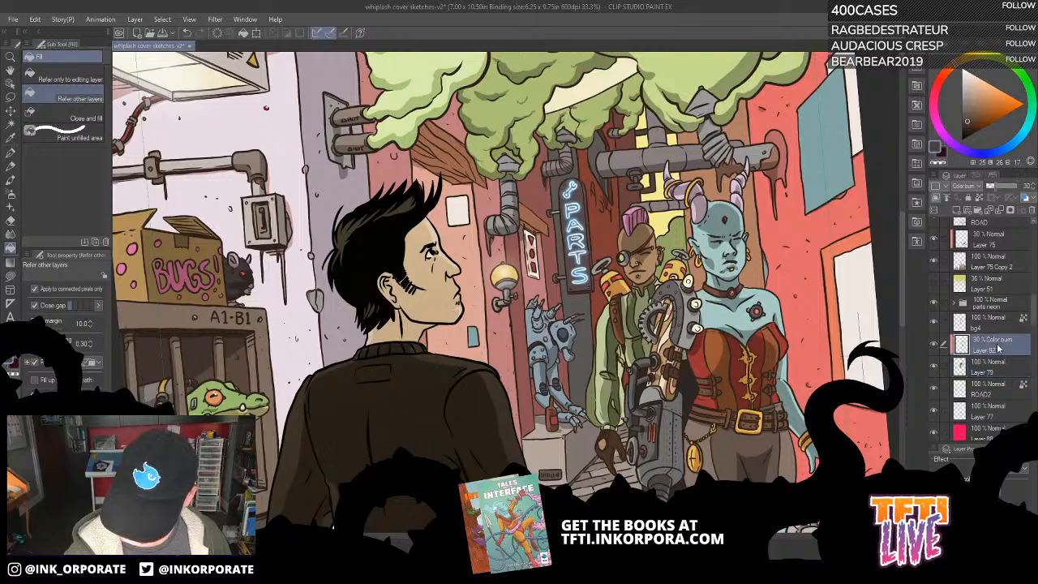
click(980, 44)
key(ctrl+minus)
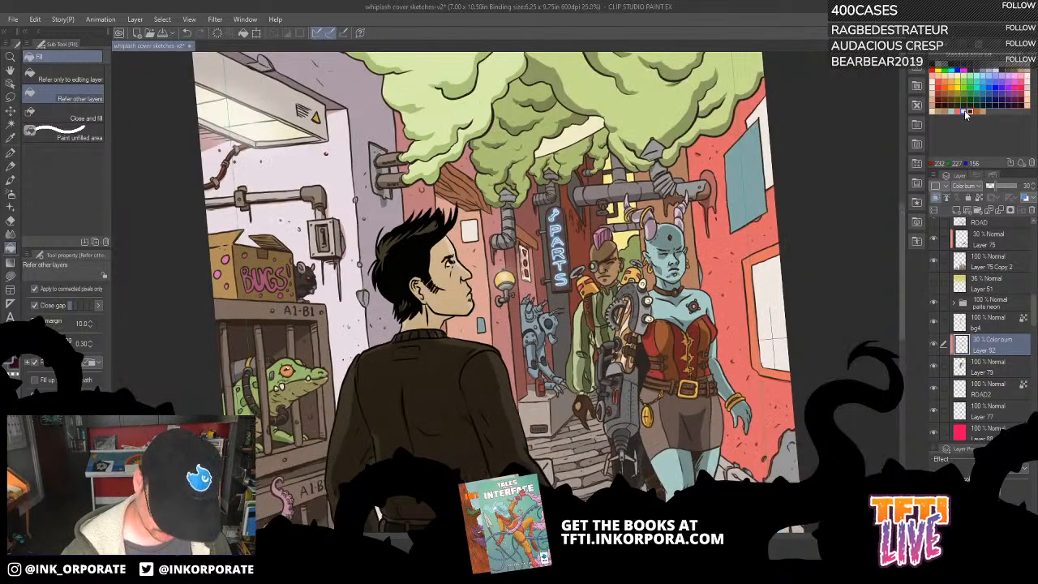
key(minus)
key(ctrl+plus)
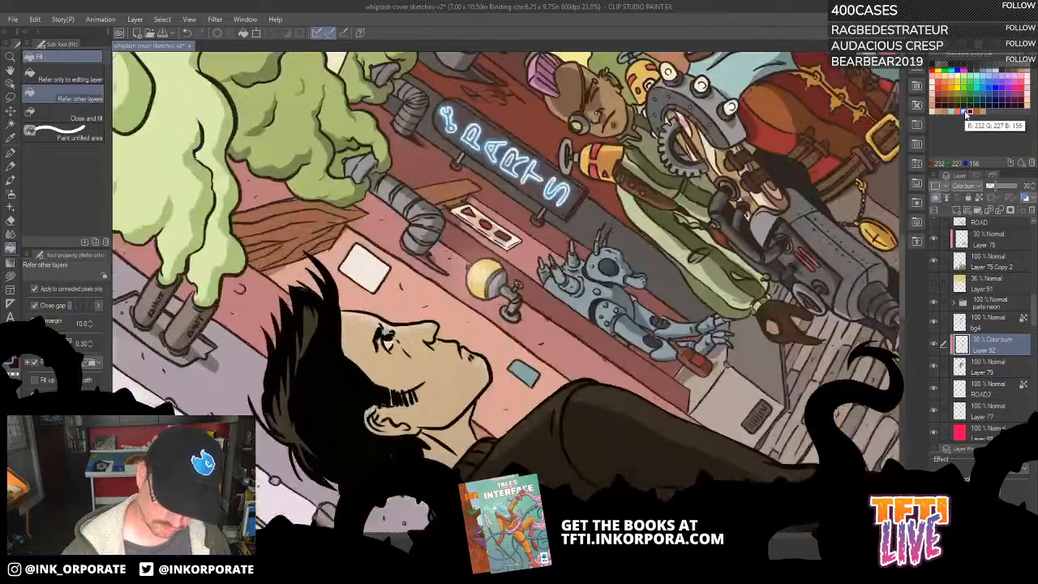
drag(537, 115, 527, 326)
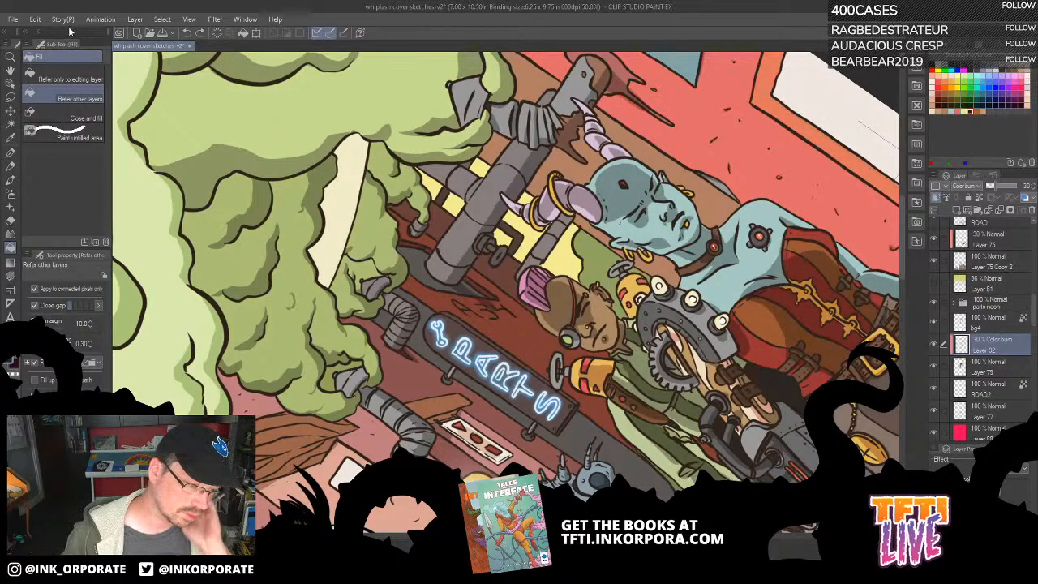
click(34, 19)
click(53, 47)
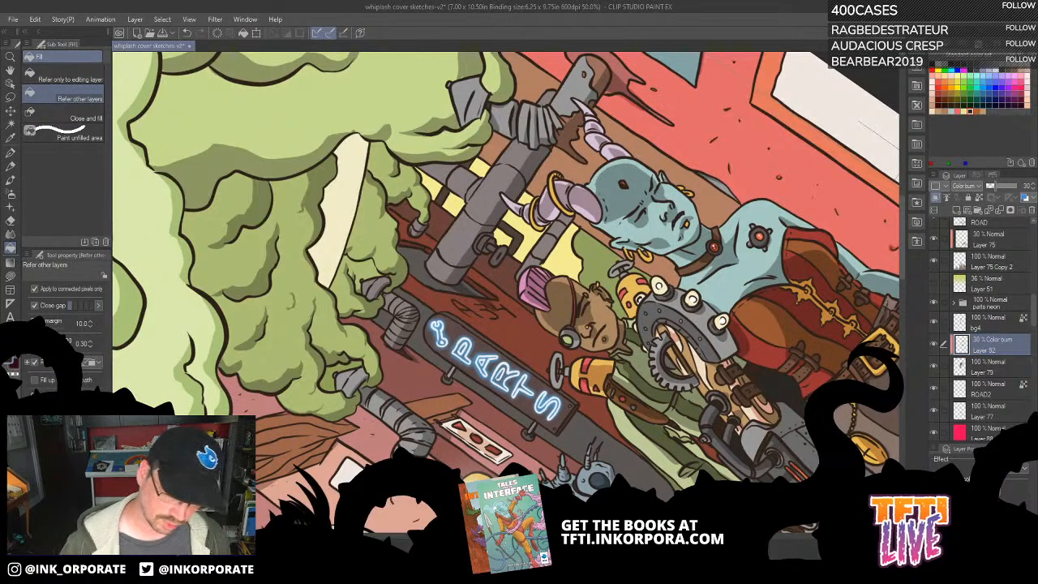
click(10, 275)
Inspect the alley shading around the figures and the PARTS sign, and turn the canvas upright to view the whole cover.
mouse_move(520, 271)
mouse_down()
mouse_move(641, 211)
mouse_move(656, 182)
mouse_move(623, 220)
mouse_up()
drag(687, 240, 581, 318)
drag(581, 242, 628, 273)
drag(635, 337, 614, 294)
drag(700, 160, 685, 206)
drag(675, 365, 652, 297)
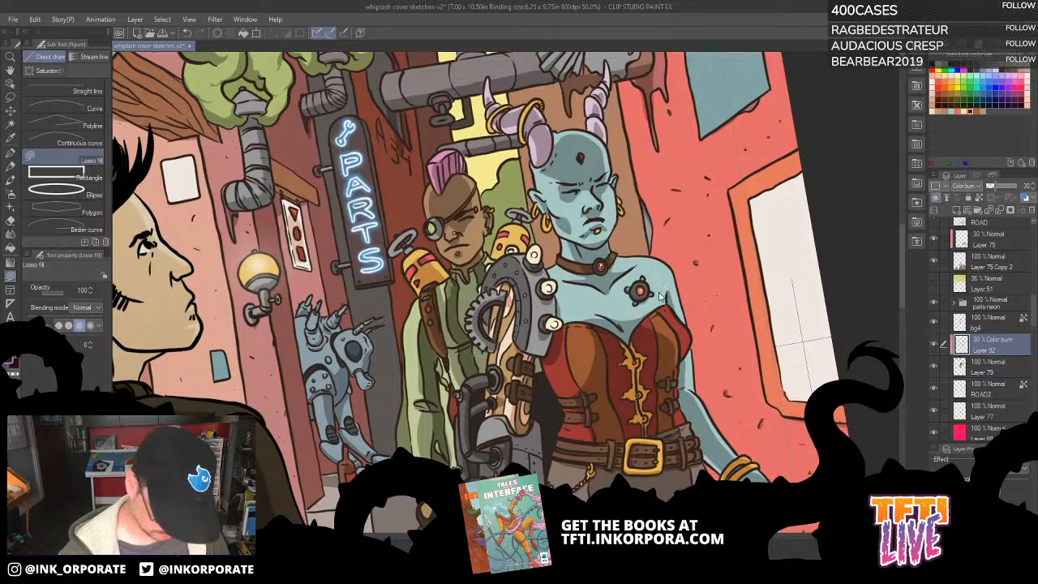
scroll(662, 296, down, 4)
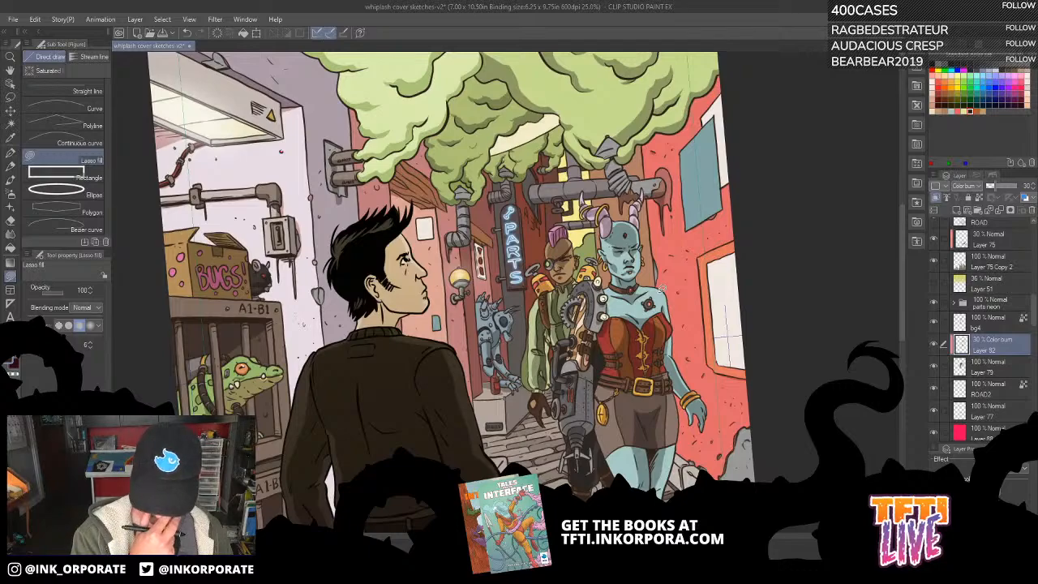
key(^)
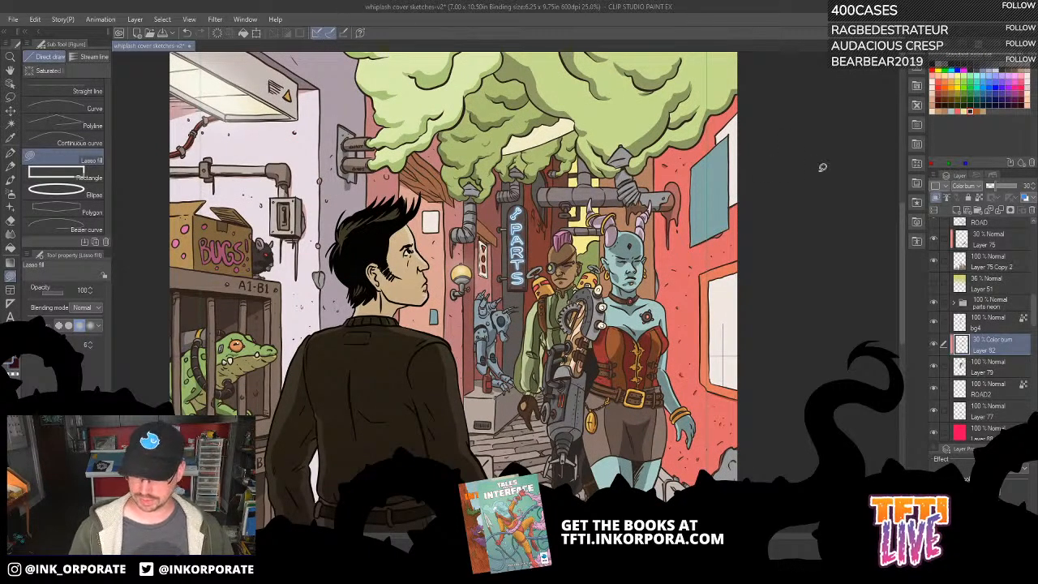
Show the print template on Layer 47 at 100% opacity and examine its trim, margin and live areas.
drag(1031, 313, 1003, 229)
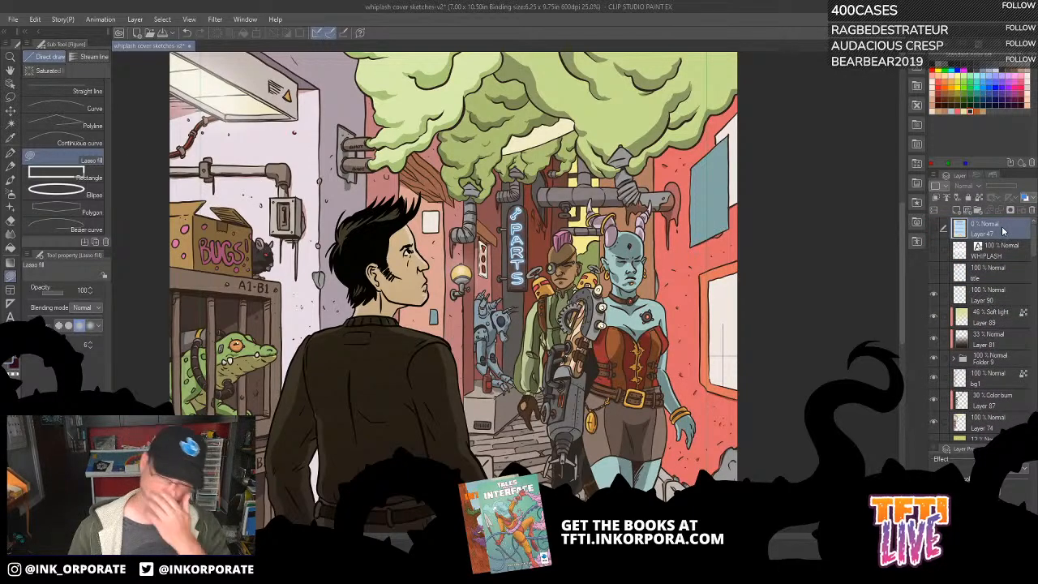
click(936, 228)
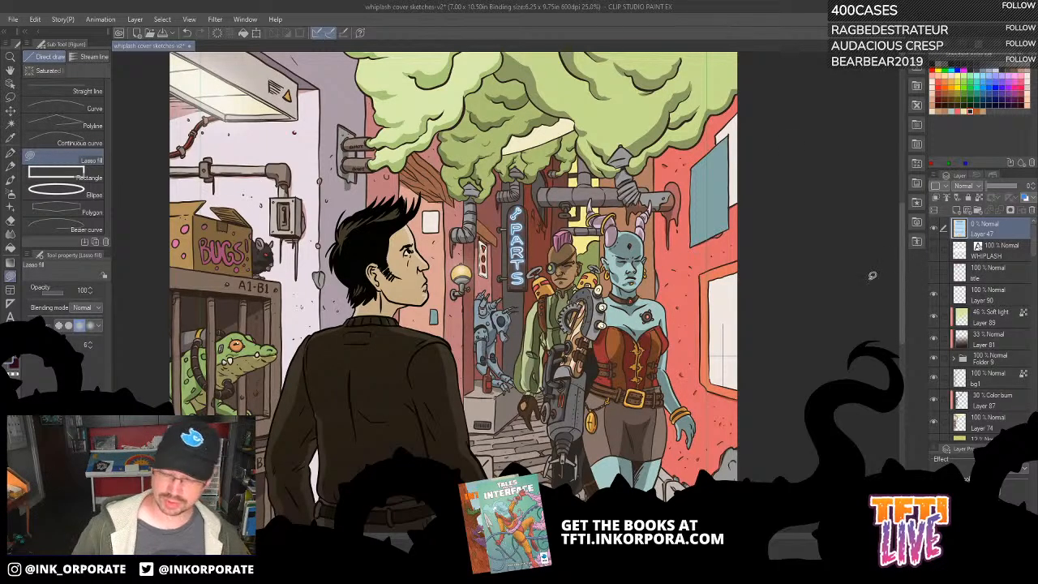
drag(1001, 187, 1021, 186)
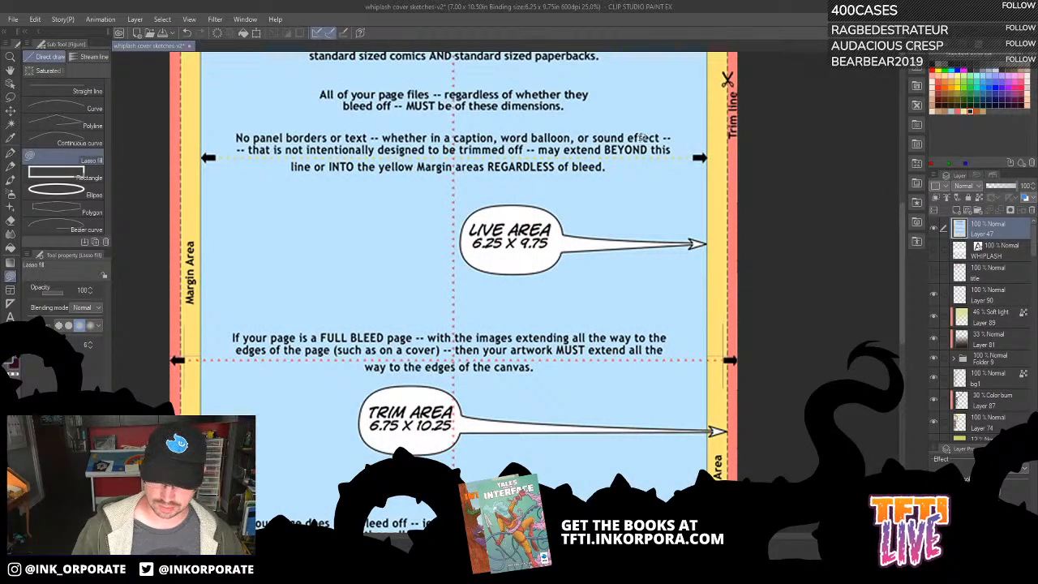
drag(647, 115, 702, 351)
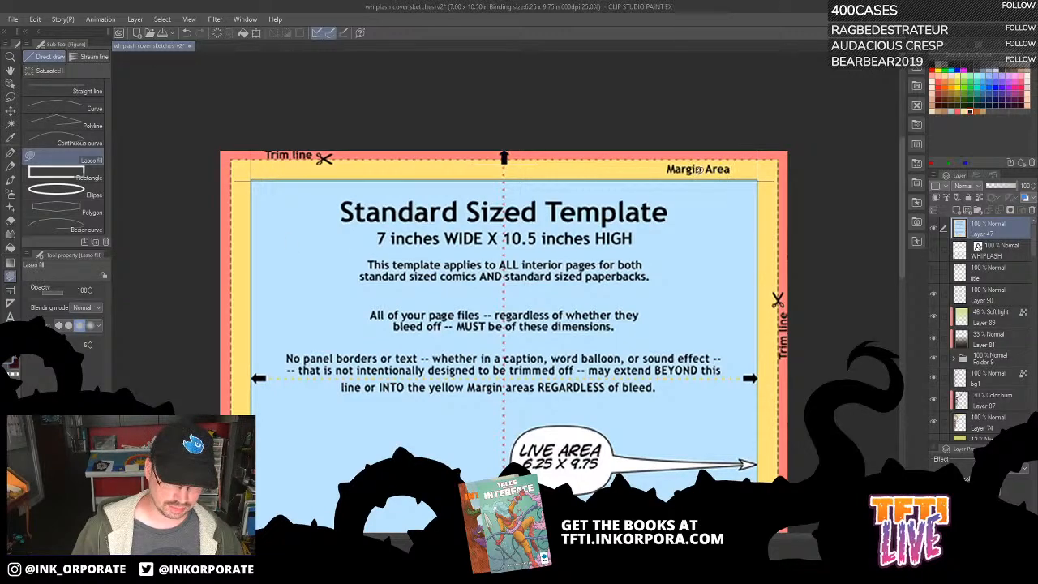
drag(706, 316, 698, 210)
drag(731, 361, 685, 282)
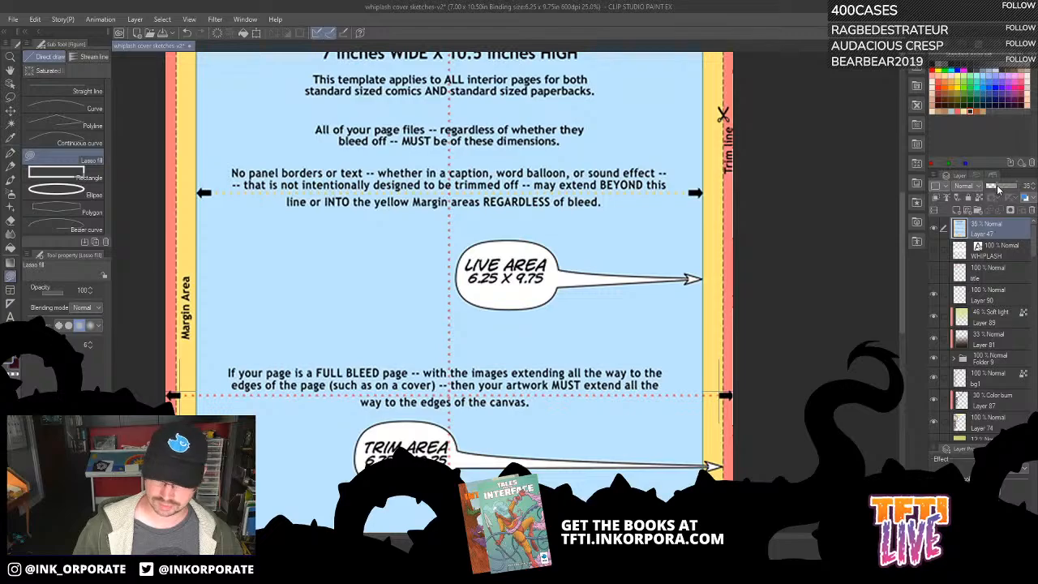
Try the Layer 47 template at 35% opacity over the artwork, and settle on 81%.
click(997, 186)
drag(706, 383, 688, 288)
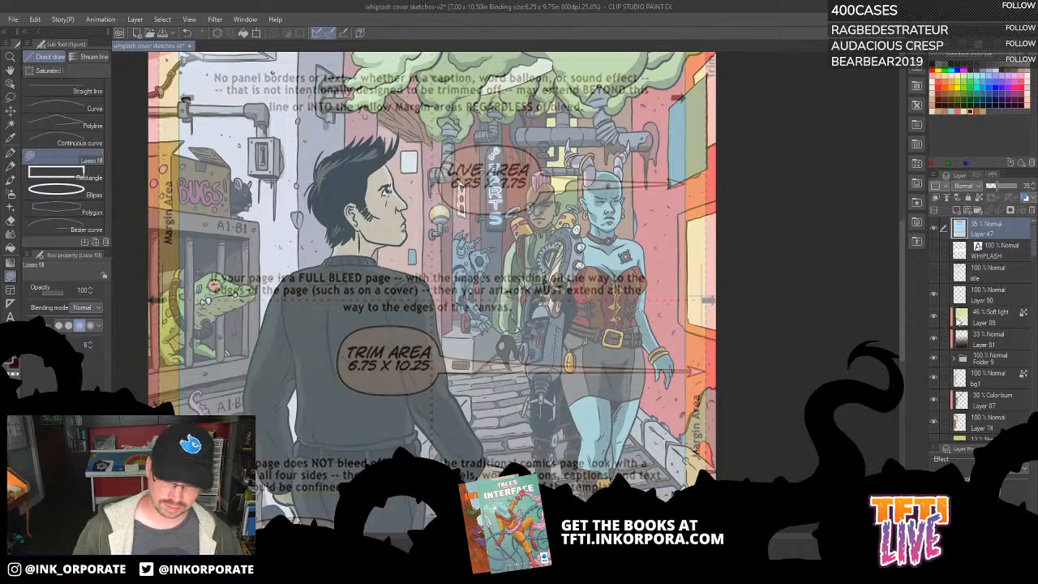
click(1012, 186)
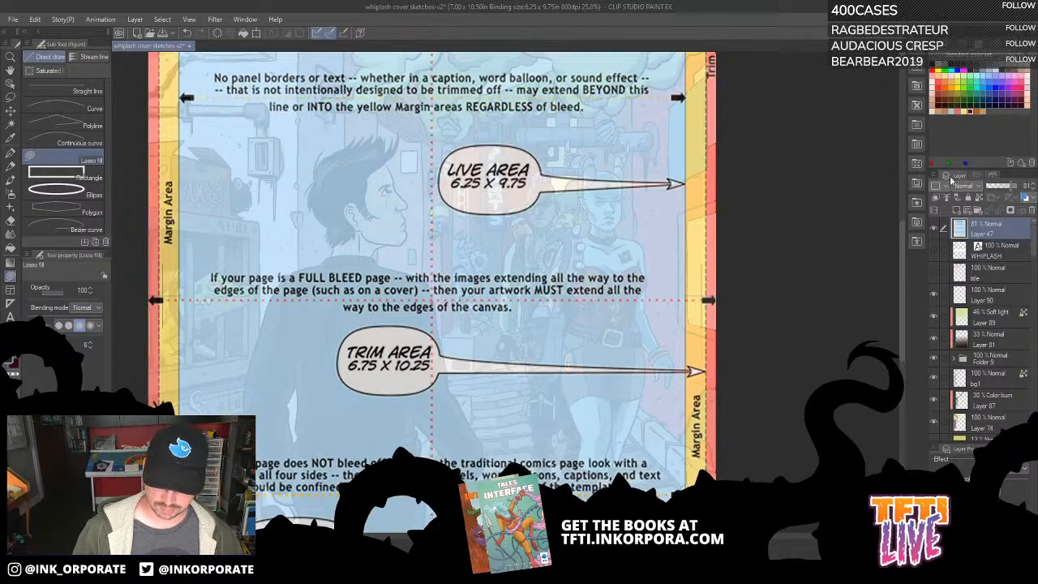
Check the artwork against the Layer 47 template's trim line and margins from the page's upper edge to its lower edge.
click(934, 230)
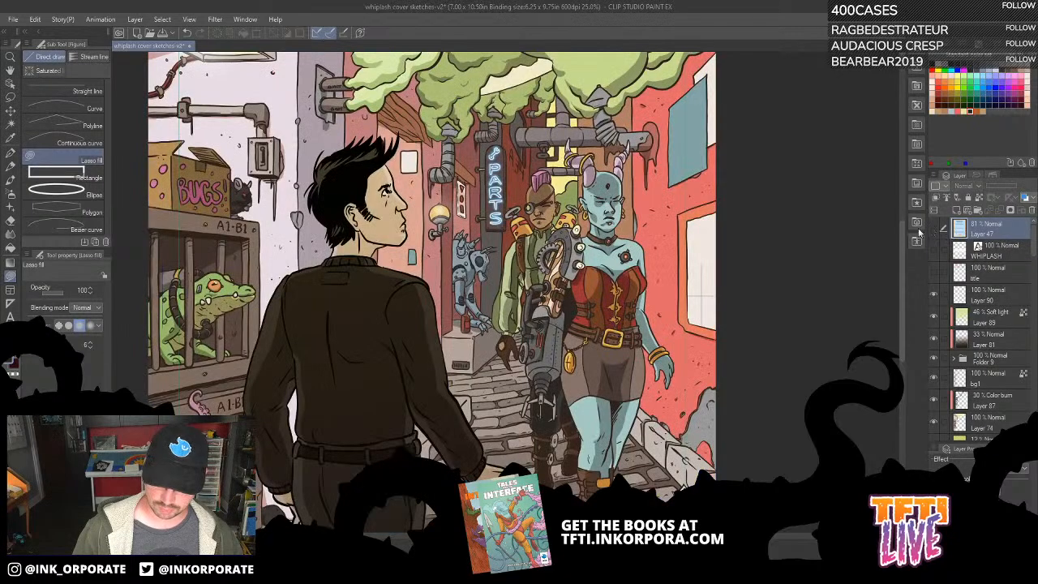
click(937, 233)
scroll(706, 191, up, 5)
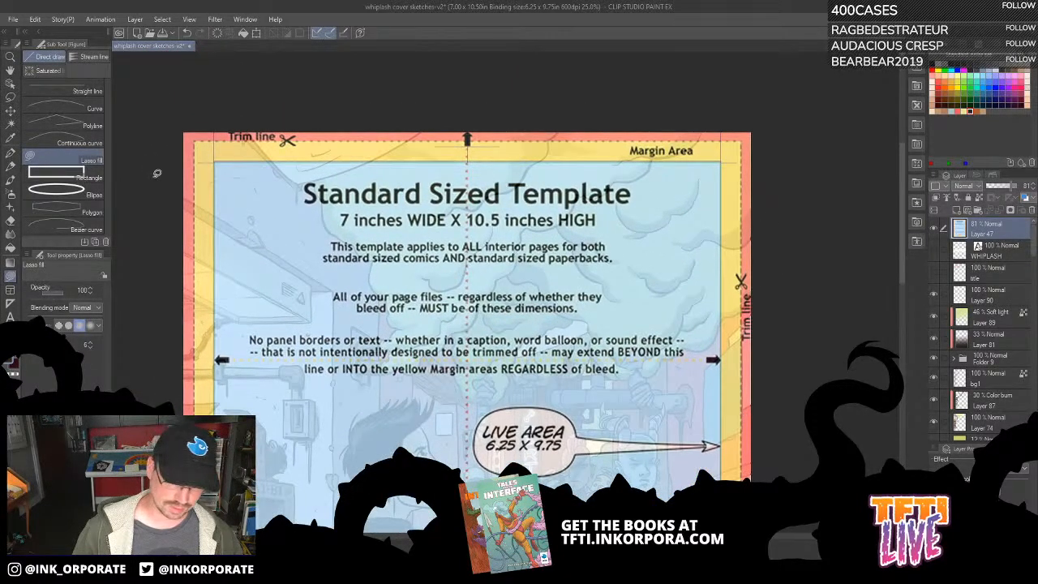
drag(278, 367, 422, 126)
drag(395, 482, 365, 292)
drag(557, 392, 572, 289)
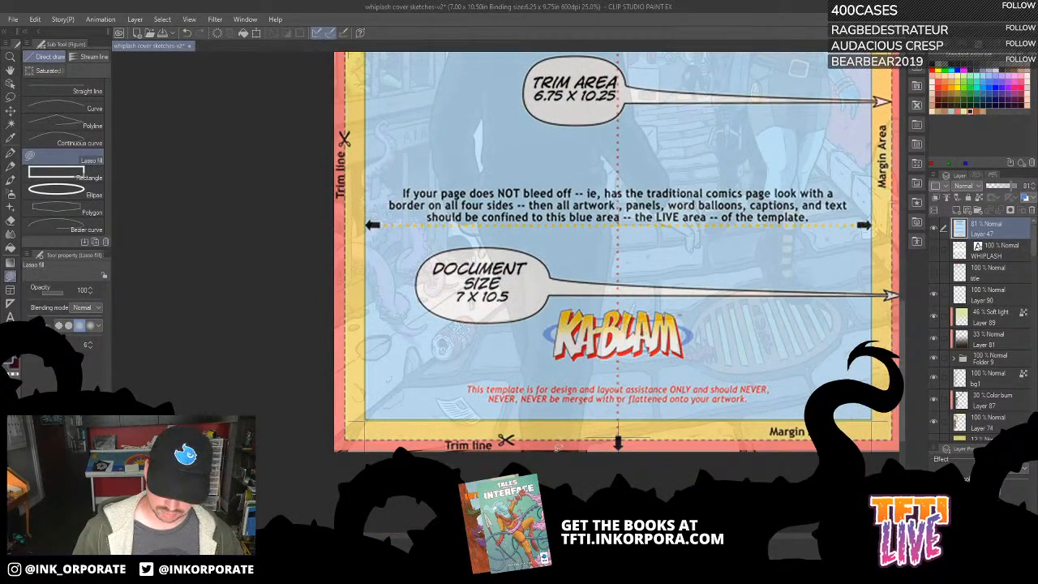
mouse_move(783, 322)
mouse_down()
mouse_move(686, 422)
mouse_move(682, 444)
mouse_up()
drag(692, 193, 712, 323)
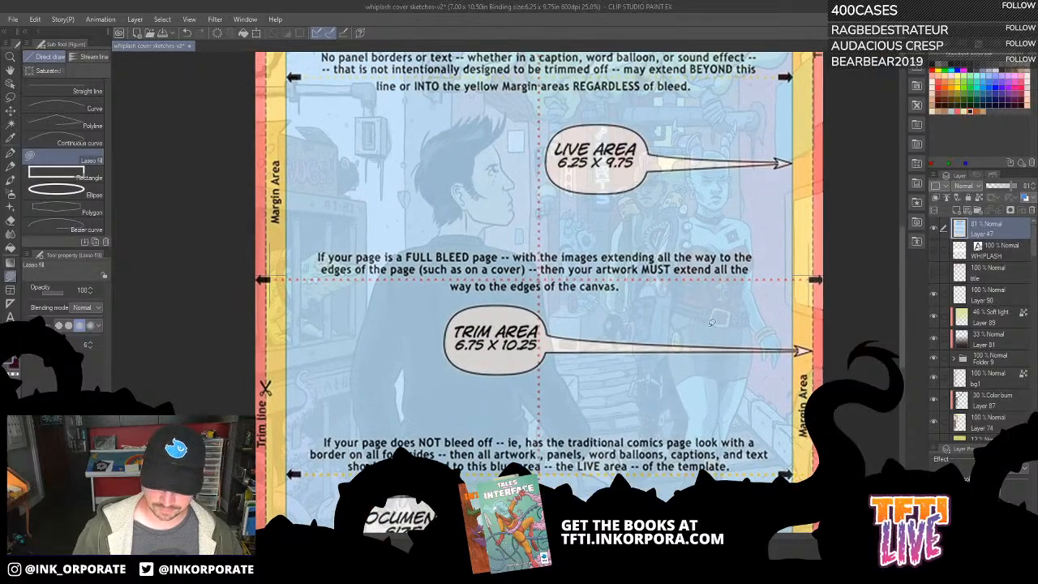
Toggle the Layer 47 template to compare it with the bare artwork, and leave it hidden.
click(934, 229)
click(934, 230)
click(934, 230)
click(933, 229)
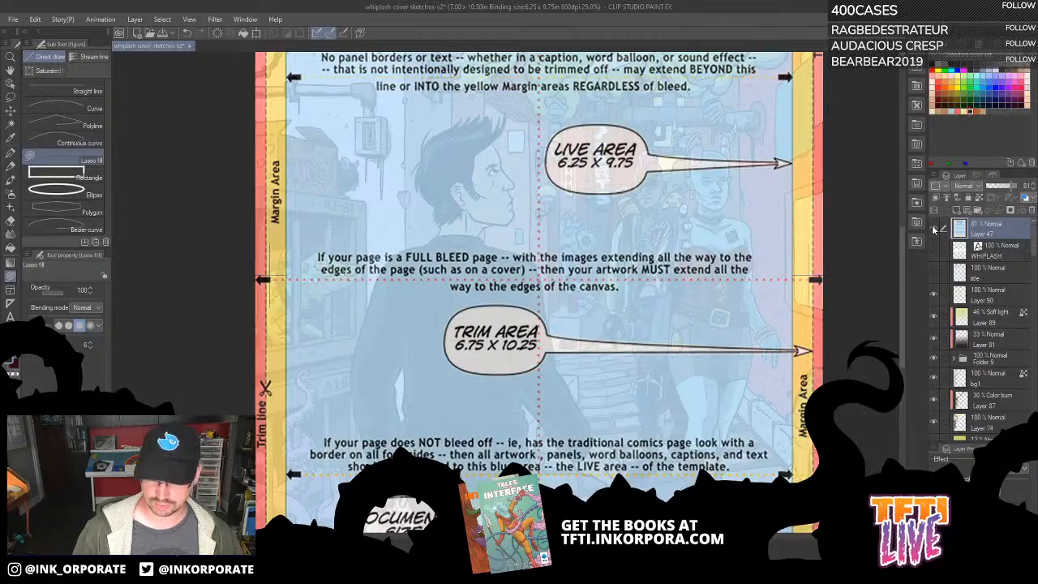
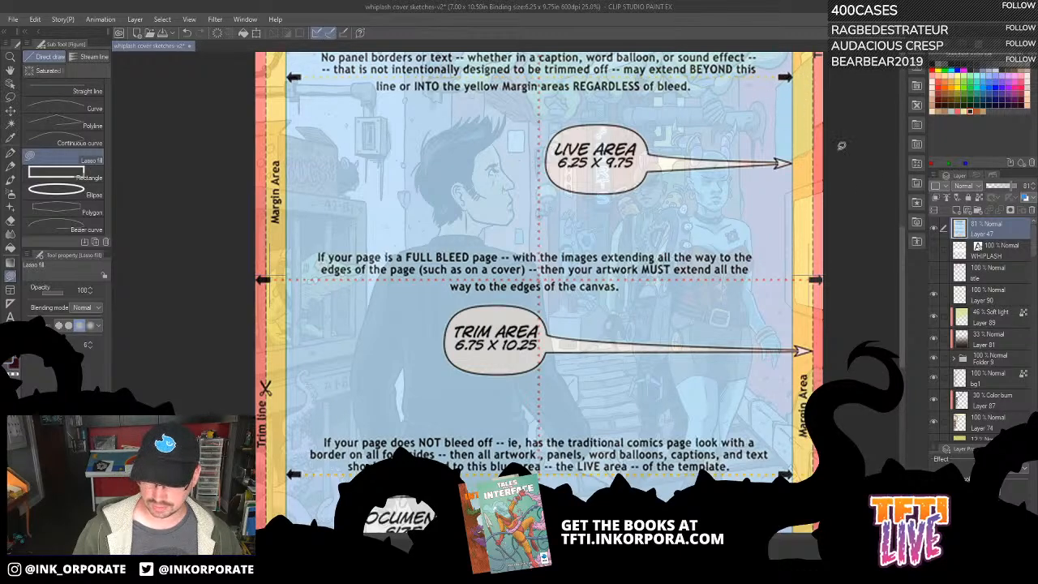
click(935, 232)
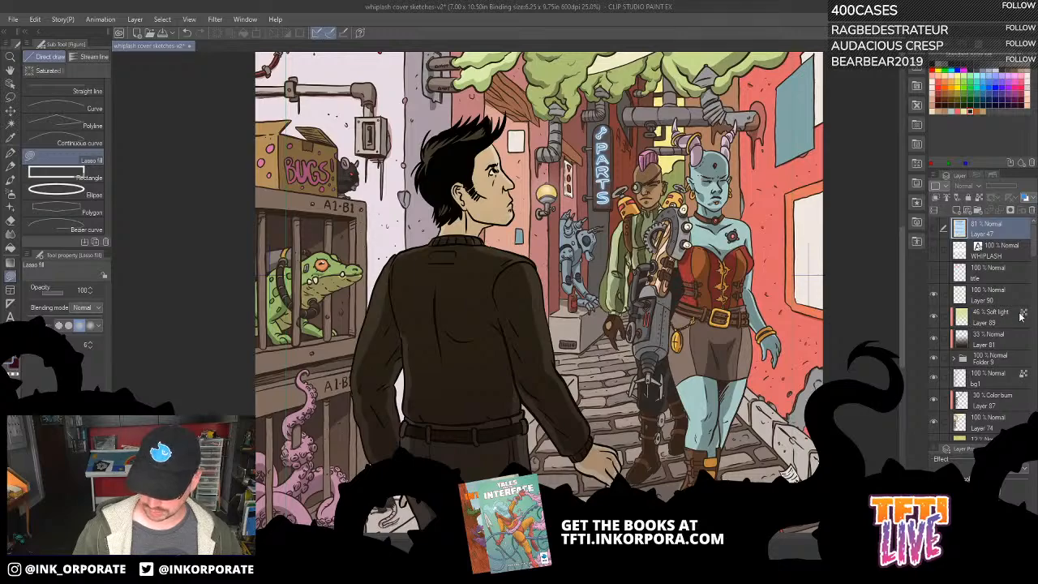
Show the 36% opacity Layer 51 haze over the background alley.
scroll(1010, 319, down, 3)
scroll(969, 318, down, 5)
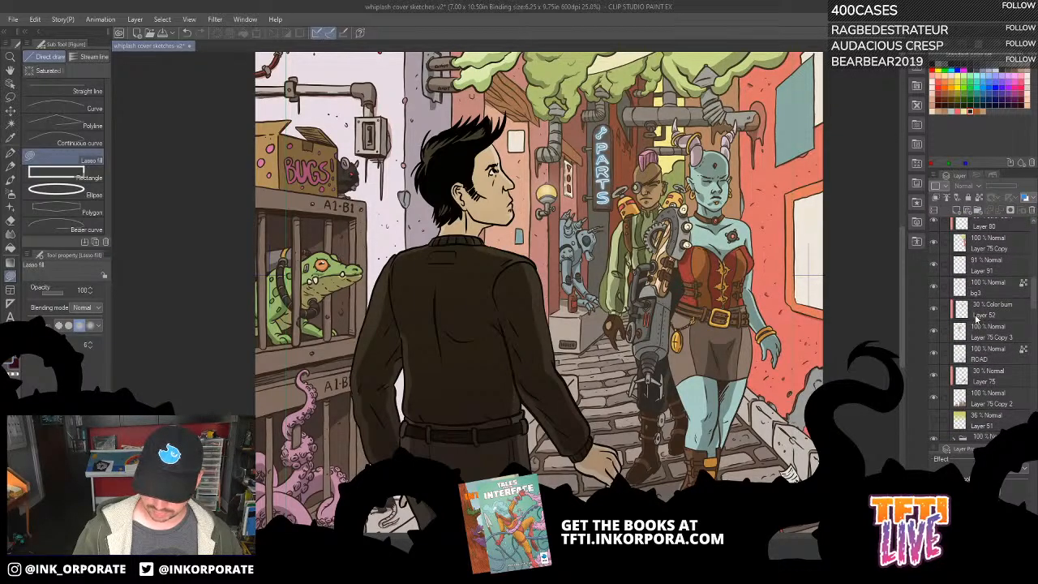
click(933, 421)
Toggle Layer 77 off and on to identify its road colors, and make it the active layer.
scroll(1014, 372, down, 2)
scroll(1013, 369, down, 2)
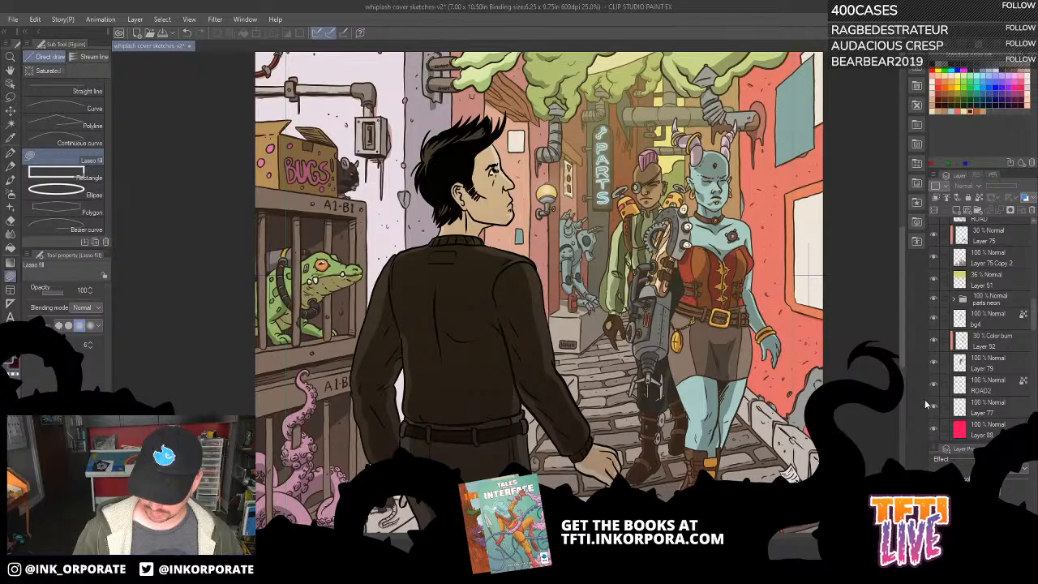
click(934, 406)
click(935, 406)
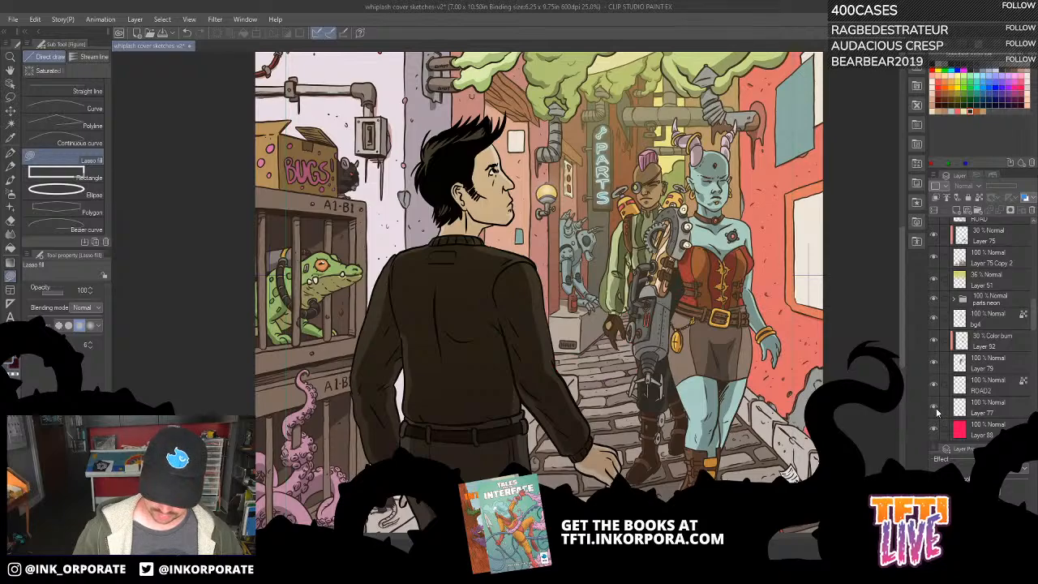
click(1012, 409)
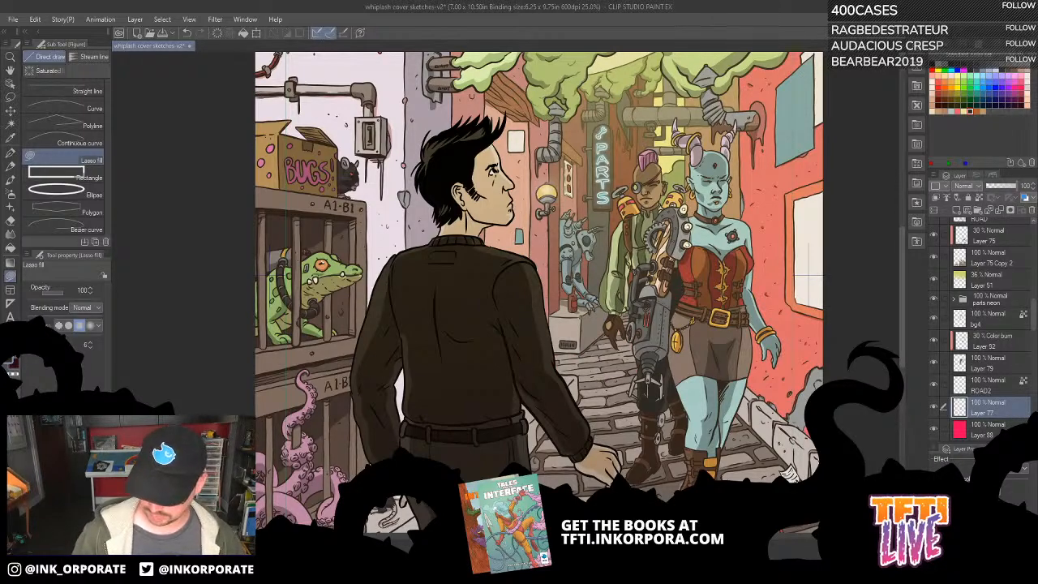
scroll(998, 304, down, 5)
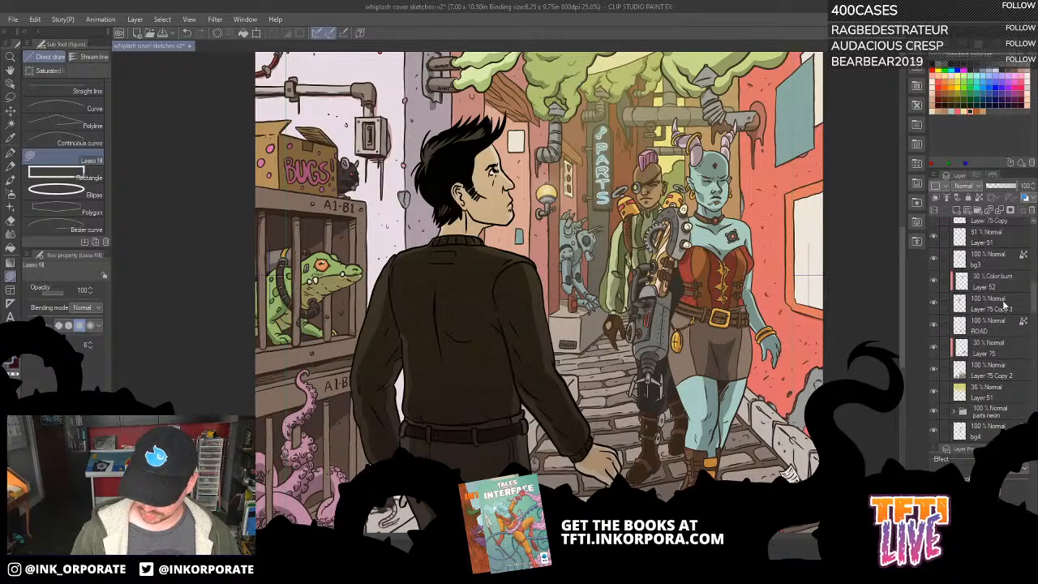
scroll(1014, 307, up, 5)
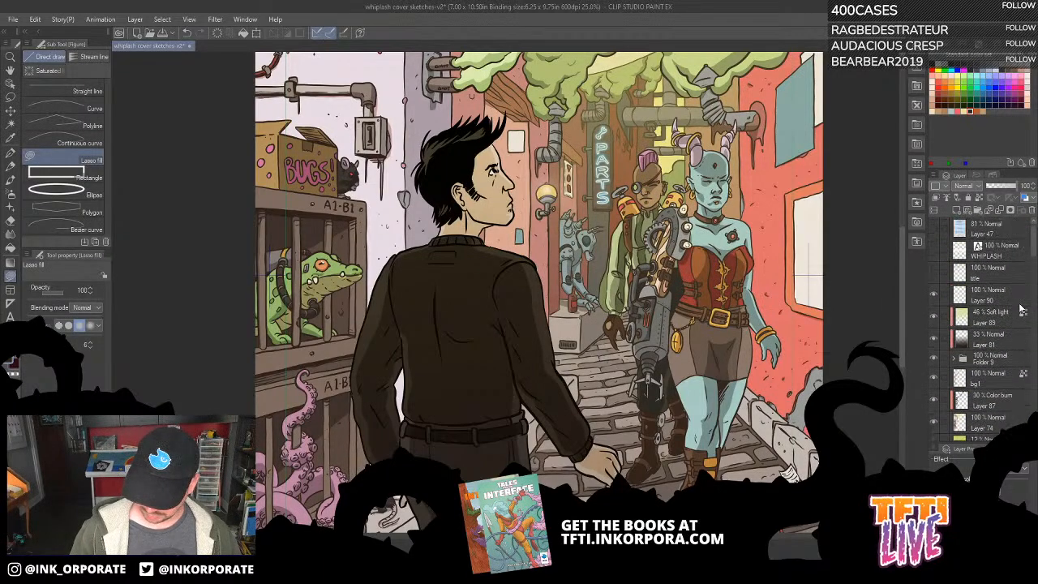
scroll(1014, 324, up, 5)
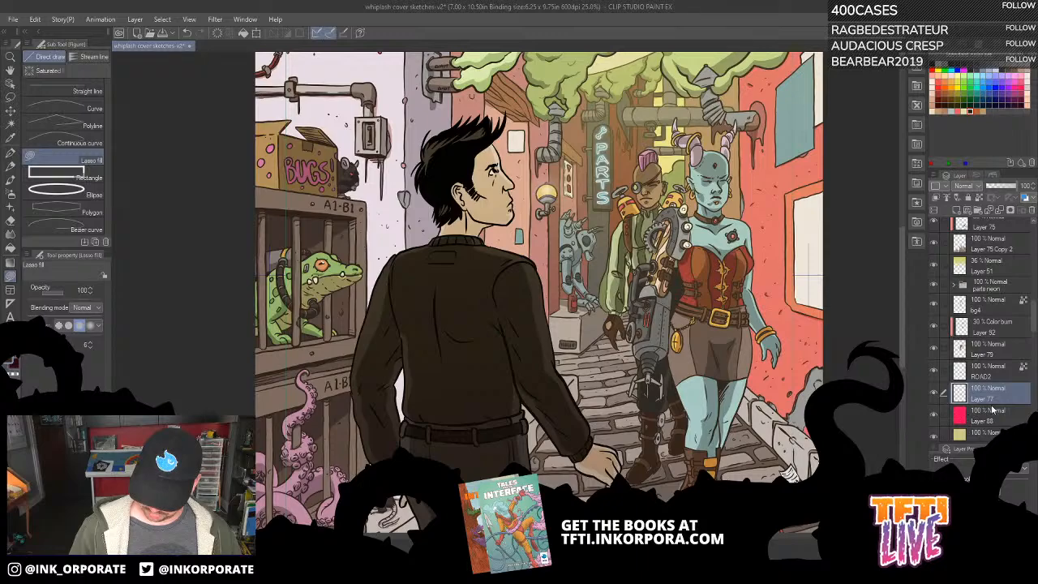
Examine the cobblestones and the layer stack from the road layers up to Layer 47, and recheck Layer 77's visibility.
key(ctrl+plus)
key(ctrl+plus)
key(ctrl+plus)
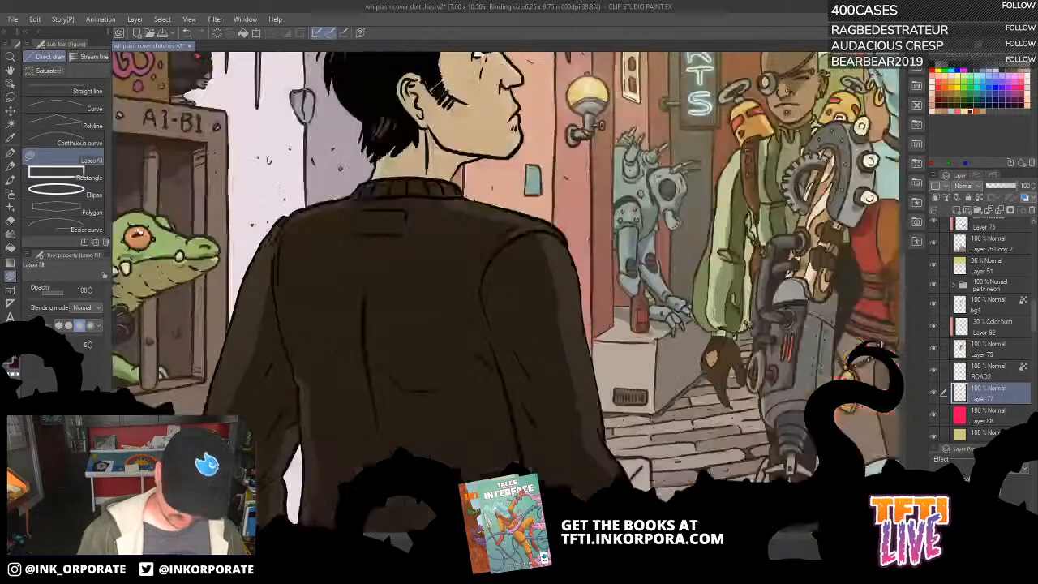
drag(753, 459, 482, 231)
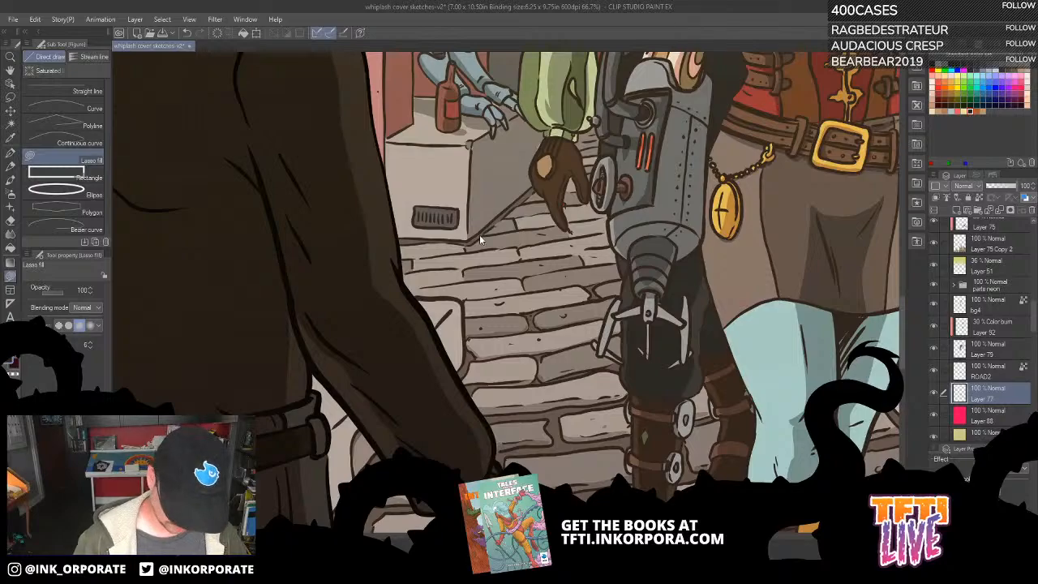
scroll(479, 240, down, 2)
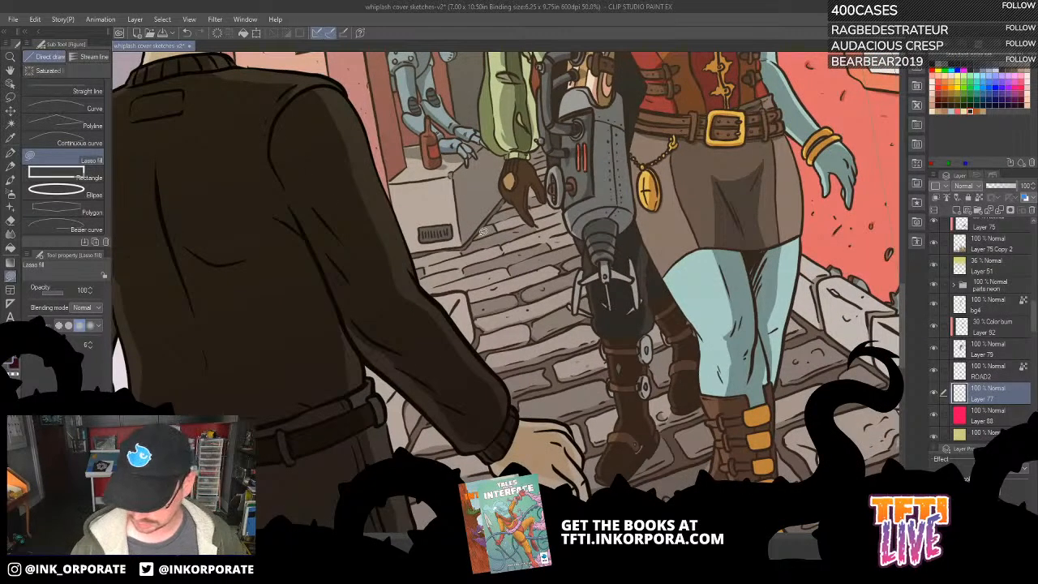
scroll(1006, 289, up, 3)
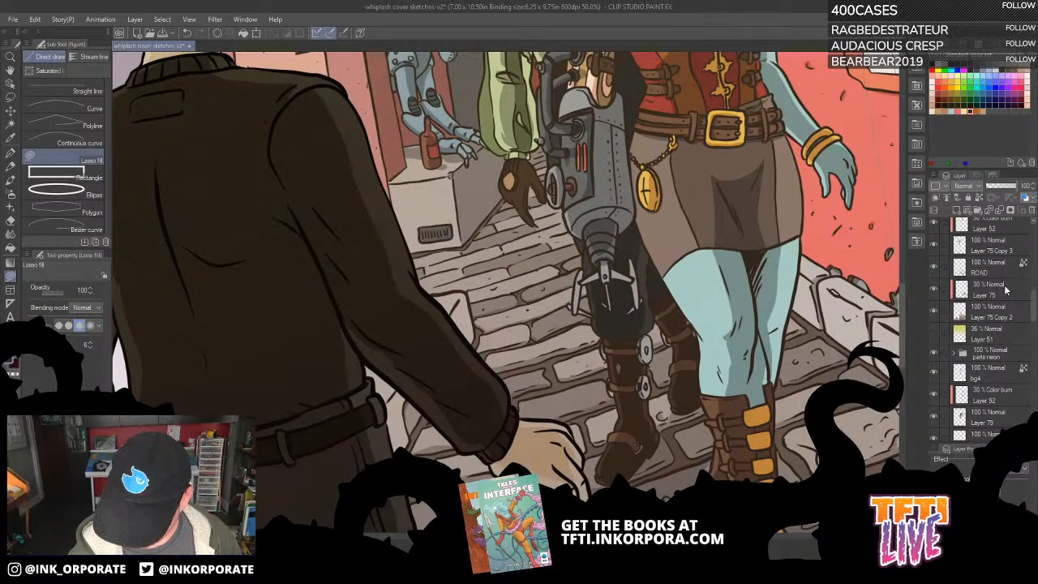
scroll(982, 324, up, 5)
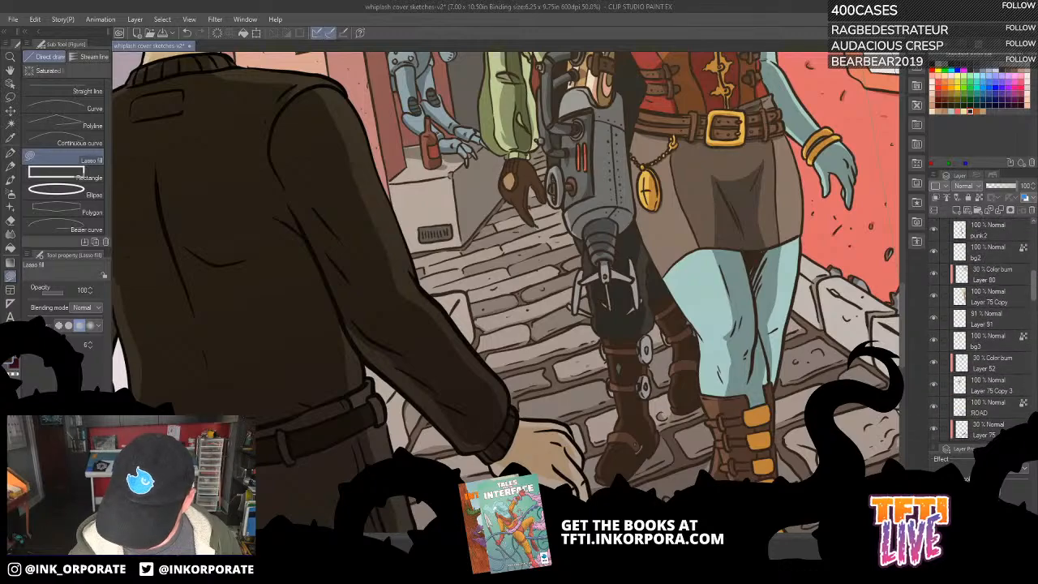
scroll(981, 309, down, 1)
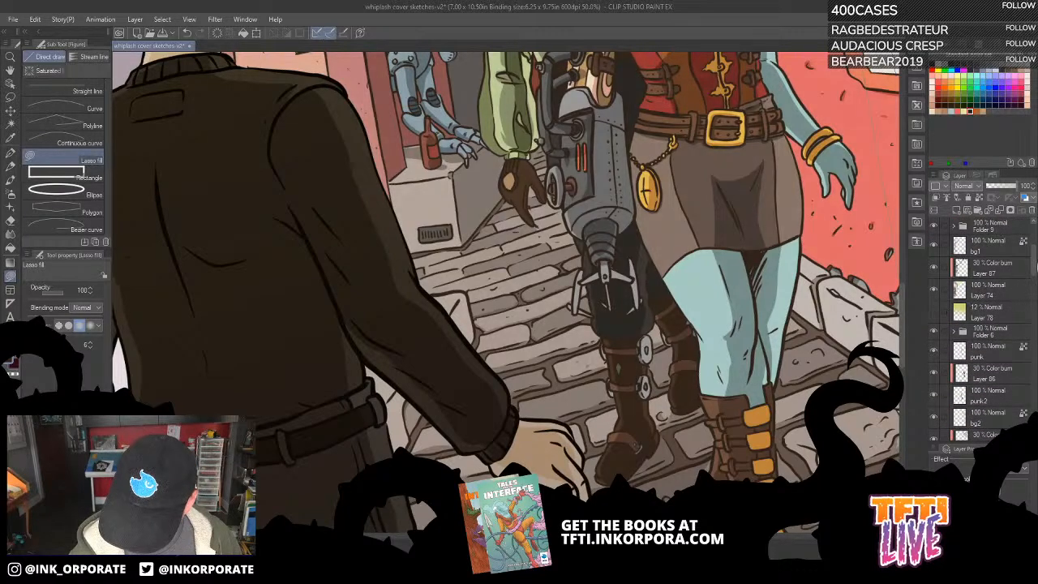
scroll(998, 272, up, 4)
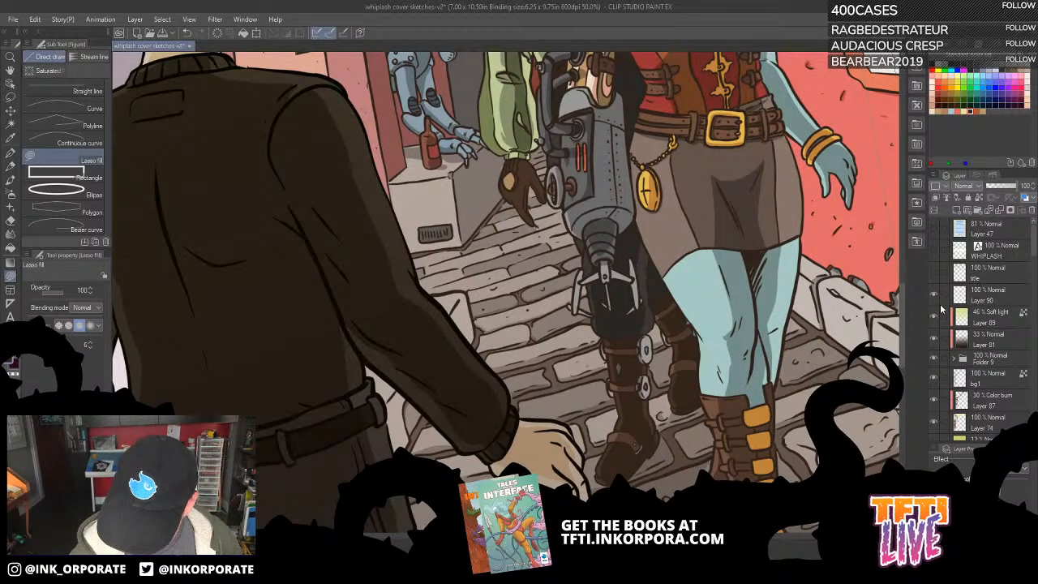
drag(1034, 241, 1028, 330)
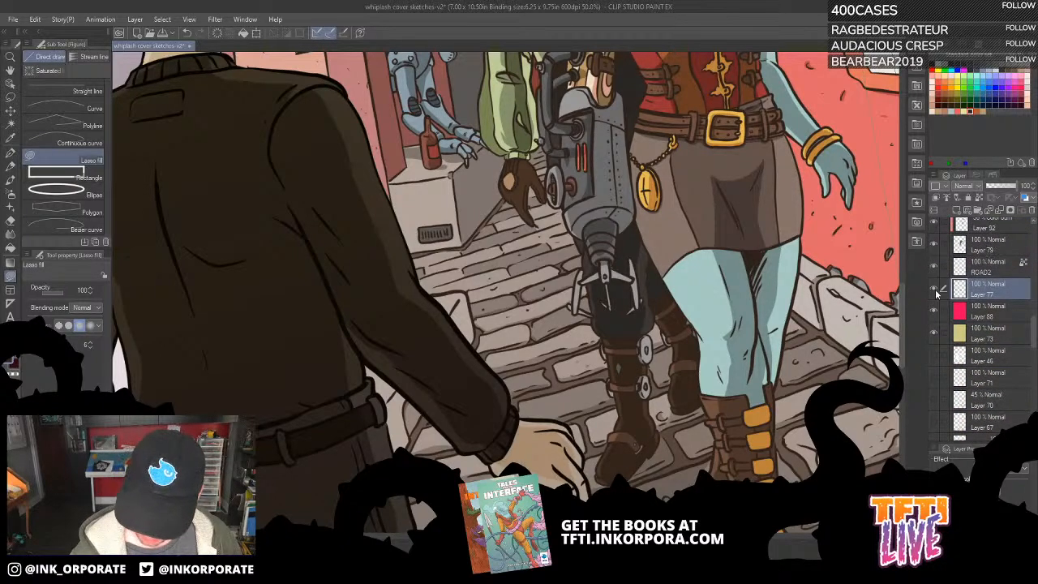
click(934, 288)
click(934, 288)
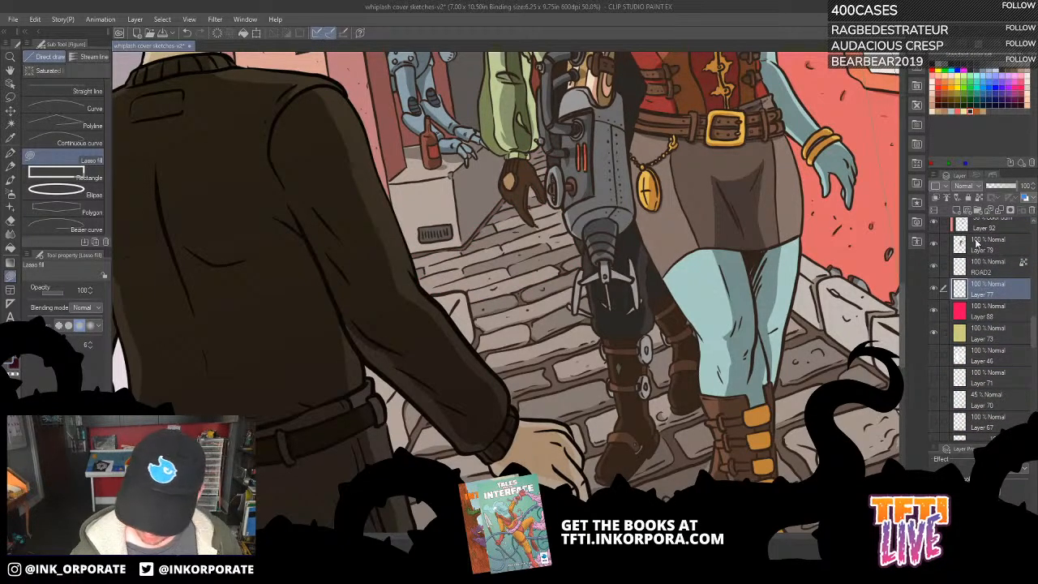
Add a new layer above Layer 77 with 30% opacity and Color burn blending.
click(957, 211)
click(1003, 188)
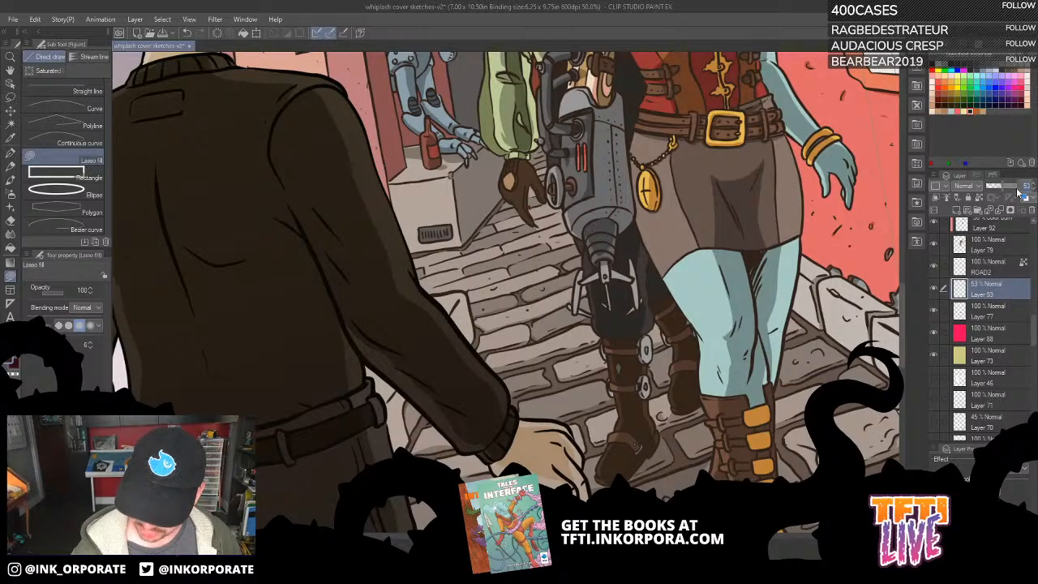
text(30)
key(Return)
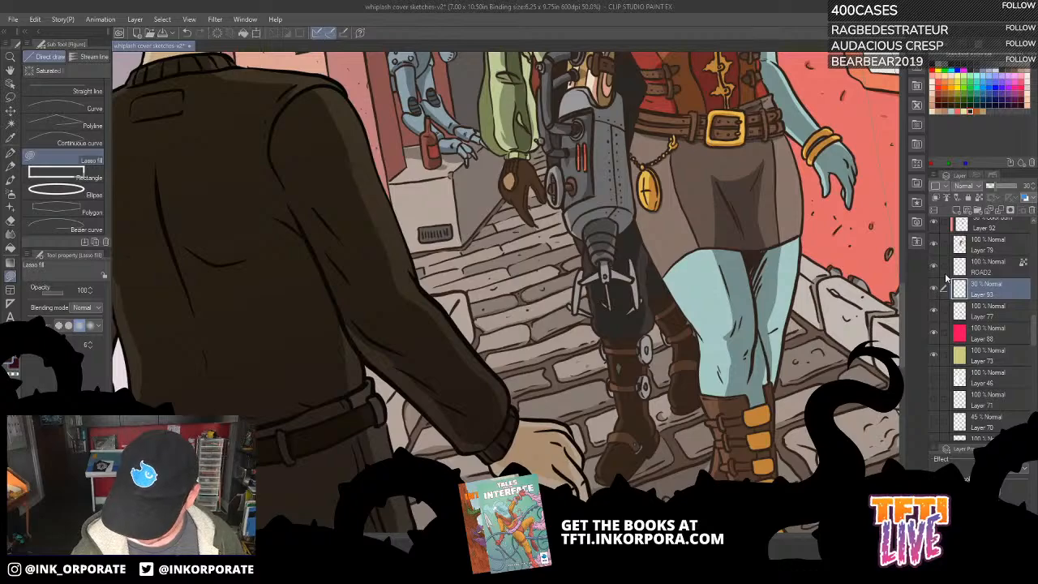
click(965, 186)
click(969, 235)
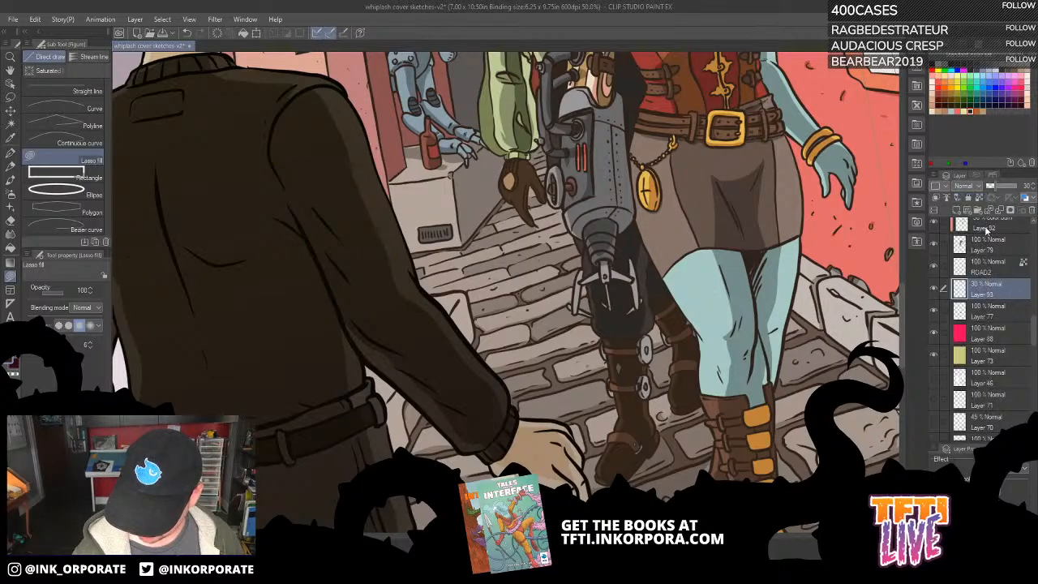
Select Layer 77 and examine the far cobblestones around the vented box and the gloved hand.
key(ctrl+minus)
key(ctrl+plus)
key(ctrl+plus)
key(ctrl+plus)
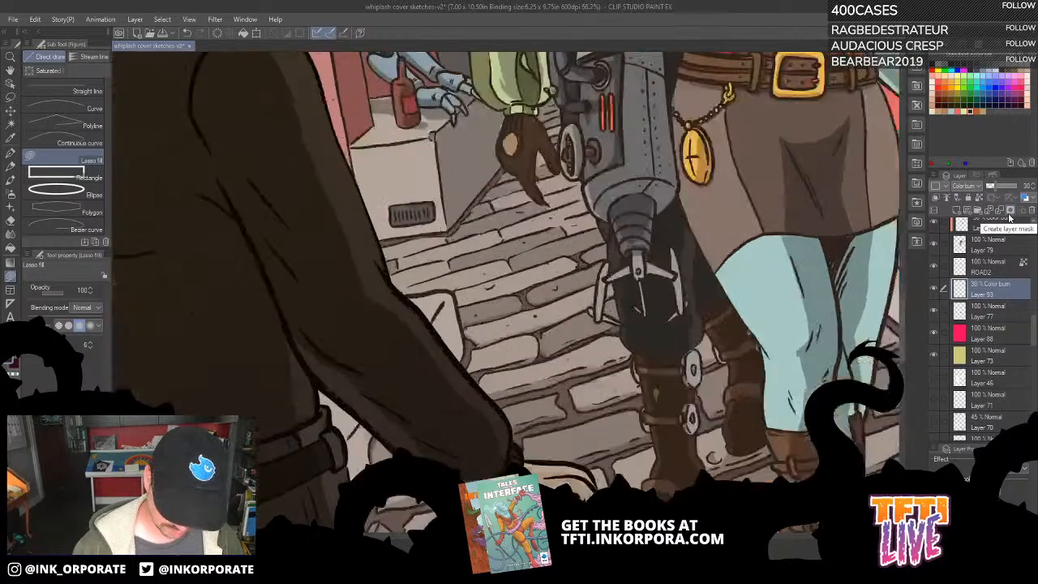
drag(559, 332, 703, 336)
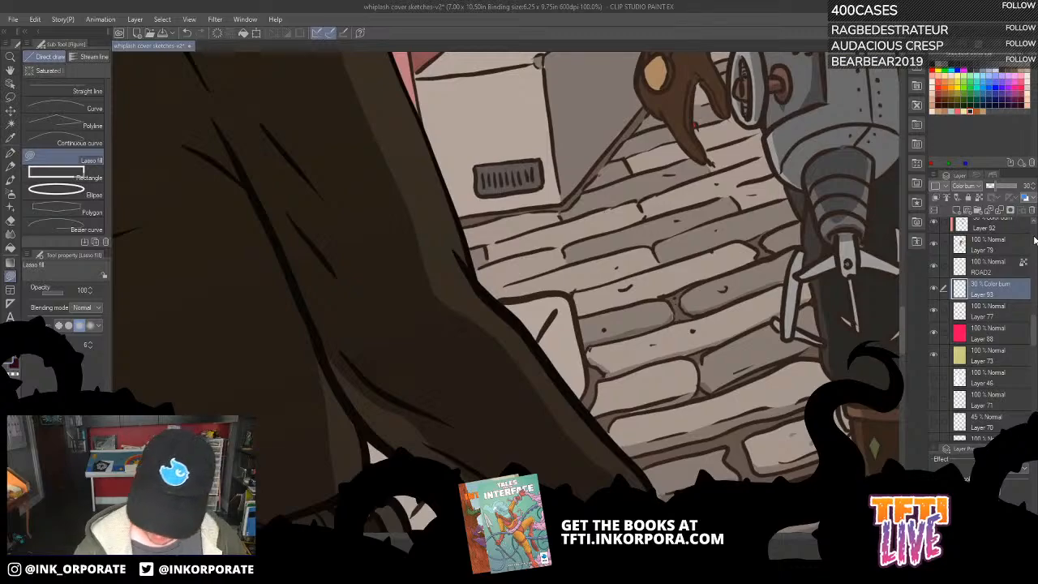
click(1008, 313)
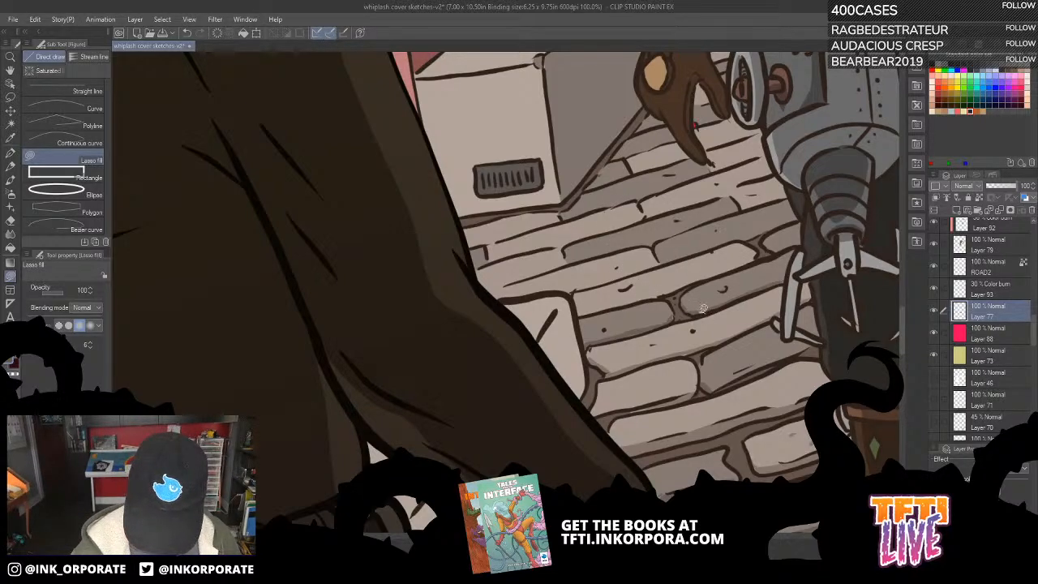
scroll(755, 280, up, 2)
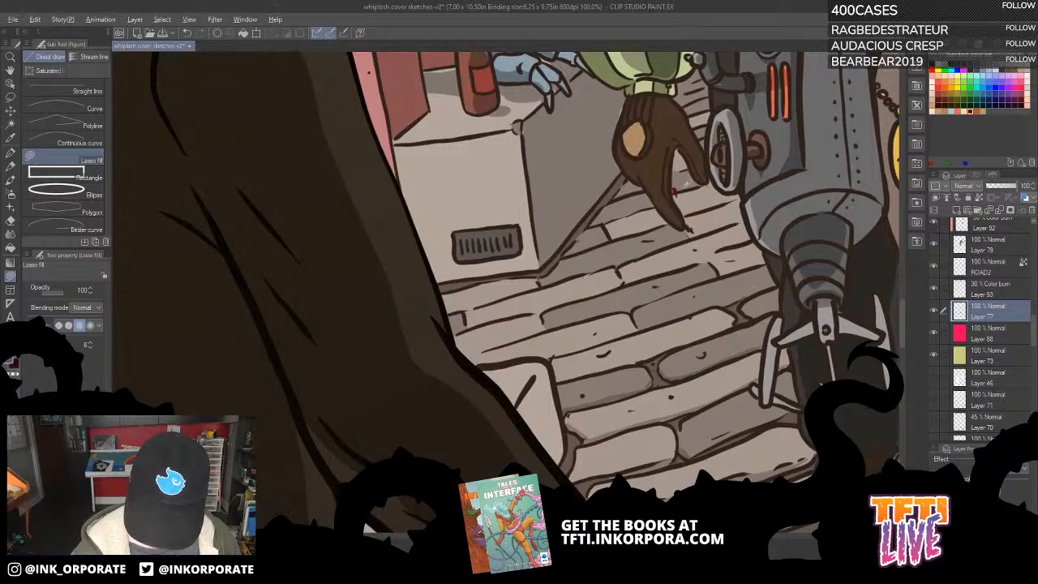
drag(673, 204, 622, 254)
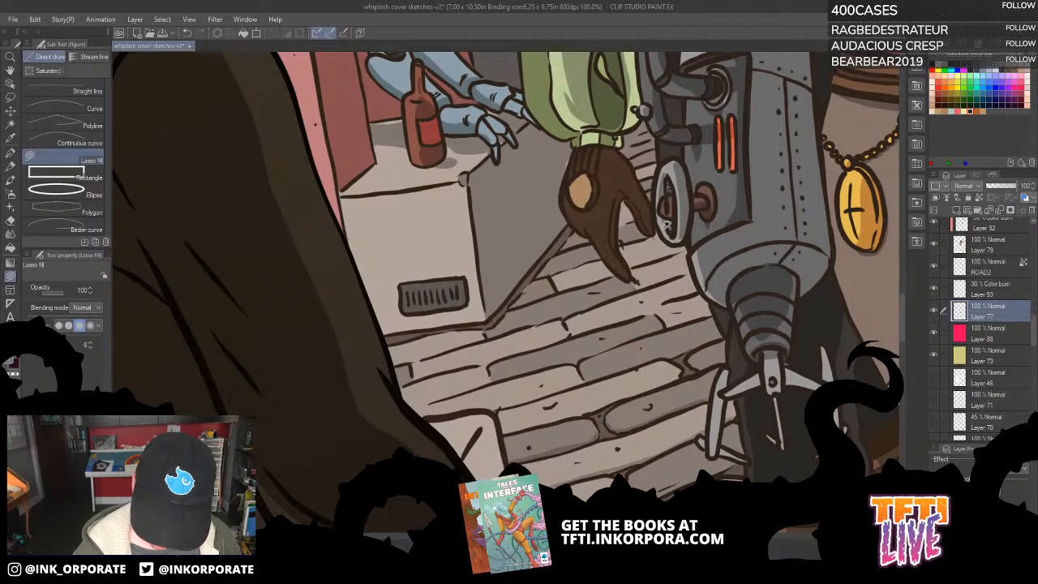
scroll(658, 235, up, 2)
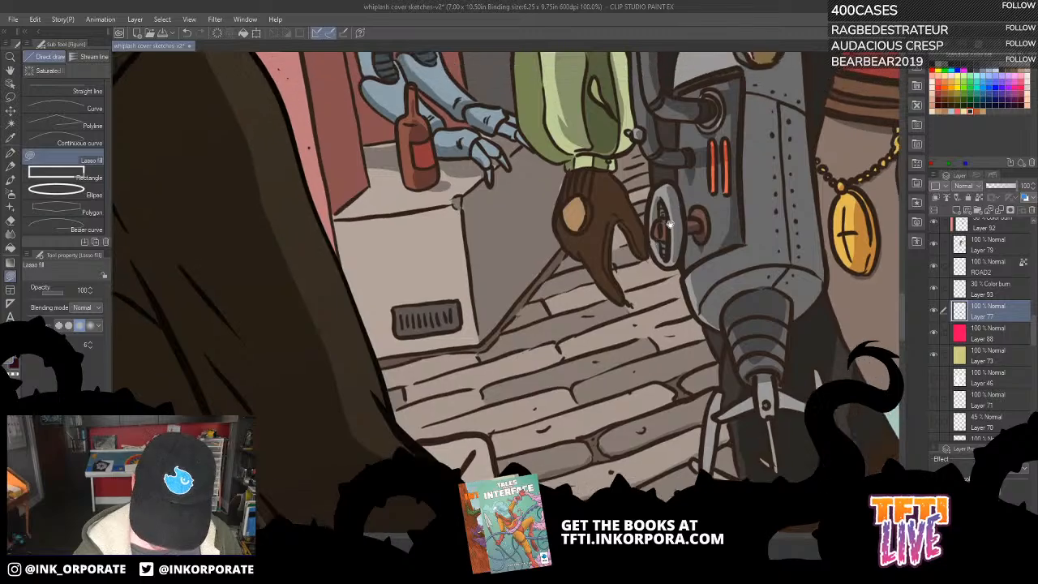
scroll(660, 249, down, 2)
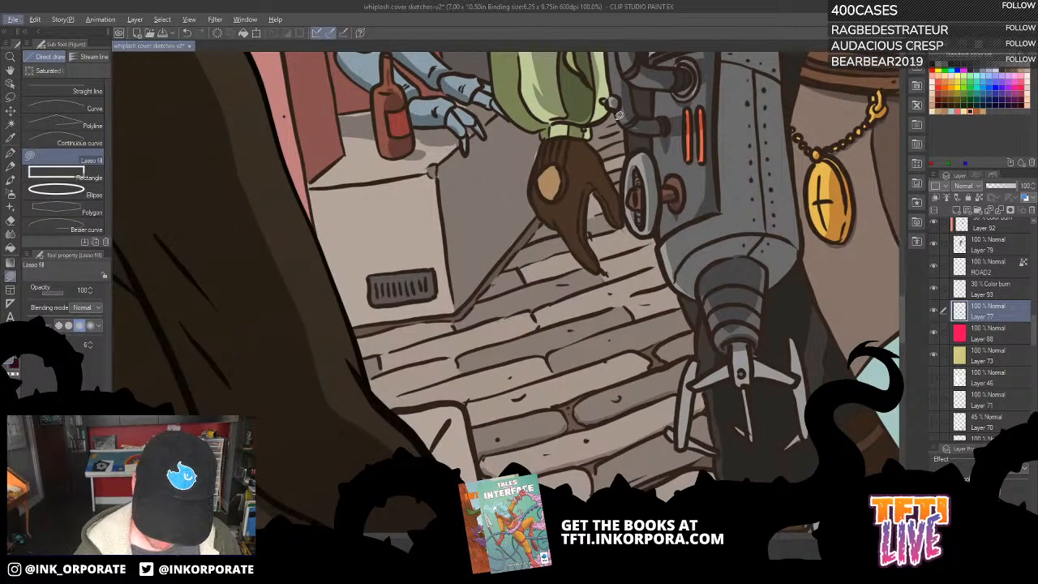
Toggle Layer 77 off and on to check which cobblestones beside the mechanical arm it colors.
drag(661, 261, 652, 199)
drag(788, 267, 769, 180)
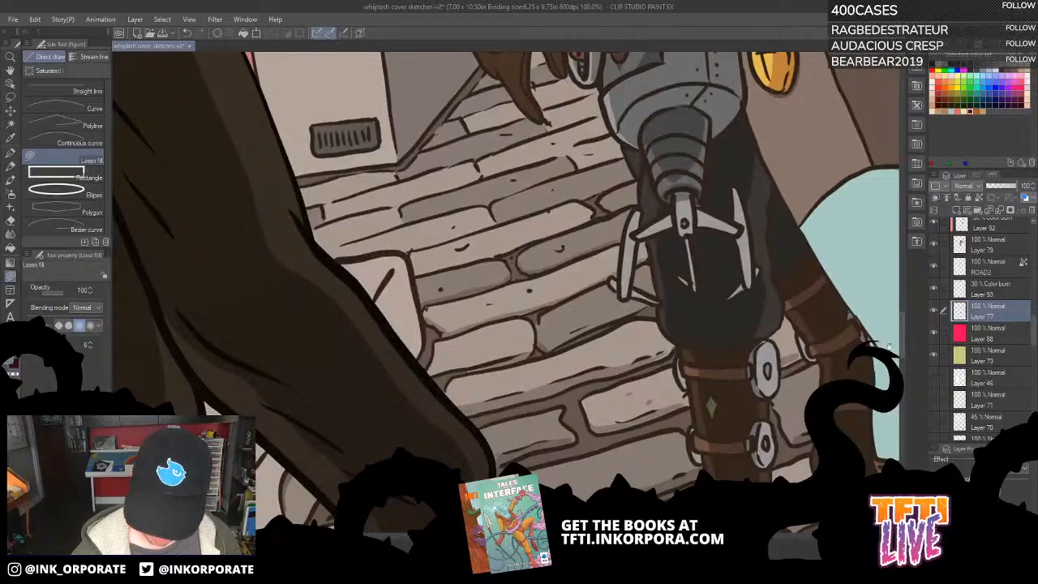
drag(898, 318, 861, 424)
click(935, 311)
click(936, 311)
click(935, 311)
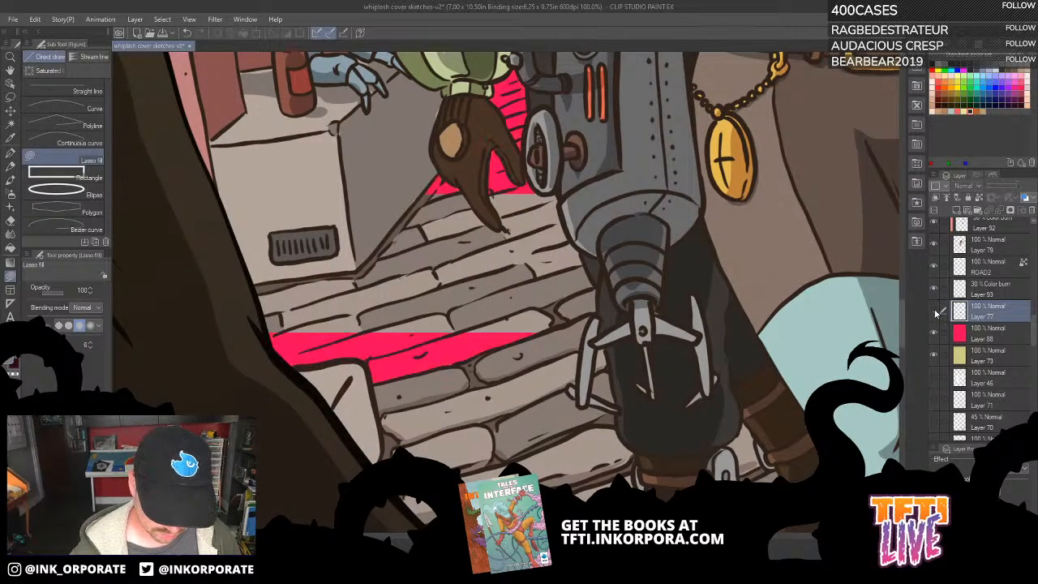
click(935, 312)
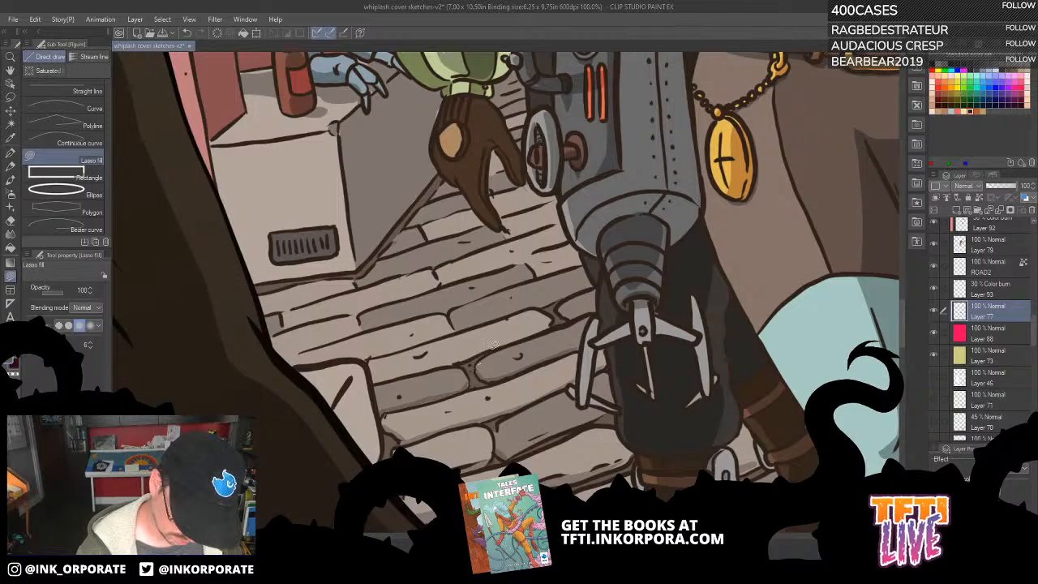
Select Layer 93 and shade the far cobblestones between the vented box and the mechanical arm with Lasso fill.
drag(559, 372, 658, 369)
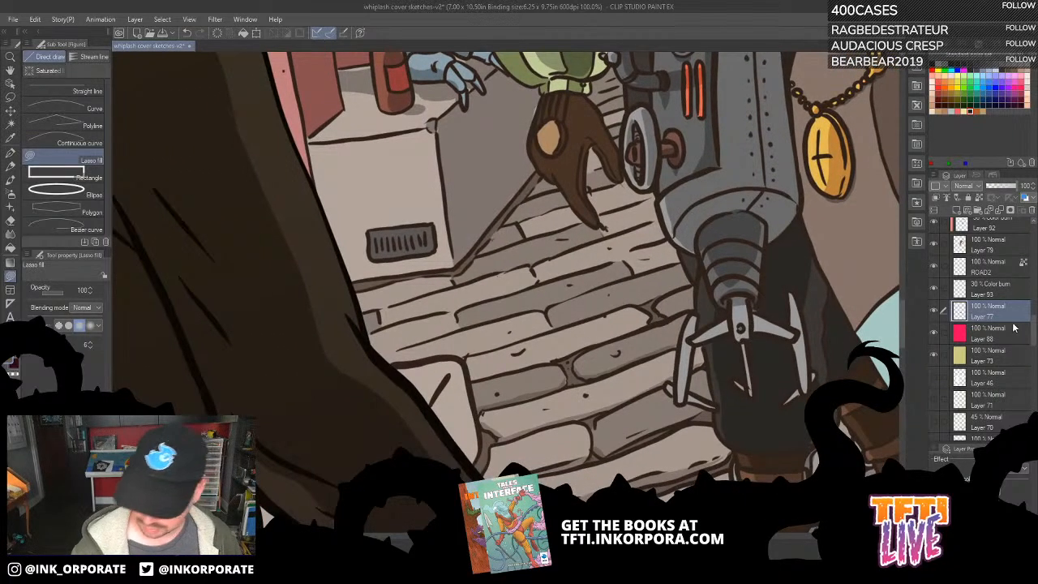
click(1004, 292)
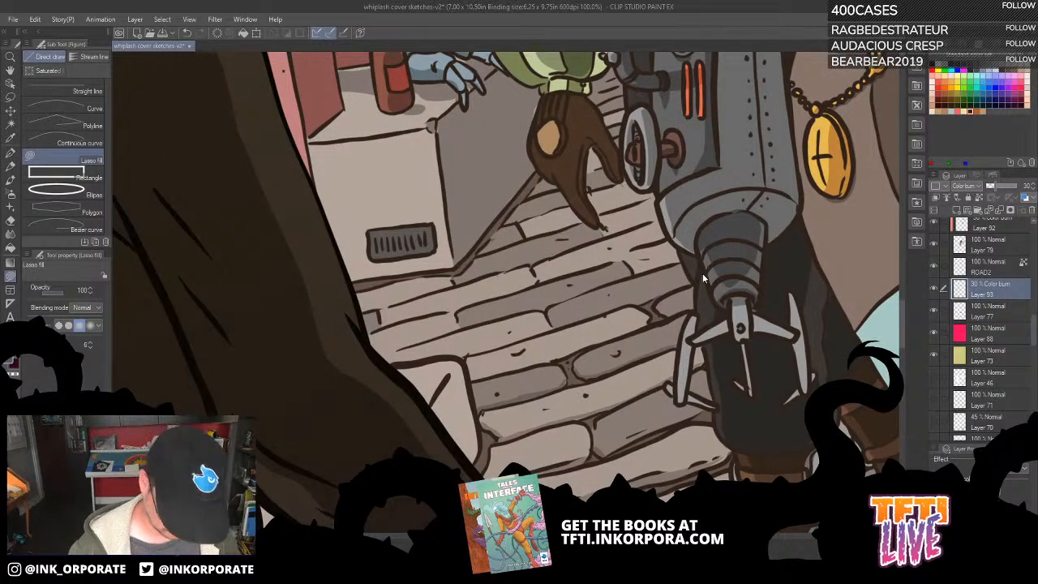
scroll(702, 273, down, 3)
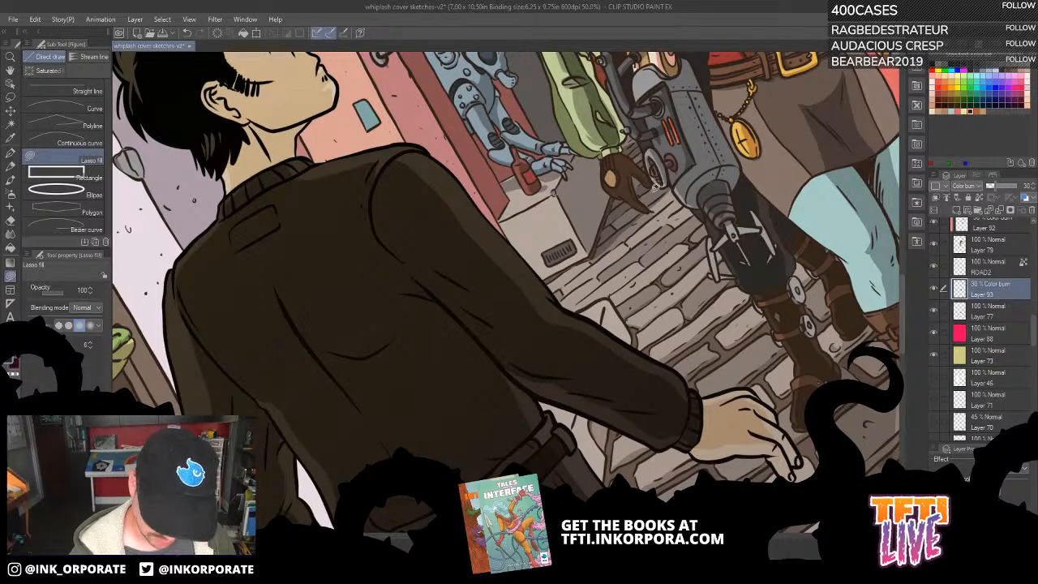
scroll(607, 225, down, 2)
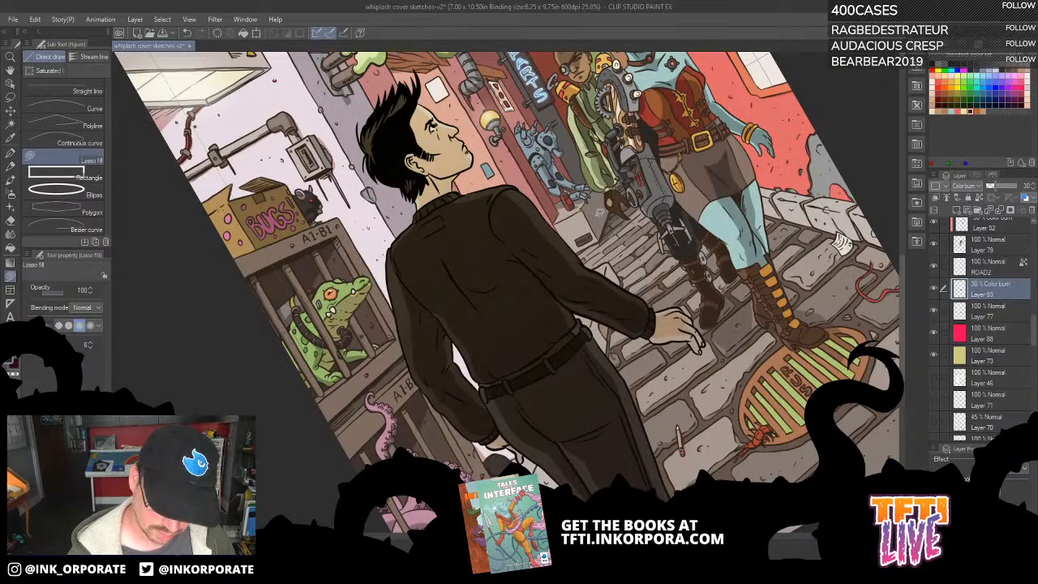
drag(620, 252, 613, 273)
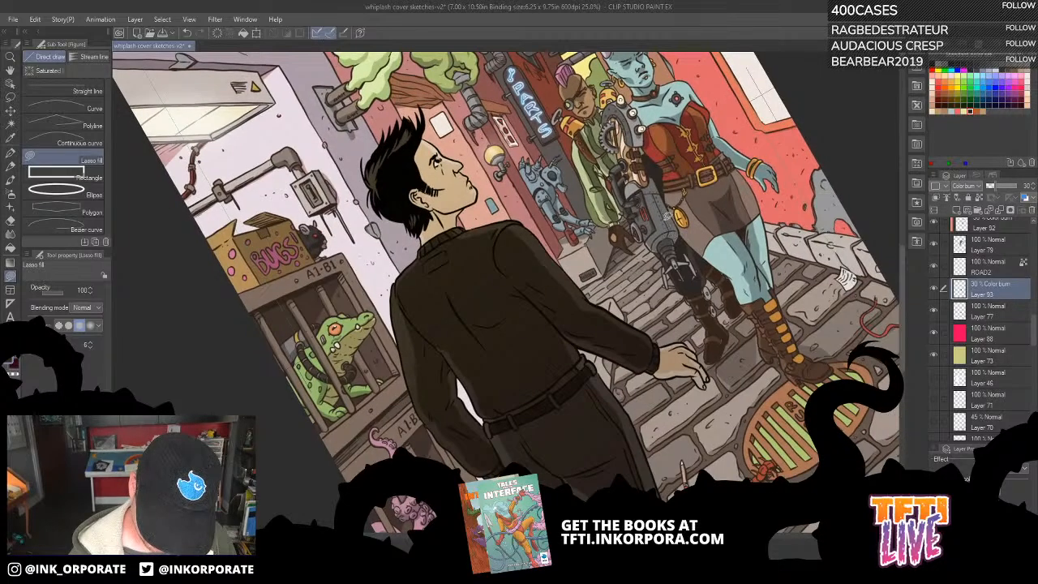
scroll(678, 186, up, 1)
scroll(679, 186, up, 3)
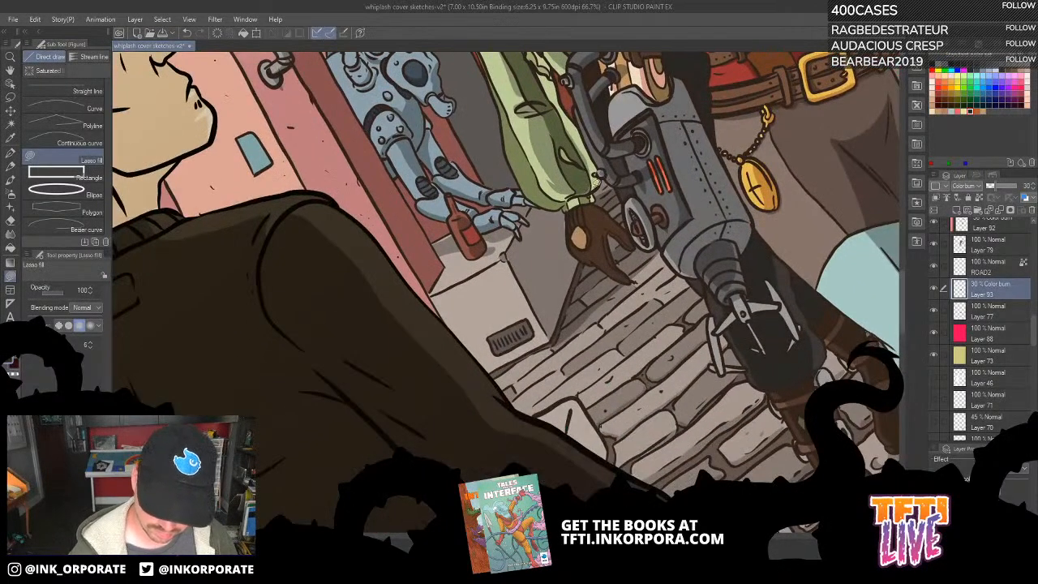
drag(684, 212, 693, 144)
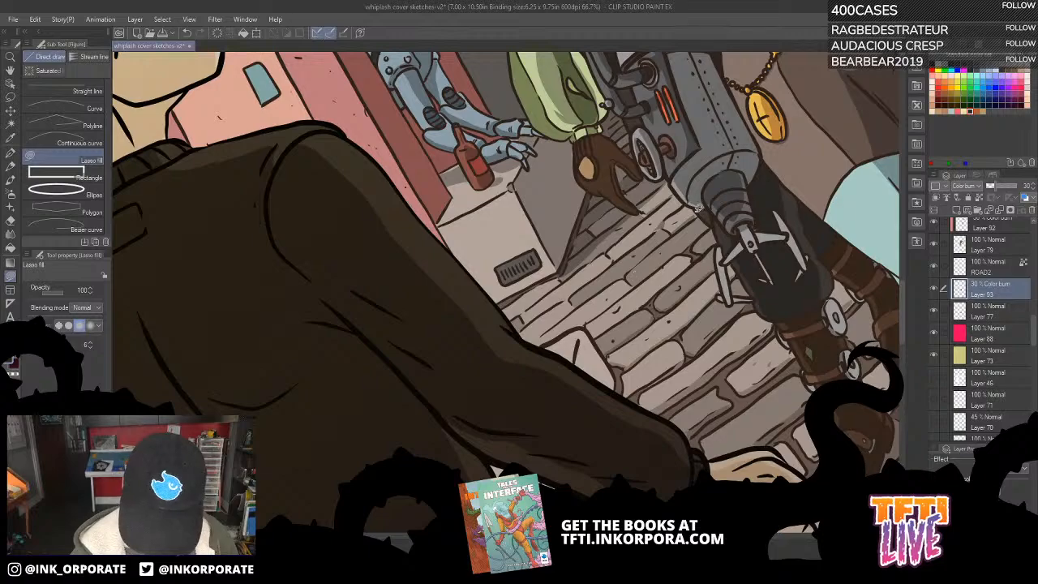
drag(693, 223, 742, 151)
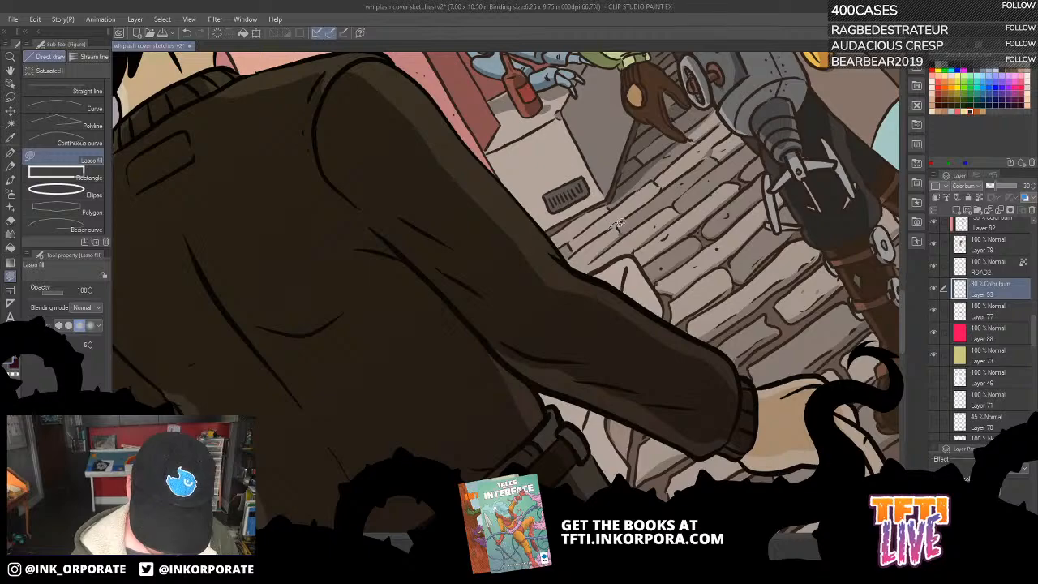
drag(614, 204, 617, 202)
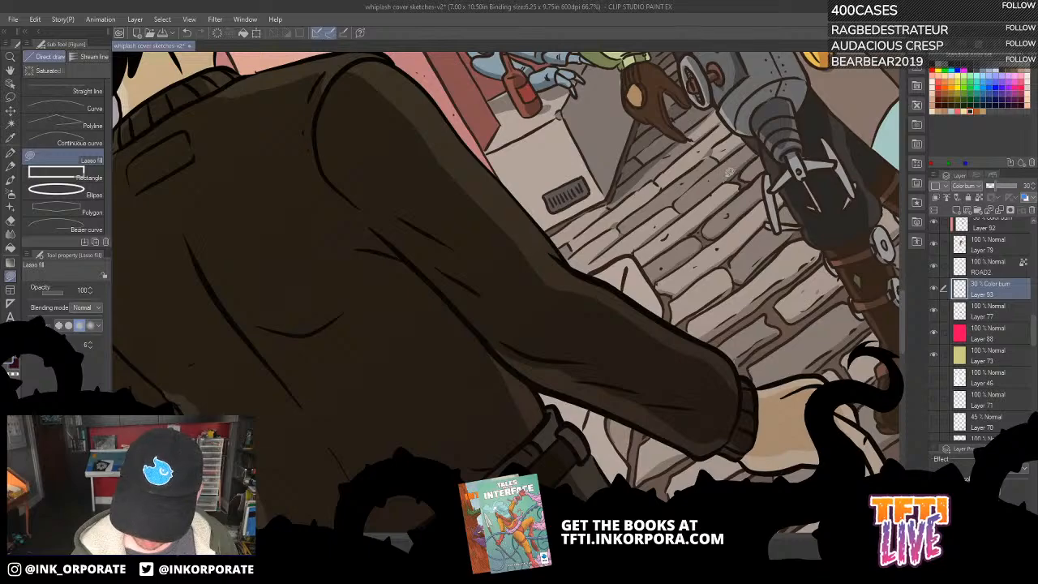
drag(708, 175, 716, 225)
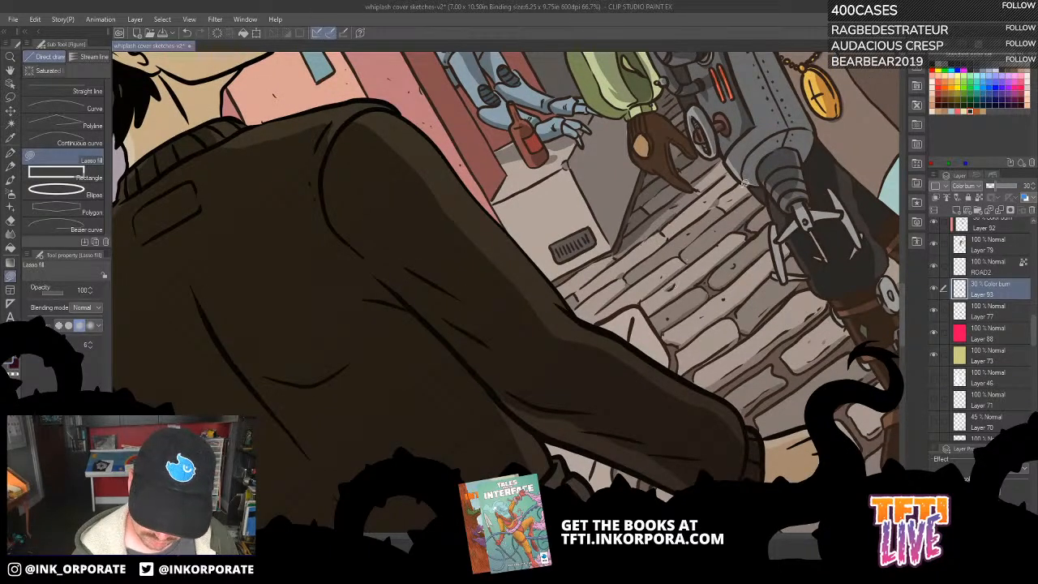
scroll(770, 137, down, 2)
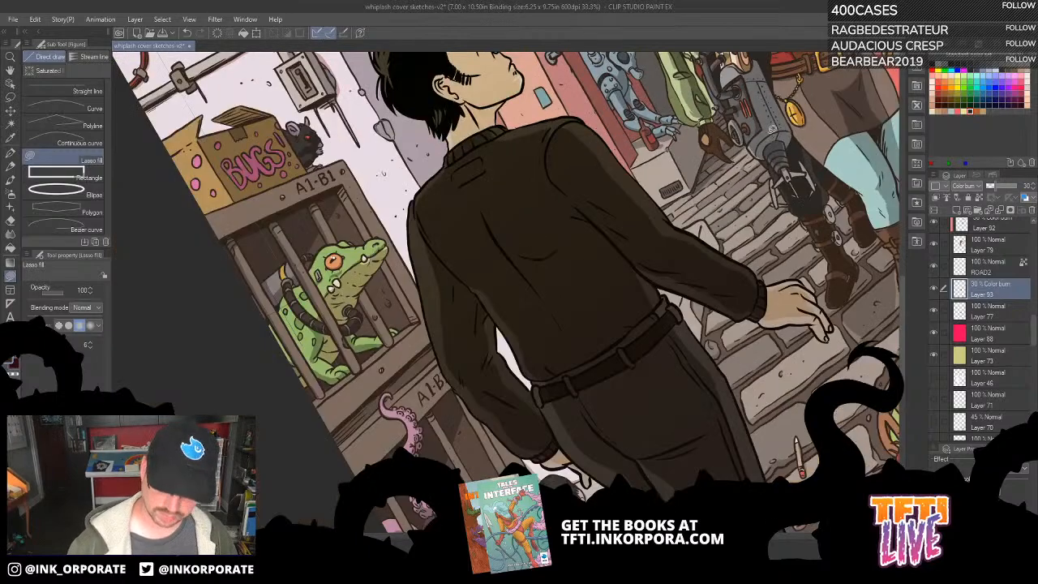
drag(644, 349, 607, 387)
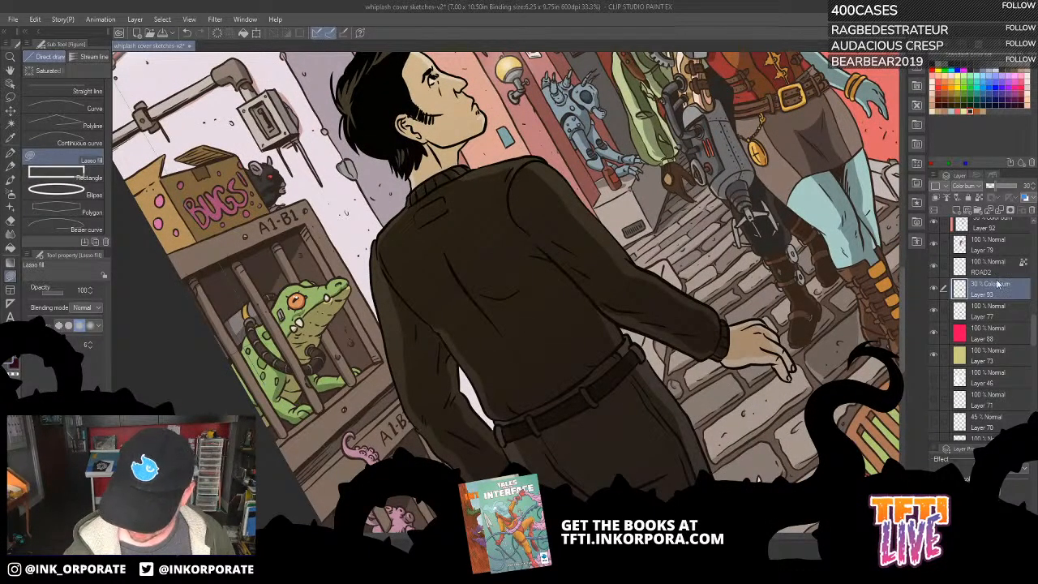
Select Layer 77 and toggle its visibility to compare the road with and without its colors.
click(934, 312)
click(934, 312)
click(1014, 307)
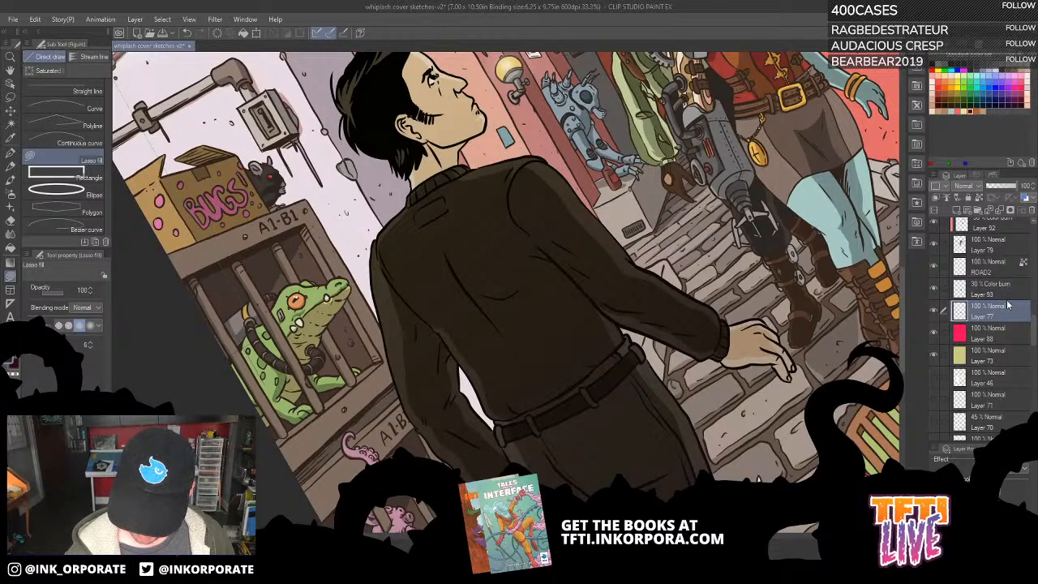
Select Layer 48 inside Folder 9 and examine the man's jacket, head and hair with the canvas rotated upright.
drag(1034, 293, 1035, 237)
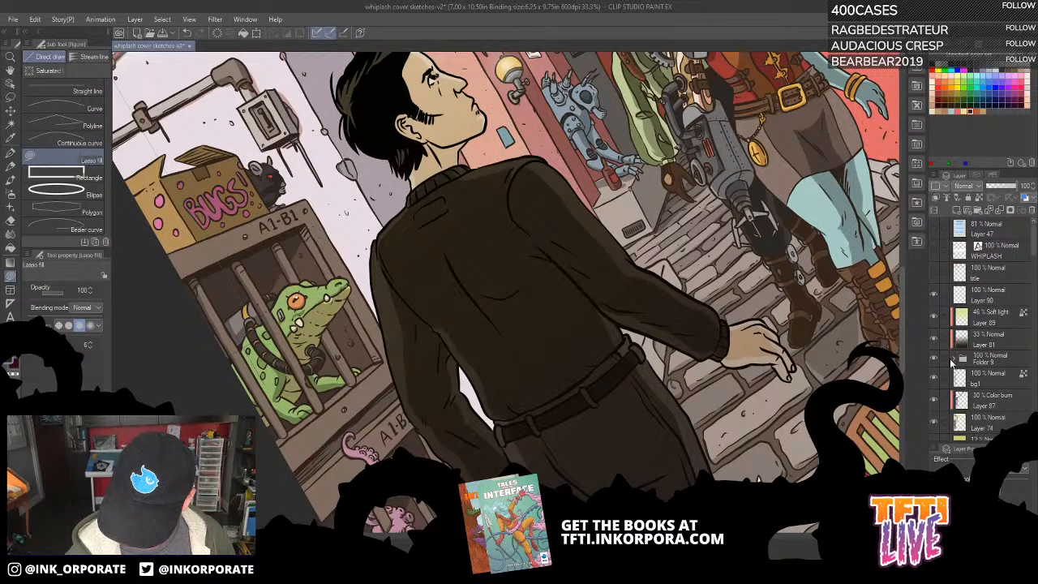
click(953, 358)
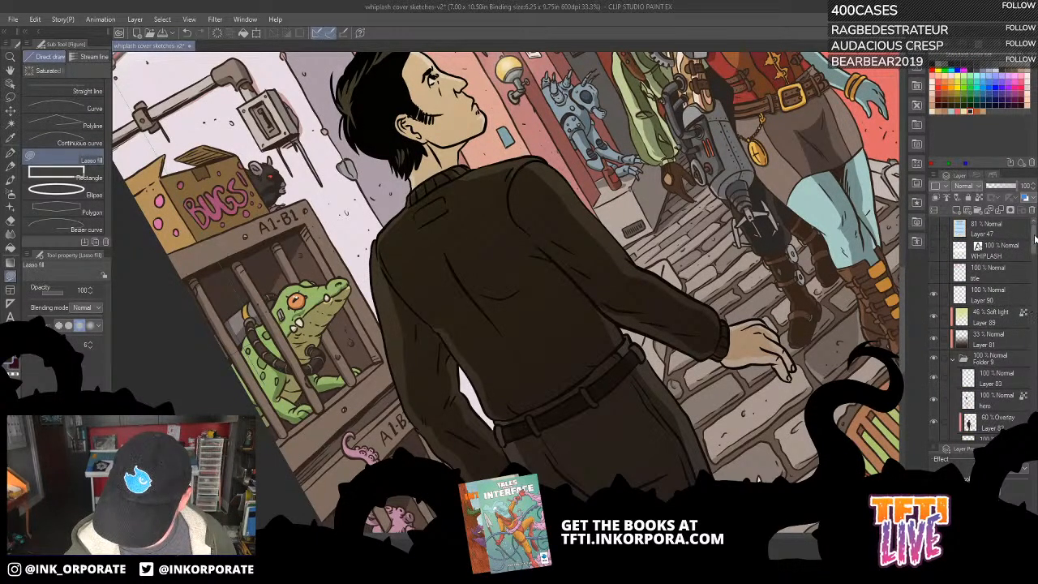
scroll(998, 341, down, 4)
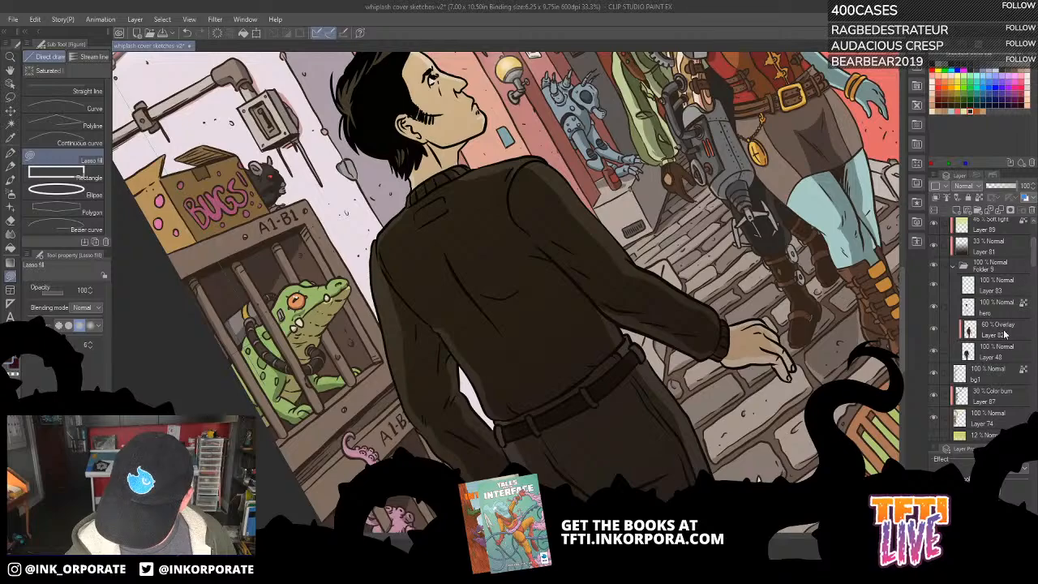
click(946, 355)
key(ctrl+plus)
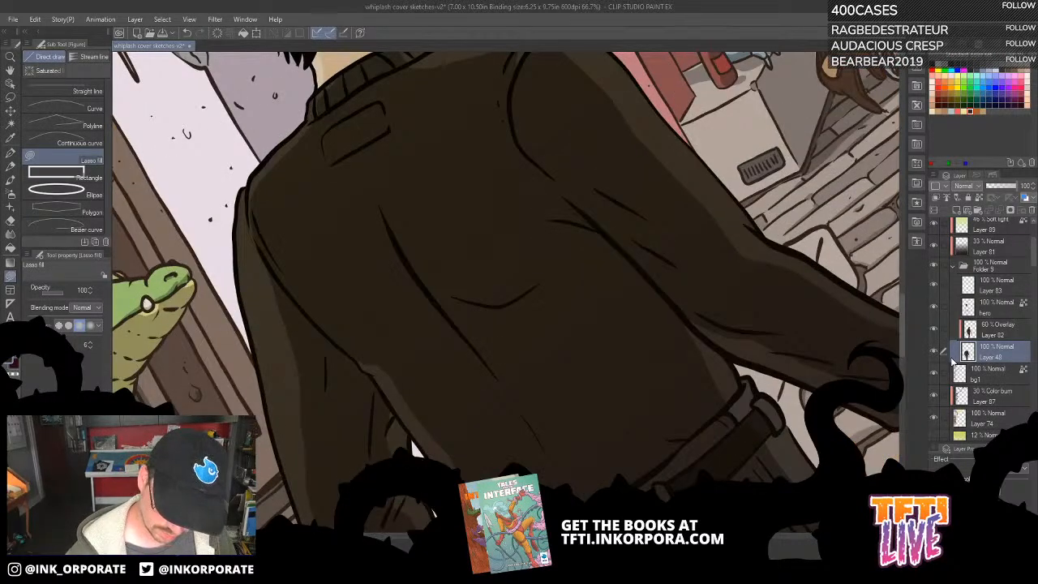
drag(665, 456, 521, 47)
drag(680, 388, 751, 479)
drag(547, 175, 677, 398)
drag(595, 186, 542, 483)
drag(617, 325, 697, 482)
key(asciicircum)
key(asciicircum)
key(asciicircum)
key(asciicircum)
key(asciicircum)
drag(521, 327, 639, 353)
Toggle Layer 74 off and on, select it, and examine the artwork around the man from head to trousers.
mouse_move(1035, 259)
mouse_down()
mouse_move(1036, 250)
mouse_move(1036, 271)
mouse_up()
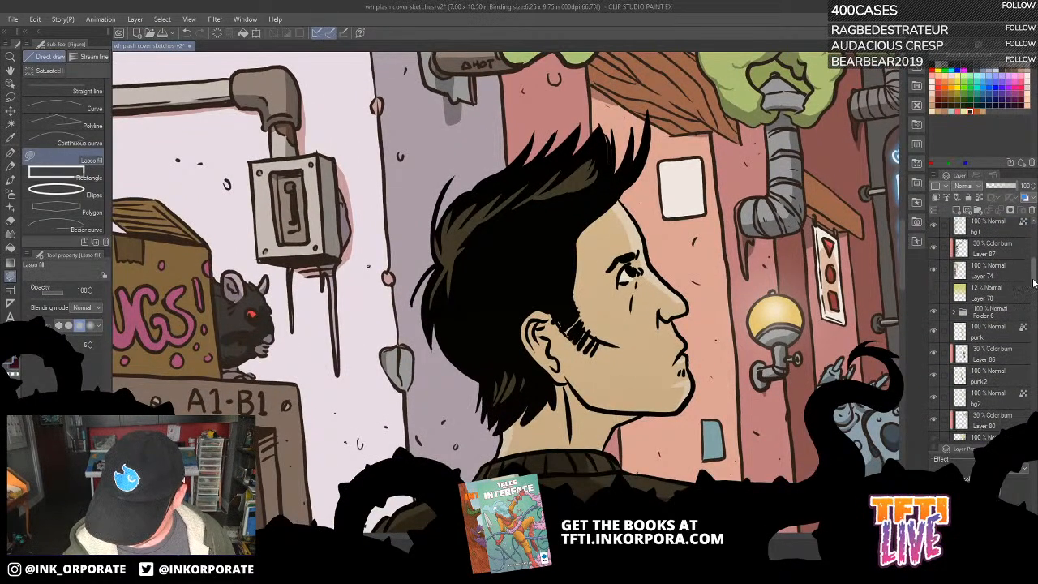
click(934, 273)
click(933, 273)
click(965, 266)
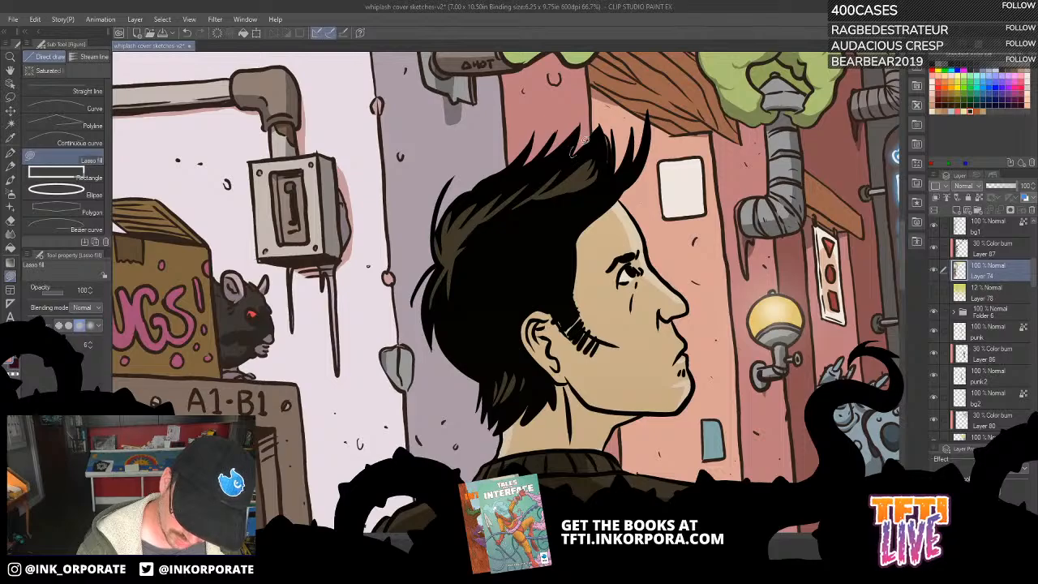
scroll(626, 247, down, 3)
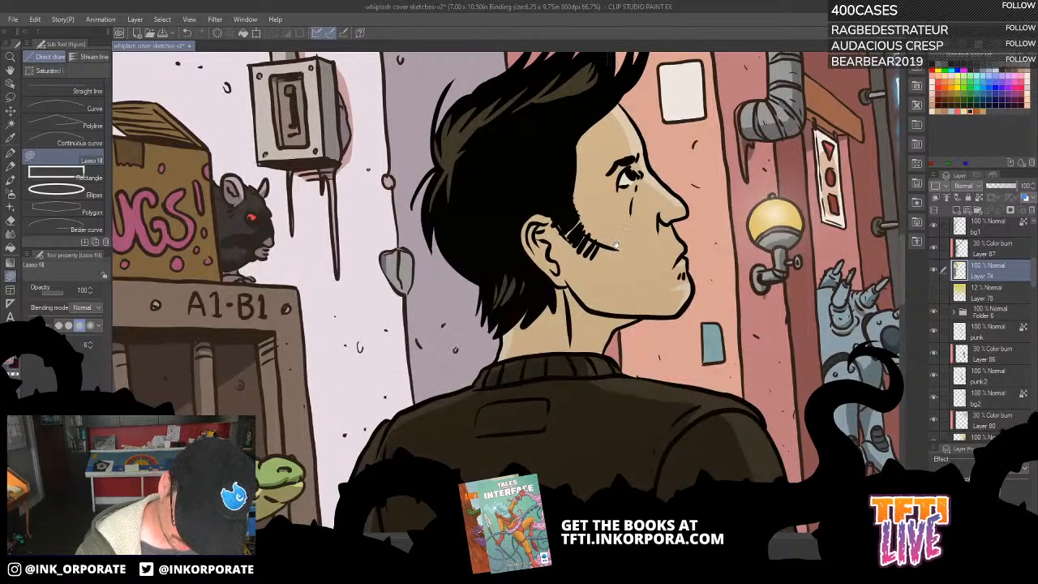
scroll(617, 243, down, 12)
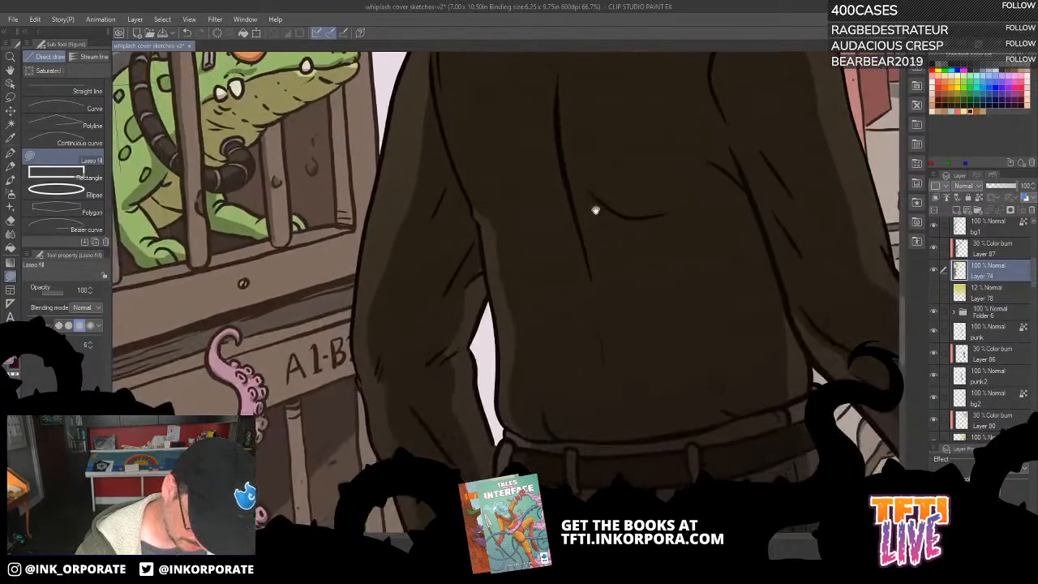
scroll(598, 398, down, 9)
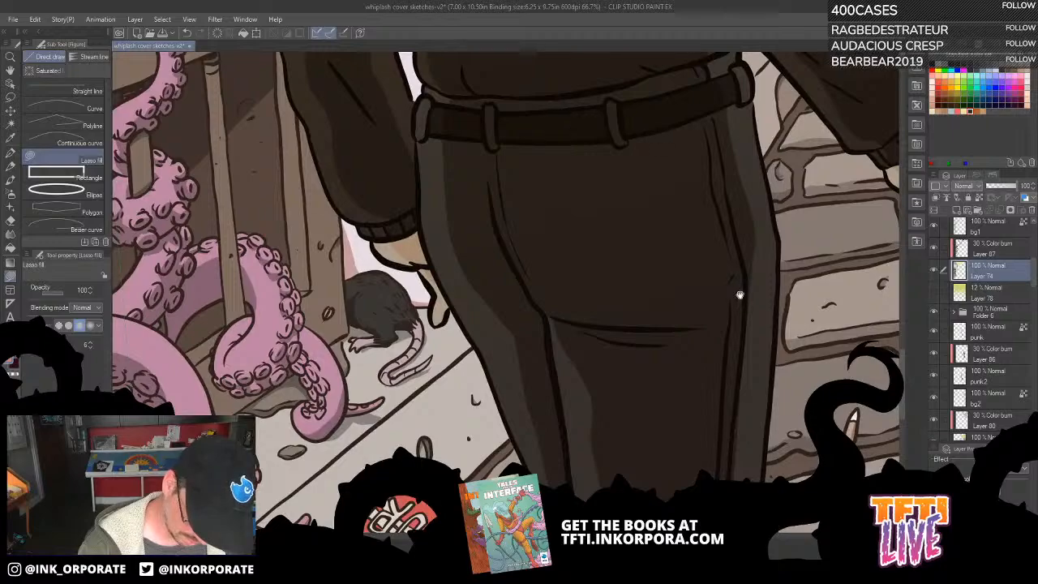
scroll(737, 286, up, 6)
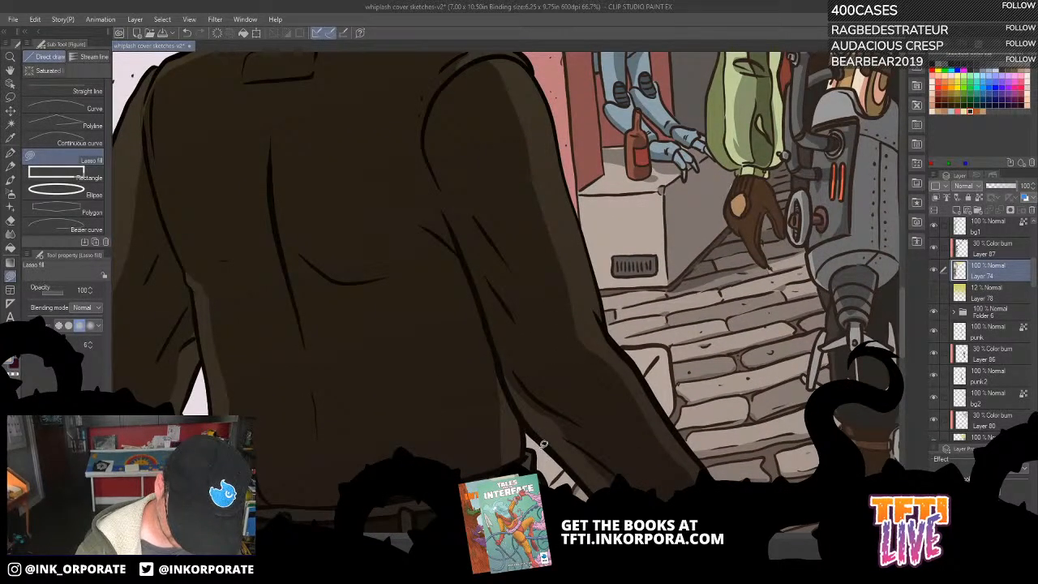
scroll(542, 444, up, 3)
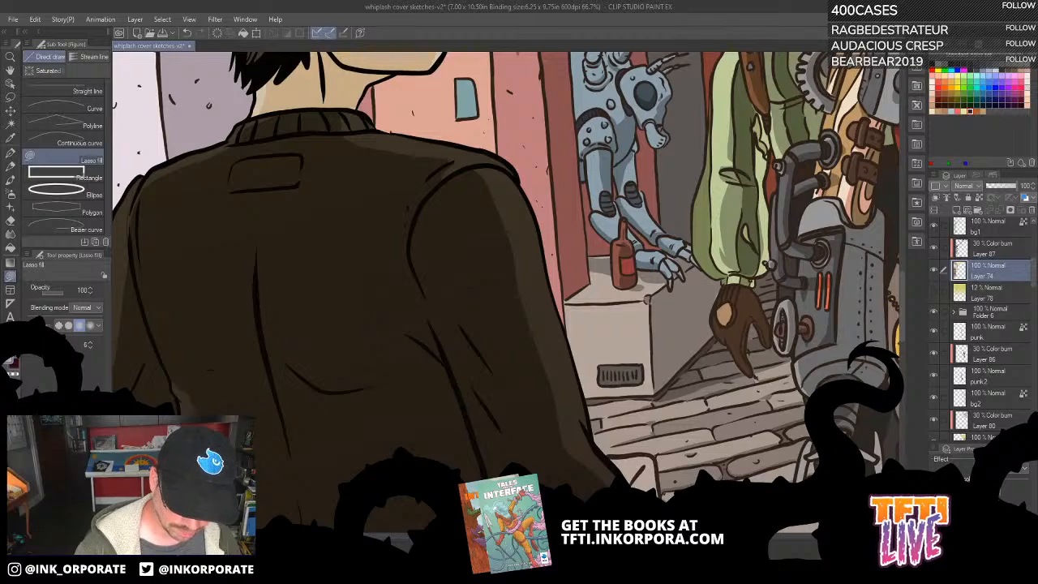
scroll(523, 455, up, 6)
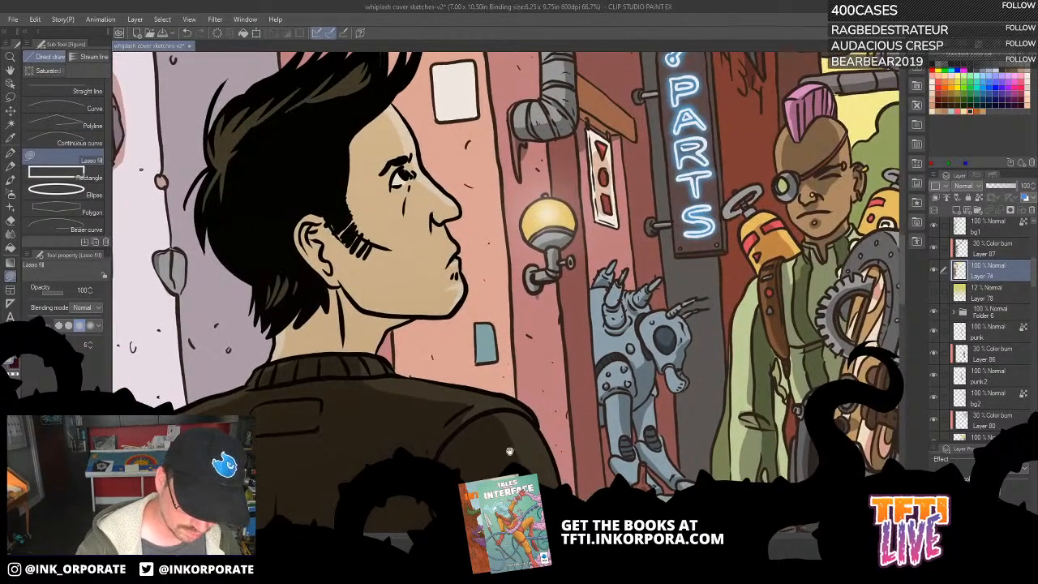
Toggle Layer 75 Copy 3 and Layer 79 off and on to identify which layer colors the back of the alley.
scroll(976, 273, down, 10)
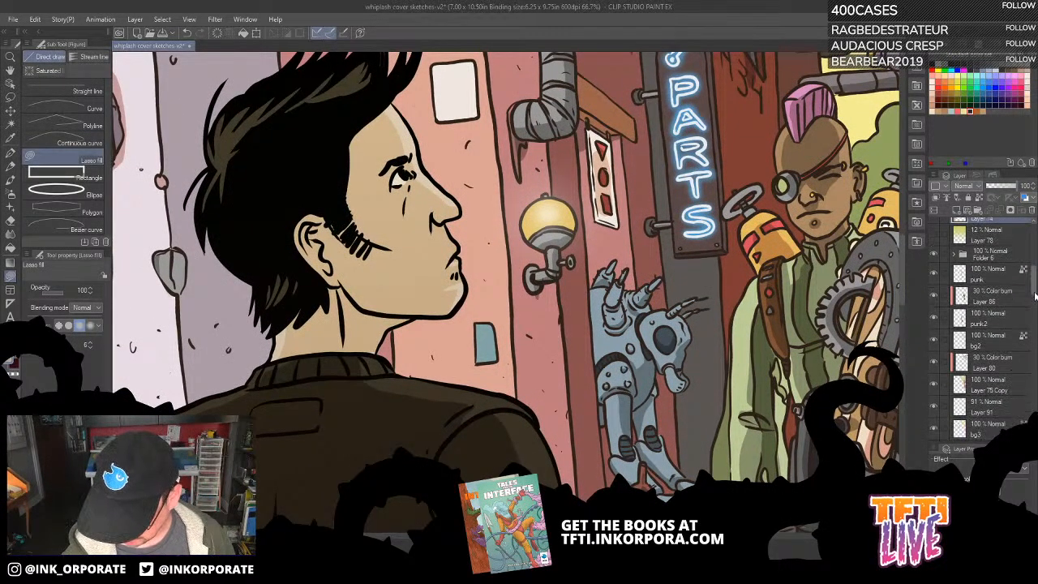
scroll(981, 329, up, 5)
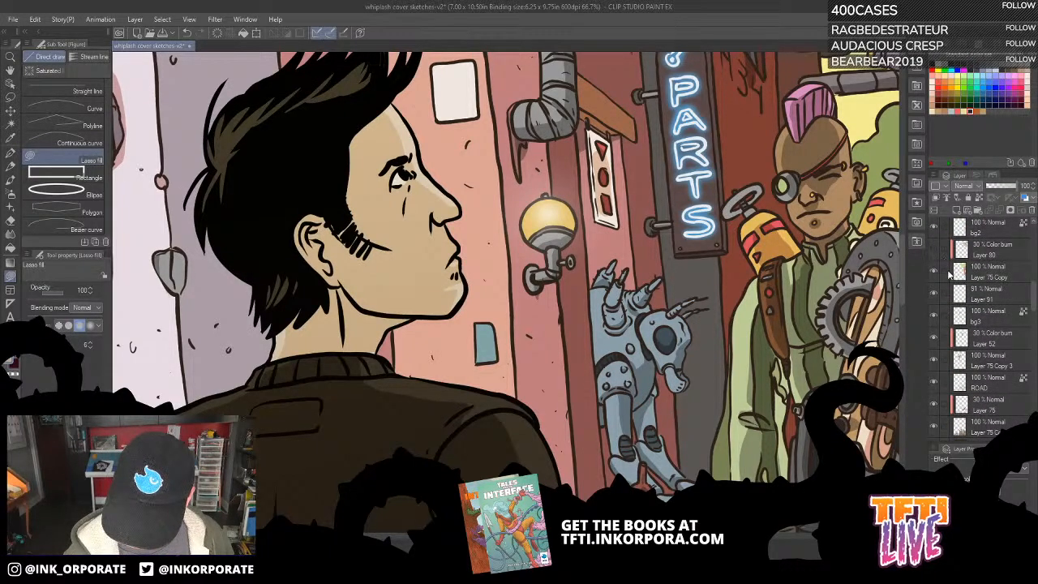
click(933, 340)
click(933, 360)
click(933, 360)
drag(1027, 308, 998, 341)
click(933, 361)
click(934, 360)
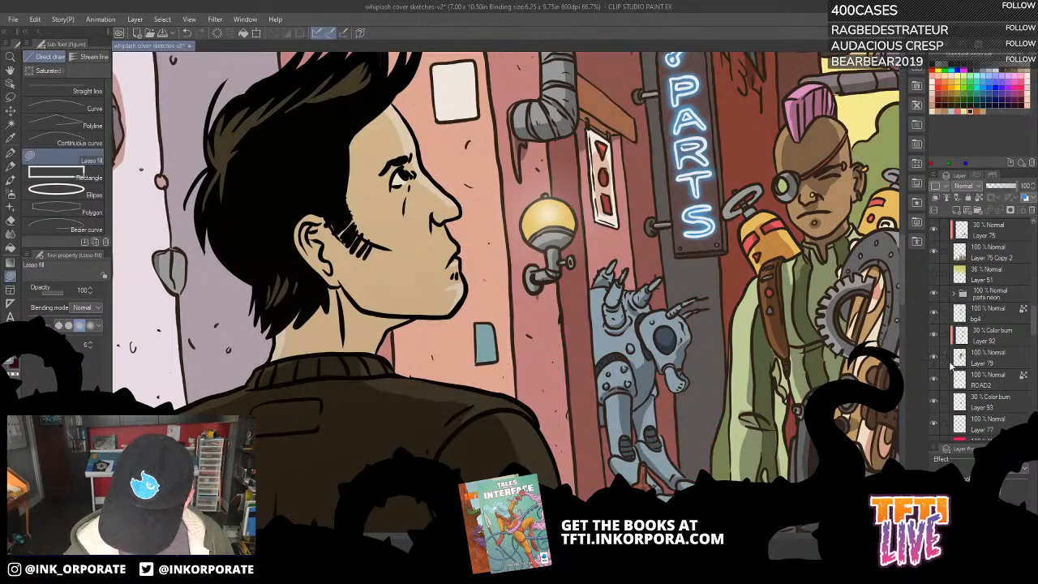
Add a new layer from Layer 79 and move it above Layer 92 as a clipped layer below bg4.
click(986, 363)
click(956, 210)
drag(999, 359, 994, 326)
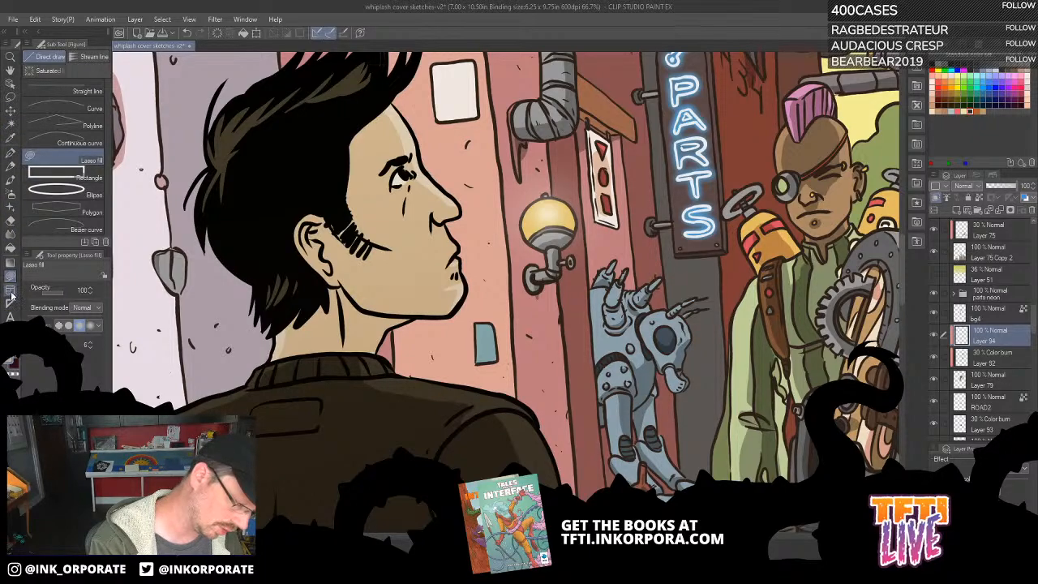
Choose the Highlight airbrush and a light blue drawing color for the new layer.
click(11, 193)
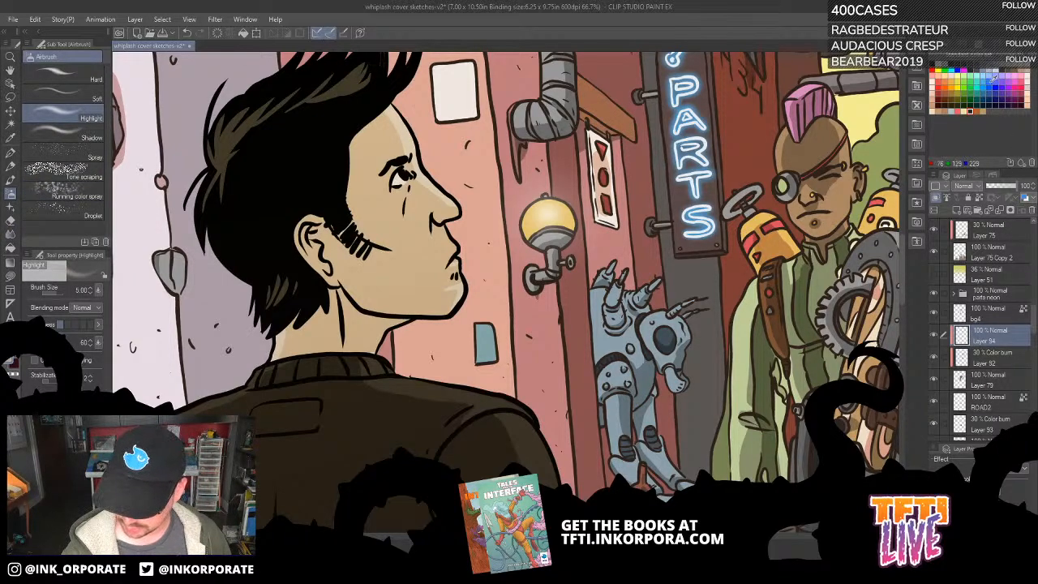
click(985, 77)
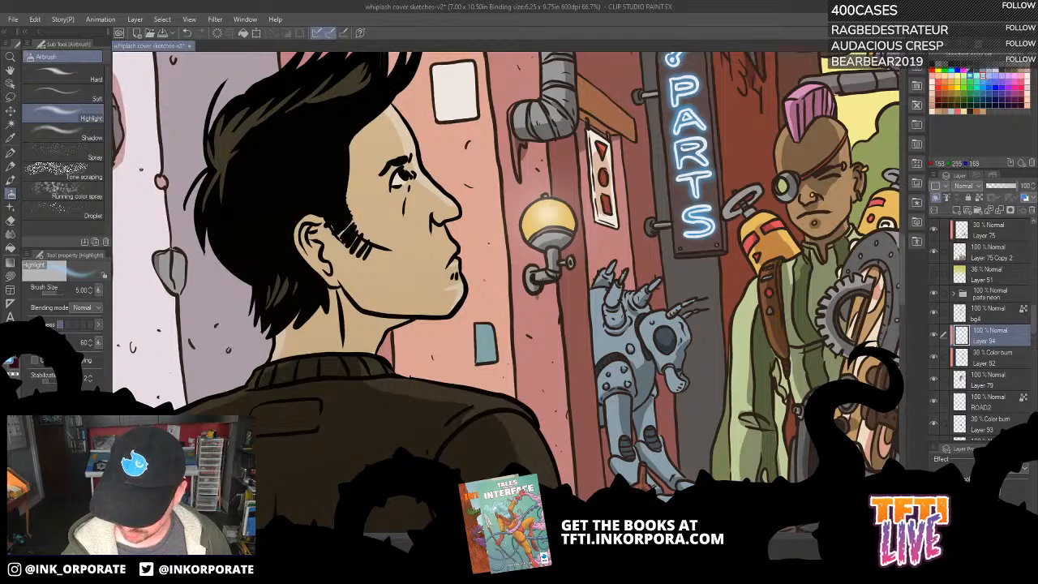
click(970, 45)
drag(988, 86, 987, 81)
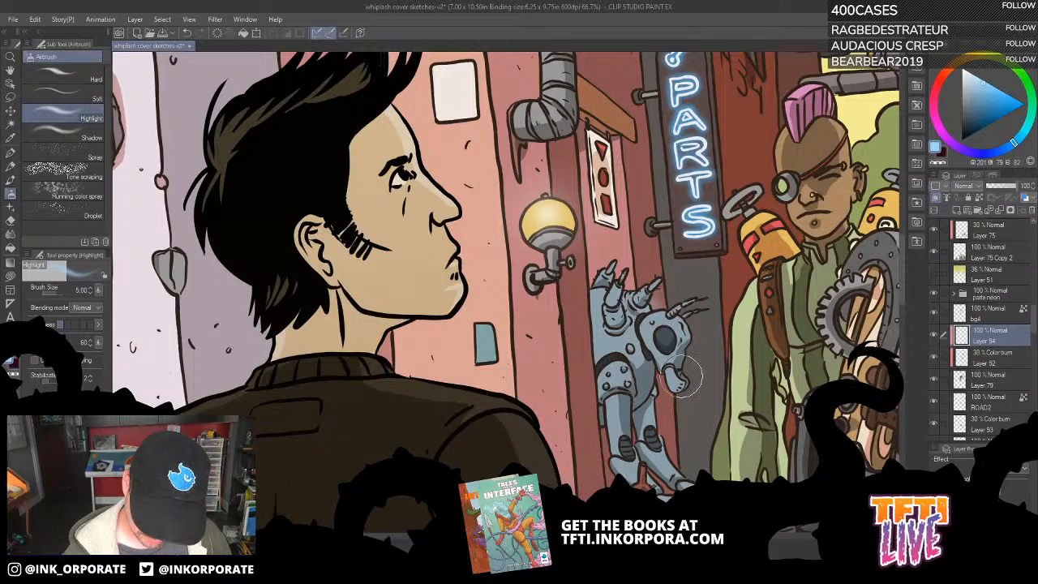
Toggle Layer 79 off and on and examine the robot and alley wall beneath the PARTS sign.
click(934, 381)
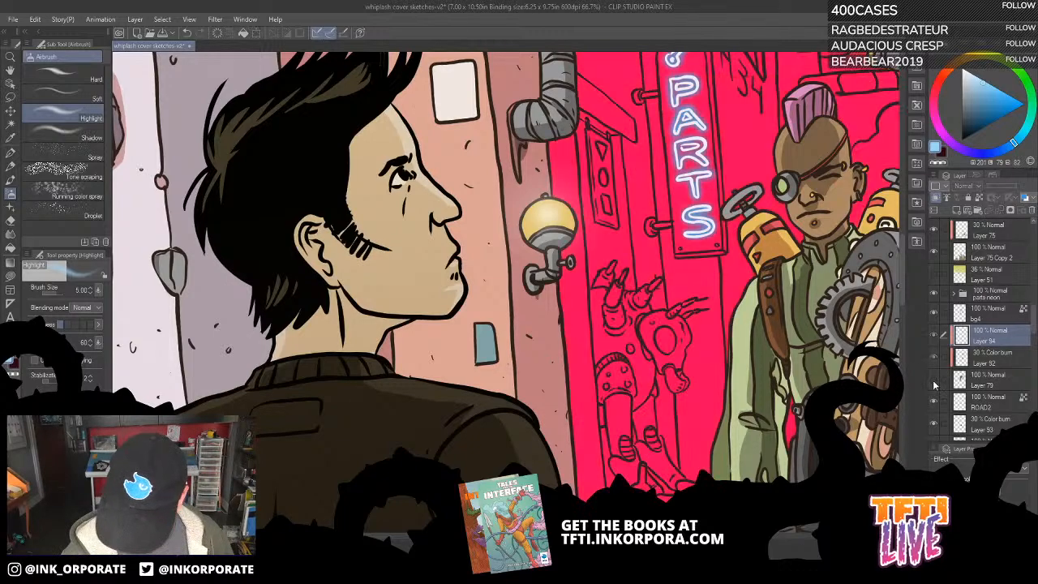
click(936, 387)
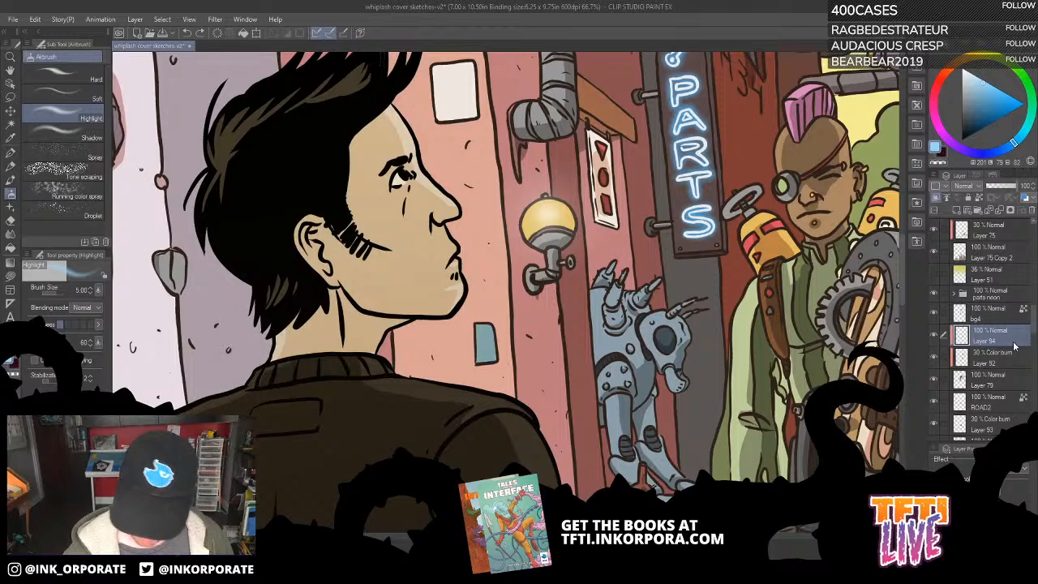
drag(775, 407, 756, 352)
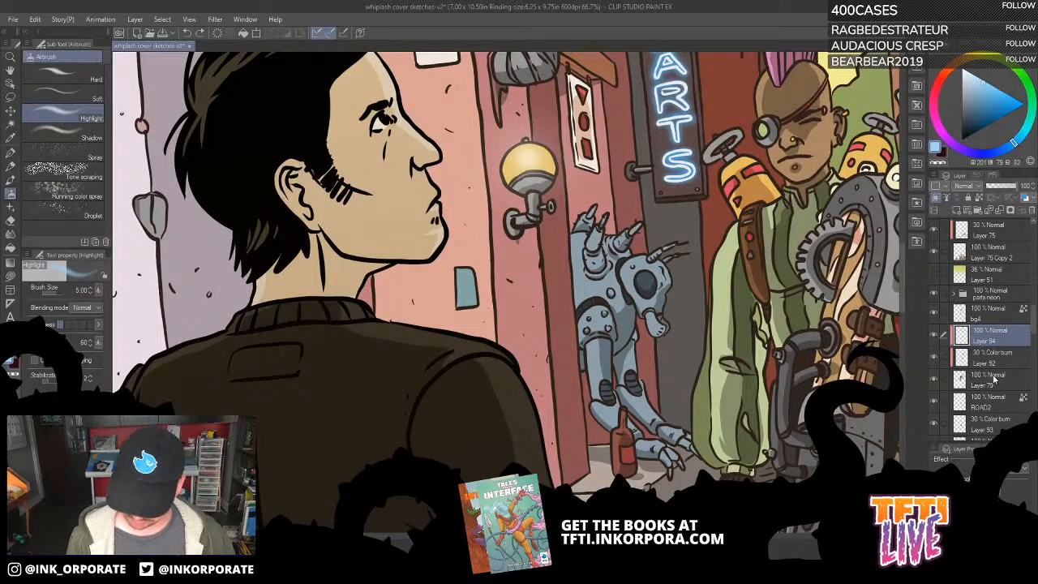
Hide Layer 92 and bg4 and try a Select Color Gamut selection of the robot's flat blue with Layer 94 active.
click(934, 358)
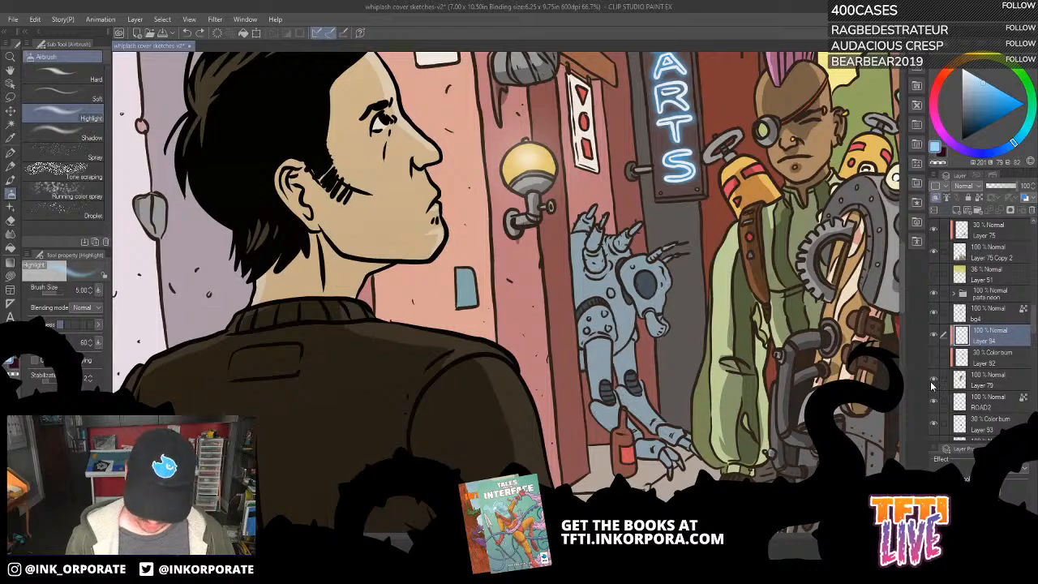
click(162, 19)
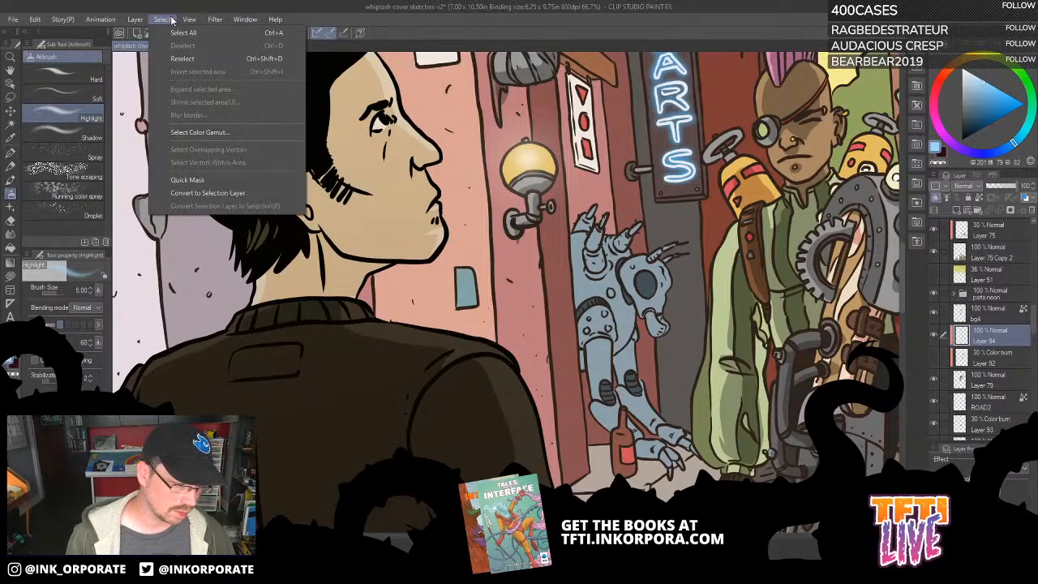
click(223, 131)
click(561, 284)
click(731, 79)
click(931, 320)
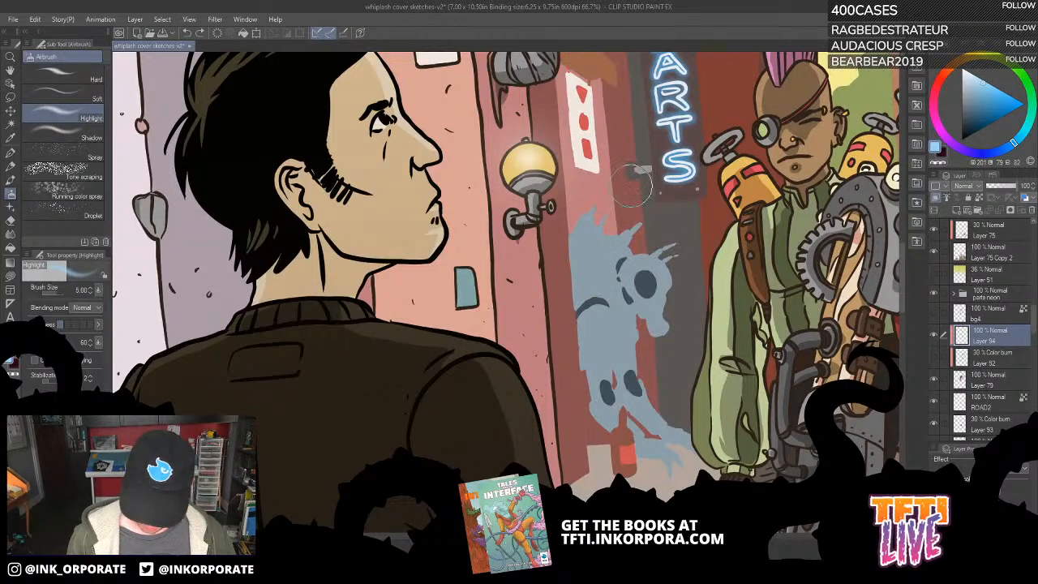
Try Select Color Gamut again on the robot's exposed flat blue without switching from Layer 94.
click(164, 20)
click(205, 134)
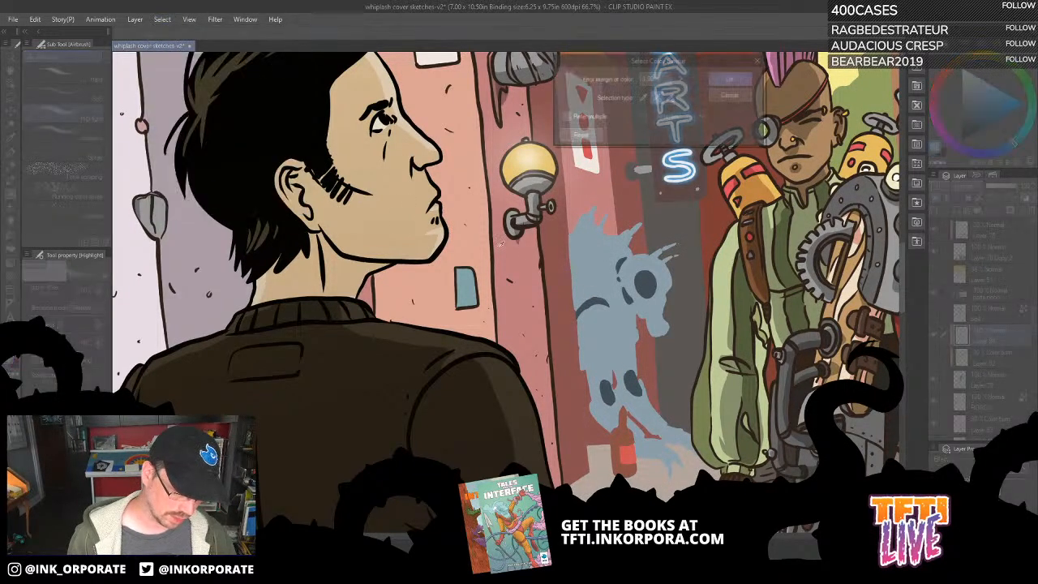
click(730, 79)
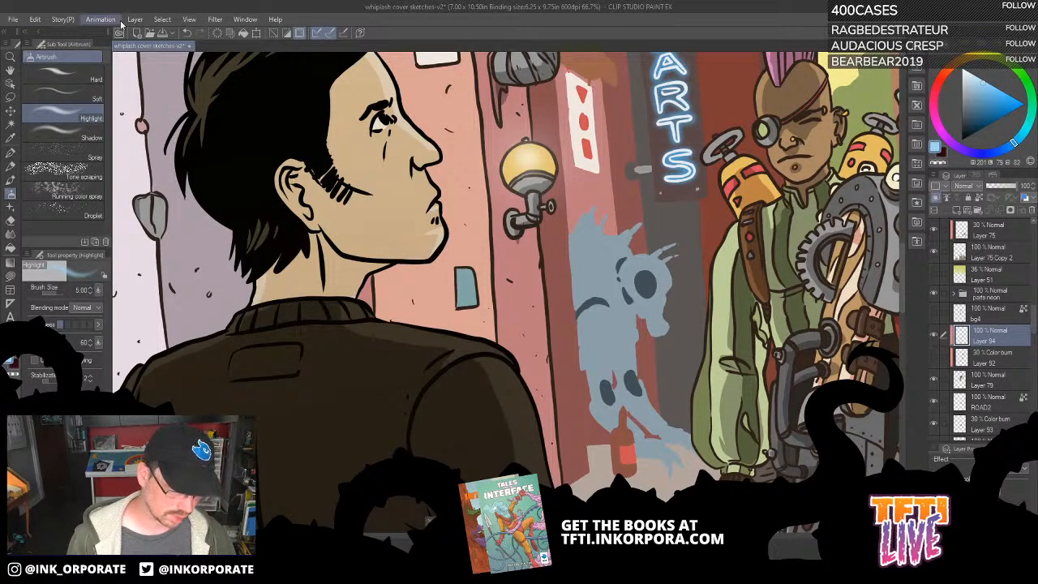
click(162, 19)
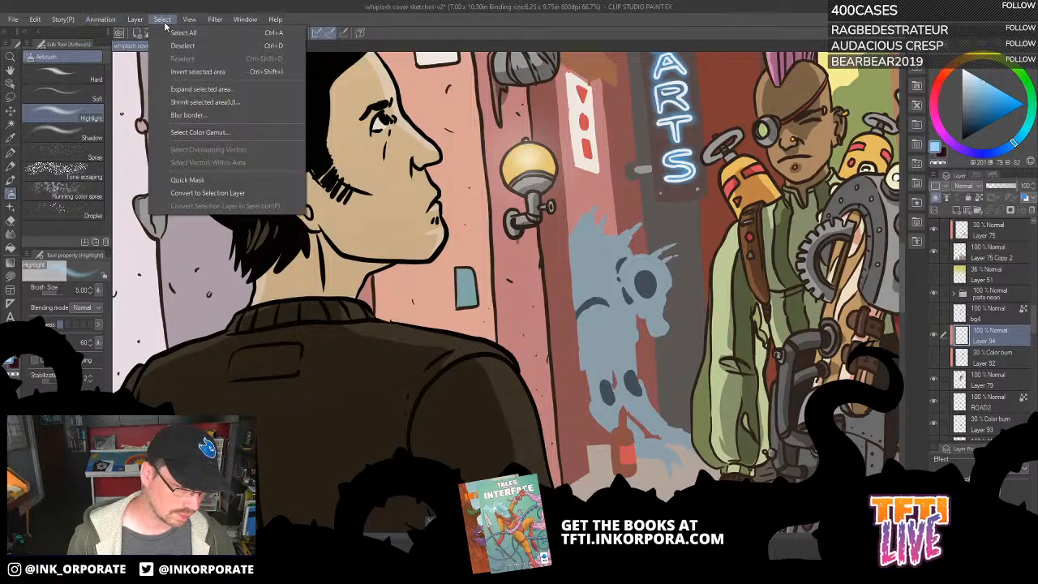
click(203, 135)
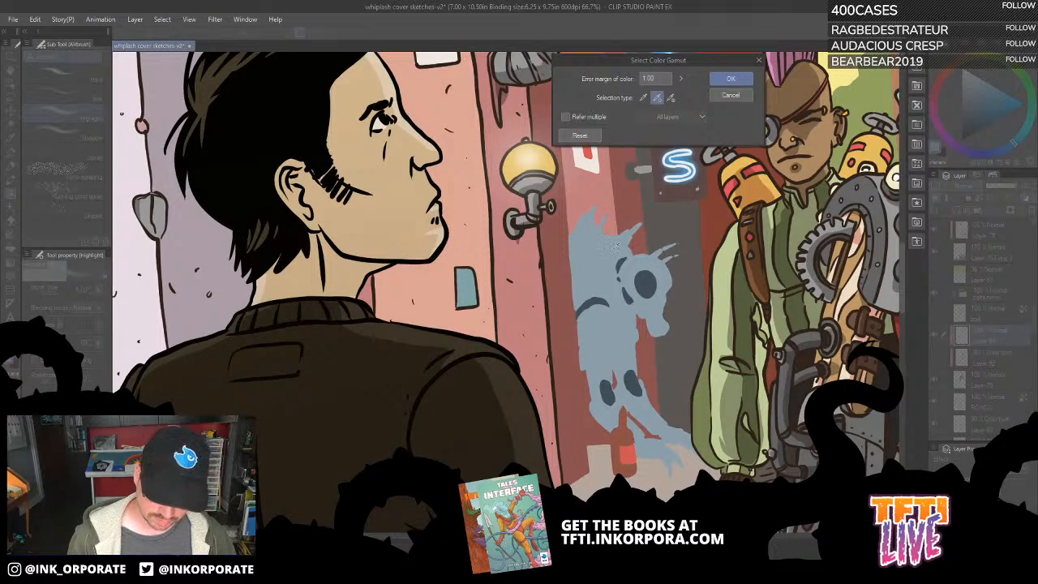
click(730, 78)
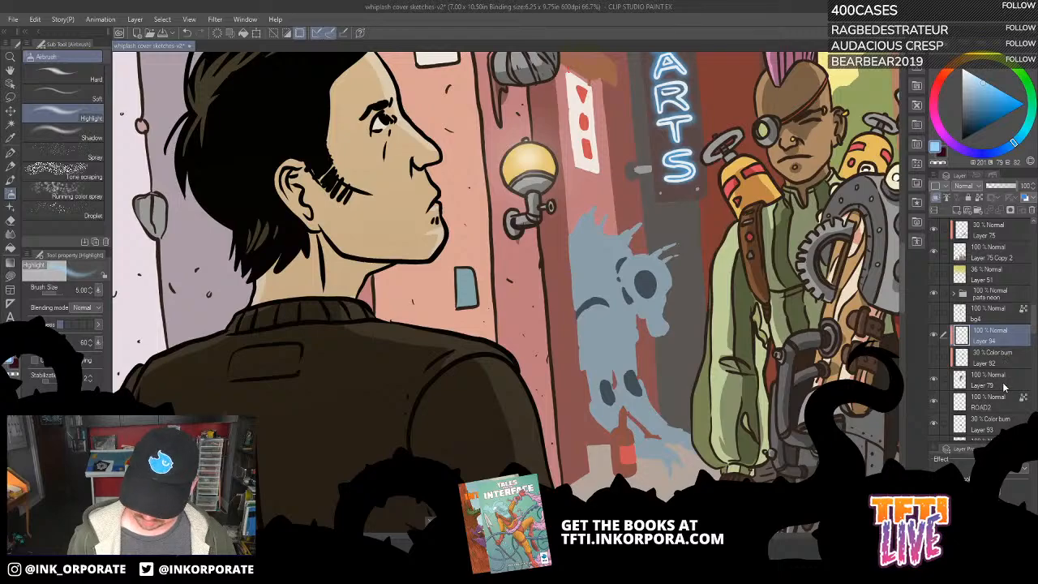
Select the robot's blue color area from Layer 79 with Select Color Gamut and make Layer 94 the active layer.
click(1005, 382)
click(163, 19)
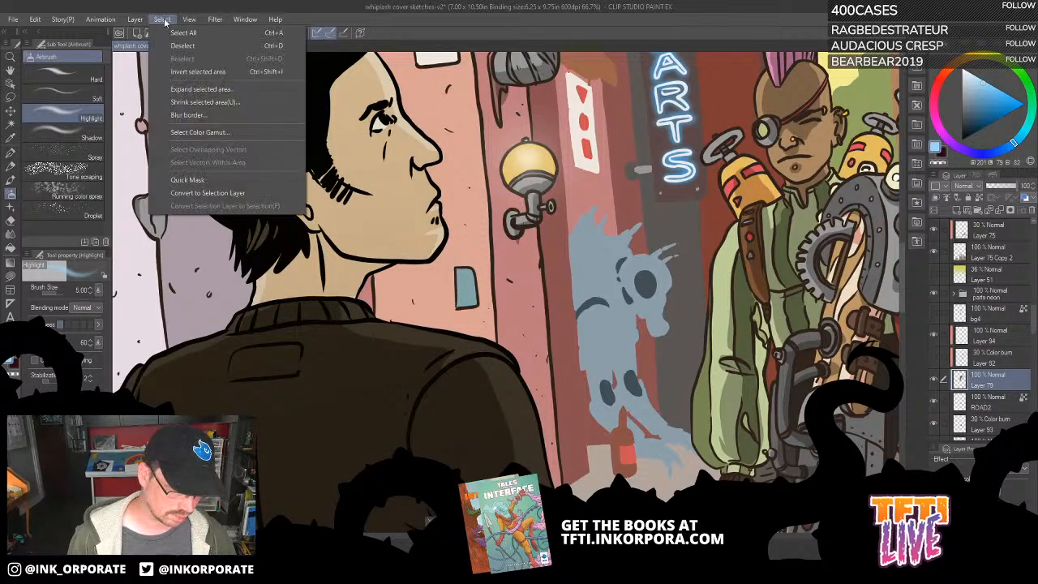
click(200, 132)
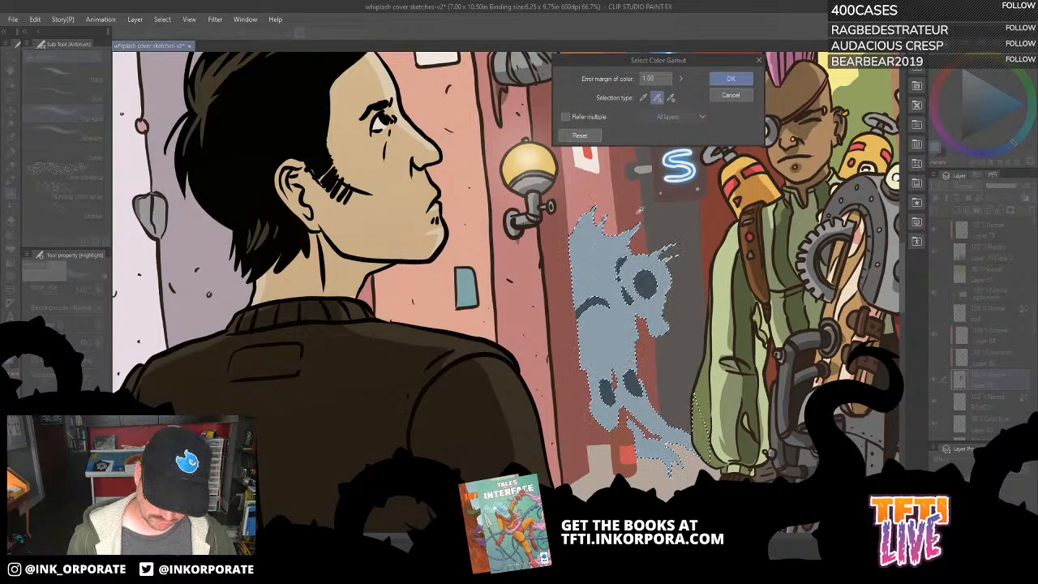
click(730, 79)
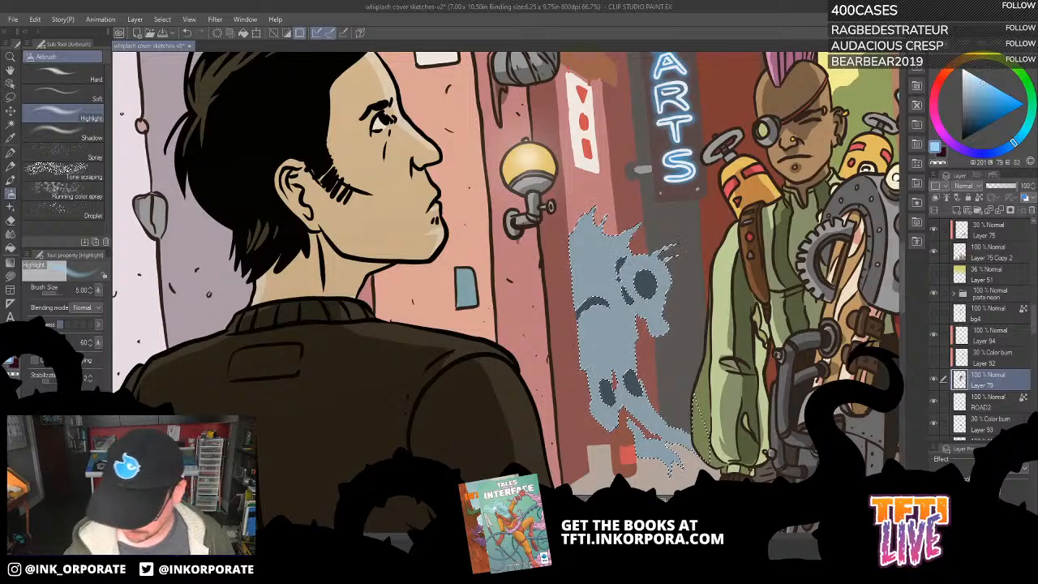
click(1004, 329)
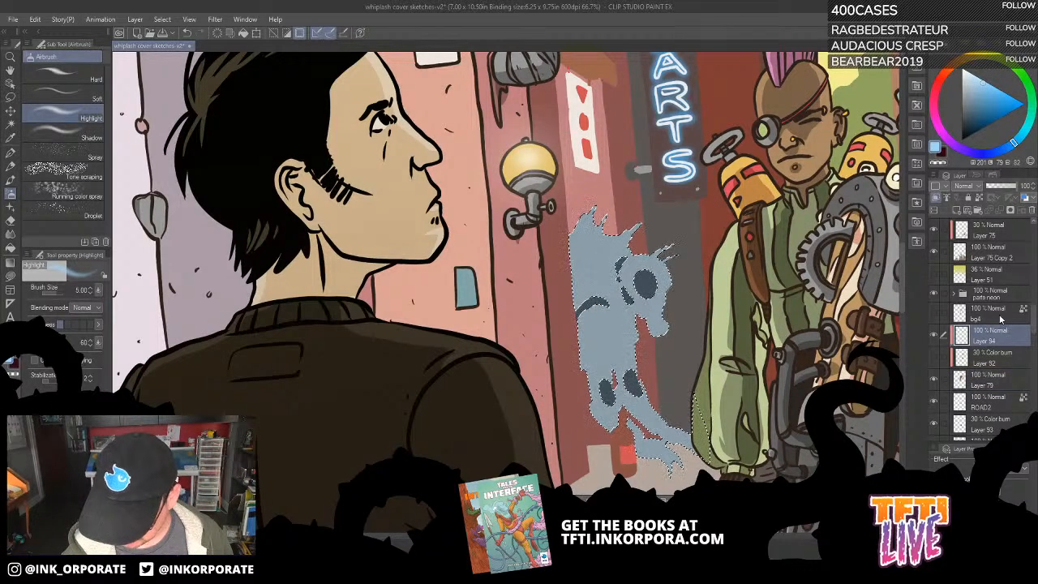
Choose a paler blue and airbrush highlights on the robot's head and upper body inside the selection.
scroll(662, 211, up, 2)
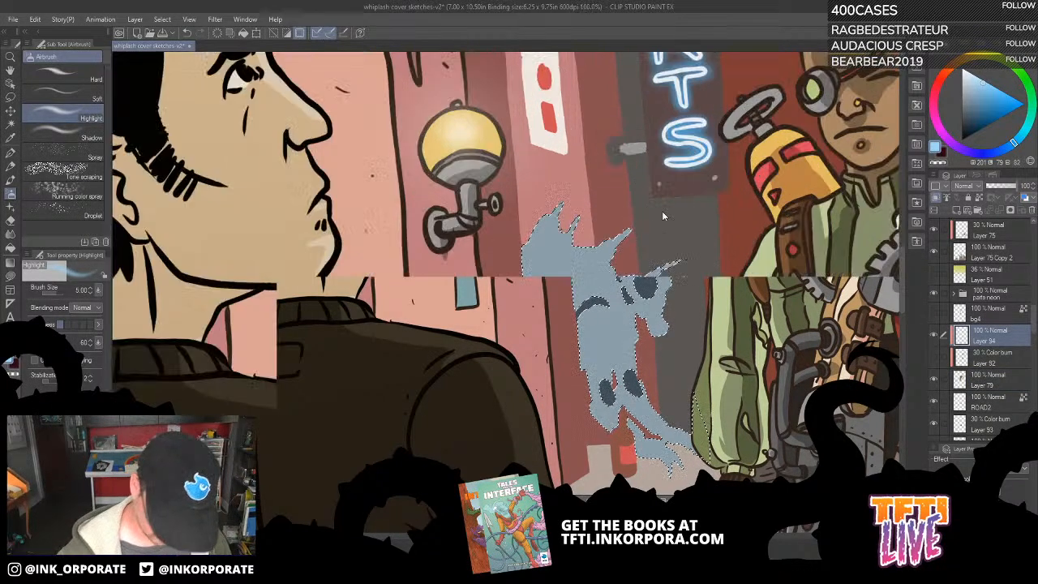
scroll(662, 210, up, 1)
drag(763, 383, 786, 332)
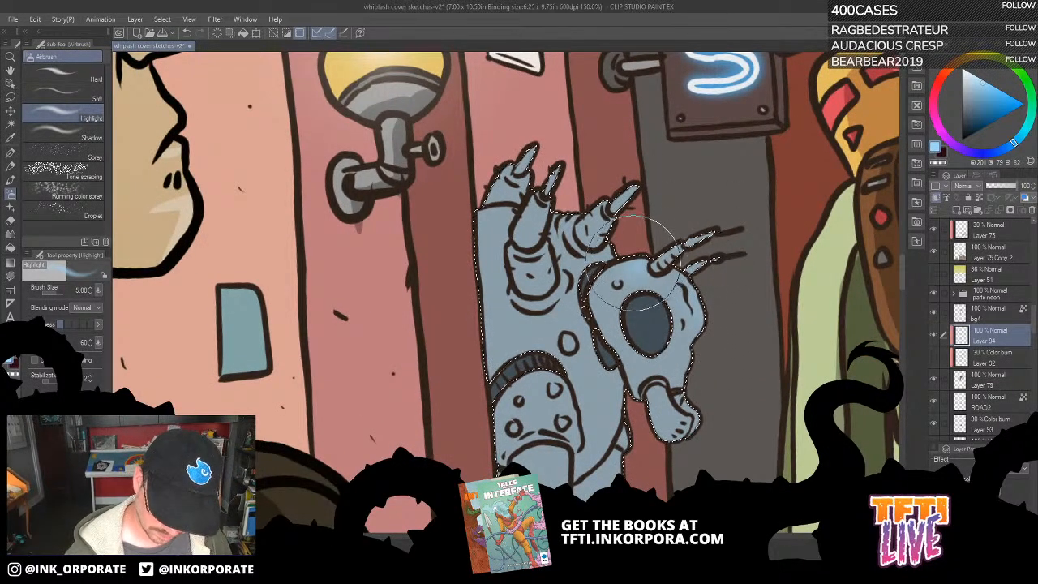
click(974, 71)
click(972, 74)
drag(644, 250, 658, 259)
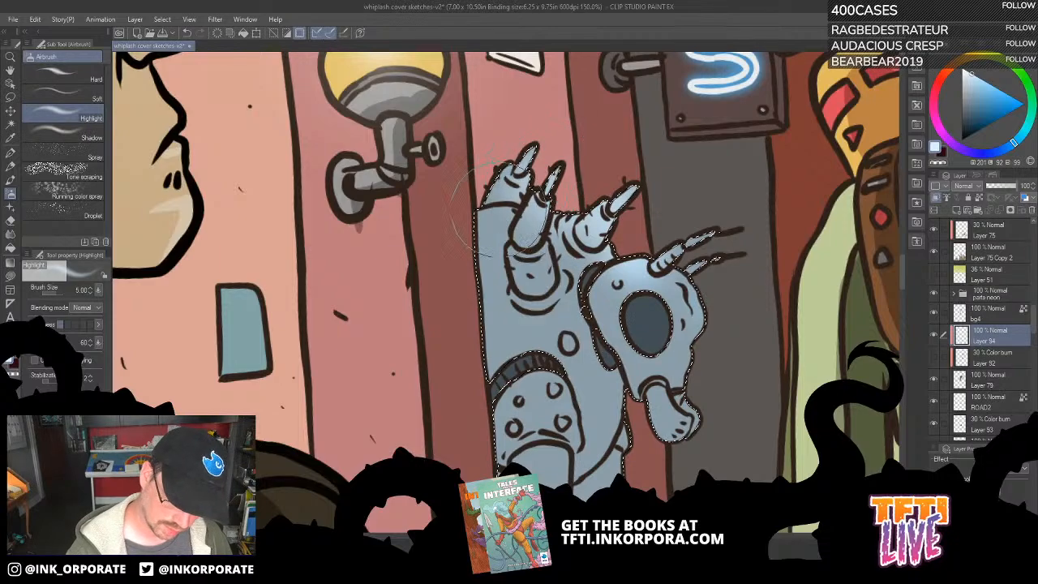
drag(485, 230, 493, 217)
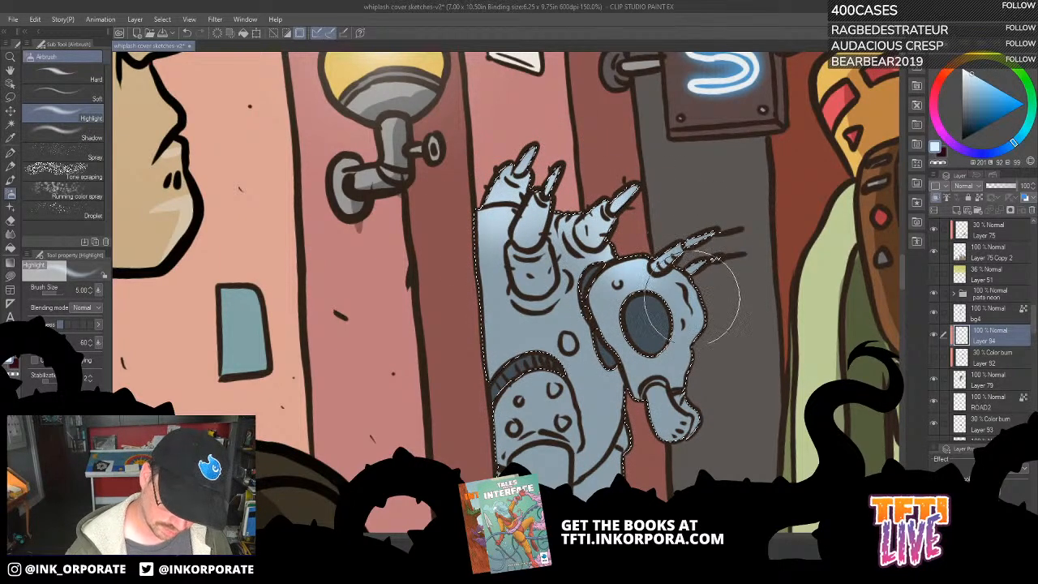
Build up the pale blue airbrush glow across the robot's head, claws and torso, and clear the selection.
mouse_move(628, 391)
mouse_down()
mouse_move(631, 486)
mouse_move(692, 291)
mouse_up()
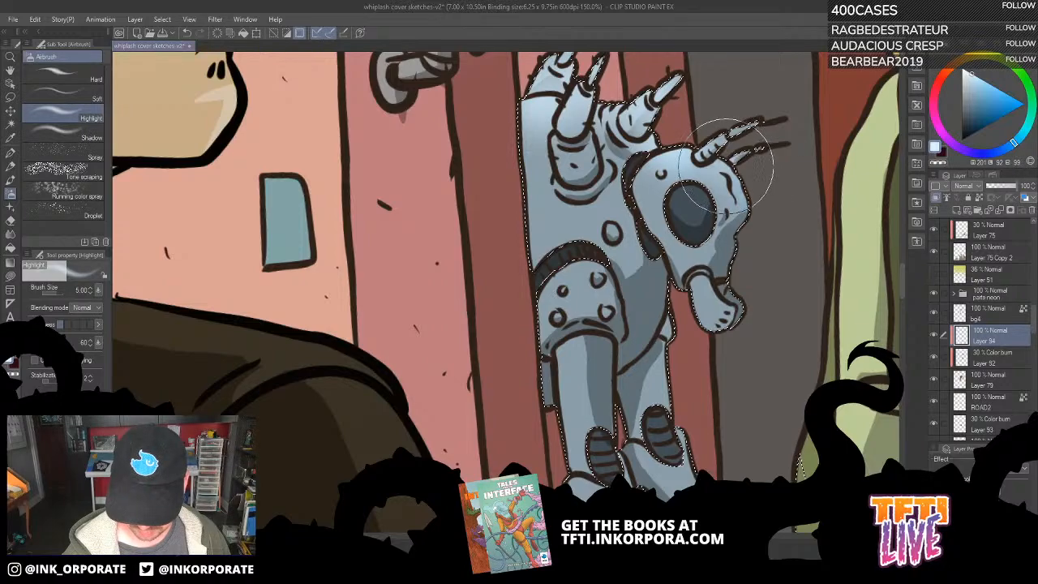
drag(758, 113, 770, 157)
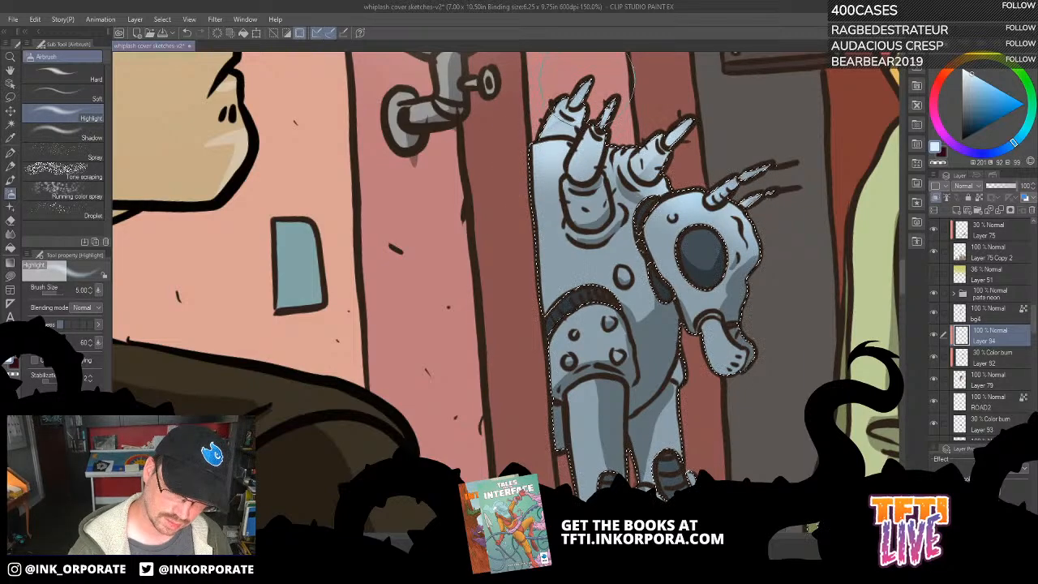
scroll(740, 314, up, 1)
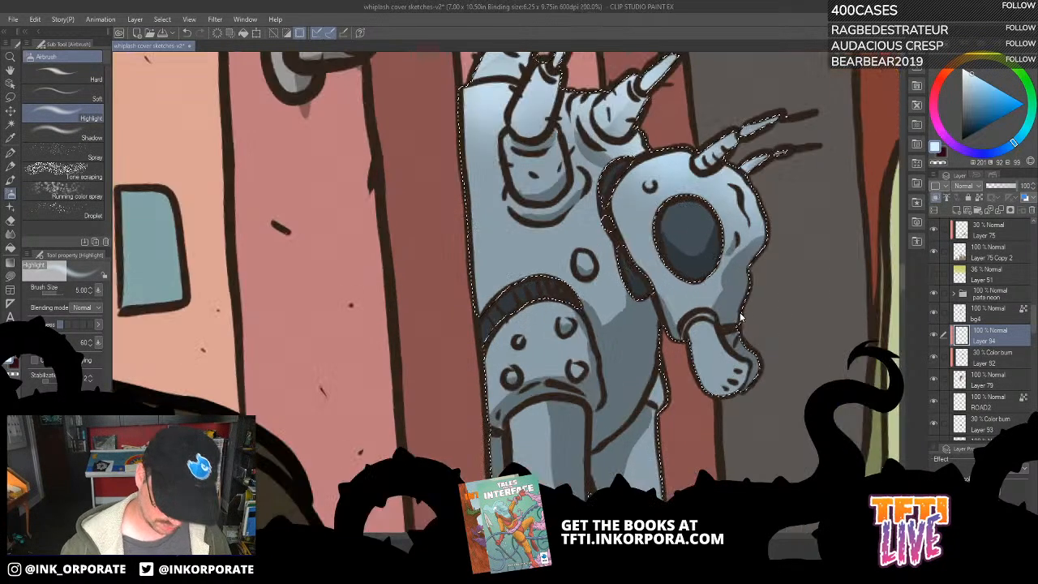
scroll(740, 314, down, 3)
scroll(741, 316, up, 2)
scroll(740, 314, up, 1)
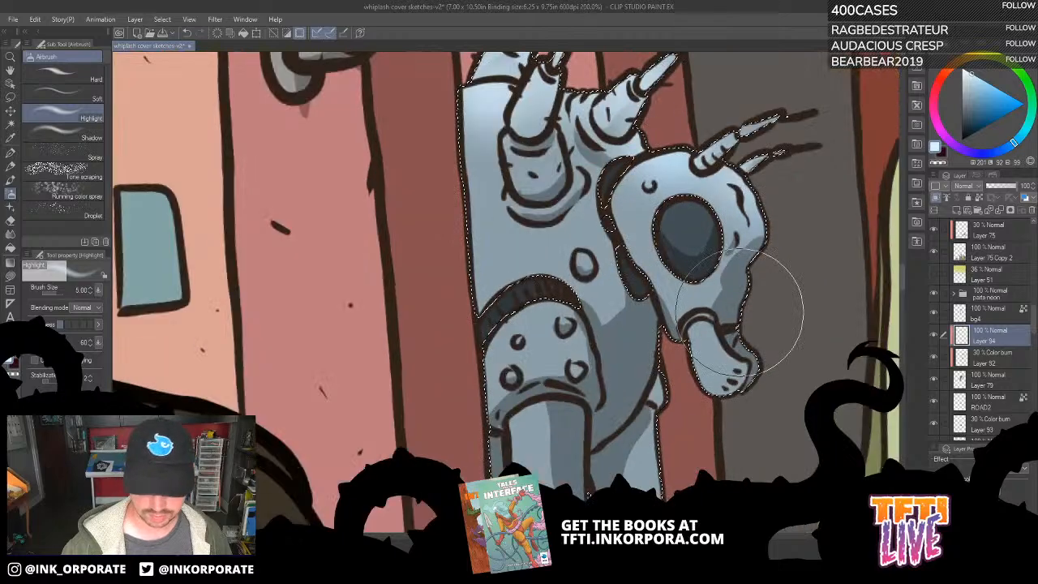
drag(324, 331, 384, 382)
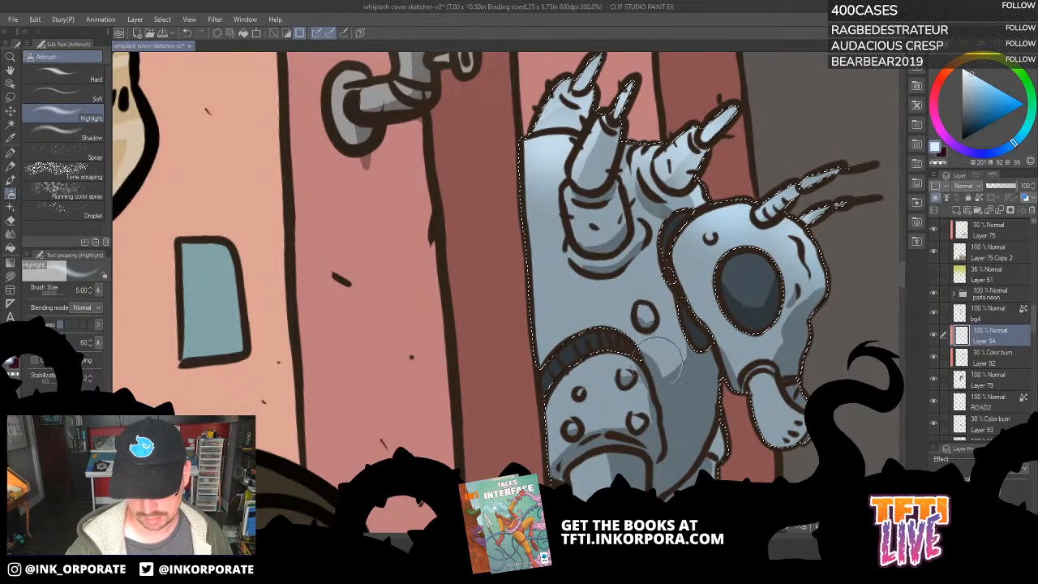
scroll(637, 418, down, 6)
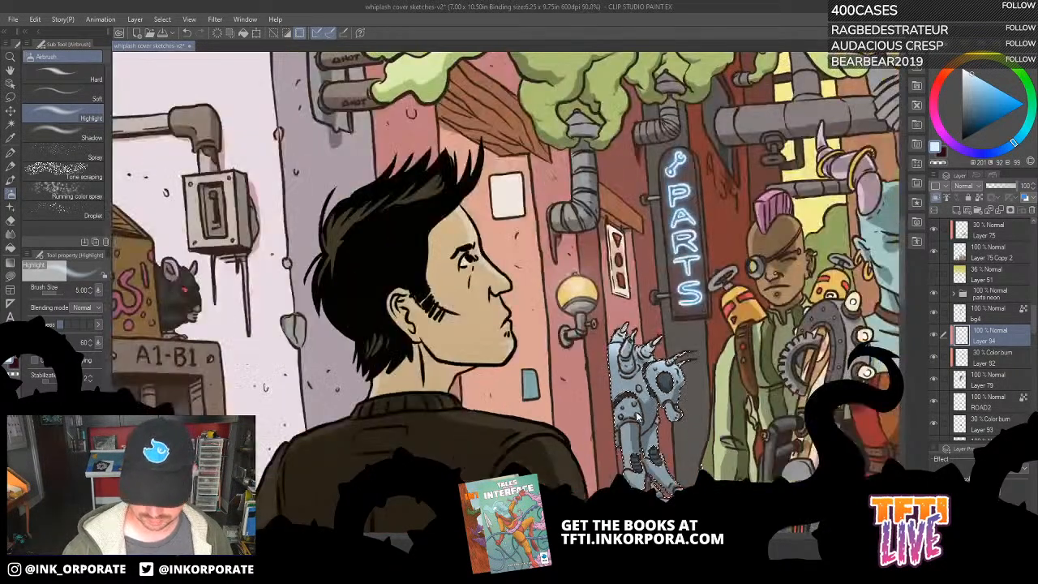
key(ctrl+d)
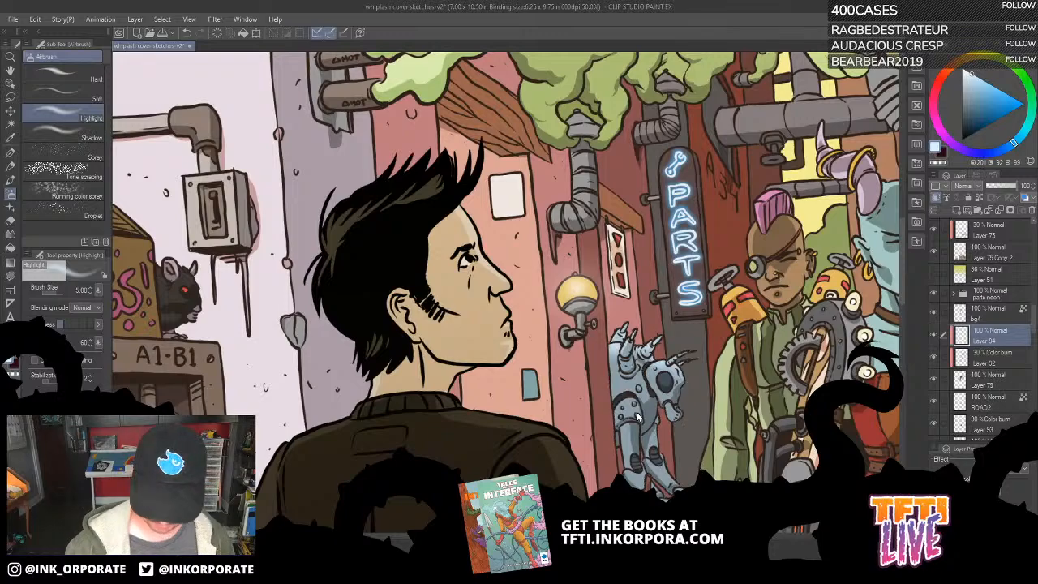
Add a new layer clipped to the bg4 line art for glow on the robot's outlines.
drag(637, 417, 580, 255)
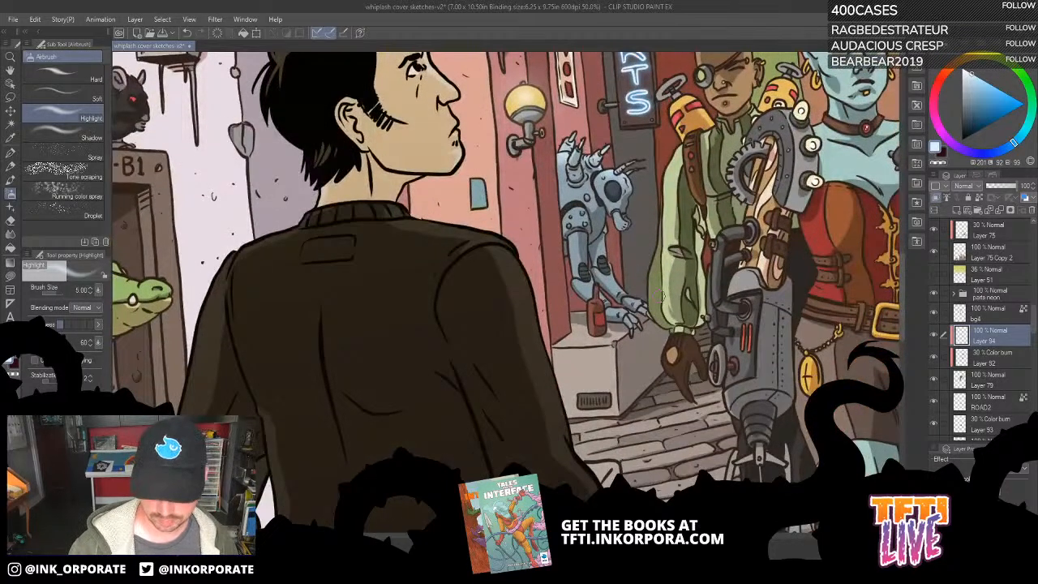
drag(714, 108, 740, 158)
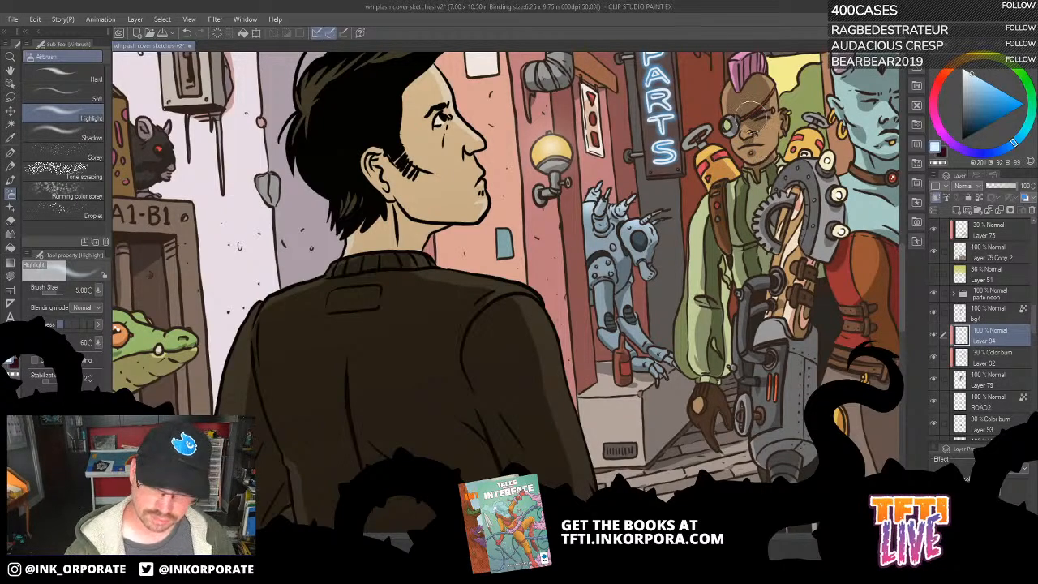
click(985, 311)
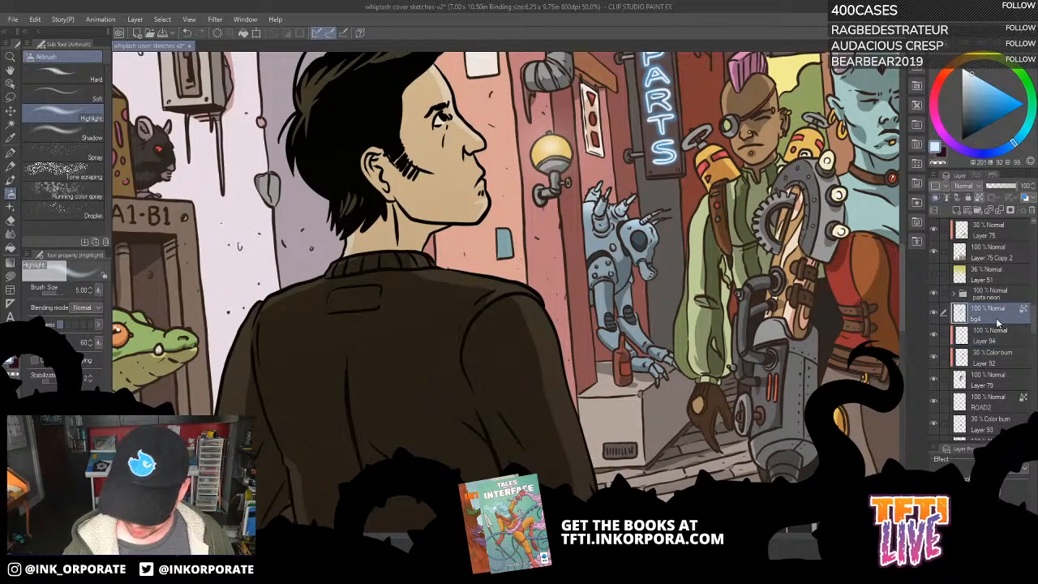
scroll(664, 195, up, 4)
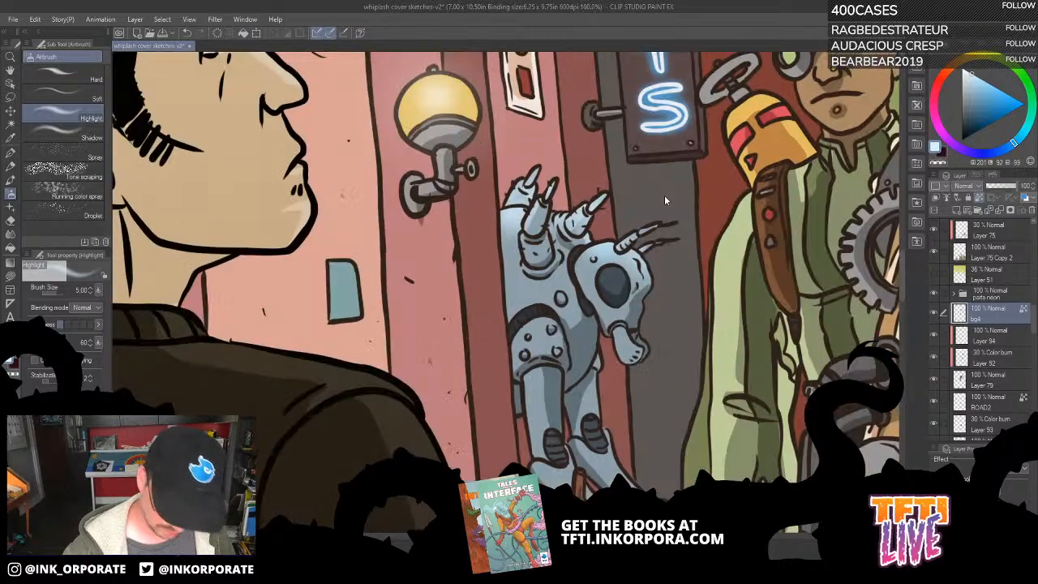
drag(664, 195, 705, 235)
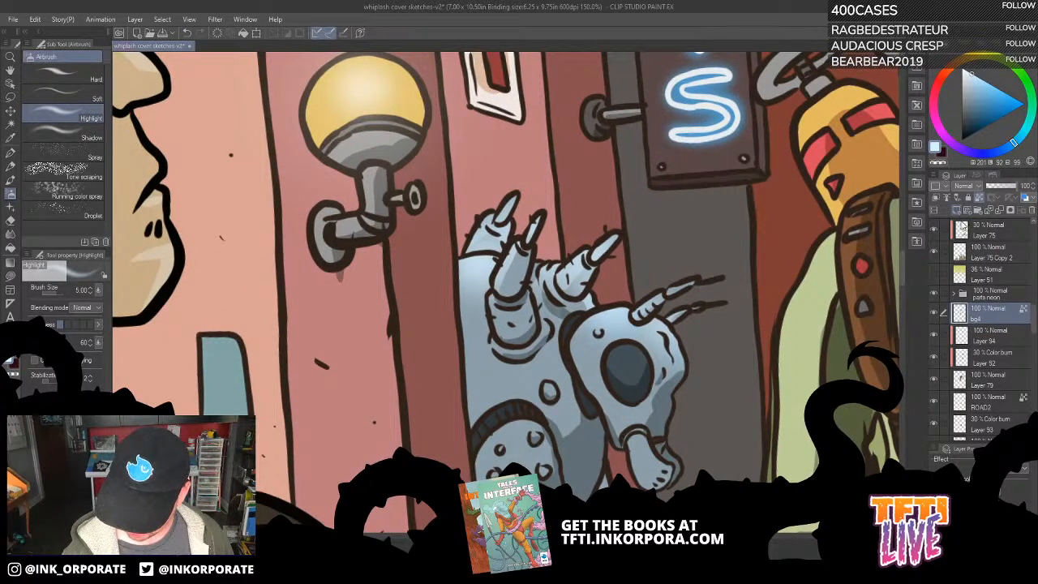
click(958, 210)
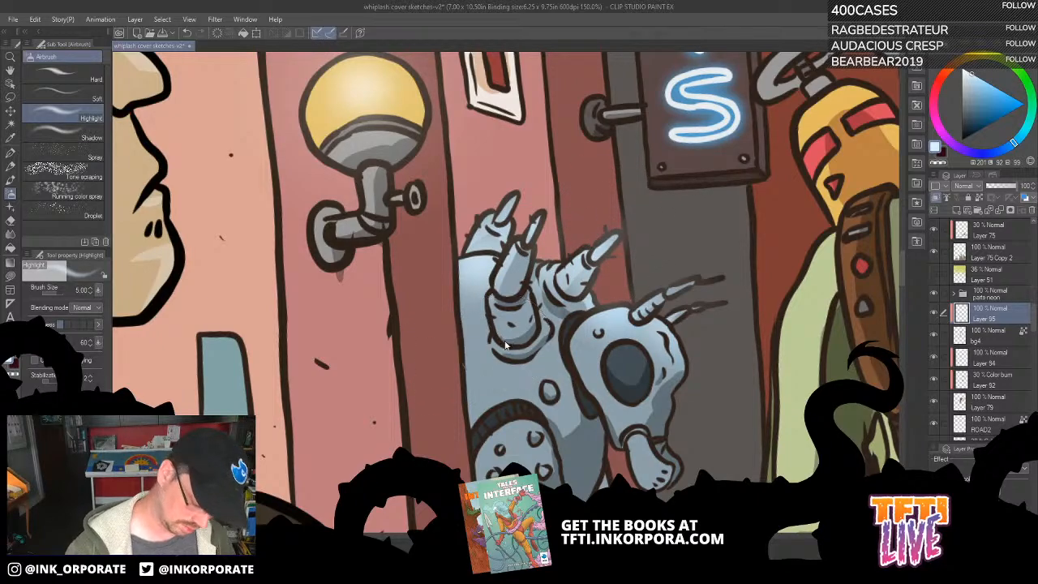
Lower the opacity of the clipped layer above bg4 to 75% and view more of the cover.
scroll(505, 344, down, 4)
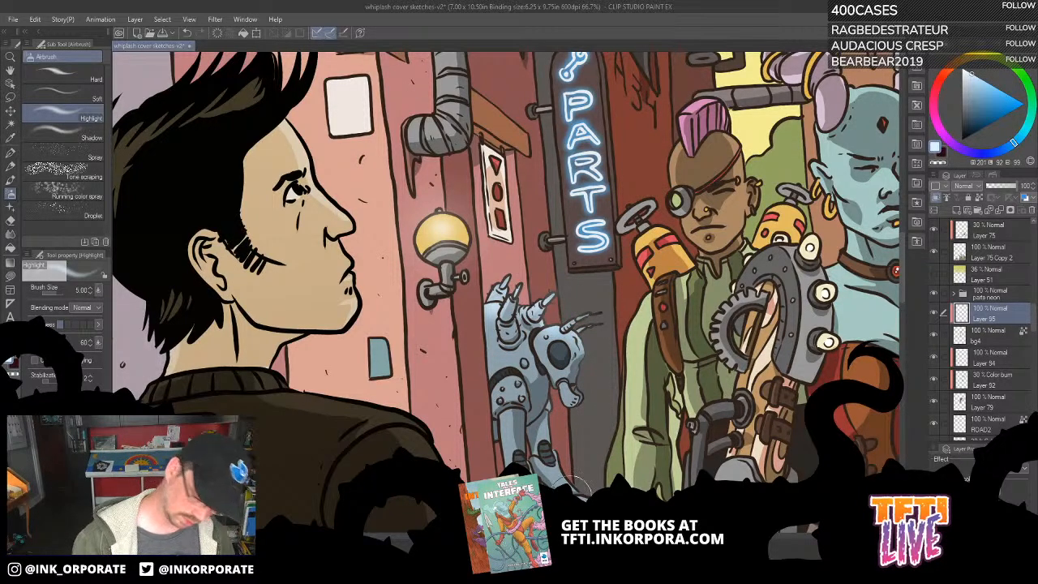
drag(1004, 188, 1011, 191)
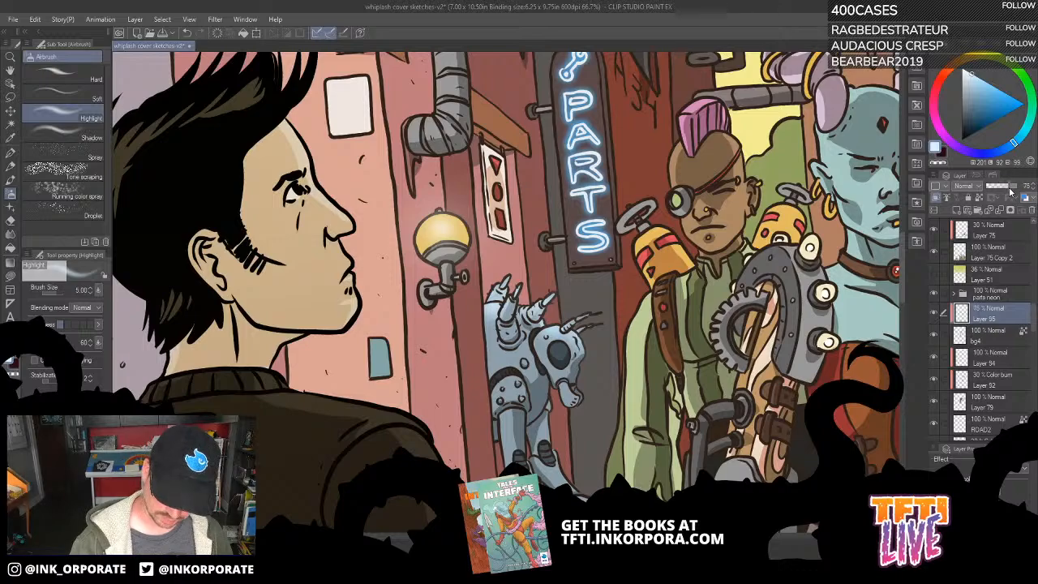
key(ctrl+minus)
key(ctrl+minus)
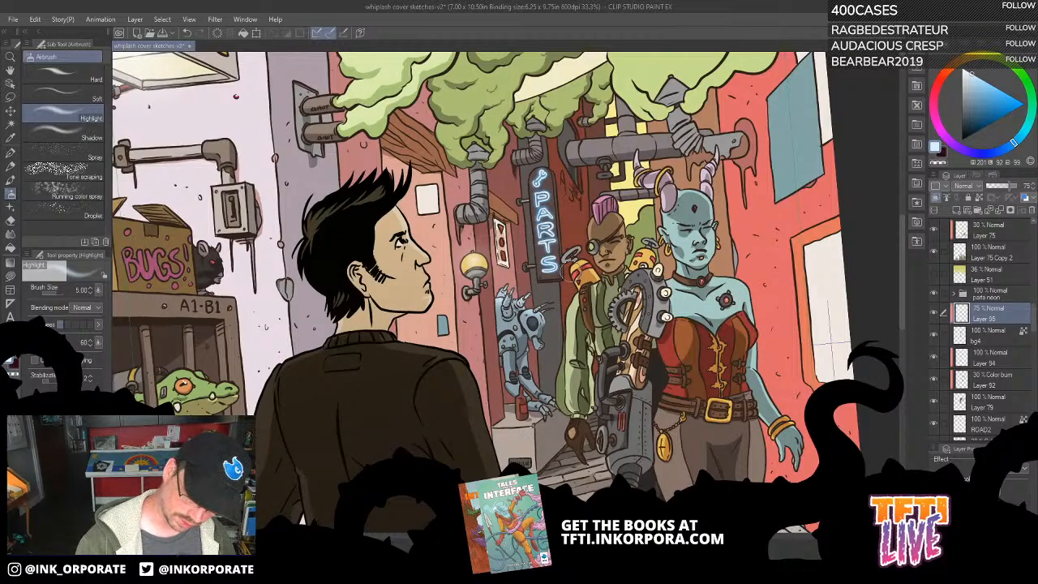
Toggle Layer 92 off and on to examine its Color burn shading on the robot and alley wall.
scroll(571, 272, up, 1)
scroll(573, 276, up, 2)
drag(756, 322, 783, 187)
click(1013, 381)
click(934, 379)
click(934, 380)
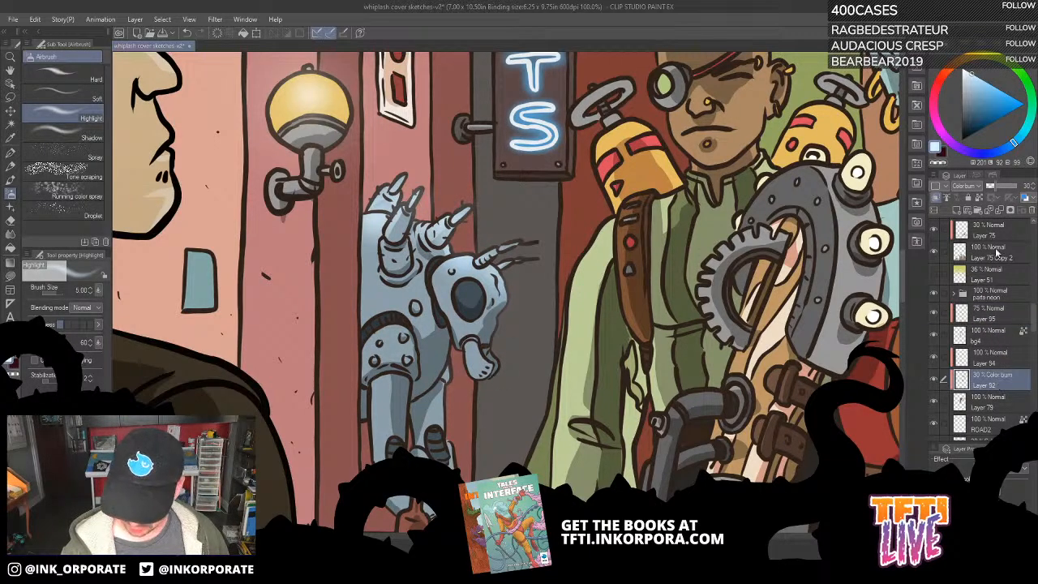
Add a new layer between Layer 94 and bg4 and choose an even paler blue drawing color.
click(1002, 359)
click(957, 211)
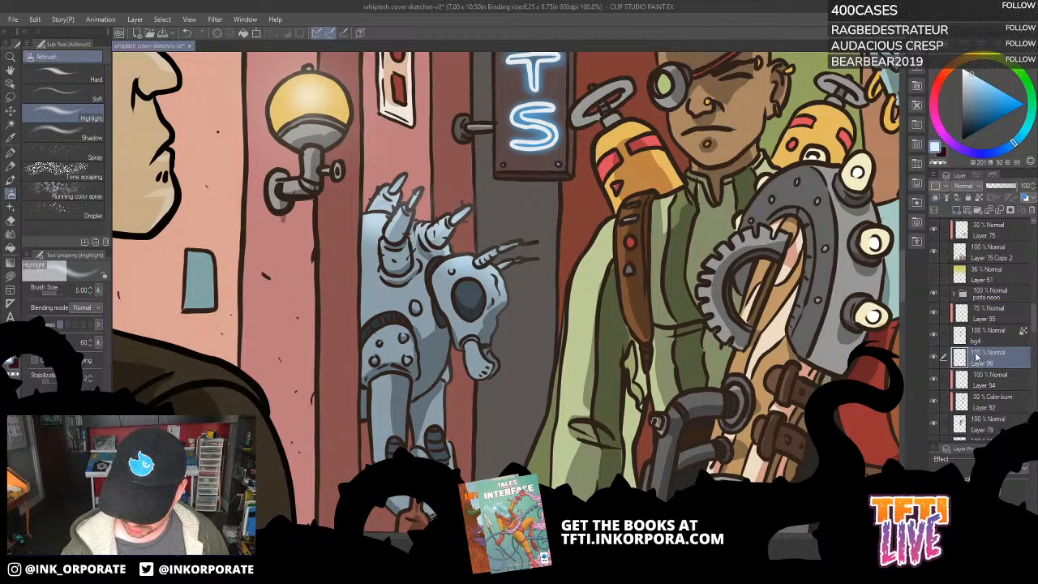
drag(972, 74, 967, 72)
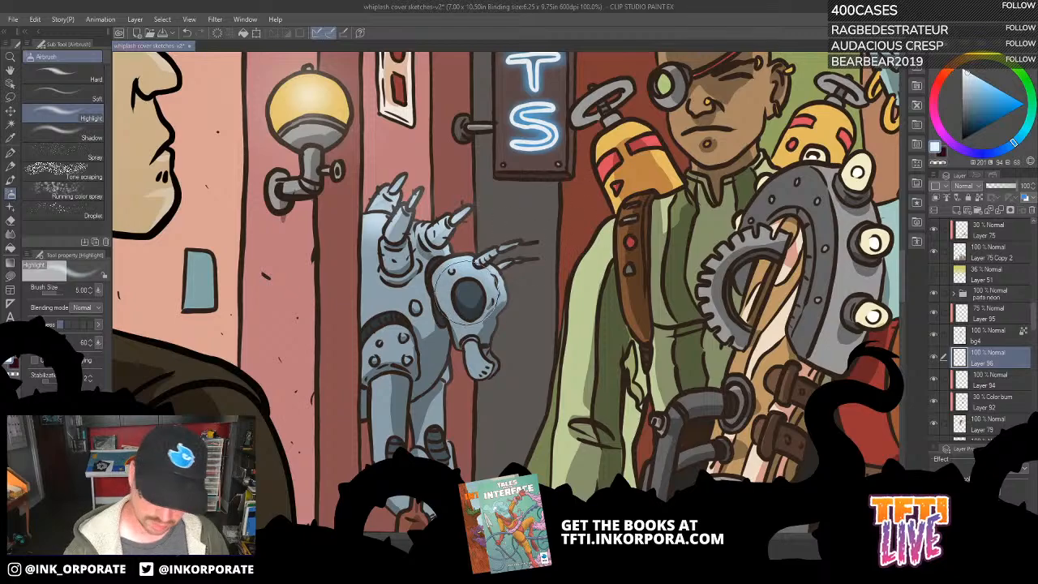
Paint pale blue highlights on the robot's eye with the G-pen.
click(10, 165)
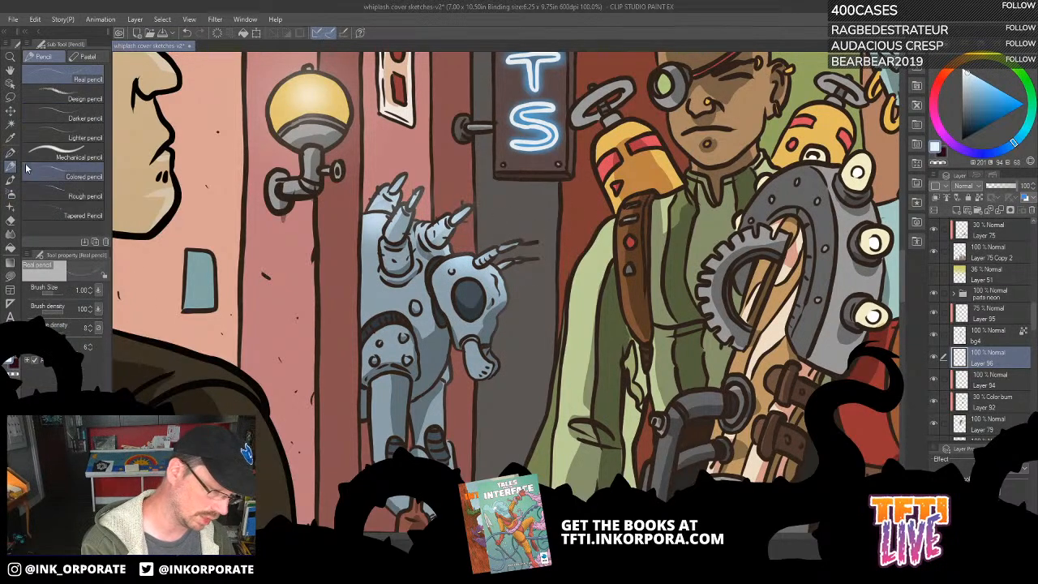
click(11, 152)
drag(459, 286, 467, 292)
click(467, 300)
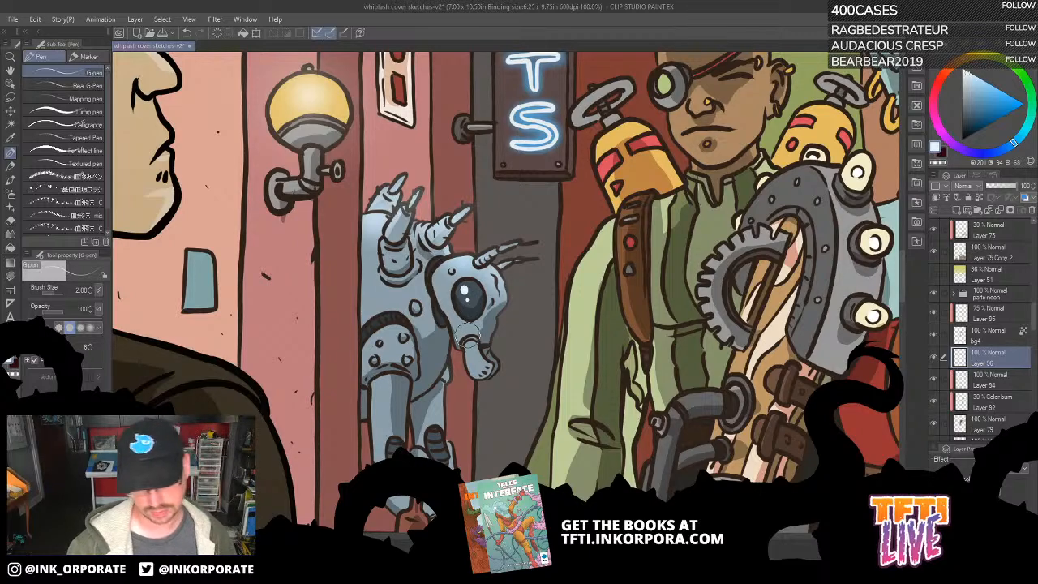
Lower the opacity of the robot highlight layer, Layer 96, to 68% and review the result across the cover.
drag(1006, 186, 1002, 195)
key(ctrl+minus)
key(ctrl+minus)
key(ctrl+minus)
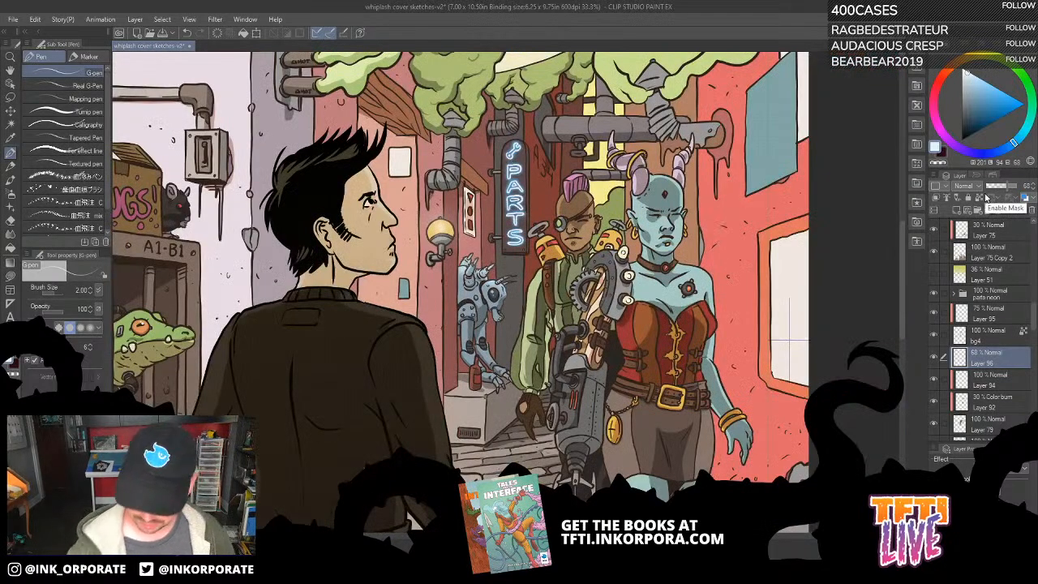
drag(641, 434, 746, 394)
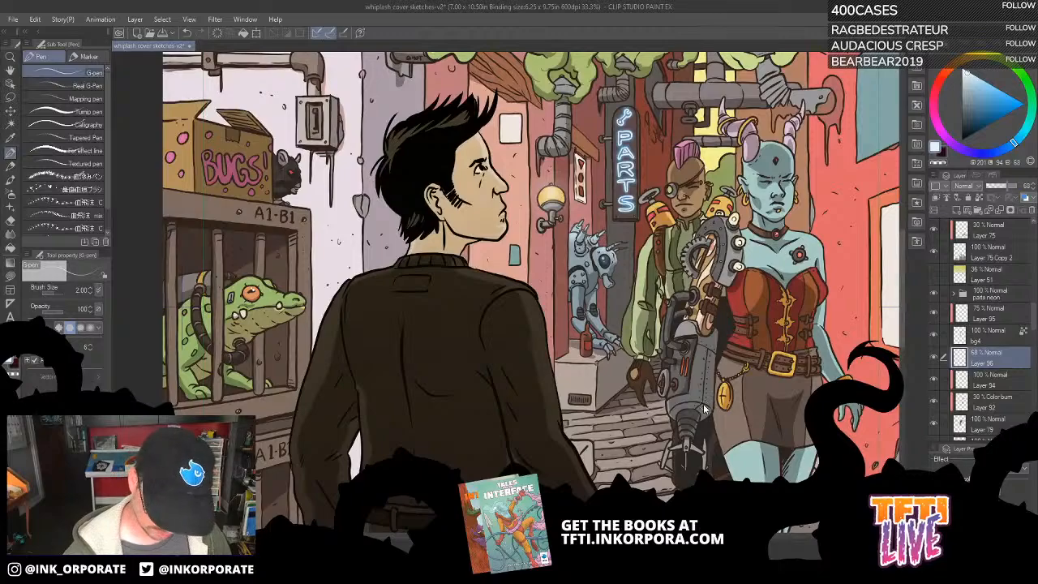
key(ctrl+plus)
key(ctrl+plus)
drag(566, 245, 762, 296)
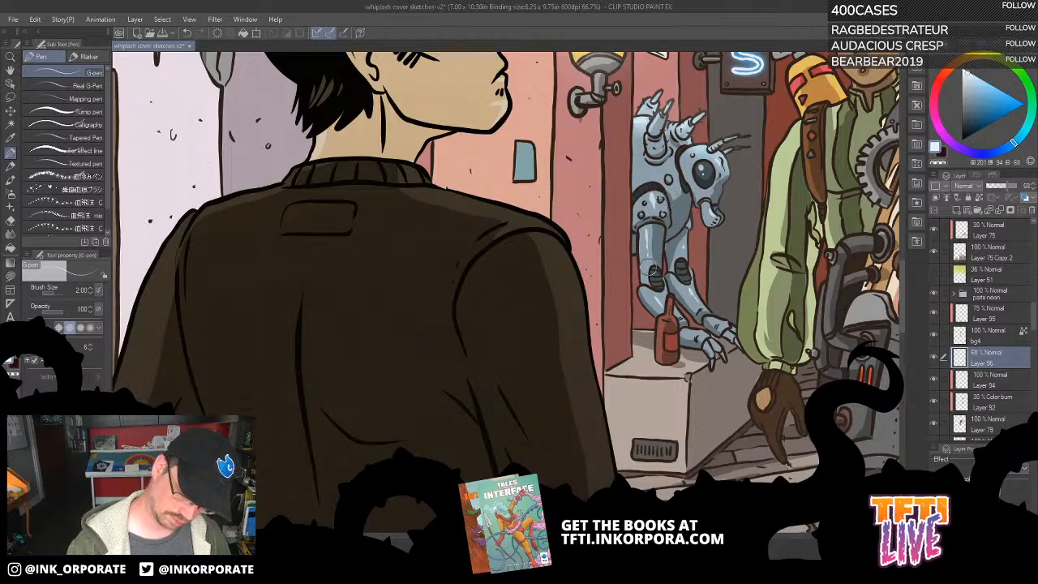
scroll(646, 255, down, 2)
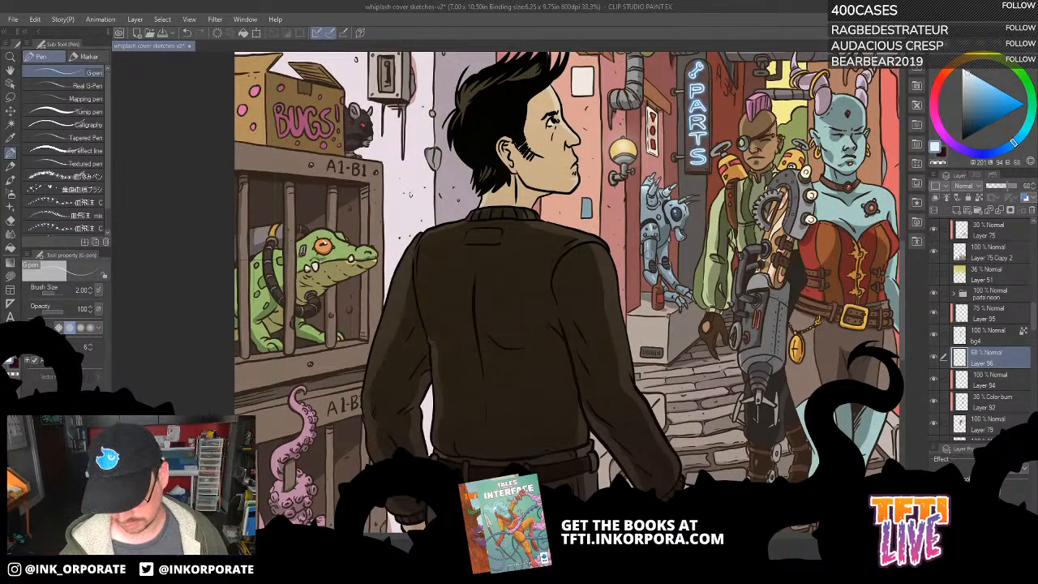
Collapse Folder 9, add a new layer between bg1 and Layer 87, and reduce its opacity to 39%.
drag(1035, 318, 1033, 237)
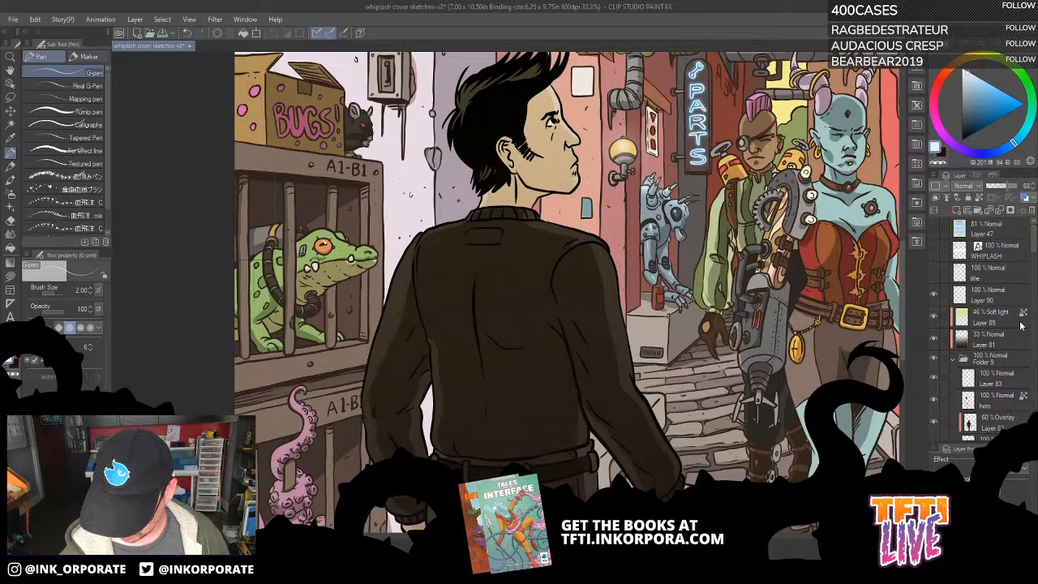
click(953, 359)
scroll(1027, 279, down, 4)
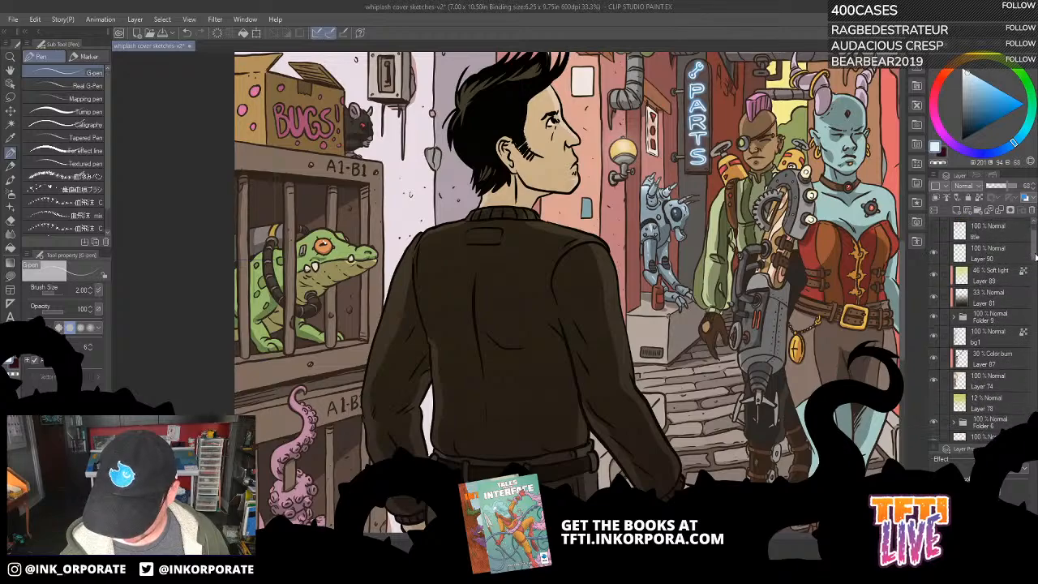
click(1000, 328)
drag(554, 468, 752, 251)
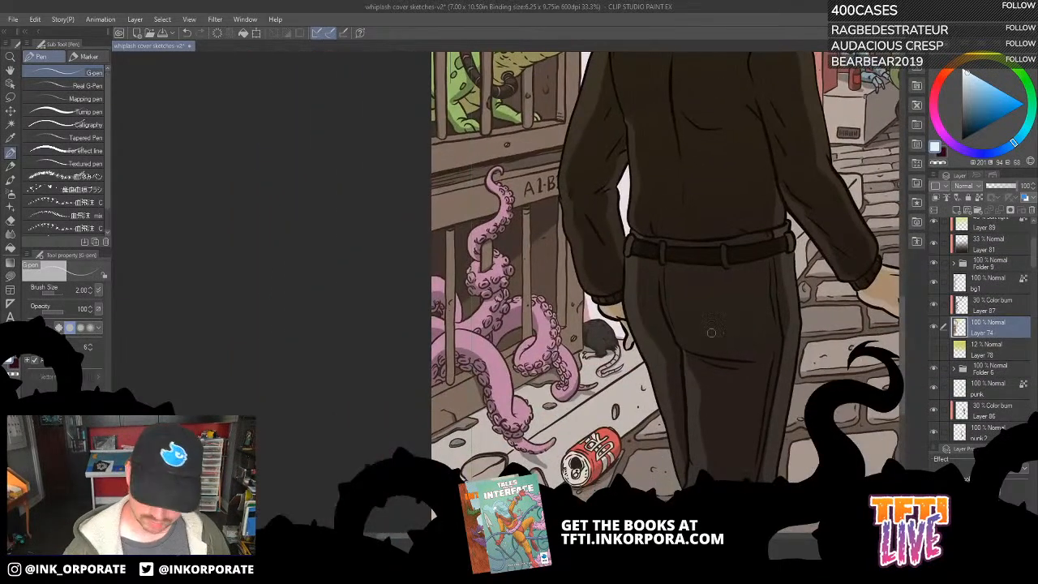
click(1010, 309)
click(957, 208)
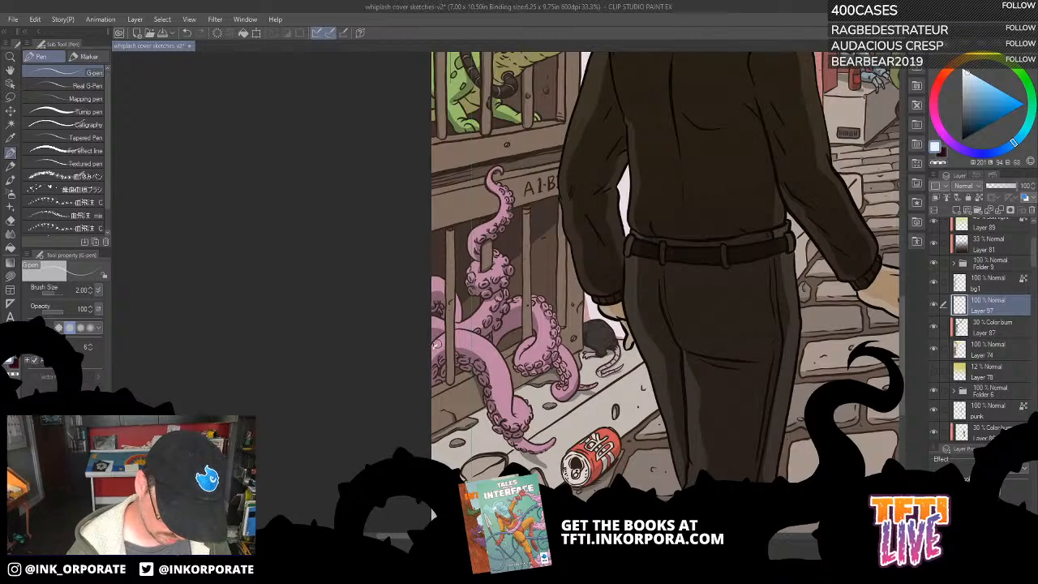
click(1000, 186)
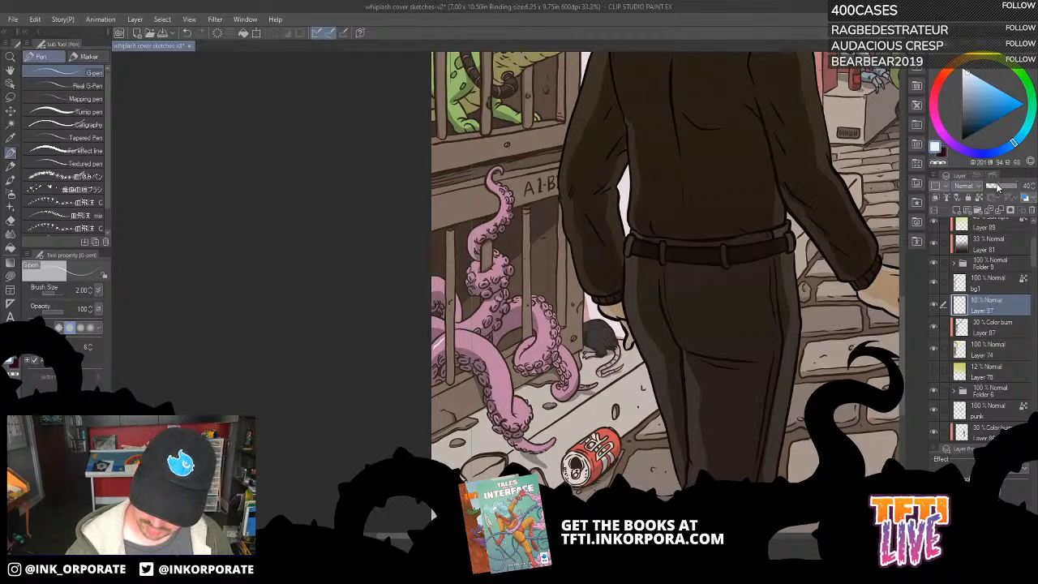
Paint pale blue highlight strokes along the curves of the pink tentacles in the lower cage.
scroll(484, 325, up, 2)
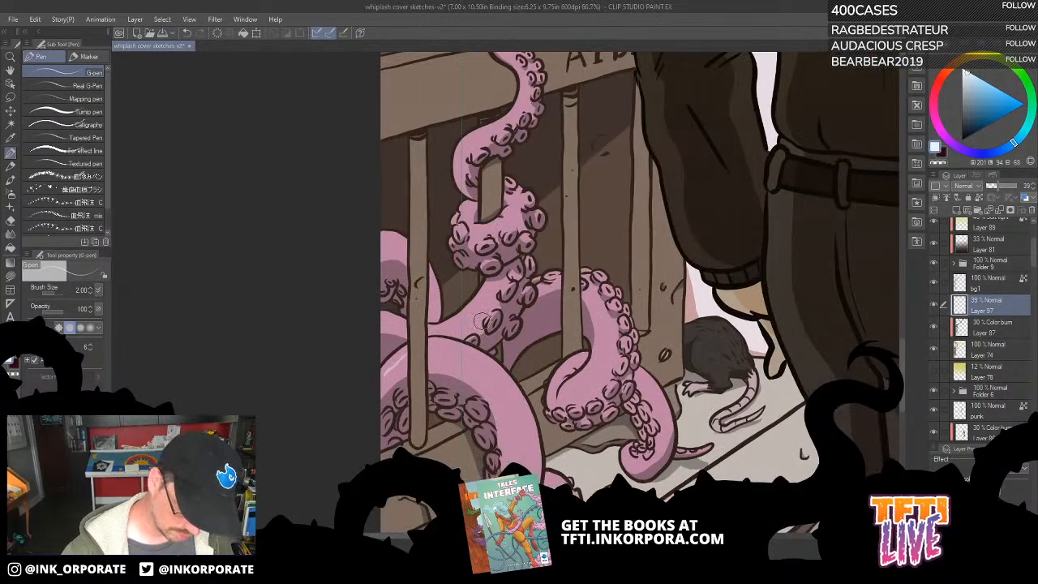
mouse_move(606, 182)
mouse_down()
mouse_move(655, 204)
mouse_move(685, 243)
mouse_move(699, 312)
mouse_move(724, 323)
mouse_move(735, 348)
mouse_up()
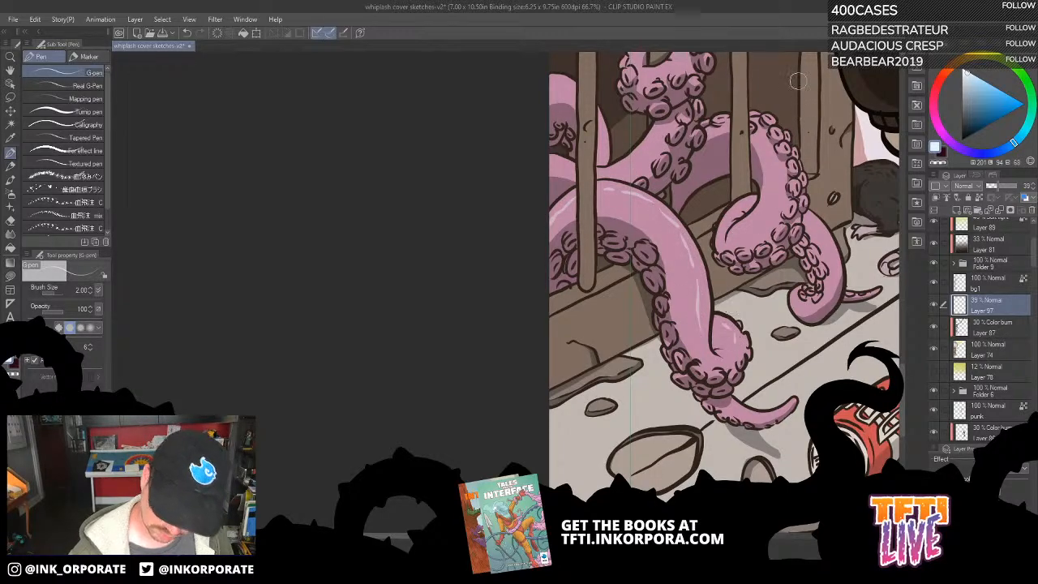
mouse_move(737, 236)
mouse_down()
mouse_move(772, 205)
mouse_move(767, 156)
mouse_up()
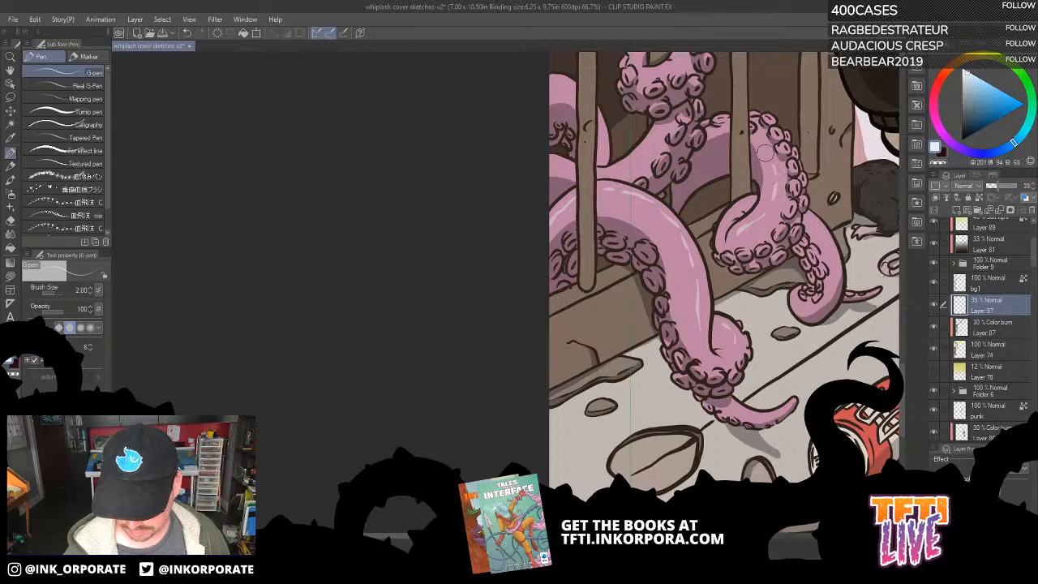
drag(817, 227, 834, 272)
key(ctrl+z)
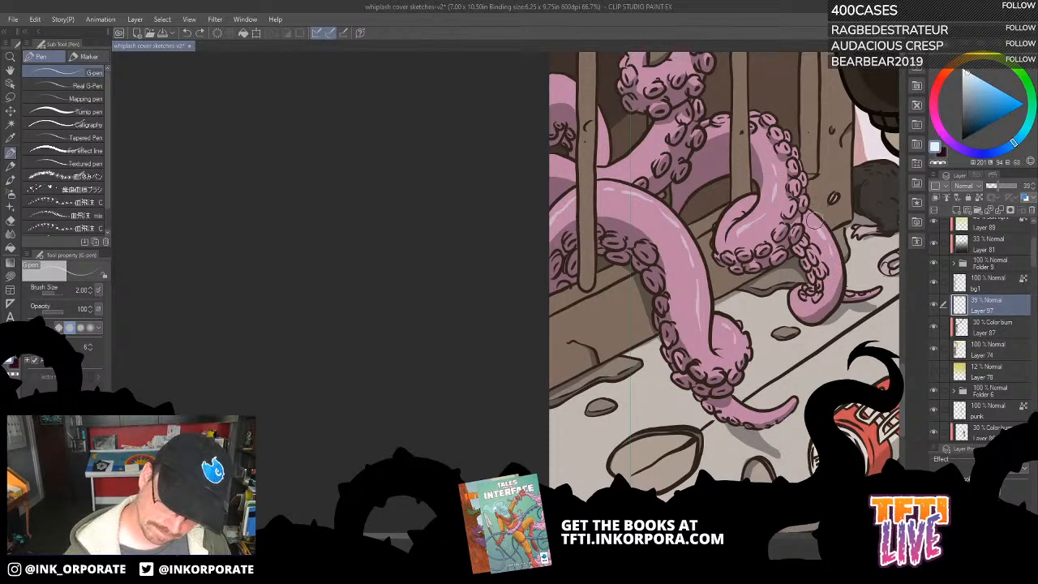
drag(813, 222, 836, 269)
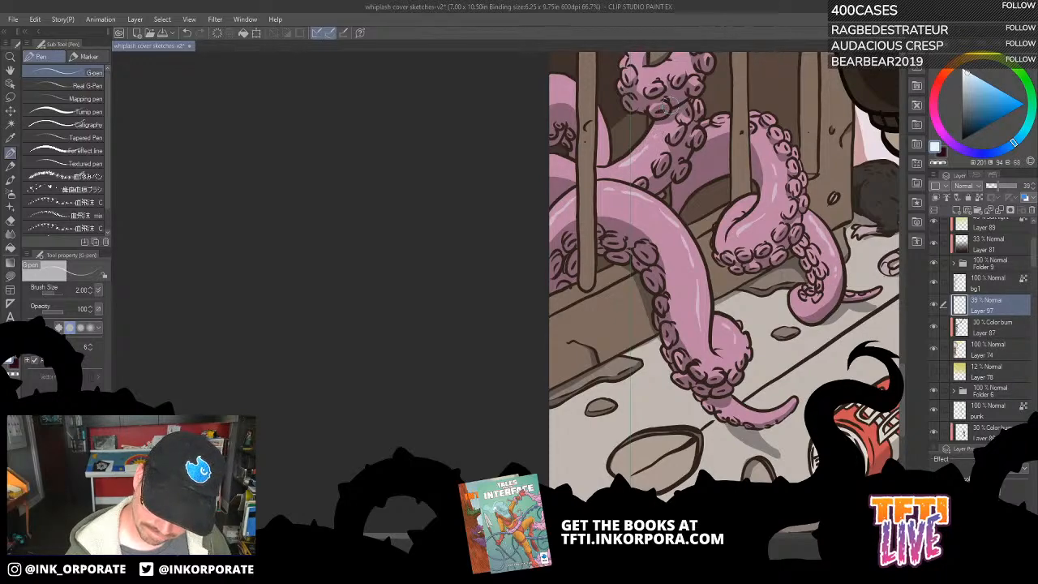
drag(669, 106, 663, 216)
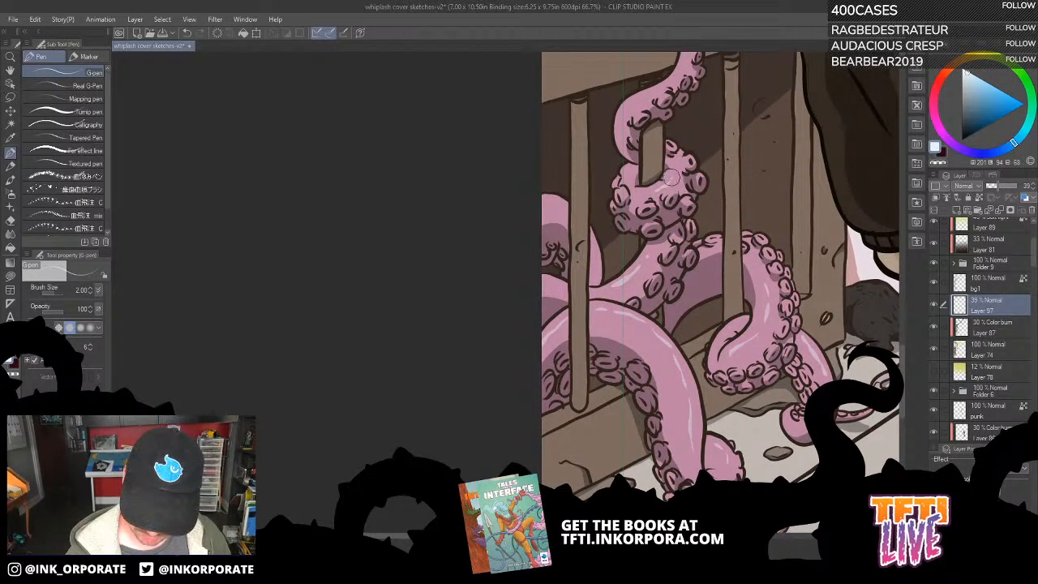
drag(670, 105, 638, 198)
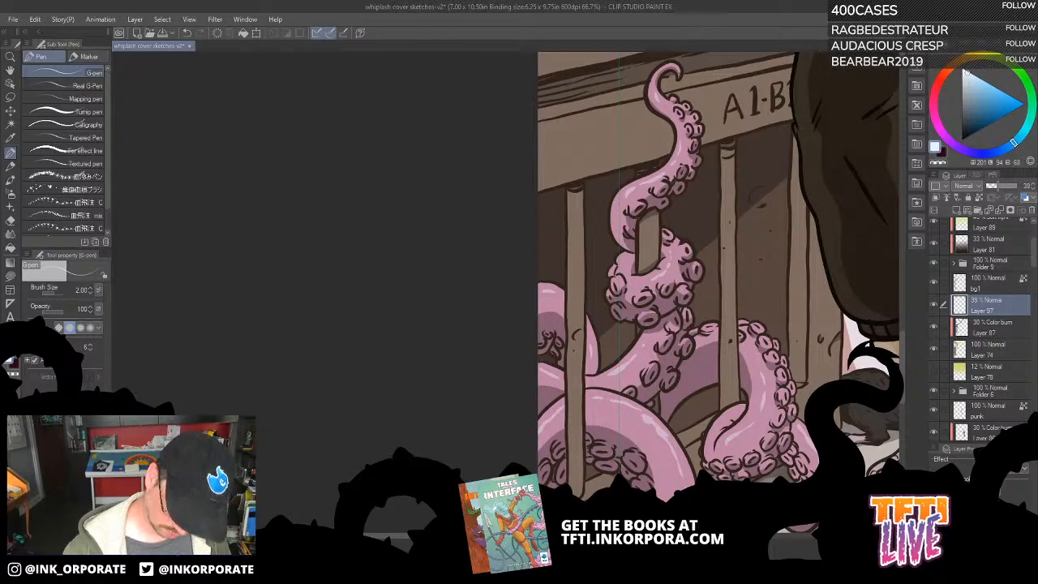
Set the tentacle highlight layer's opacity to 54% while judging it against the whole cover.
scroll(711, 277, down, 5)
drag(761, 289, 763, 308)
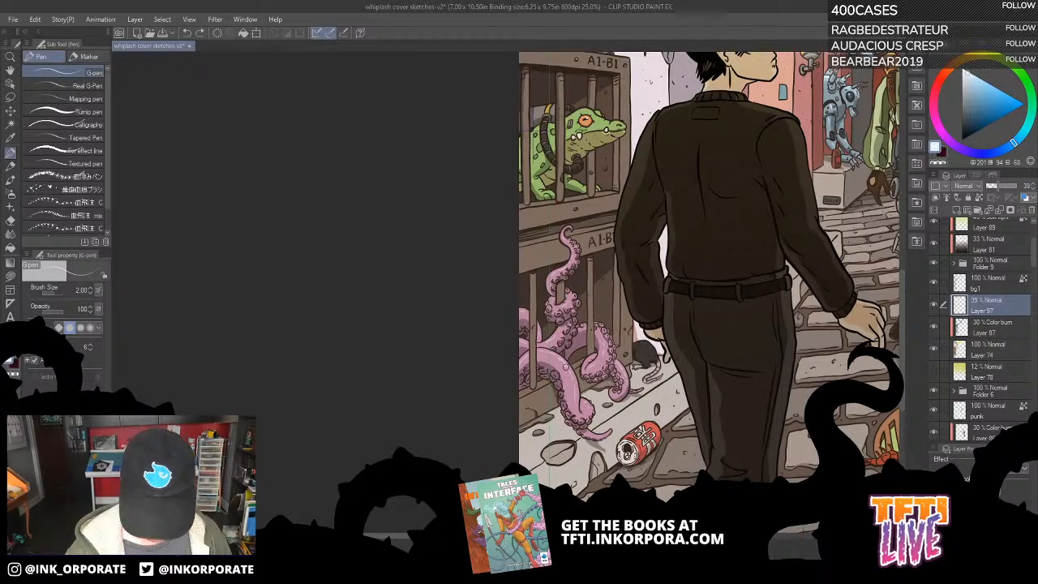
drag(835, 258, 659, 331)
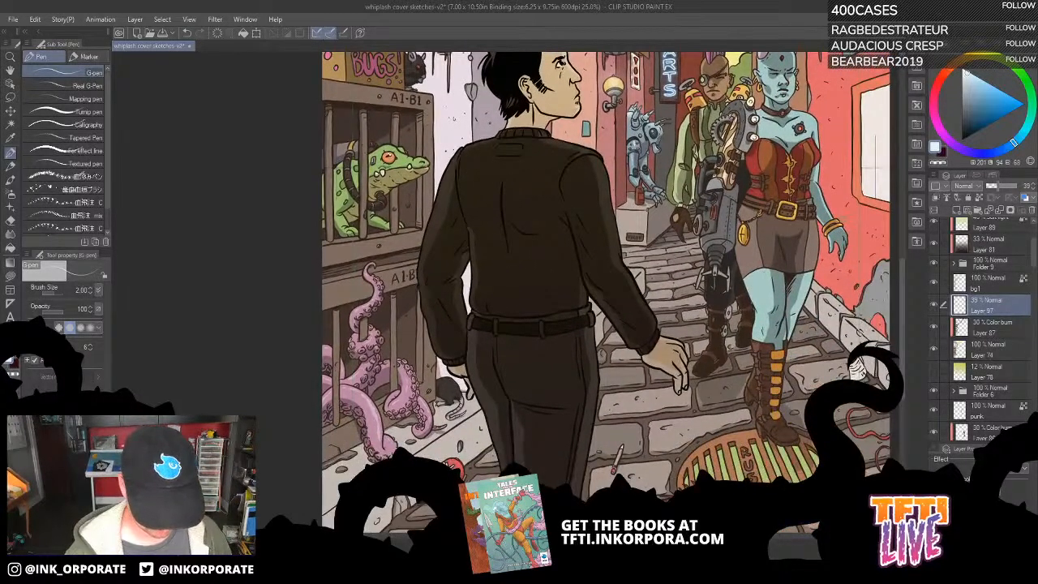
drag(1004, 188, 1009, 189)
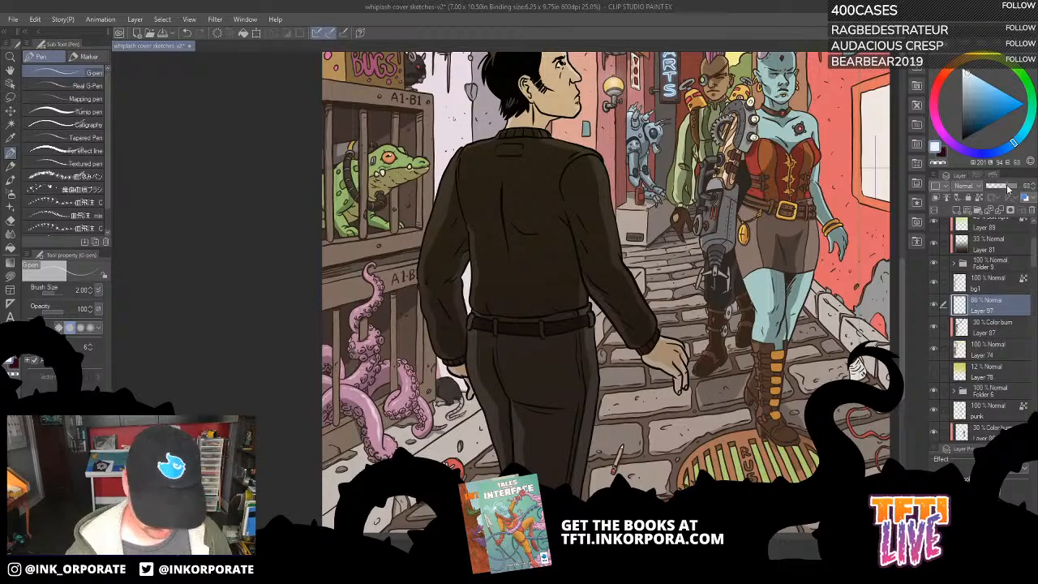
drag(730, 276, 683, 314)
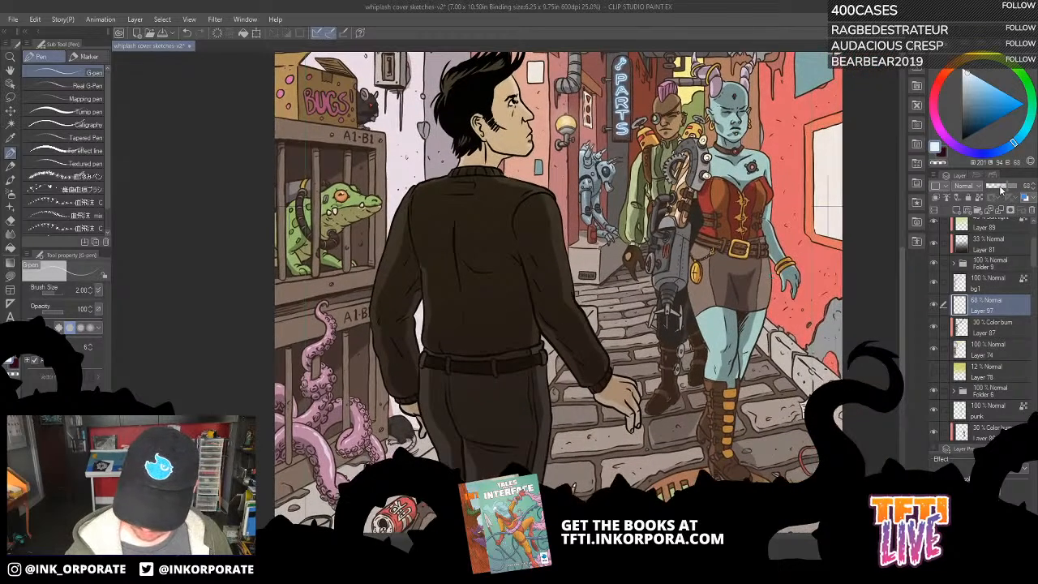
drag(771, 250, 766, 286)
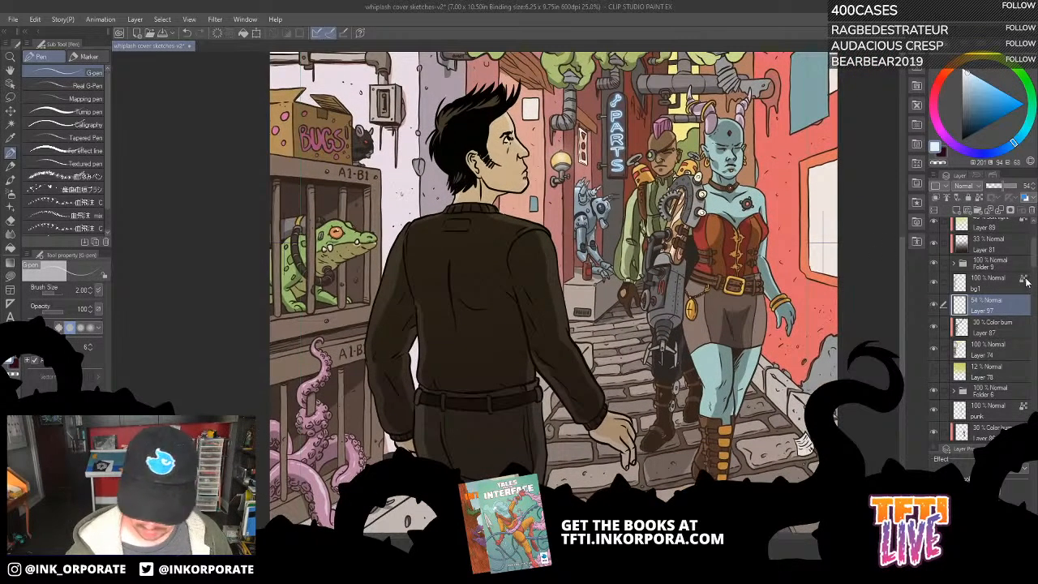
Toggle Folder 9 off and on to examine the dark-haired hero's artwork up close.
scroll(1034, 261, up, 4)
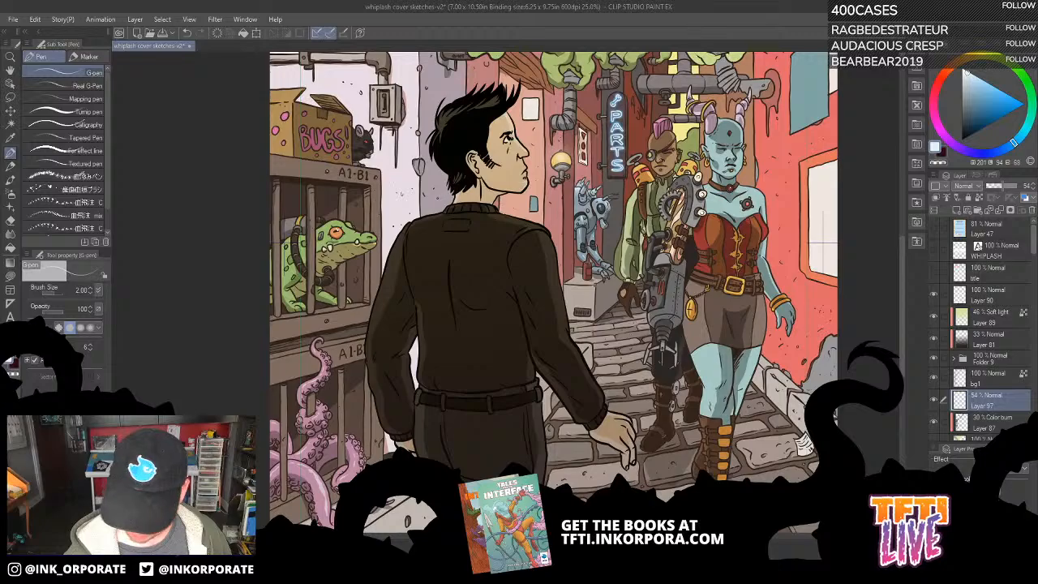
key(ctrl+plus)
key(ctrl+plus)
drag(545, 130, 670, 498)
key(ctrl+plus)
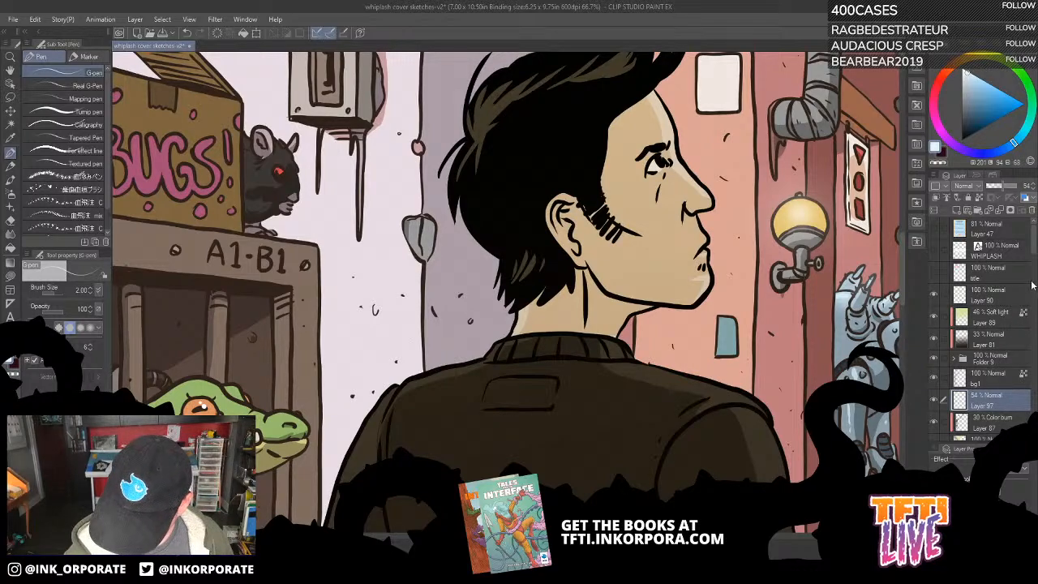
click(934, 359)
click(934, 358)
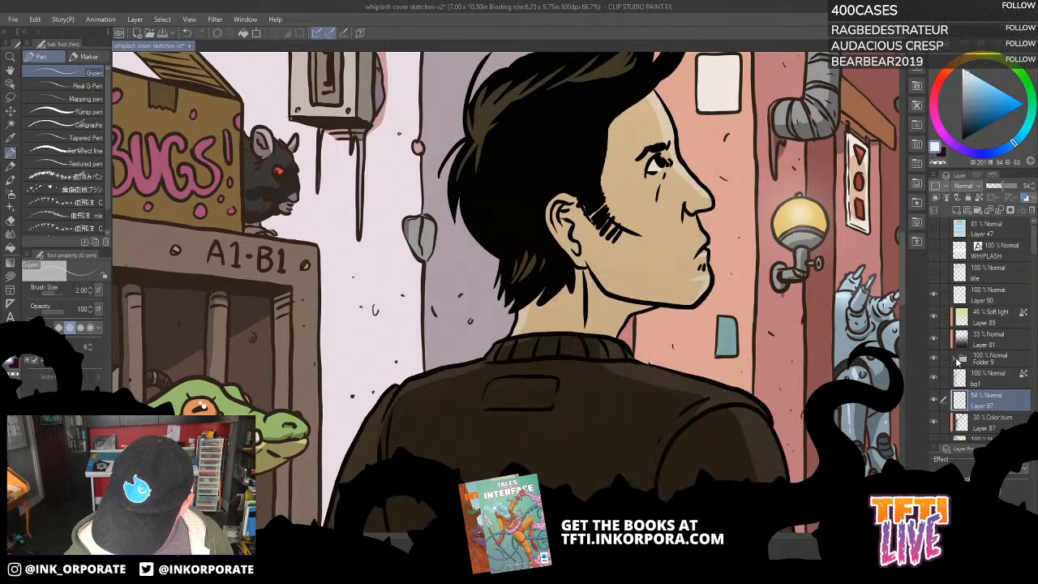
Select Layer 48 inside Folder 9 and sample the wall's muted lavender as the drawing color near the hero's hair.
scroll(1026, 255, down, 3)
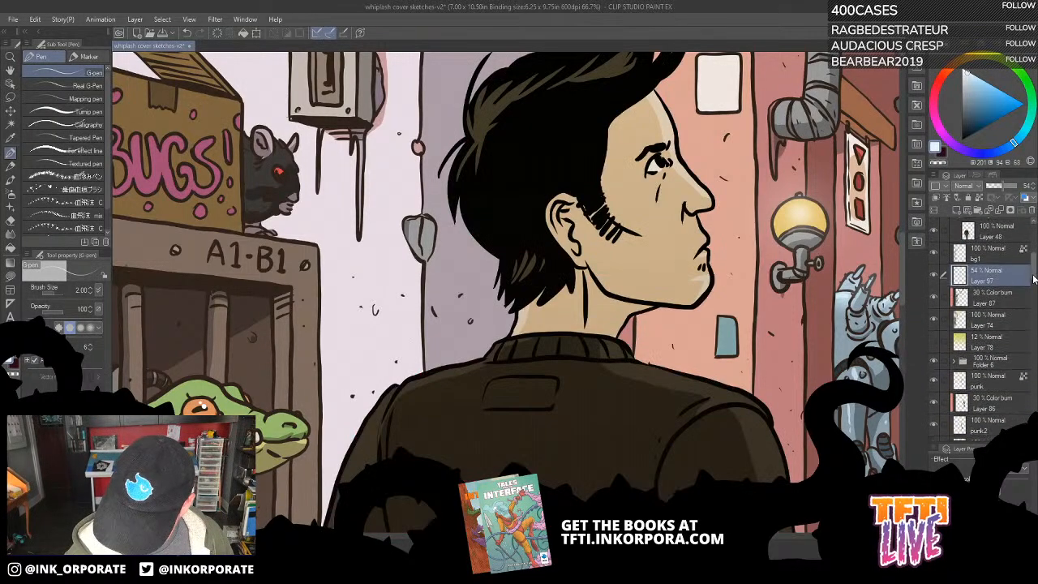
click(1004, 235)
alt+click(490, 255)
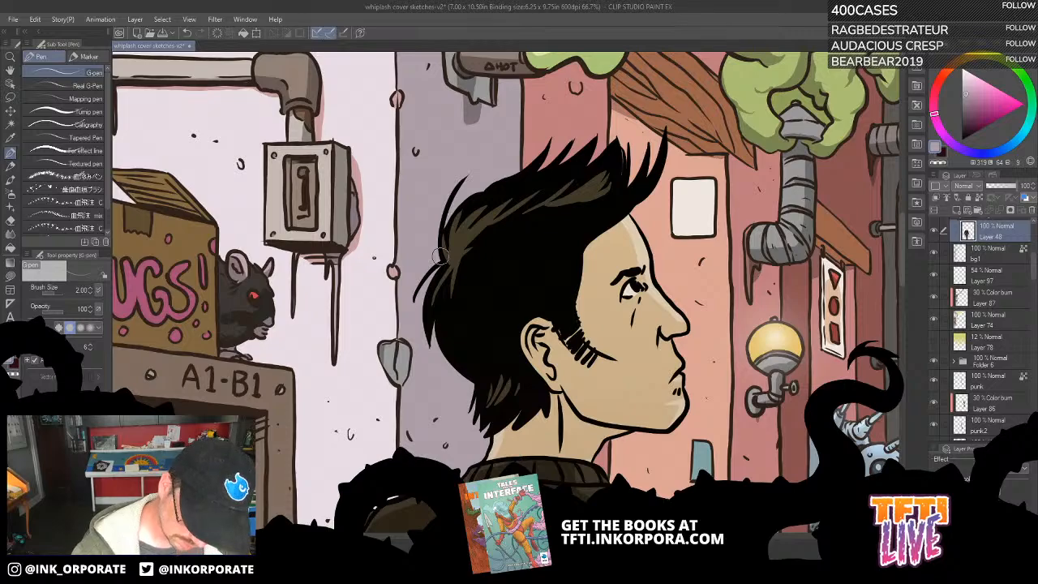
scroll(440, 260, down, 5)
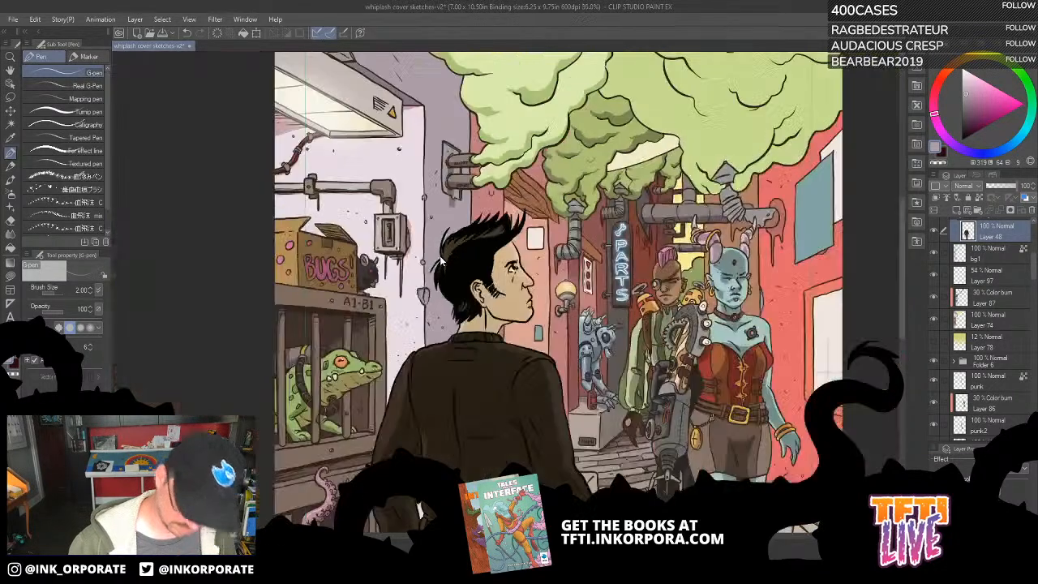
scroll(439, 256, up, 2)
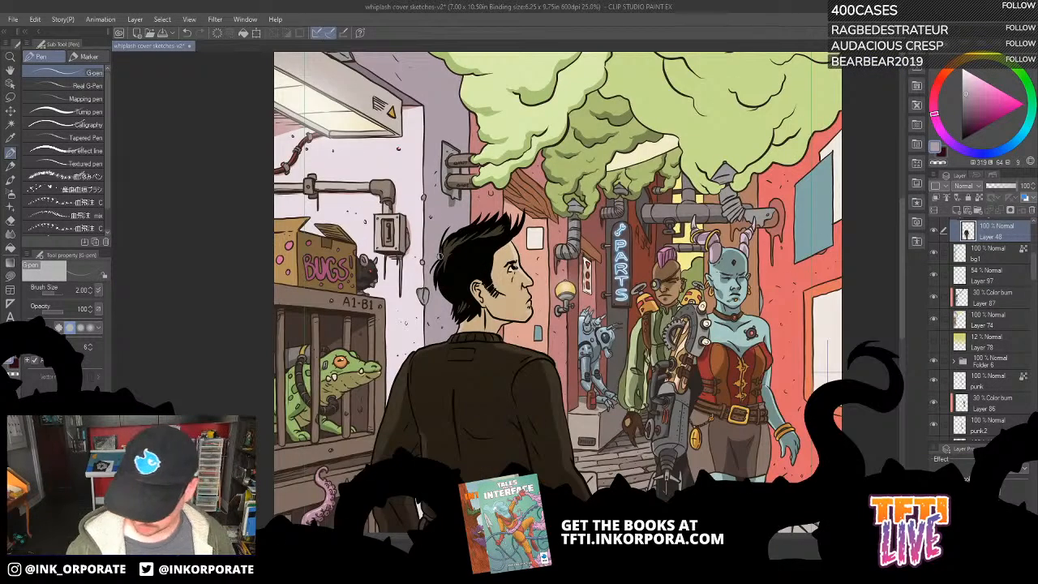
Show the yellow tint layers, Layer 78 and Layer 51, and toggle the Color burn shading below bg2 to compare.
click(935, 342)
mouse_move(1034, 266)
mouse_down()
mouse_move(1034, 236)
mouse_move(1036, 293)
mouse_up()
click(934, 278)
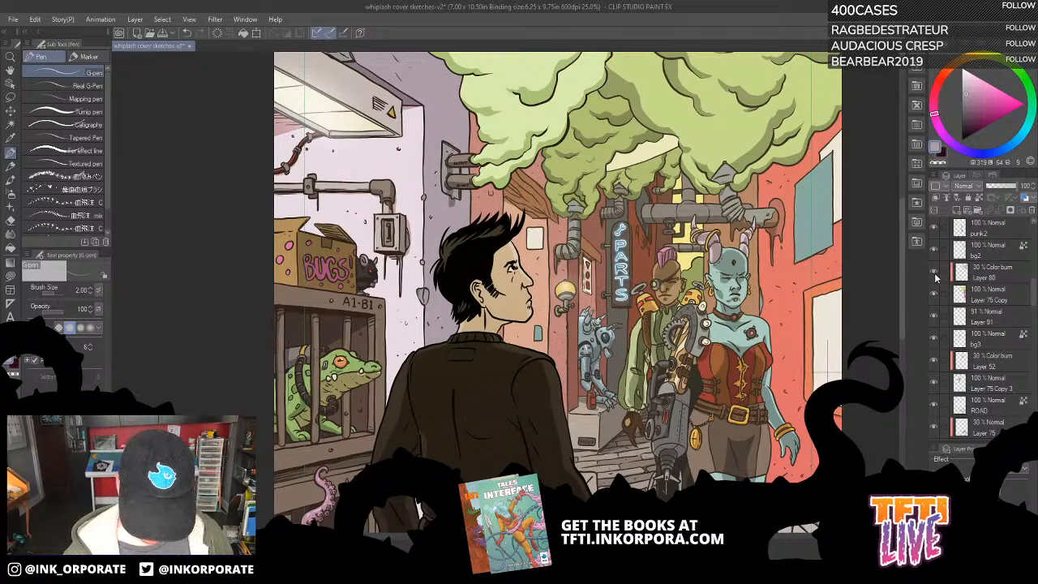
click(935, 277)
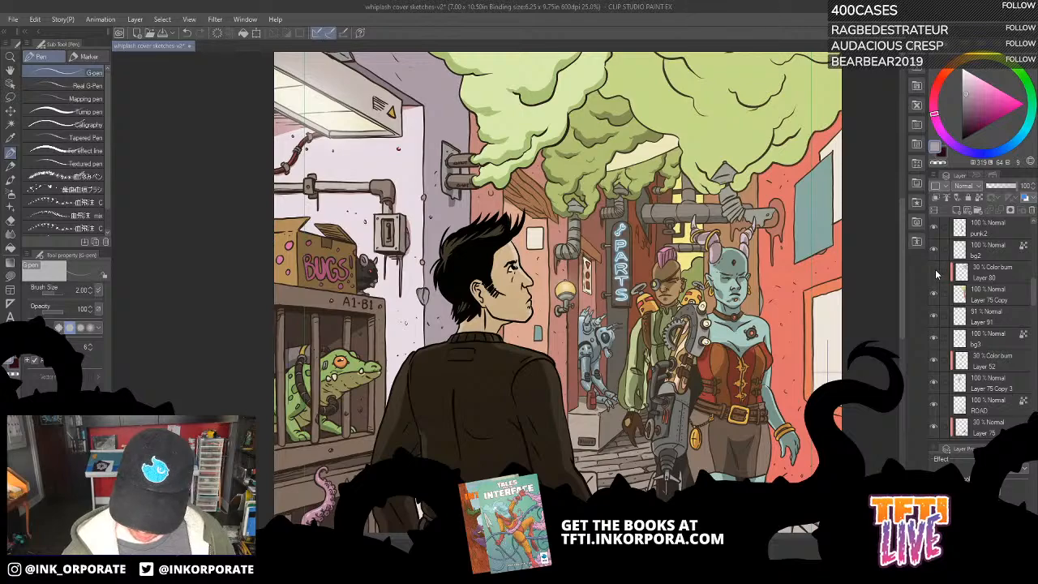
click(934, 277)
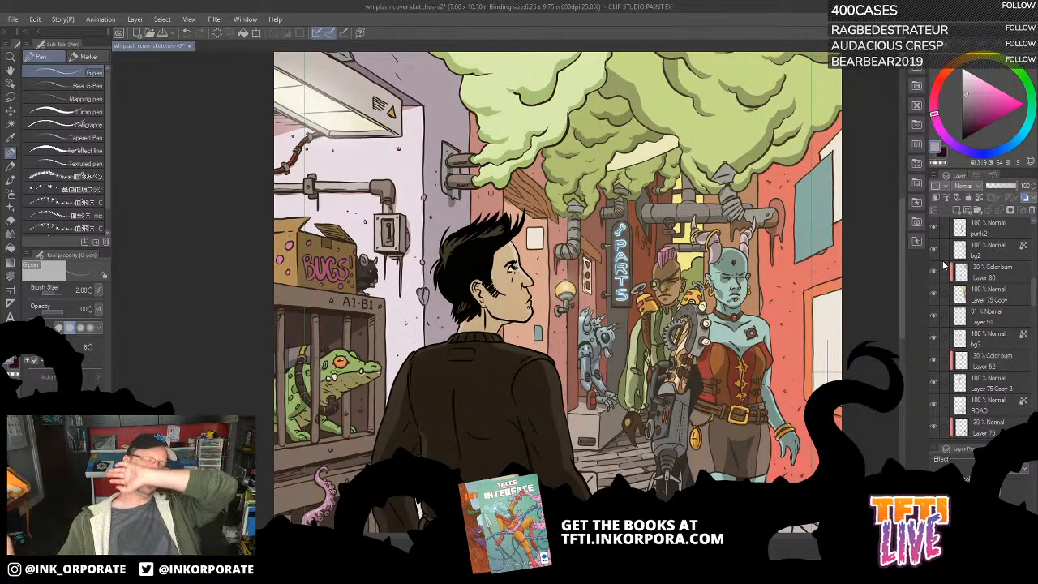
mouse_move(1035, 293)
mouse_down()
mouse_move(1035, 317)
mouse_move(1035, 308)
mouse_up()
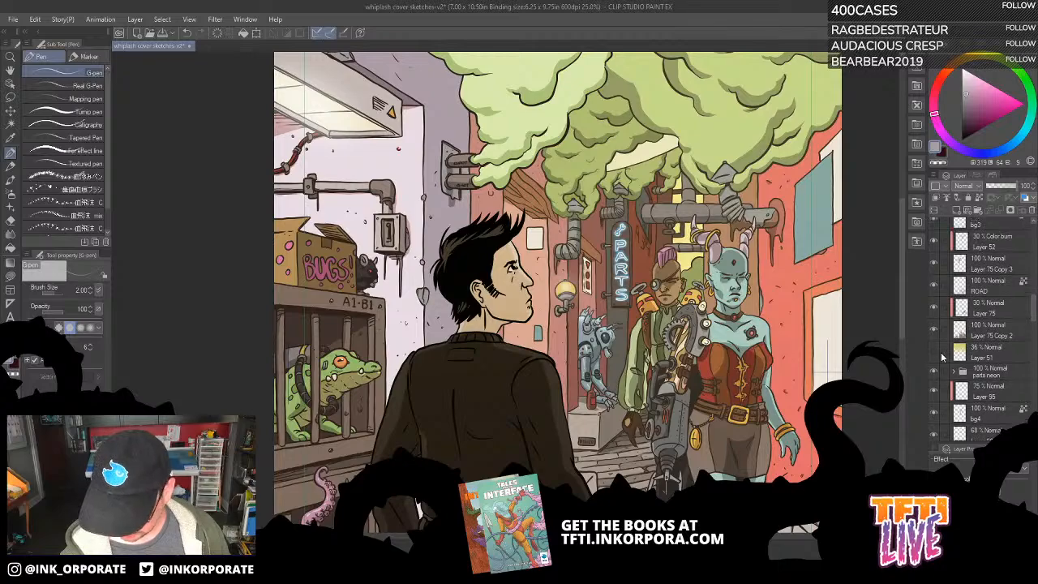
click(934, 353)
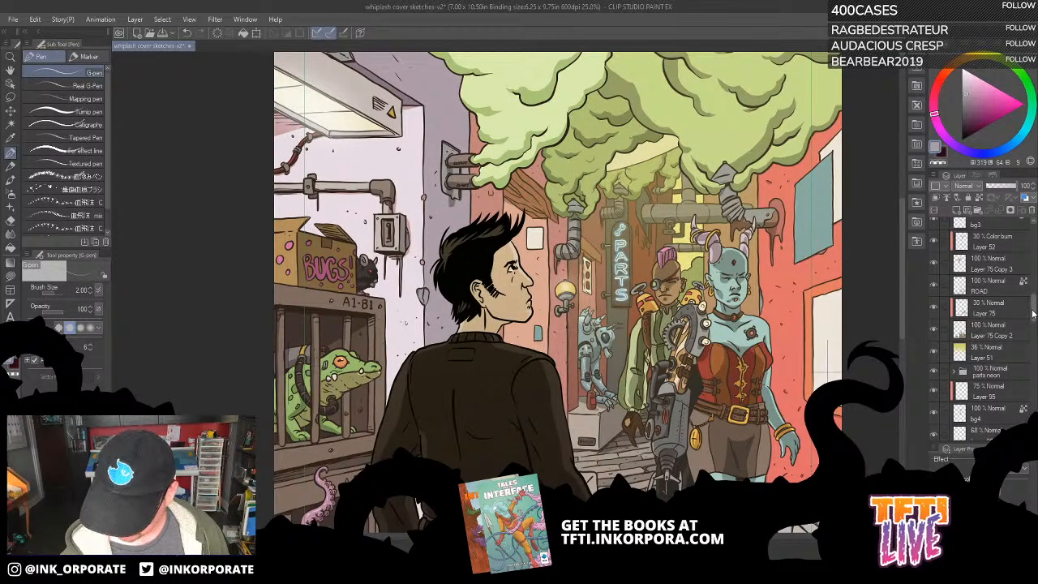
Look through the layer stack and collapse Folder 9 so its inner layers are tucked away.
drag(1034, 314, 1035, 354)
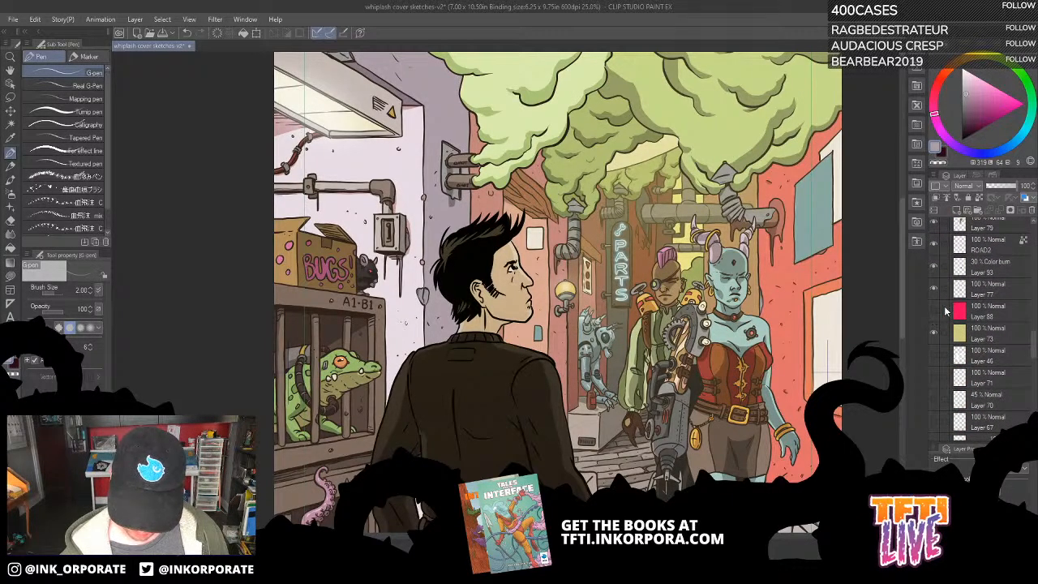
drag(1033, 345, 1034, 313)
drag(760, 374, 587, 332)
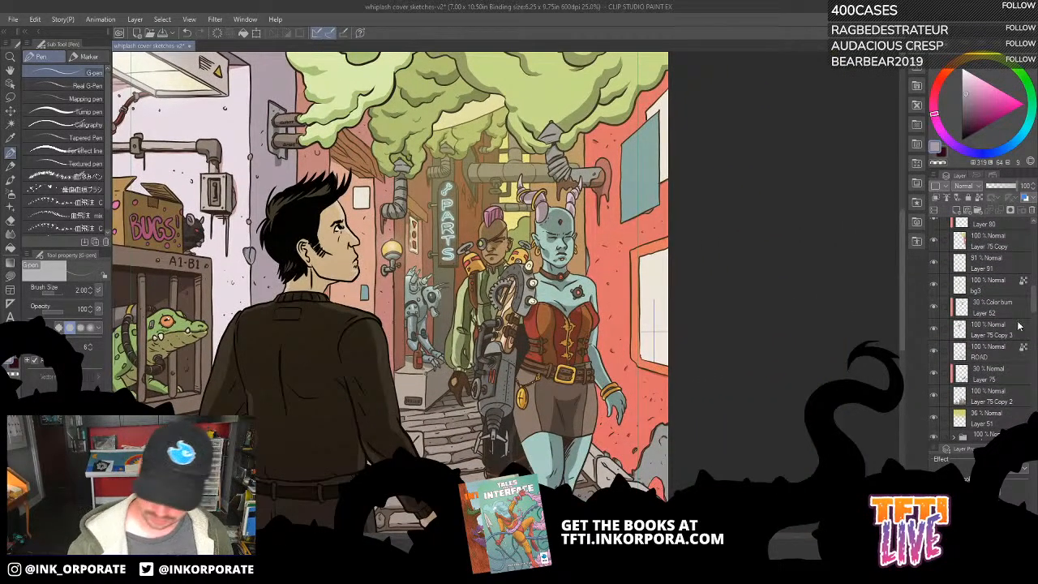
drag(1034, 310, 1034, 258)
click(955, 296)
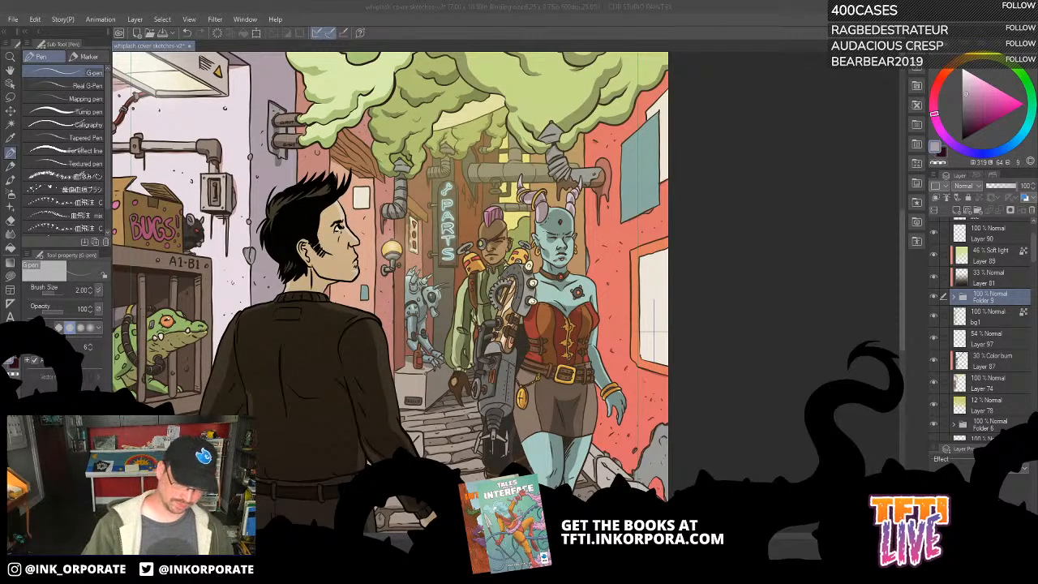
Save the whiplash cover sketches-v2 file with the drawing window at full size.
double_click(568, 6)
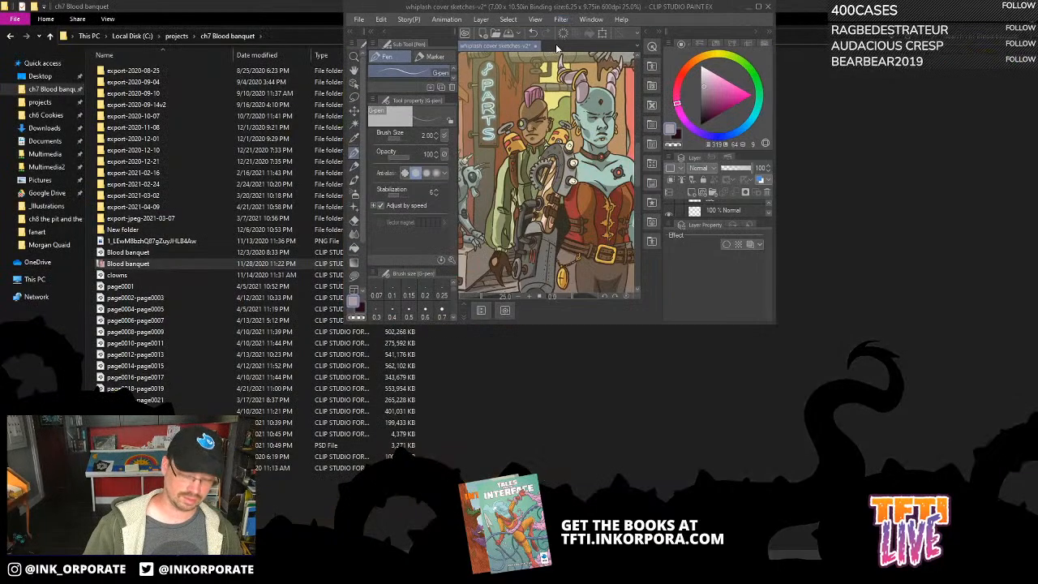
double_click(605, 11)
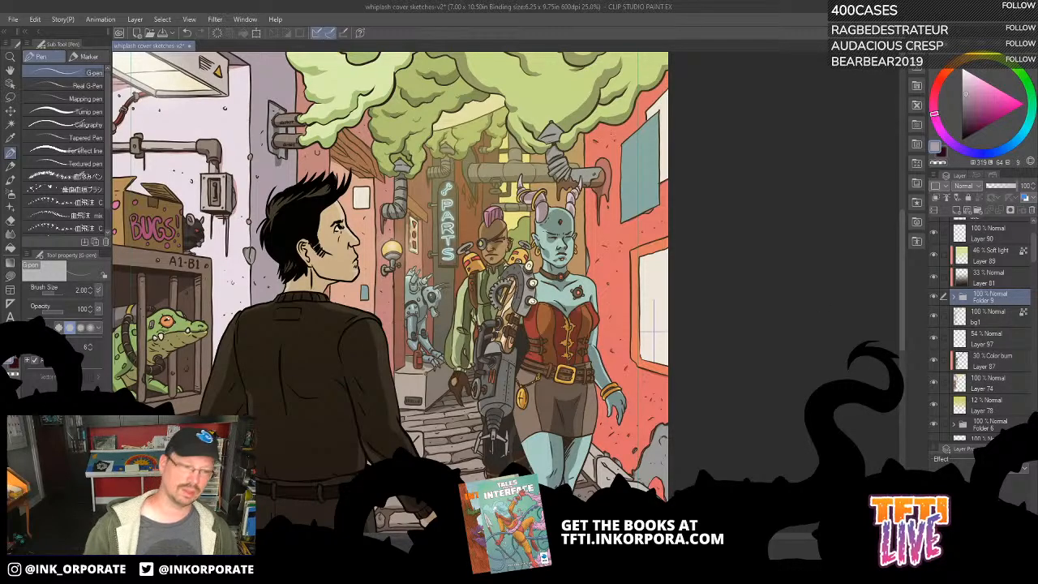
key(ctrl+s)
Show the white WHIPLASH title text layer and check it against the whole cover.
key(ctrl+minus)
key(ctrl+plus)
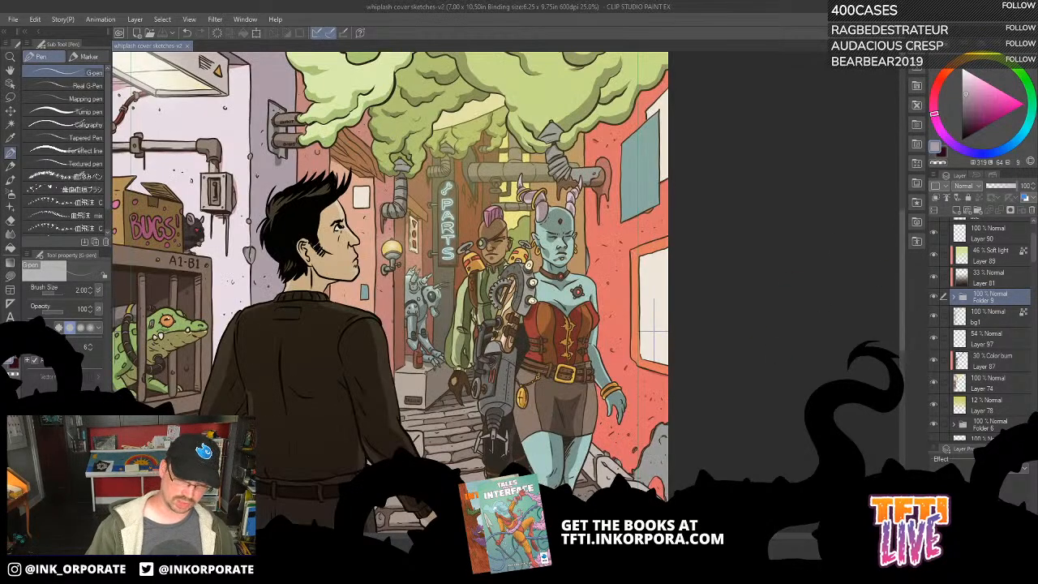
drag(724, 141, 869, 322)
drag(1033, 249, 1033, 213)
click(934, 249)
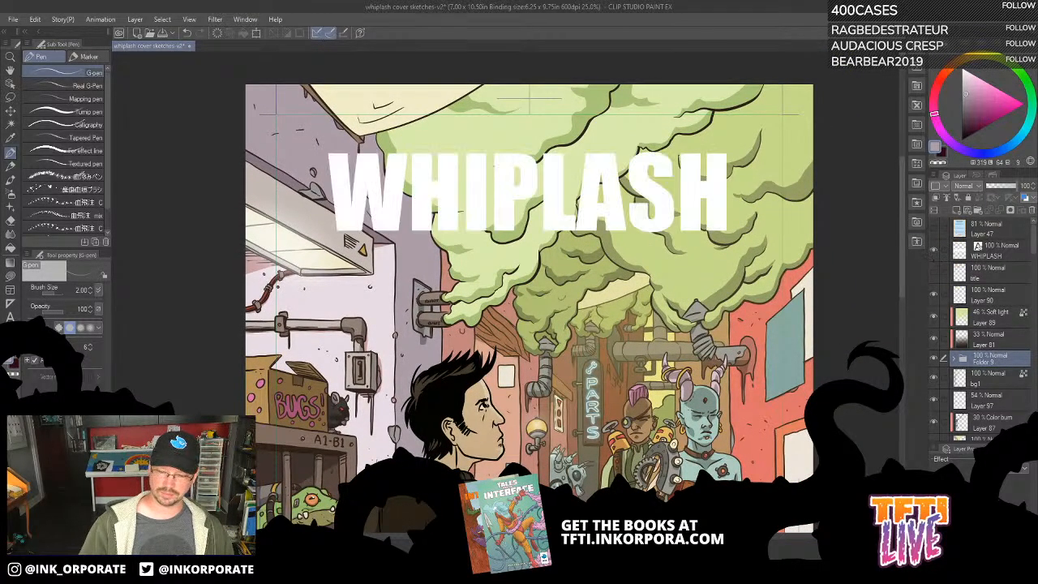
key(ctrl+minus)
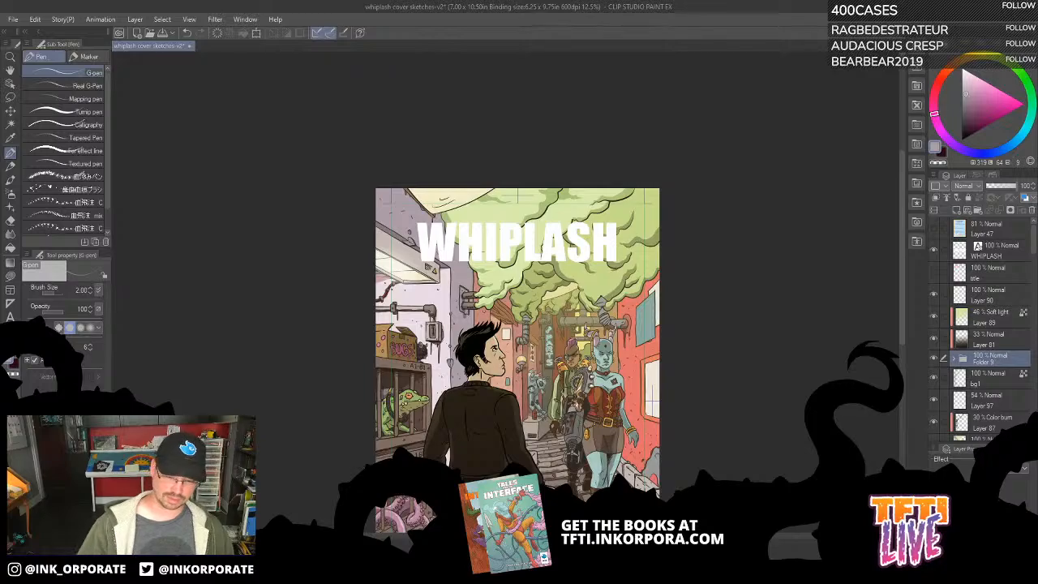
drag(642, 502, 640, 399)
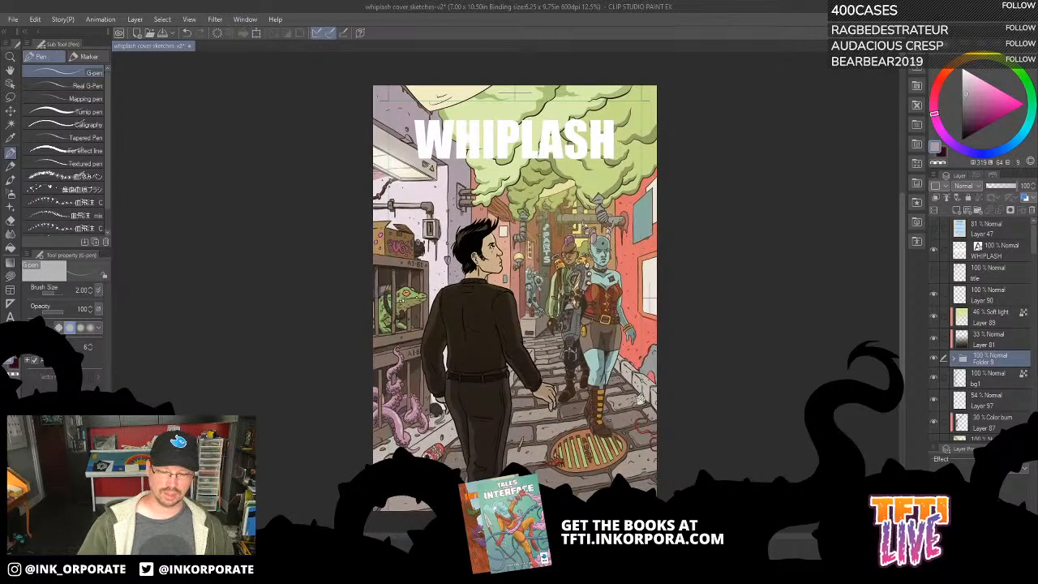